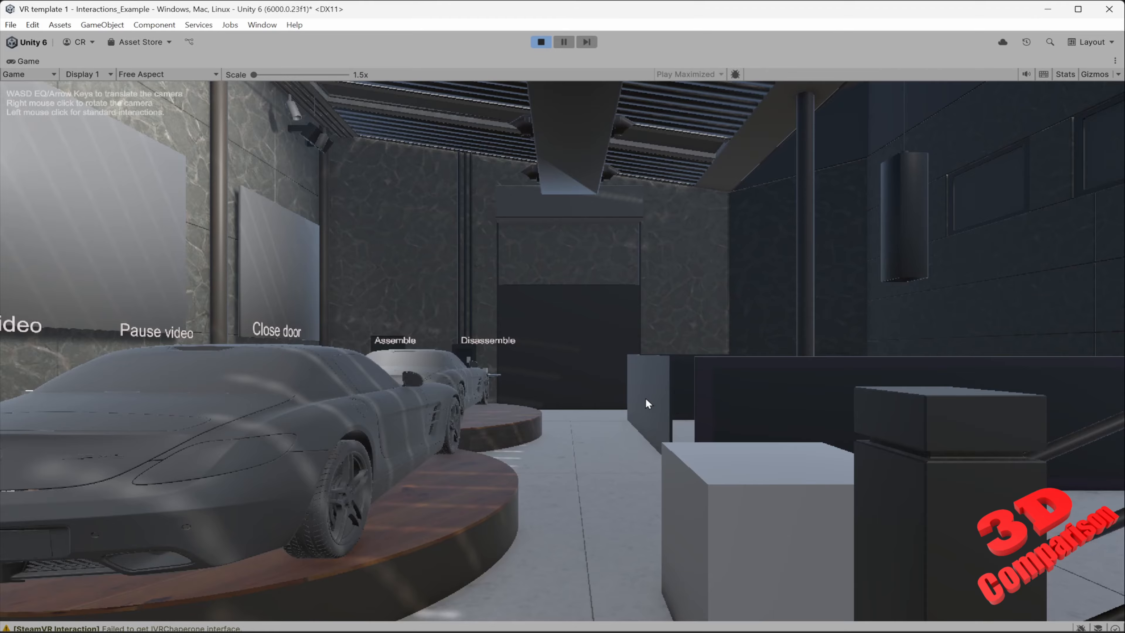
- Walk through the running showroom to the Open door table and use its button to raise the car's door
right_click_drag(646, 398, 586, 422)
key("a")
key("w")
key("a")
key("a")
key("w")
key("s")
key("s")
key("w")
key("a")
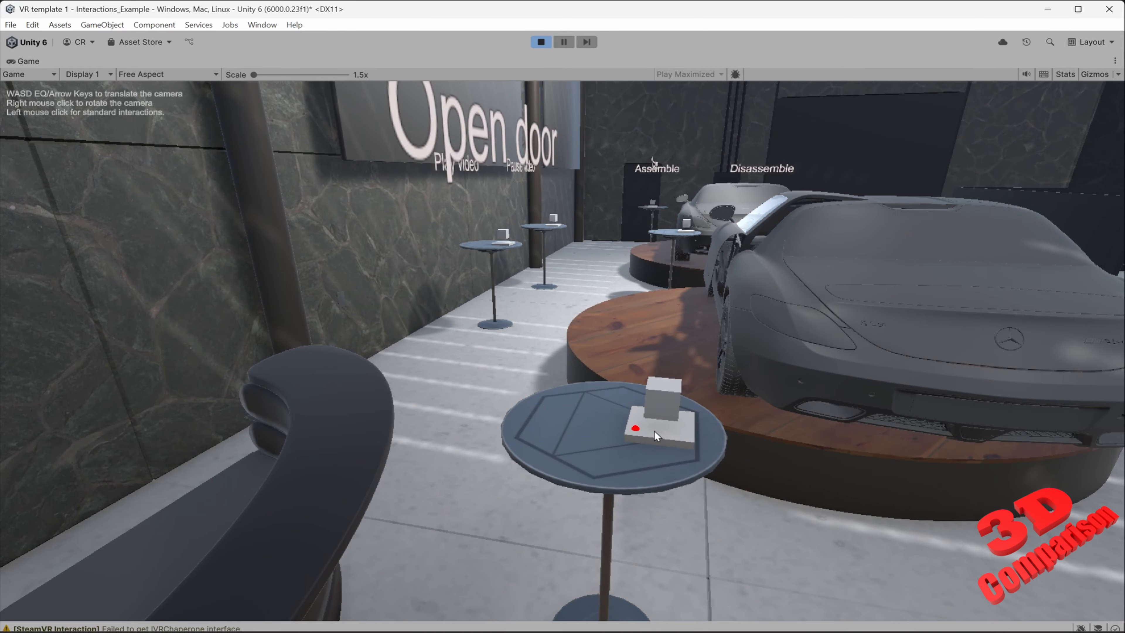
key("a")
key("w")
right_click_drag(691, 469, 678, 258)
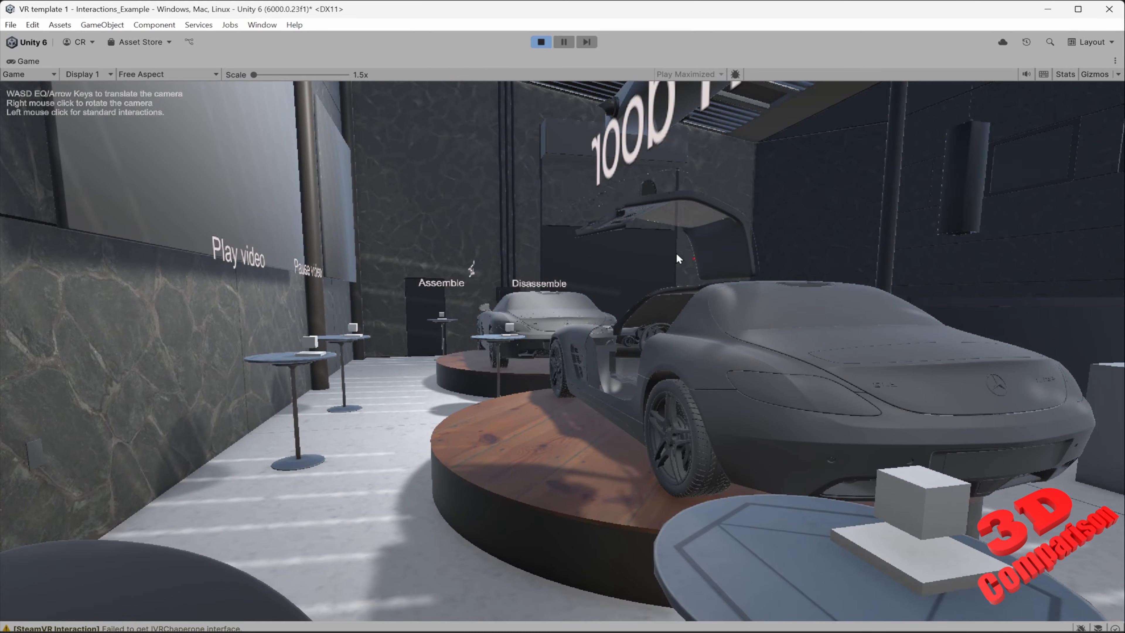
- Walk around the front of the car to the Close door table and use its button to shut the car door
key("w")
right_click_drag(639, 393, 990, 375)
key("s")
key("a")
key("a")
right_click_drag(765, 407, 895, 486)
key("a")
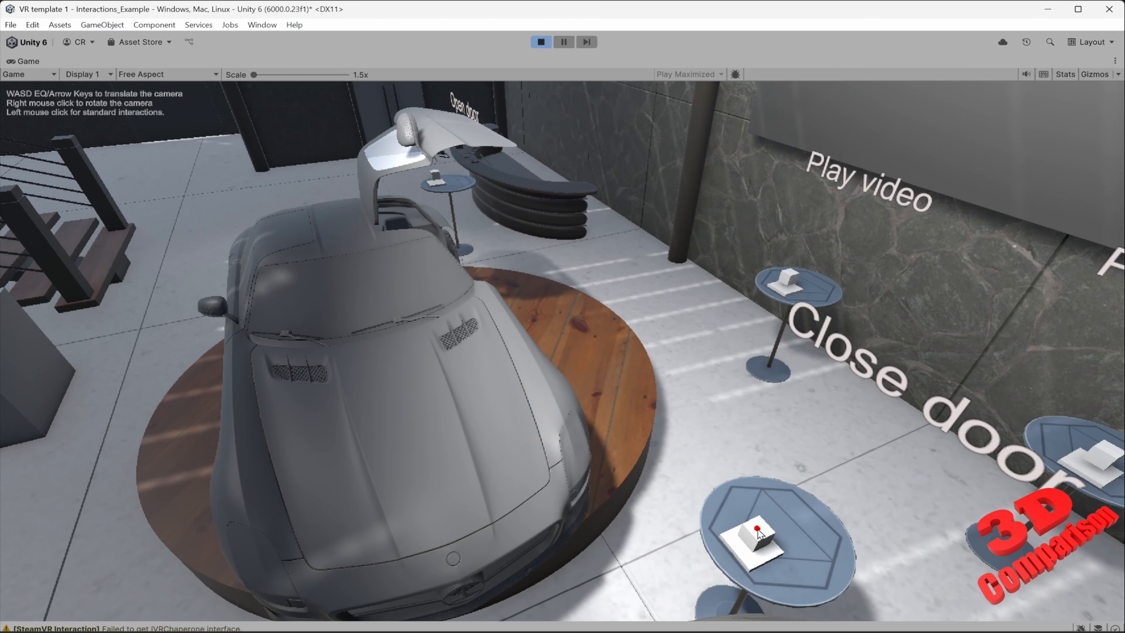
key("s")
right_click_drag(796, 435, 613, 417)
key("d")
key("a")
left_click(620, 513)
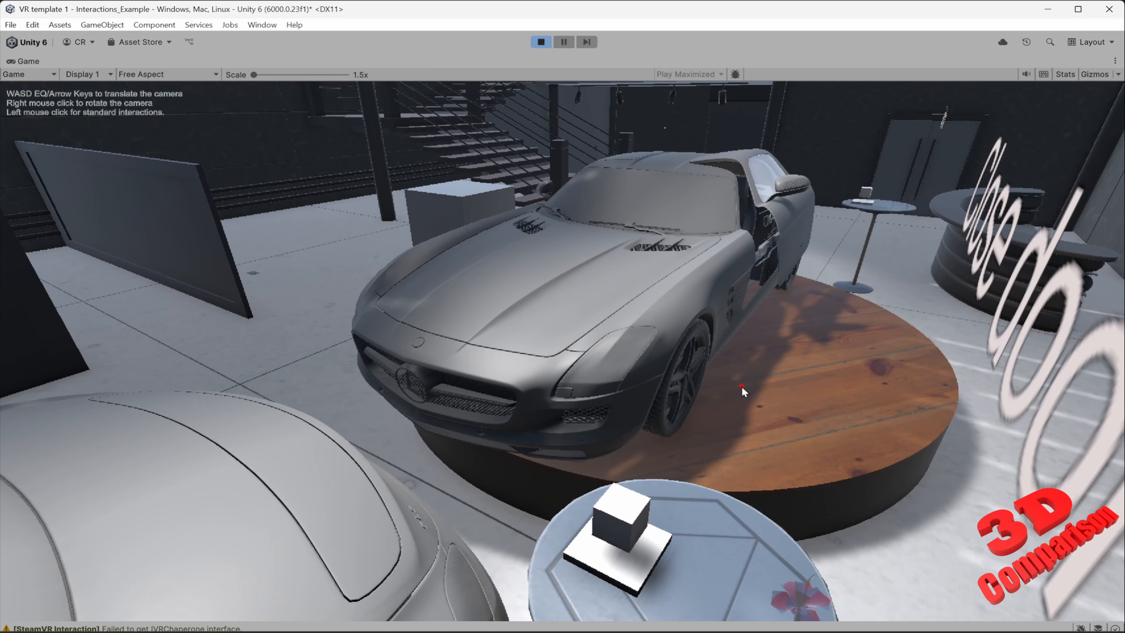
left_click(624, 510)
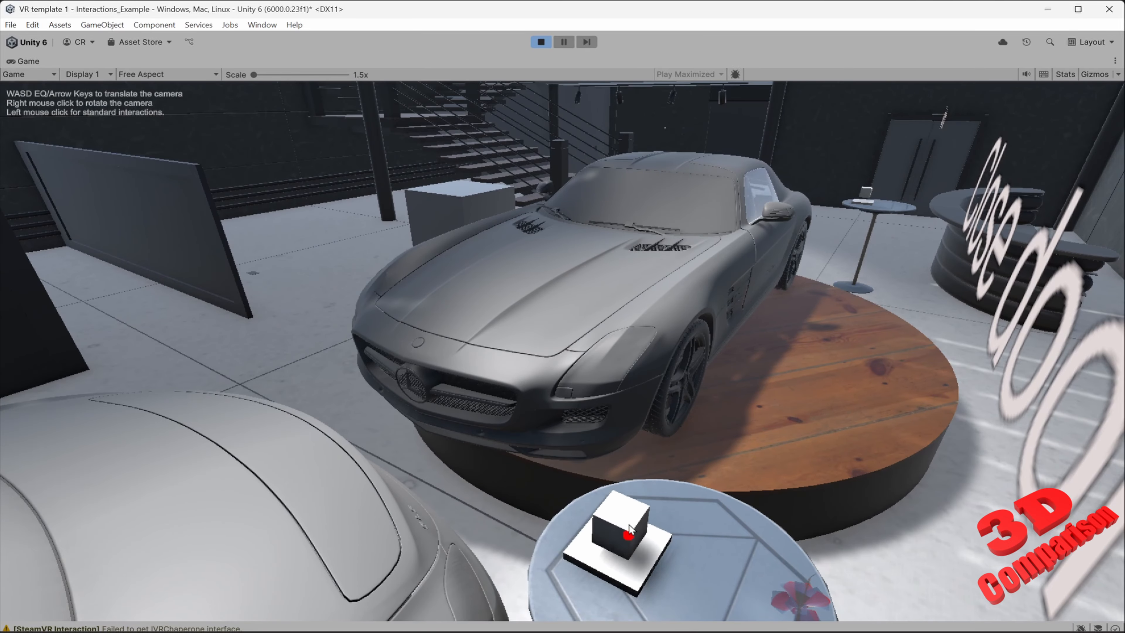
- Approach the Close door table and knock the spawned flowers off it onto the floor
right_click_drag(778, 437, 781, 443)
key("s")
key("d")
key("w")
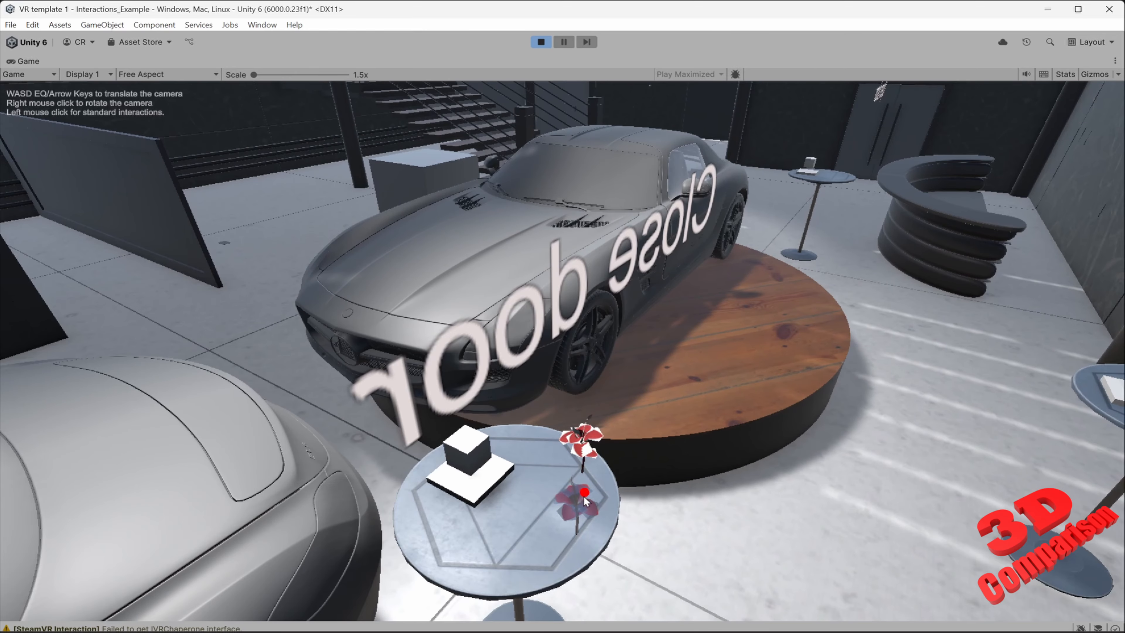
left_click_drag(583, 497, 656, 421)
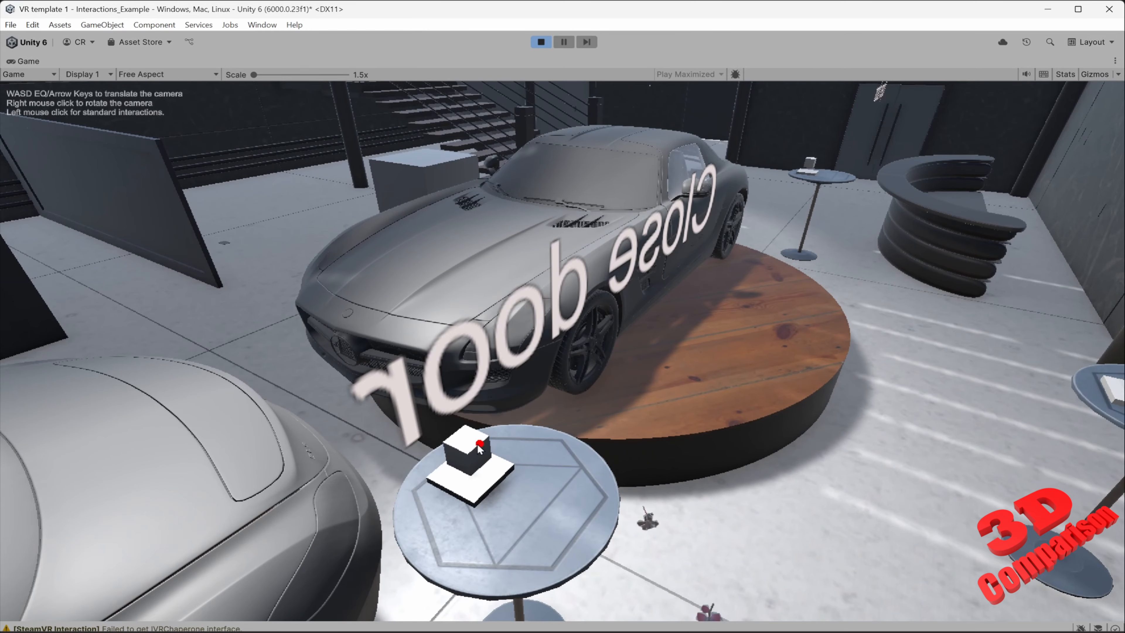
- Reopen the car door with the distant Open door button and view the raised door from the front side
left_click(811, 165)
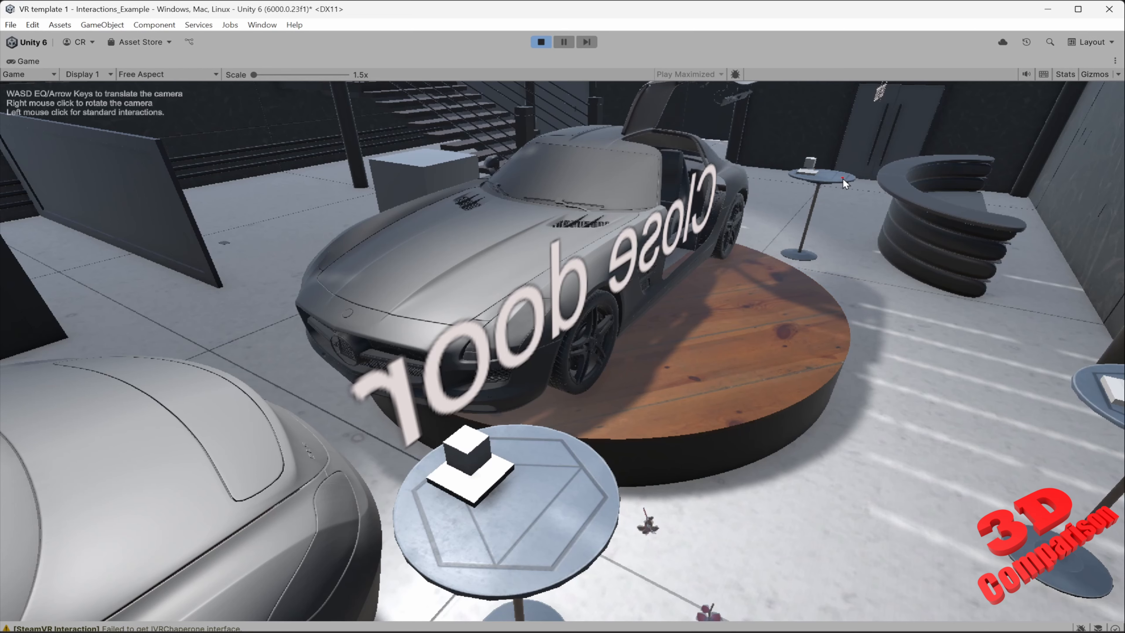
right_click_drag(844, 183, 860, 206)
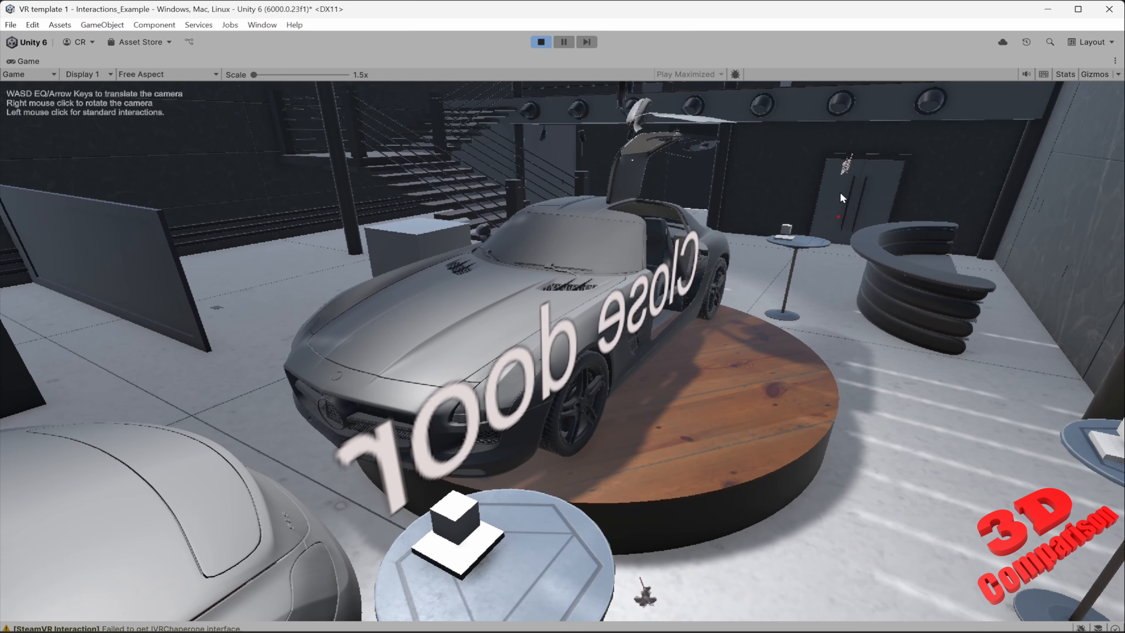
key("d")
right_click_drag(763, 406, 756, 408)
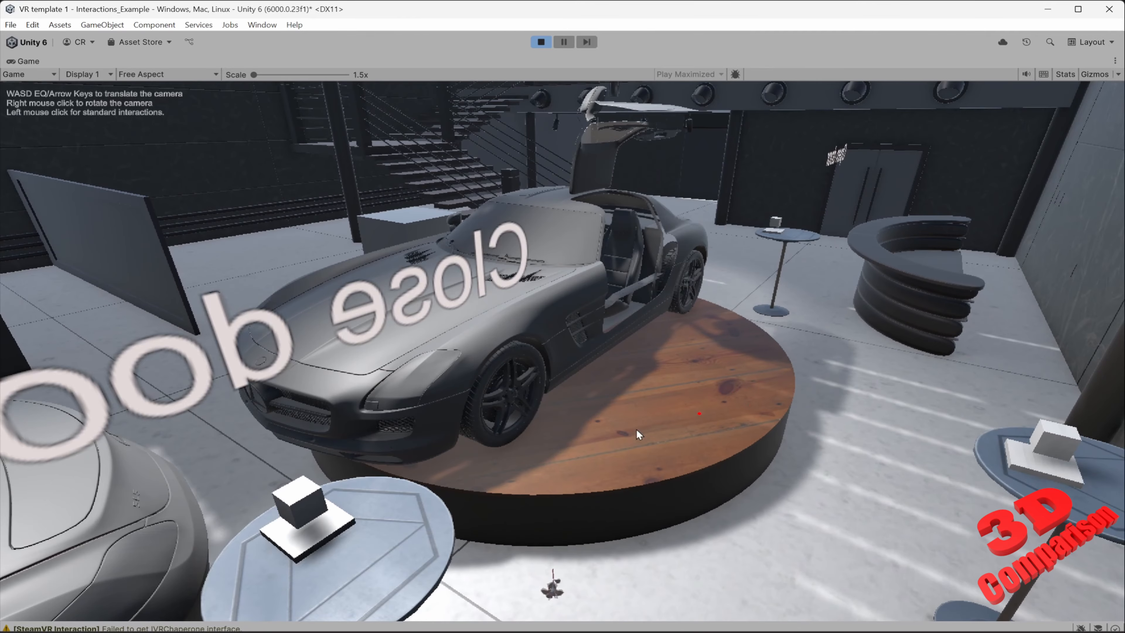
- Shut the car door with the Close door button and move the new flower over the wooden podium
left_click(315, 520)
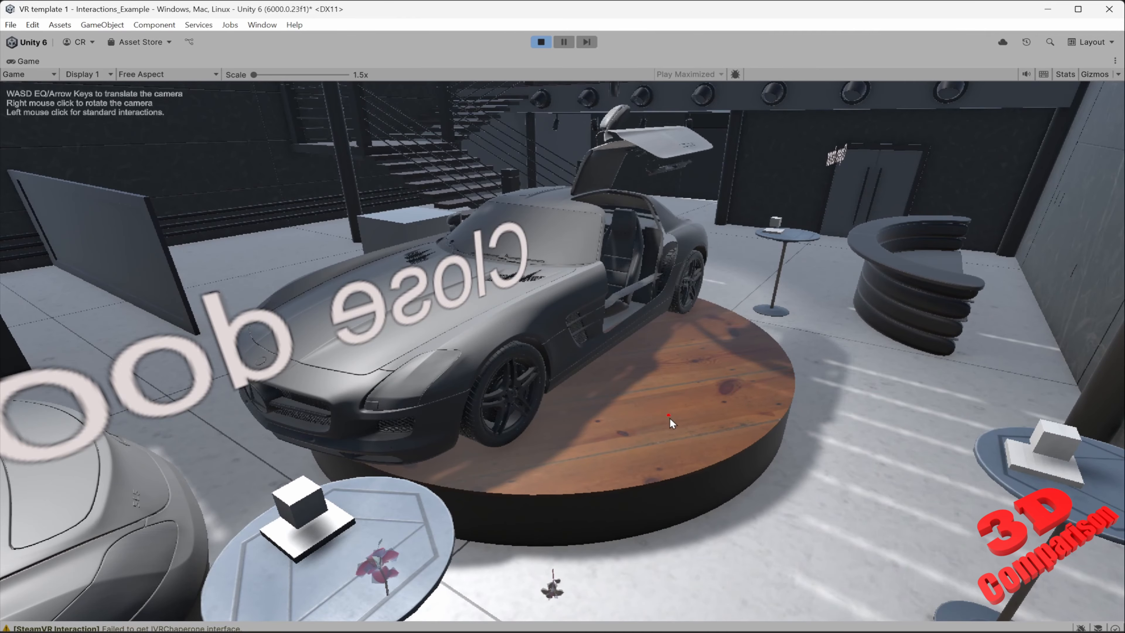
right_click_drag(670, 421, 659, 432)
left_click_drag(409, 498, 660, 307)
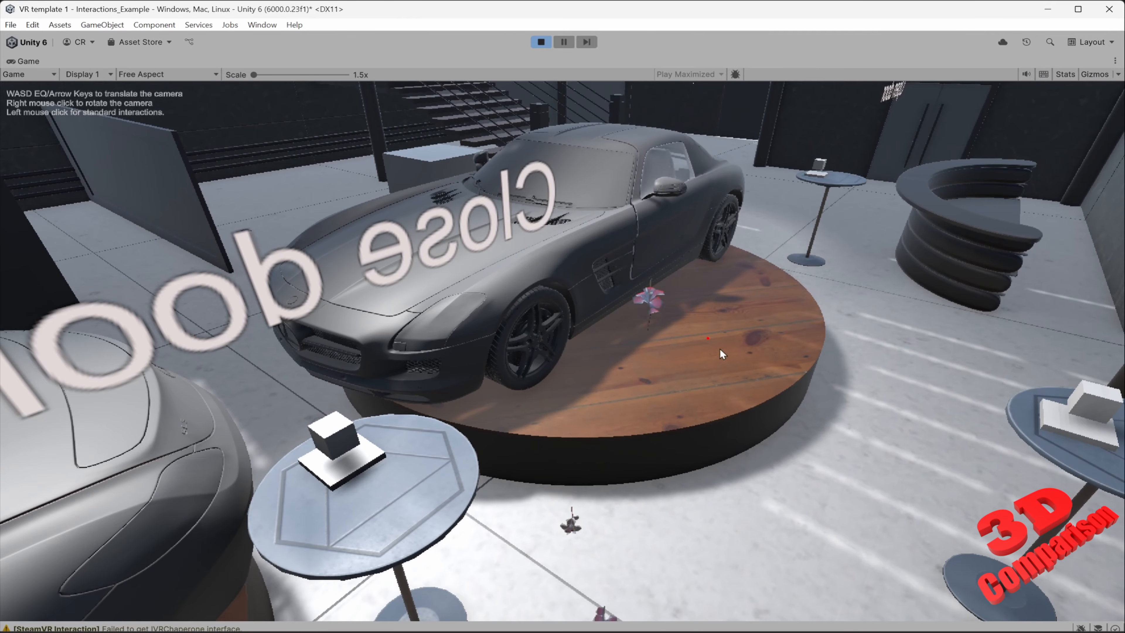
- Walk to a view facing the large wall screen and start the clip with the Play video button
key("w")
key("d")
right_click_drag(773, 410, 558, 363)
key("d")
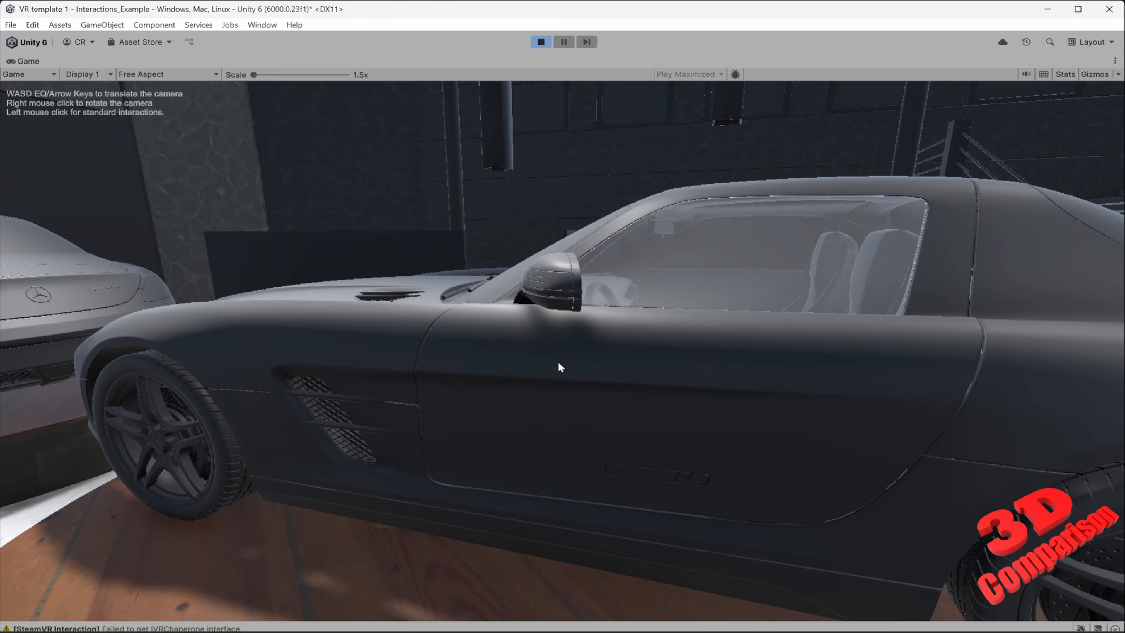
right_click_drag(706, 379, 277, 366)
key("w")
key("s")
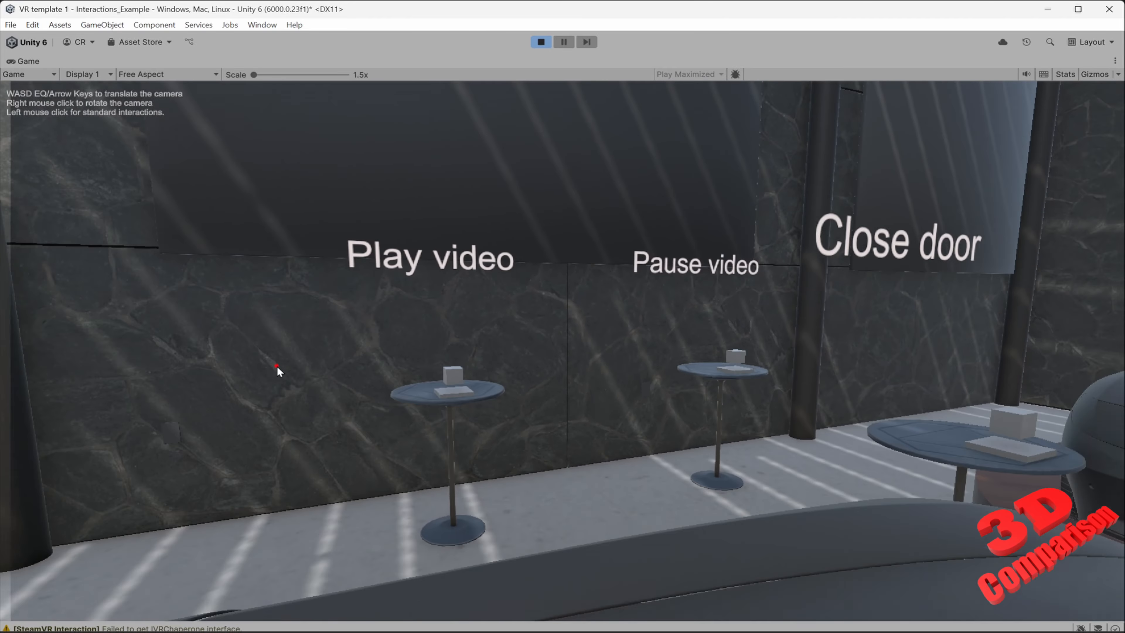
right_click_drag(541, 375, 493, 356)
key("d")
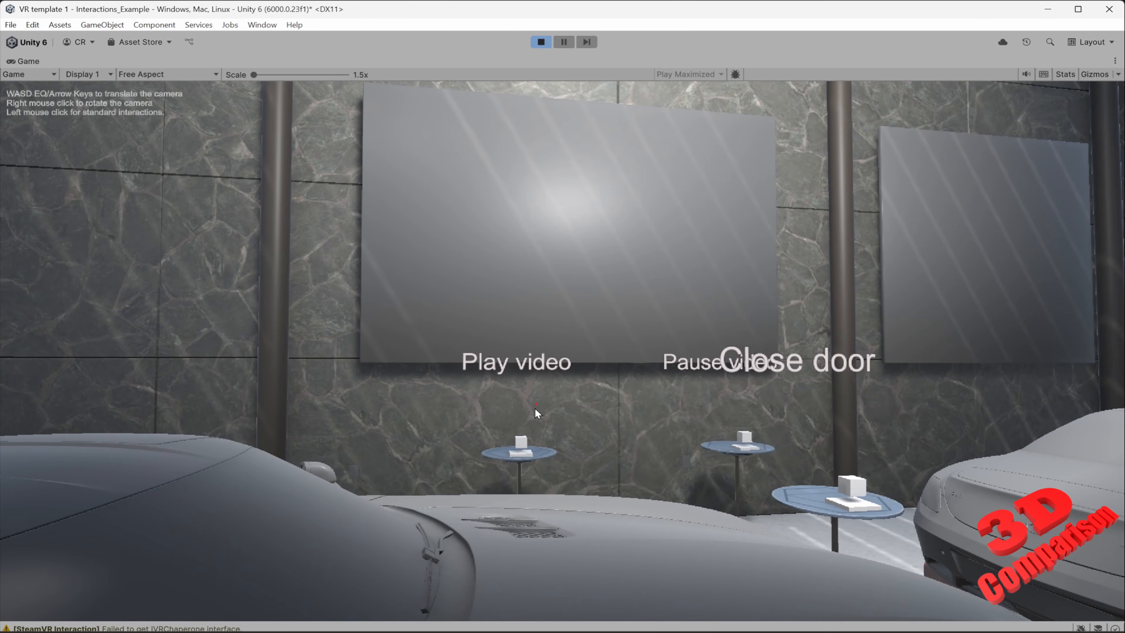
left_click(523, 440)
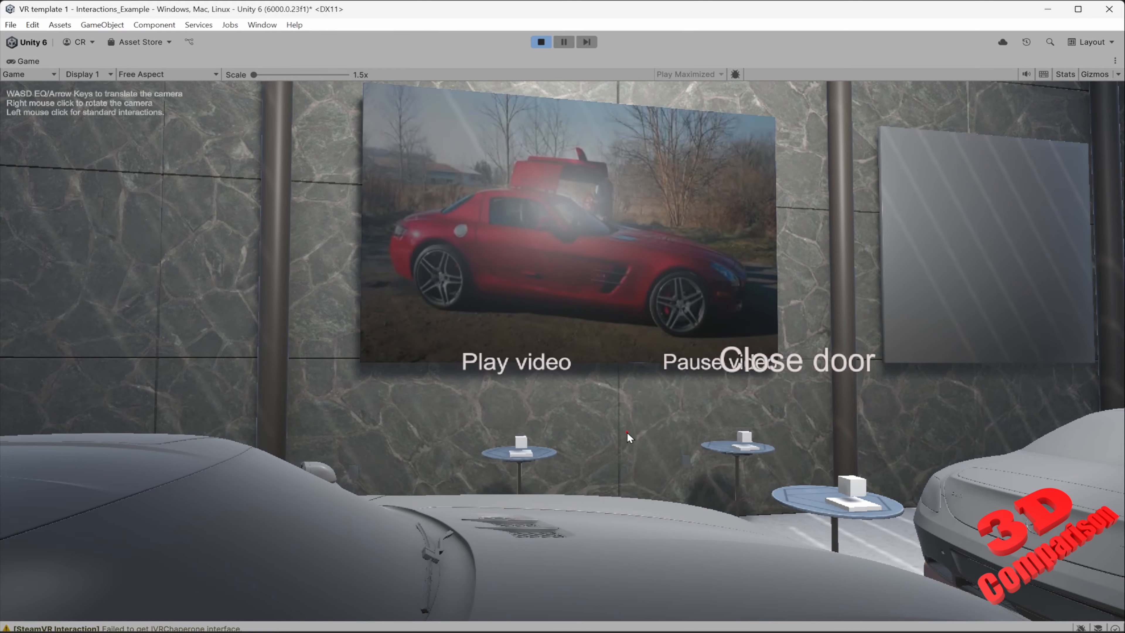
- Return to the Open door table and raise the car door while the wall video is playing
key("s")
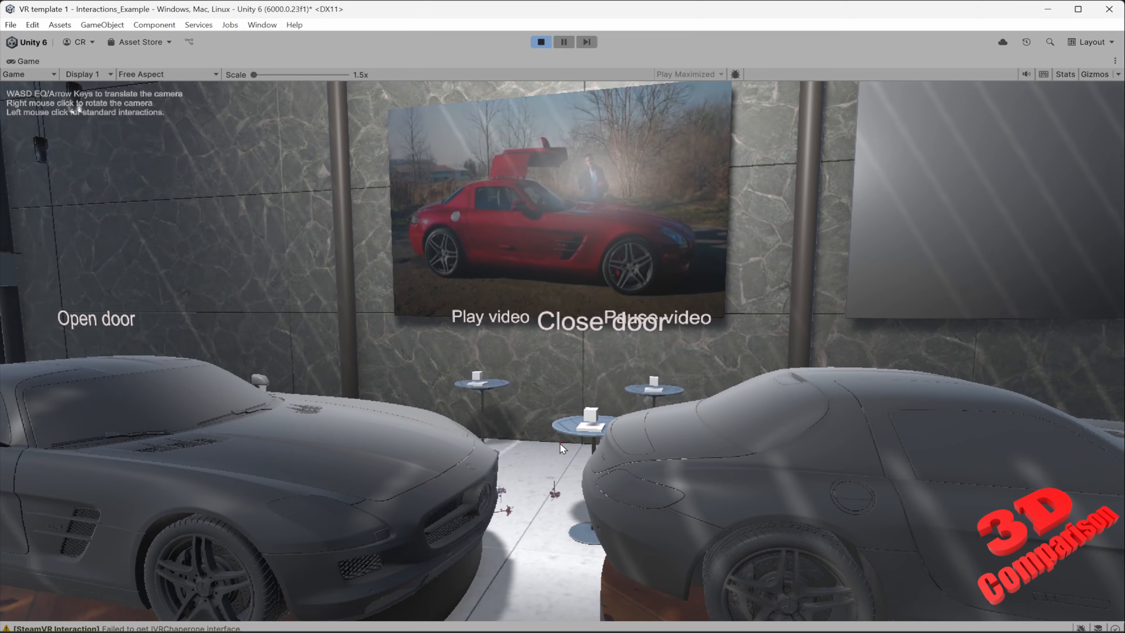
key("a")
right_click_drag(560, 444, 741, 433)
key("a")
key("s")
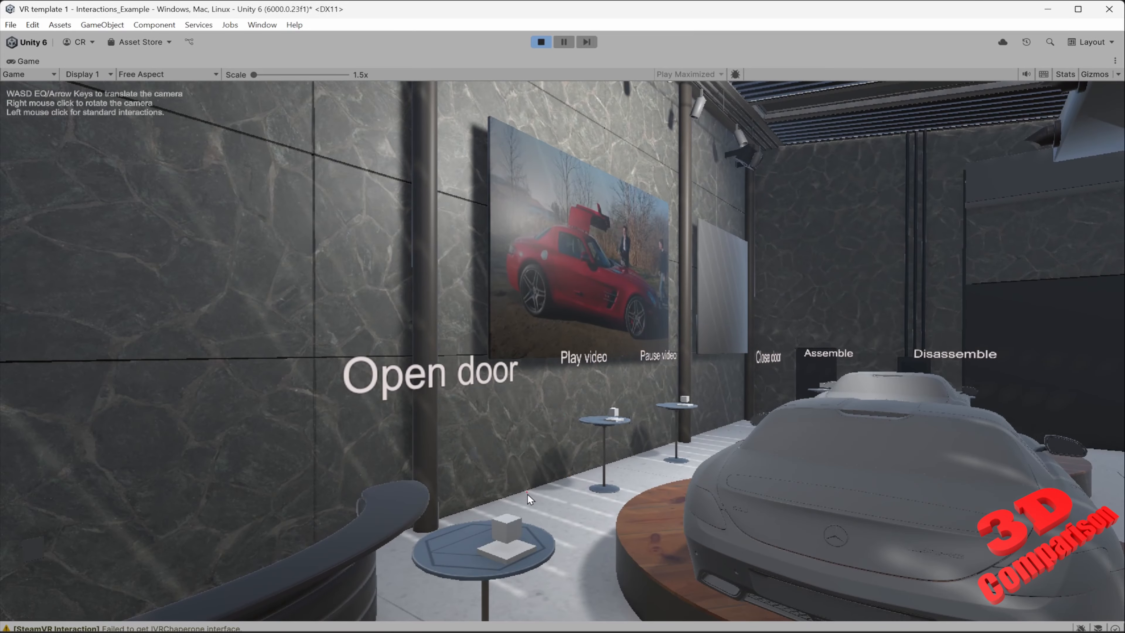
left_click(510, 522)
- Walk back to the wall screen, pause the clip with the Pause video button, and step back to view it
key("w")
right_click_drag(611, 479, 579, 464)
key("s")
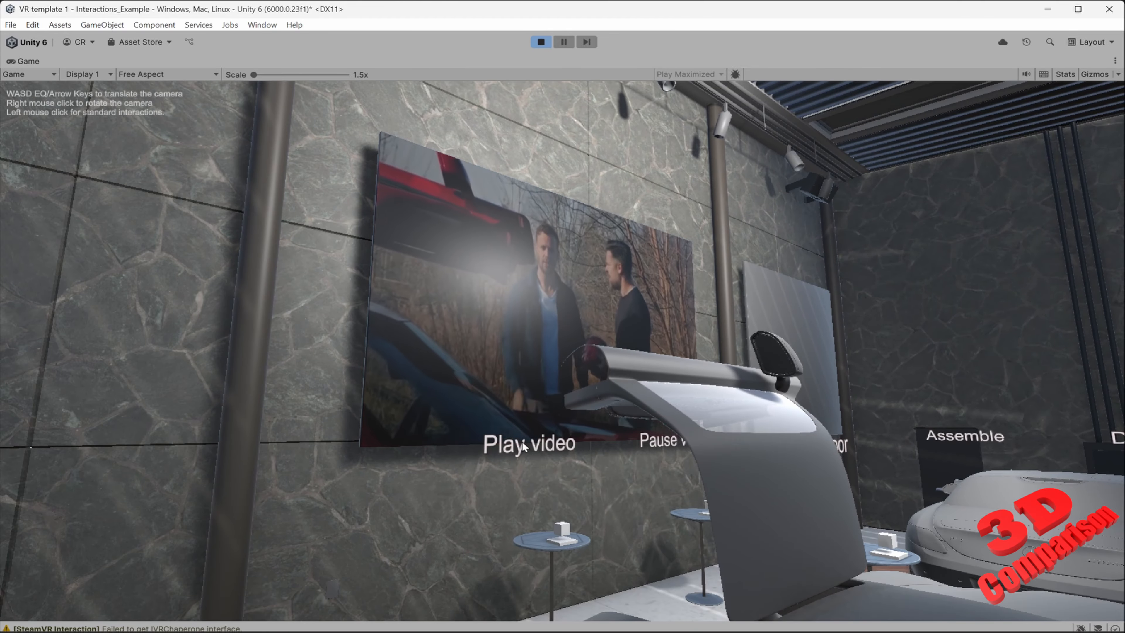
right_click_drag(521, 443, 473, 460)
key("s")
key("d")
key("d")
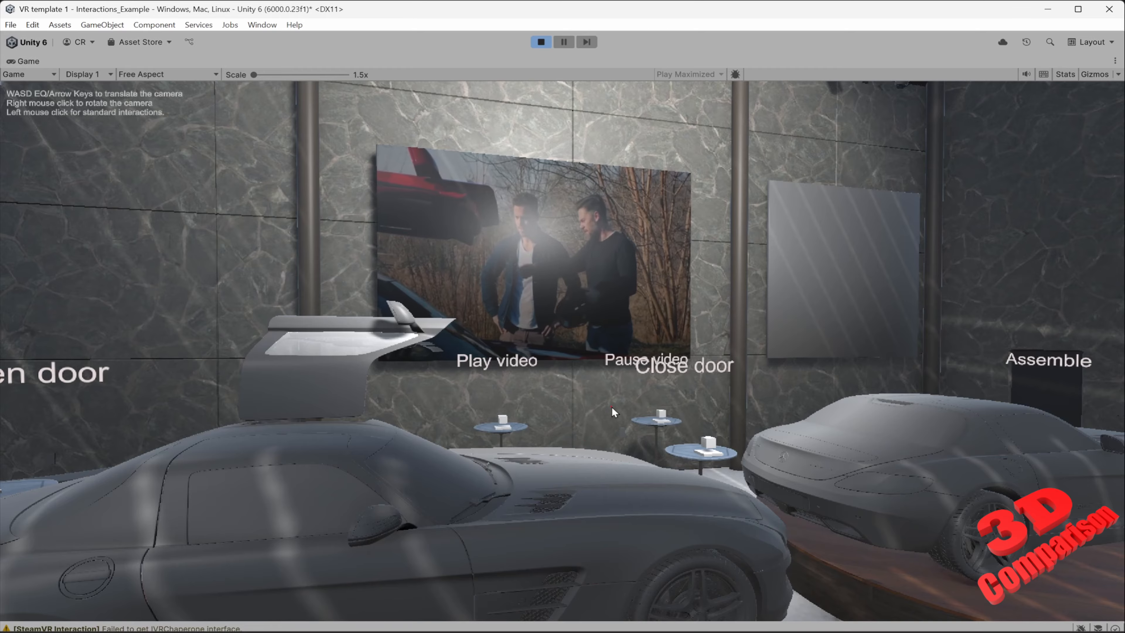
key("w")
key("w")
right_click_drag(607, 411, 630, 414)
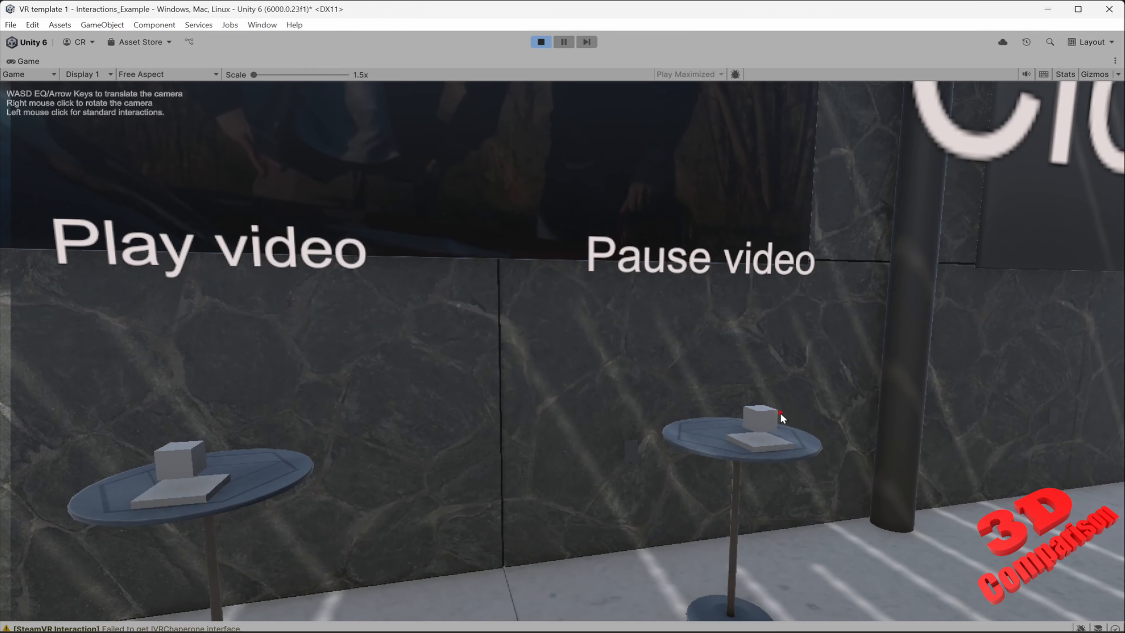
key("s")
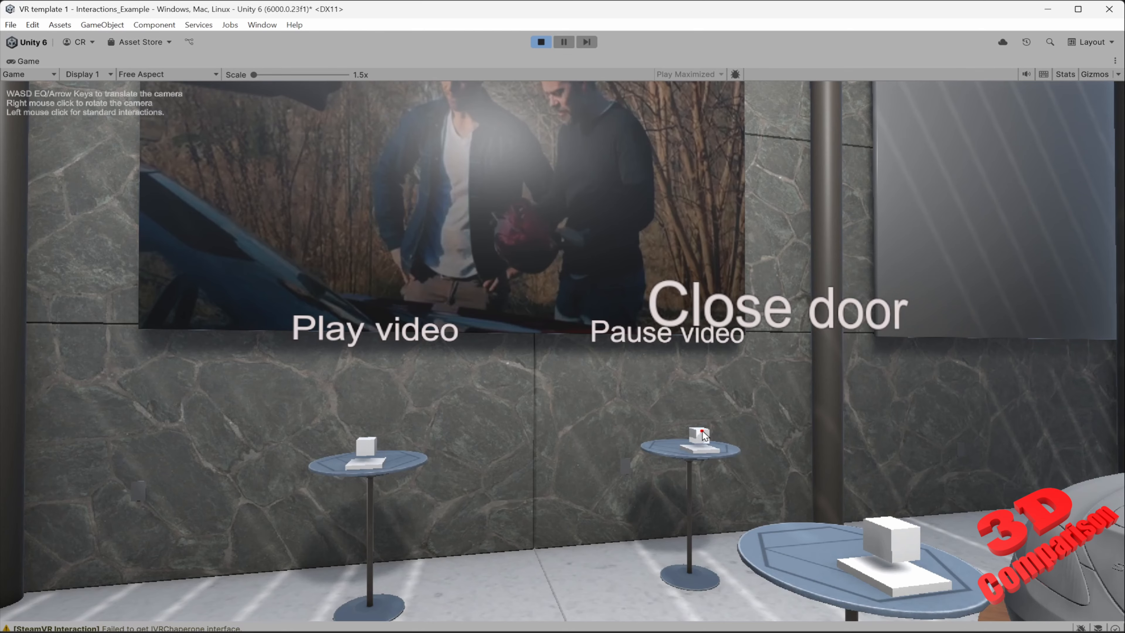
key("s")
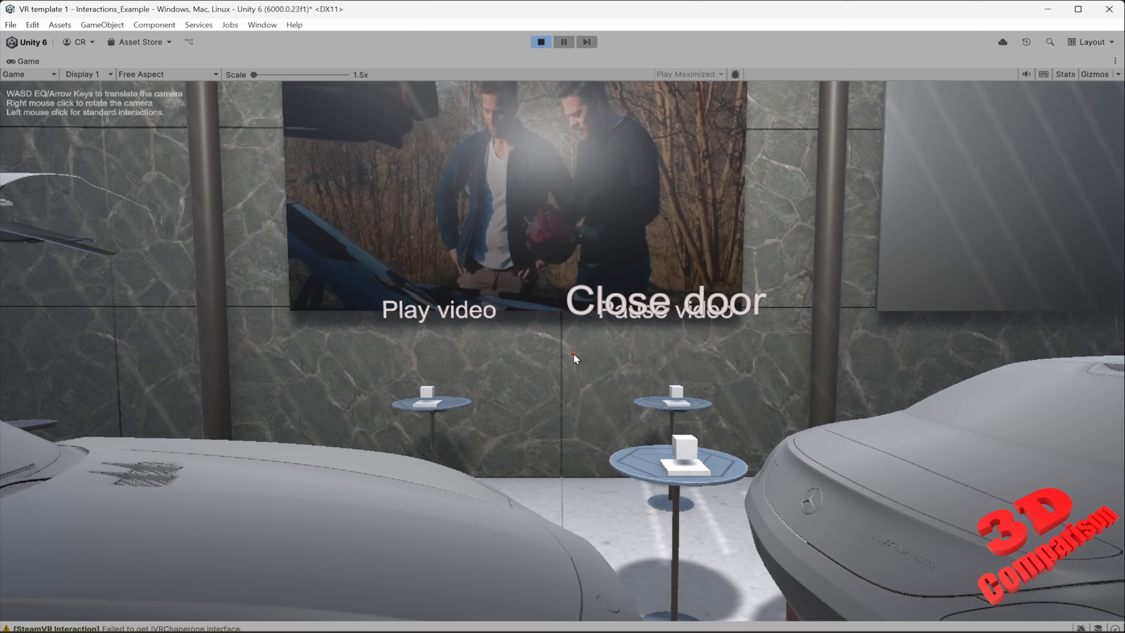
- Walk to the second car and use the Disassemble button to explode its rear wheel
right_click_drag(557, 391, 958, 418)
key("s")
key("a")
key("w")
key("a")
key("s")
right_click_drag(746, 410, 883, 415)
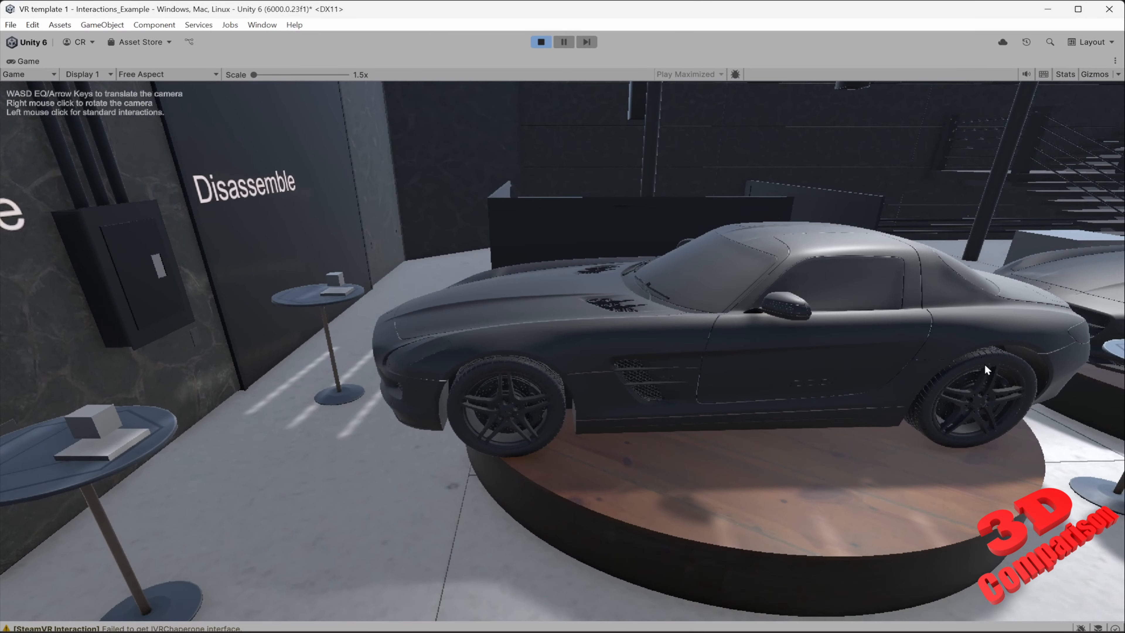
right_click_drag(634, 433, 610, 428)
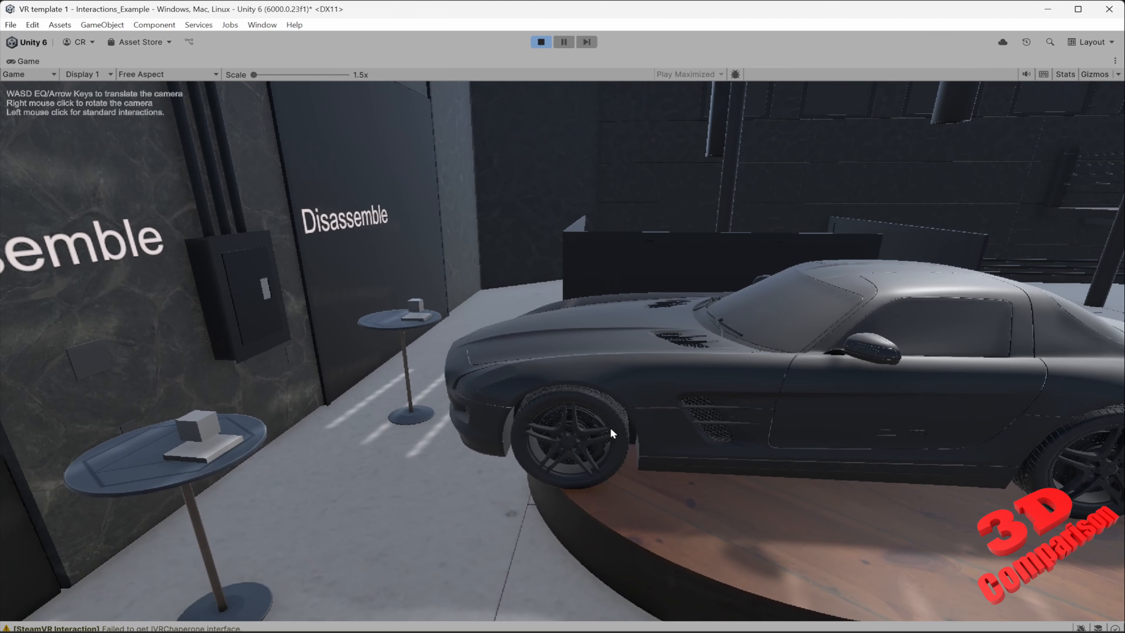
left_click(418, 303)
right_click_drag(682, 399, 733, 401)
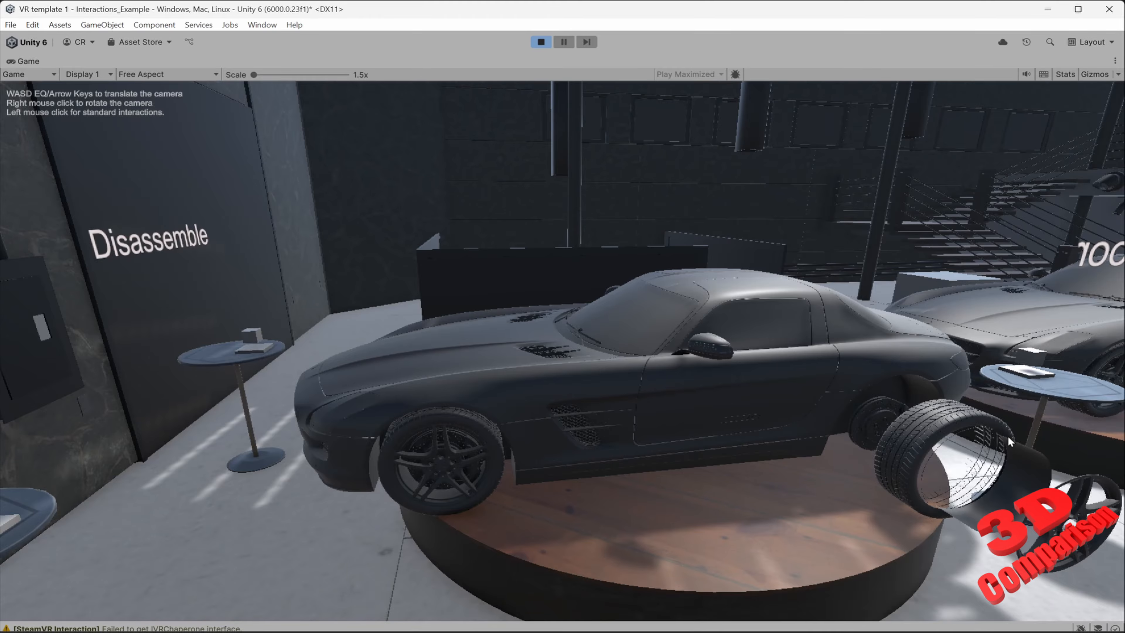
- Examine the exploded rim, barrel, tyre and brake parts of the second car's rear wheel from several angles
right_click_drag(856, 453, 982, 507)
key("w")
right_click_drag(788, 427, 472, 375)
key("a")
key("d")
key("w")
key("s")
key("a")
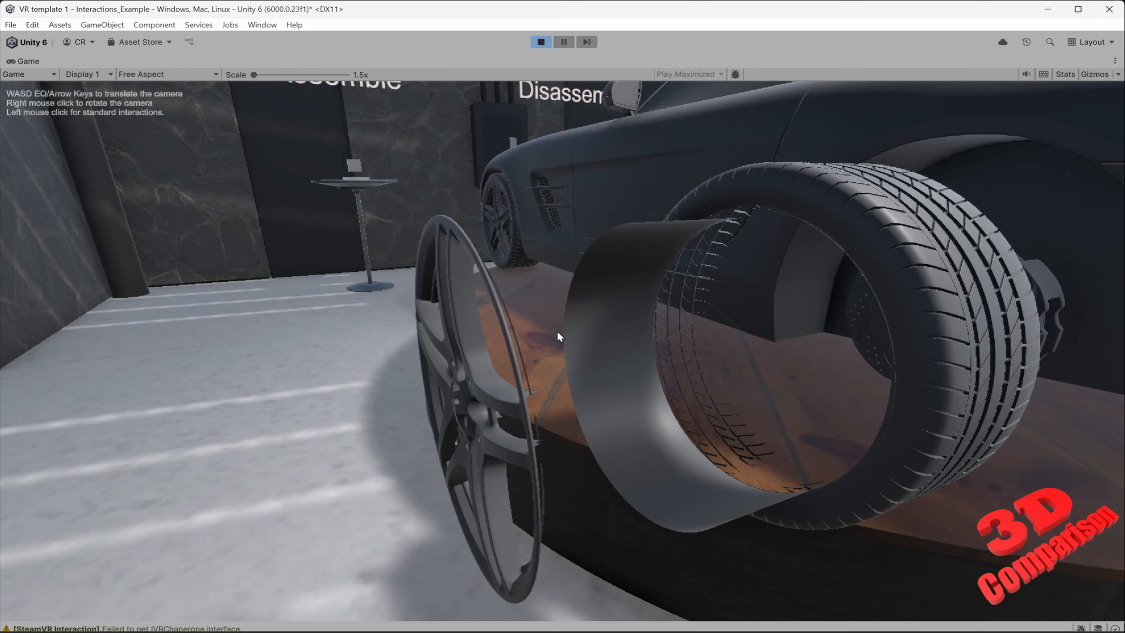
right_click_drag(624, 340, 624, 326)
key("a")
right_click_drag(434, 278, 549, 306)
key("w")
key("s")
right_click_drag(553, 359, 805, 350)
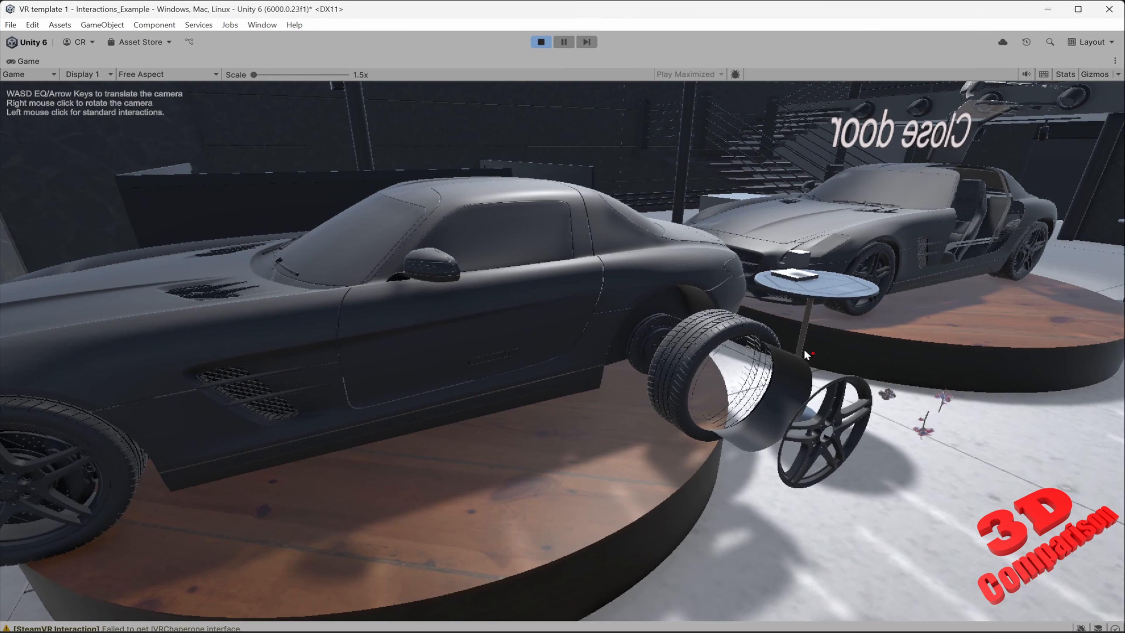
right_click_drag(804, 412, 635, 409)
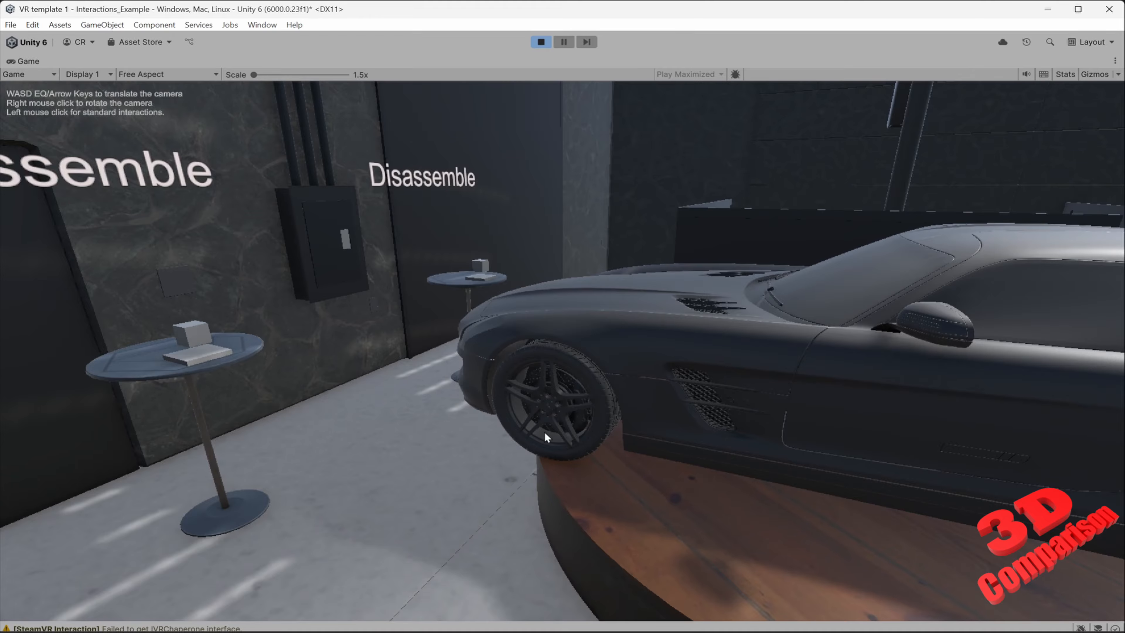
- Inspect the showroom building from outside, return to its interior, and exit Play mode
right_click_drag(545, 434, 904, 364)
key("w")
key("d")
key("d")
key("s")
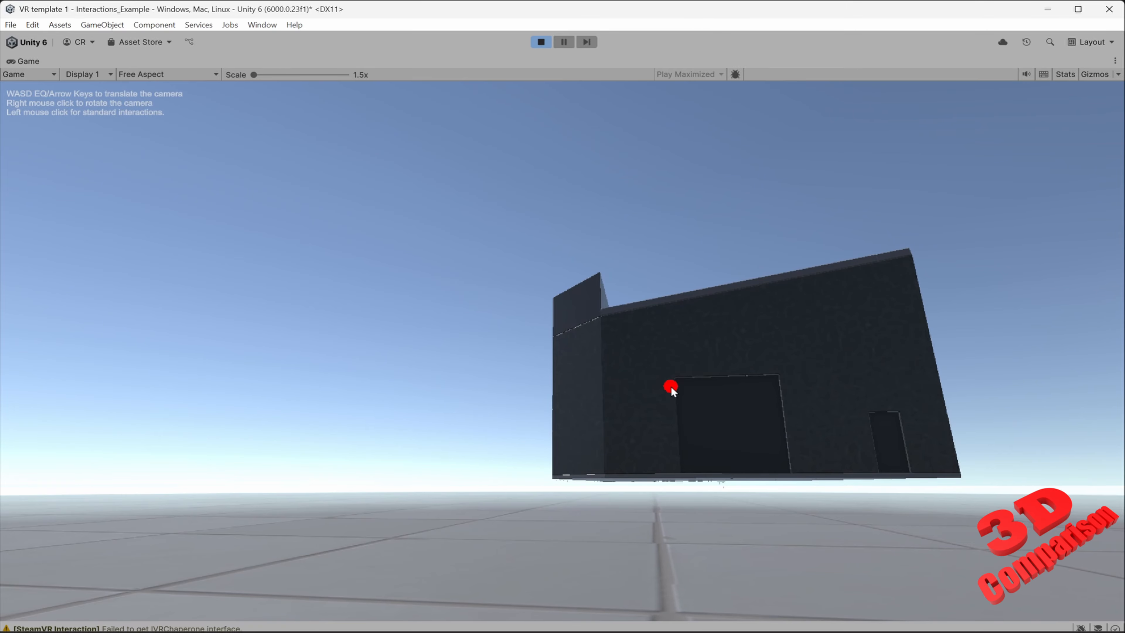
right_click_drag(594, 377, 552, 404)
key("s")
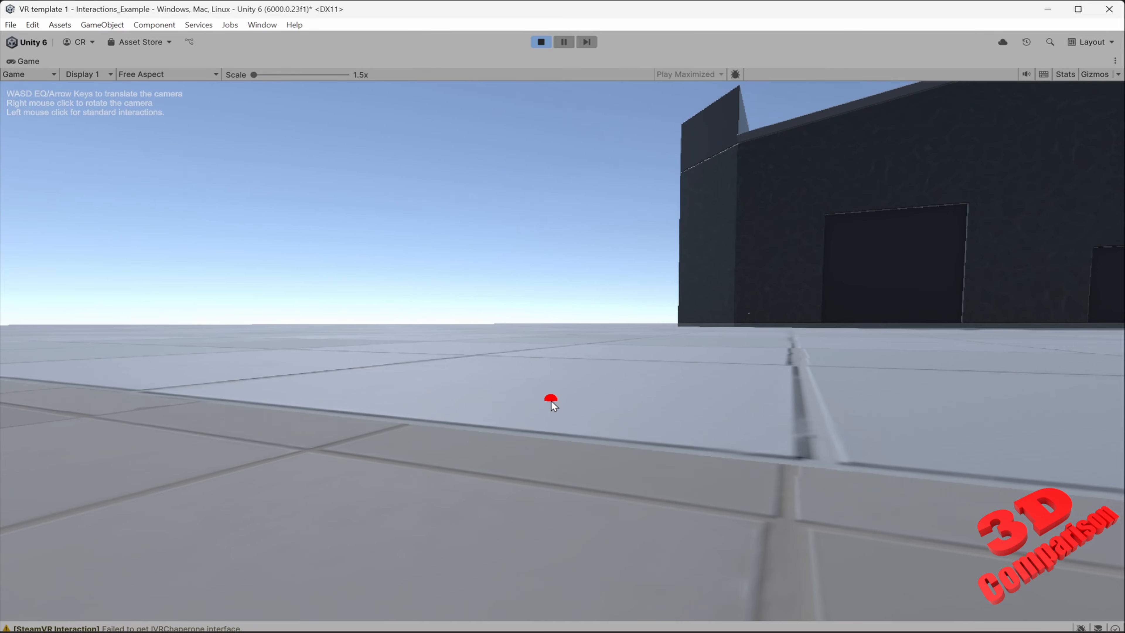
right_click_drag(632, 452, 672, 447)
key("w")
key("s")
key("w")
key("w")
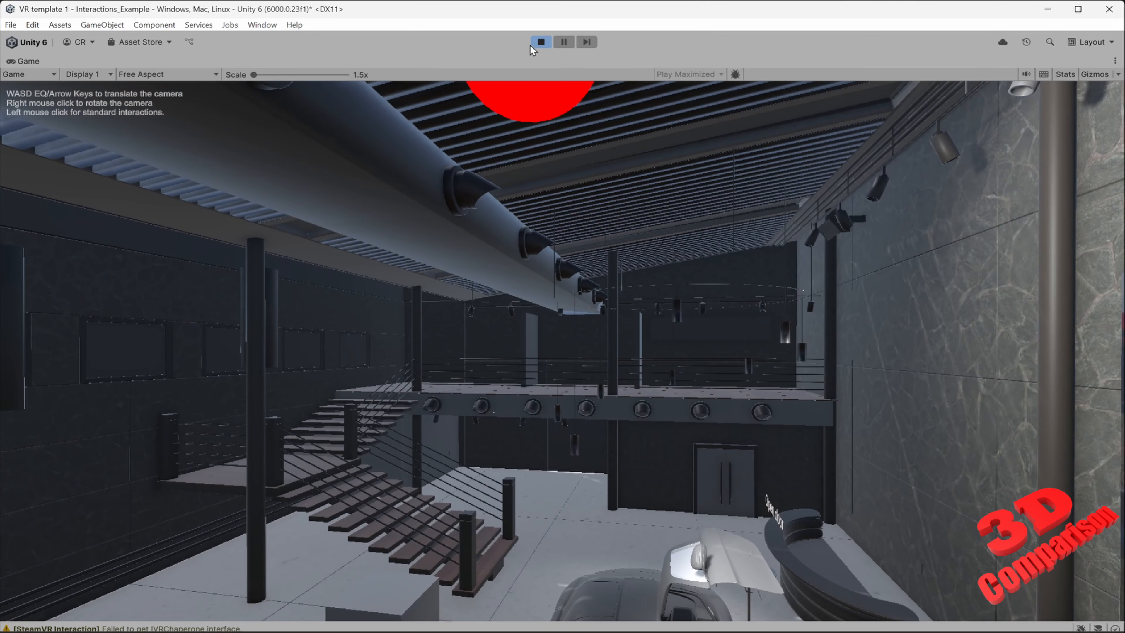
left_click(541, 41)
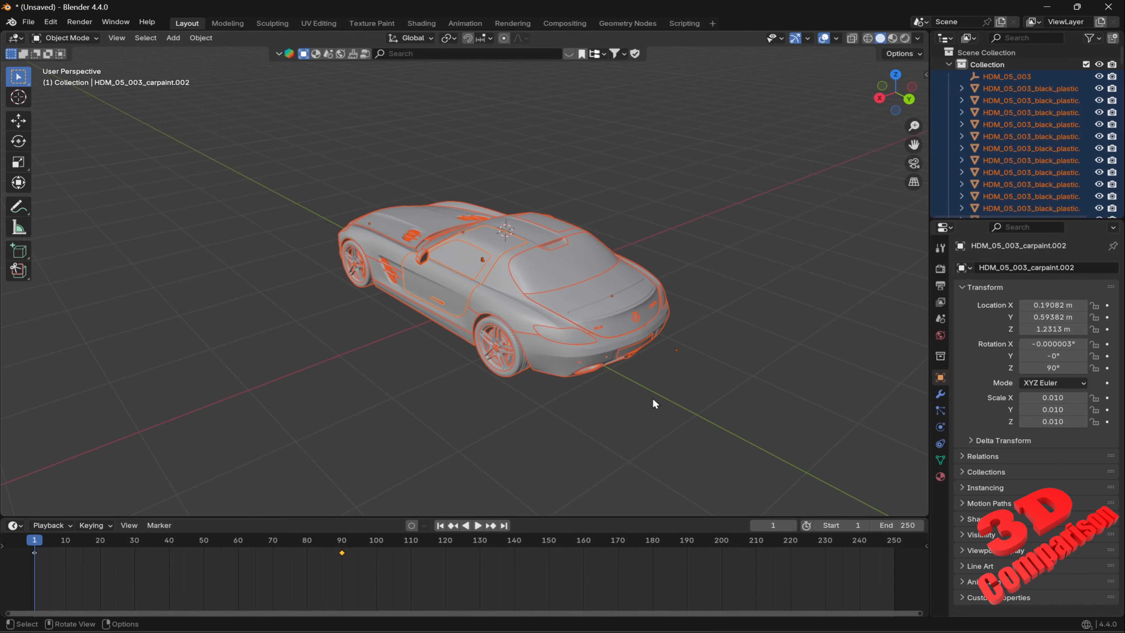
- Switch to Blender, play the car's rear wheel disassembly animation, and select the wheel's rim barrel
left_click(295, 498)
key("space")
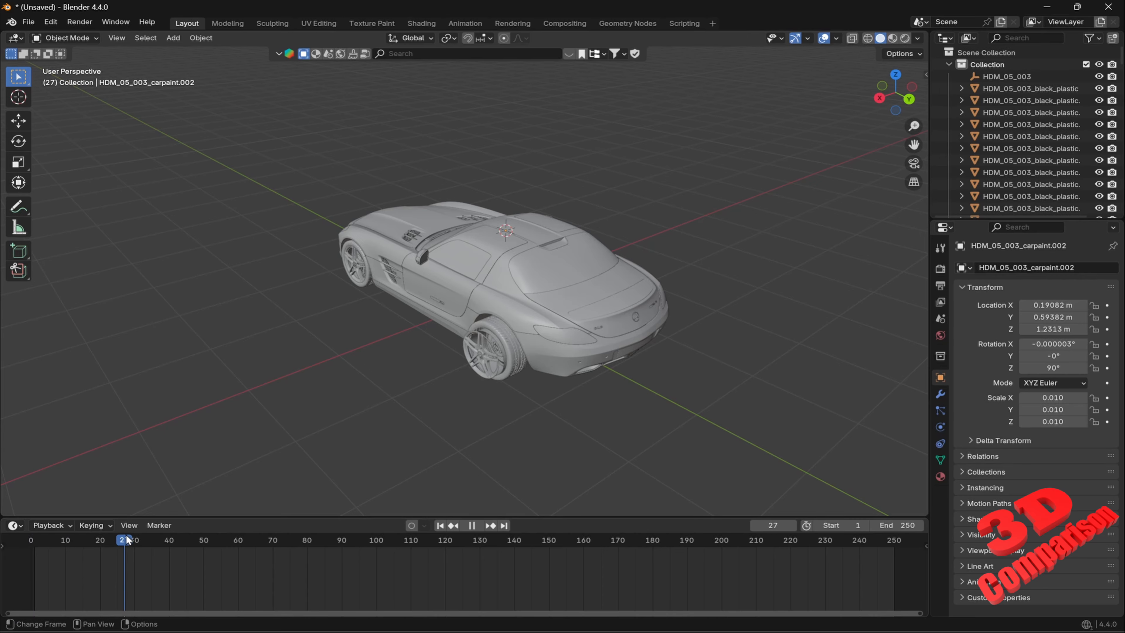
left_click(471, 367)
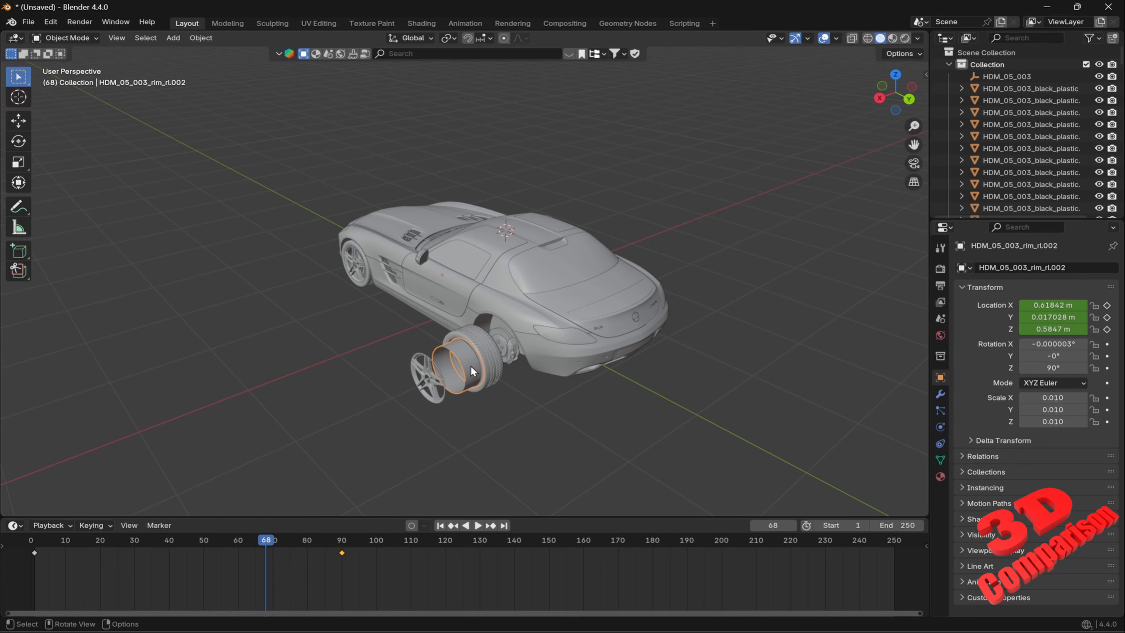
- Add a Solidify modifier to the selected rim barrel of the exploded rear wheel
key("KP_Decimal")
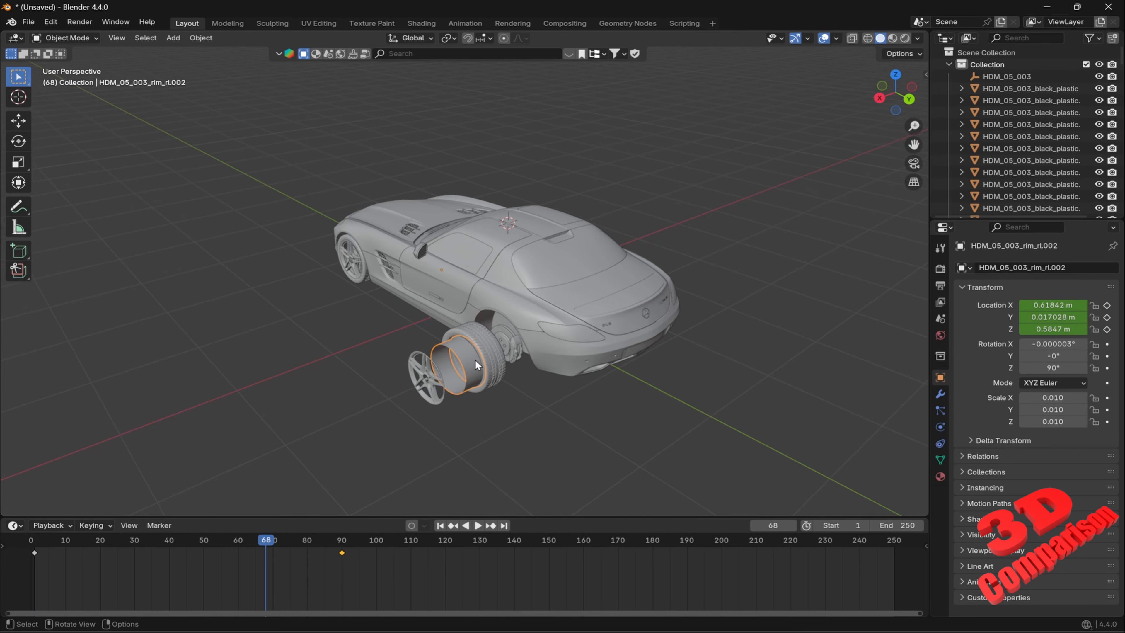
middle_click_drag(475, 360, 563, 179)
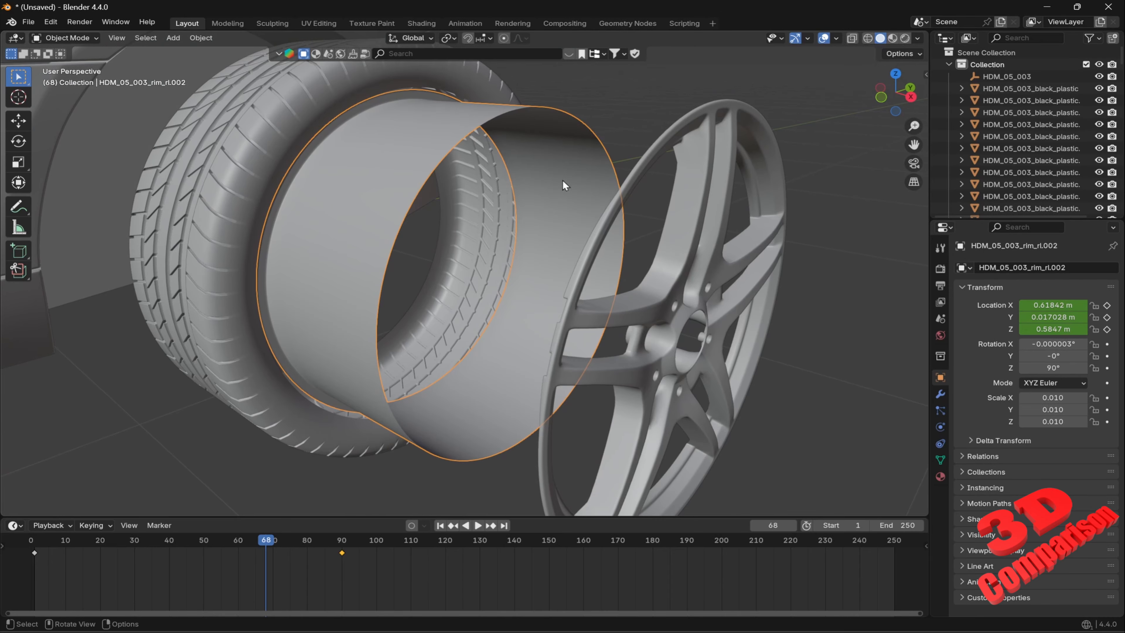
left_click(940, 394)
left_click(1024, 269)
left_click(1009, 270)
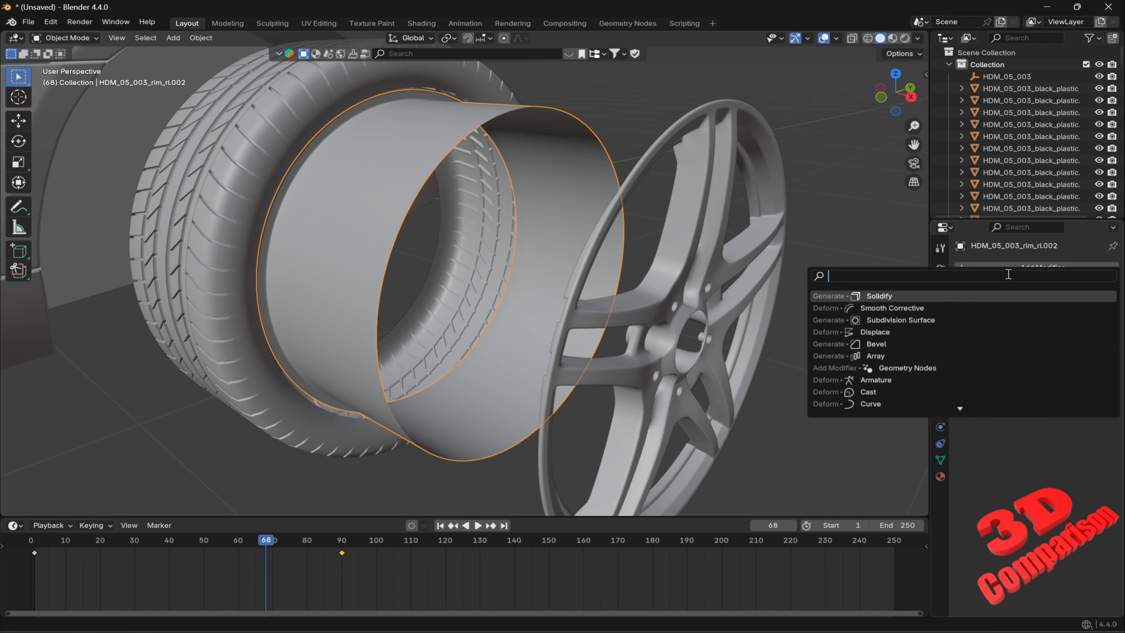
type("sol")
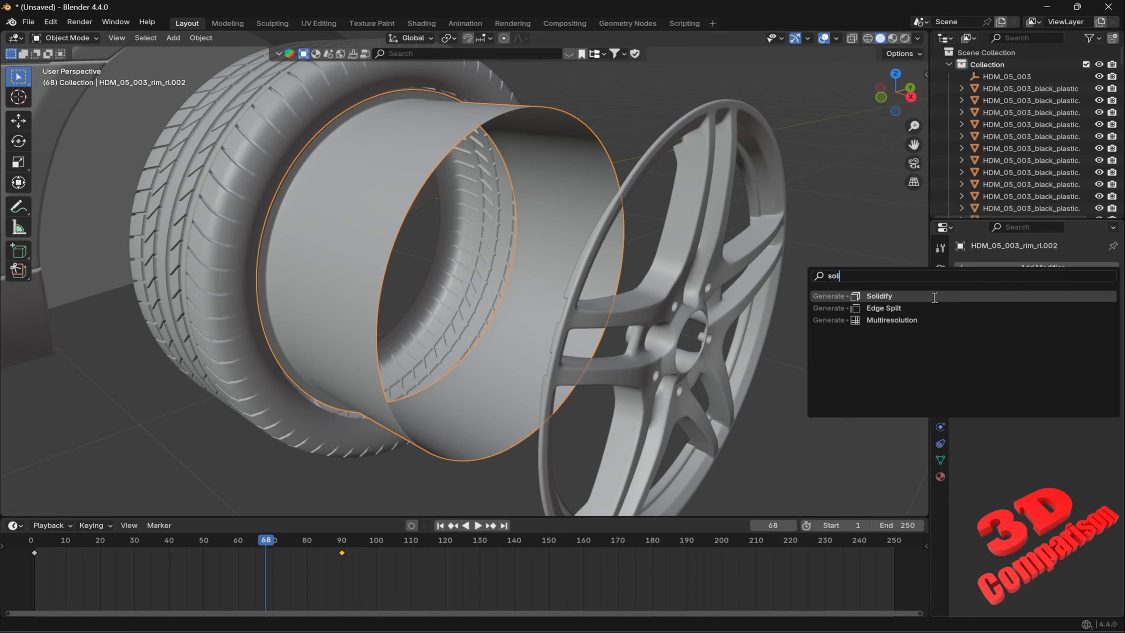
left_click(934, 296)
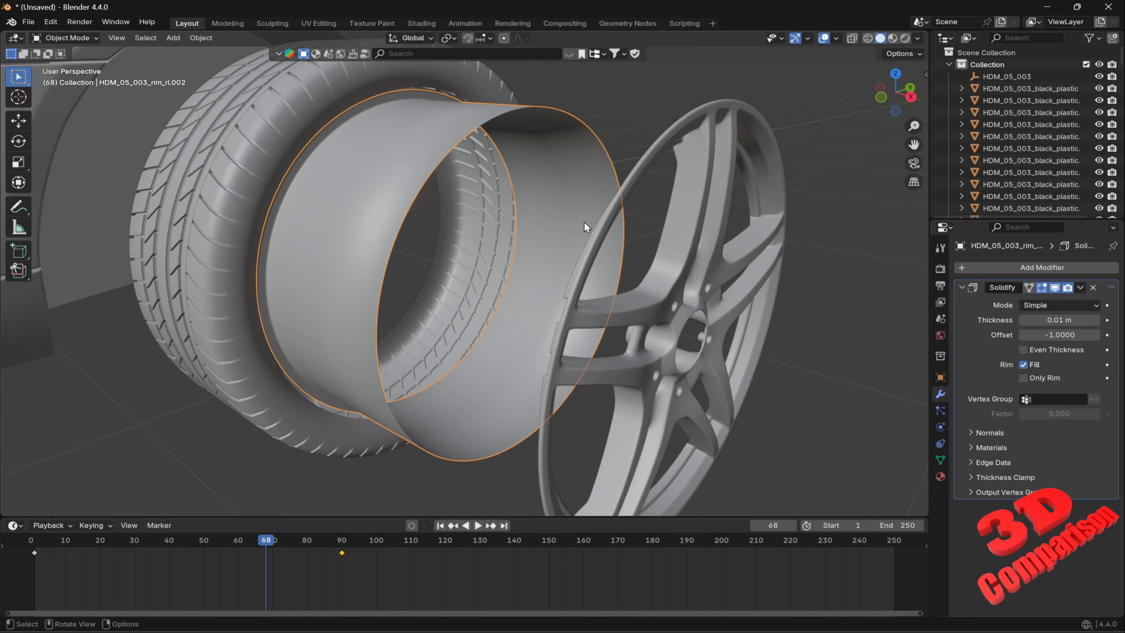
- Inspect the rim barrel's wall in Object and Edit Mode, and apply its 0.01 m Solidify modifier
middle_click_drag(617, 286, 555, 63)
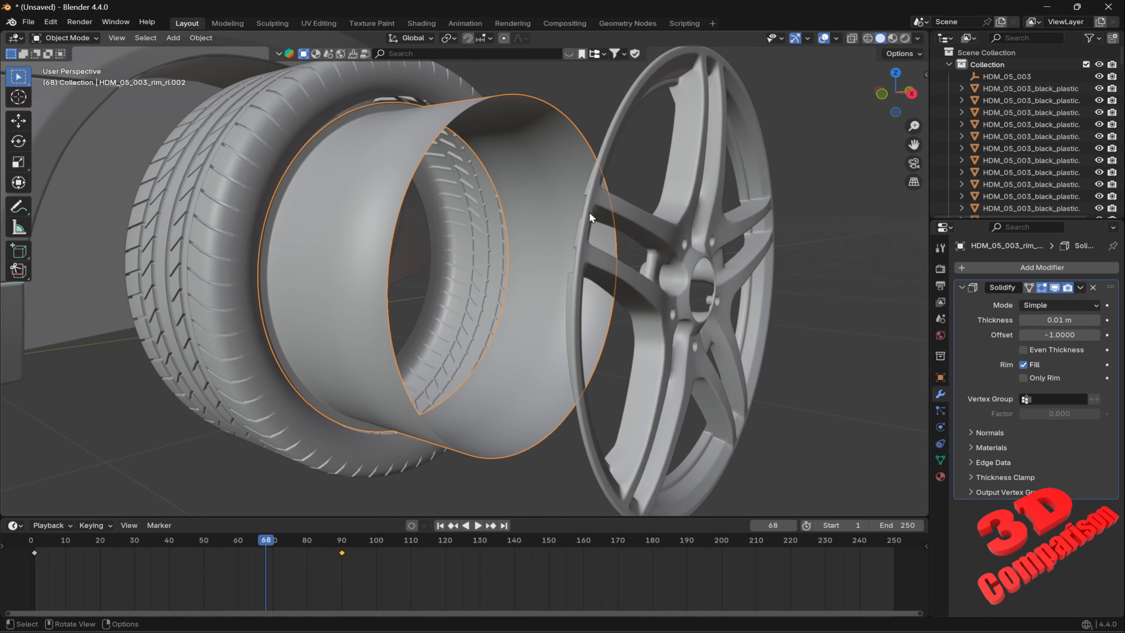
middle_click_drag(684, 277, 561, 160)
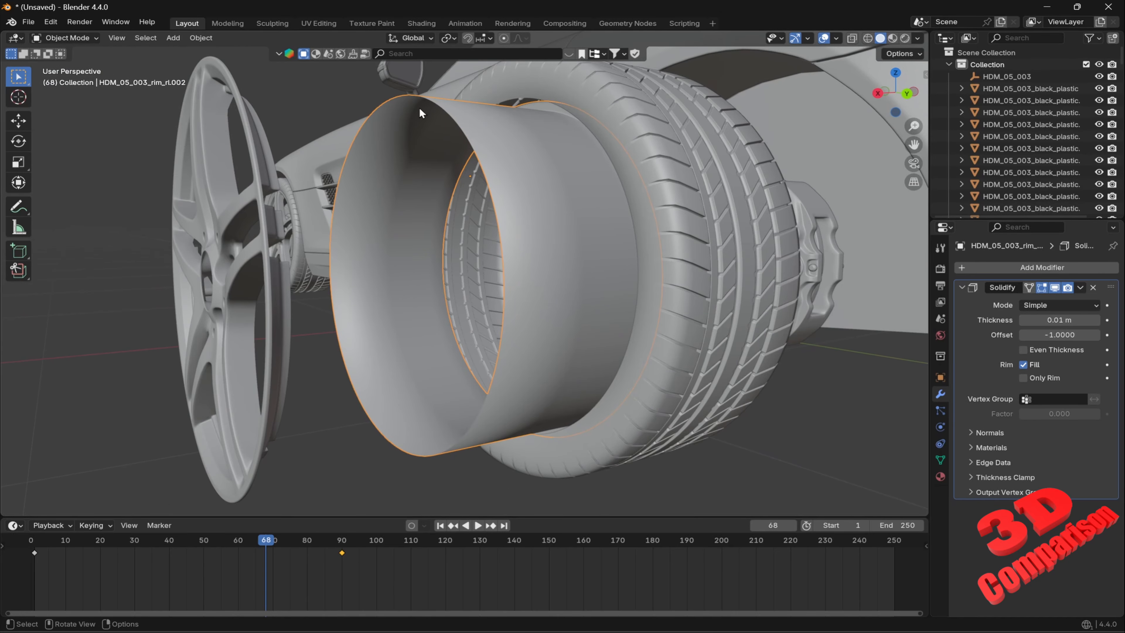
scroll(504, 211, "up", 4)
key("Tab")
middle_click_drag(515, 226, 596, 293)
key("Tab")
scroll(629, 288, "down", 6)
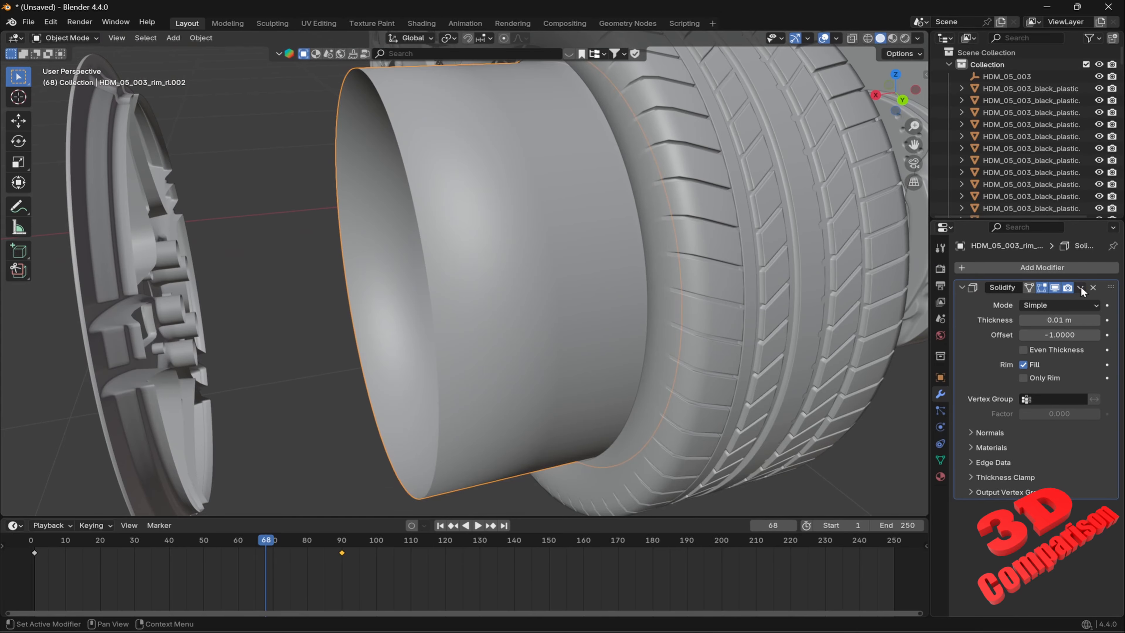
left_click(1080, 287)
left_click(1056, 301)
- Examine the rim barrel's mesh and open edge up close in Edit Mode, and return to Object Mode
middle_click_drag(587, 289, 623, 279)
key("Tab")
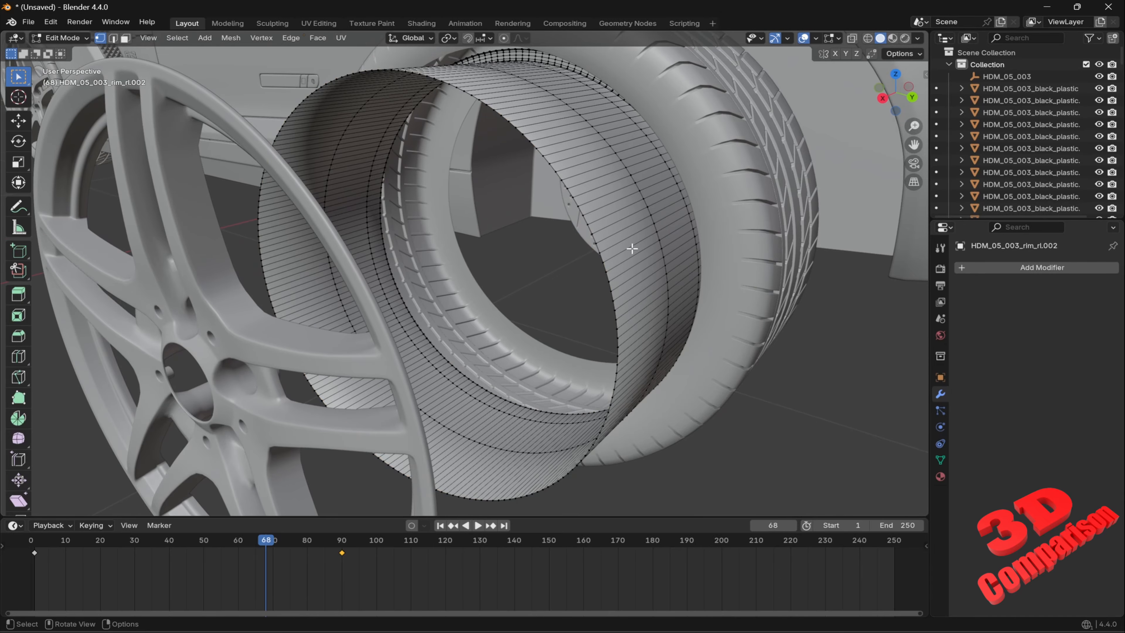
scroll(741, 255, "up", 5)
middle_click_drag(742, 255, 584, 275, "shift")
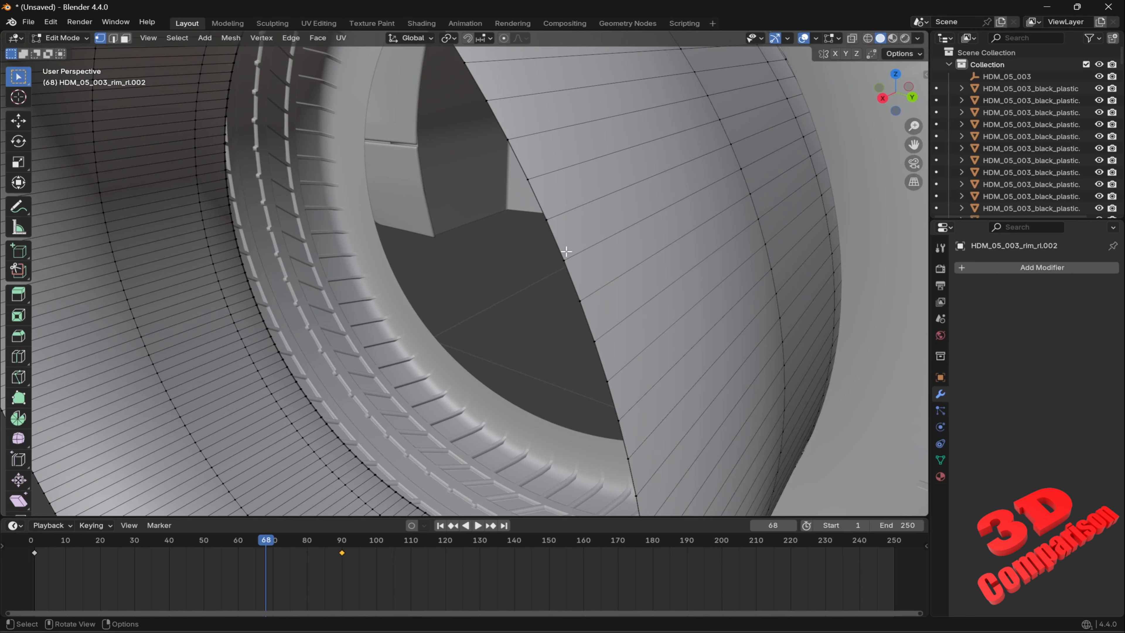
scroll(580, 252, "down", 5)
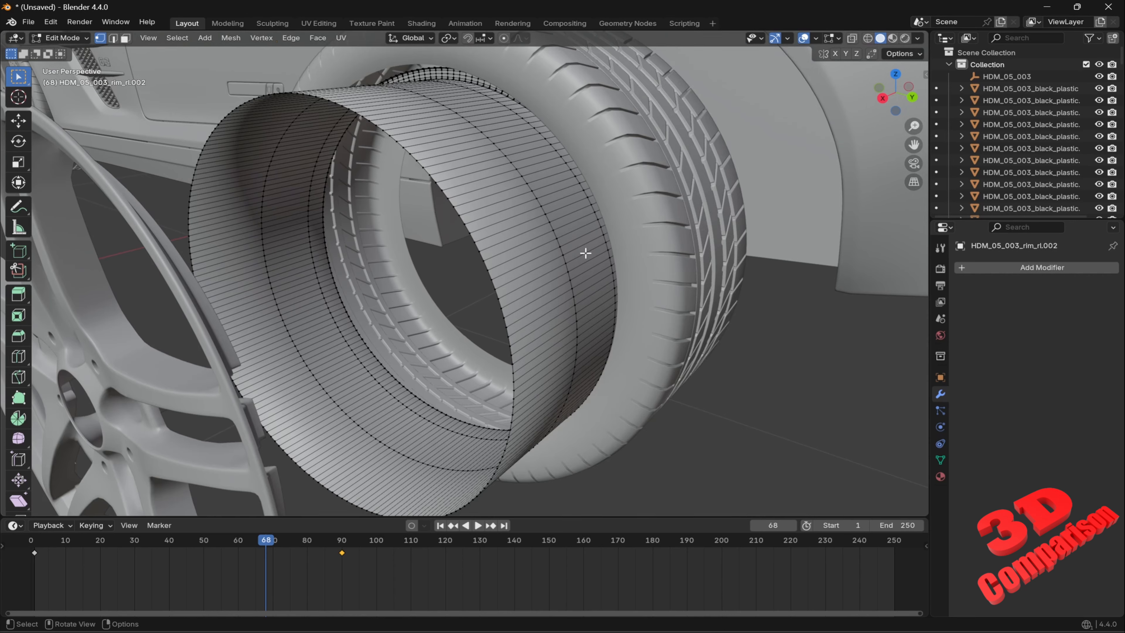
key("Tab")
scroll(585, 264, "down", 4)
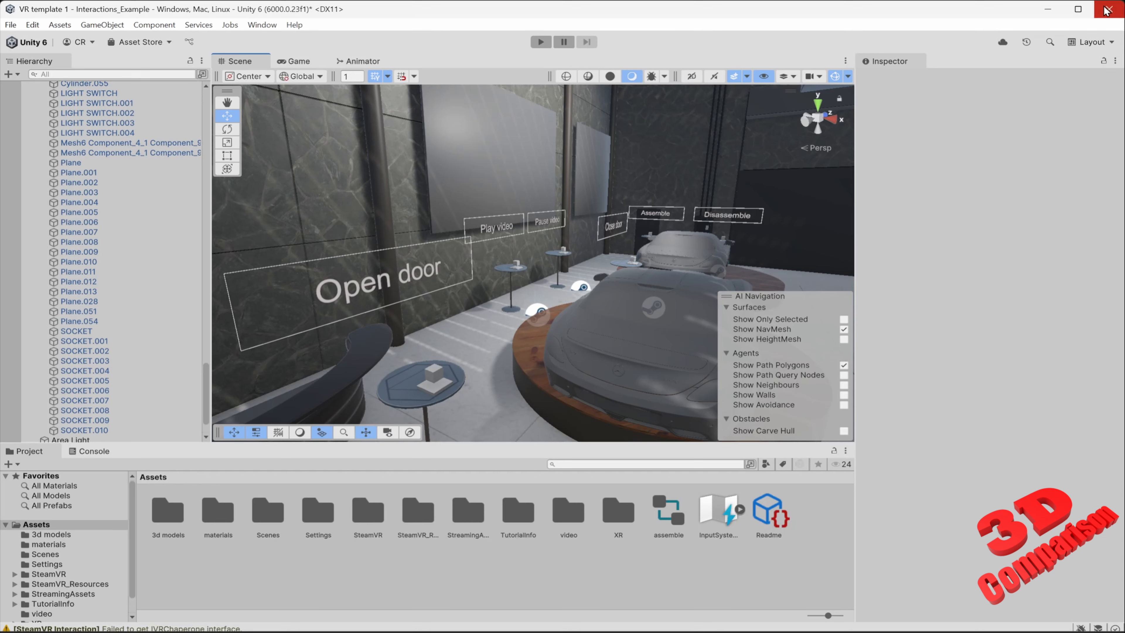
- Switch to Unity, close the VR template 1 project, and open the VR SteamVR project from Unity Hub
left_click(17, 27)
left_click(44, 87)
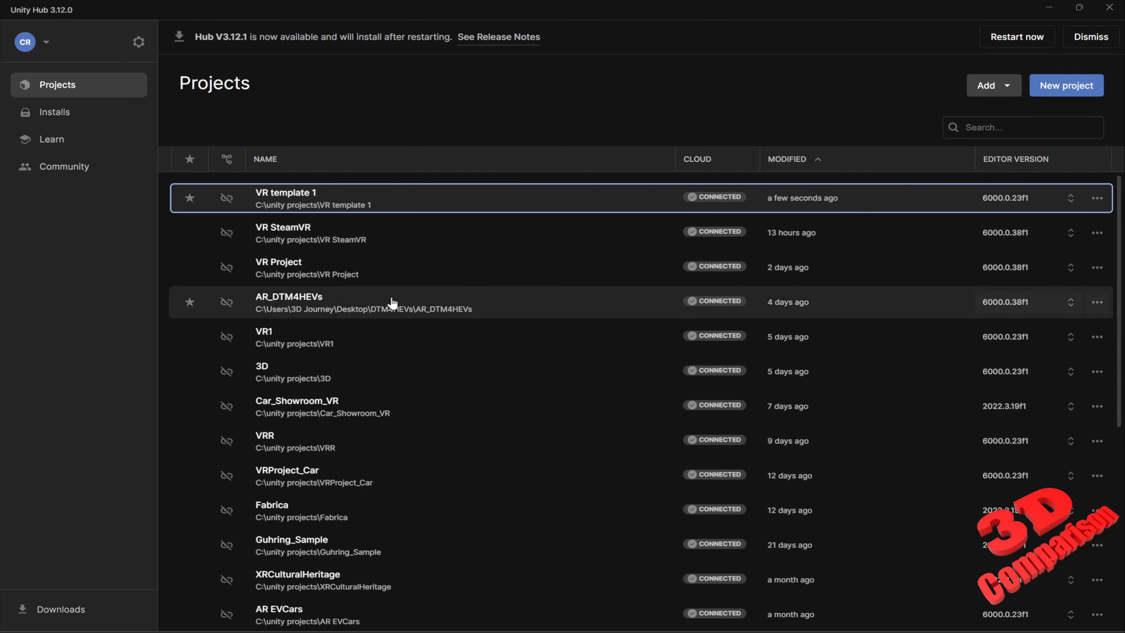
left_click_drag(586, 287, 820, 47)
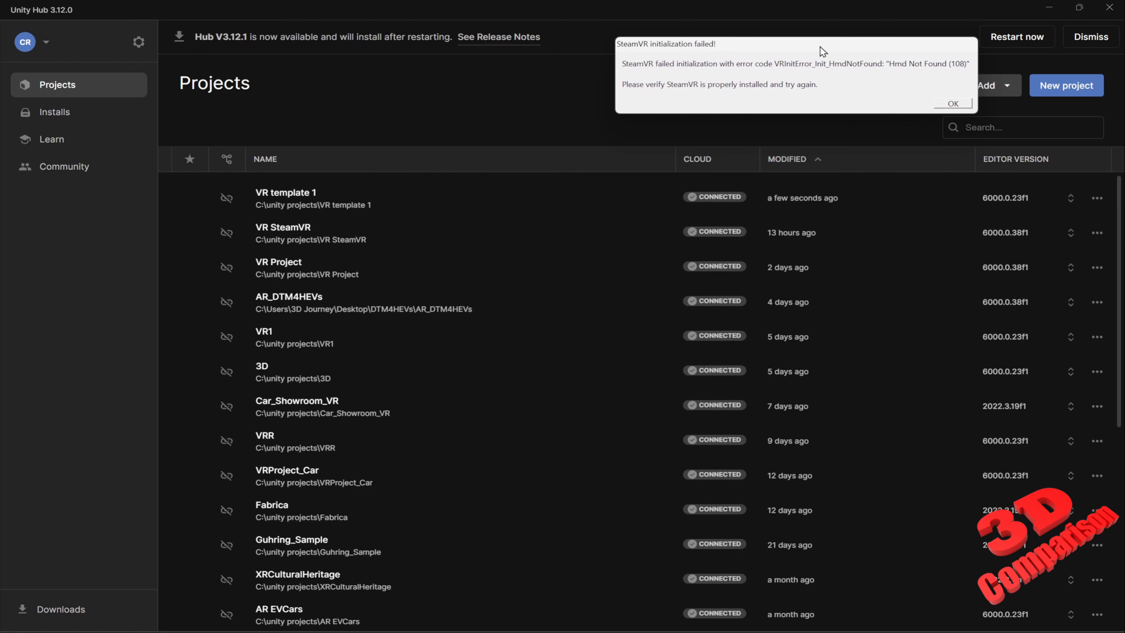
left_click(946, 104)
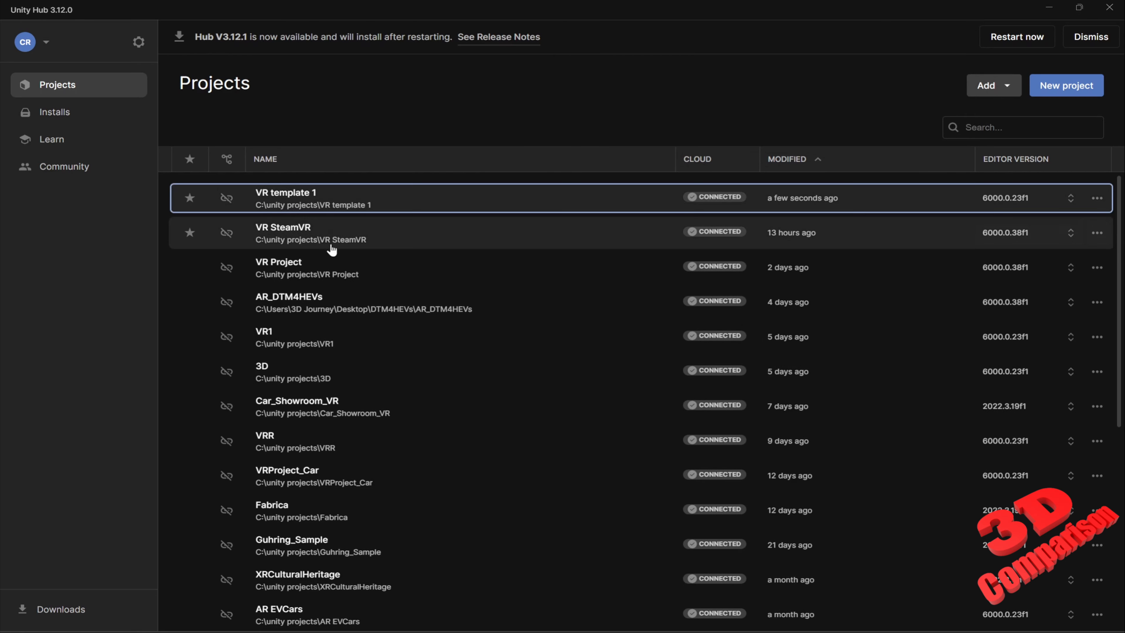
left_click(301, 235)
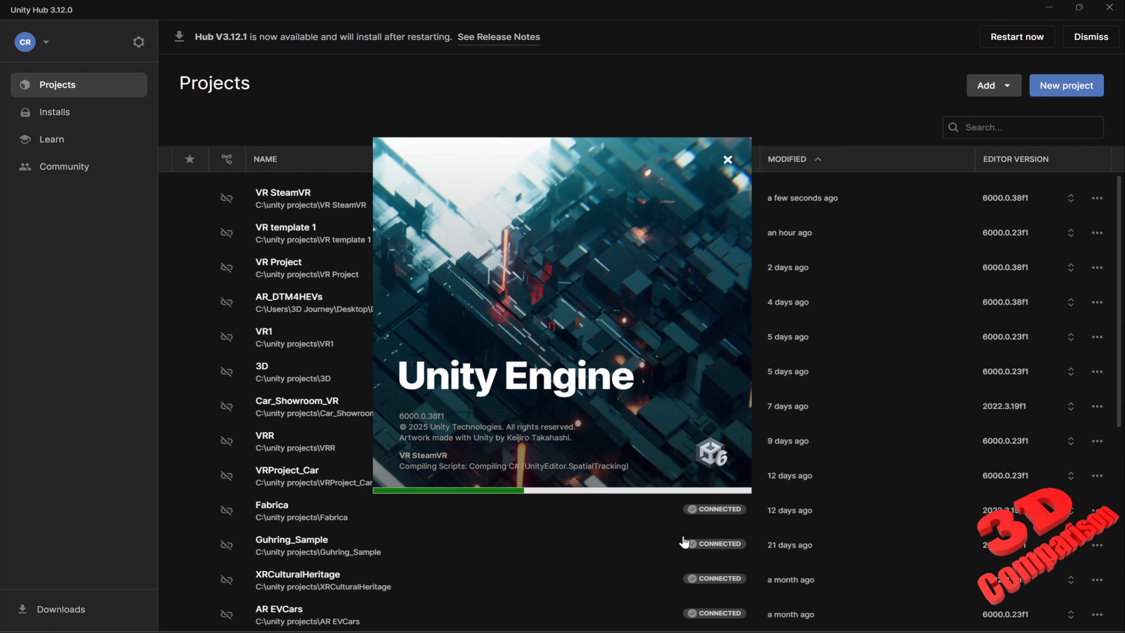
- Switch back to Blender and start a new General file, discarding the unsaved wheel animation scene
left_click(695, 632)
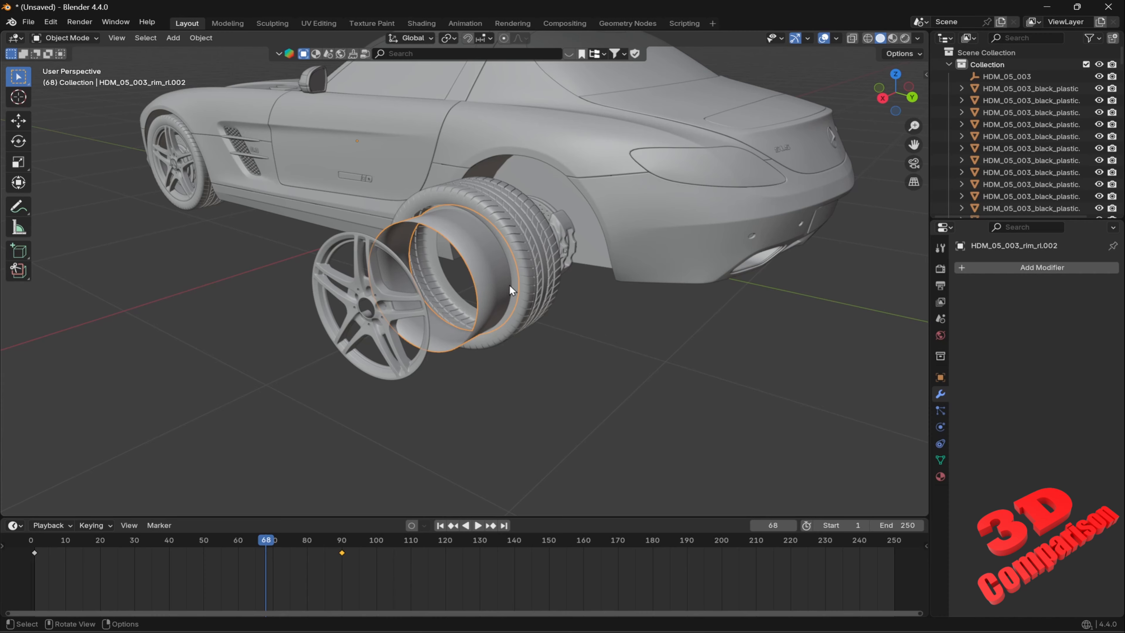
scroll(509, 285, "down", 5)
middle_click_drag(509, 286, 650, 293)
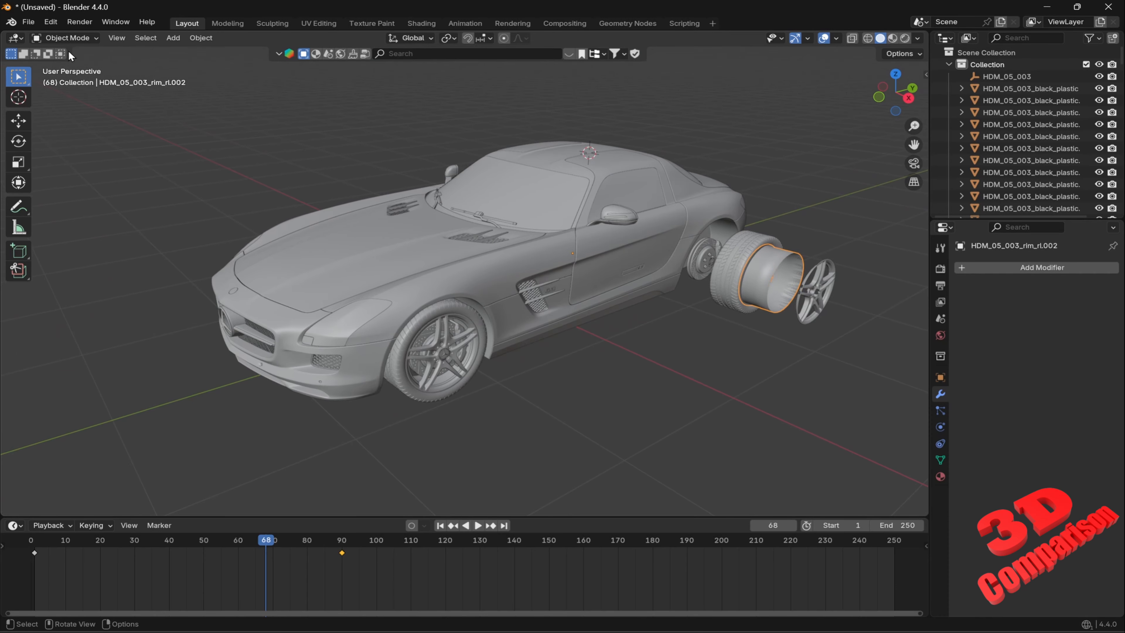
left_click(26, 23)
mouse_move(56, 38)
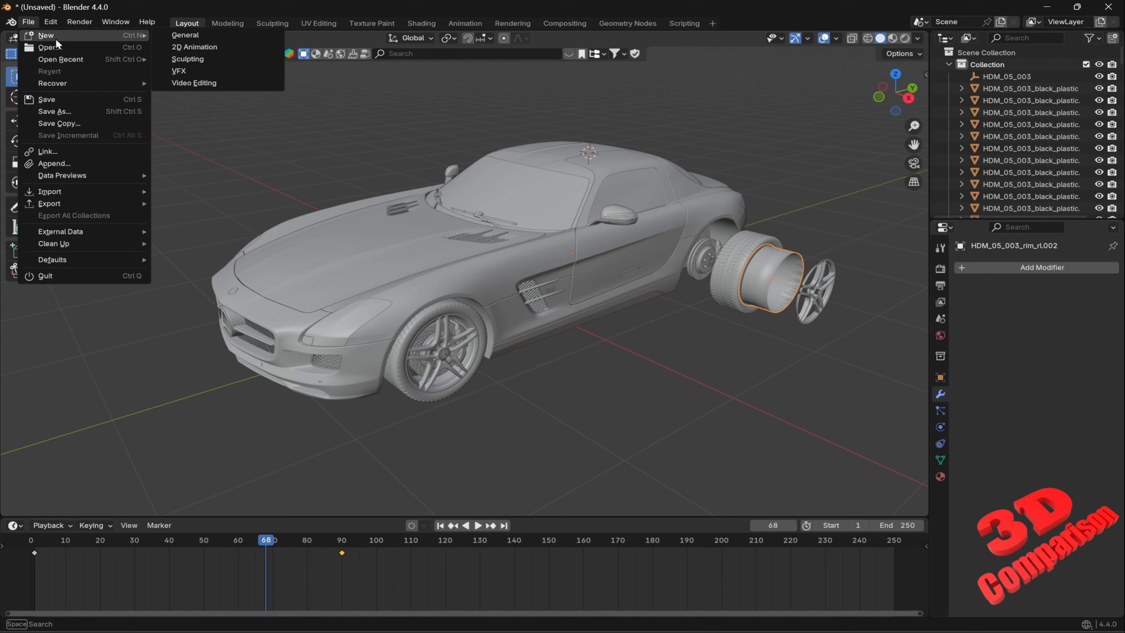
left_click(195, 33)
left_click(590, 347)
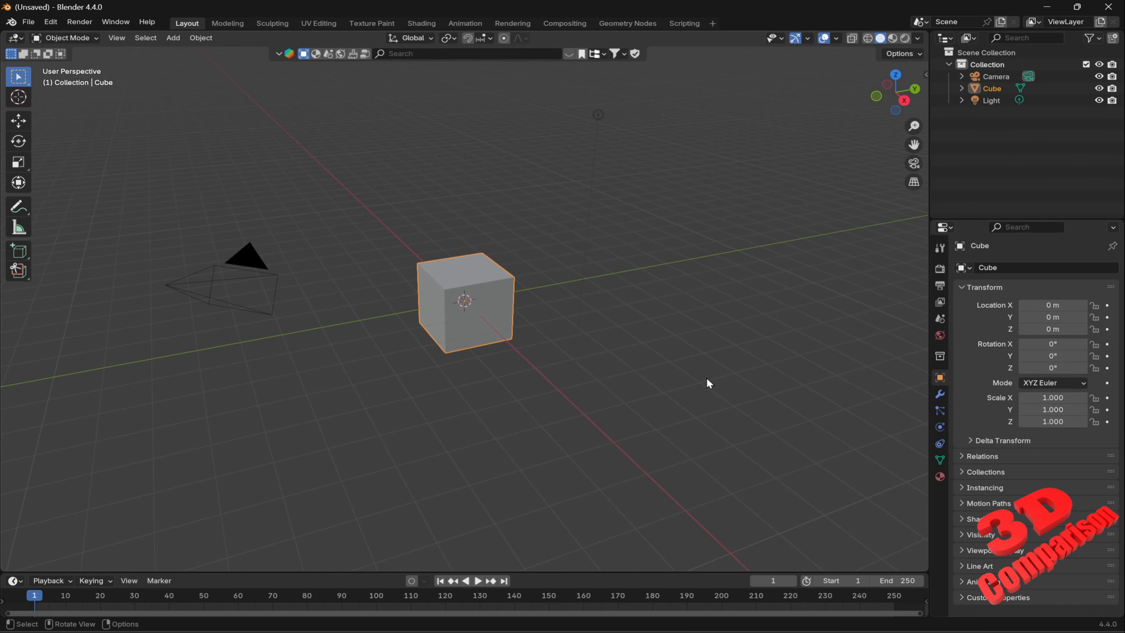
- Delete the default camera, cube and light from the new scene
left_click(681, 371)
left_click_drag(146, 64, 703, 459)
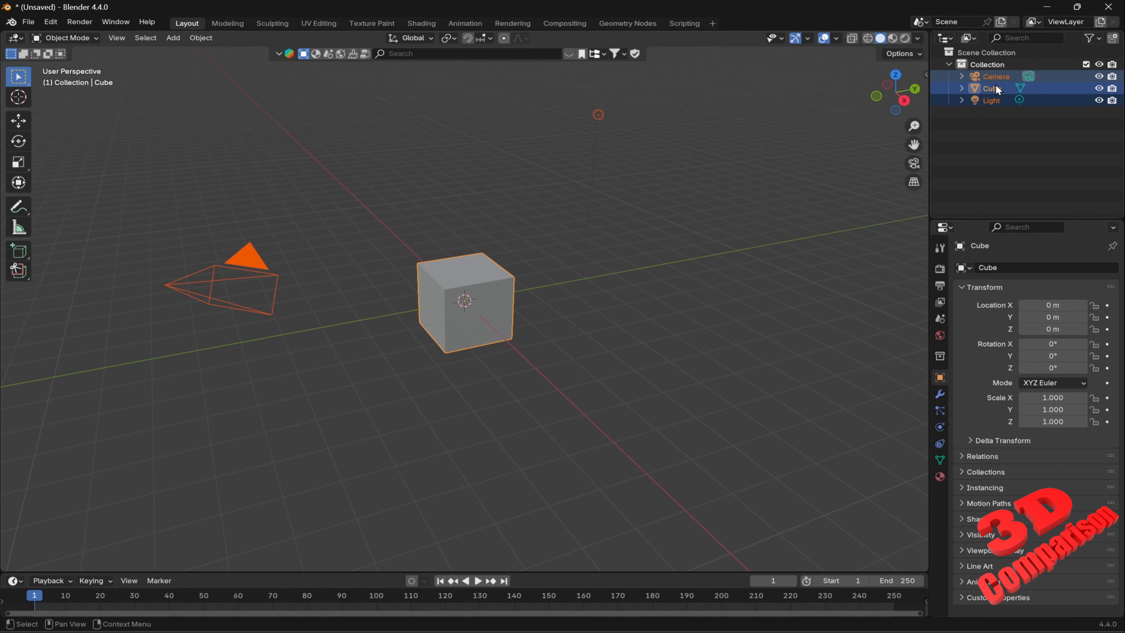
key("Delete")
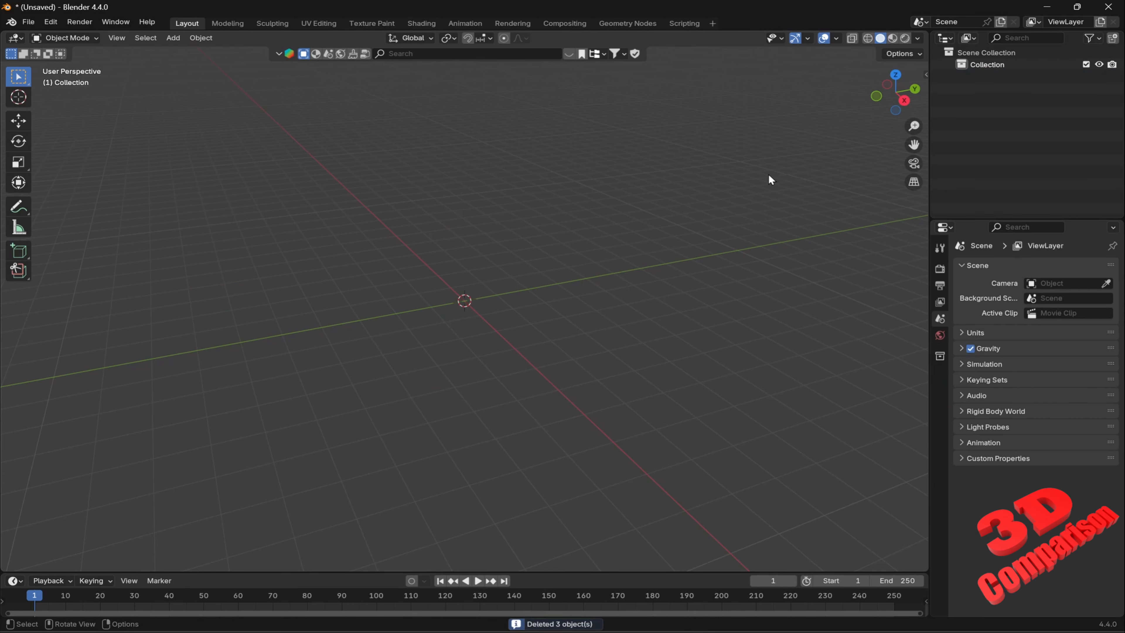
- Import SLS AMG.fbx from the Desktop's VR showroom files folder and view the car from several sides
left_click(28, 21)
mouse_move(59, 194)
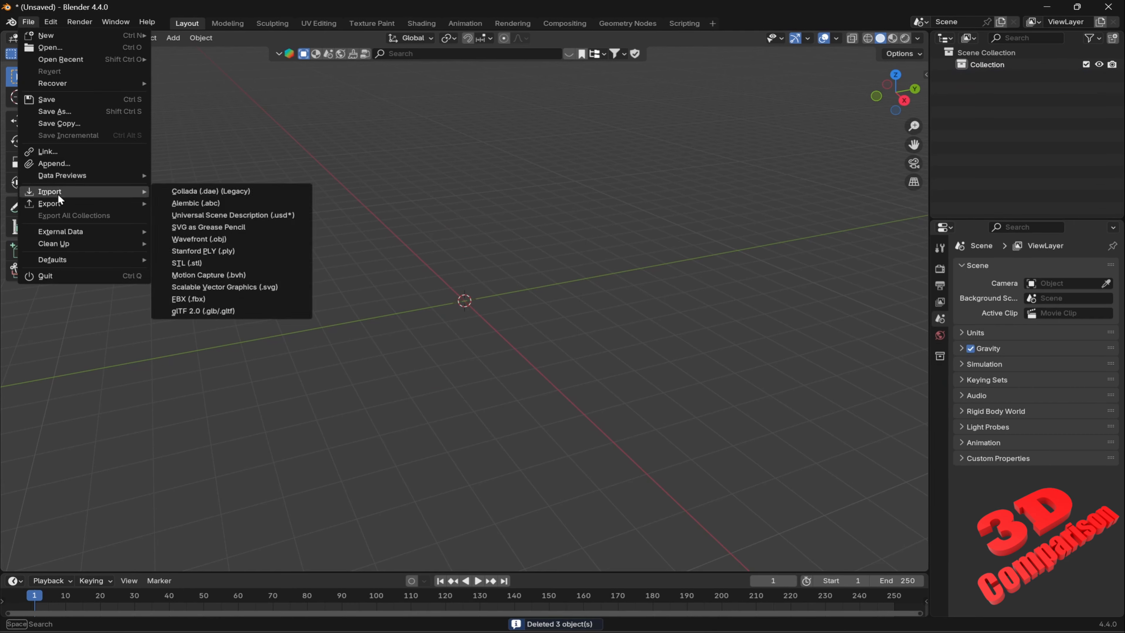
left_click(218, 300)
left_click(261, 240)
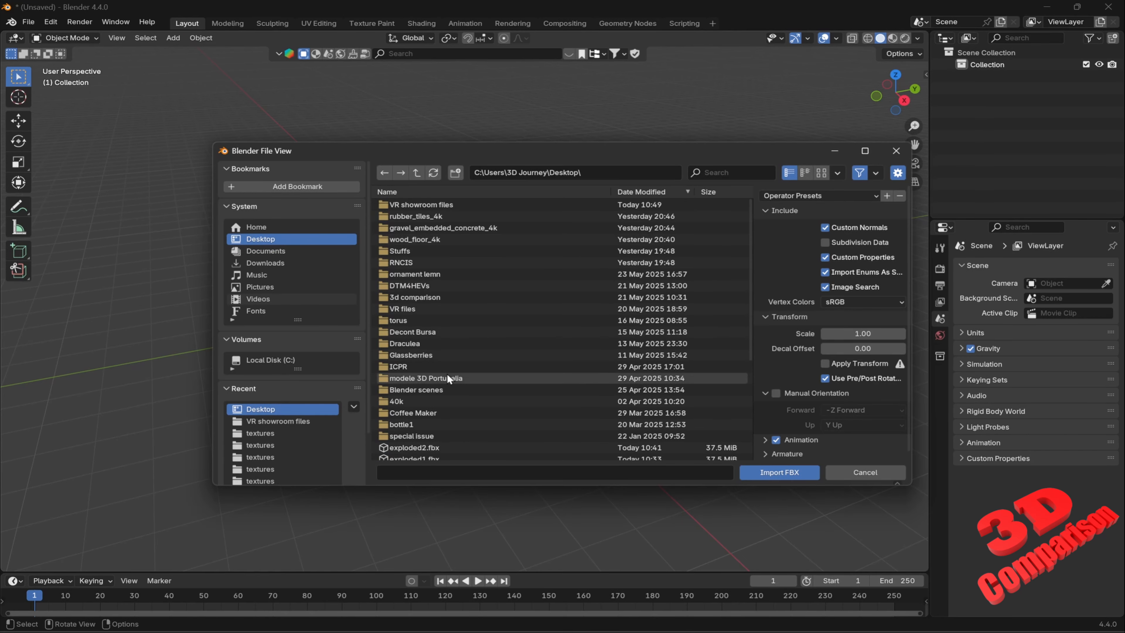
left_click(429, 204)
left_click(392, 221)
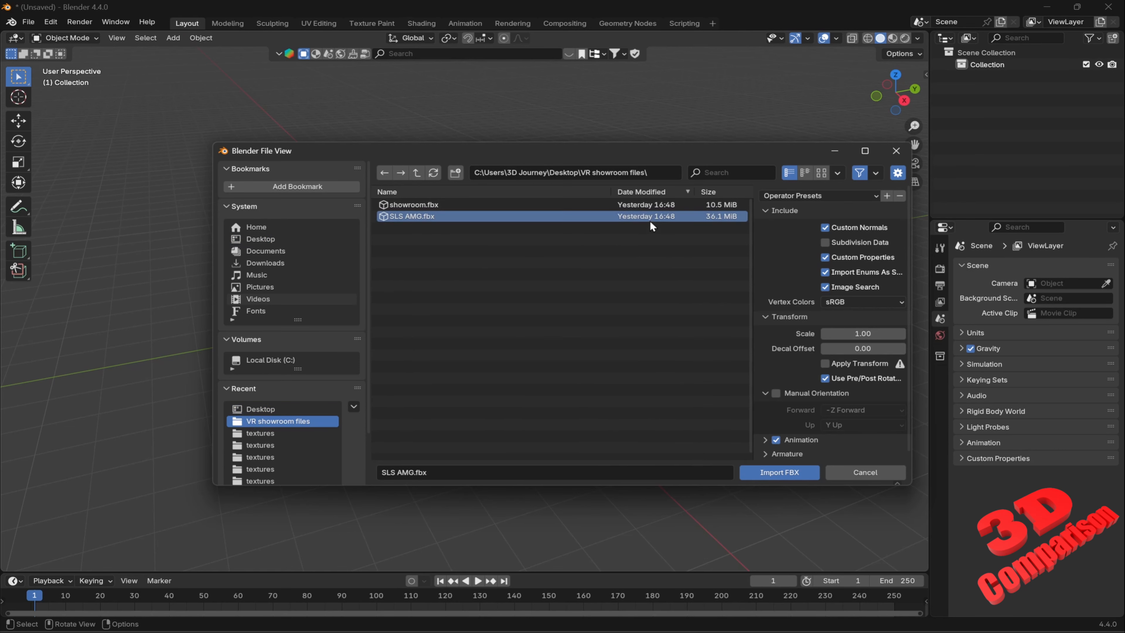
left_click(777, 471)
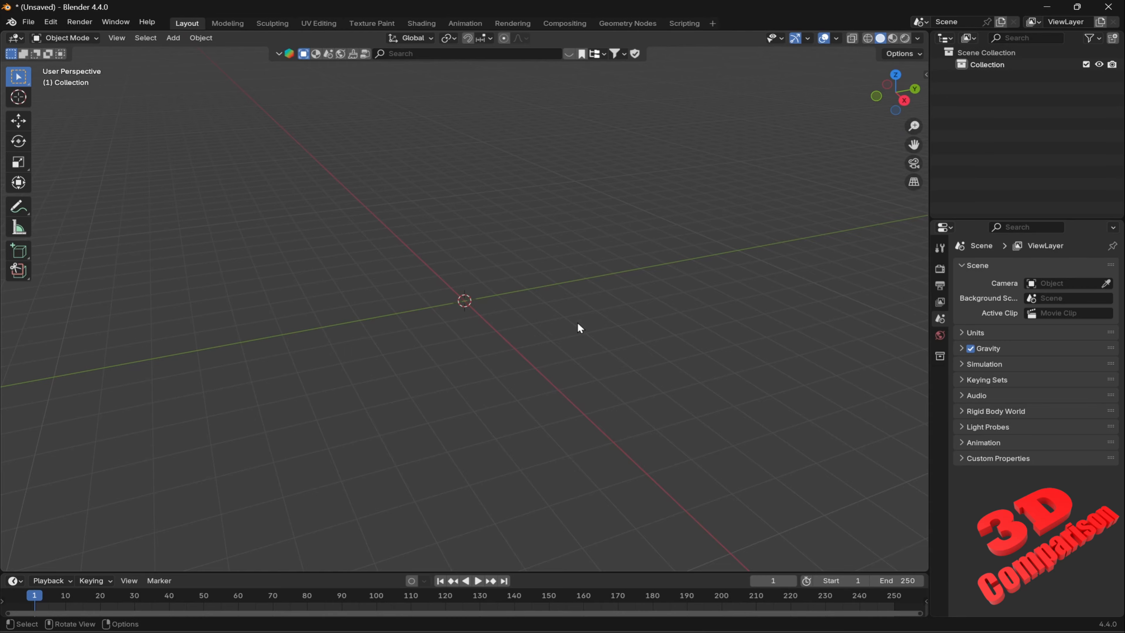
scroll(553, 285, "up", 7)
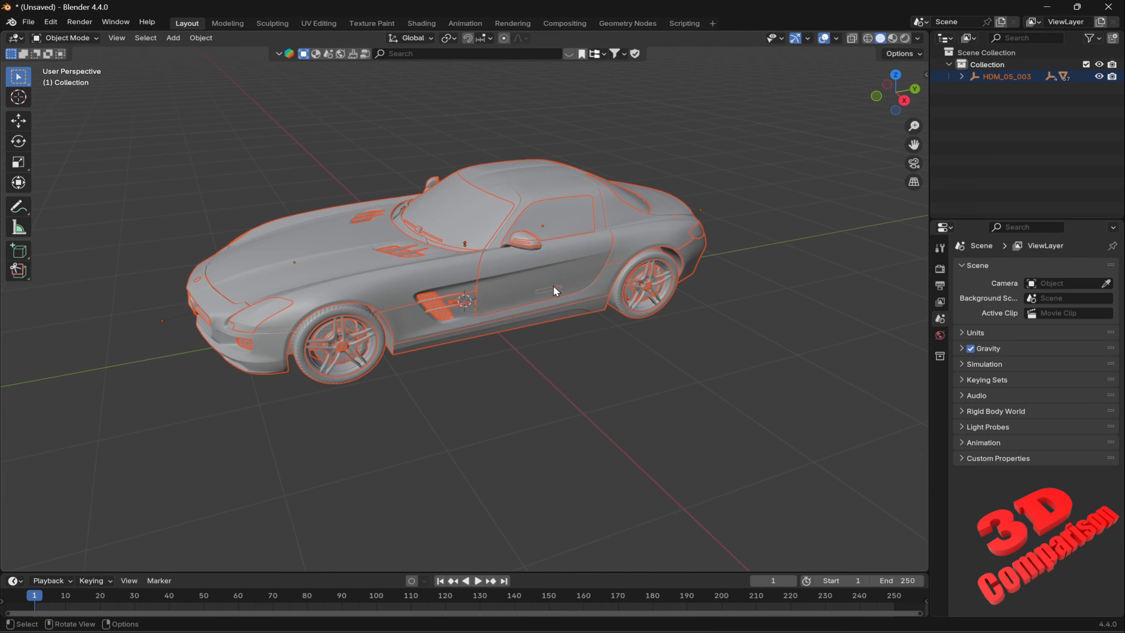
middle_click_drag(748, 330, 779, 320)
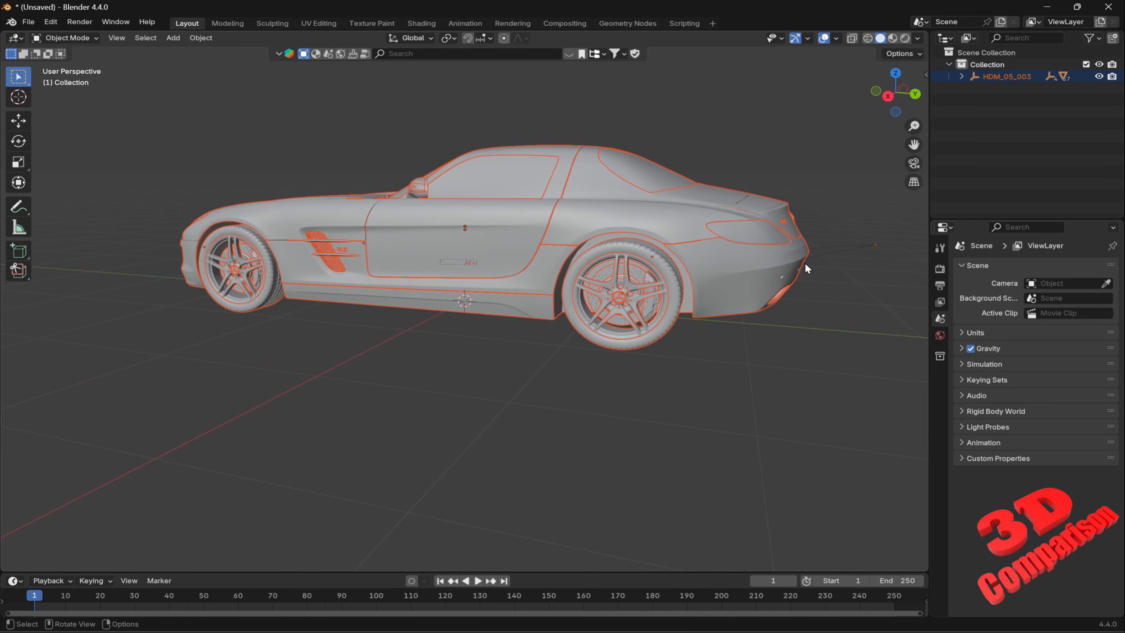
middle_click_drag(853, 251, 115, 342)
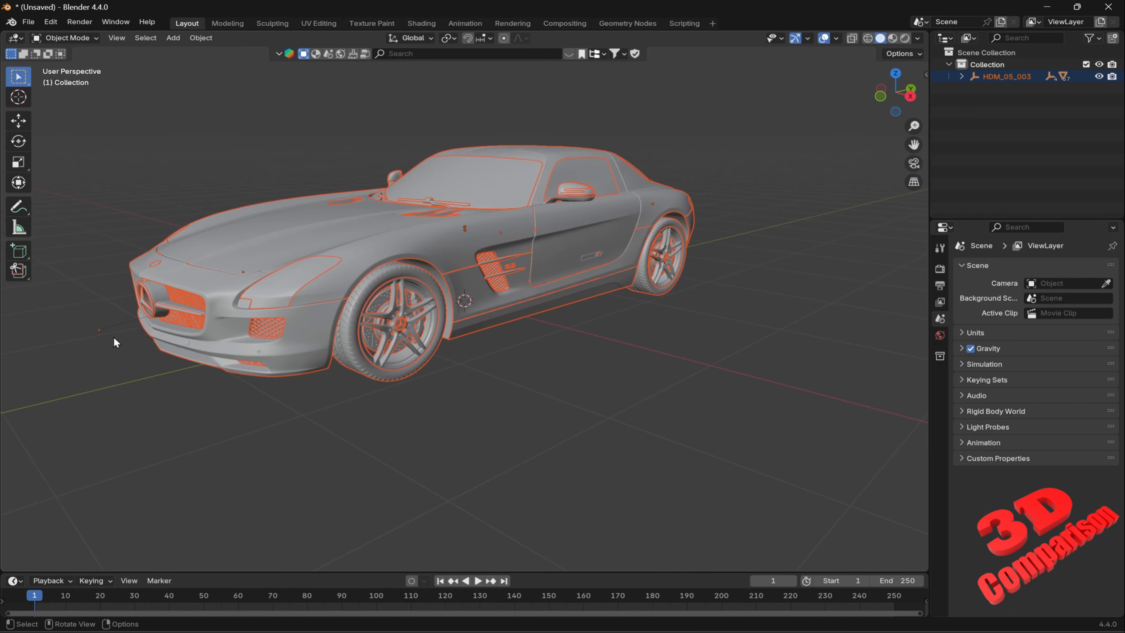
scroll(118, 331, "down", 2)
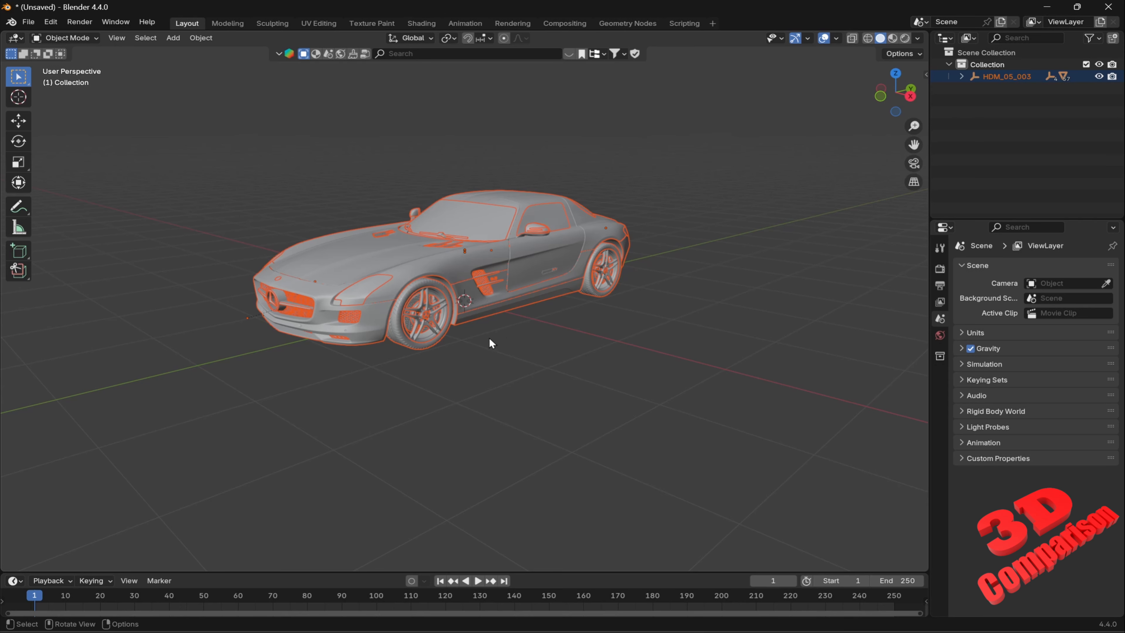
- Enable the Screencast Keys display in the viewport
key("n")
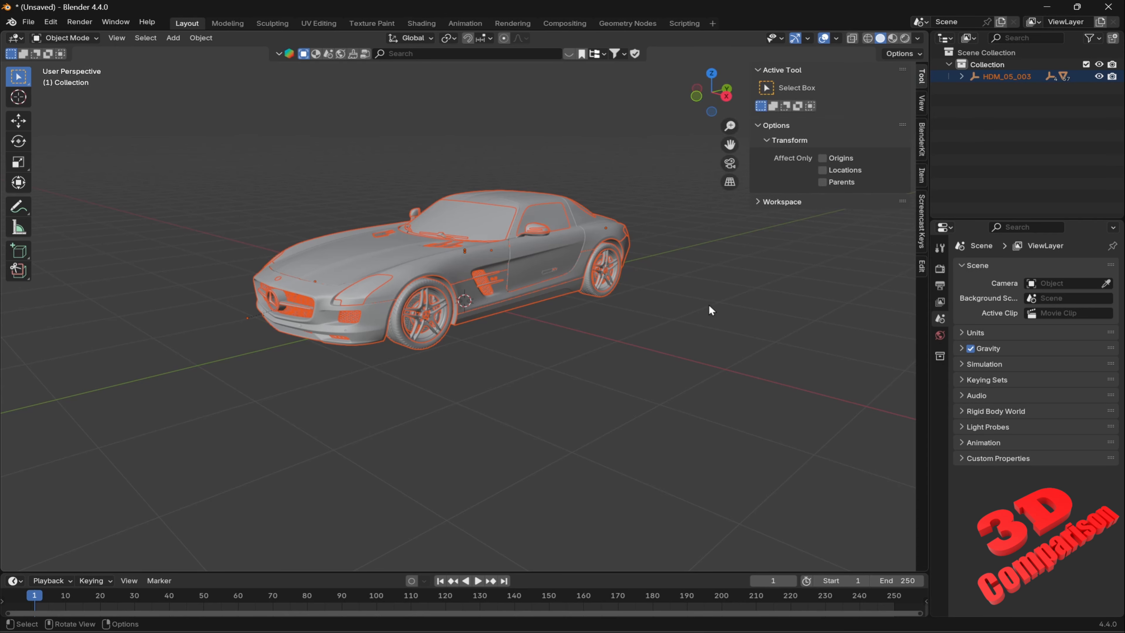
left_click(921, 221)
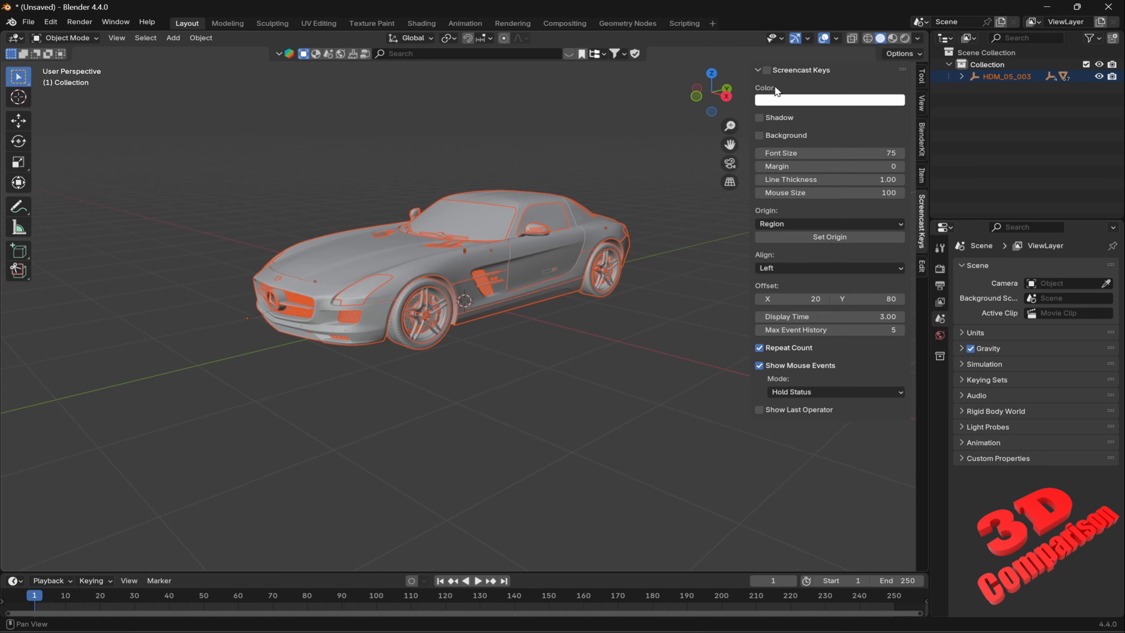
left_click(776, 70)
left_click(774, 71)
key("n")
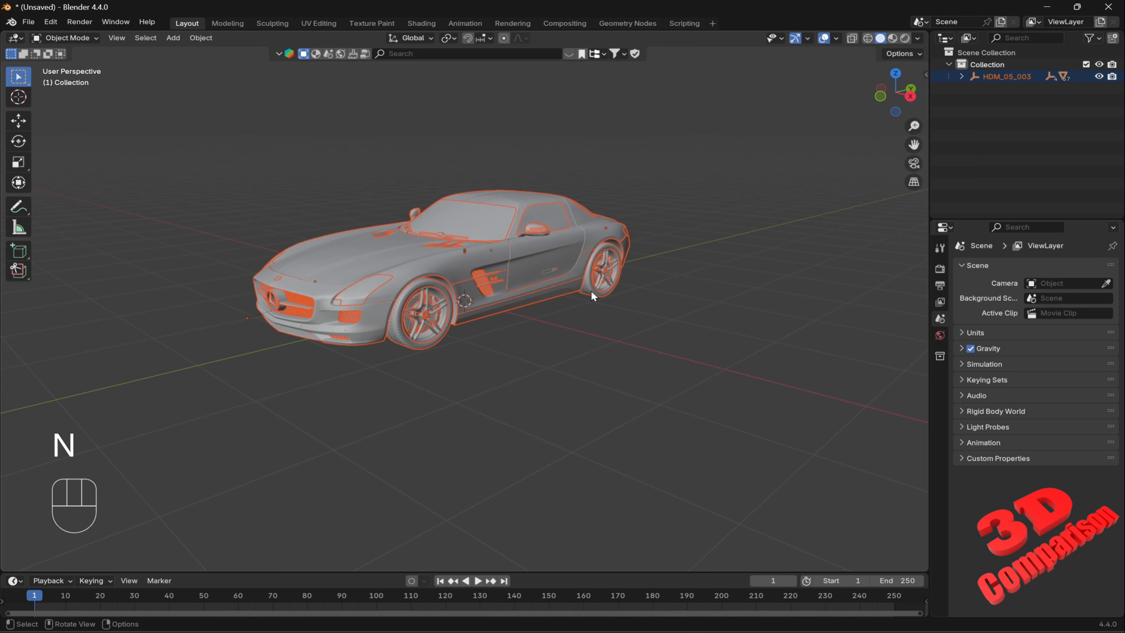
- Clear the parents of all the imported car's parts while keeping their transformations
middle_click_drag(591, 290, 618, 334)
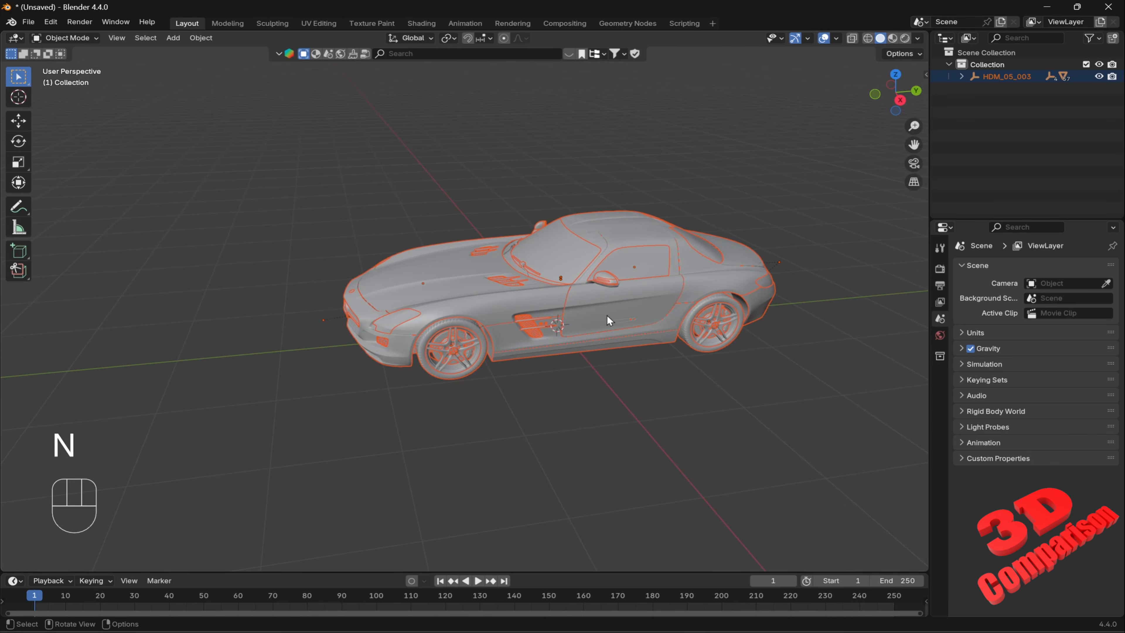
left_click_drag(247, 118, 844, 486)
left_click(209, 39)
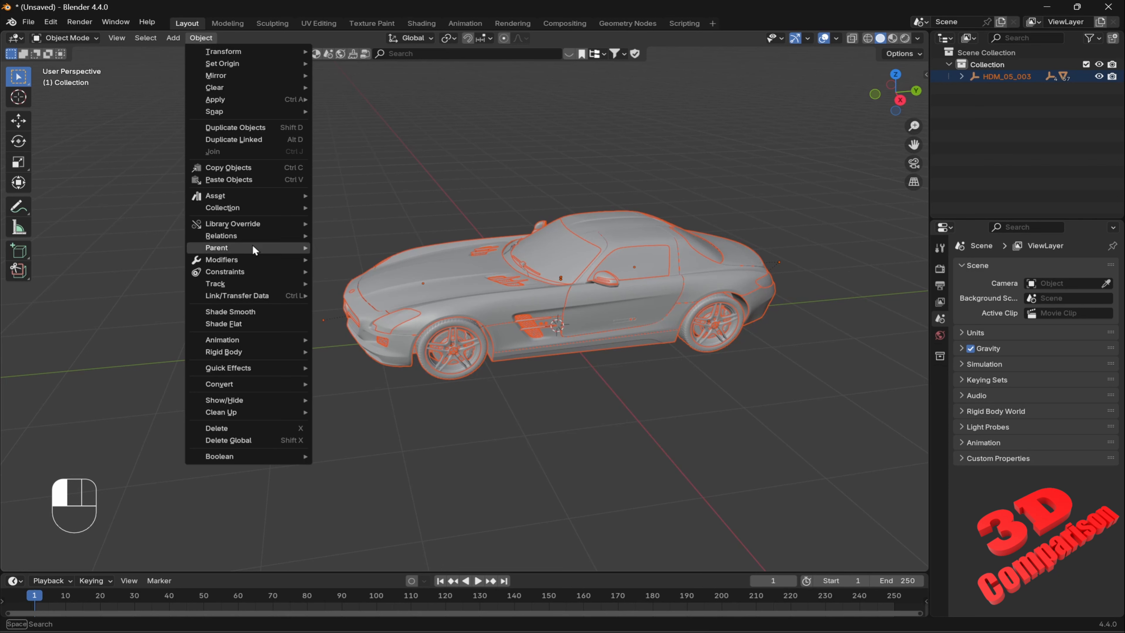
mouse_move(249, 249)
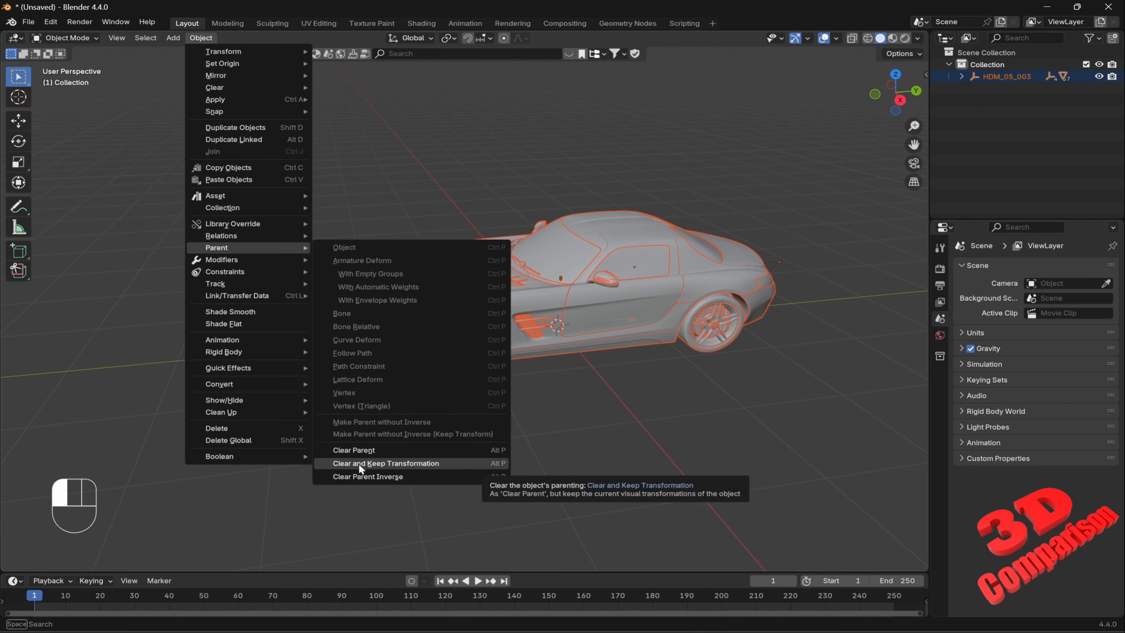
left_click(416, 464)
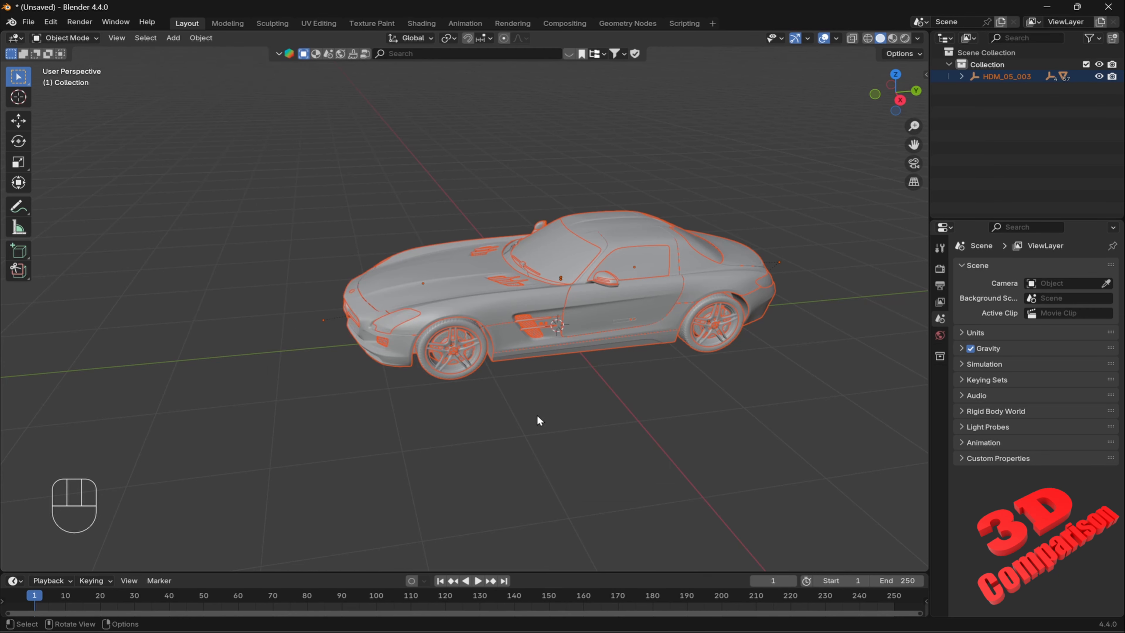
middle_click_drag(561, 389, 561, 384)
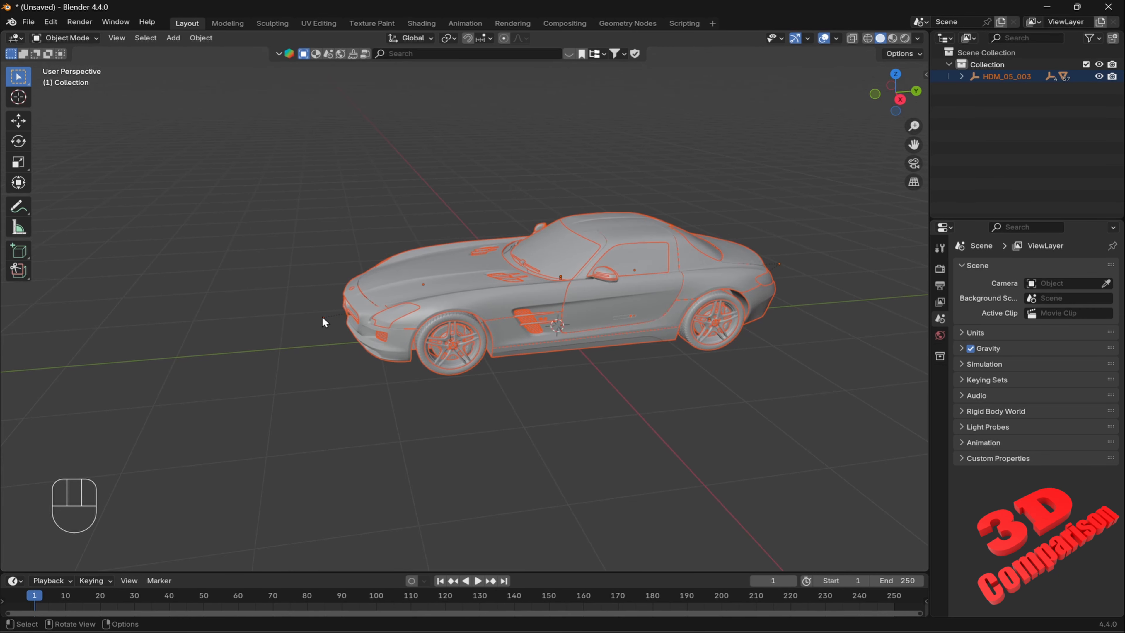
middle_click_drag(587, 317, 791, 352)
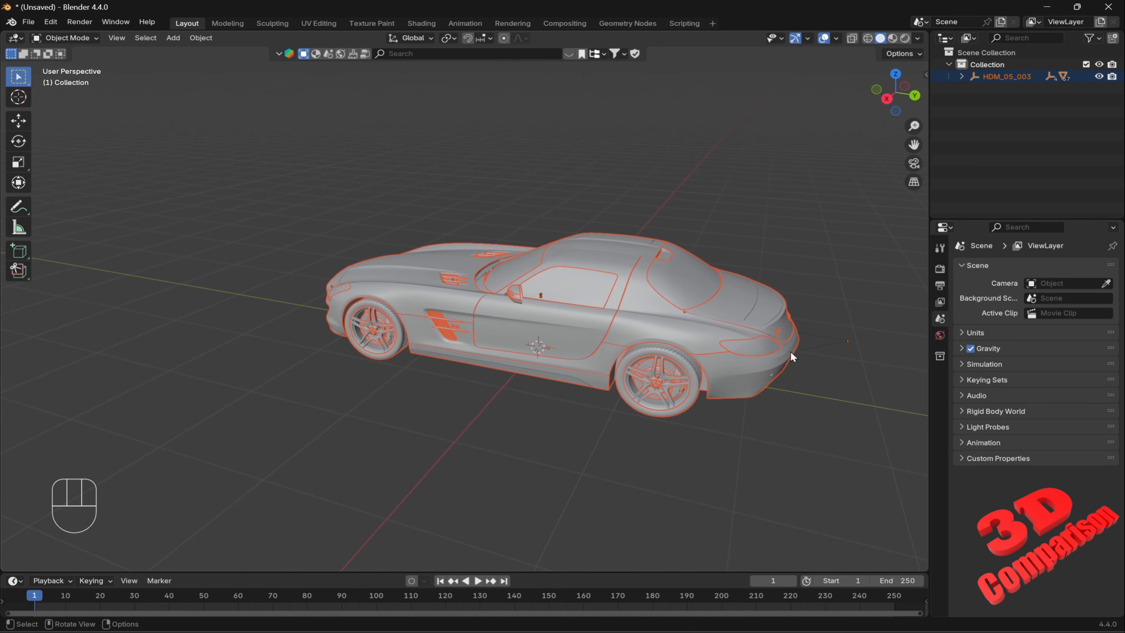
key("alt+p")
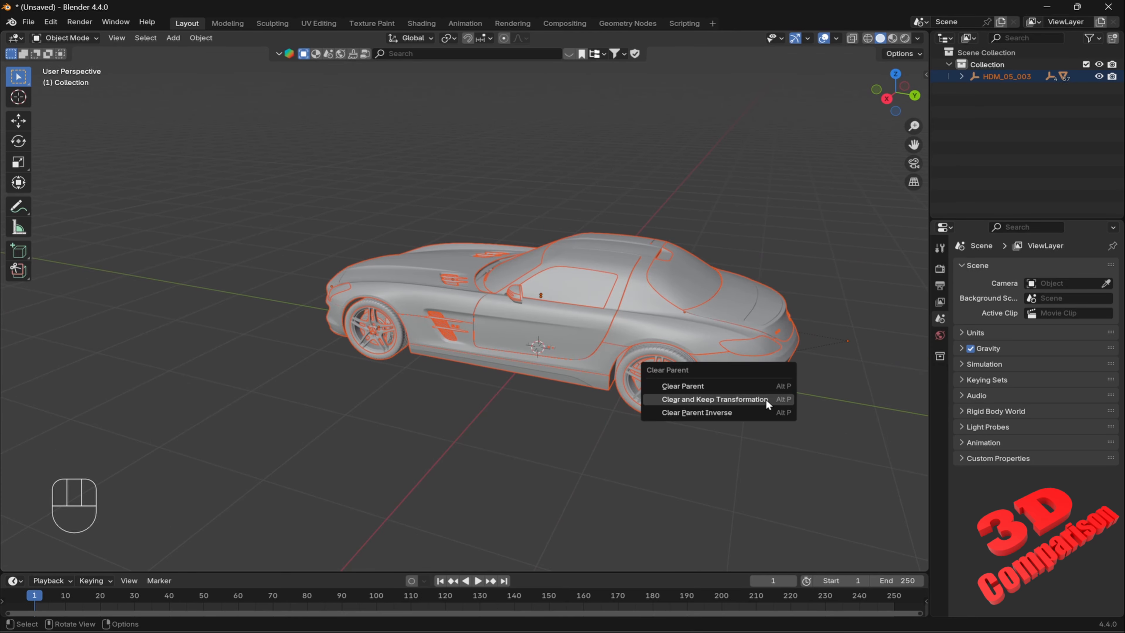
left_click(768, 401)
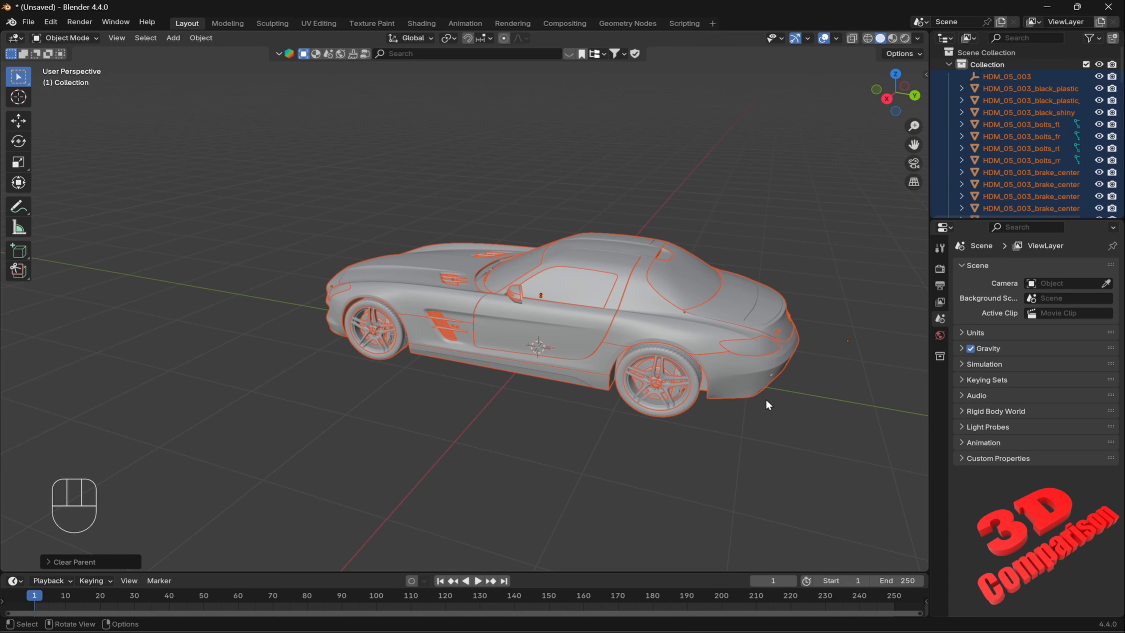
- Select several unparented objects, then lift the carpaint body off the car to inspect which panels it contains and cancel the move
left_click(1004, 77)
left_click(1002, 114)
left_click(1021, 162)
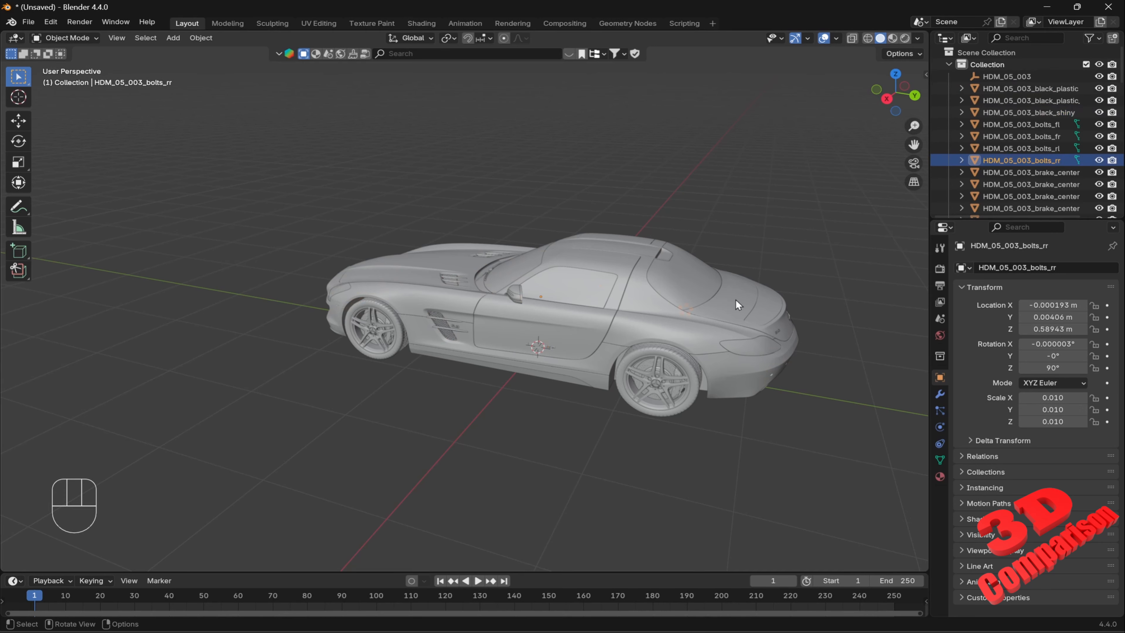
middle_click_drag(620, 377, 681, 477)
scroll(600, 261, "up", 4)
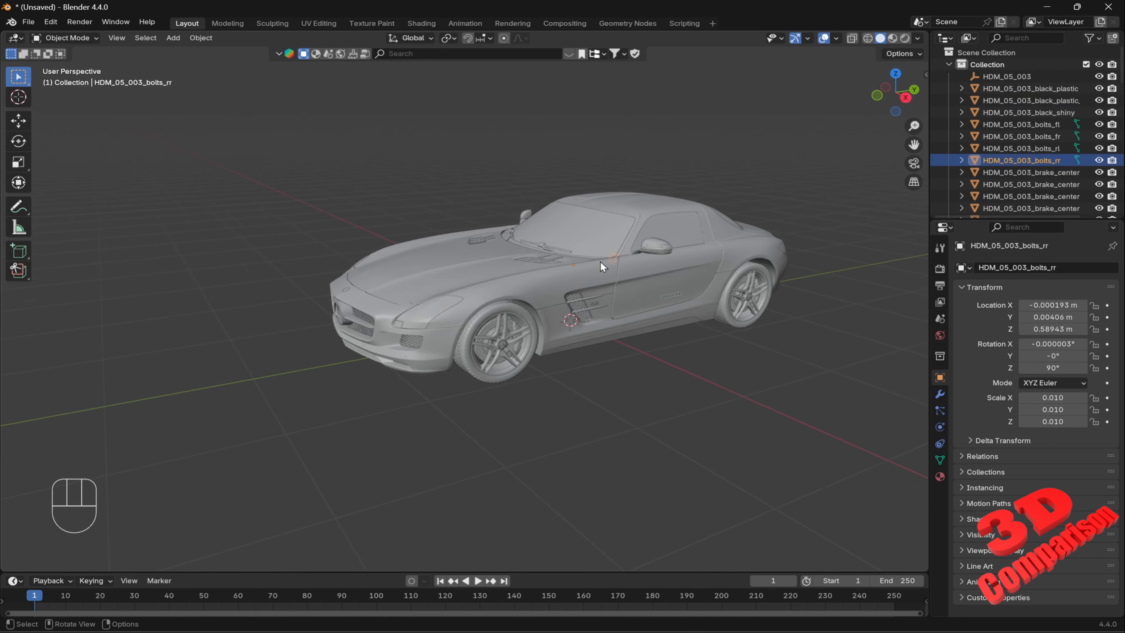
middle_click_drag(634, 329, 650, 355, "shift")
left_click(597, 302)
left_click(548, 299)
scroll(554, 304, "down", 1)
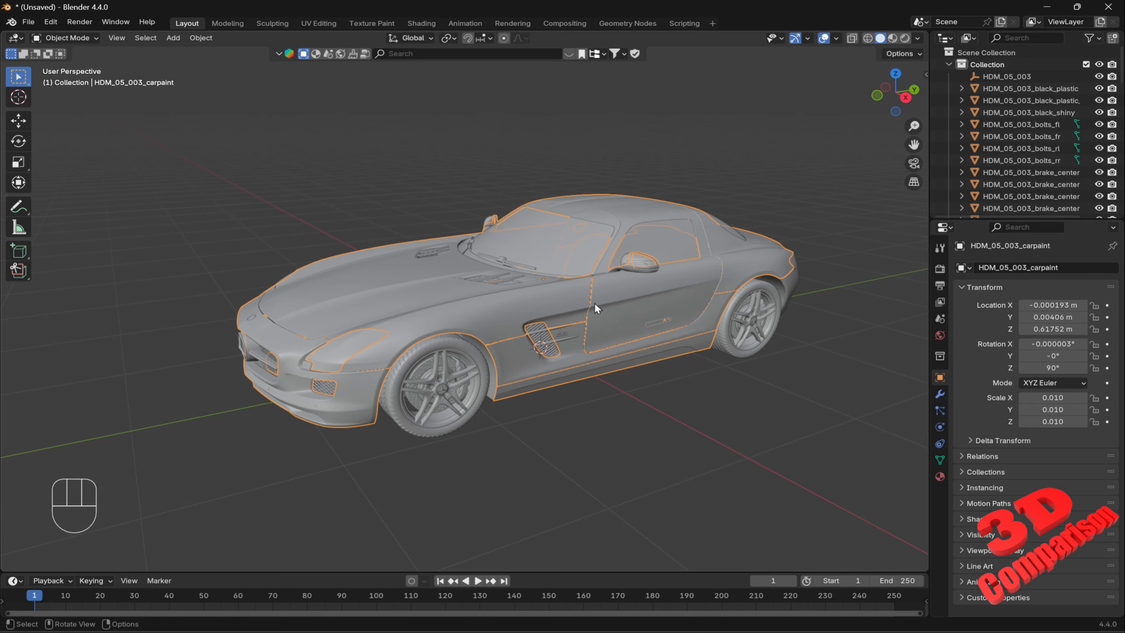
key("g")
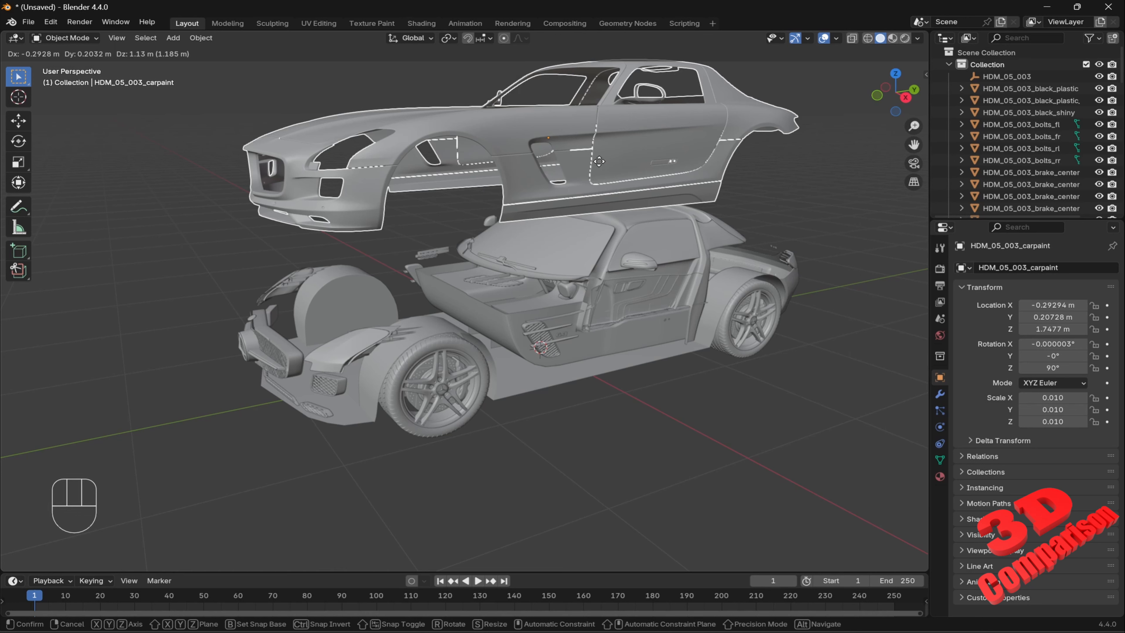
key("Escape")
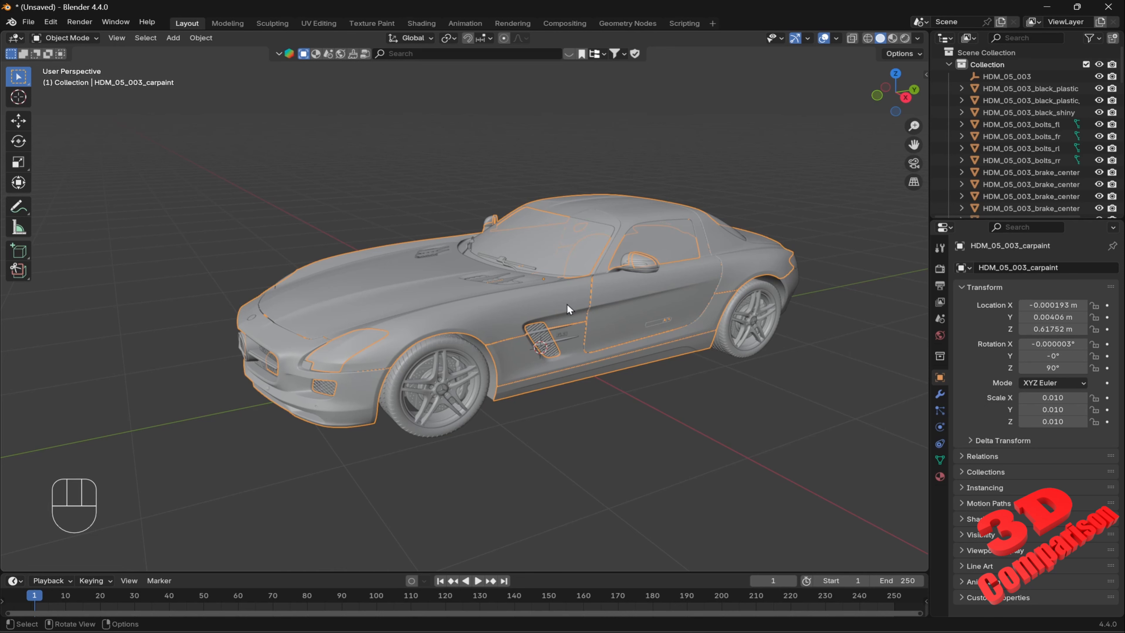
- Separate the whole carpaint mesh by loose parts, return to Object Mode and clear the selection
key("Tab")
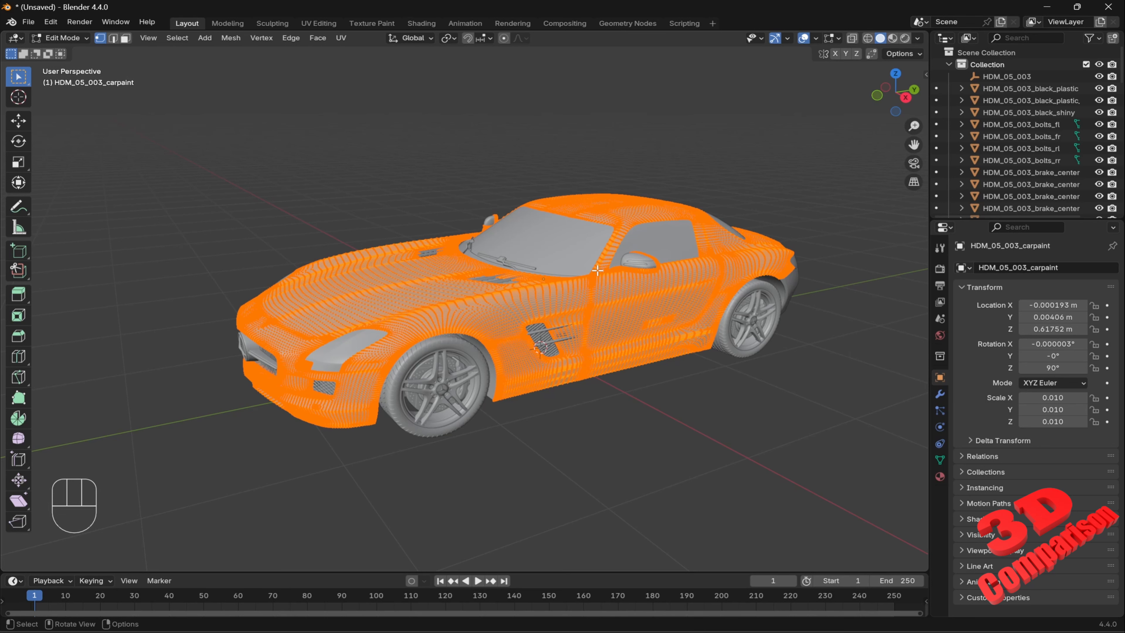
key("a")
key("p")
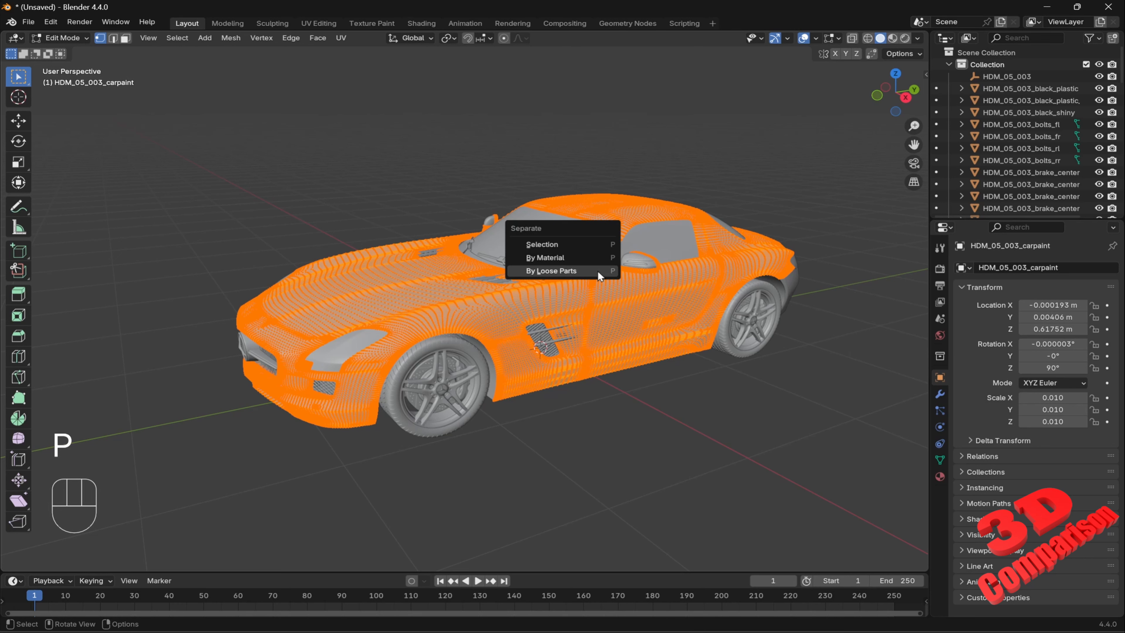
left_click(557, 270)
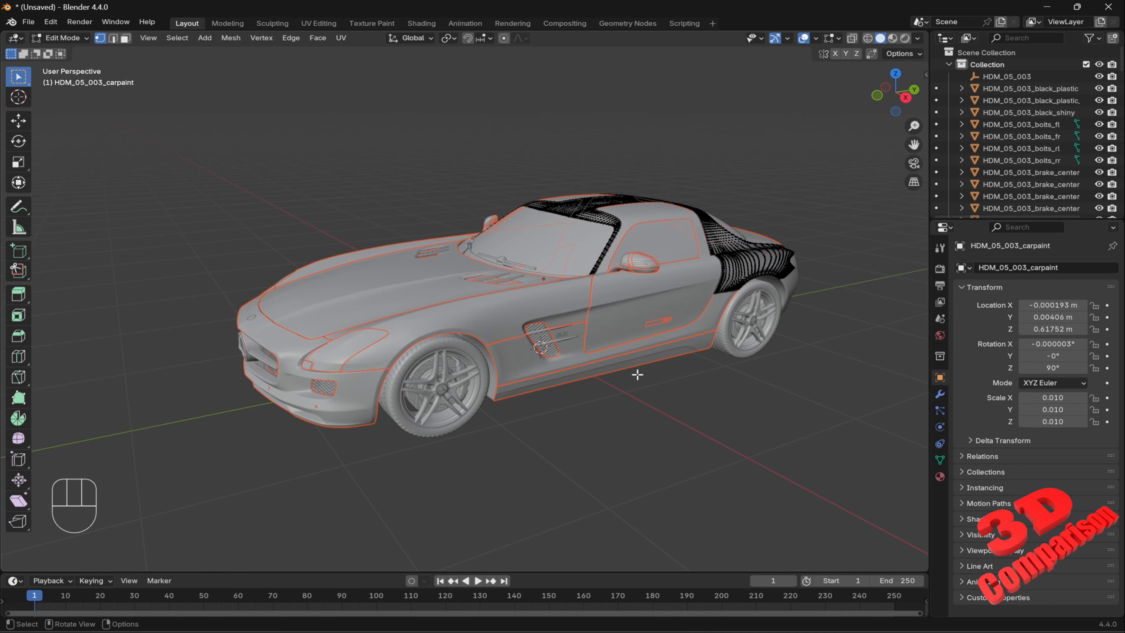
left_click(84, 39)
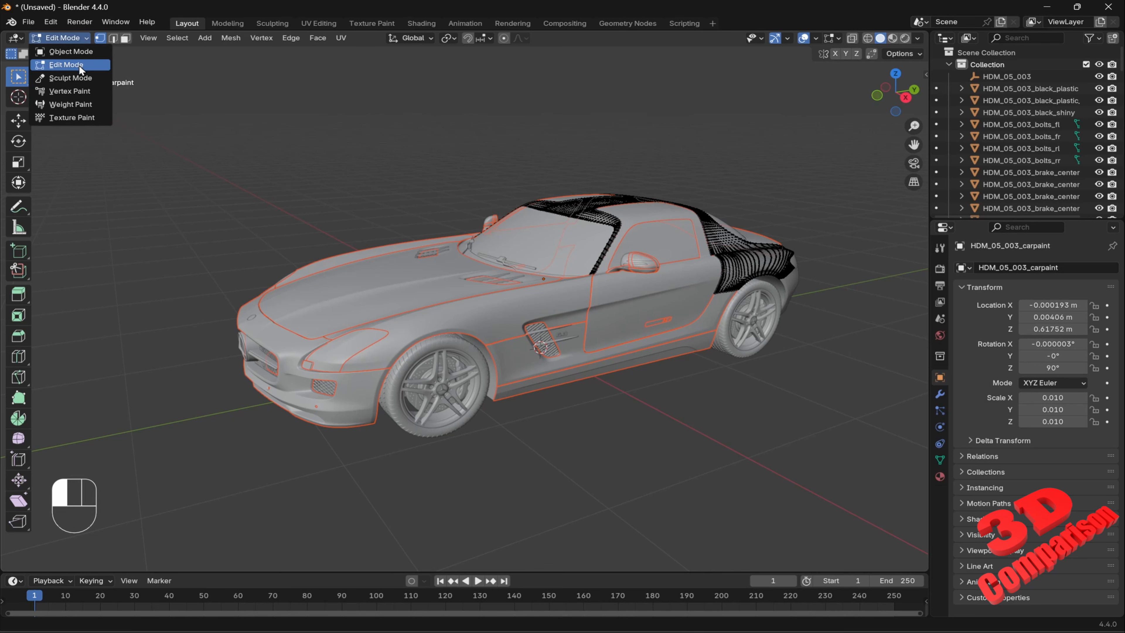
left_click(84, 51)
left_click(684, 359)
- Check that the front door panel moves independently of the body, cancelling the trial move
scroll(646, 285, "down", 2)
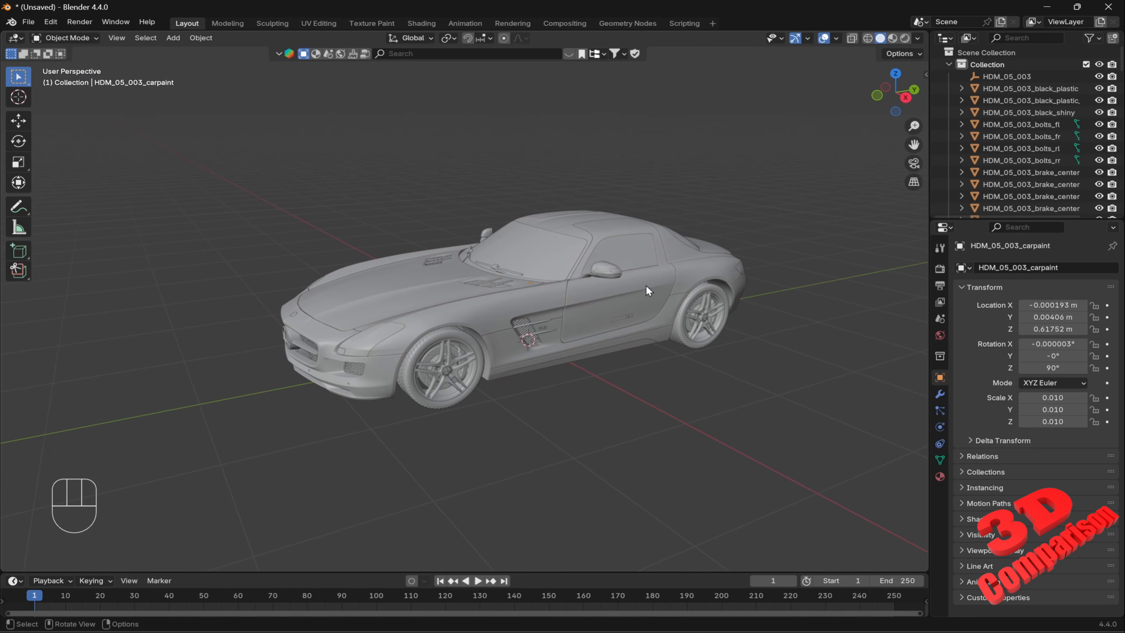
left_click(646, 285)
key("g")
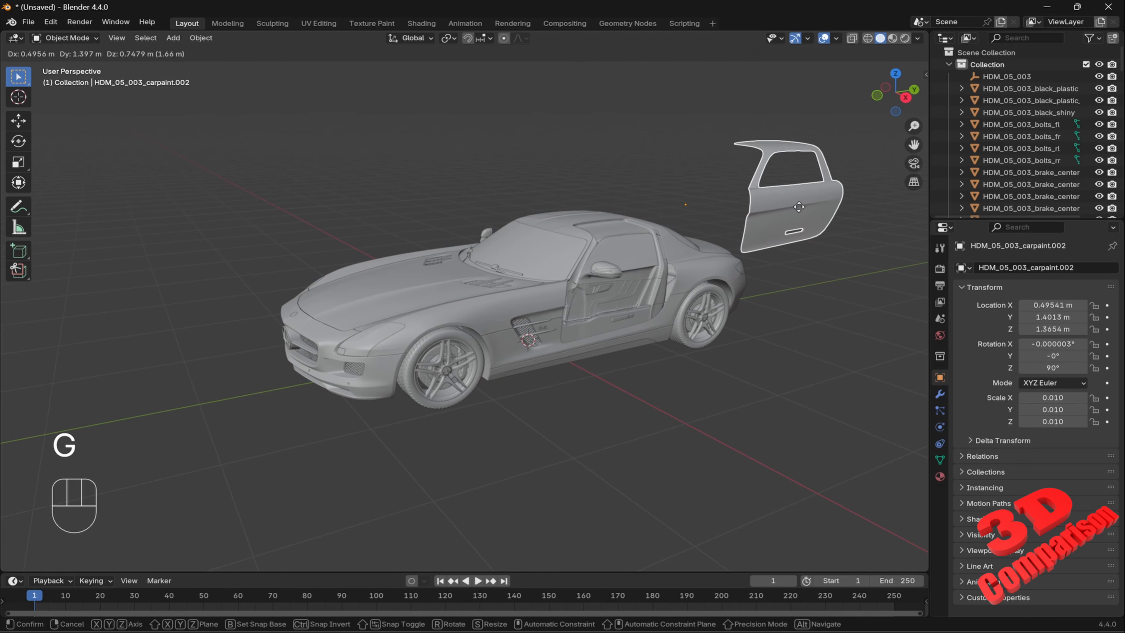
key("Escape")
- Inspect which pieces belong to the side mirror's objects by trial-moving the headlight glass object from two views, cancelling each move
scroll(688, 238, "up", 2)
left_click(685, 249)
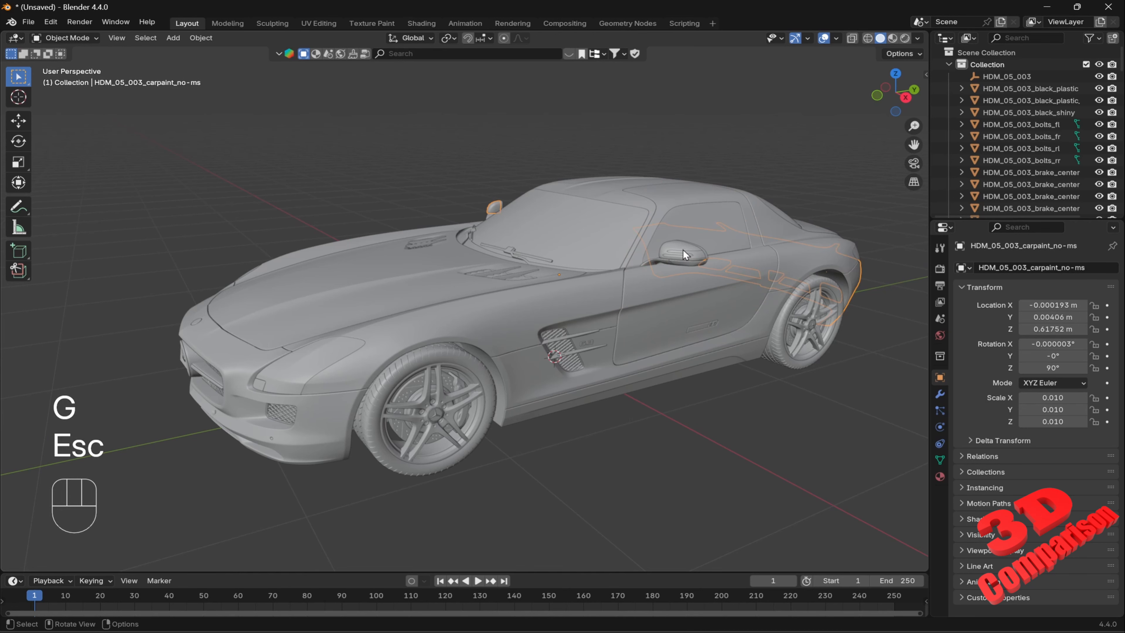
left_click(674, 250)
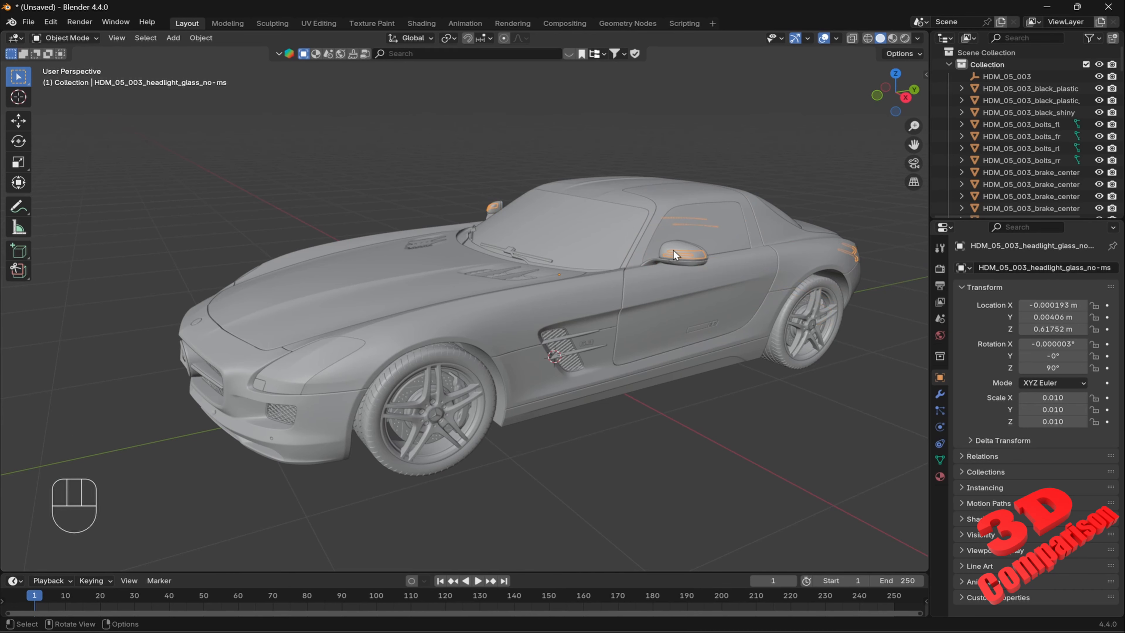
middle_click_drag(801, 286, 765, 305)
middle_click_drag(765, 305, 615, 311, "shift")
key("g")
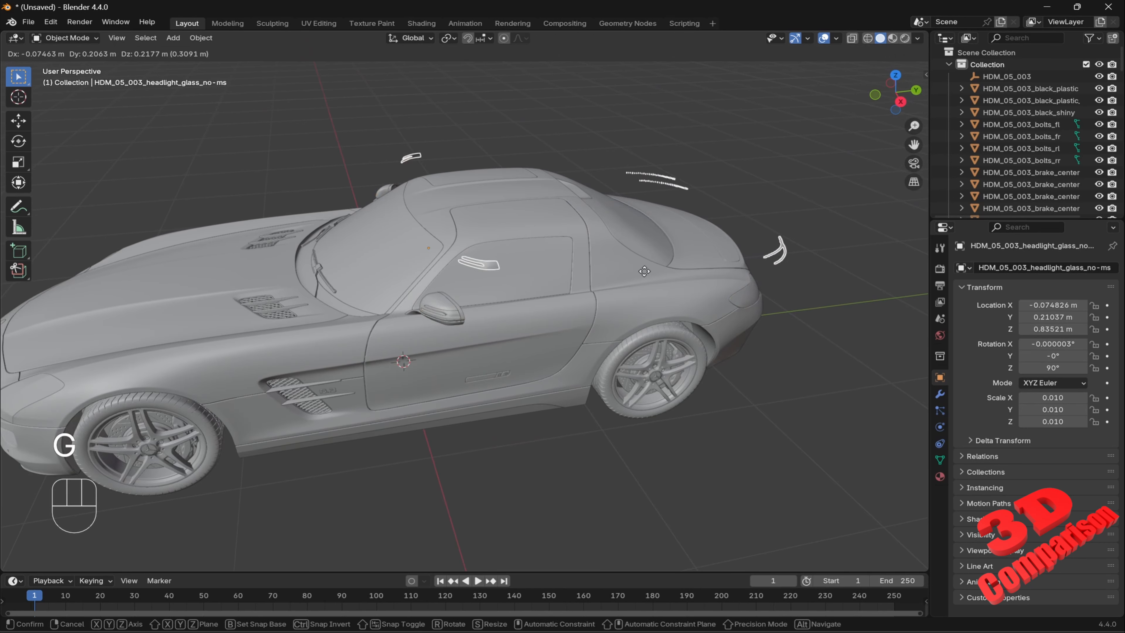
key("Escape")
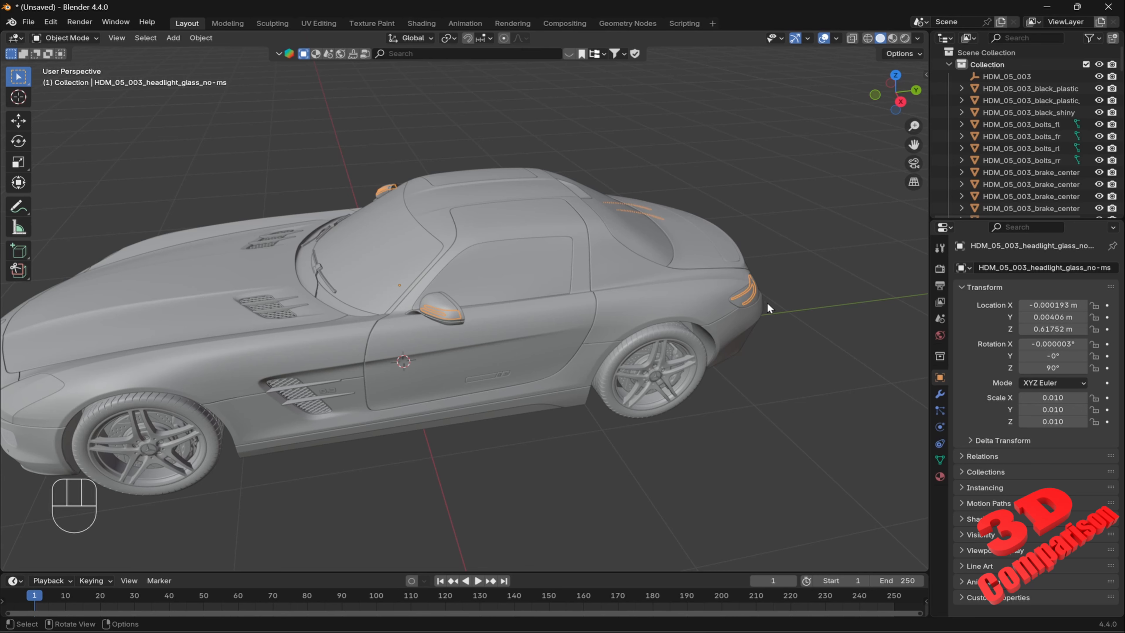
middle_click_drag(767, 303, 727, 373)
key("g")
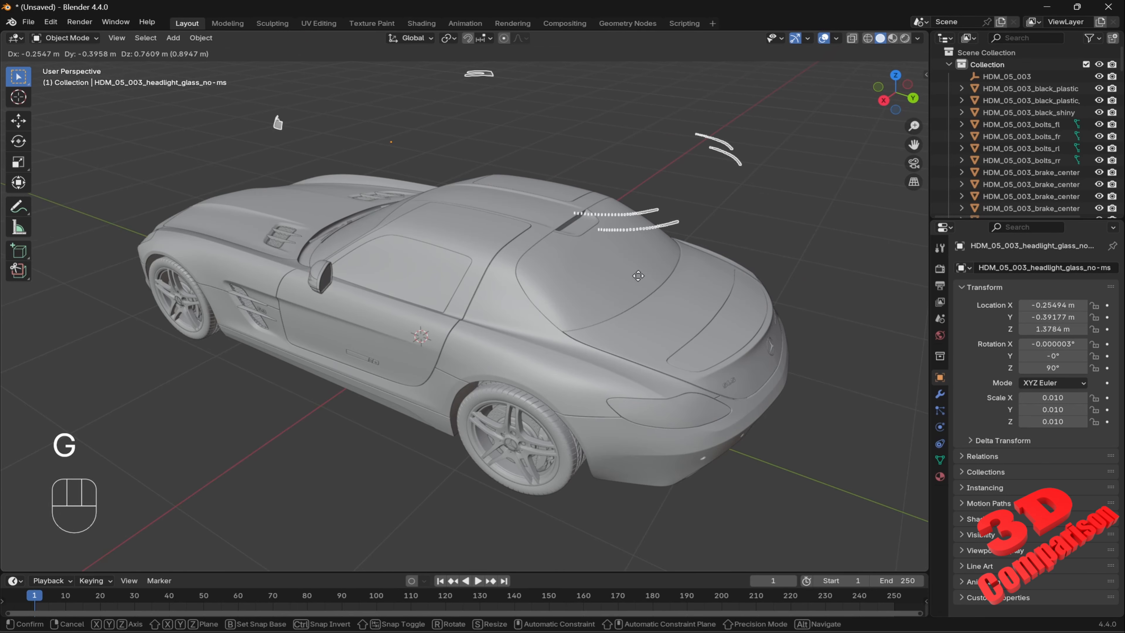
key("Escape")
- Check the separation of the rear body panel and the front fender with trial moves, cancelling each one
left_click(516, 335)
key("g")
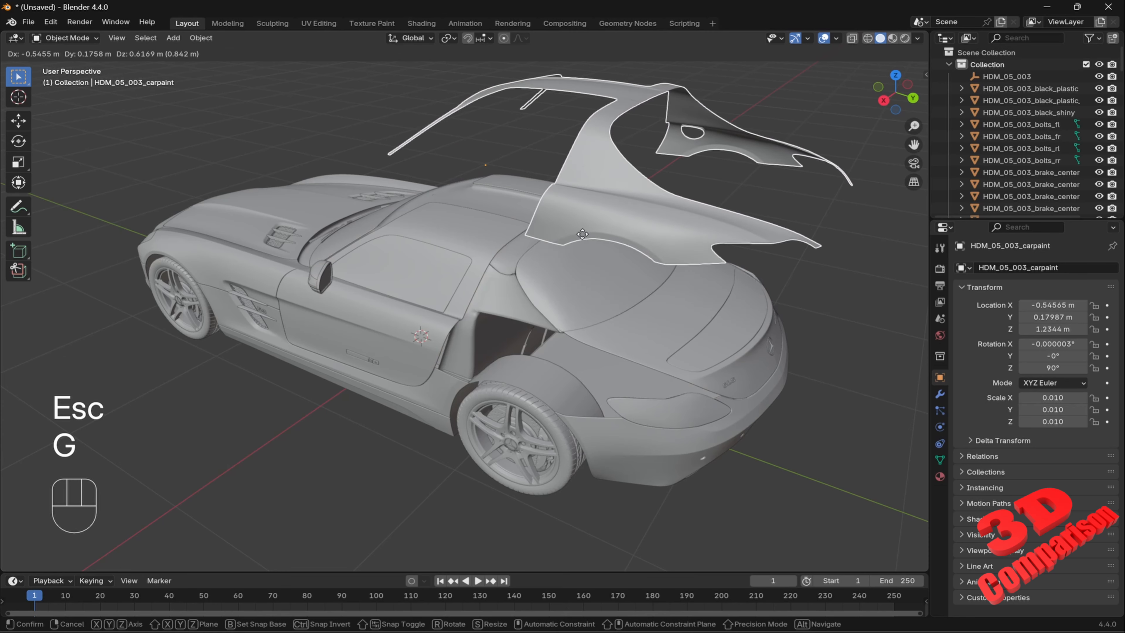
key("Escape")
left_click(231, 262)
key("g")
key("Escape")
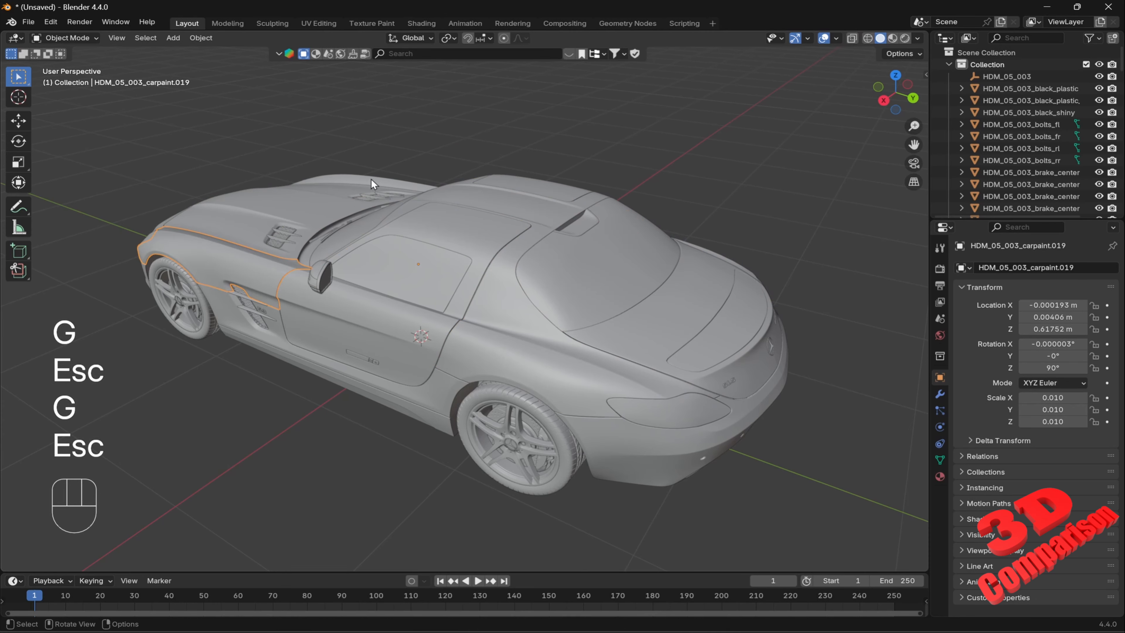
- Separate the meshes of all car objects by loose parts, return to Object Mode and clear the selection
middle_click_drag(337, 249, 645, 283)
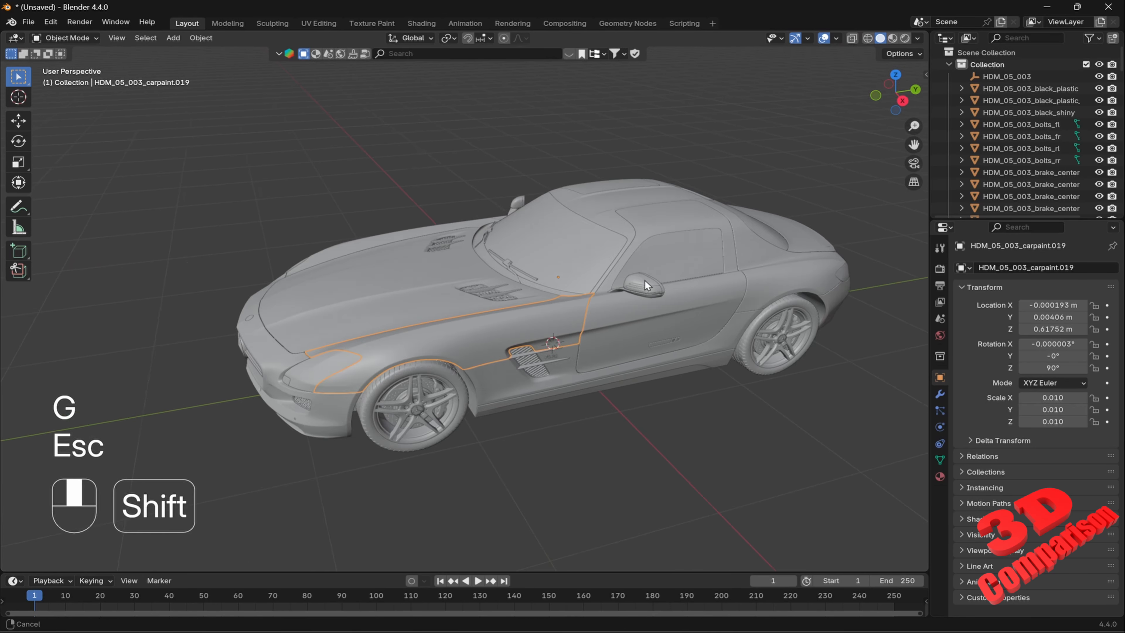
scroll(513, 177, "down", 2)
left_click_drag(220, 107, 857, 479)
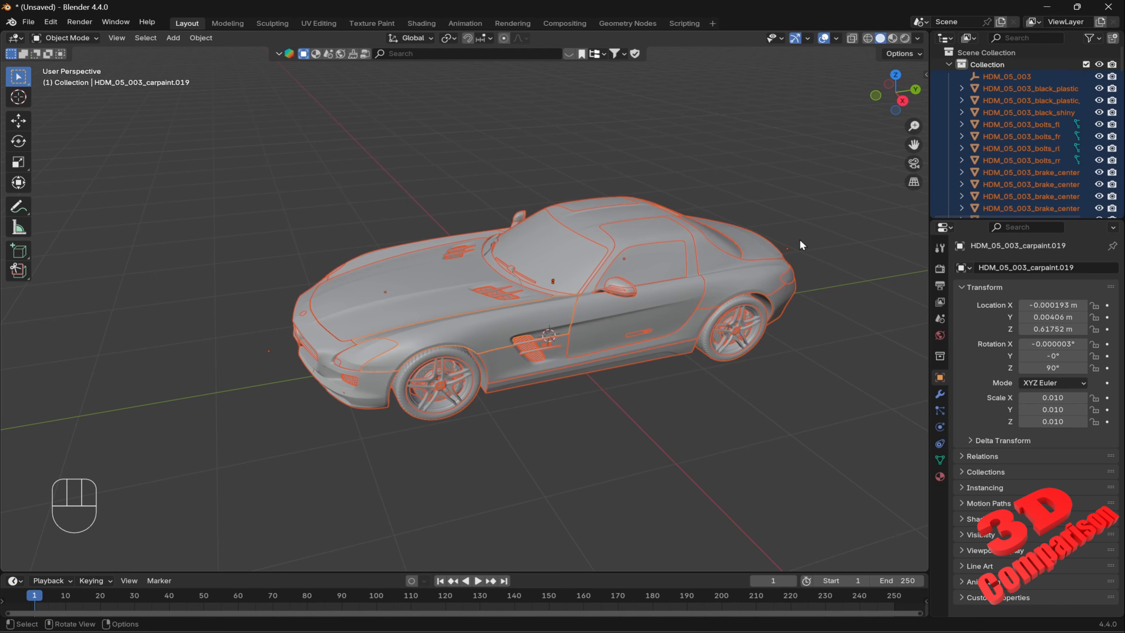
key("alt+a")
key("a")
key("Tab")
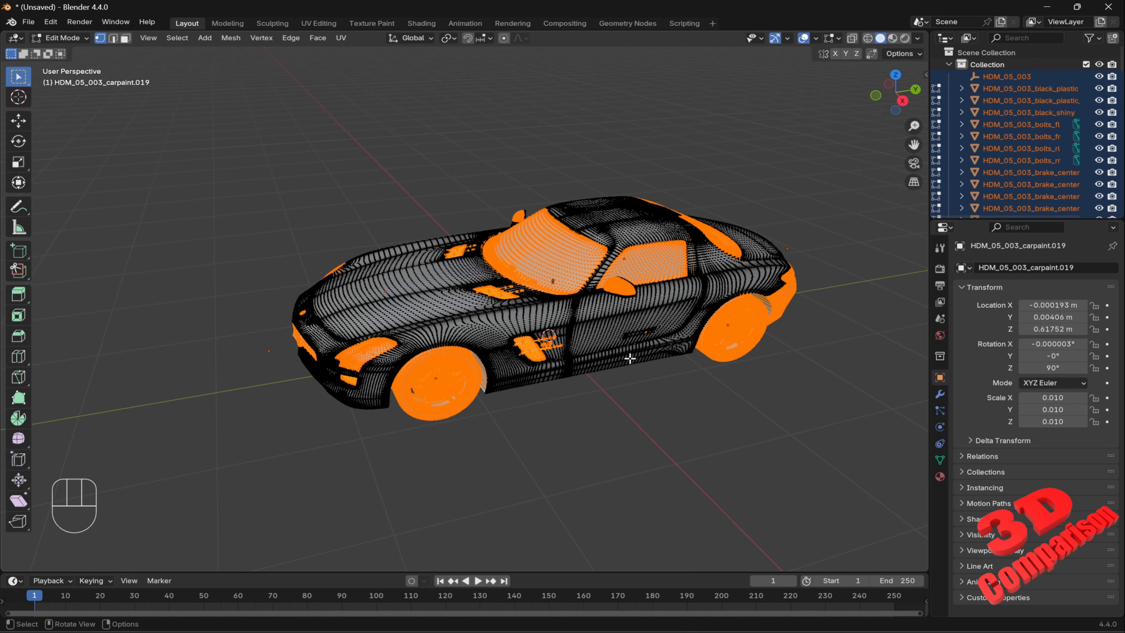
key("a")
middle_click_drag(642, 359, 581, 353)
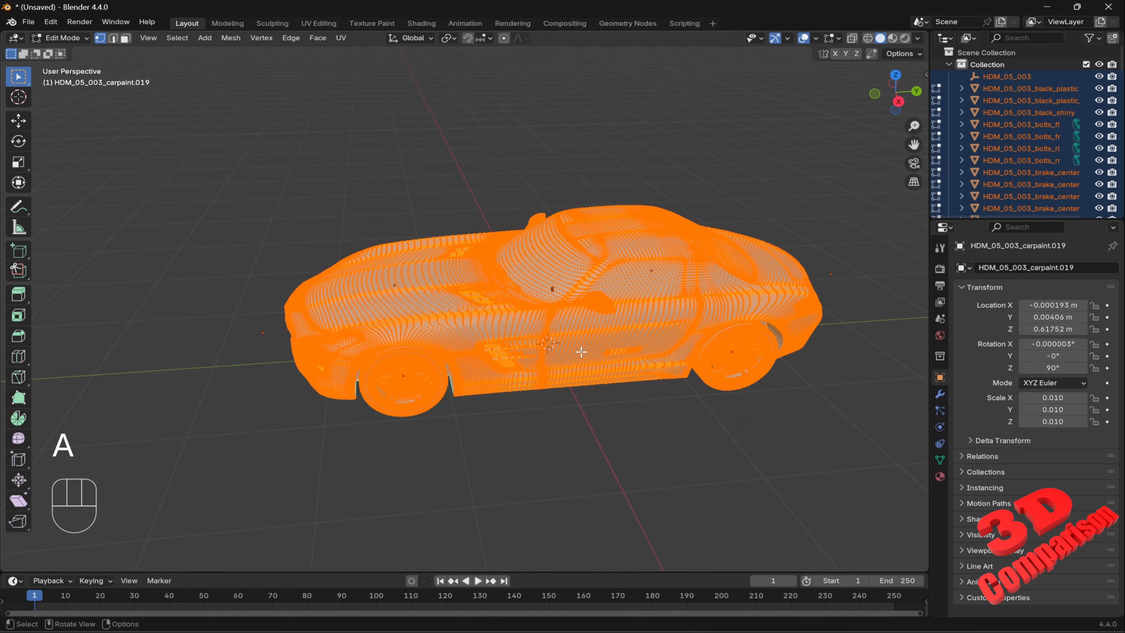
key("p")
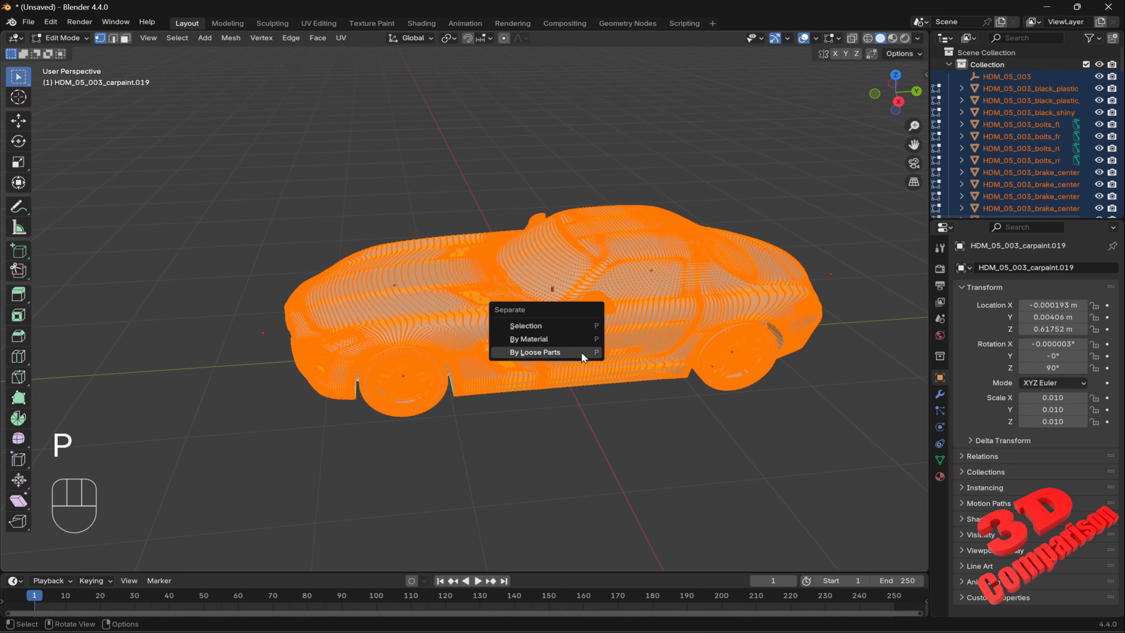
left_click(580, 352)
key("Tab")
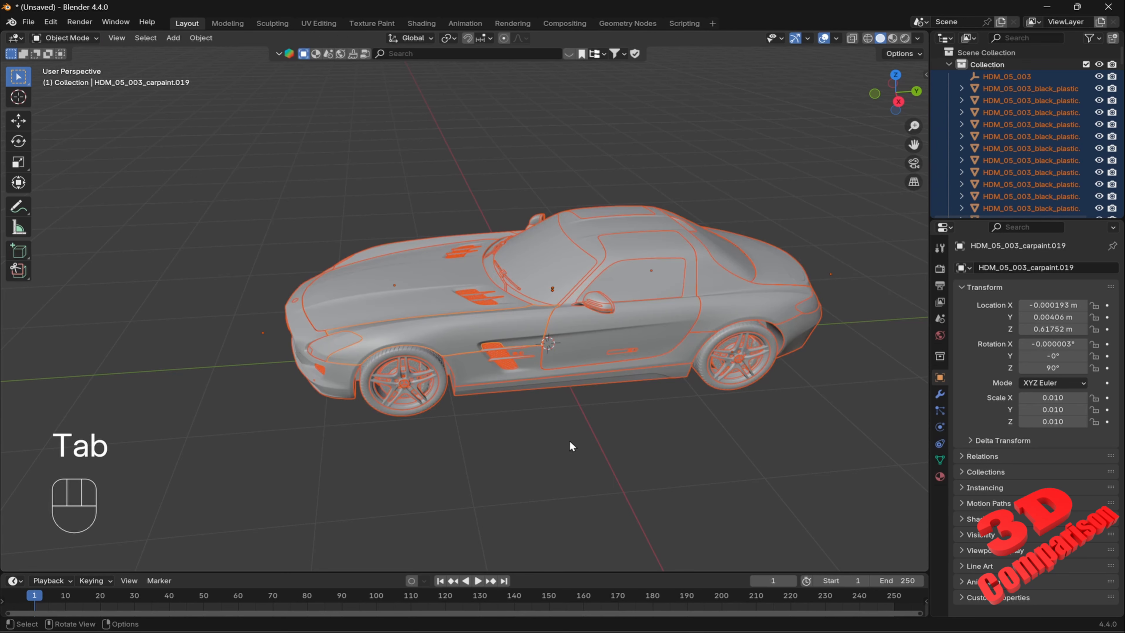
left_click(432, 225)
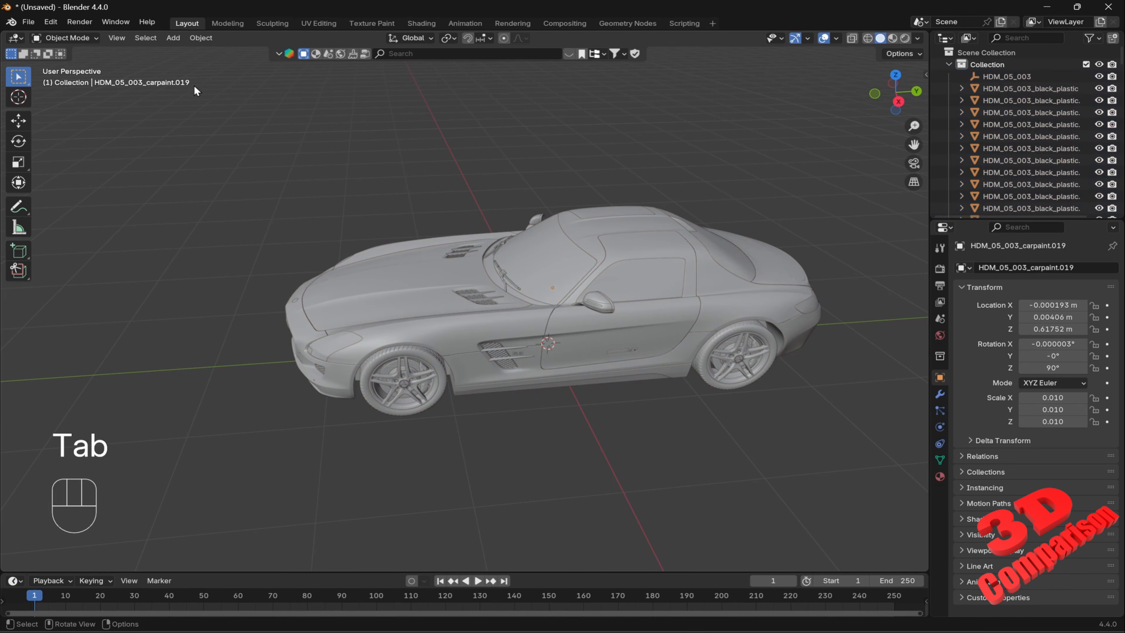
- Inspect the hood vent's separated fin up close, selecting it as an individual piece
scroll(487, 277, "up", 3)
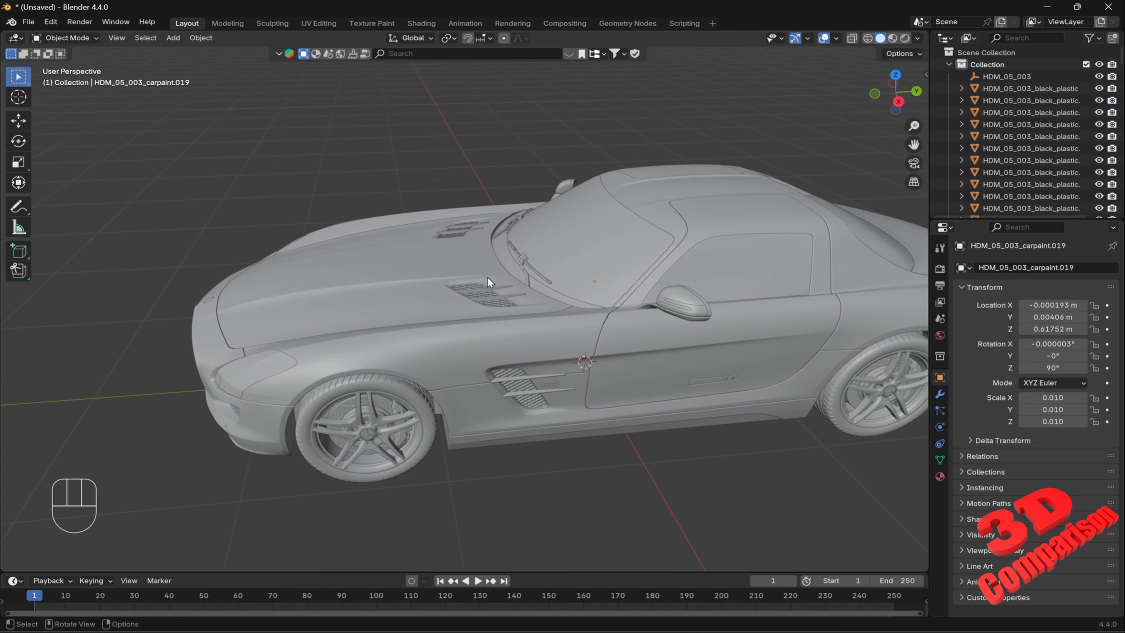
left_click(516, 284)
left_click(502, 284)
scroll(502, 283, "up", 6)
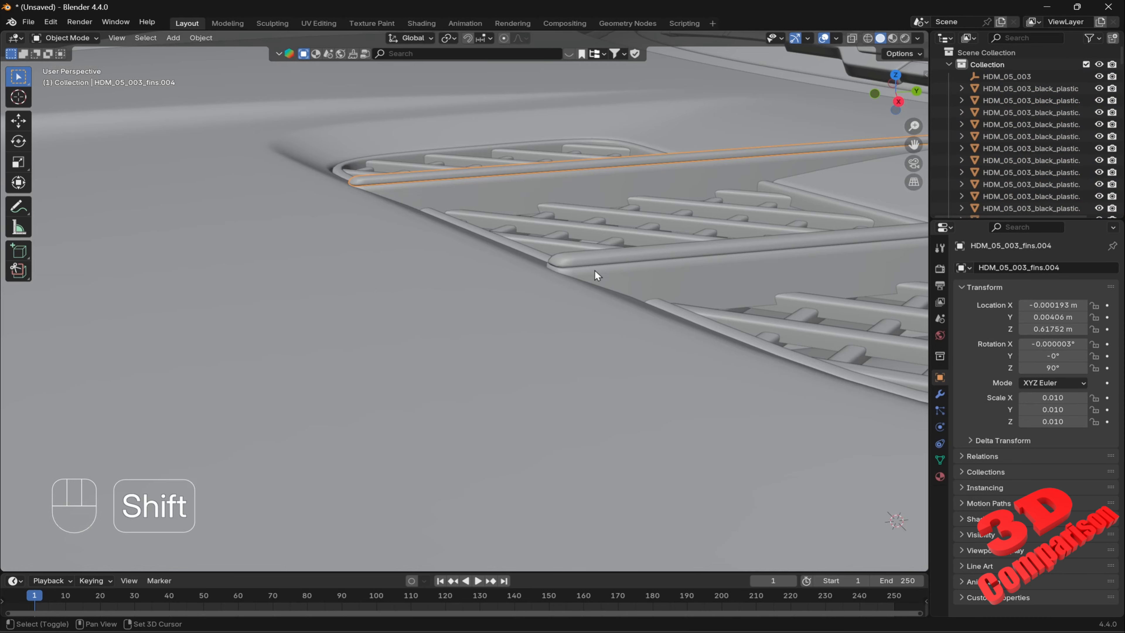
middle_click_drag(594, 270, 545, 330, "shift")
scroll(533, 336, "down", 2)
scroll(492, 277, "down", 4)
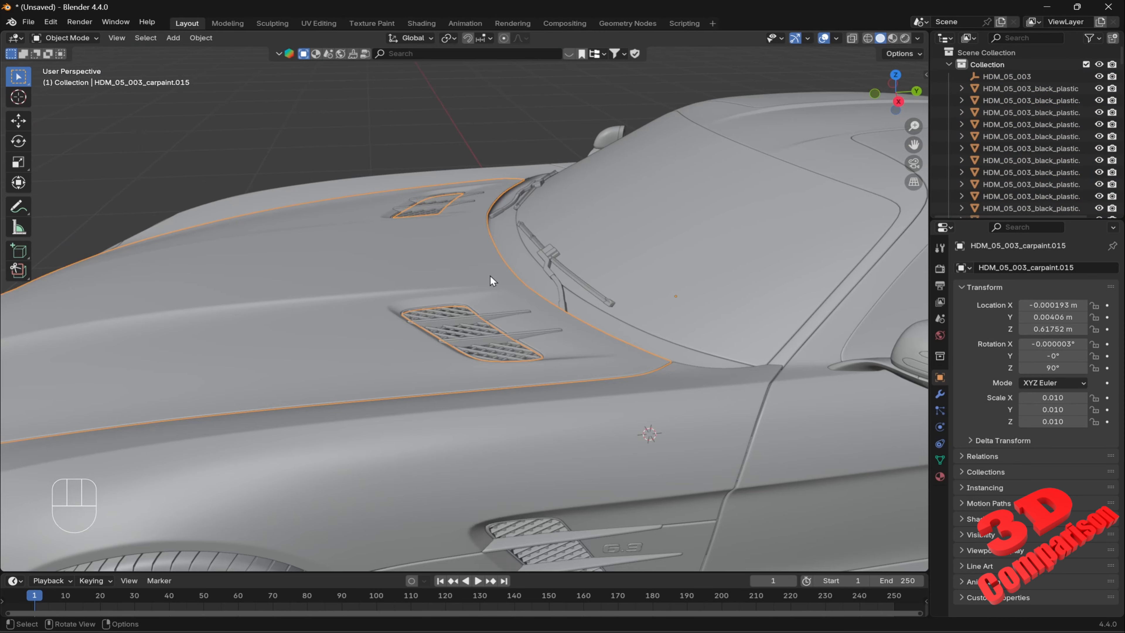
- Check the hood's separation from the body with free trial rotations, including one from a higher front view, cancelling each one
key("r")
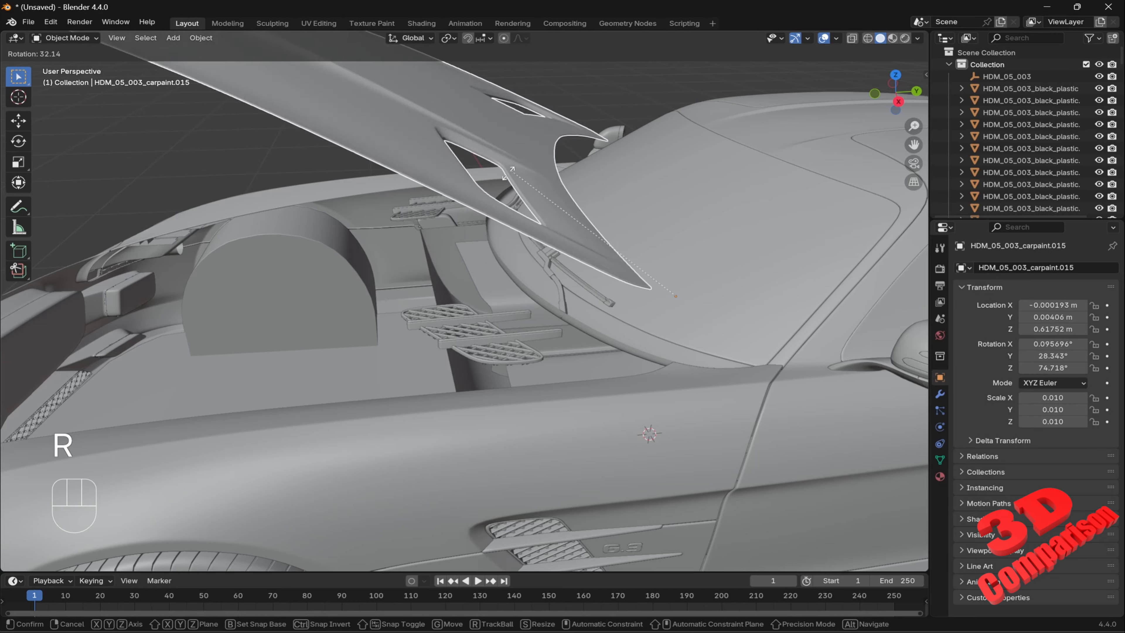
key("Escape")
scroll(598, 253, "down", 3)
key("r")
middle_click_drag(604, 259, 572, 283)
key("Escape")
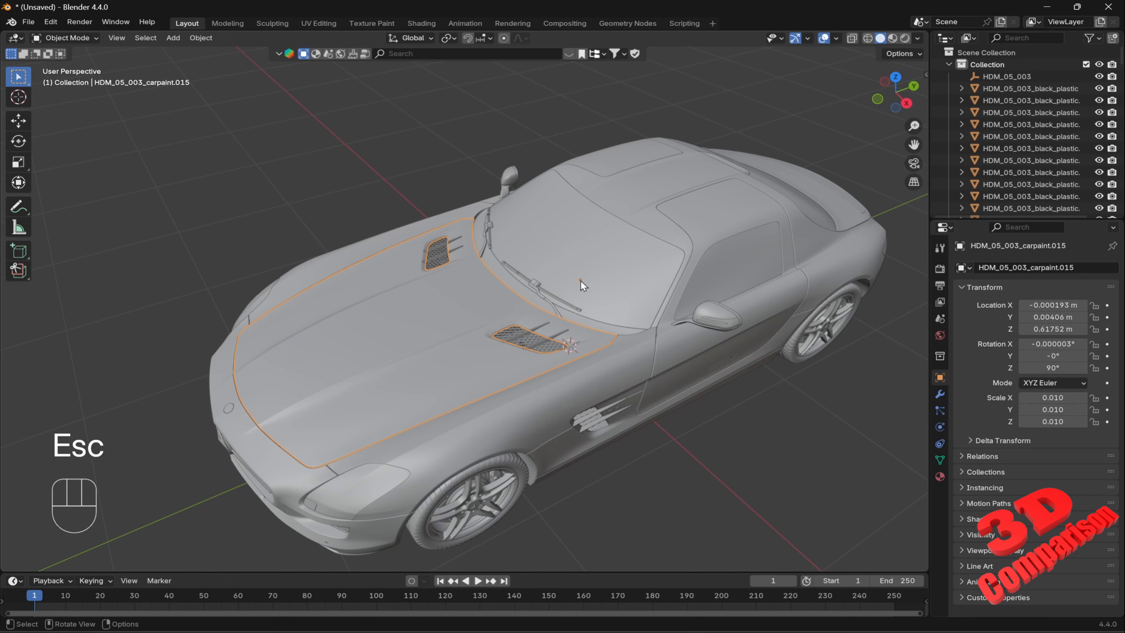
- Try rotating the hood around the global Y, Z and X axes, cancel the rotation and clear the selection
key("r")
key("y")
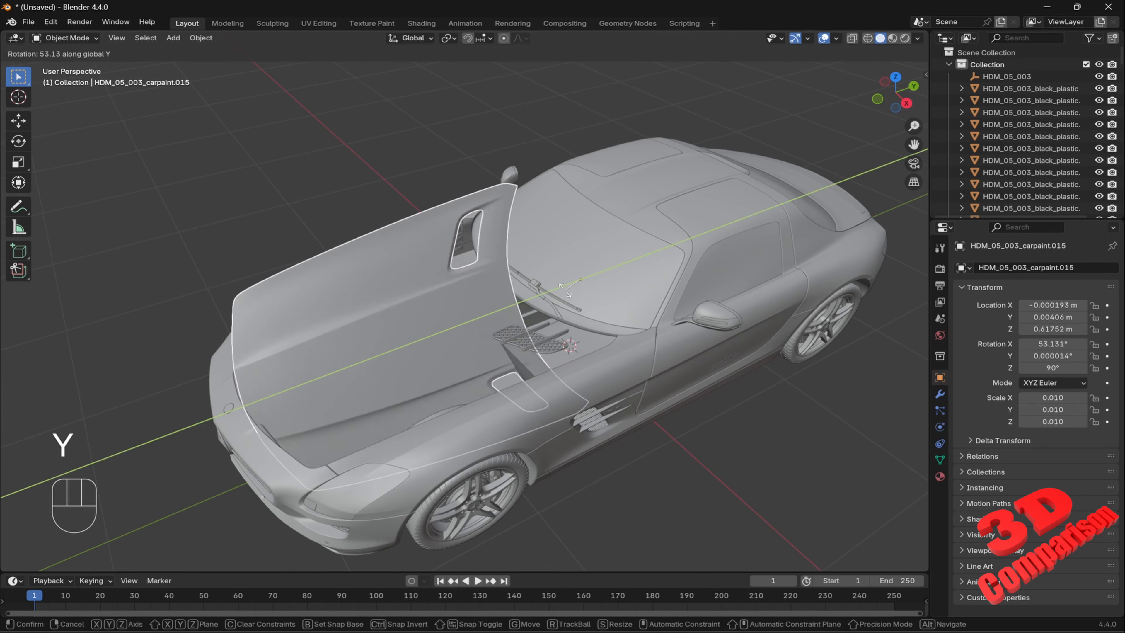
key("z")
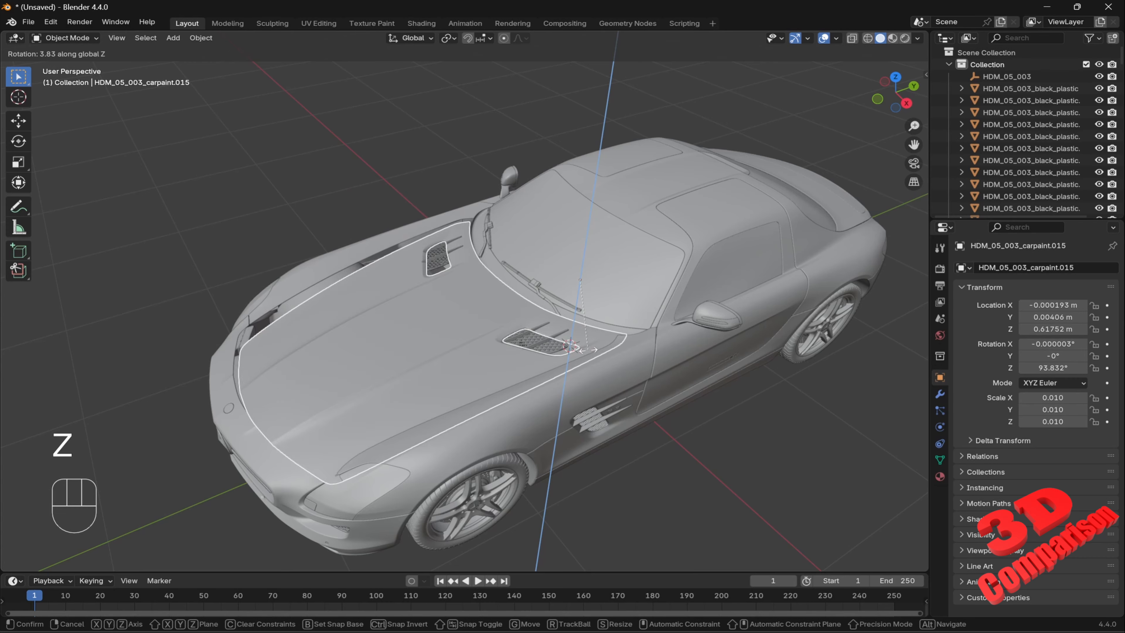
key("x")
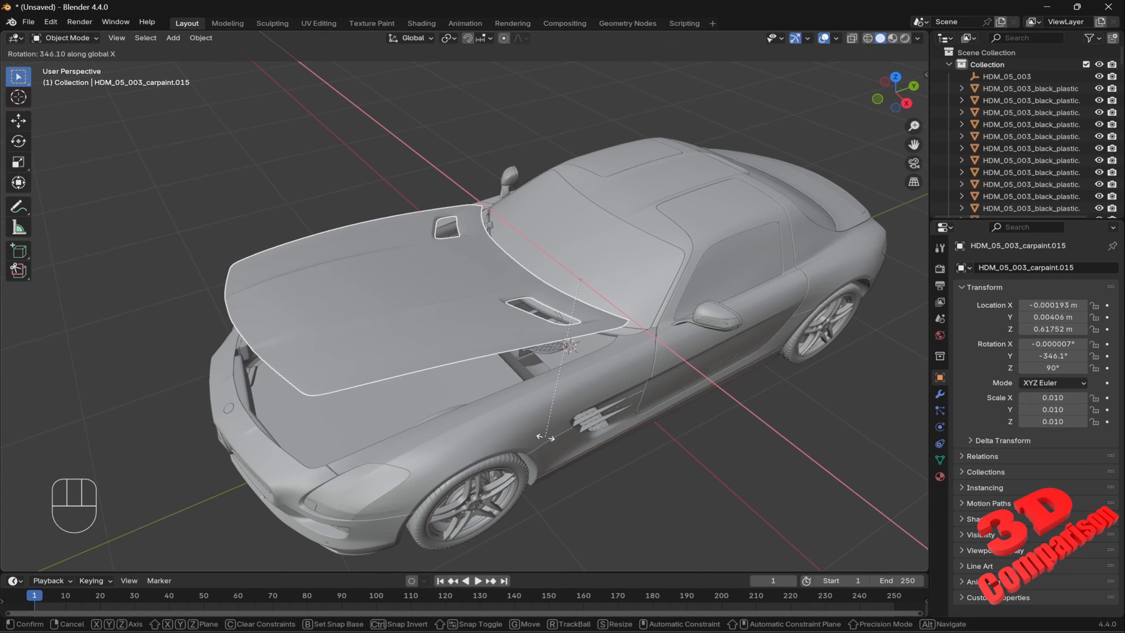
key("Escape")
key("x")
left_click(546, 428)
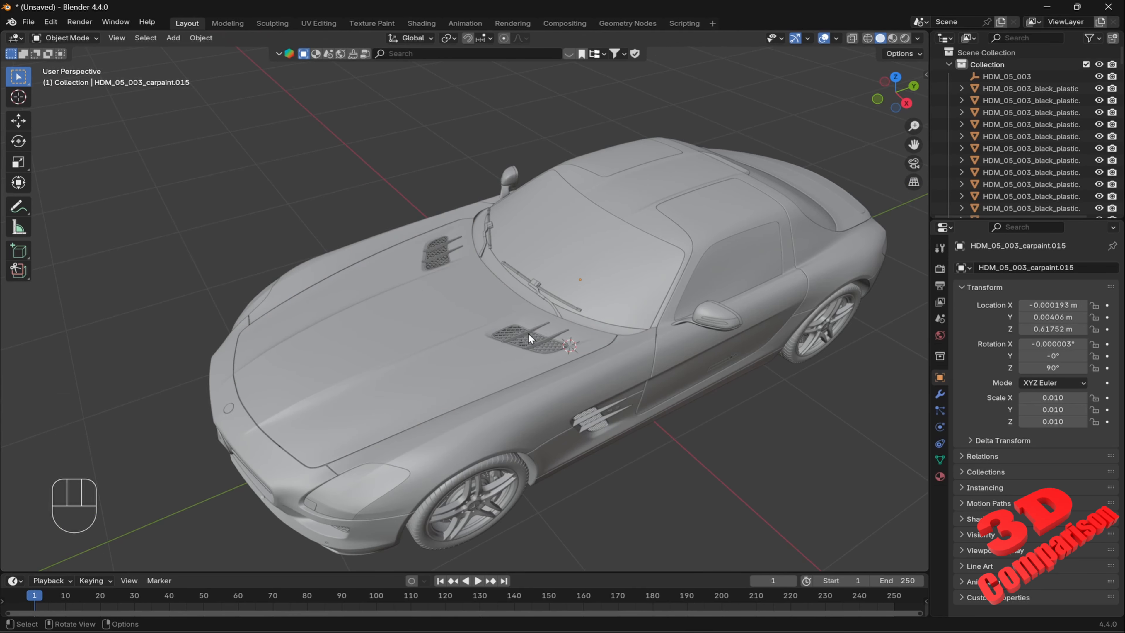
- Select a single grill bar in the hood vent and inspect how finely the mesh is separated
left_click(526, 342)
scroll(528, 337, "up", 5)
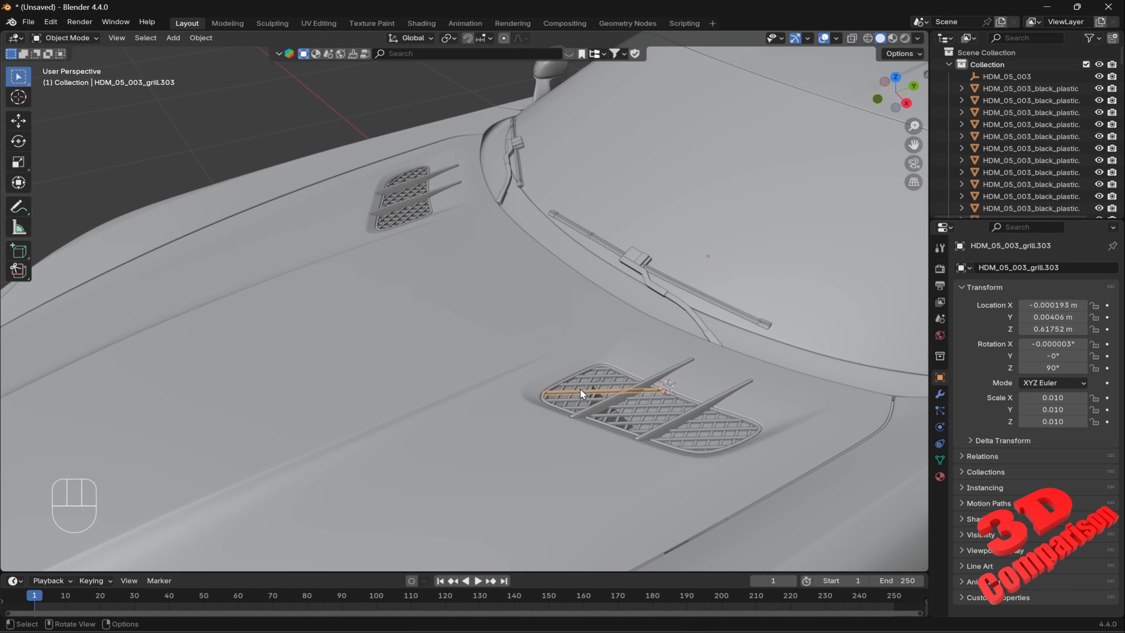
key("KP_Decimal")
middle_click_drag(585, 389, 589, 333)
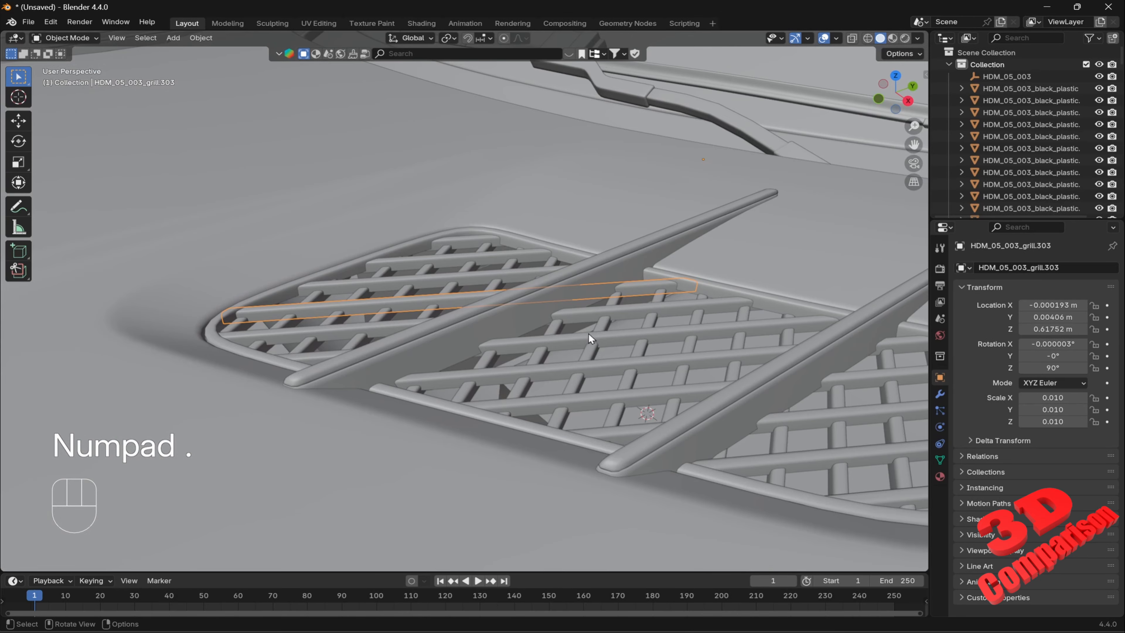
scroll(590, 331, "down", 5)
scroll(590, 332, "down", 8)
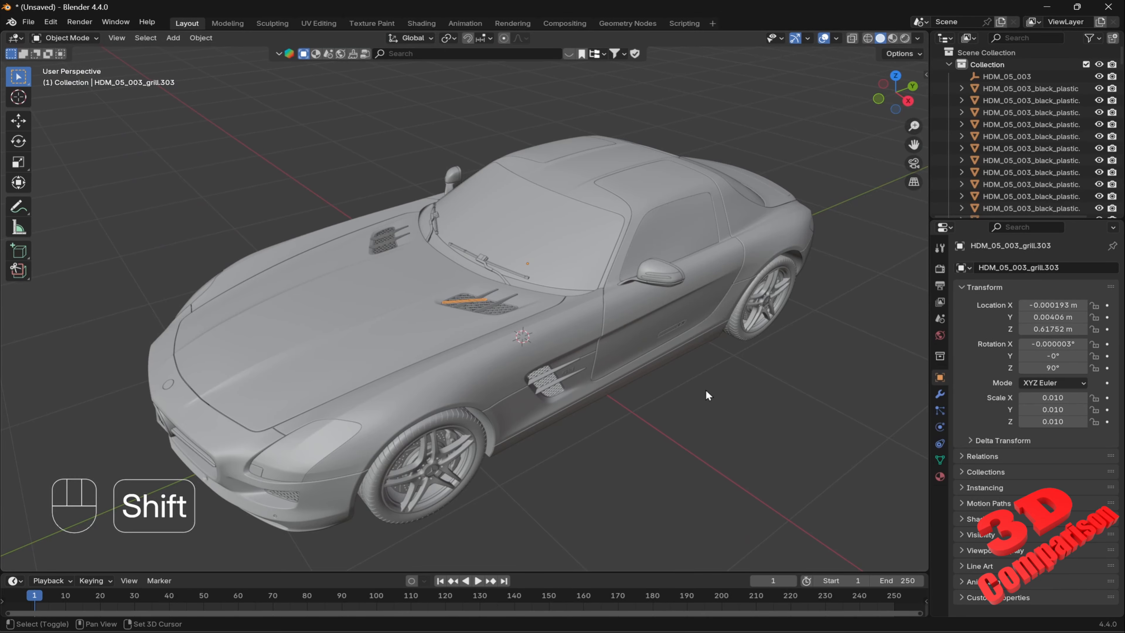
- Select the car's left door panel and try rotating it around the global Z, X and Y axes, cancelling the rotation
middle_click_drag(705, 391, 564, 373, "shift")
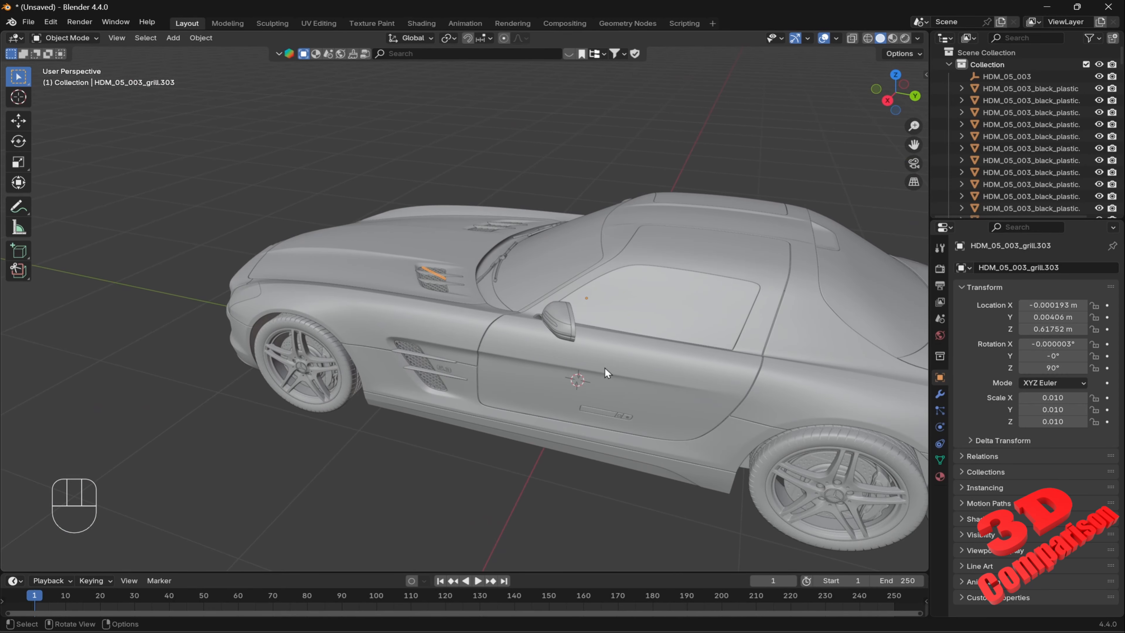
middle_click_drag(590, 422, 542, 223, "shift")
left_click(544, 224)
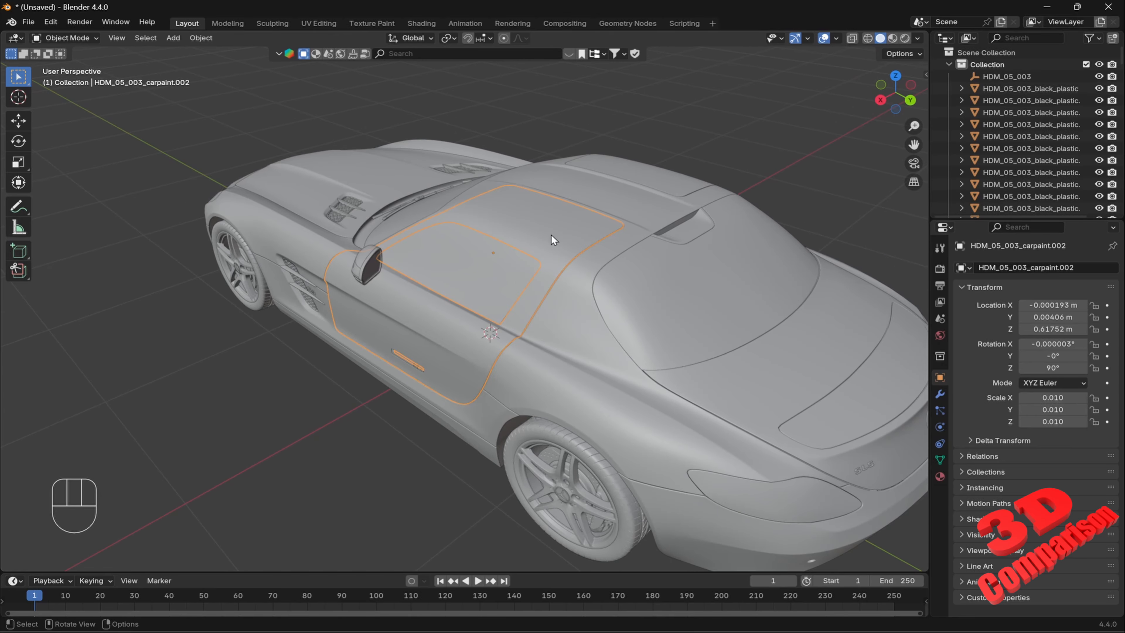
scroll(552, 242, "down", 2)
key("r")
key("z")
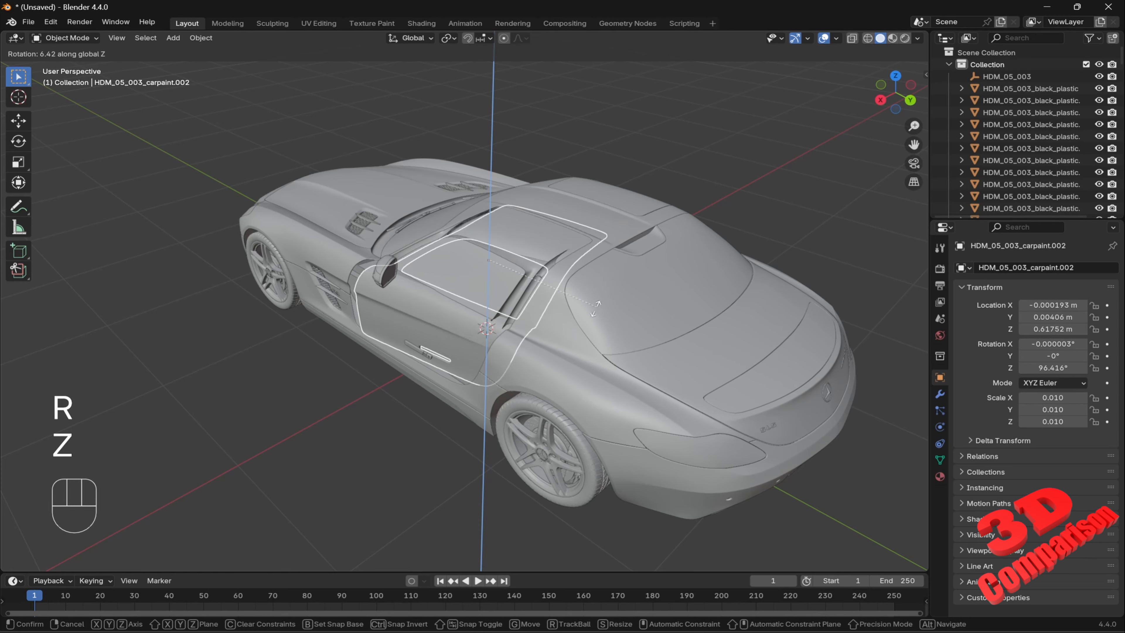
key("x")
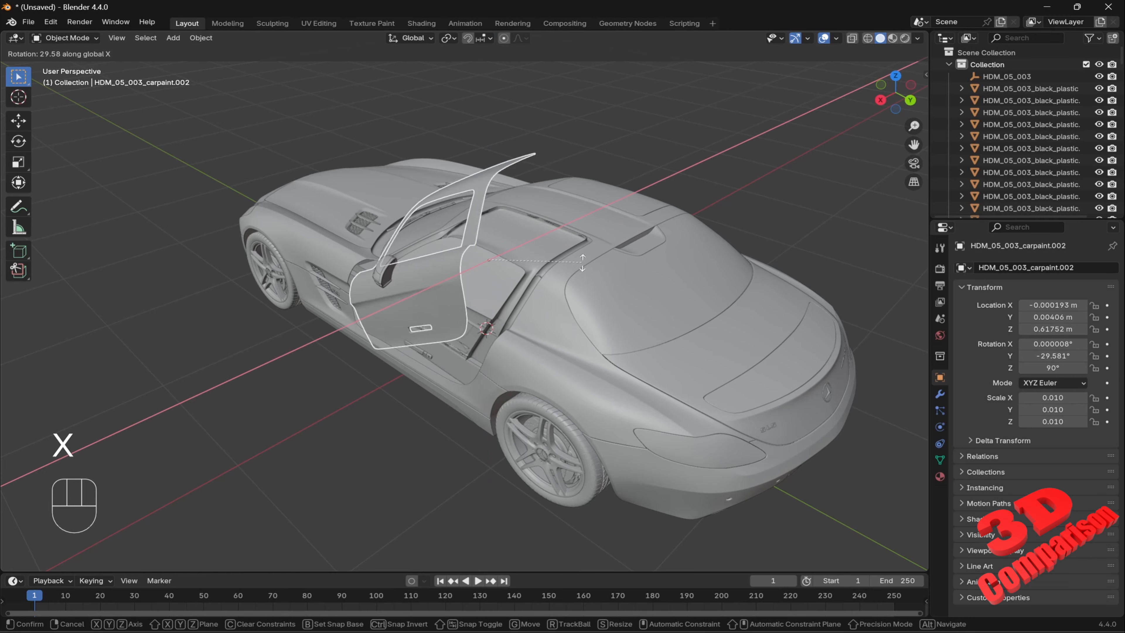
key("y")
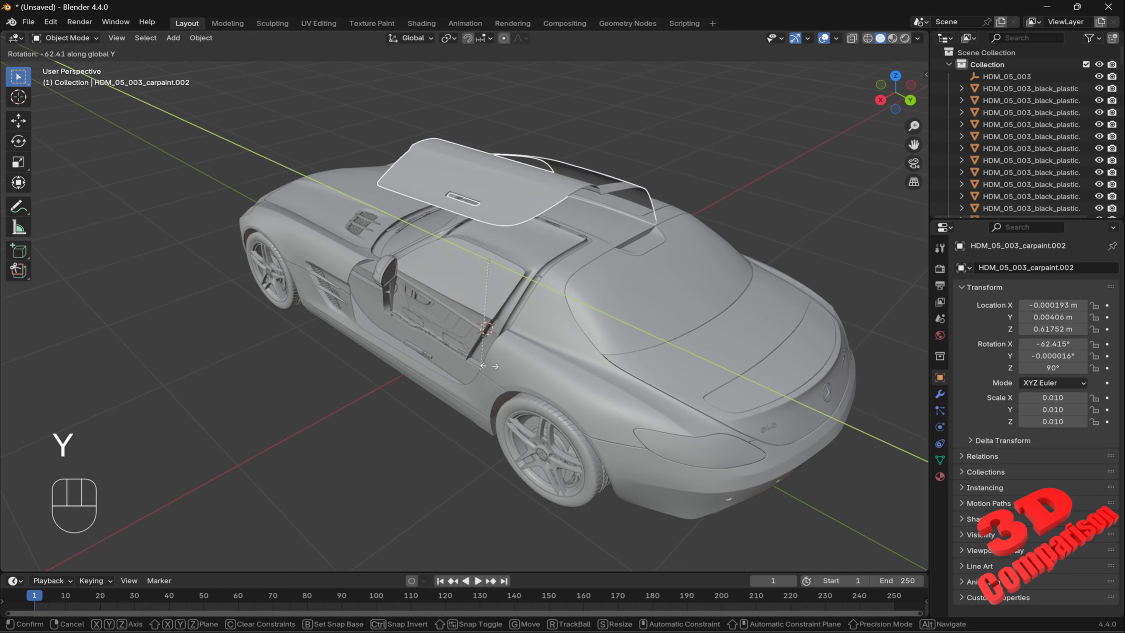
key("Escape")
- Try the left door panel's rotation around the global Y axis from behind the car and cancel it
middle_click_drag(605, 270, 505, 311)
key("r")
key("y")
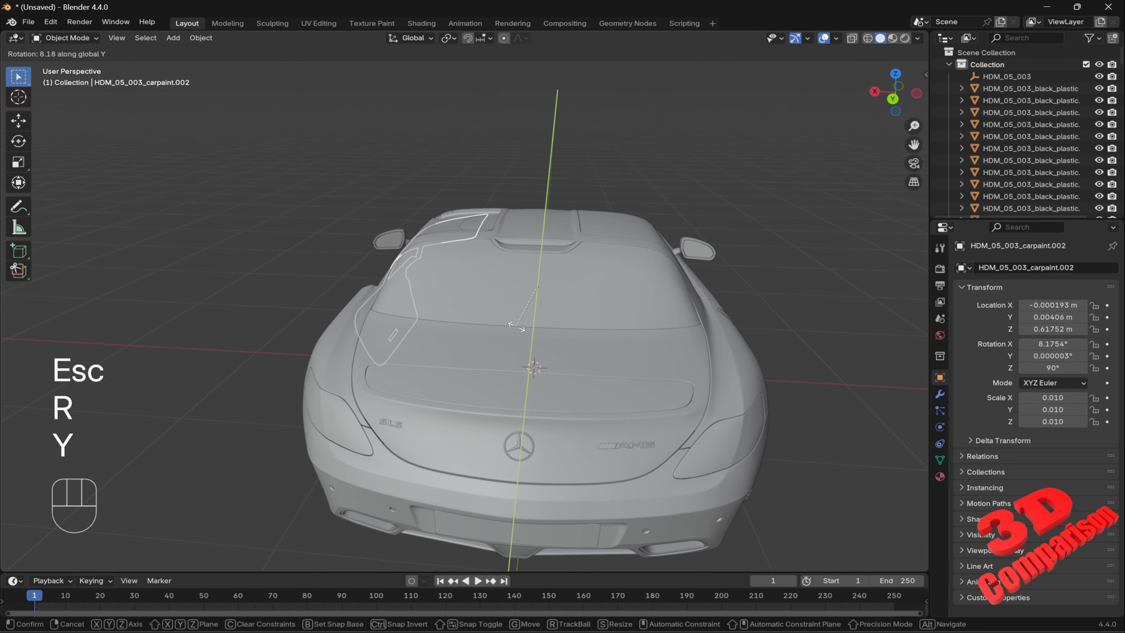
key("Escape")
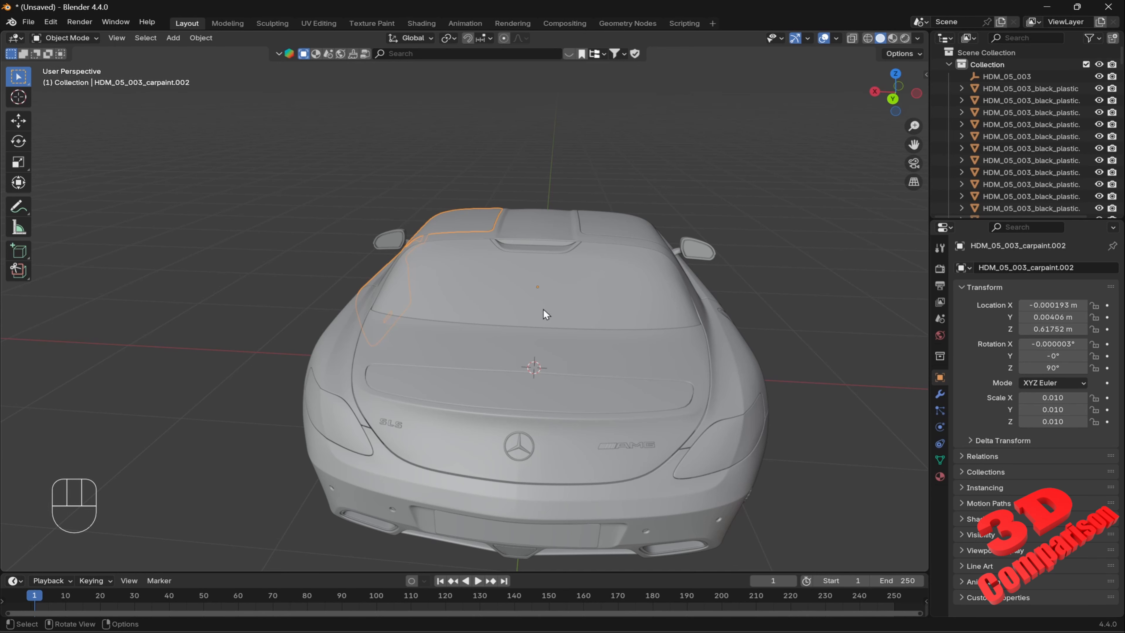
- Place the 3D cursor on the left door panel's inner roof edge, working from the top orthographic view
middle_click_drag(527, 269, 660, 312)
key("KP_7")
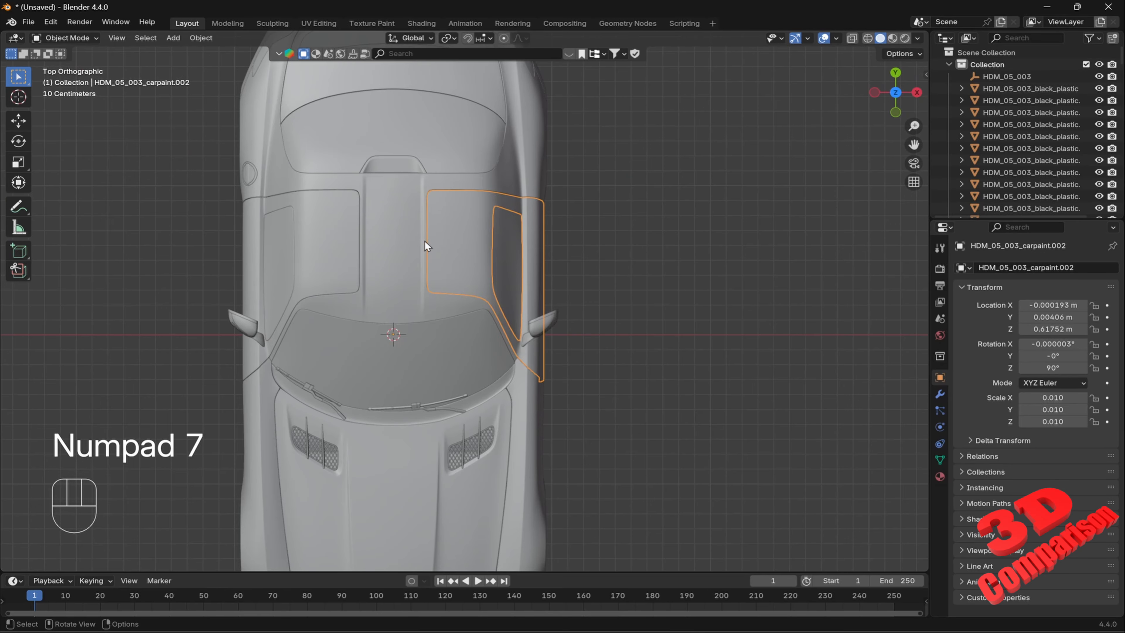
key("shift")
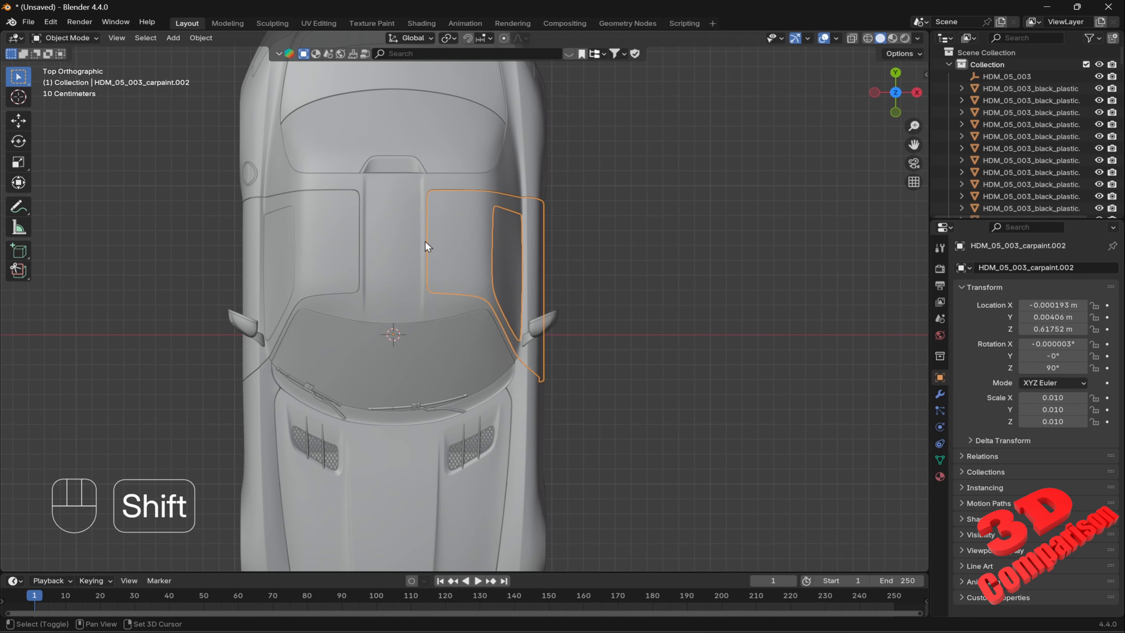
right_click(425, 242, "shift")
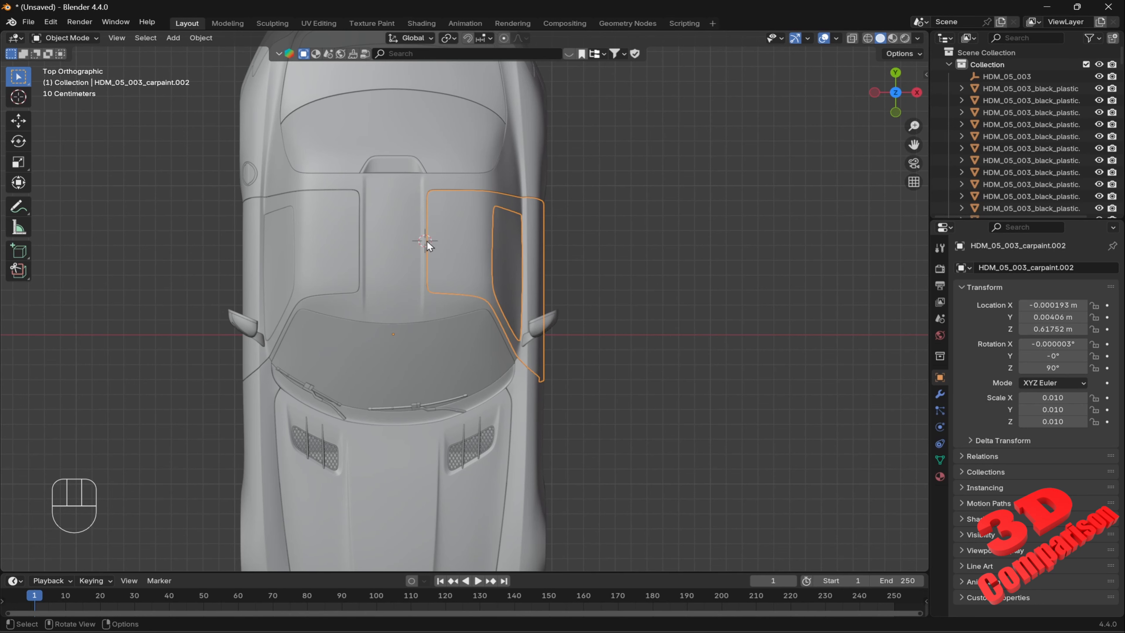
scroll(426, 245, "up", 3)
key("shift")
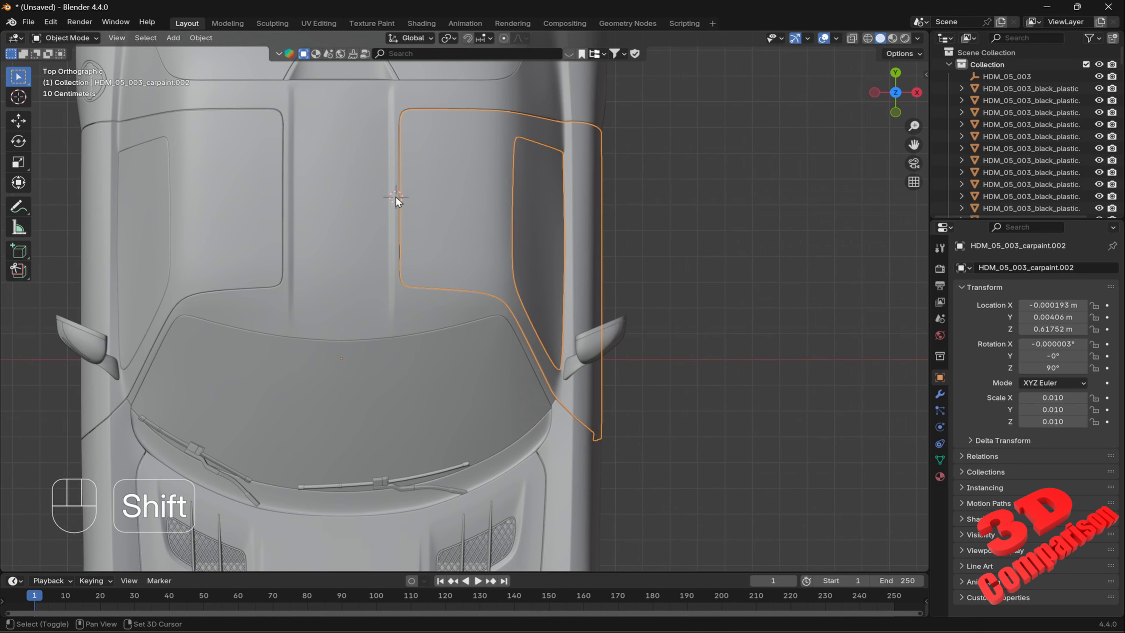
right_click(398, 196, "shift")
right_click(400, 195, "shift")
middle_click_drag(450, 226, 494, 199)
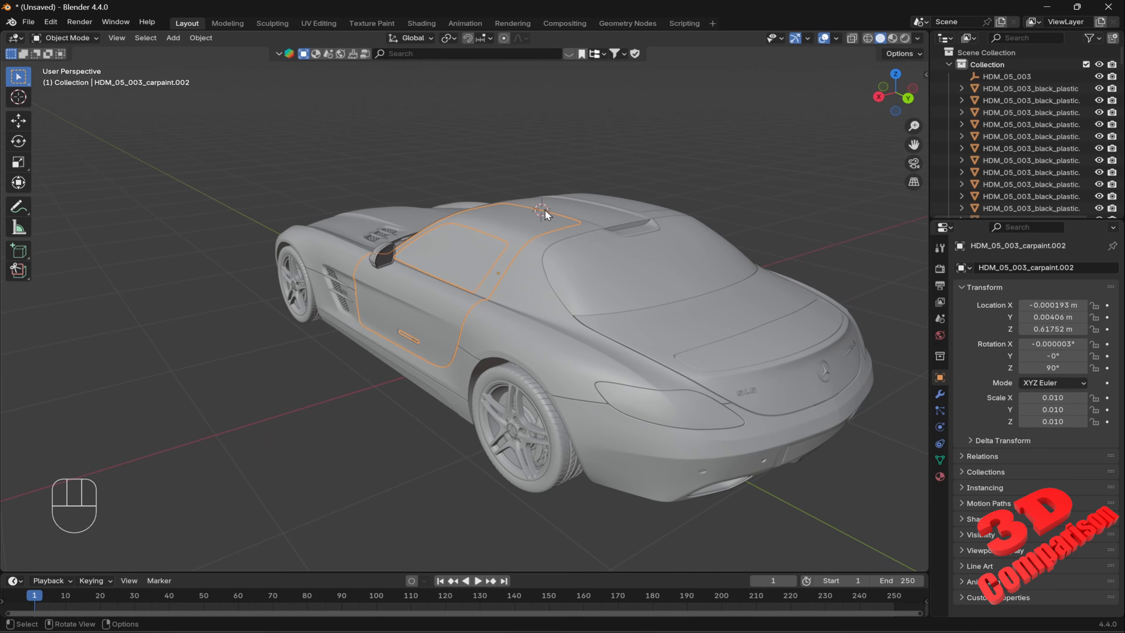
- Set the left door panel's origin to the 3D cursor
left_click(208, 38)
mouse_move(208, 63)
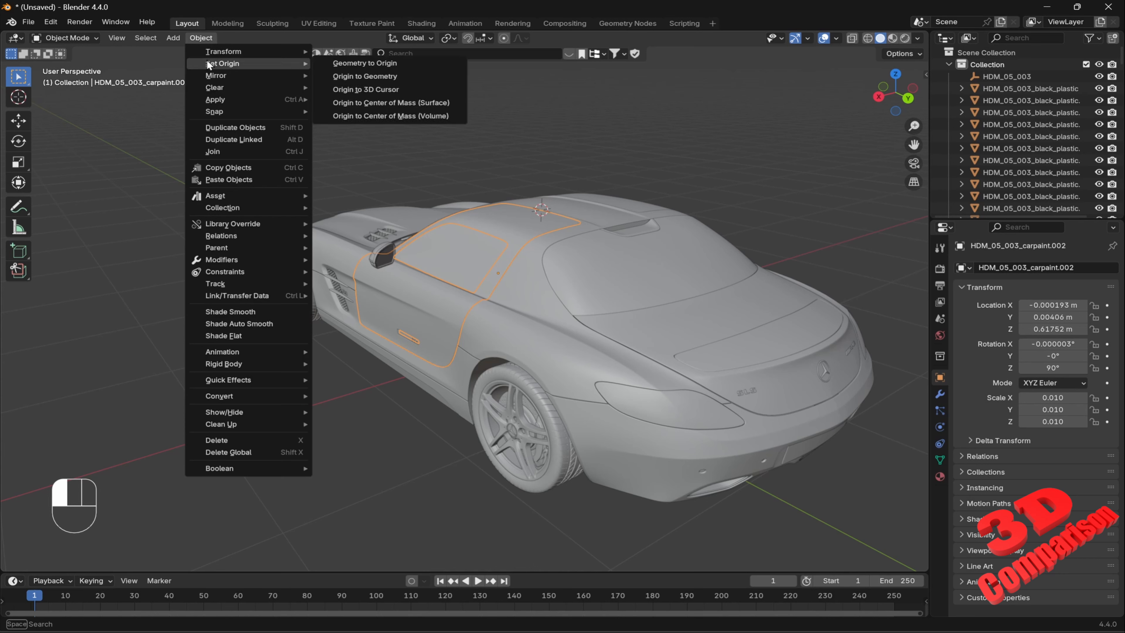
left_click(393, 89)
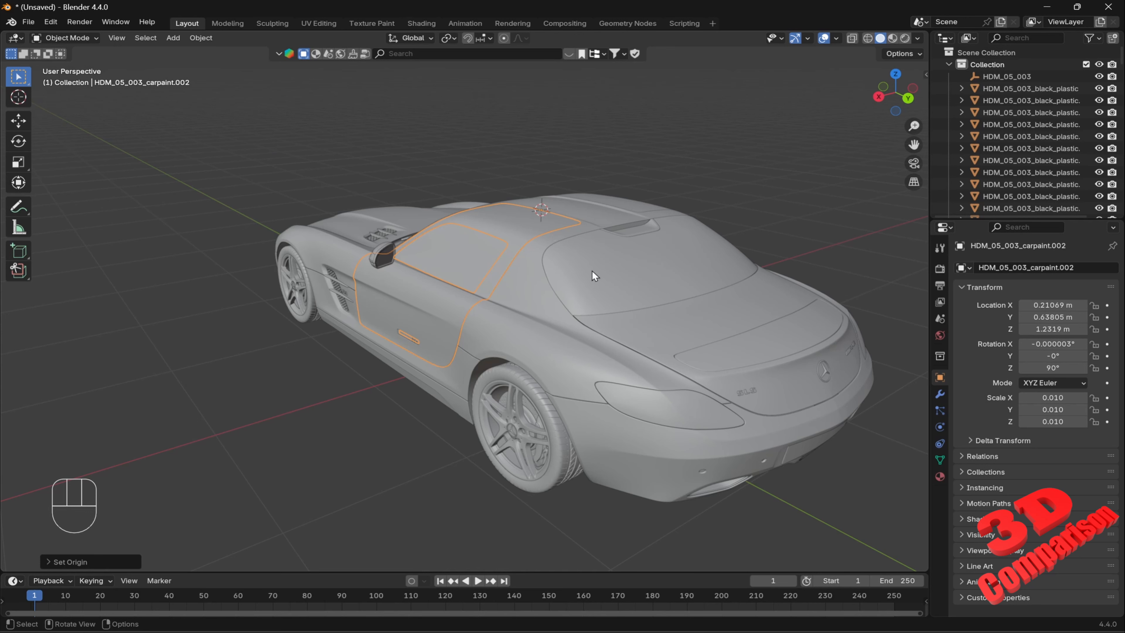
- Swing the left door panel open around the global Y axis, inspect its roof hinge edge, and undo the rotation
key("r")
key("y")
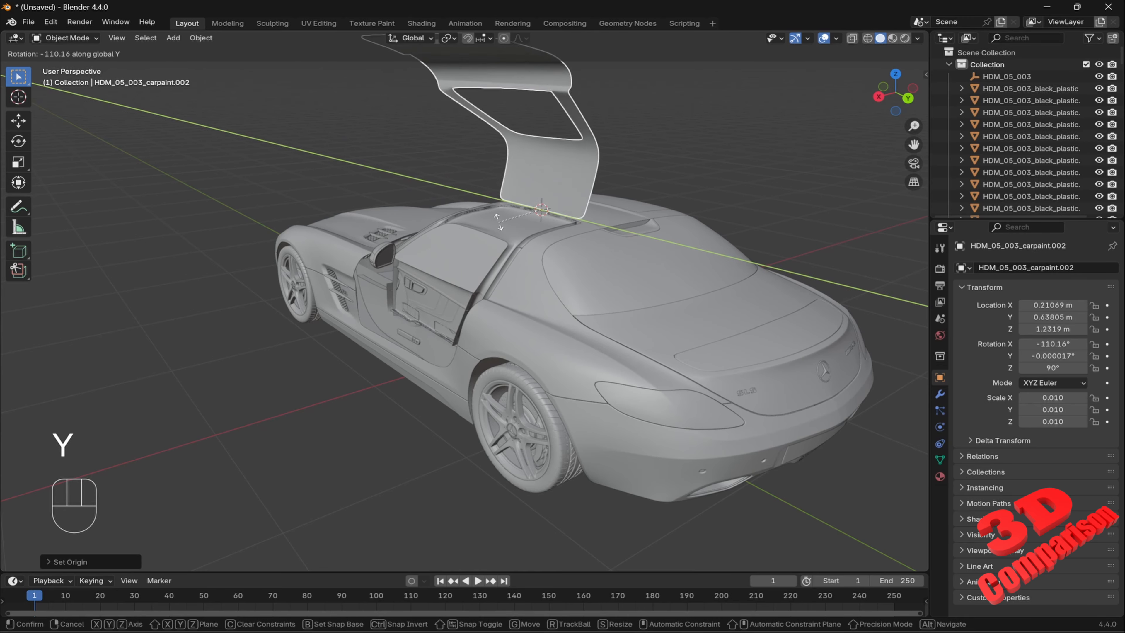
left_click(513, 230)
scroll(618, 210, "up", 4)
middle_click_drag(618, 210, 486, 294, "shift")
scroll(485, 294, "up", 5)
middle_click_drag(529, 330, 560, 326)
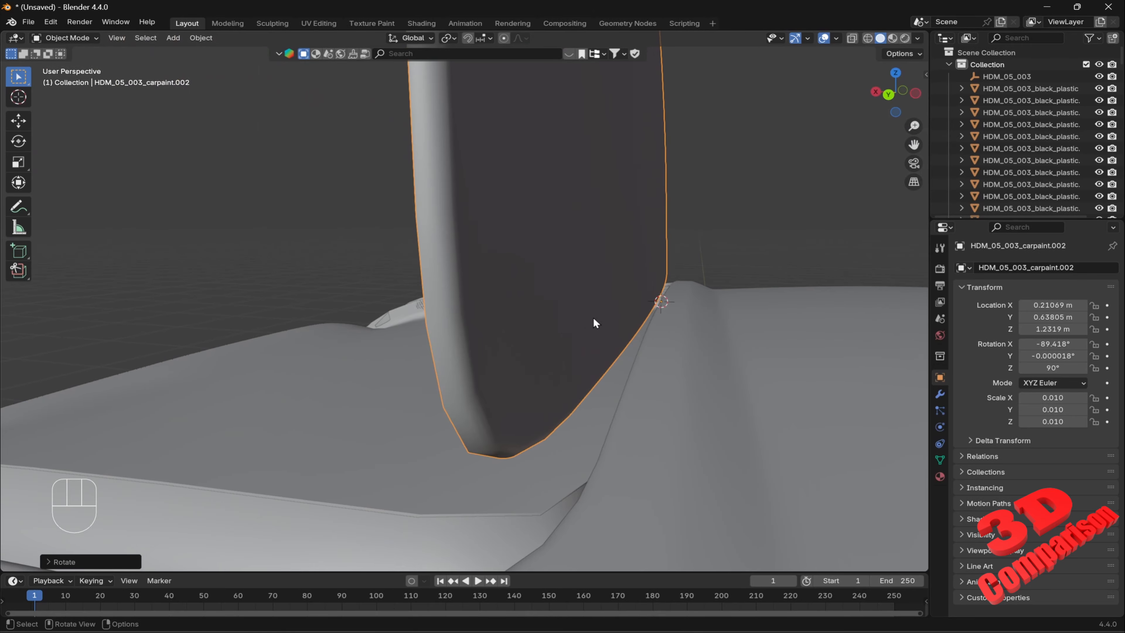
scroll(593, 317, "down", 9)
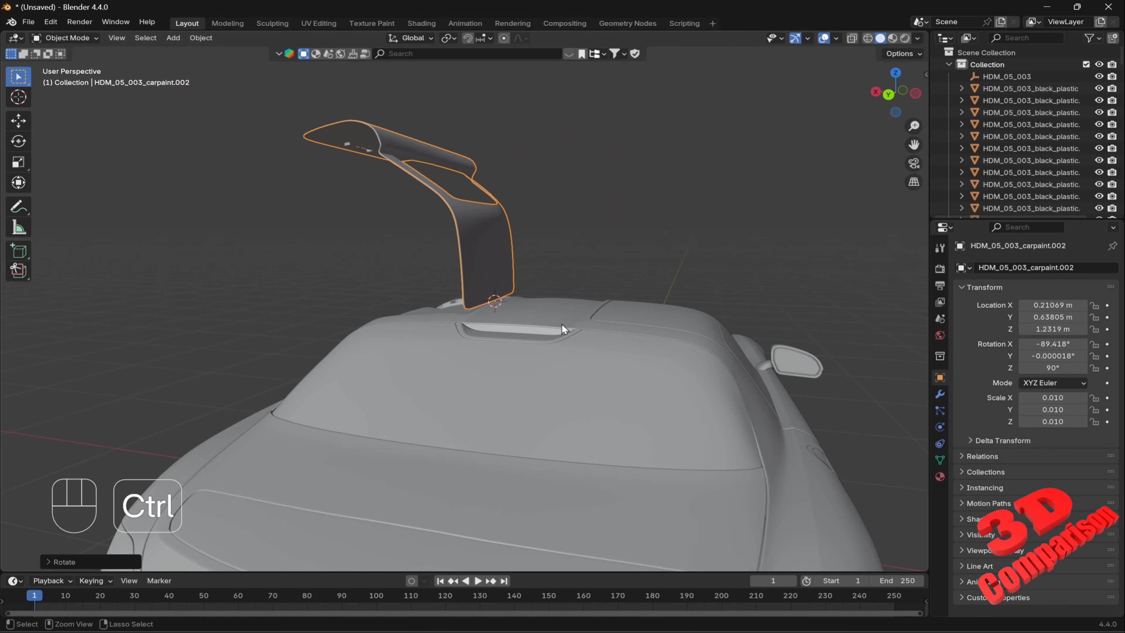
key("ctrl+z")
- Try the left door panel's opening rotation around the global Y axis again from a high rear view and cancel it
middle_click_drag(498, 296, 614, 326)
middle_click_drag(613, 325, 623, 305, "shift")
scroll(623, 304, "down", 1)
key("r")
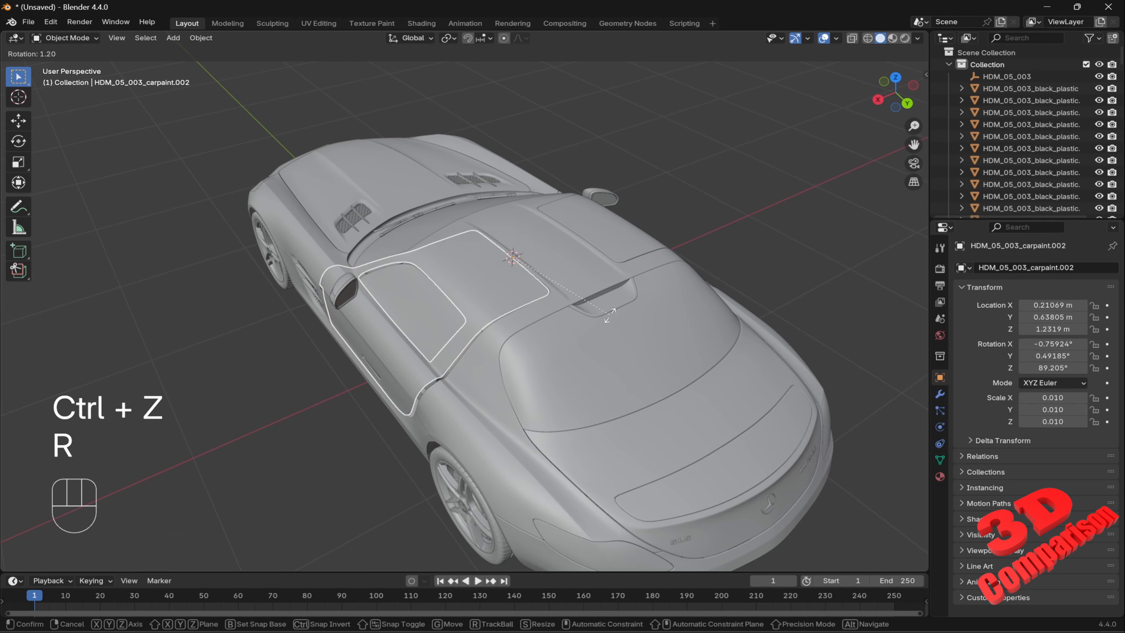
key("y")
key("Escape")
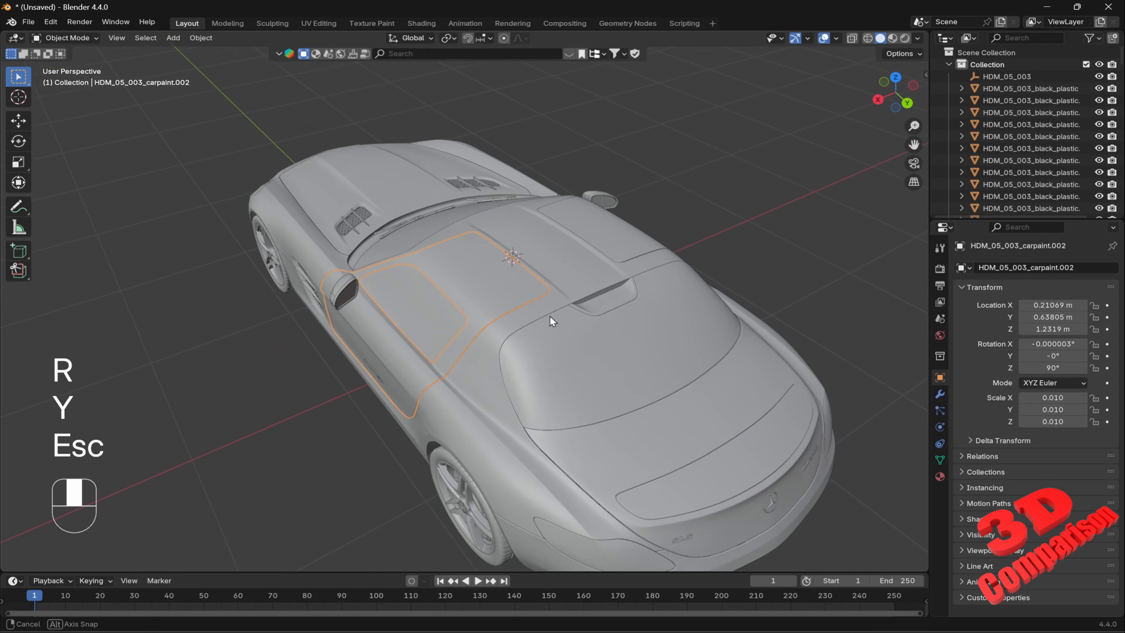
- Try to box-select the left door and side mirror parts, and clear the selection
middle_click_drag(550, 317, 556, 282)
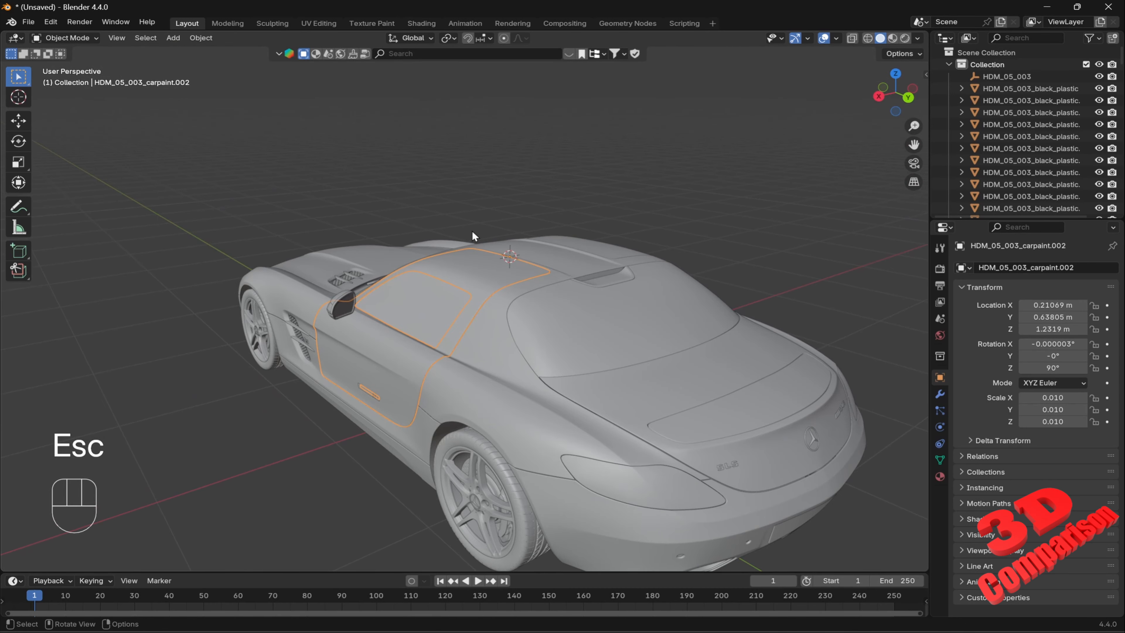
middle_click_drag(484, 310, 651, 318)
middle_click_drag(732, 348, 429, 209)
left_click_drag(391, 211, 479, 259)
left_click(337, 265)
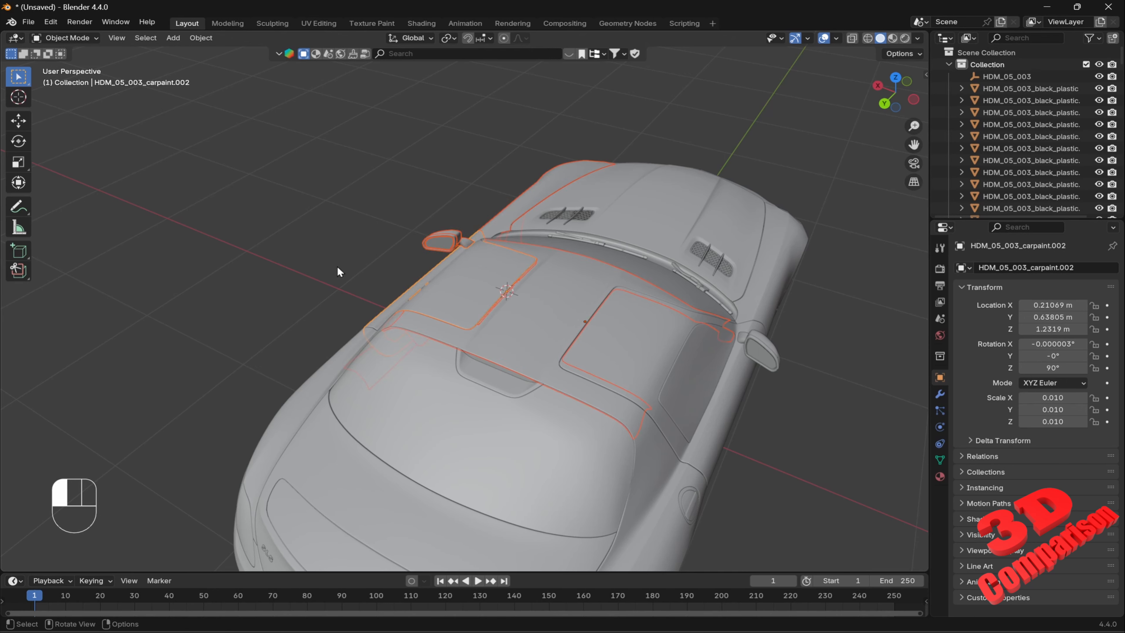
- Try selecting the left side mirror's parts one by one, test-move them together, and cancel the move
scroll(425, 231, "up", 4)
middle_click_drag(425, 231, 537, 394, "shift")
scroll(534, 325, "up", 3)
scroll(534, 326, "up", 1)
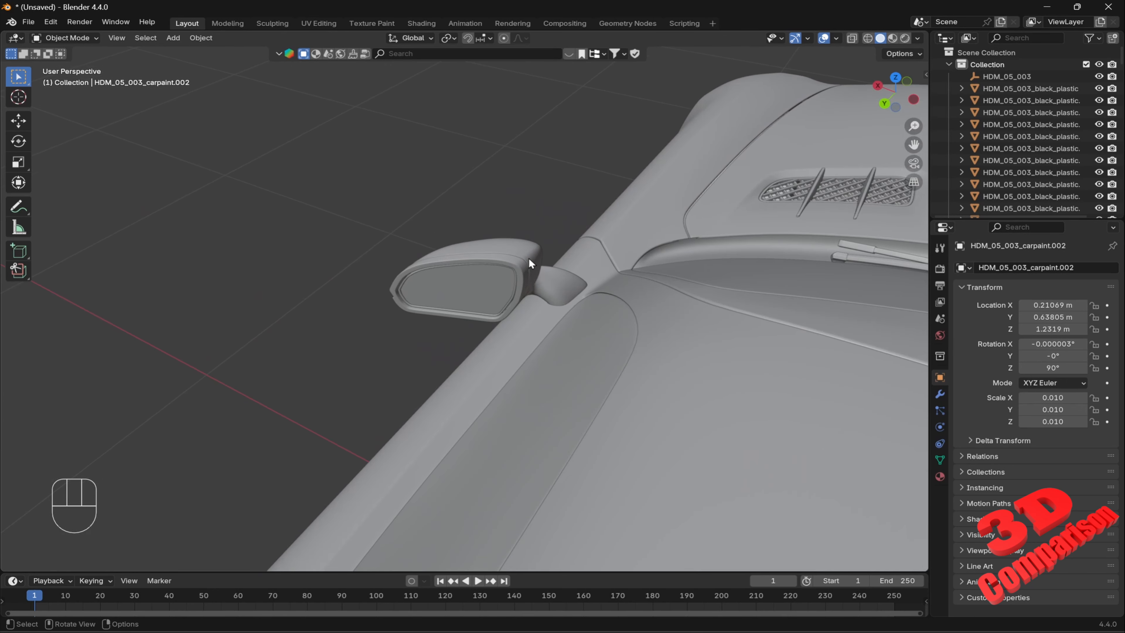
left_click(530, 259)
left_click(538, 281, "shift")
left_click(491, 314, "shift")
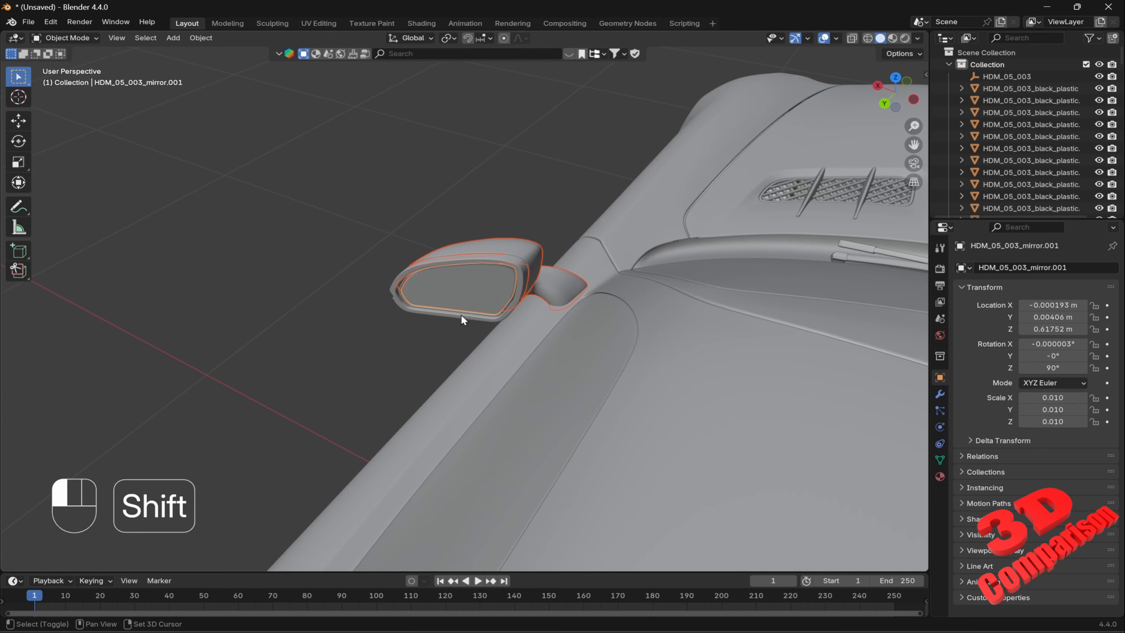
left_click(461, 314, "shift")
key("g")
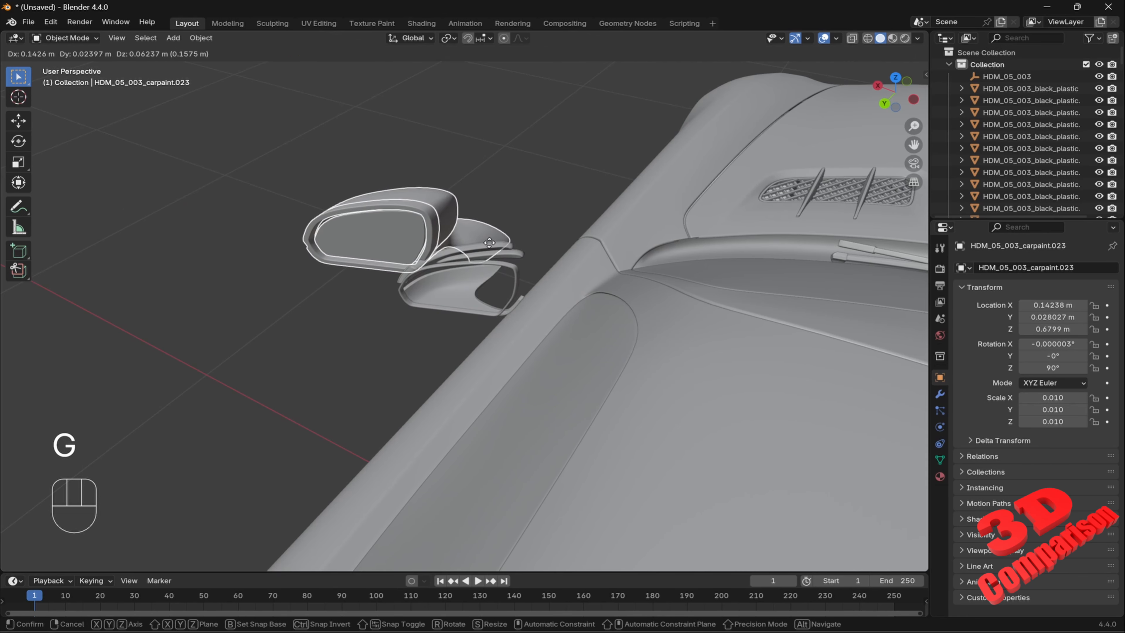
key("Escape")
- Try adding the missed mirror housing piece to the selection, cancel another test move, and clear the selection
scroll(486, 263, "up", 2)
left_click(486, 254, "shift")
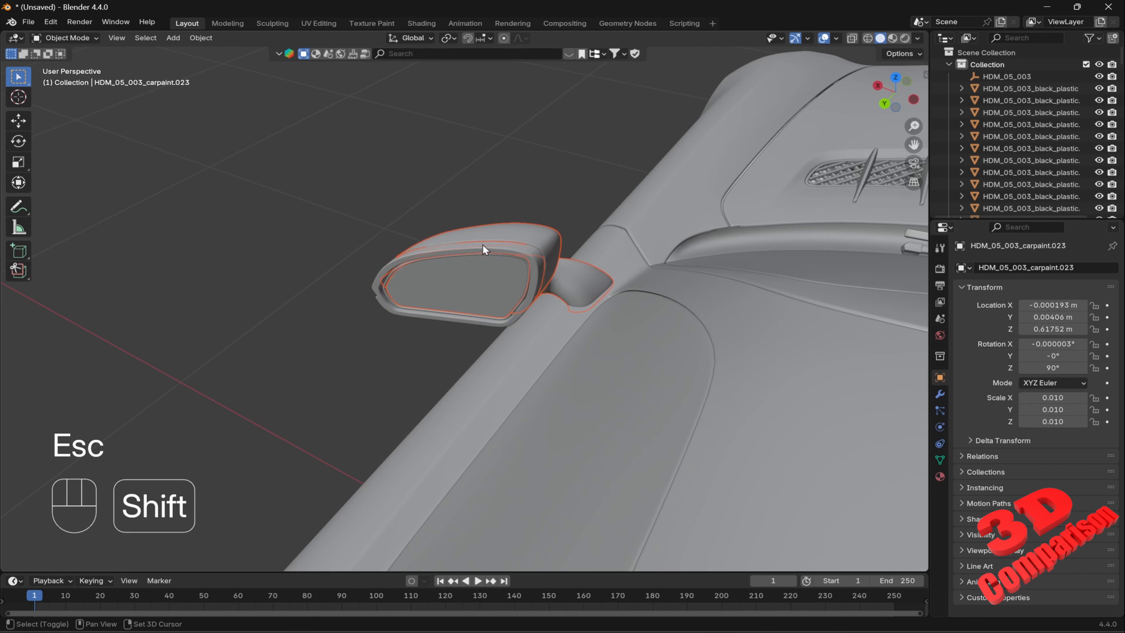
left_click(484, 247, "shift")
key("g")
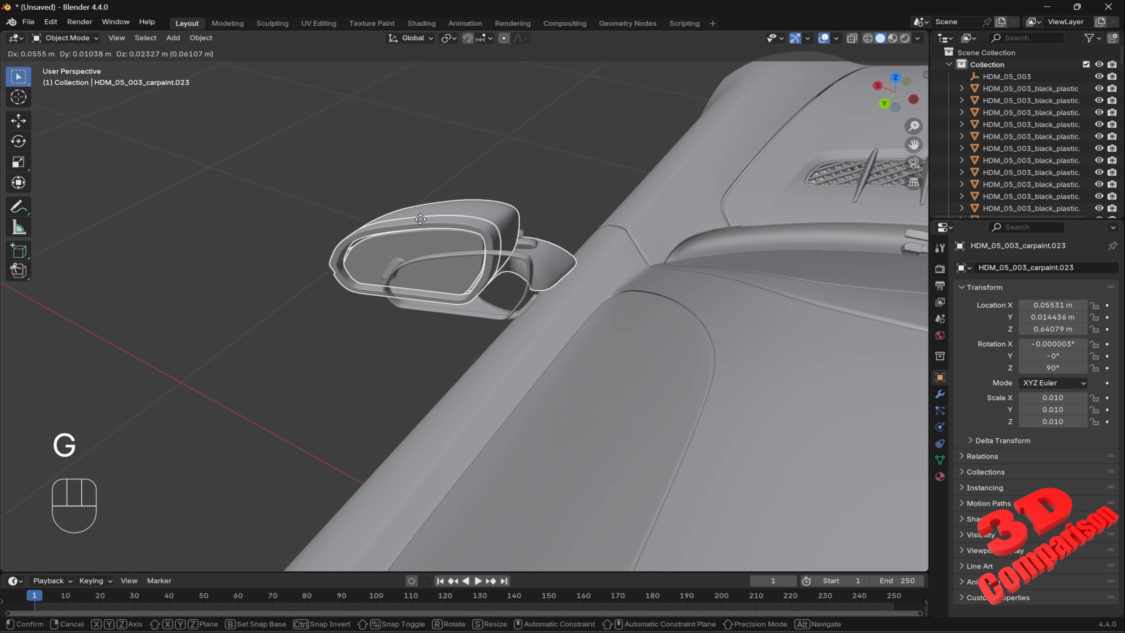
key("Escape")
left_click(330, 230)
- Turn on X-ray display and box-select all parts around the left side mirror
middle_click_drag(329, 229, 761, 170)
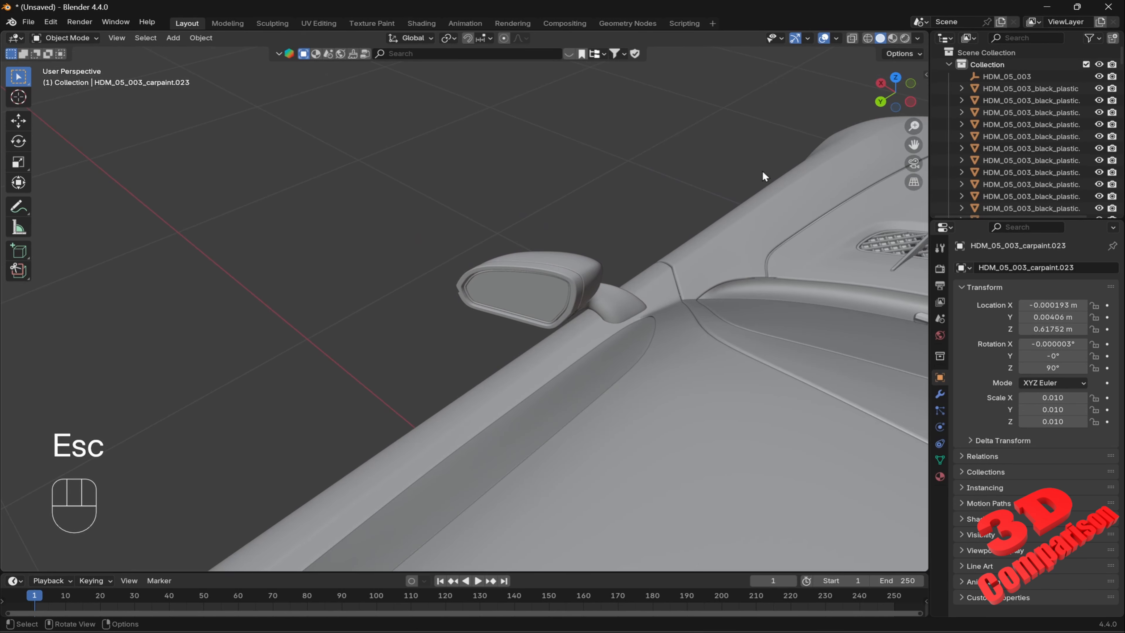
left_click(852, 38)
left_click_drag(379, 166, 672, 368)
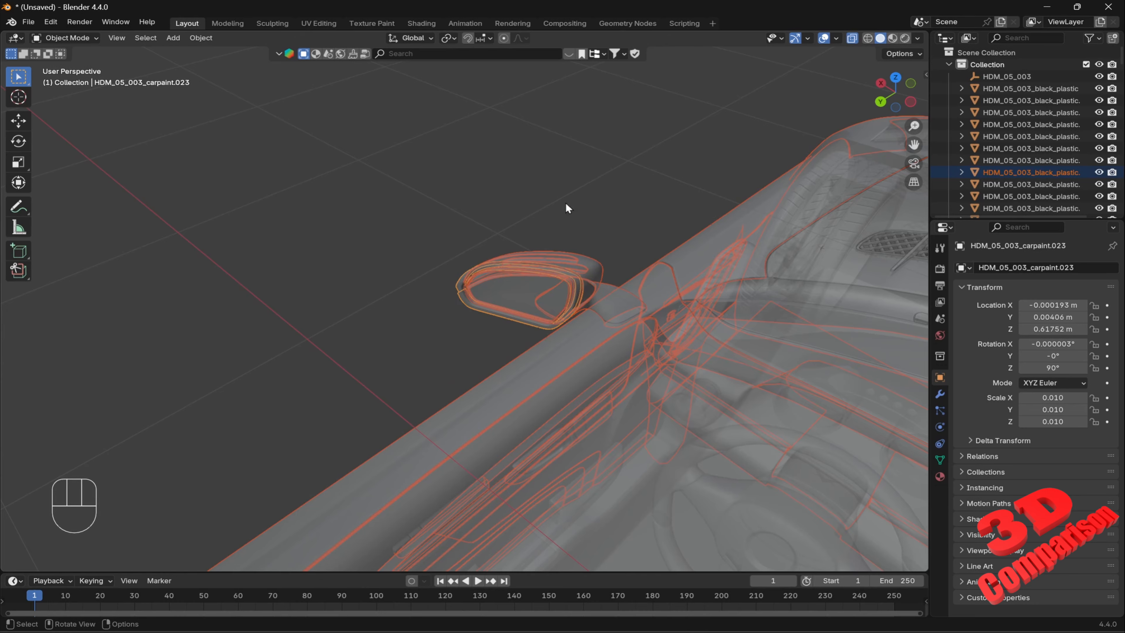
- Deselect the unwanted front, windshield and right-side parts, keeping the left mirror and door area selected
scroll(569, 208, "down", 8)
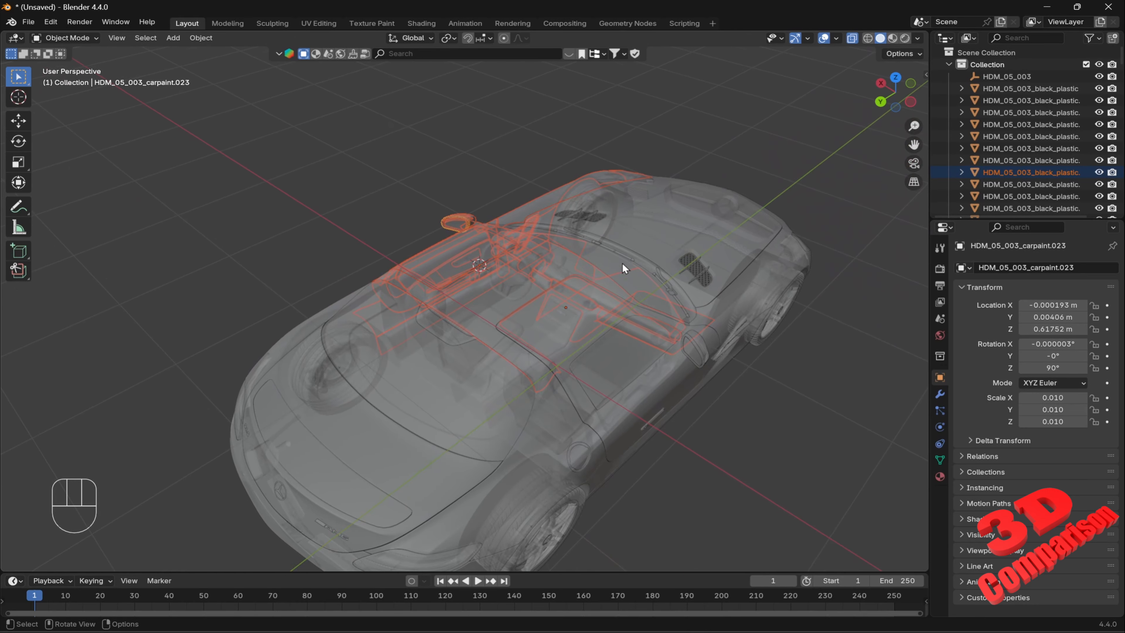
middle_click_drag(622, 269, 548, 320)
left_click_drag(721, 135, 648, 229, "ctrl")
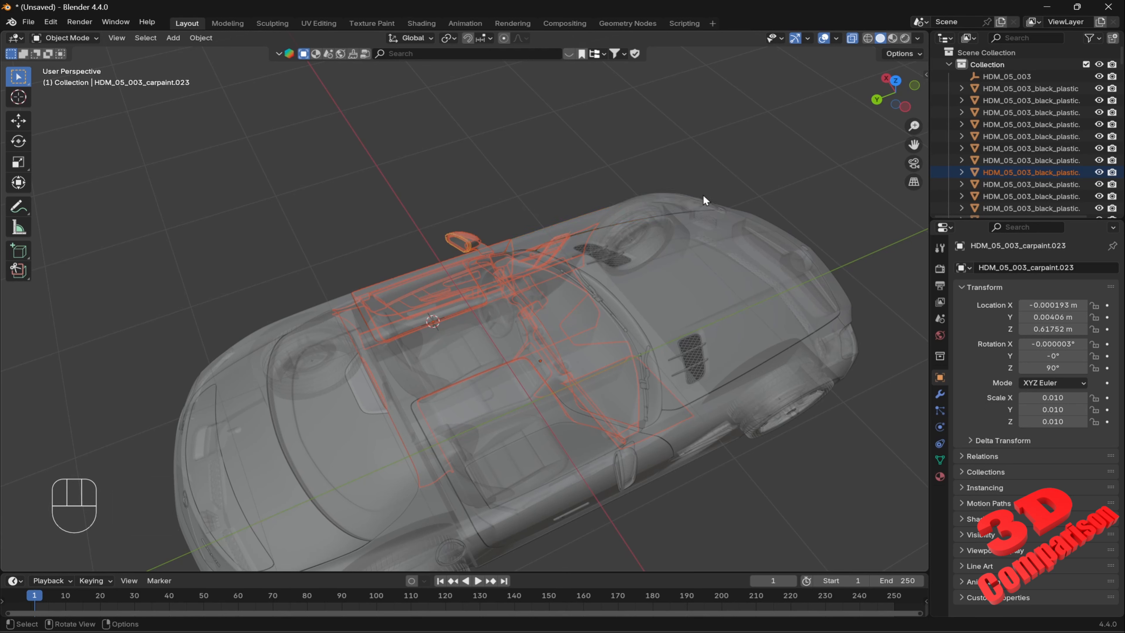
left_click_drag(688, 154, 582, 255, "ctrl")
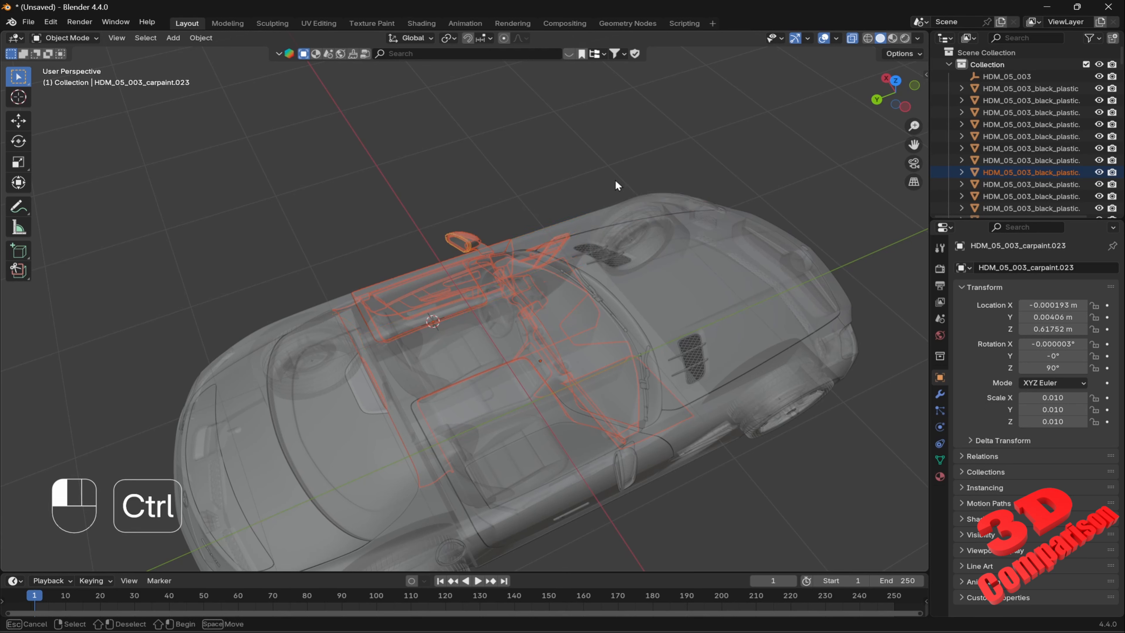
left_click_drag(623, 174, 533, 232, "ctrl")
left_click_drag(736, 505, 574, 401, "ctrl")
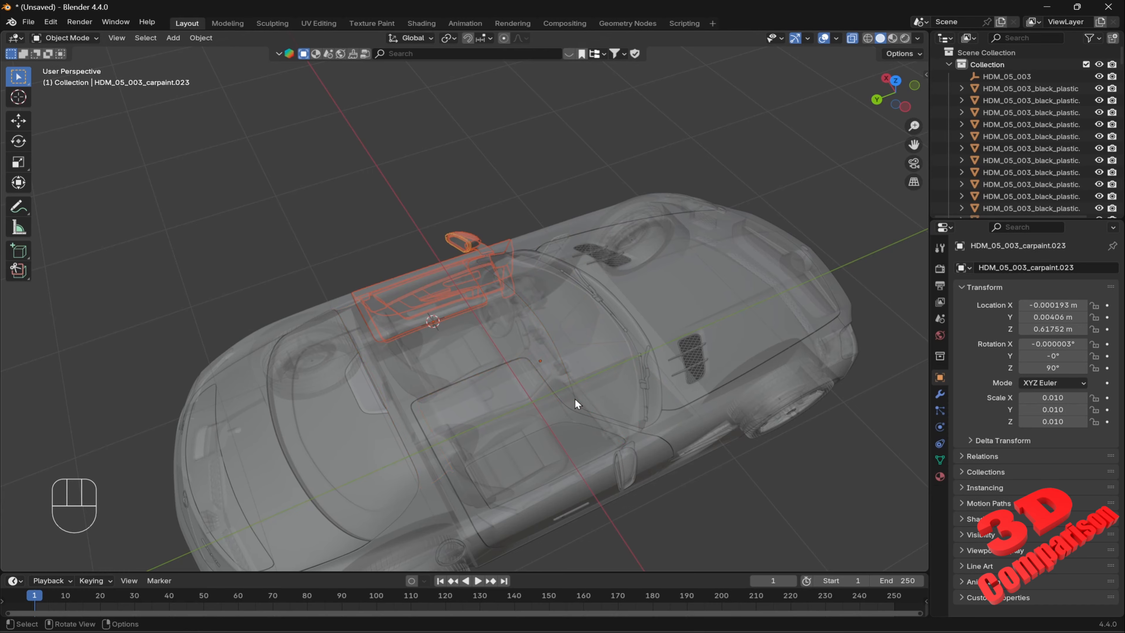
- Deselect the remaining left door and interior parts, leaving only the left side mirror's parts selected
middle_click_drag(504, 395, 634, 380)
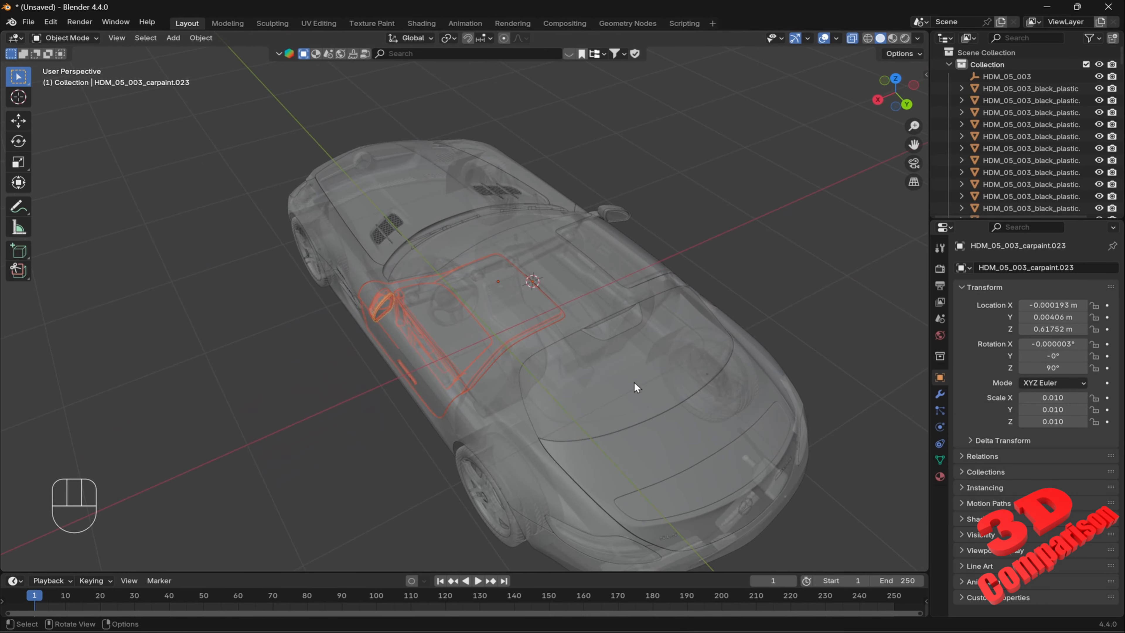
left_click_drag(636, 401, 527, 277, "ctrl")
middle_click_drag(518, 325, 550, 337)
left_click_drag(573, 437, 506, 257, "ctrl")
middle_click_drag(465, 366, 502, 371)
left_click_drag(501, 371, 381, 362, "ctrl")
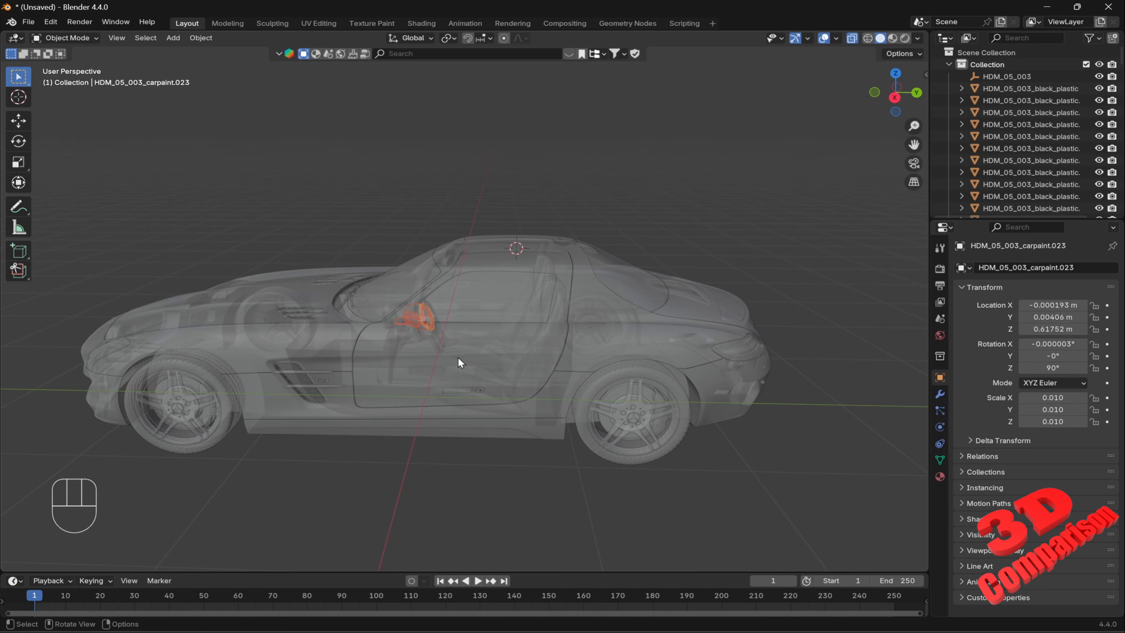
- Turn off X-ray display and check that the mirror selection is complete with a test move that is cancelled
middle_click_drag(458, 357, 426, 301)
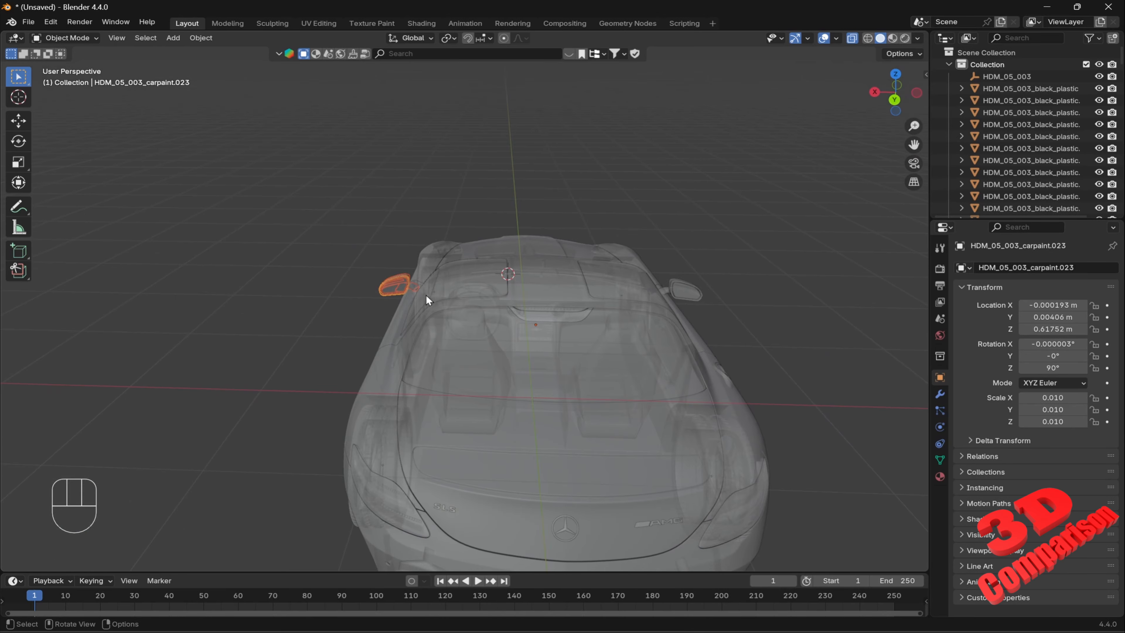
scroll(386, 279, "up", 4)
middle_click_drag(355, 273, 458, 279)
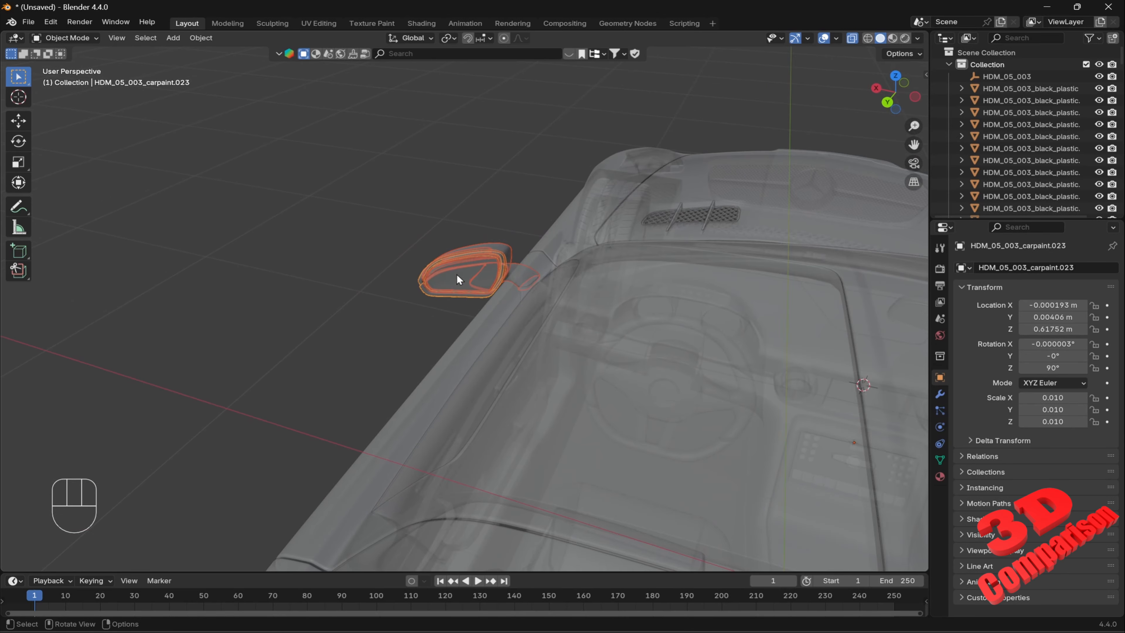
left_click(850, 39)
middle_click_drag(645, 291, 603, 350)
key("g")
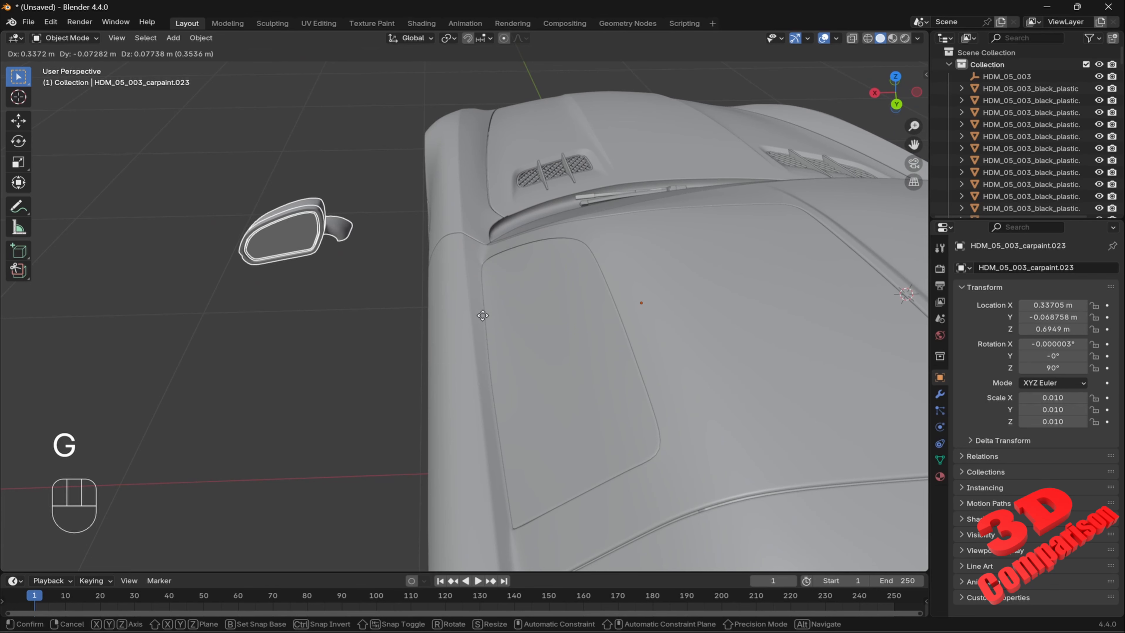
key("Escape")
middle_click_drag(483, 278, 521, 383)
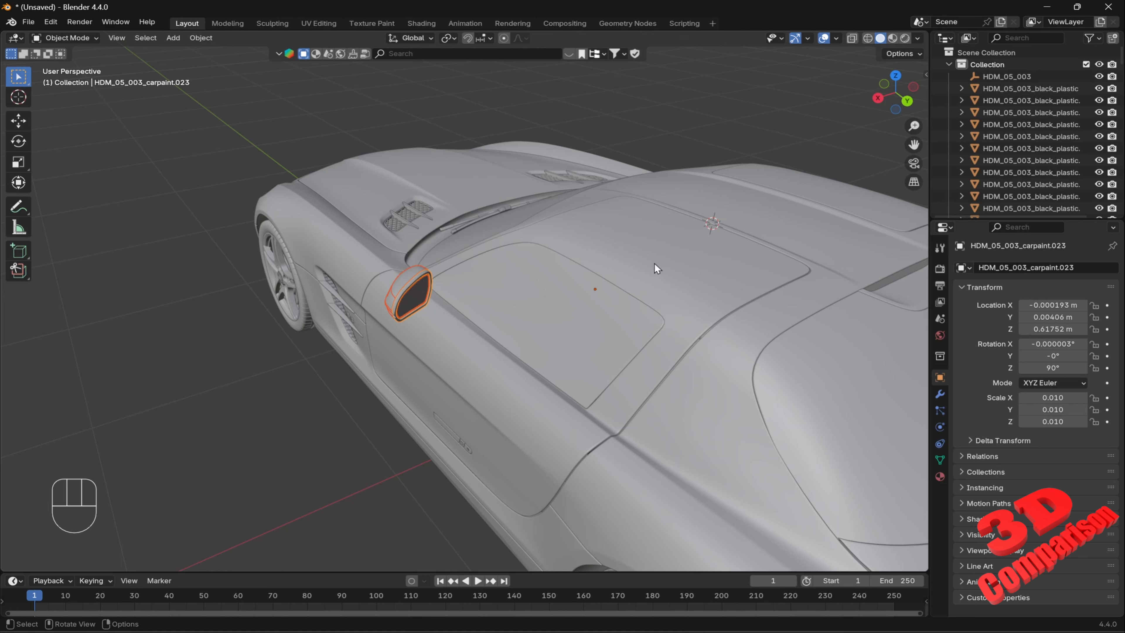
- Parent the selected left mirror parts to the left door panel using Object (Keep Transform)
key("shift")
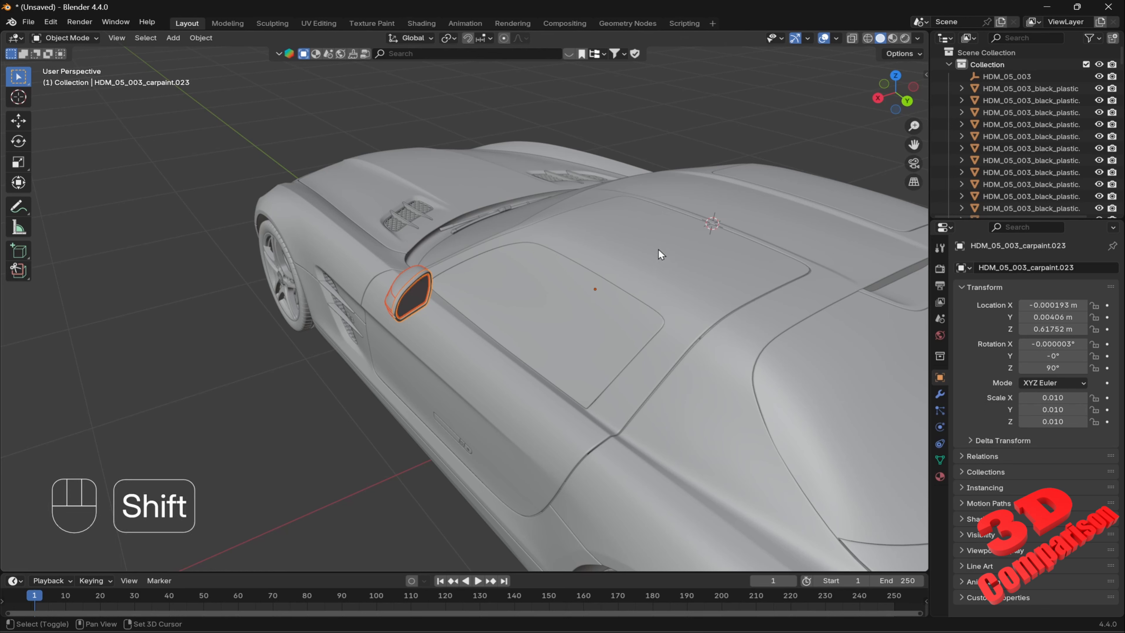
left_click(660, 254, "shift")
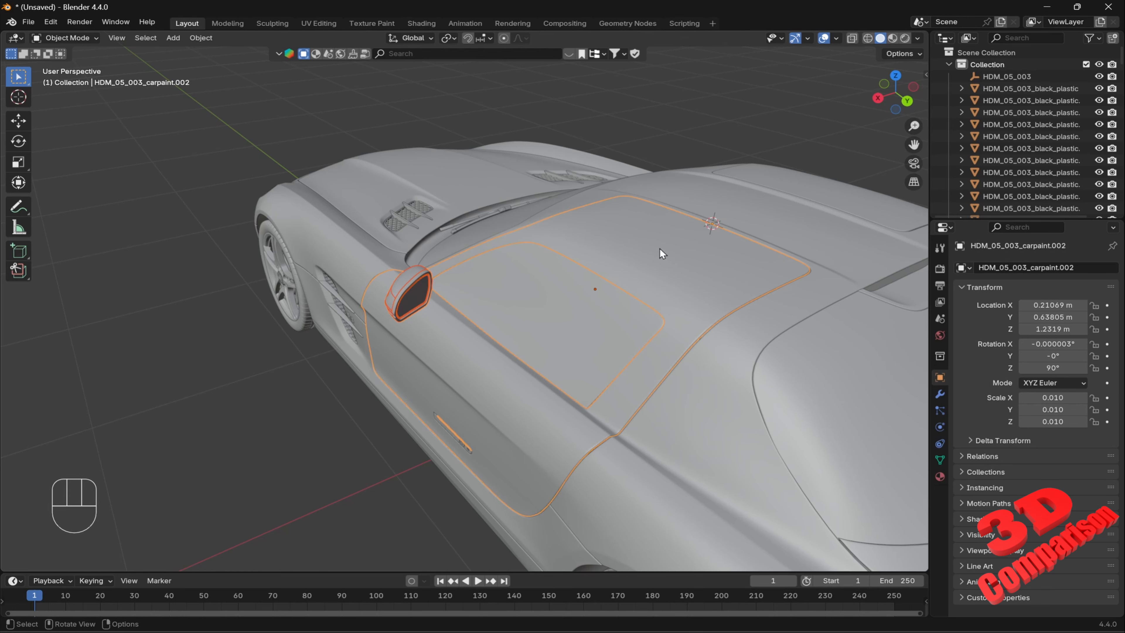
key("ctrl+p")
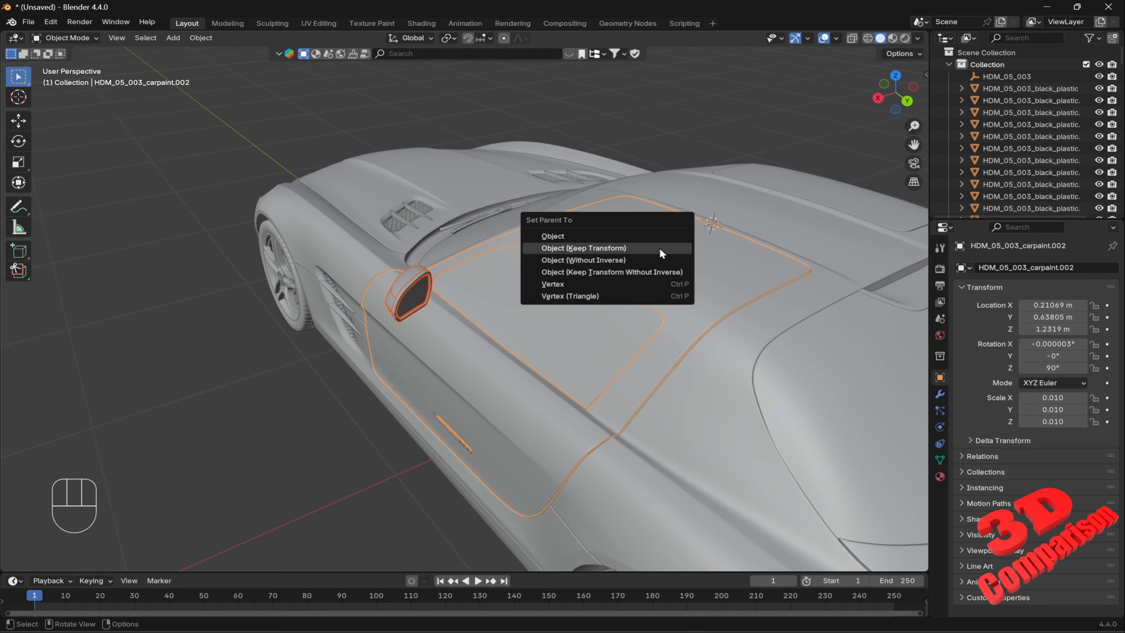
left_click(632, 249)
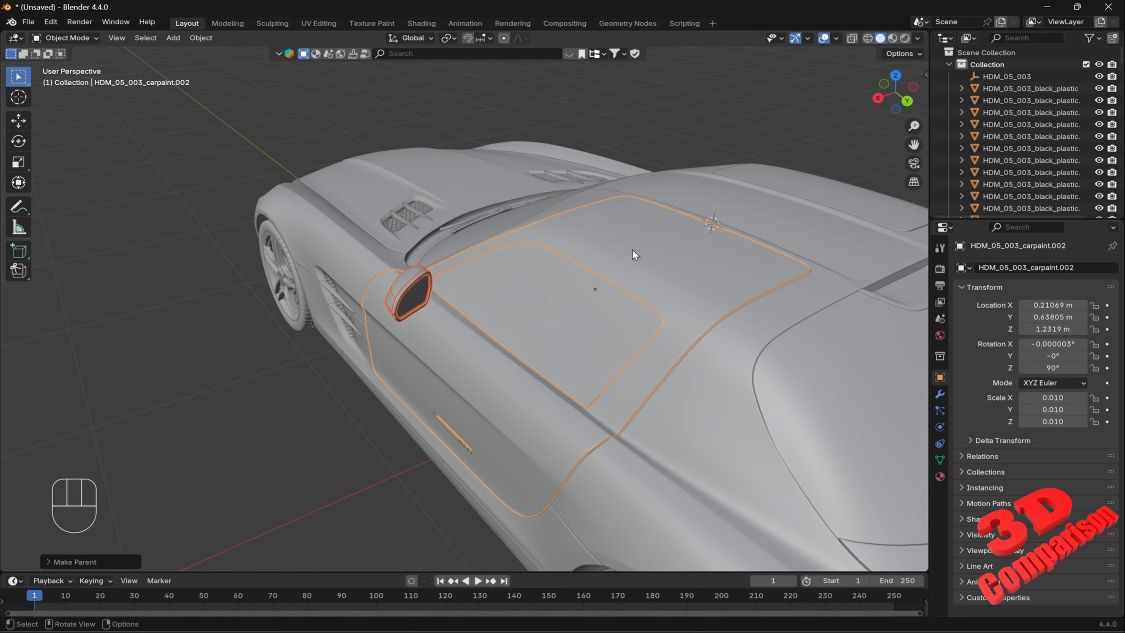
- Test-rotate the left door panel with its attached mirror around the global Y axis and cancel the rotation
left_click(692, 88)
scroll(697, 239, "down", 3)
middle_click_drag(630, 348, 636, 342)
left_click(585, 272)
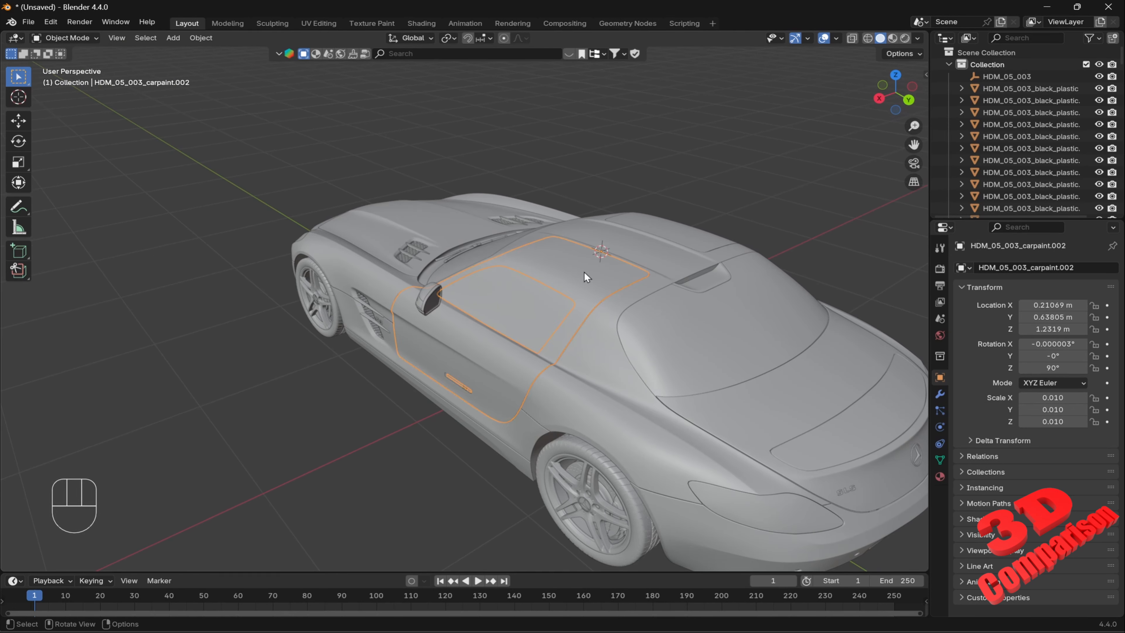
key("r")
key("y")
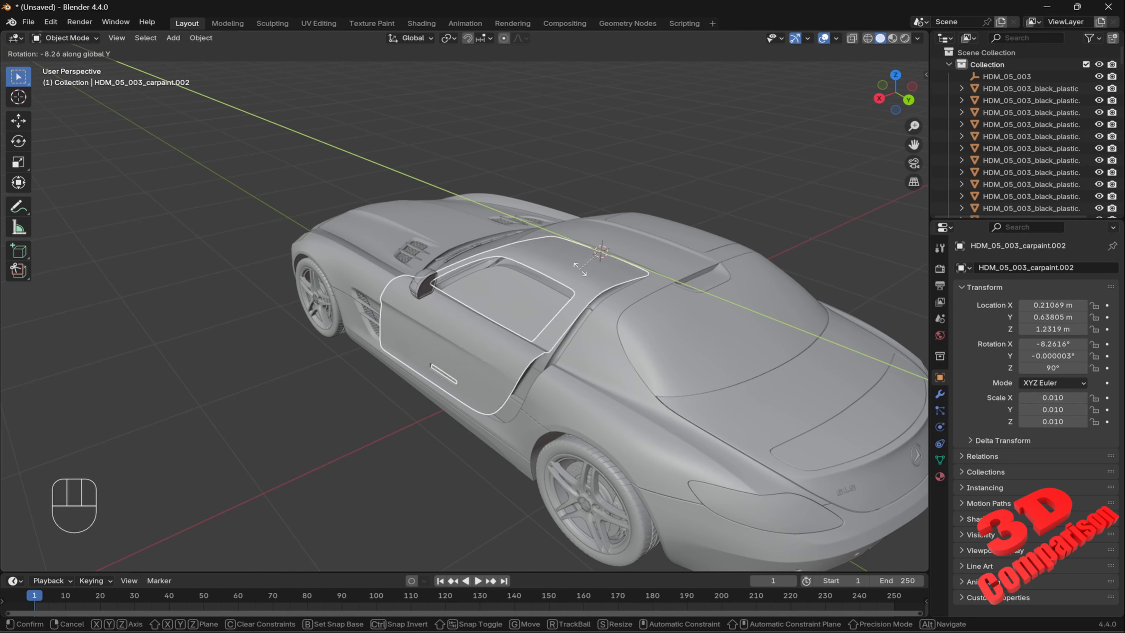
key("Escape")
- Parent the left door window to the left door panel using Object (Keep Transform)
scroll(538, 310, "up", 3)
left_click(581, 382)
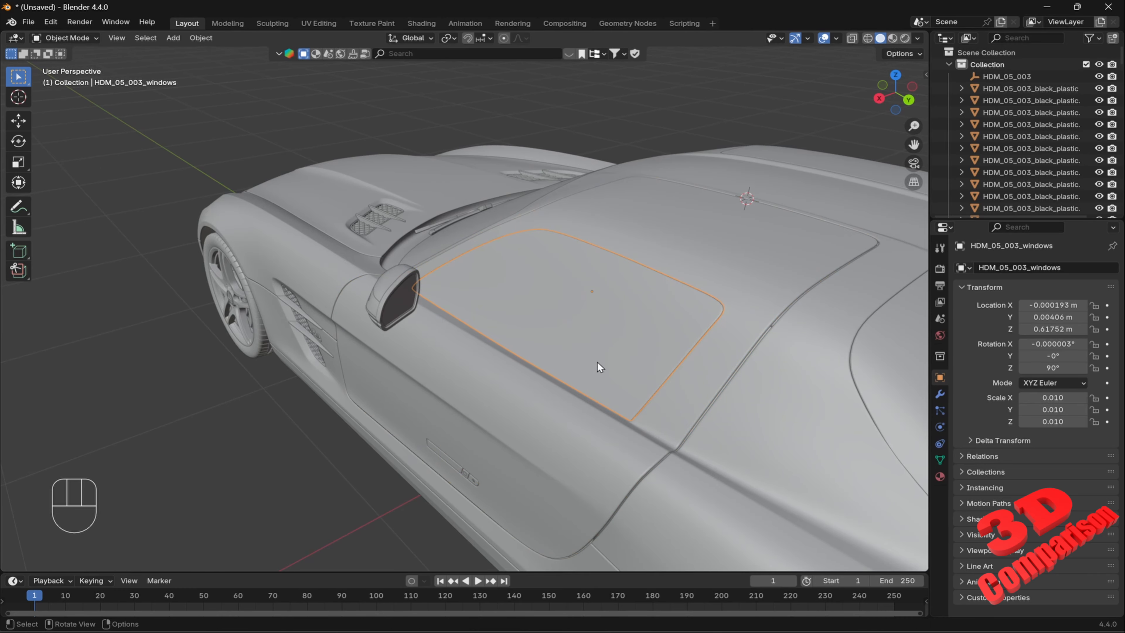
middle_click_drag(598, 363, 557, 270)
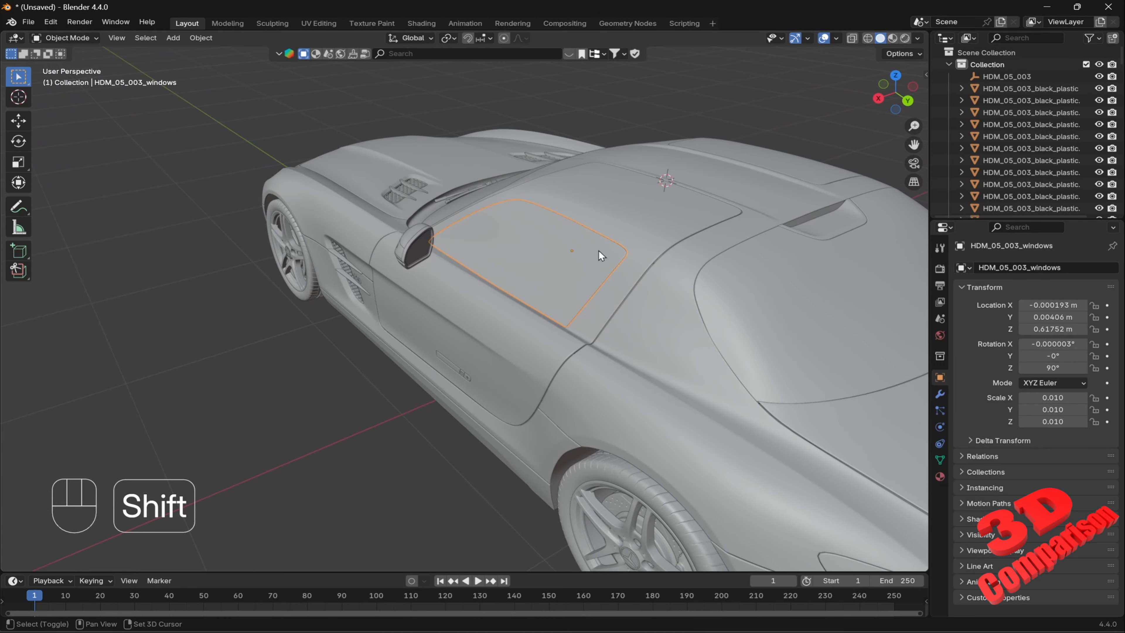
left_click(630, 227, "shift")
key("ctrl+p")
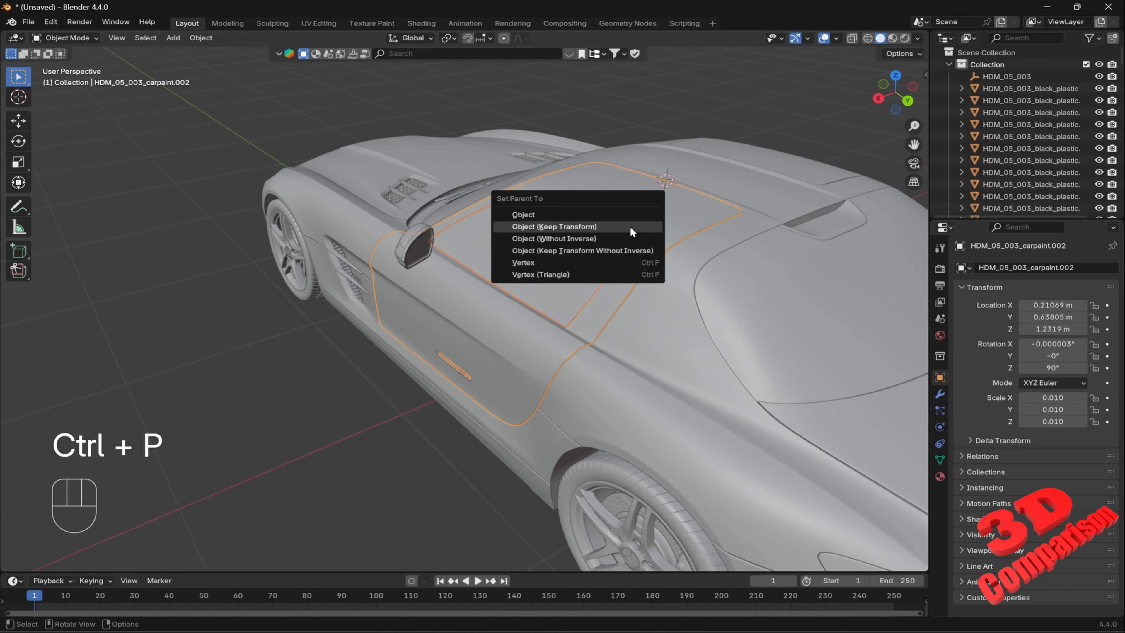
left_click(630, 226)
- Test-rotate the left door with its mirror and window around the global Y axis, cancel, and clear the selection
key("r")
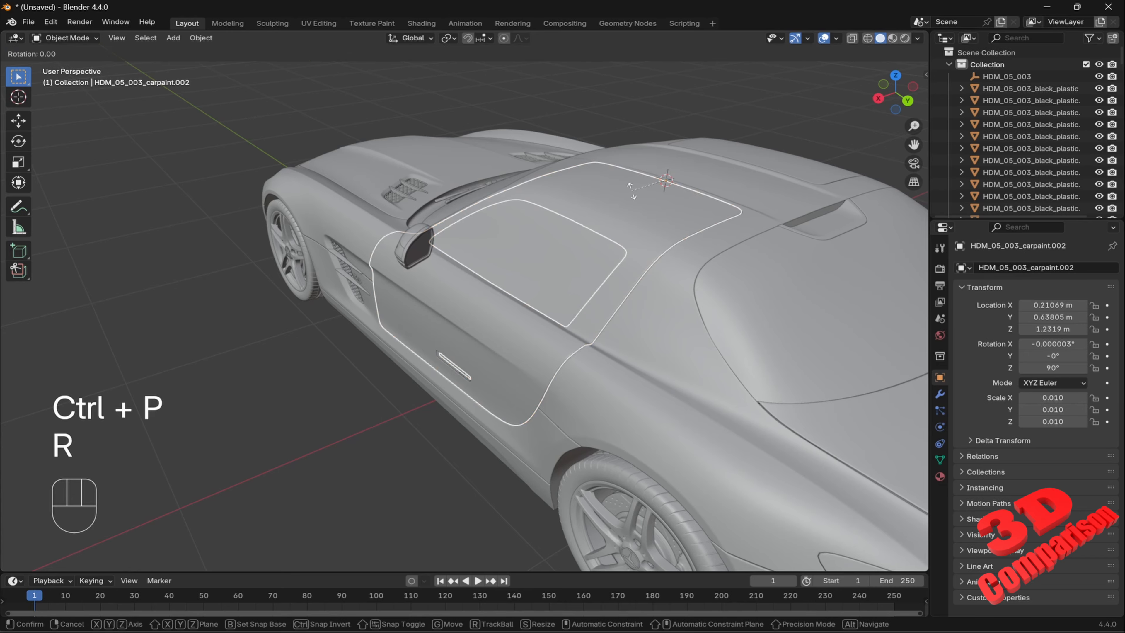
key("y")
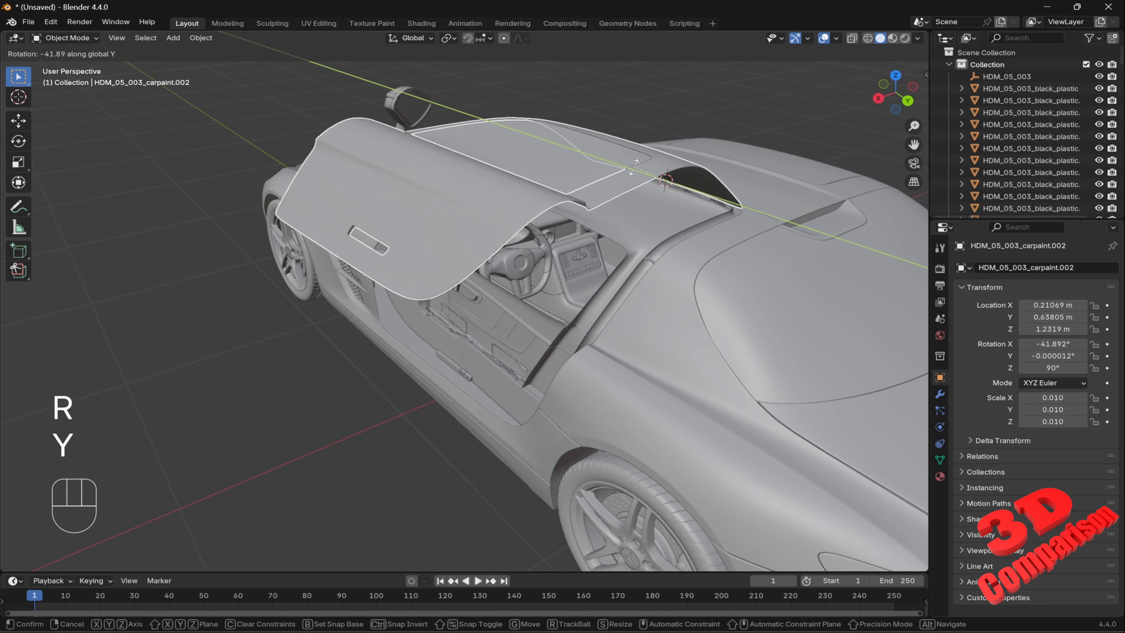
key("Escape")
left_click(688, 133)
- Swing the left door open around the global Y axis from a front side view, inspect it, and undo the rotation
middle_click_drag(601, 217, 439, 170)
left_click(440, 172)
key("r")
key("y")
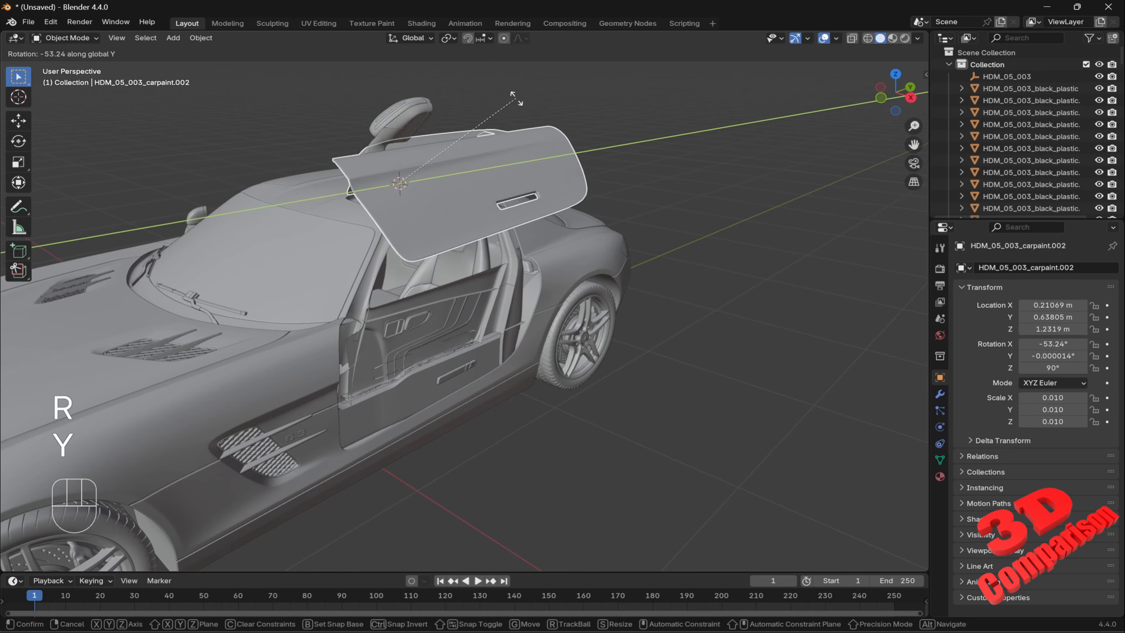
left_click(508, 67)
middle_click_drag(493, 208, 441, 269)
key("ctrl+z")
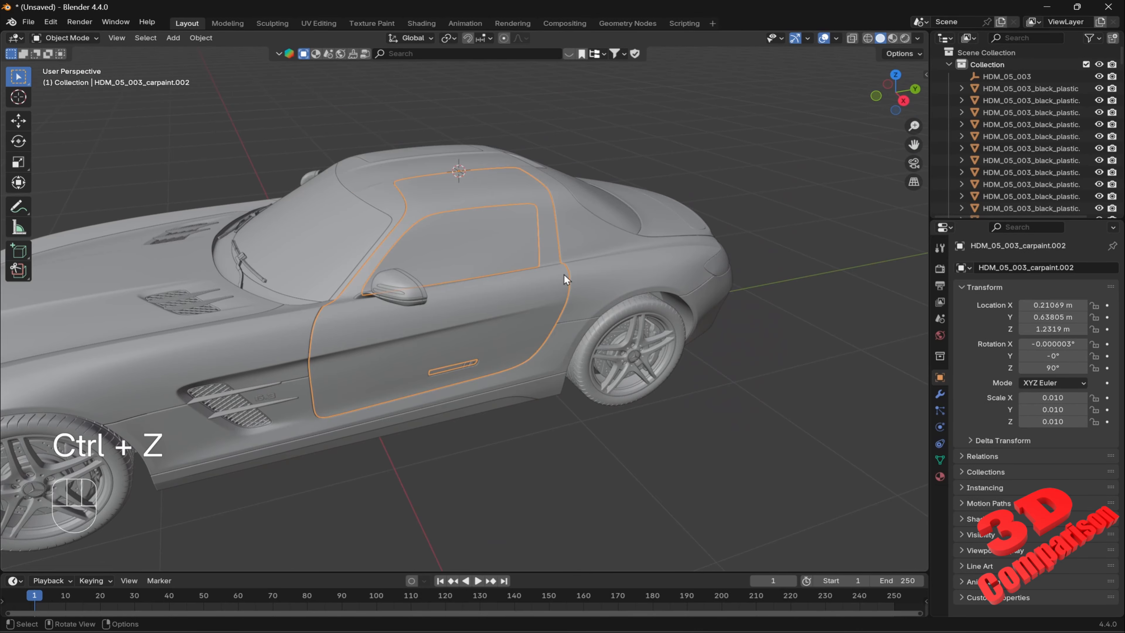
middle_click_drag(565, 279, 502, 250)
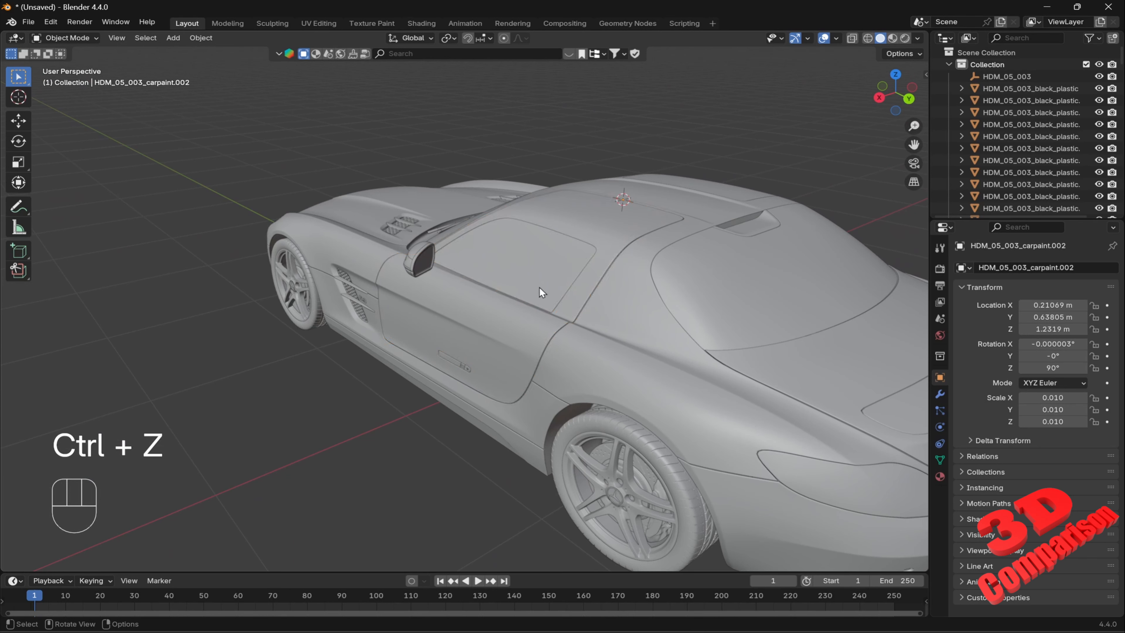
- Hide the left door window to give access to the steering wheel and interior
left_click(530, 256)
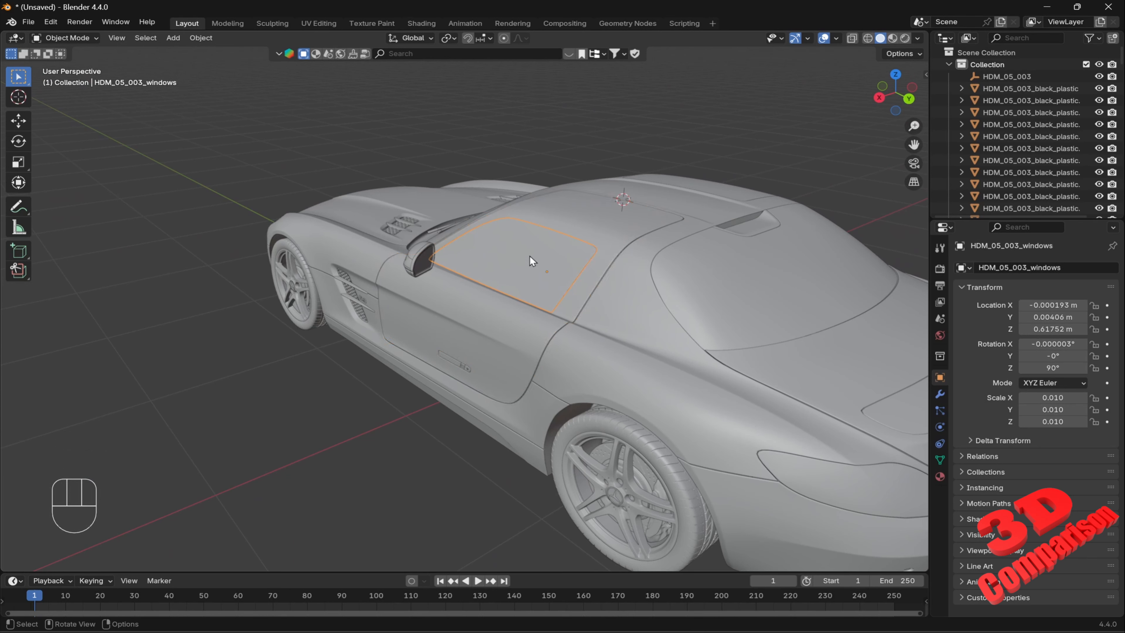
key("h")
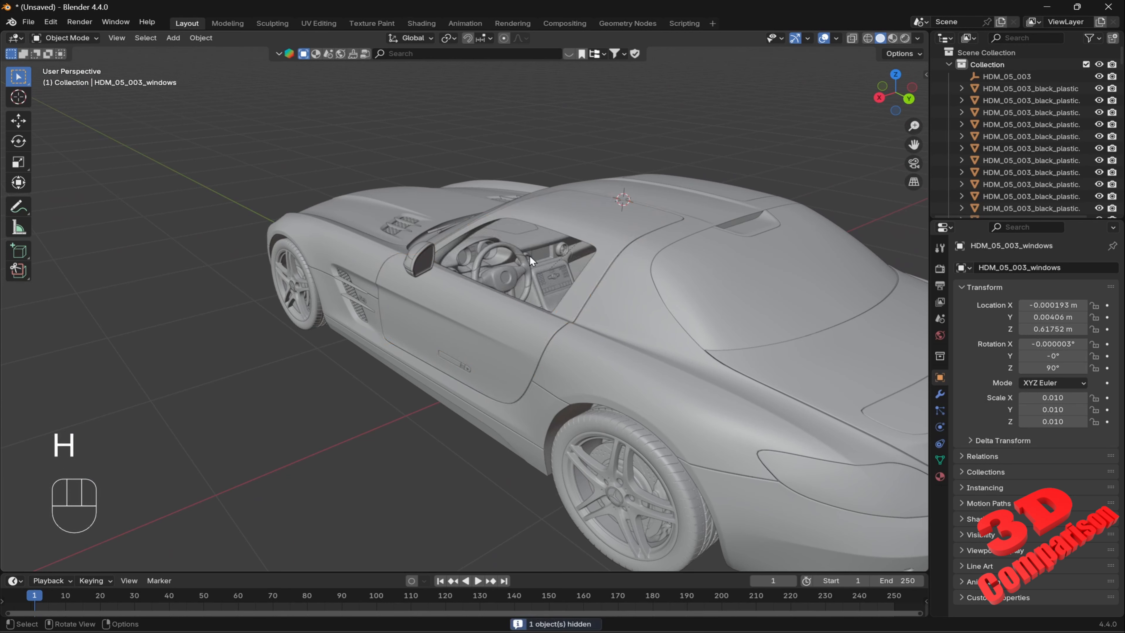
scroll(544, 266, "up", 4)
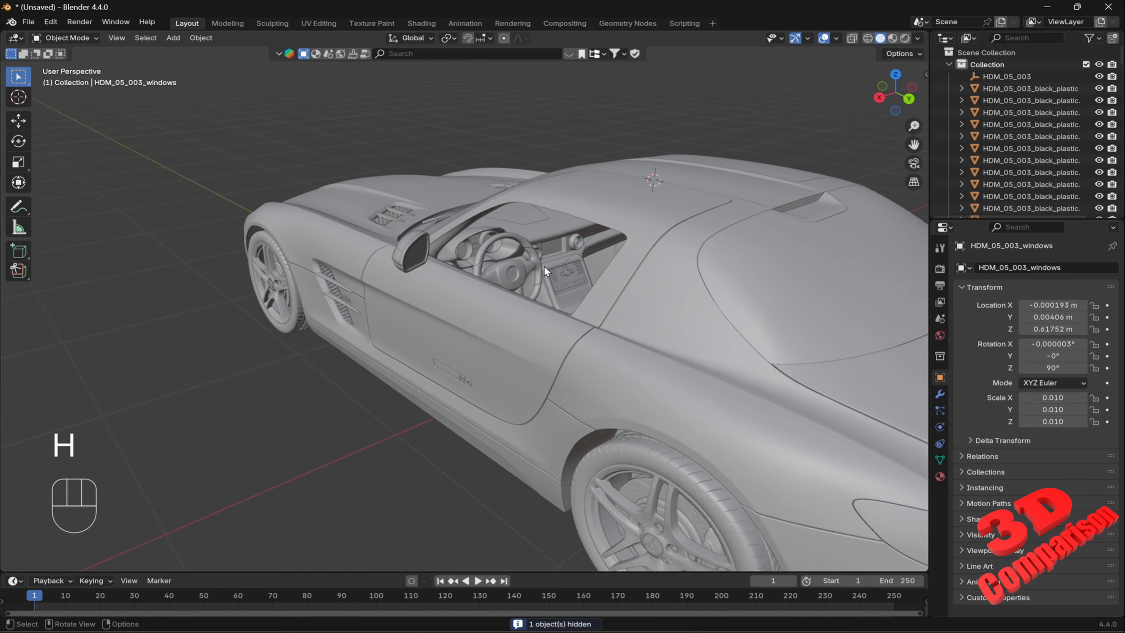
middle_click_drag(593, 263, 577, 356, "shift")
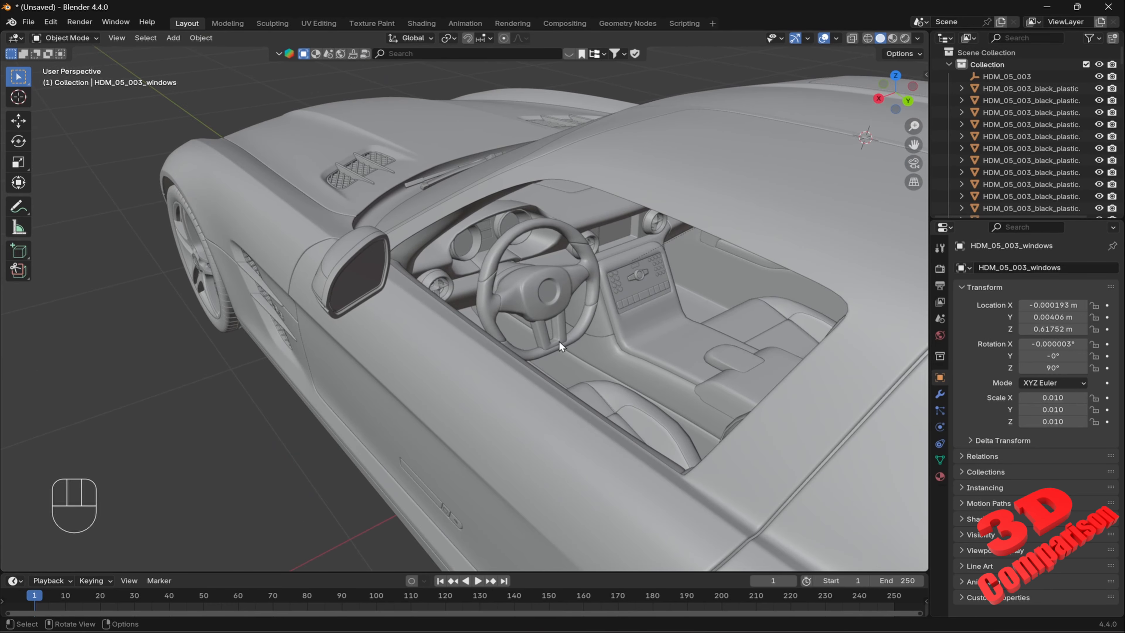
- Frame the steering wheel's silver lower spokes from inside the cabin, inspect the driver's door area, and clear the selection
left_click(553, 347)
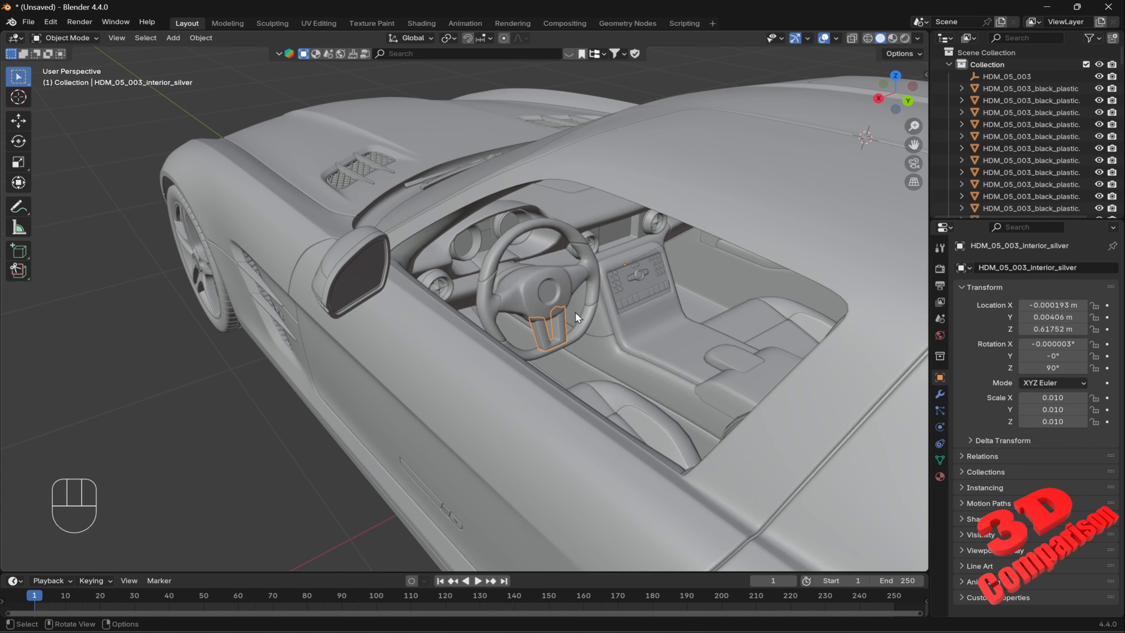
key("KP_Decimal")
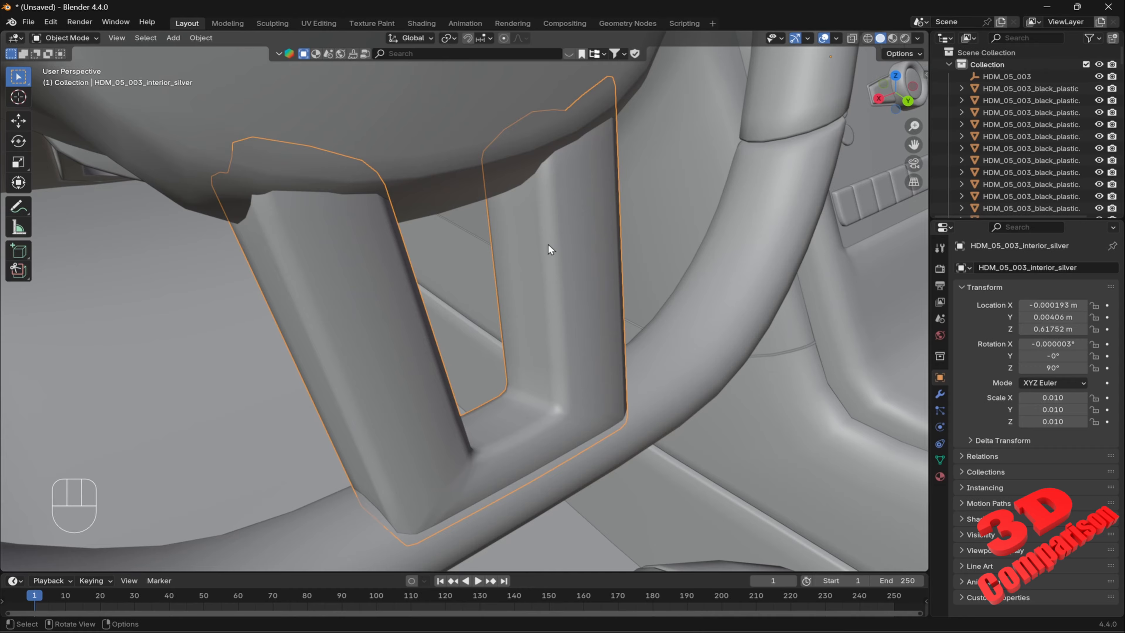
middle_click_drag(636, 314, 592, 361)
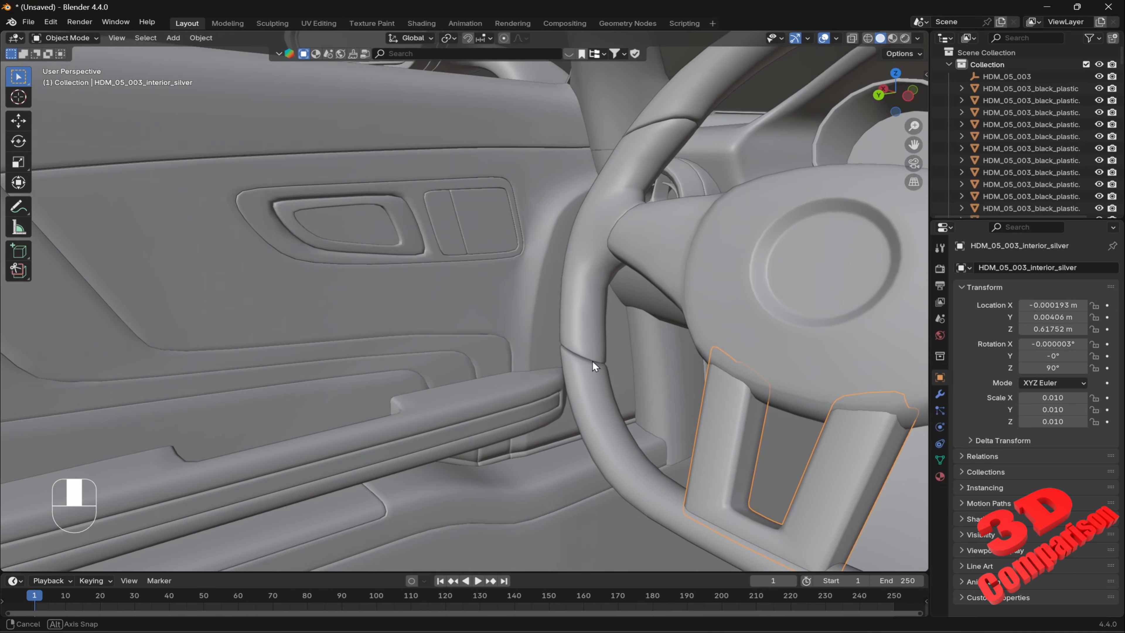
scroll(592, 361, "down", 3)
middle_click_drag(528, 314, 540, 363, "shift")
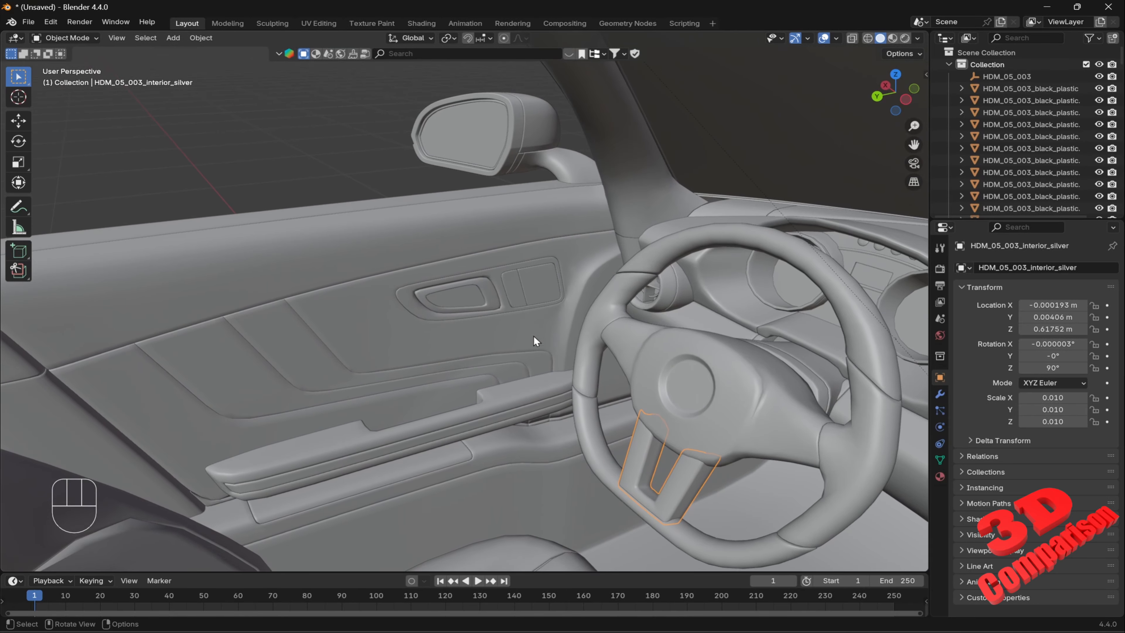
left_click(290, 150)
scroll(293, 158, "down", 2)
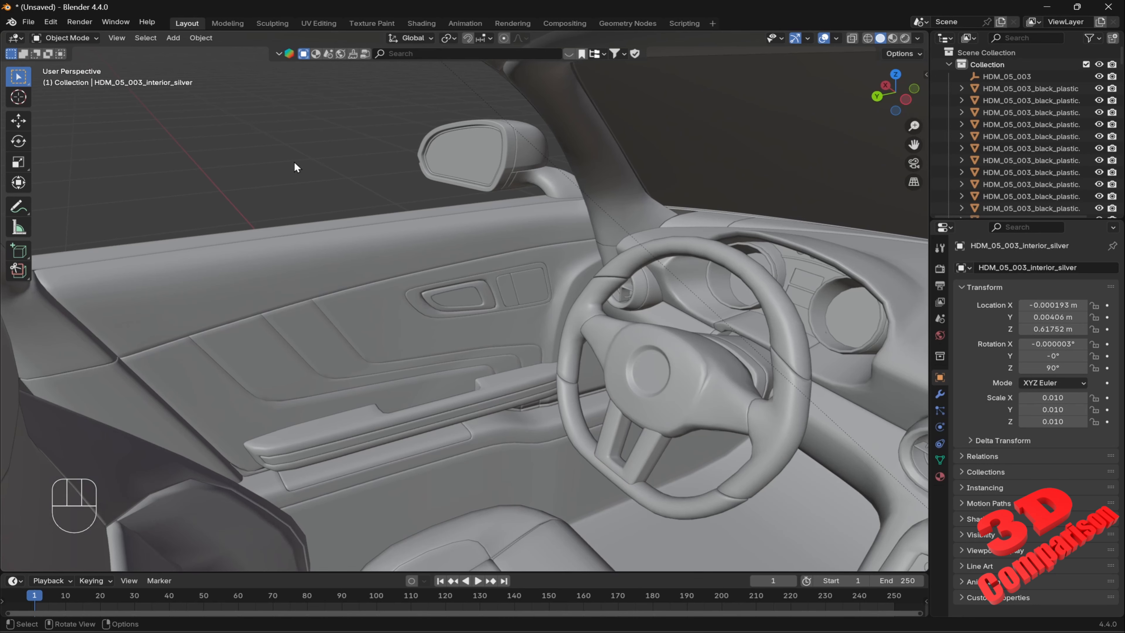
- Box-select the left door area from inside the cabin, including the door's trim, handle and mirror parts
scroll(294, 162, "up", 1)
scroll(336, 188, "down", 1)
middle_click_drag(350, 189, 256, 173)
left_click_drag(84, 119, 660, 450)
scroll(512, 350, "down", 5)
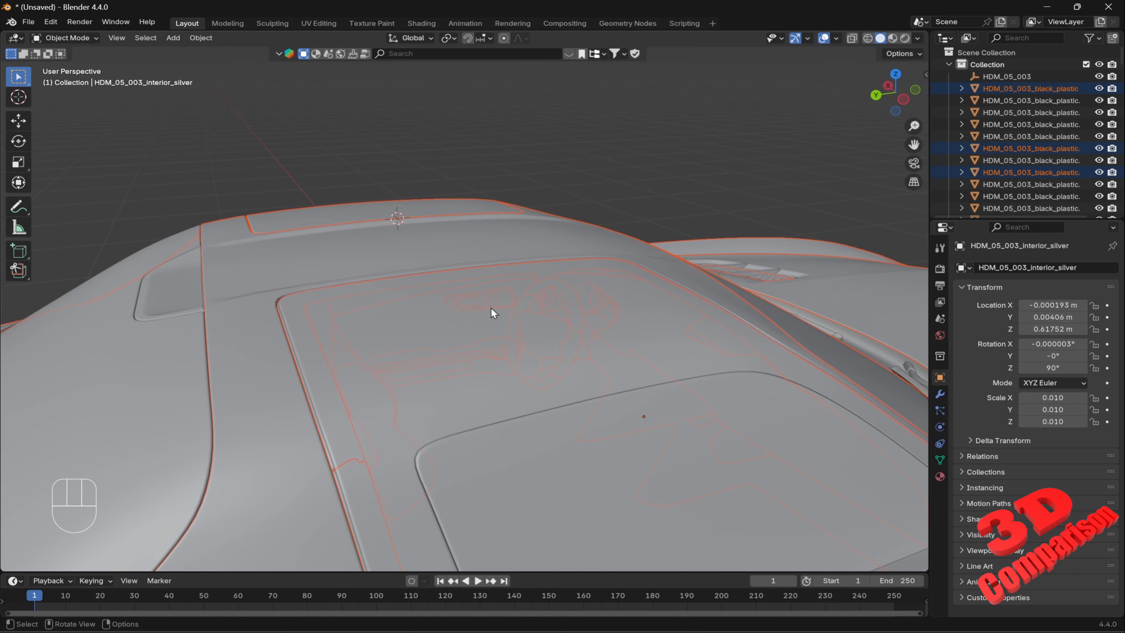
scroll(492, 310, "down", 4)
middle_click_drag(493, 306, 619, 141)
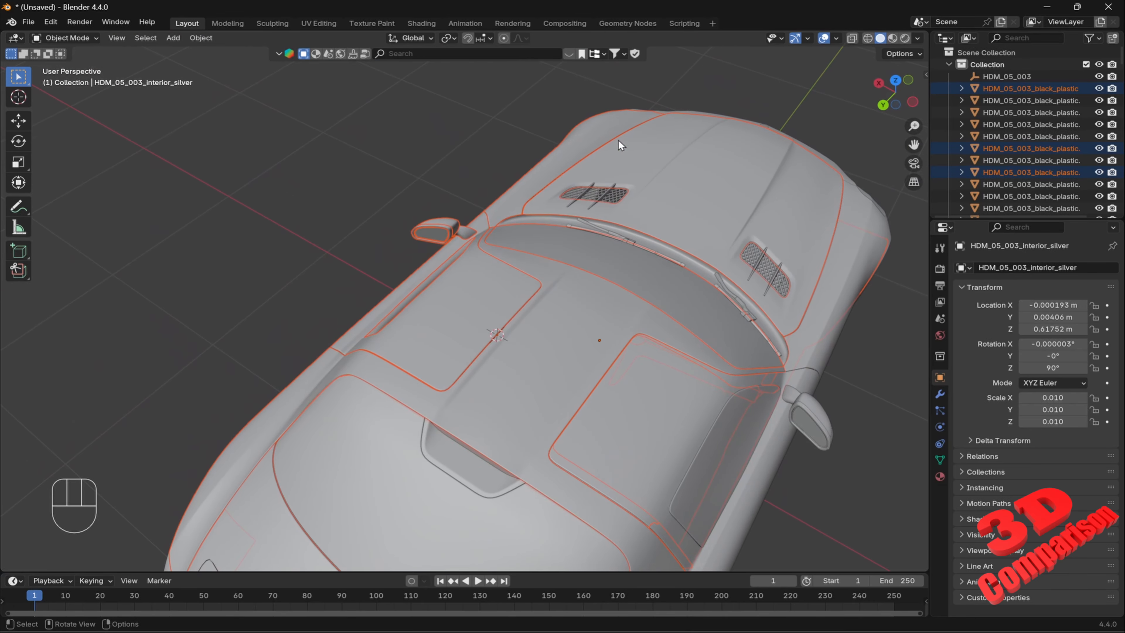
- Remove the hood, windshield area, right door and rear window parts from the selection
left_click(640, 130, "ctrl")
left_click_drag(728, 239, 704, 288, "ctrl")
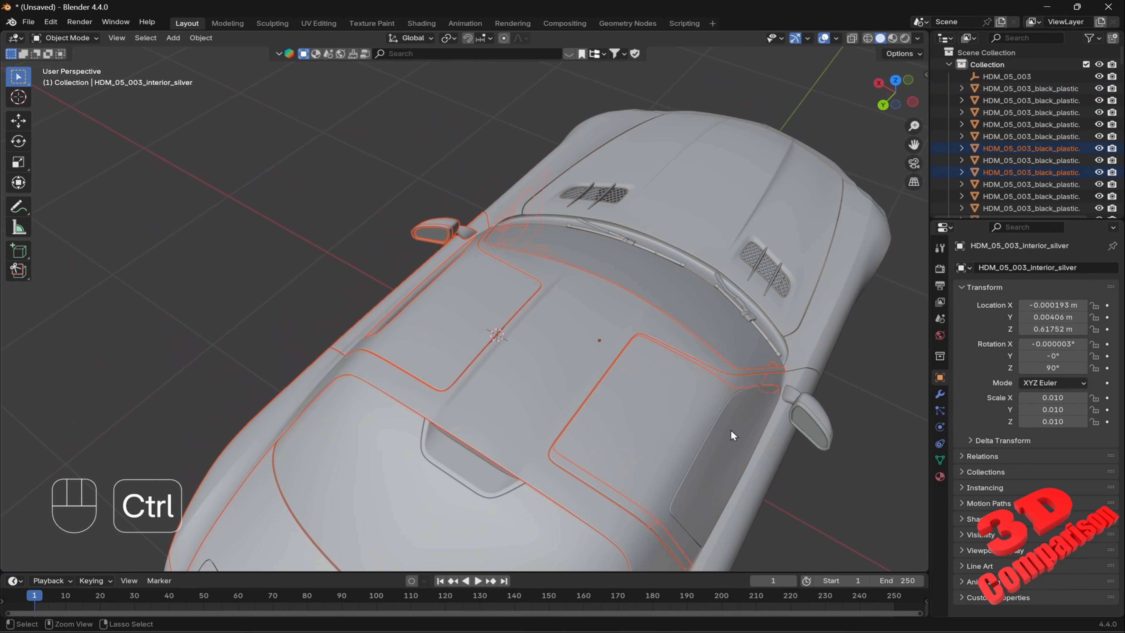
left_click_drag(741, 332, 795, 434, "ctrl")
middle_click_drag(656, 417, 713, 417)
left_click(714, 398, "ctrl")
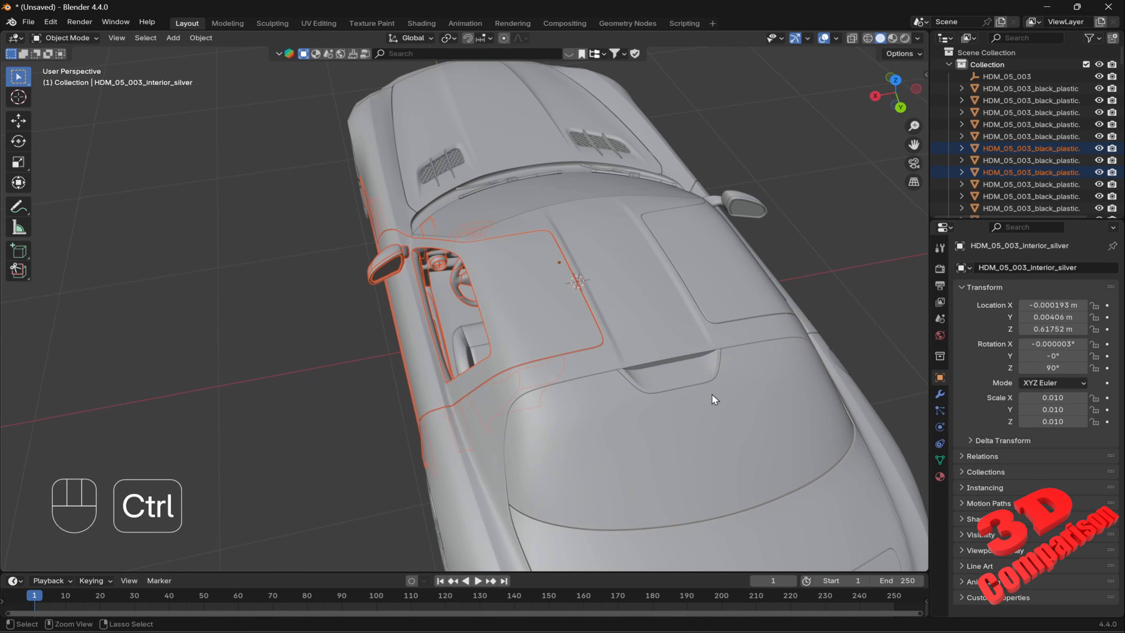
- Remove the front fender vent and the body parts behind and below the left door from the selection
middle_click_drag(519, 466, 652, 511)
left_click_drag(143, 304, 258, 439, "ctrl")
left_click(622, 410, "ctrl")
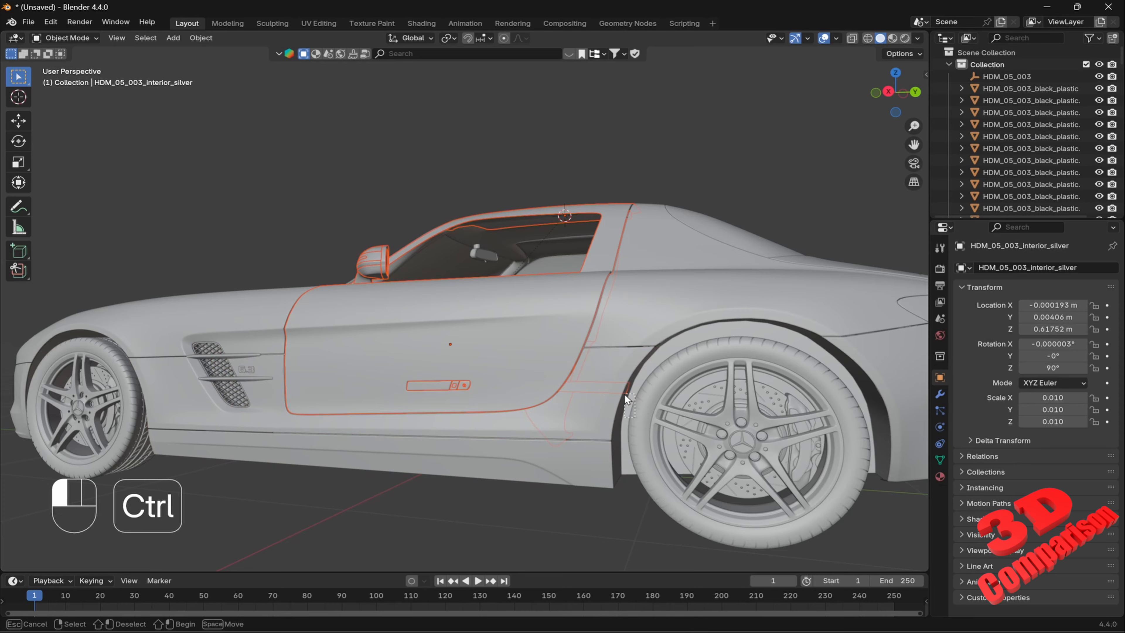
left_click(574, 453, "ctrl")
left_click_drag(603, 341, 603, 311, "ctrl")
- Remove the dashboard air vent and neighbouring driver-side dashboard parts from the selection
middle_click_drag(664, 295, 595, 362)
scroll(413, 261, "up", 6)
left_click_drag(530, 337, 428, 146, "ctrl")
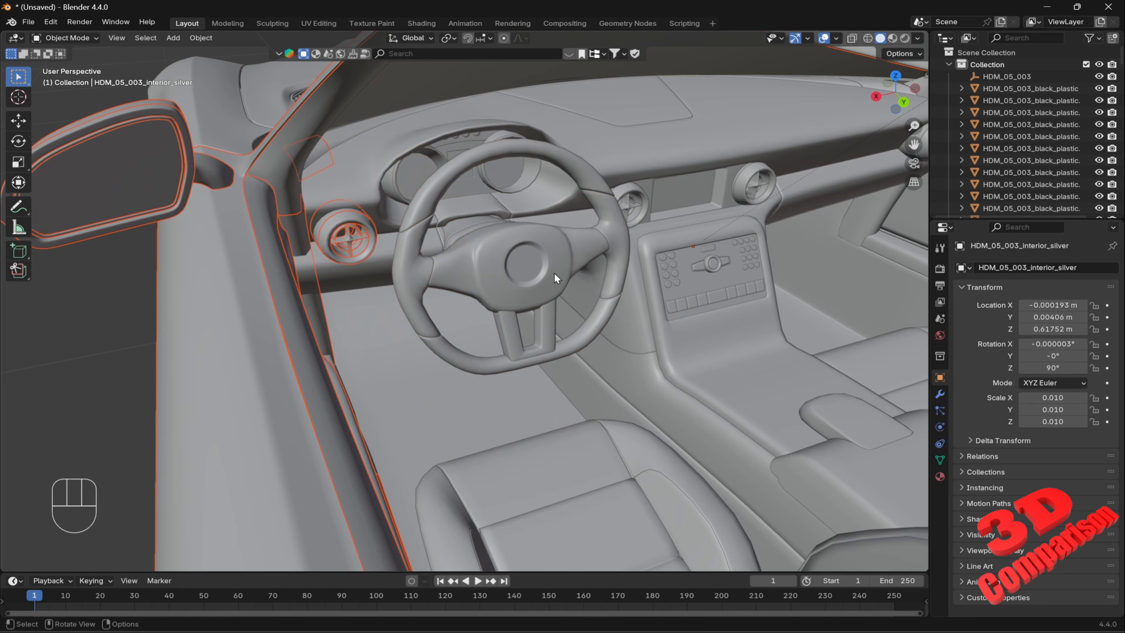
middle_click_drag(554, 273, 479, 275)
left_click_drag(481, 280, 395, 178, "ctrl")
middle_click_drag(491, 274, 390, 285)
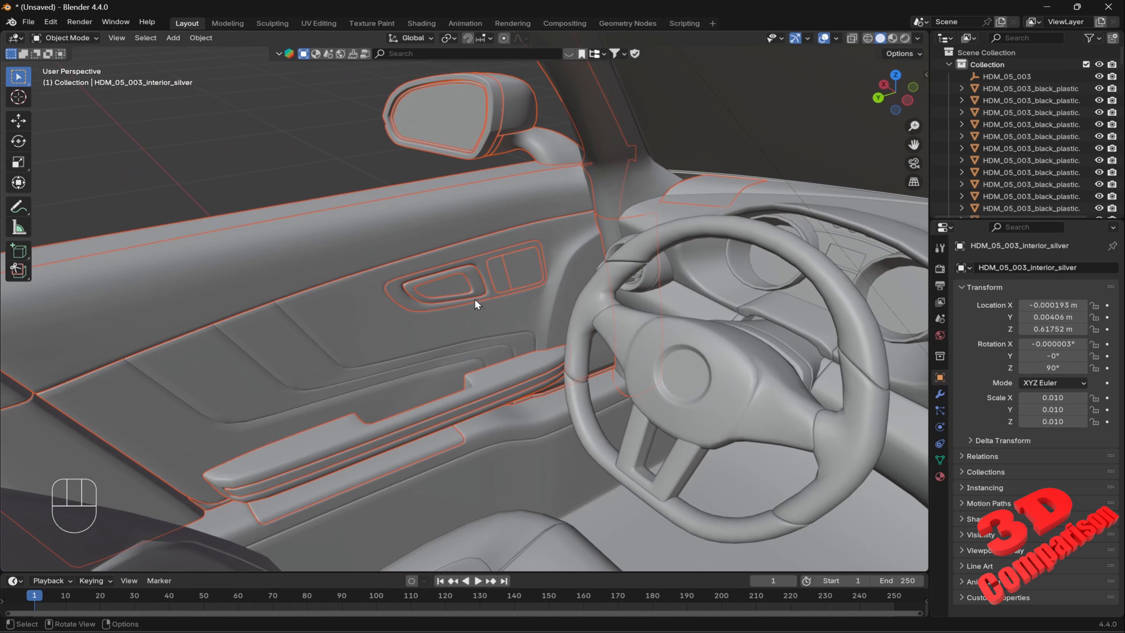
- Test-move the selected door parts and remove the stray piece on top of the dashboard from the selection
key("g")
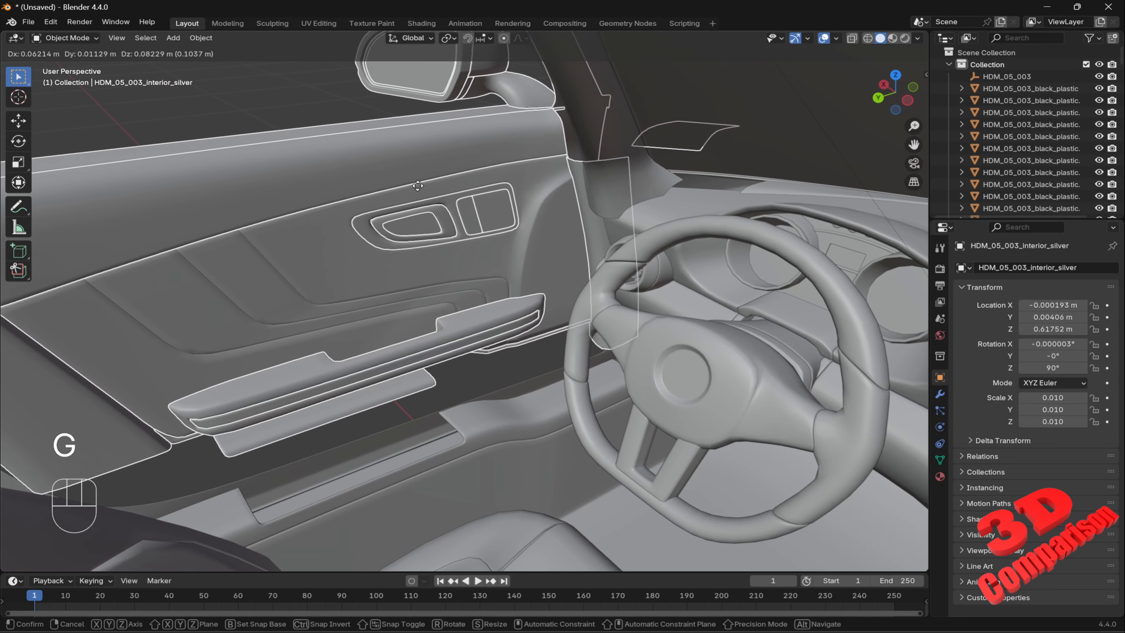
key("Escape")
left_click(733, 186, "ctrl")
key("g")
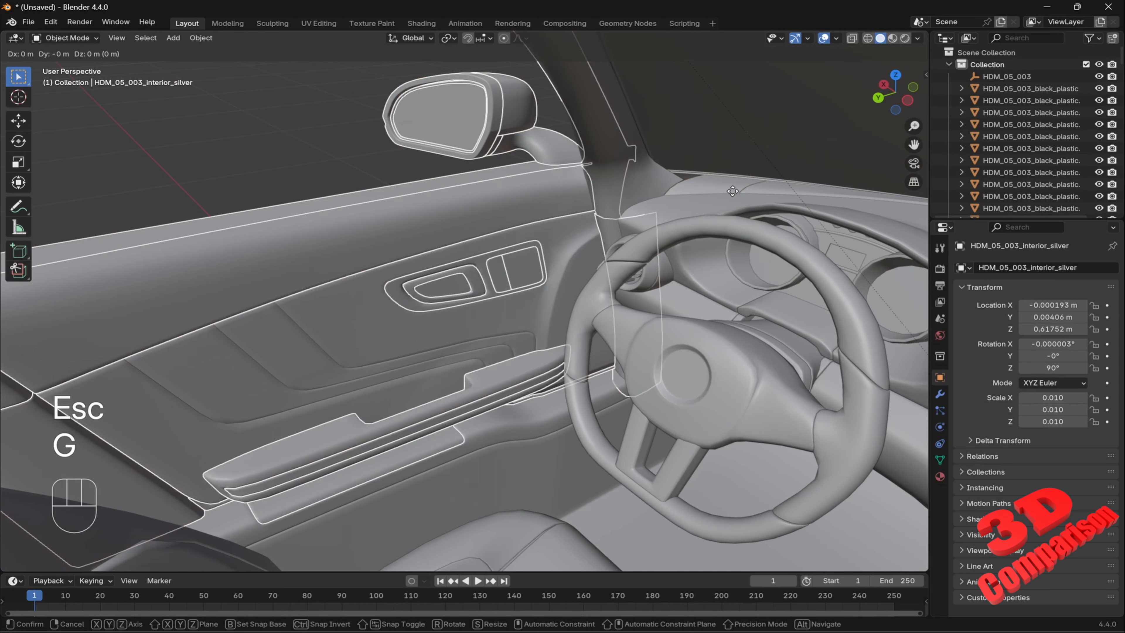
key("Escape")
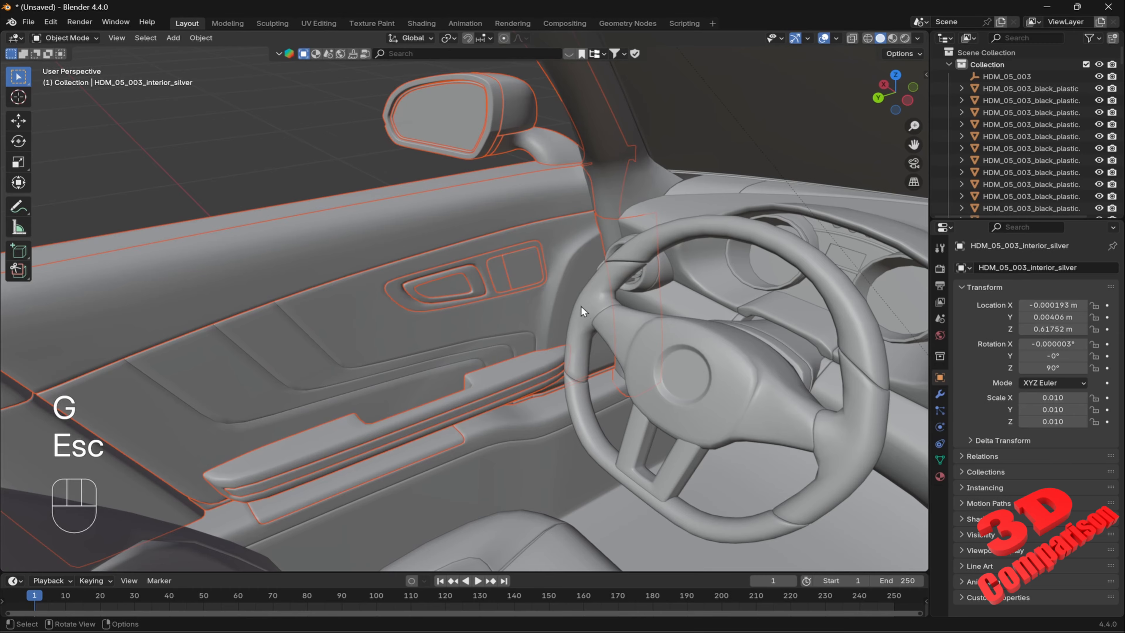
- Remove the sill trim below the door armrest from the selection and test-move the remaining door parts
middle_click_drag(581, 307, 523, 323)
left_click_drag(504, 455, 472, 431, "ctrl")
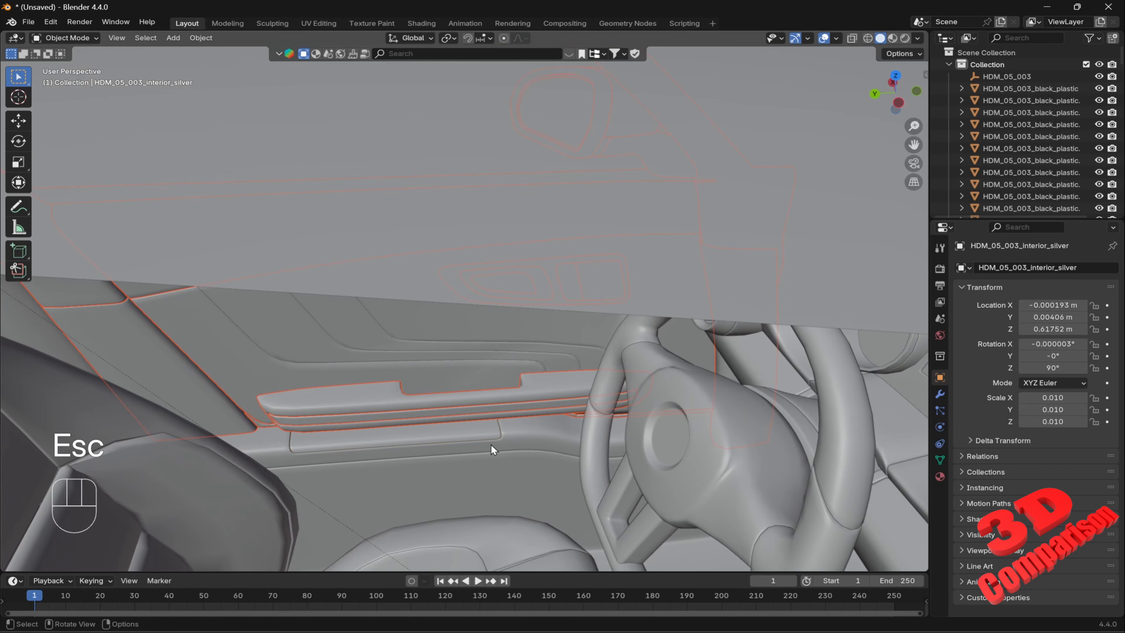
middle_click_drag(493, 449, 231, 371)
mouse_move(328, 325)
middle_mouse_down()
mouse_move(274, 287)
mouse_move(337, 310)
middle_mouse_up()
key("g")
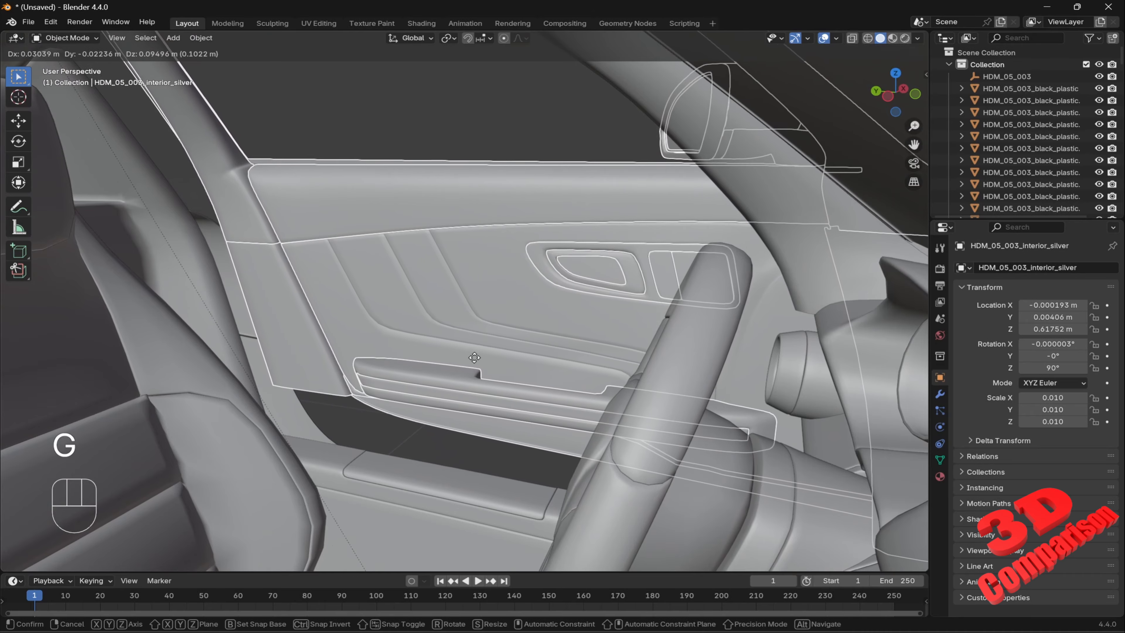
key("Escape")
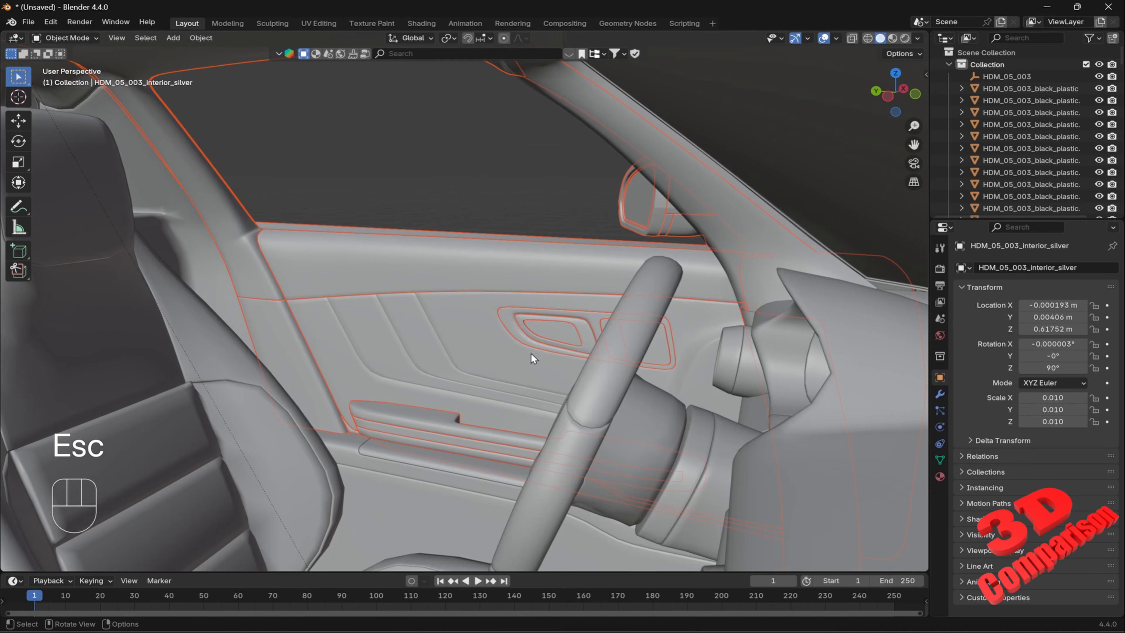
- Test-move the selected left door parts from two driver-side views and cancel each move
middle_click_drag(531, 353, 624, 369)
key("g")
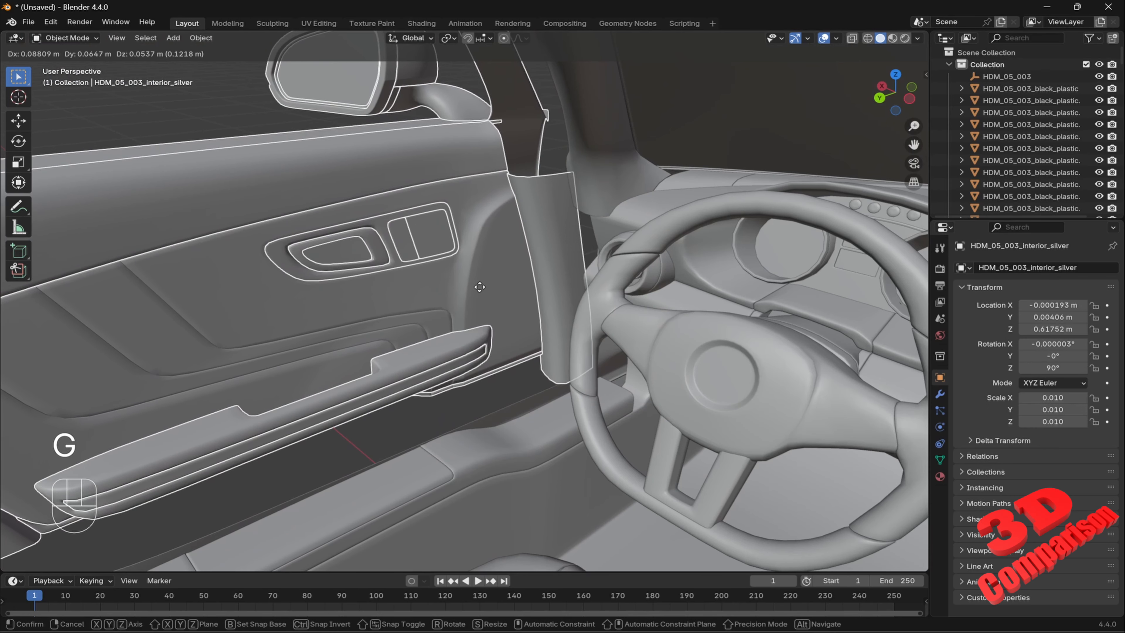
key("Escape")
middle_click_drag(487, 293, 546, 185)
key("g")
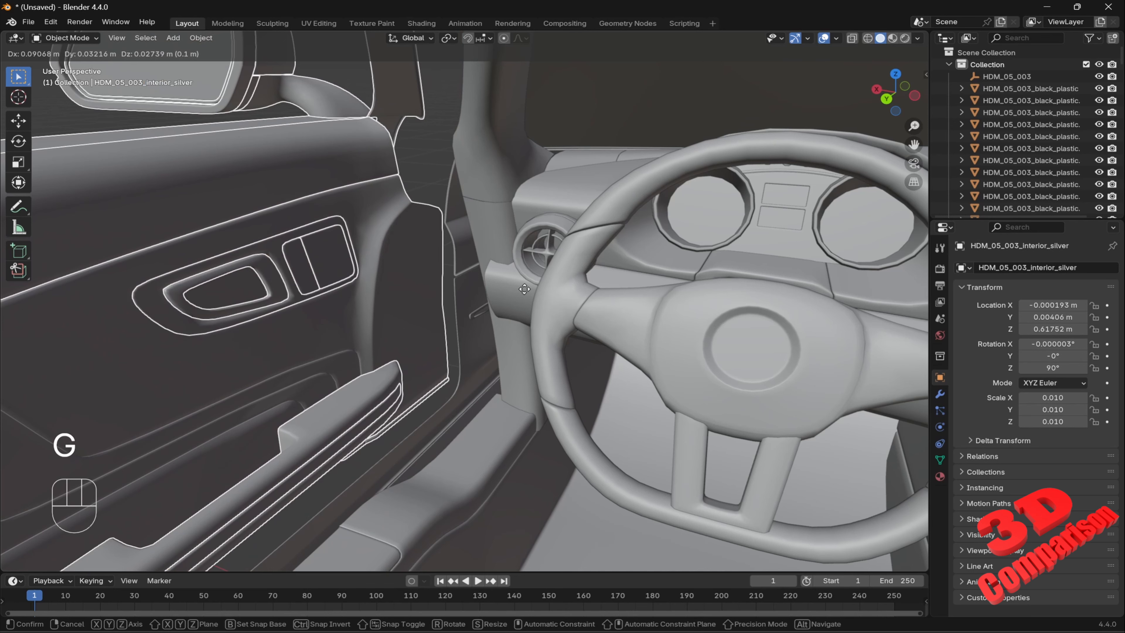
key("Escape")
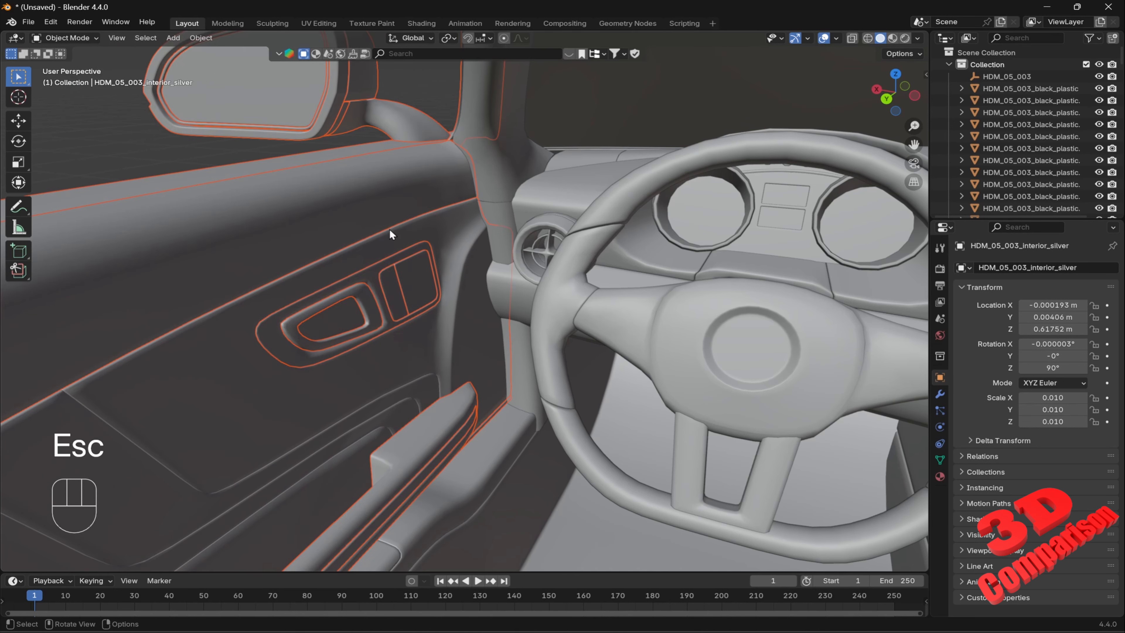
- Make the outer left door panel the active object while keeping all the left door parts selected
middle_click_drag(541, 338, 511, 348)
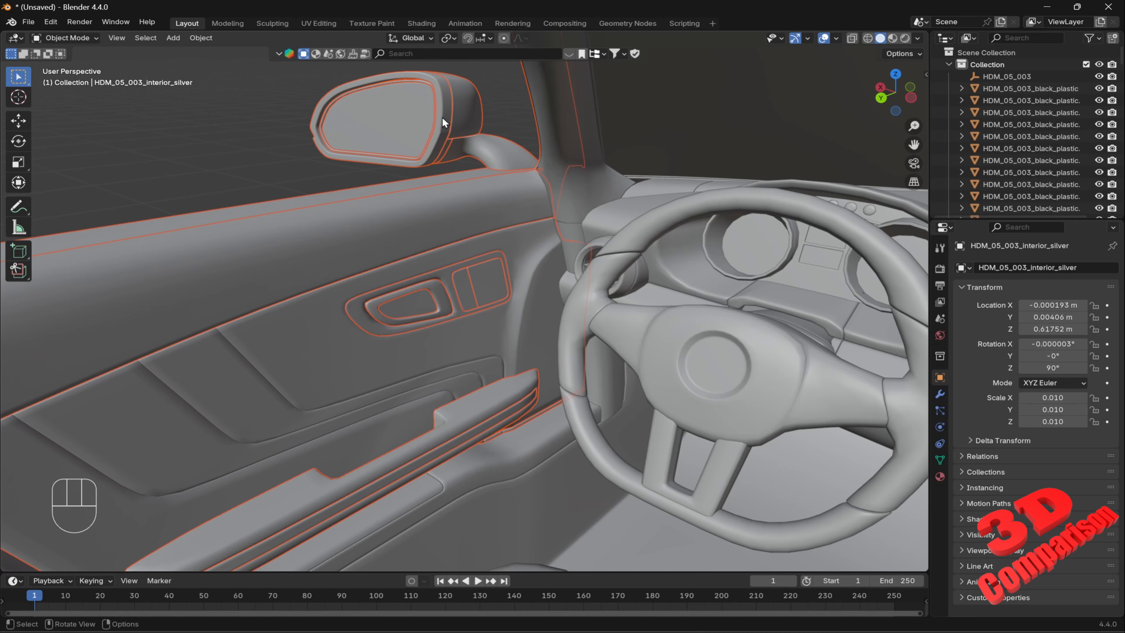
scroll(483, 233, "down", 5)
middle_click_drag(470, 274, 622, 314)
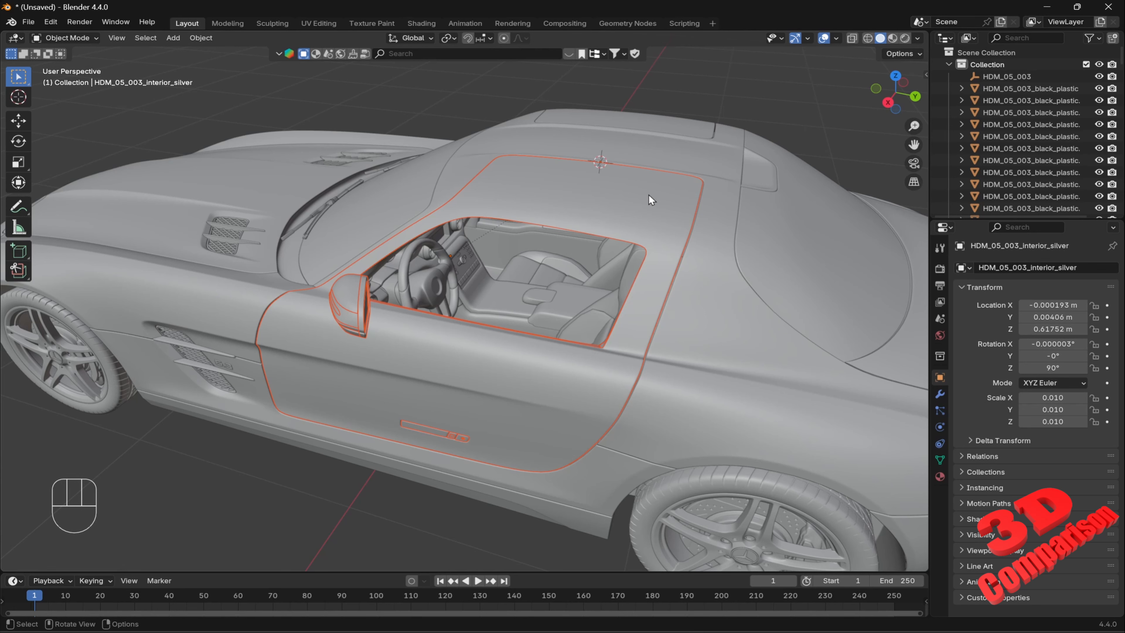
key("shift")
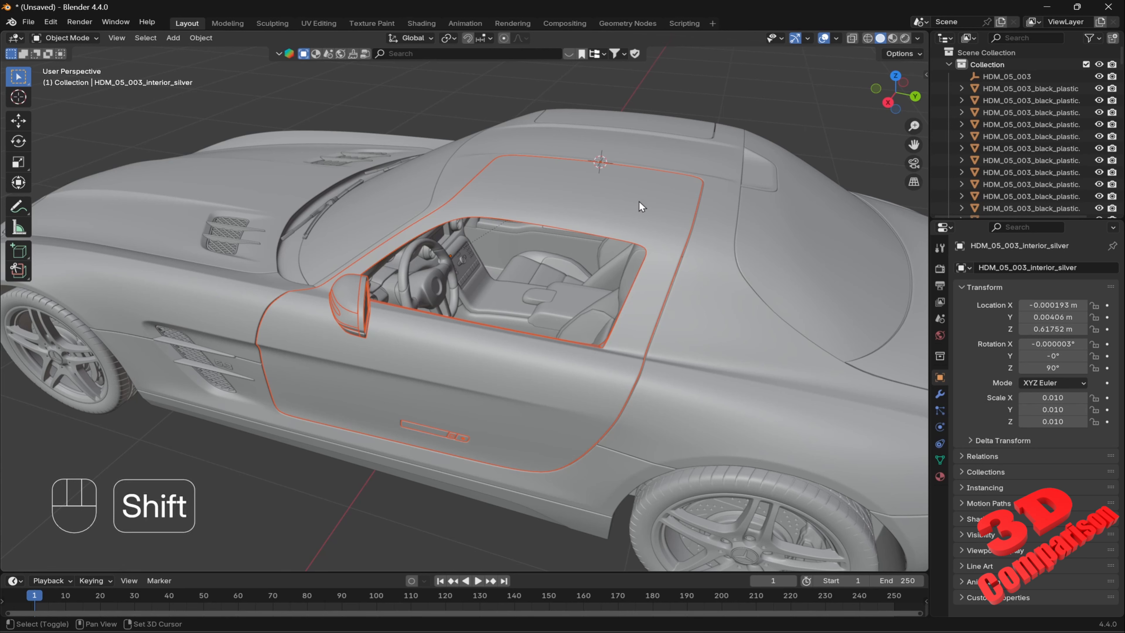
left_click(635, 202, "shift")
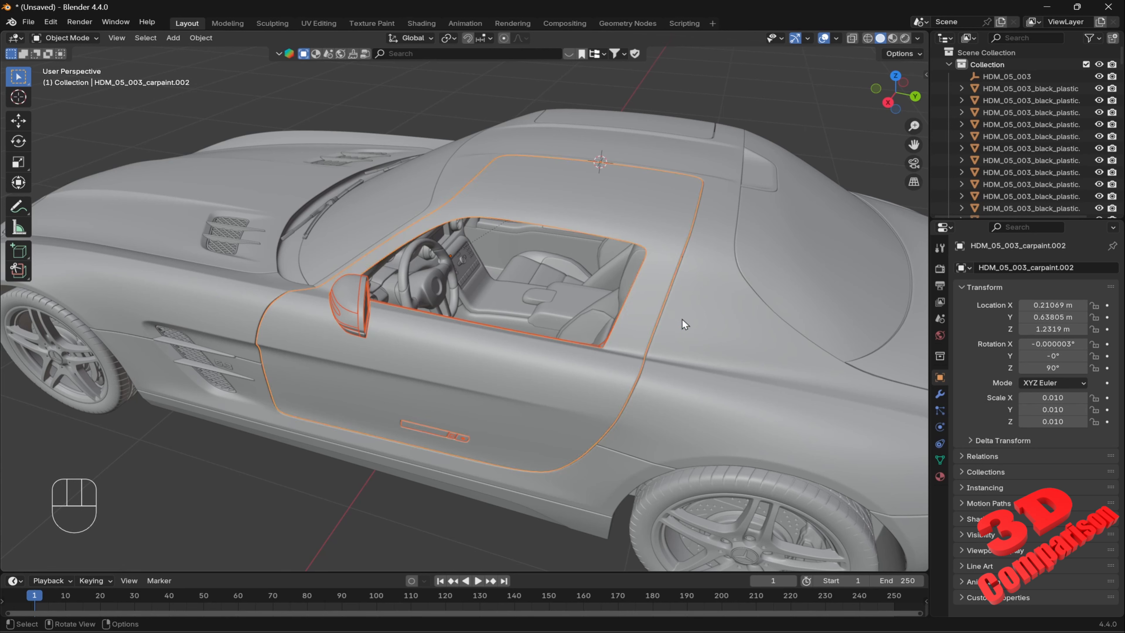
left_click(613, 199, "shift")
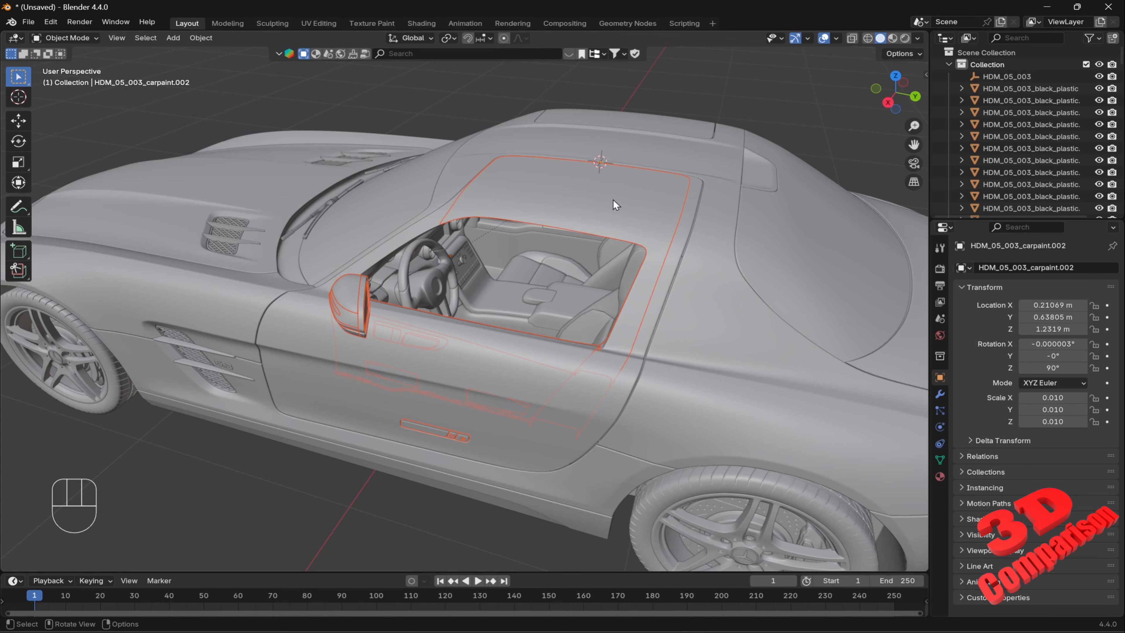
left_click(613, 187, "shift")
mouse_move(690, 244)
middle_mouse_down()
mouse_move(645, 239)
mouse_move(673, 243)
middle_mouse_up()
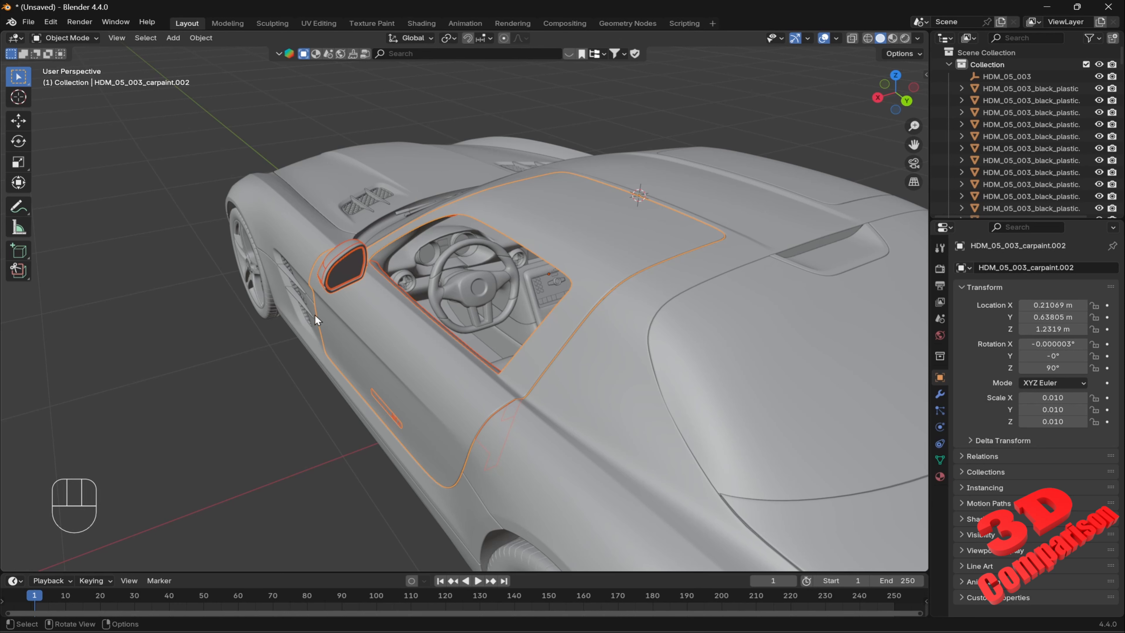
- Parent the selected door parts to the left door panel using Object (Keep Transform) and clear the selection
key("ctrl+p")
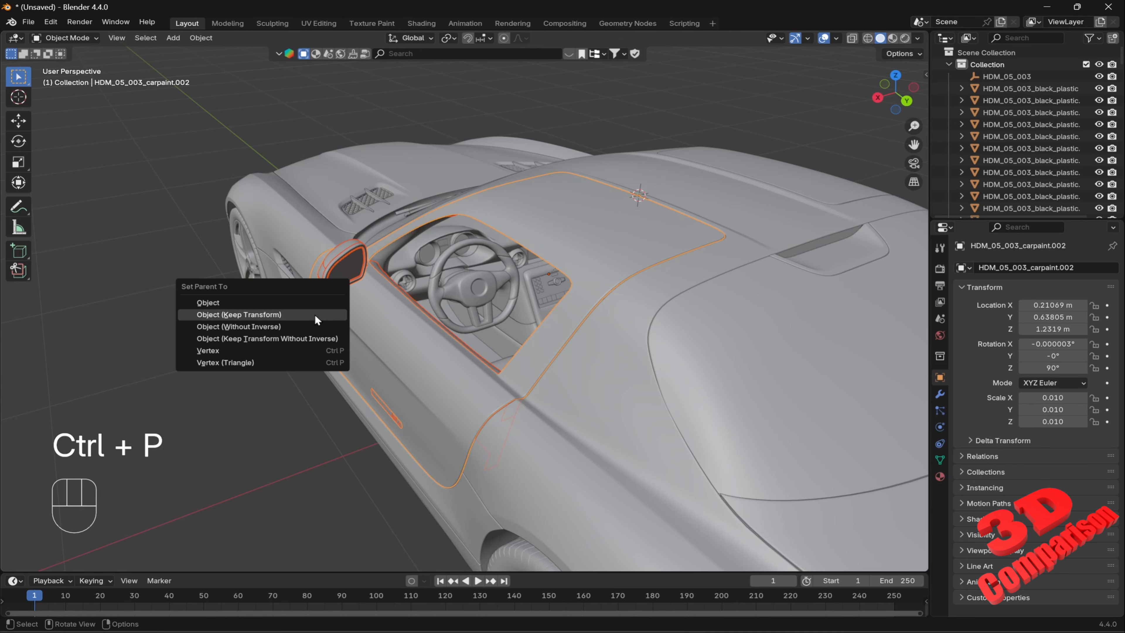
left_click(315, 315)
left_click(230, 387)
- Select the left door panel, test-rotate it with its attached parts around the global Y axis, and cancel
left_click(624, 251)
scroll(621, 255, "down", 2)
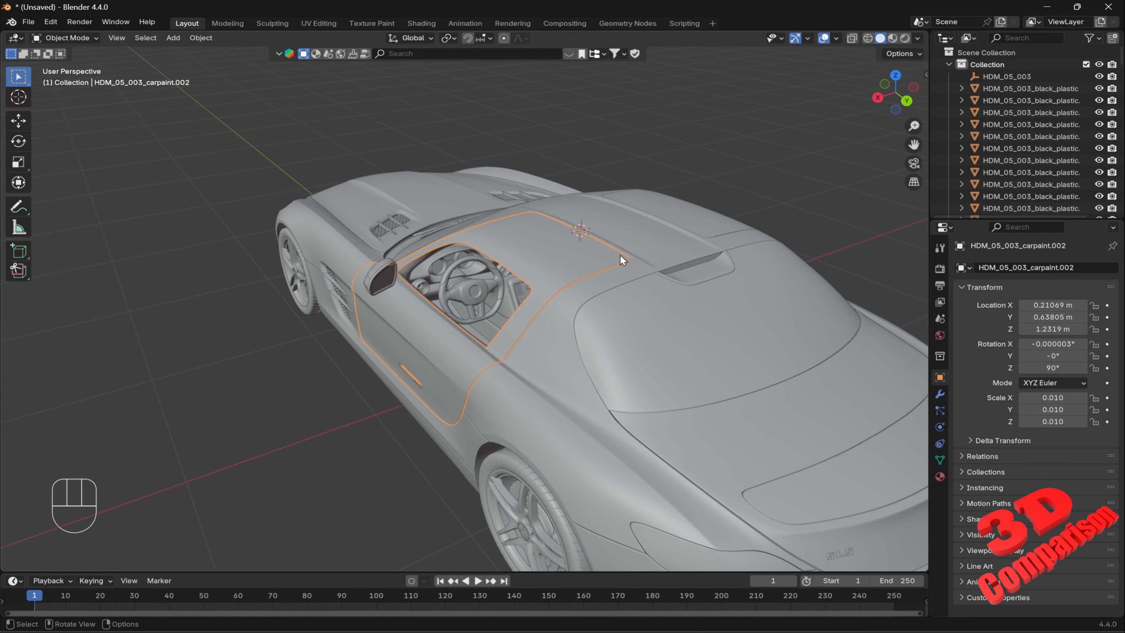
key("r")
key("x")
key("Escape")
key("r")
key("y")
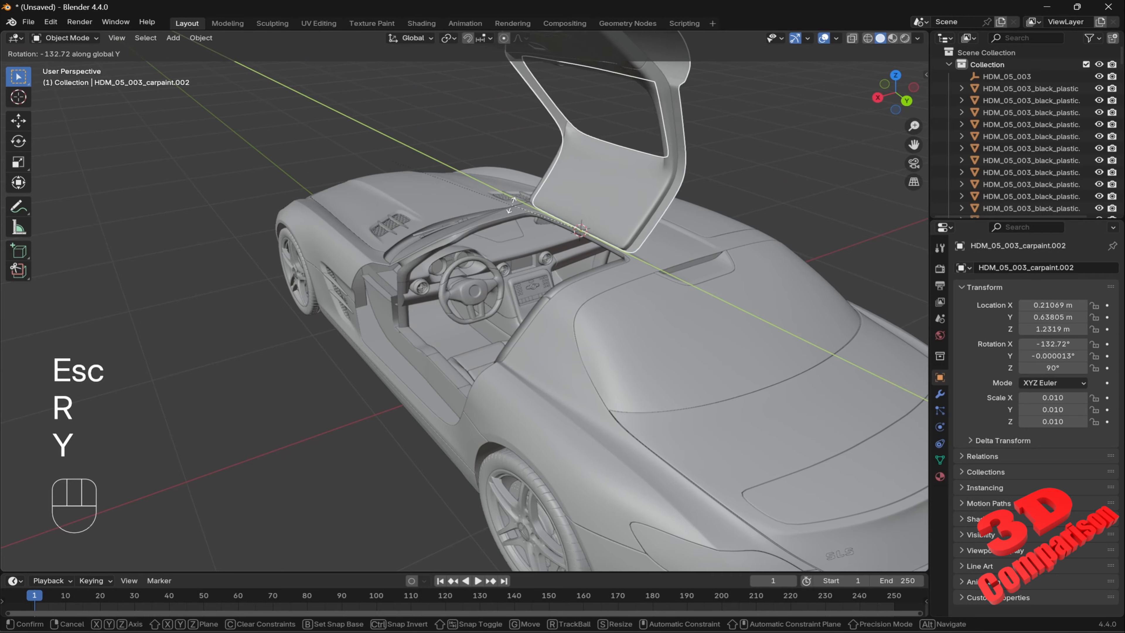
key("Escape")
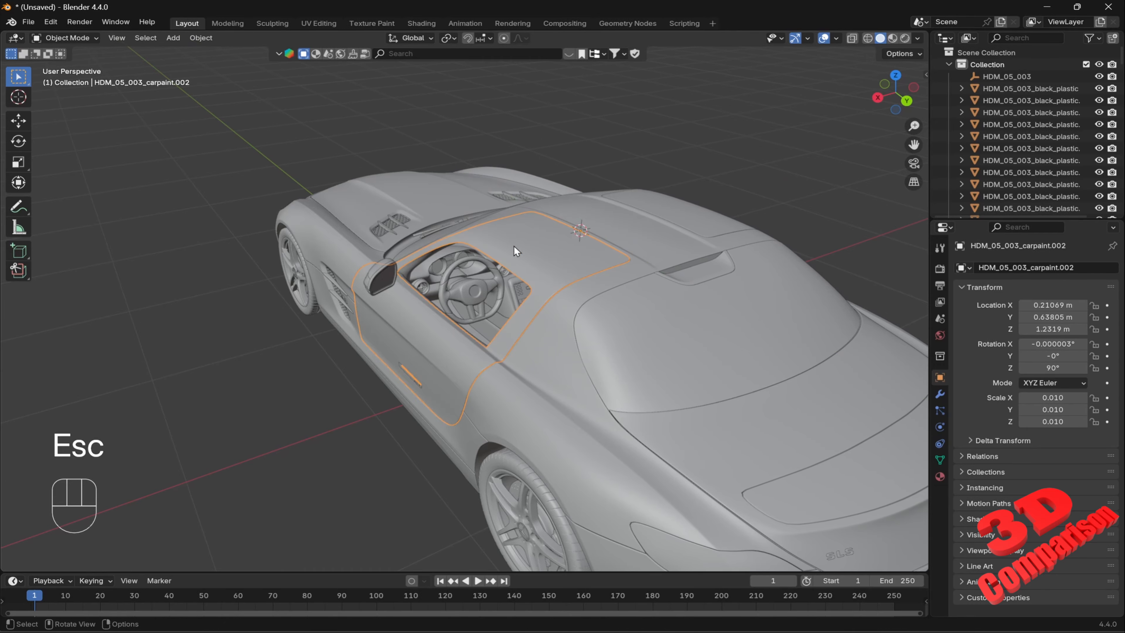
middle_click_drag(514, 246, 438, 233)
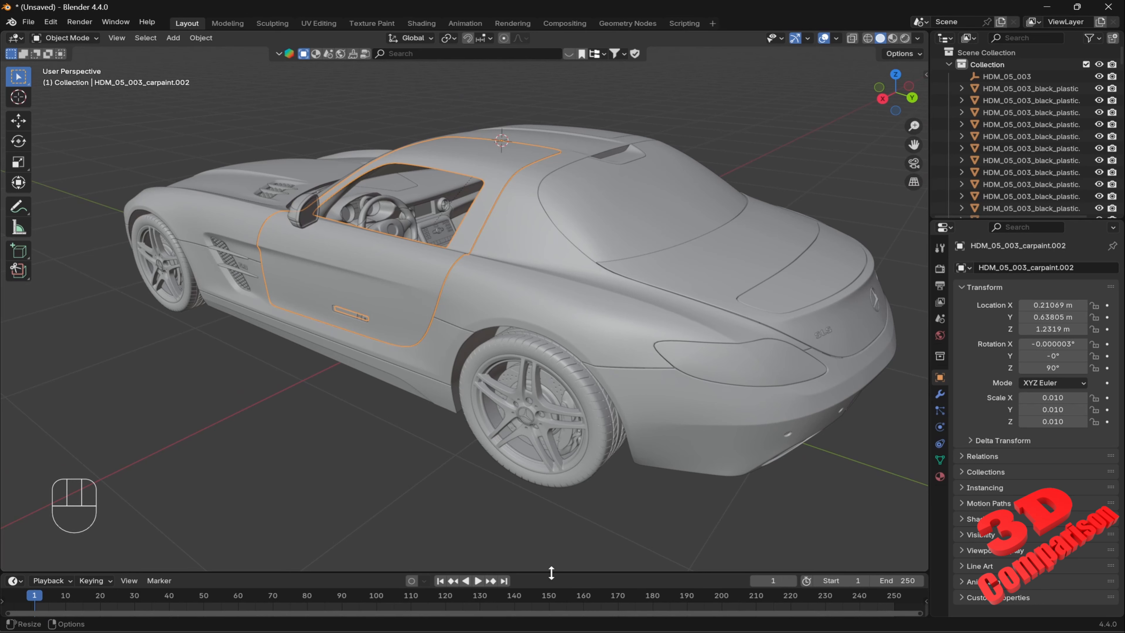
- Enlarge the timeline area and reframe the whole car above it
left_click_drag(553, 572, 556, 523)
left_click_drag(557, 513, 558, 514)
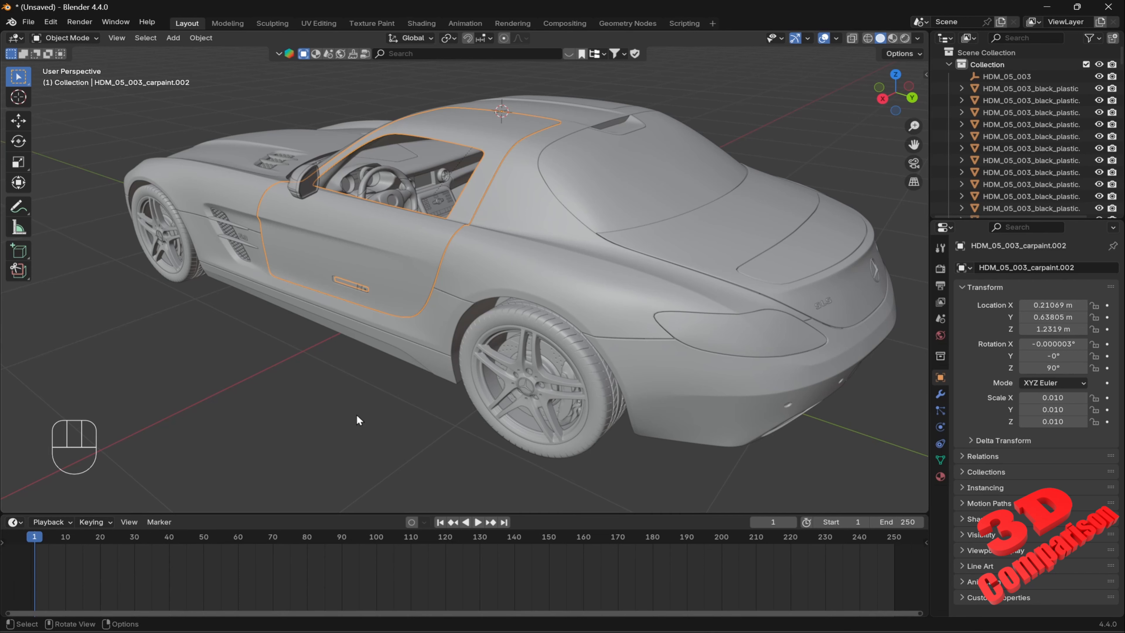
middle_click_drag(377, 395, 488, 429, "shift")
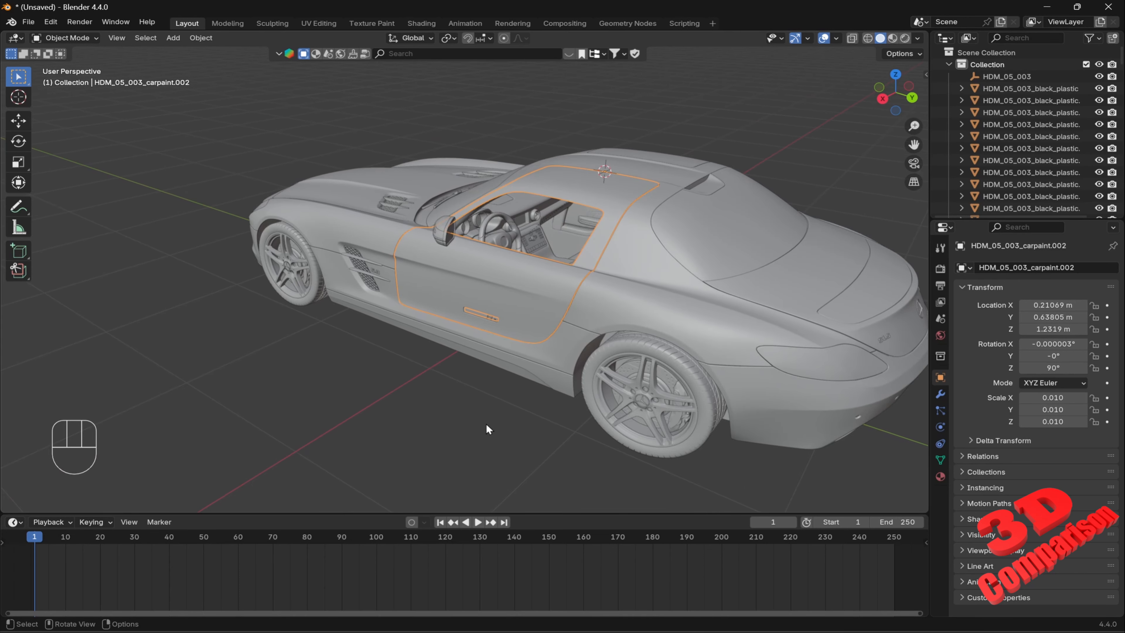
- Enable auto keying and record a rotation keyframe for the closed left door panel at frame 1
left_click(415, 524)
key("r")
key("KP_Enter")
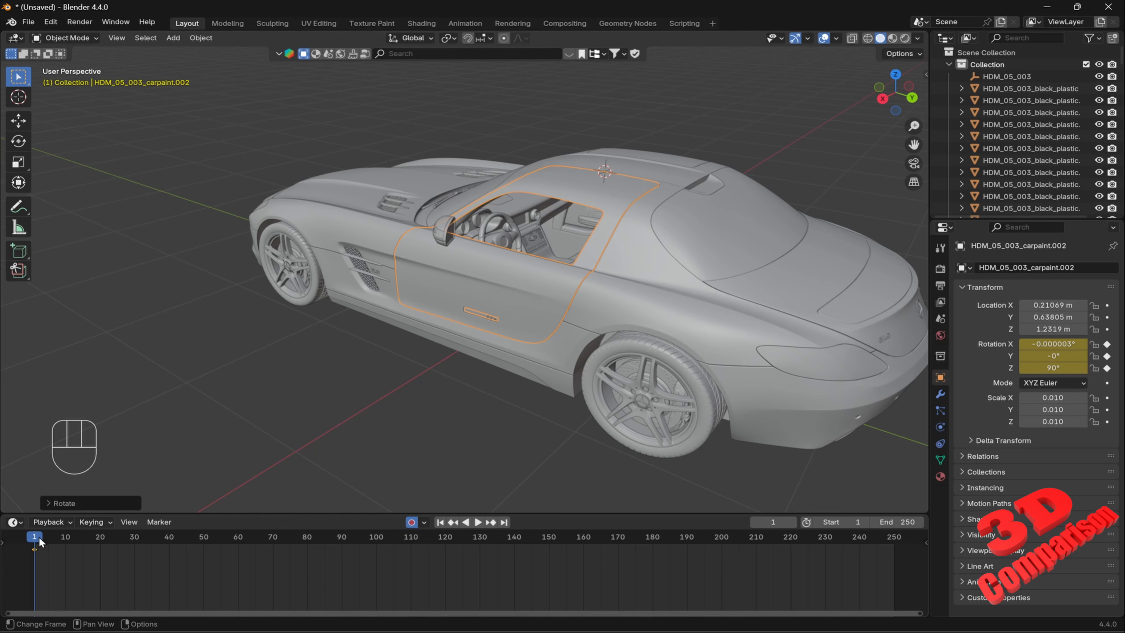
- Move to frame 90 and auto-key the open left door by rotating its panel -85° around the global Y axis
left_click_drag(39, 542, 340, 541)
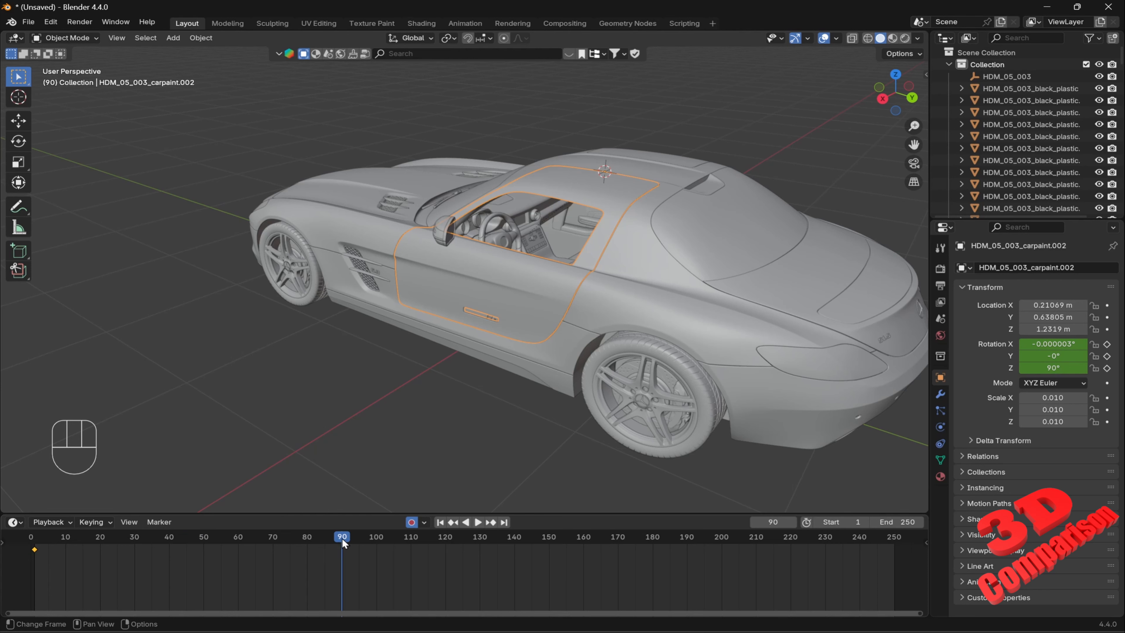
scroll(572, 374, "down", 2)
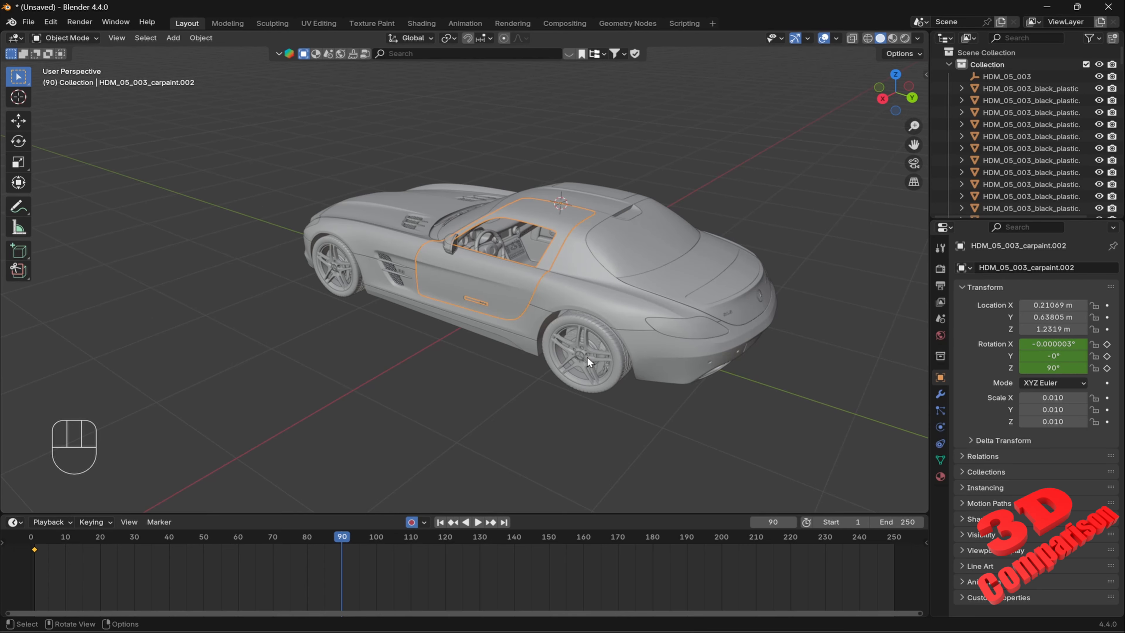
key("r")
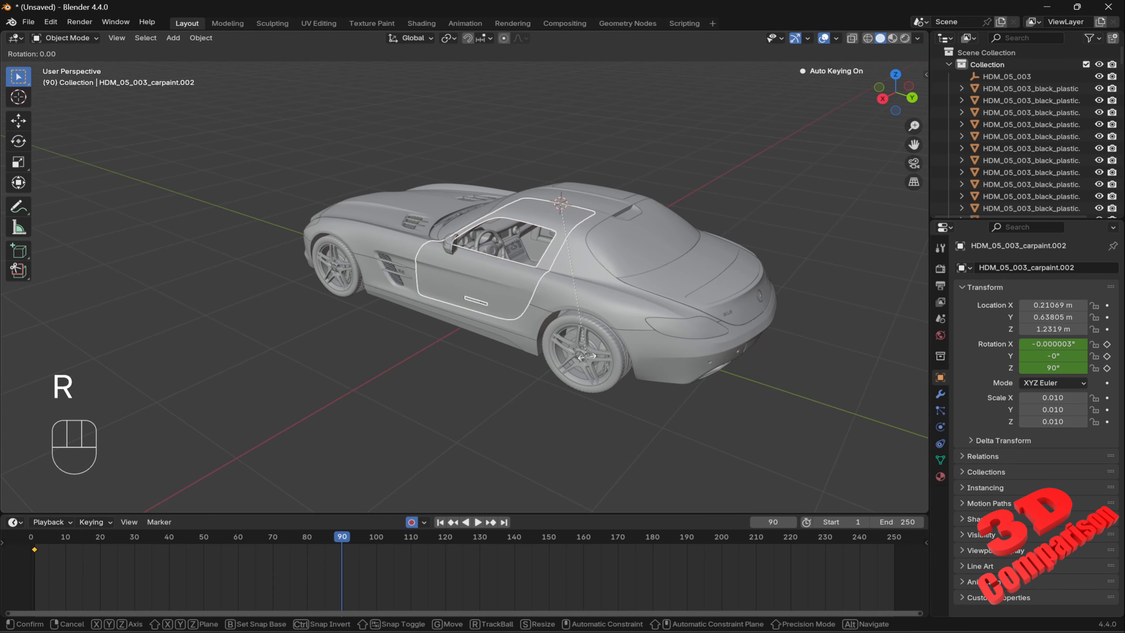
key("y")
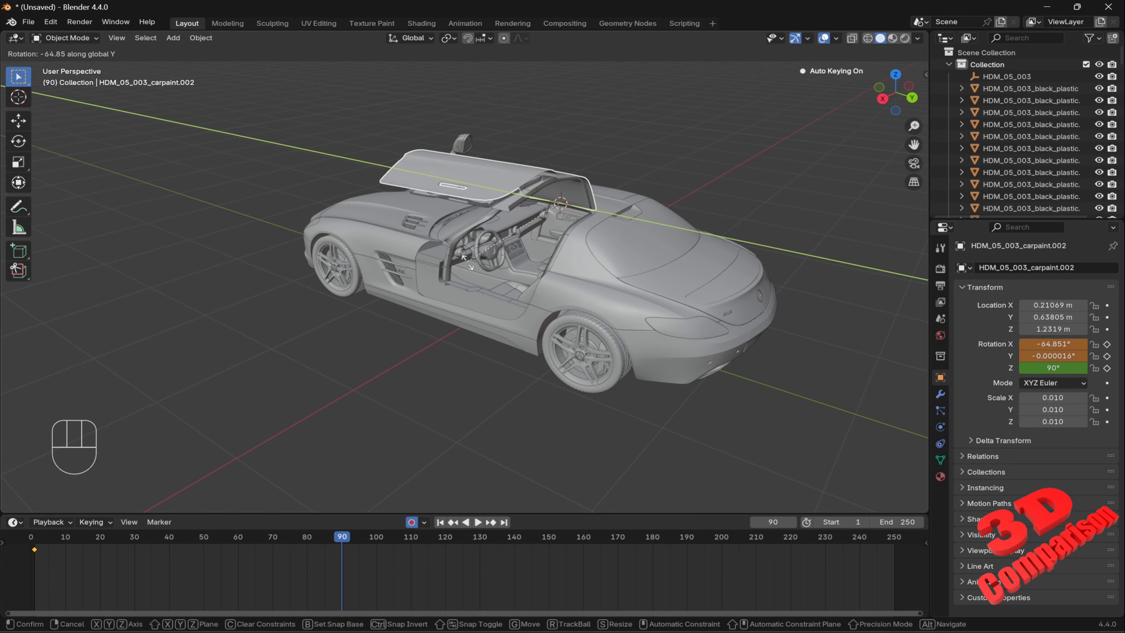
key("KP_Subtract")
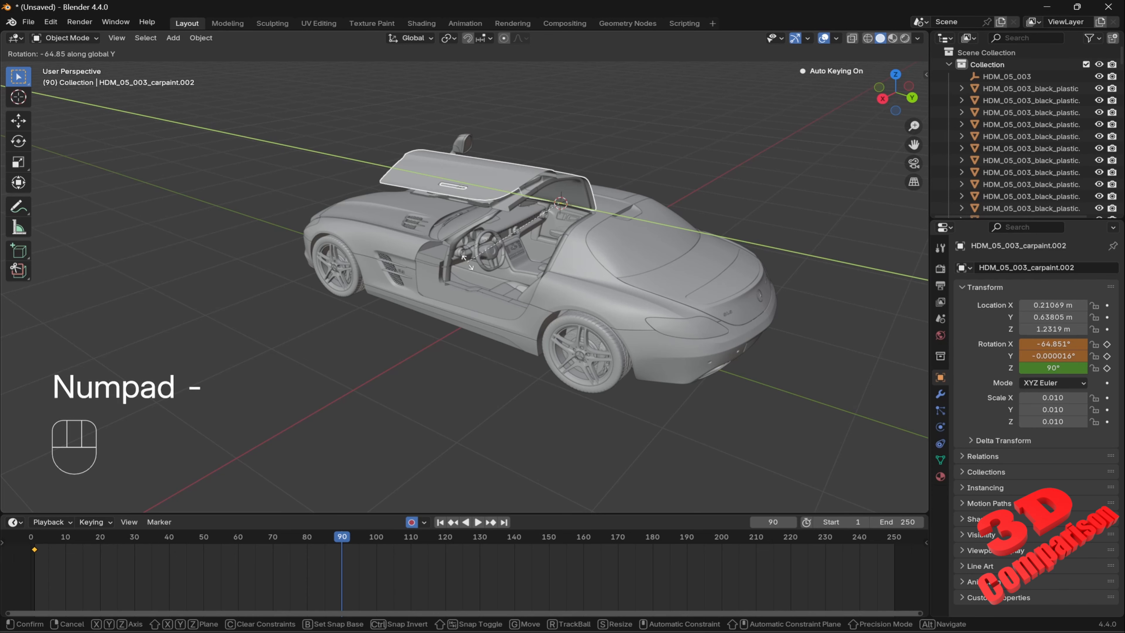
key("KP_8")
key("KP_5")
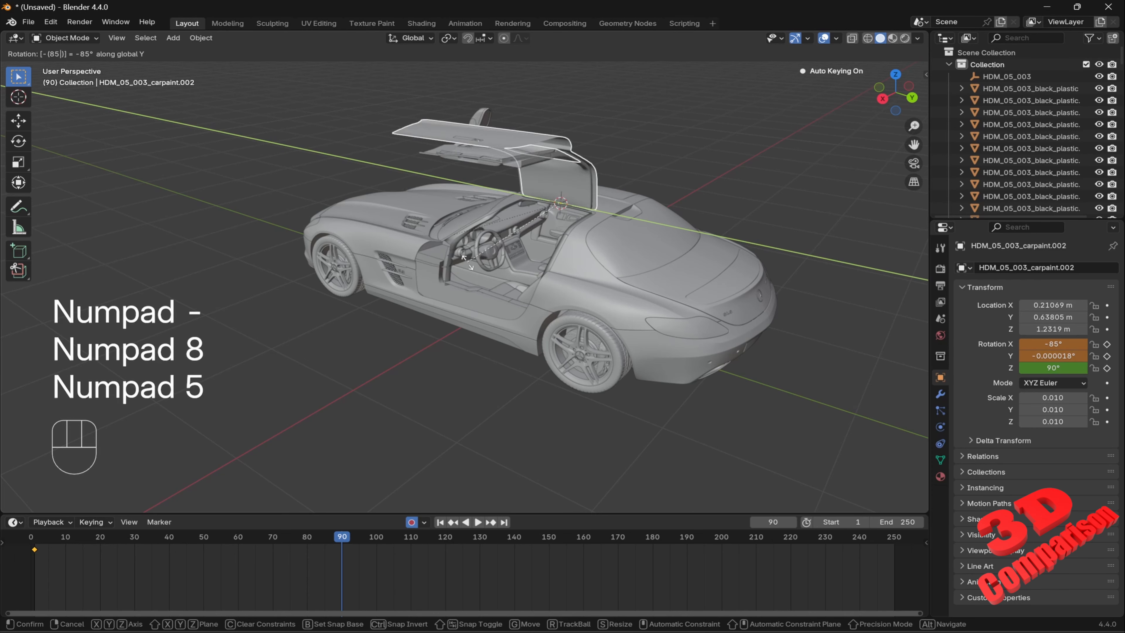
key("KP_Enter")
middle_click_drag(468, 262, 577, 276)
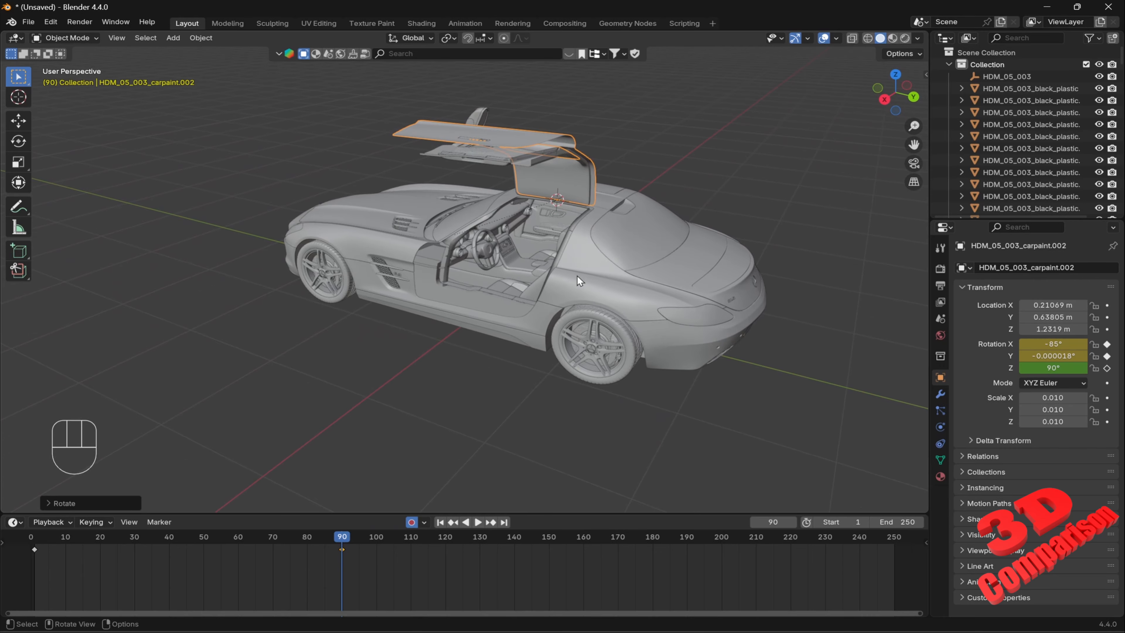
- Turn off auto keying, play back the door-opening animation, and return the playhead to frame 1
left_click(412, 524)
left_click_drag(347, 538, 27, 565)
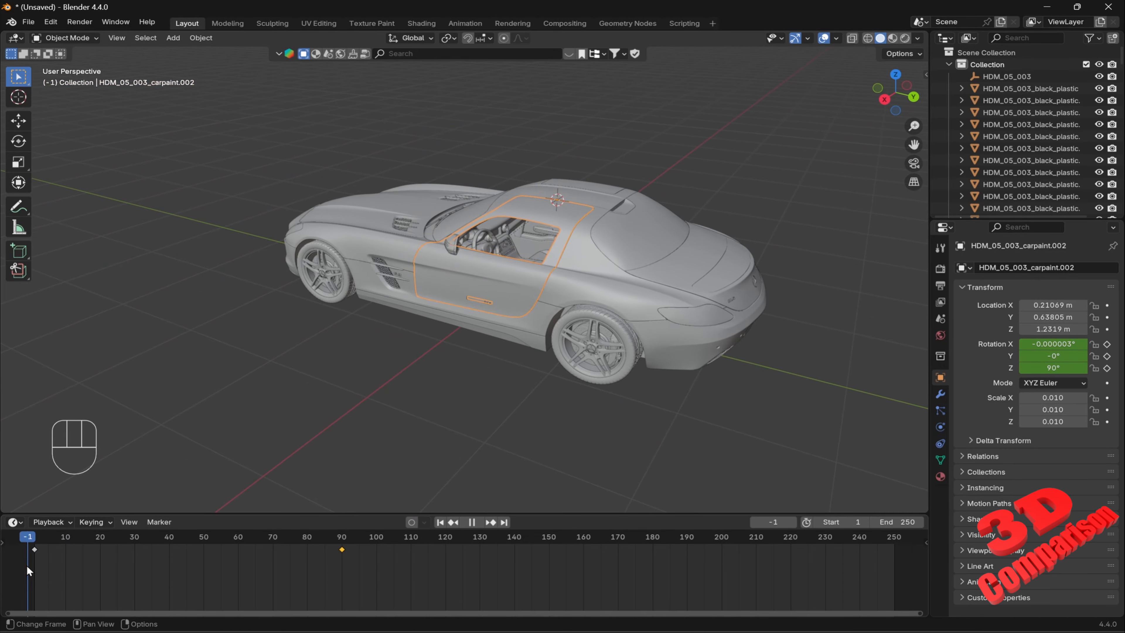
left_click(288, 421)
key("space")
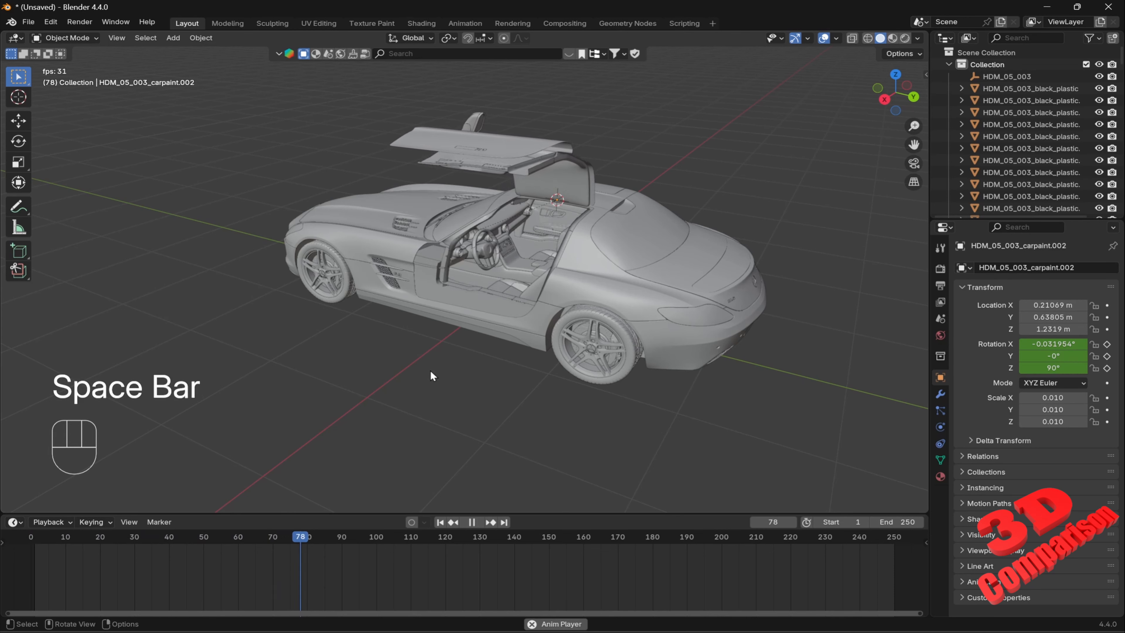
key("space")
left_click_drag(385, 548, 34, 556)
- Unhide all hidden objects, select the hood, and show its material properties
scroll(505, 320, "up", 1)
scroll(505, 319, "up", 1)
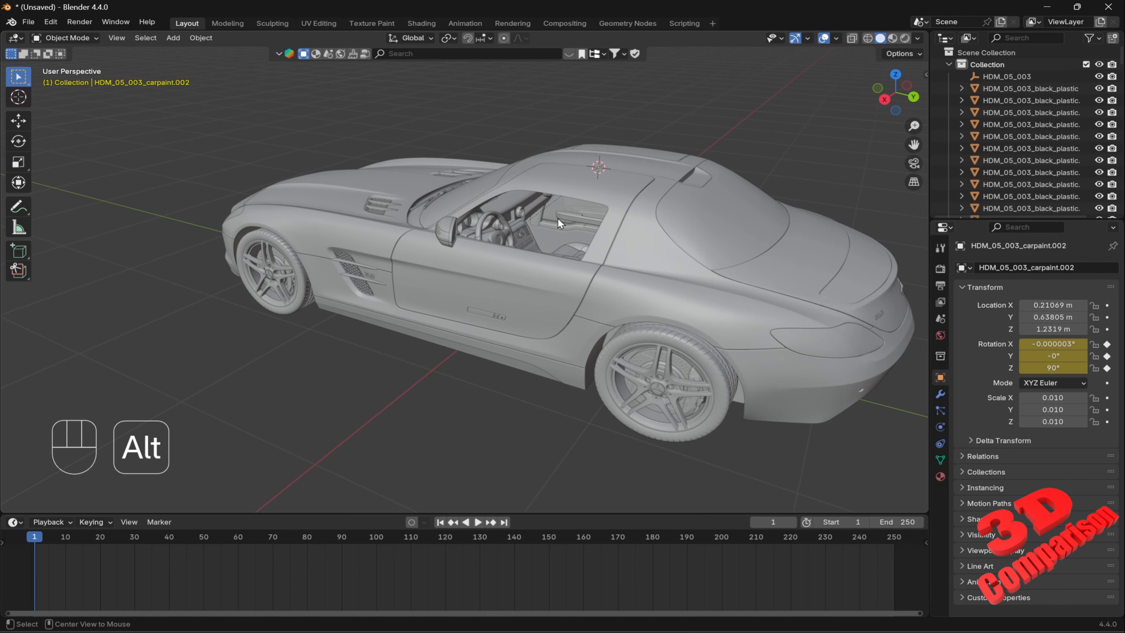
key("alt+h")
middle_click_drag(449, 404, 589, 278)
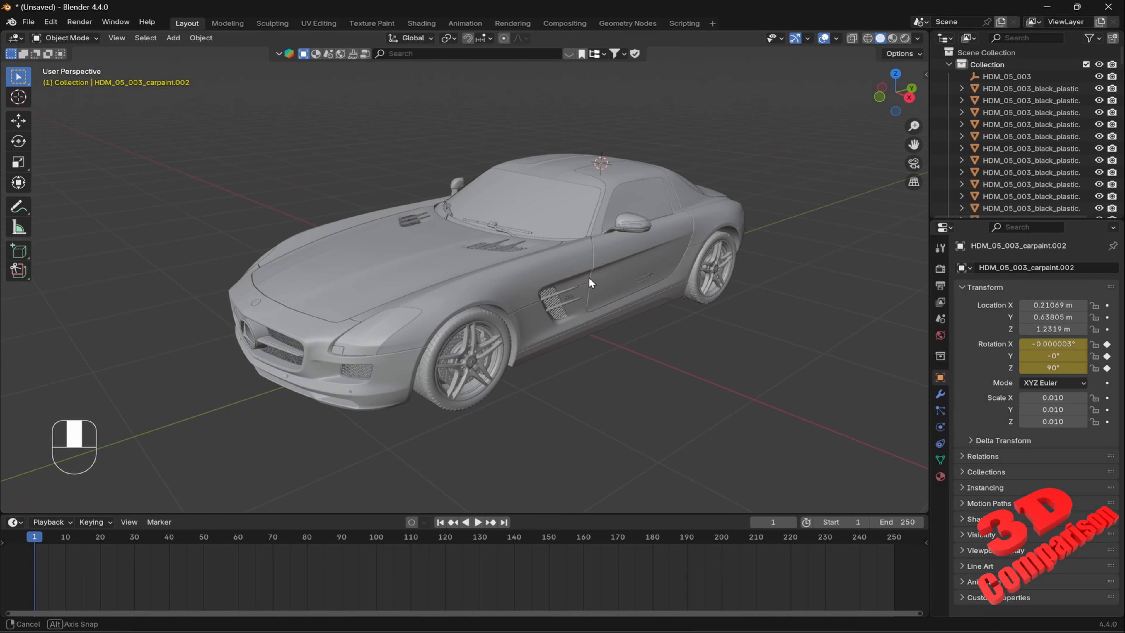
left_click(575, 264)
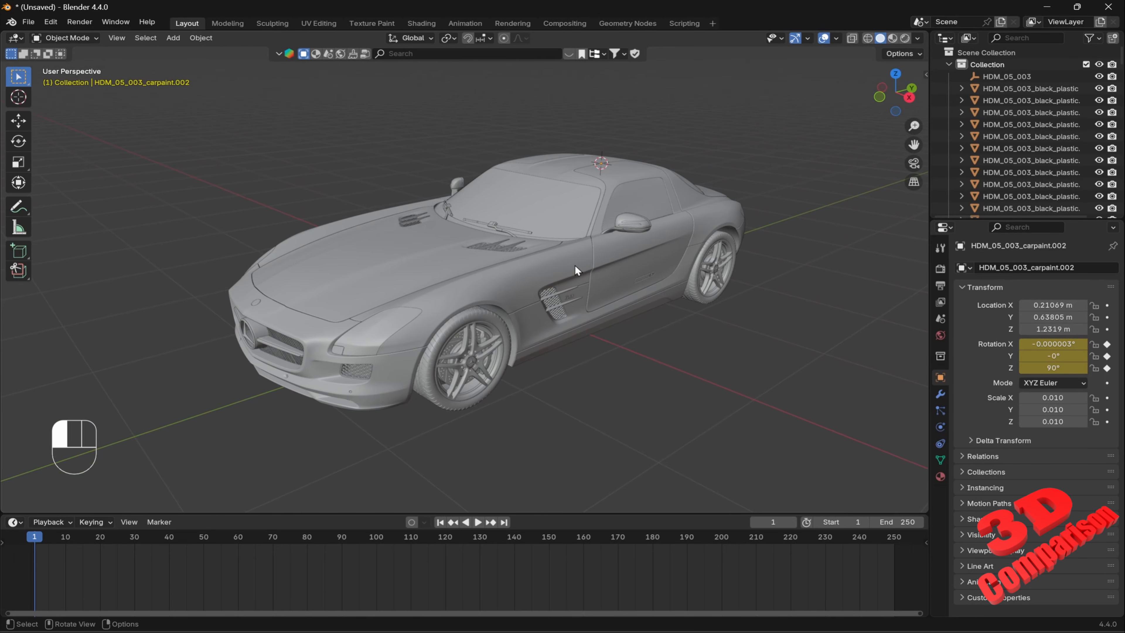
left_click(546, 322)
left_click(454, 271)
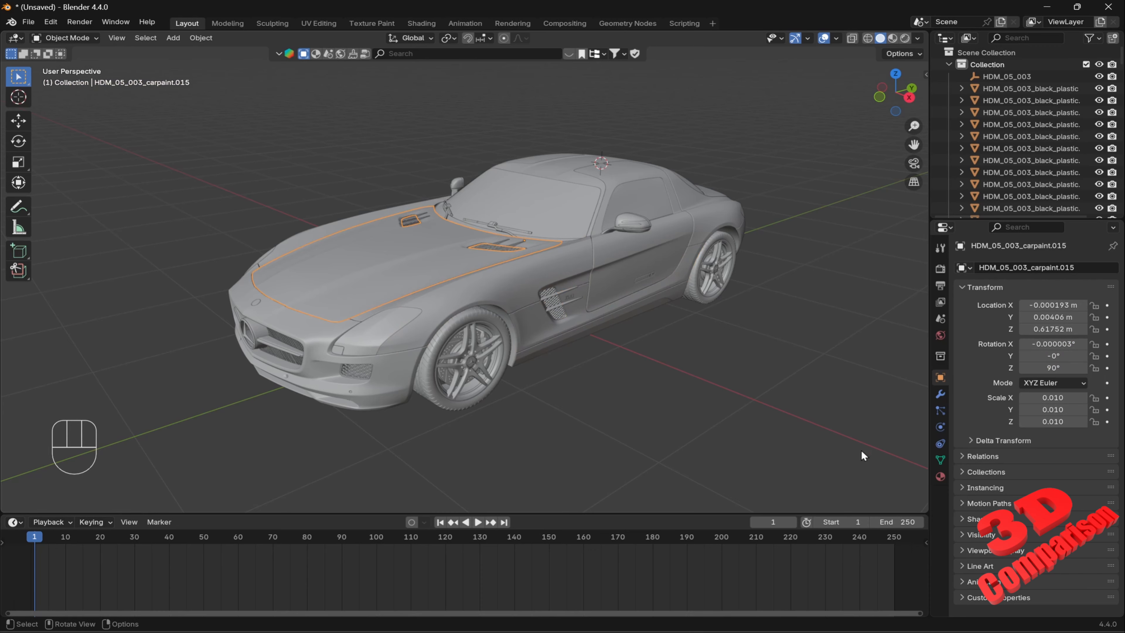
left_click(940, 476)
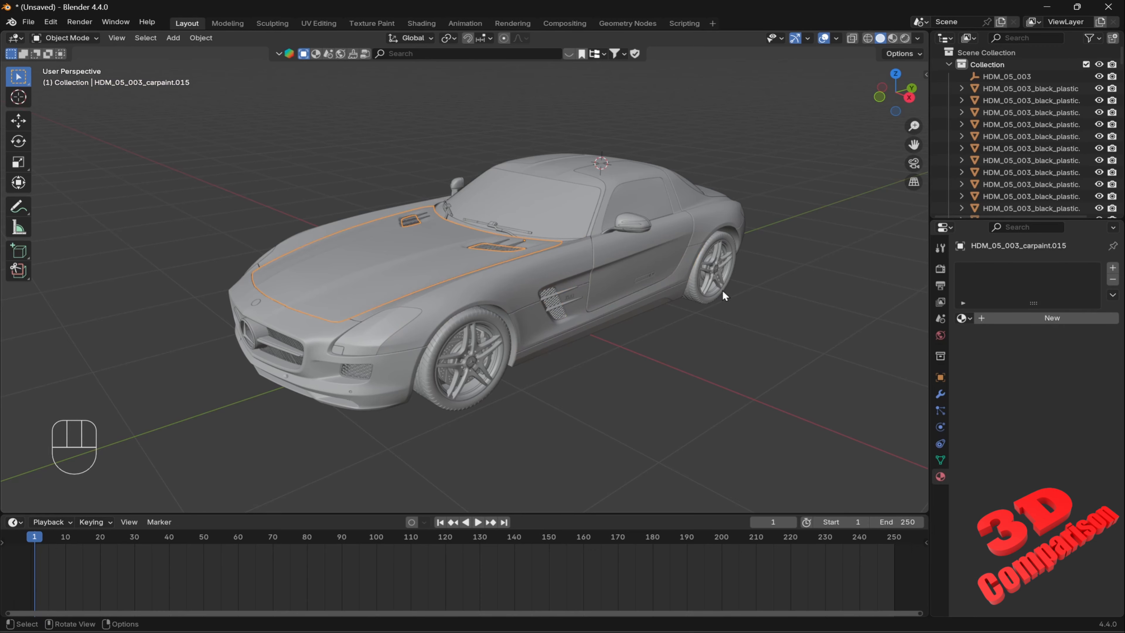
mouse_move(722, 291)
middle_mouse_down()
mouse_move(526, 280)
mouse_move(527, 270)
mouse_move(499, 266)
mouse_move(637, 270)
mouse_move(716, 293)
middle_mouse_up()
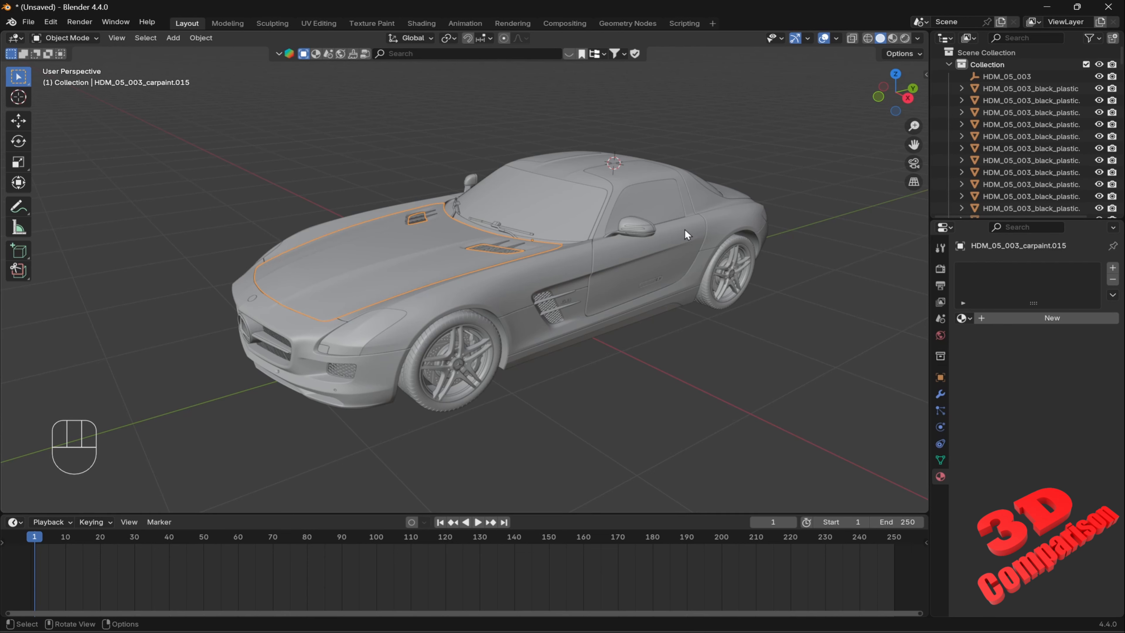
- Select the front left fender, check its shape and material slots, and clear the selection
scroll(542, 287, "up", 2)
left_click(611, 258)
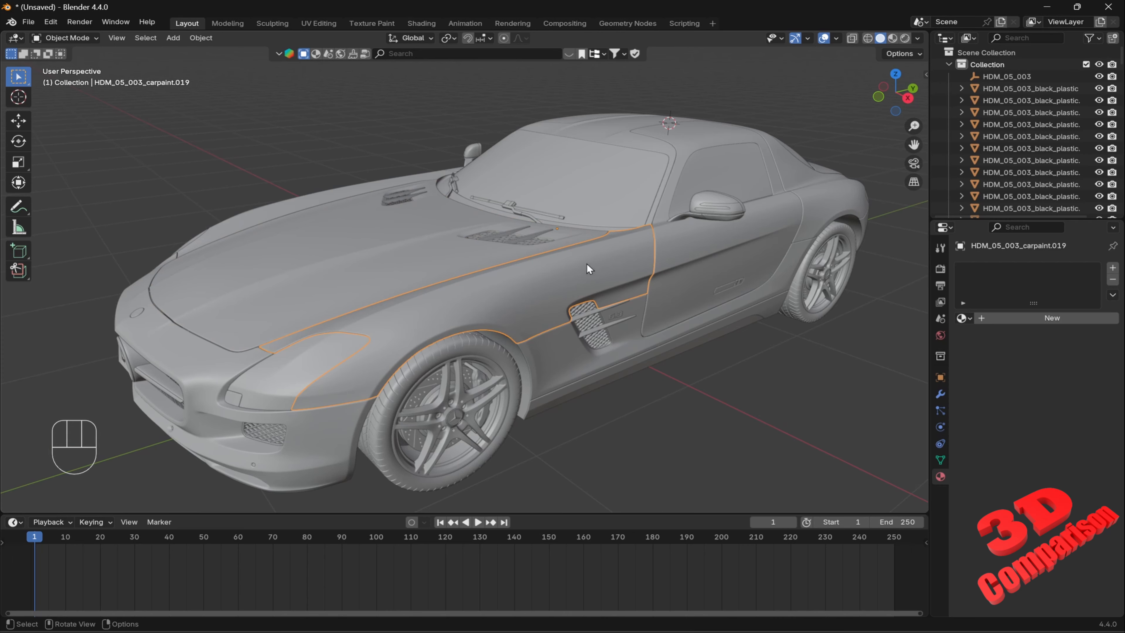
middle_click_drag(495, 292, 377, 356)
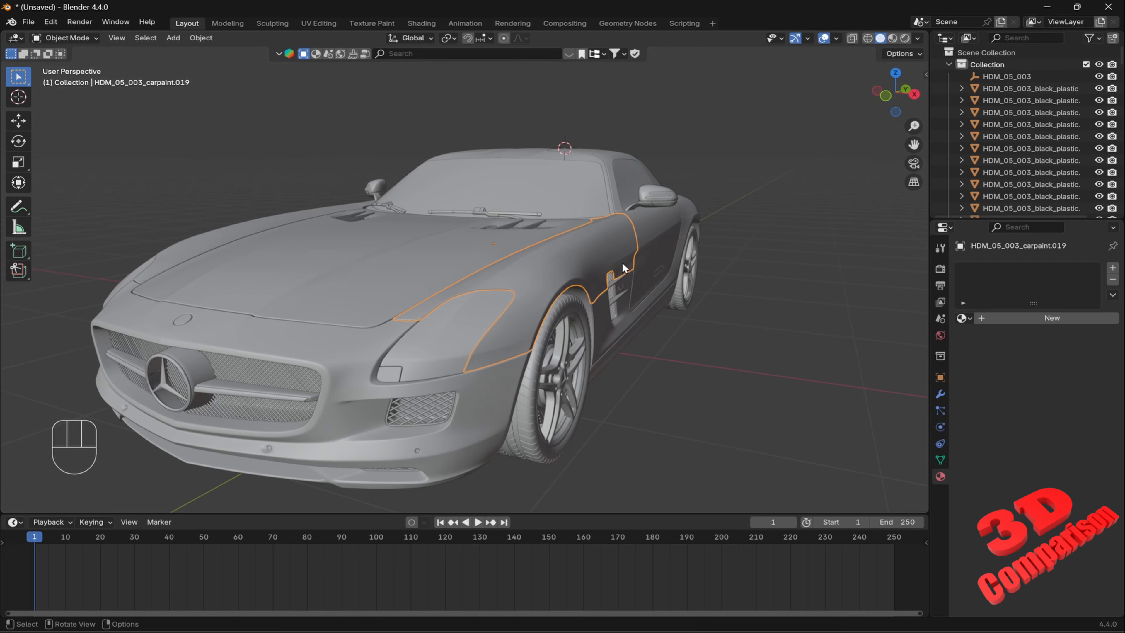
middle_click_drag(622, 262, 575, 278)
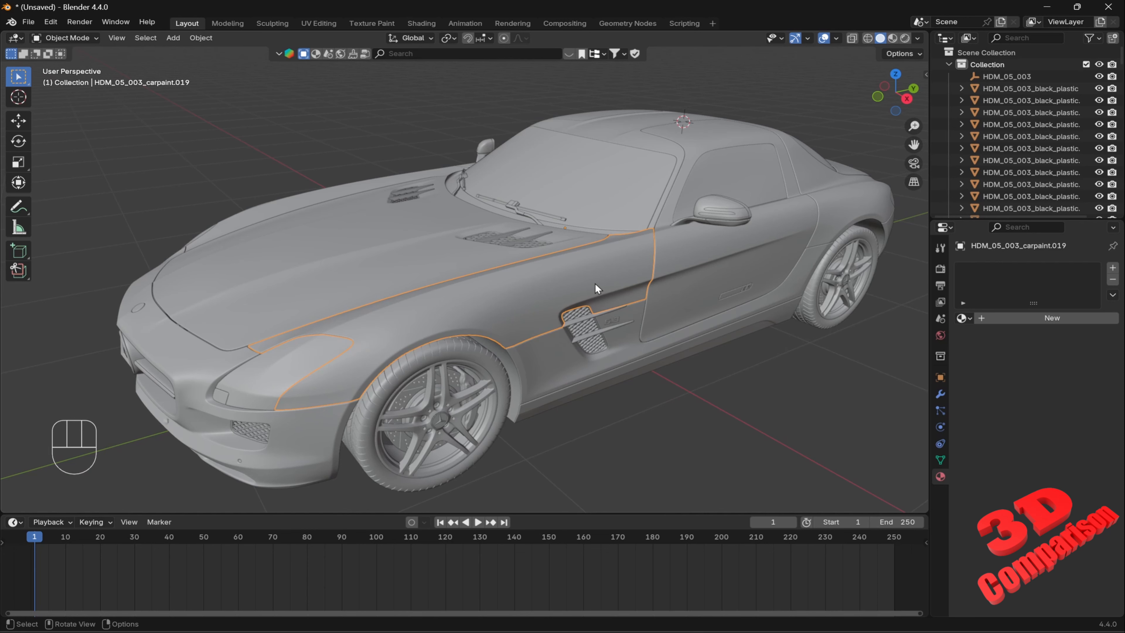
scroll(595, 283, "down", 2)
left_click(669, 357)
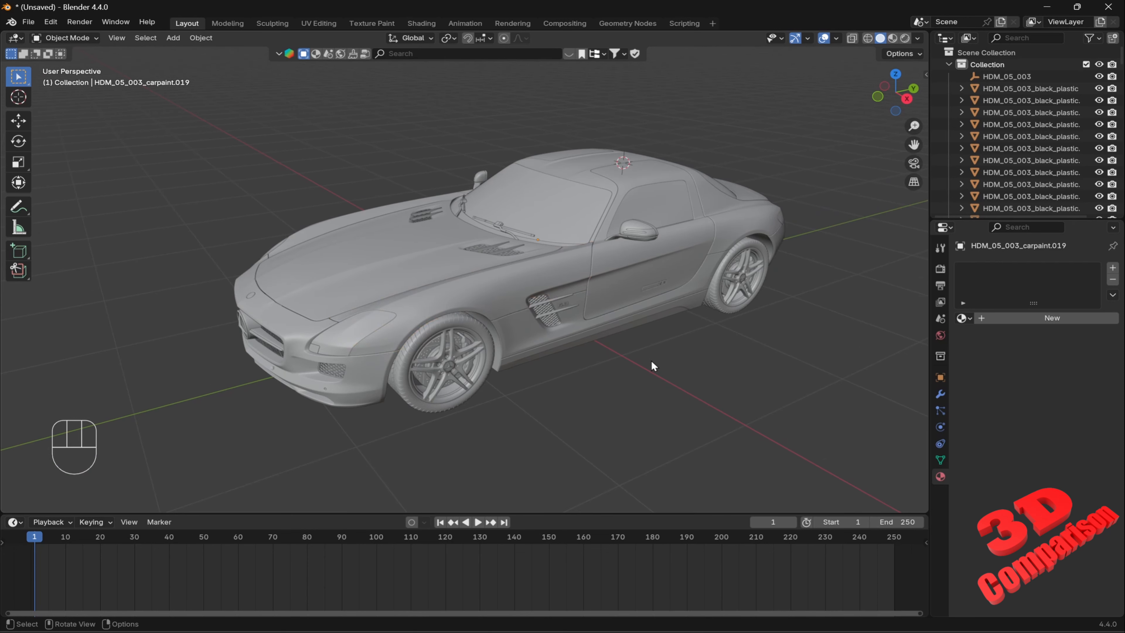
- Select all objects of the car and start an FBX export in the Desktop folder
scroll(367, 160, "down", 1)
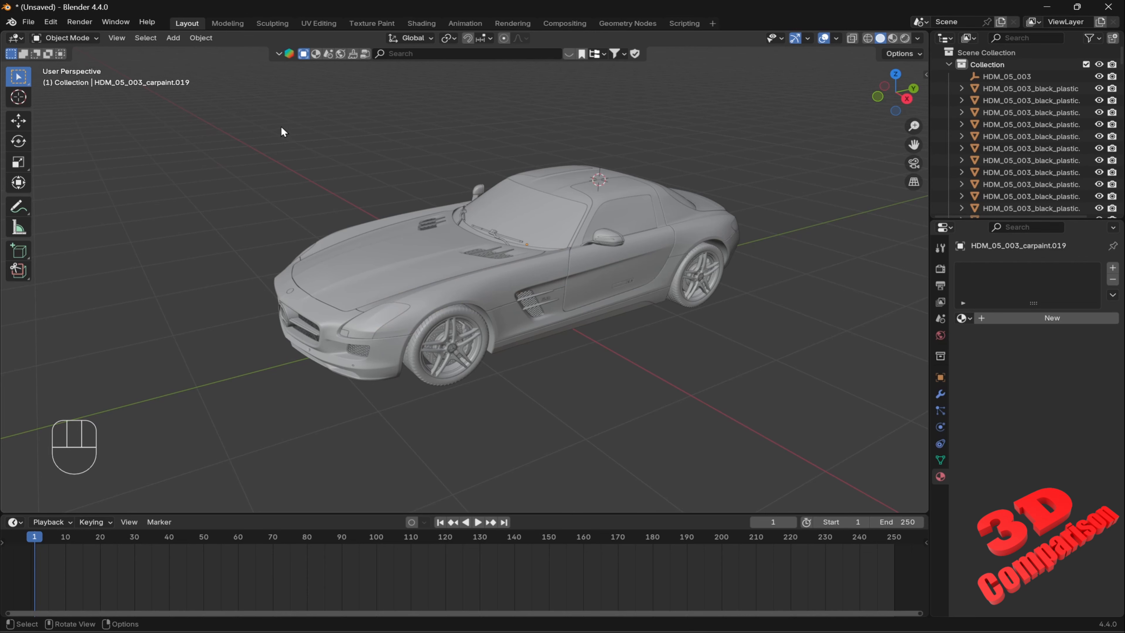
left_click_drag(259, 97, 817, 453)
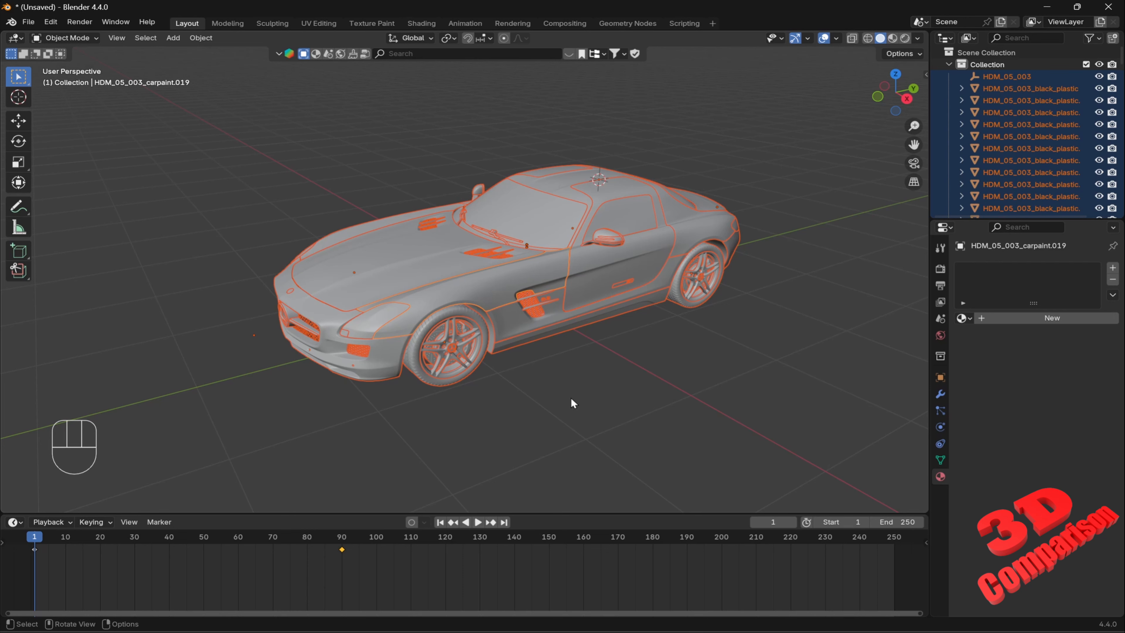
left_click(643, 392)
key("a")
left_click(28, 22)
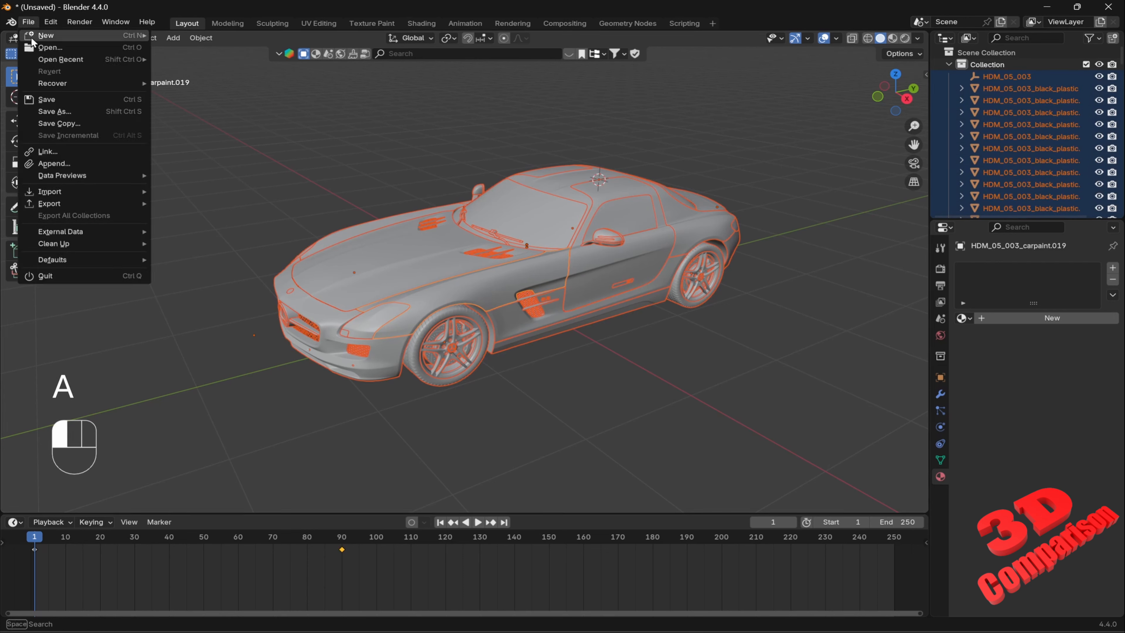
mouse_move(78, 205)
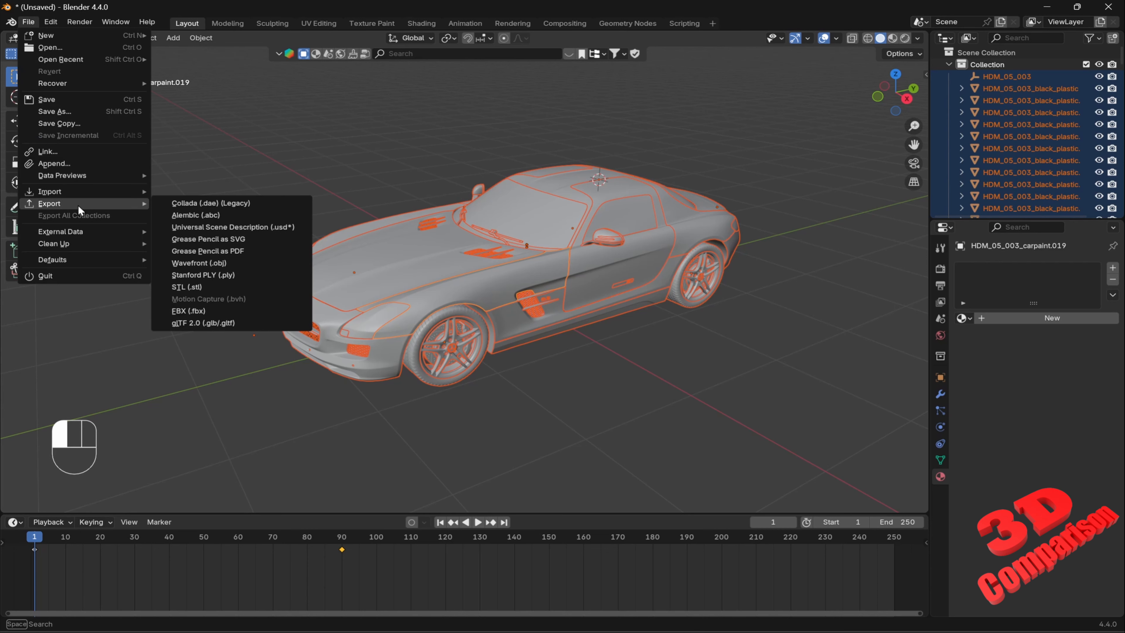
left_click(201, 311)
left_click(261, 239)
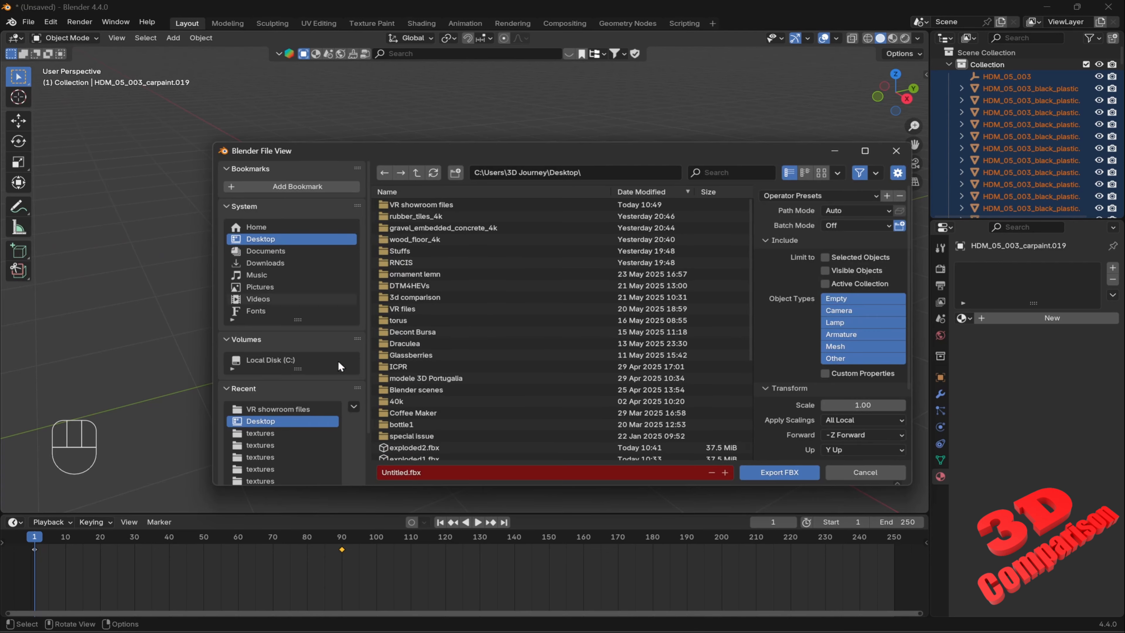
- Name the export file car_open_door.fbx
left_click(432, 473)
key("Left")
key("Left")
key("Left")
key("Left")
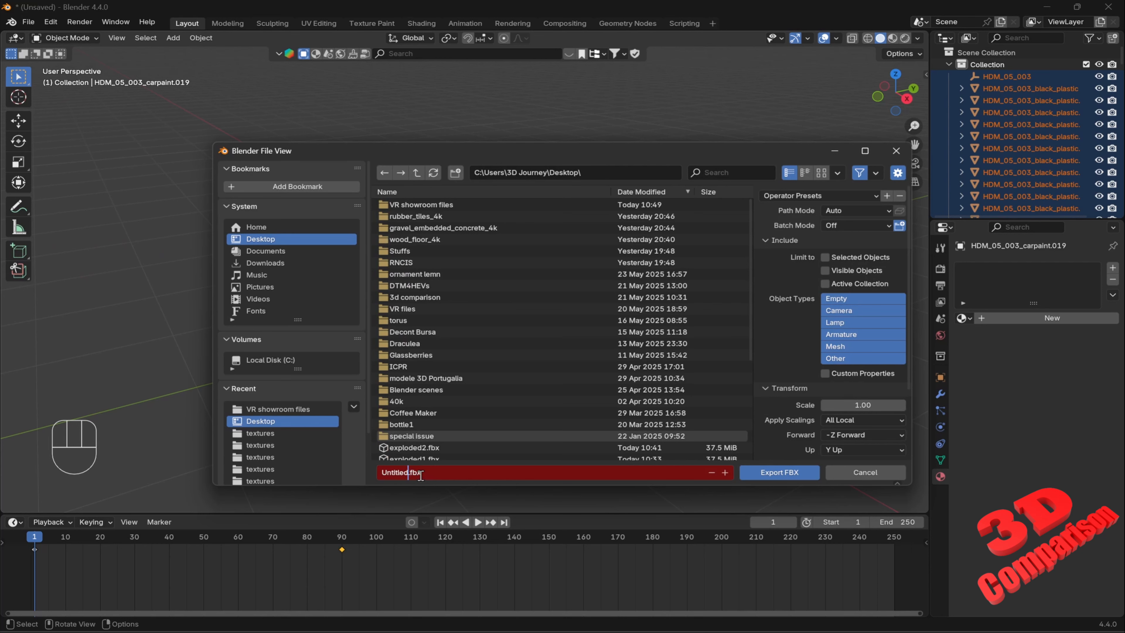
key("shift+Left")
key("shift+Left")
key("shift+Left")
key("shift+Left")
key("shift+Left")
key("shift+Left")
key("shift+Left")
key("shift+Left")
type("car_open_door")
- Limit the export to selected objects and set the path mode to Copy with textures embedded
left_click(826, 257)
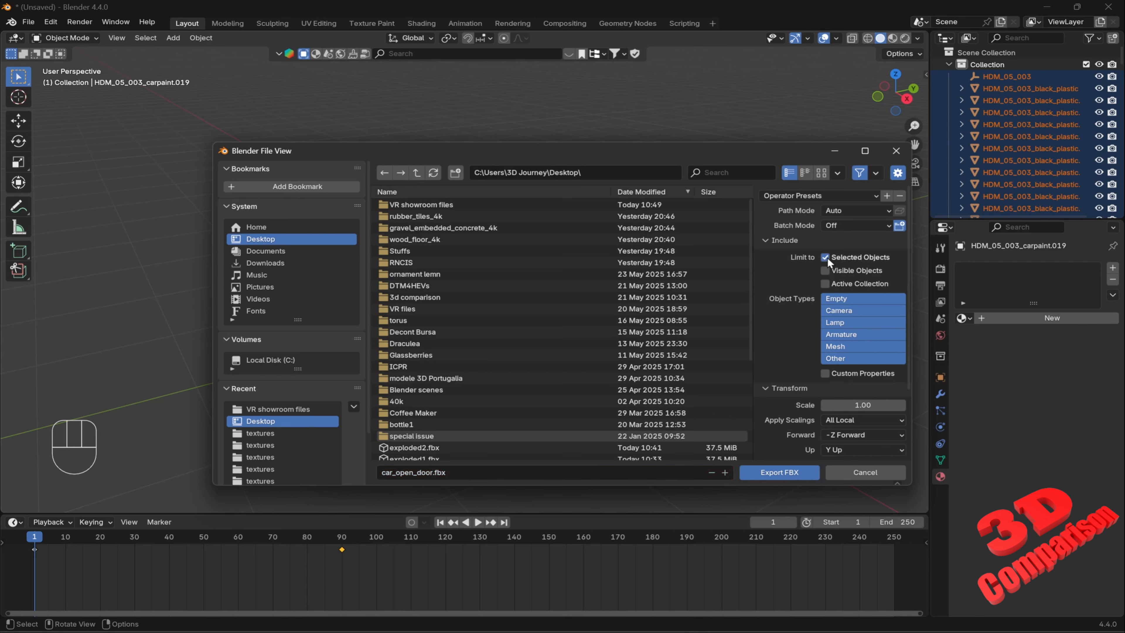
left_click(858, 210)
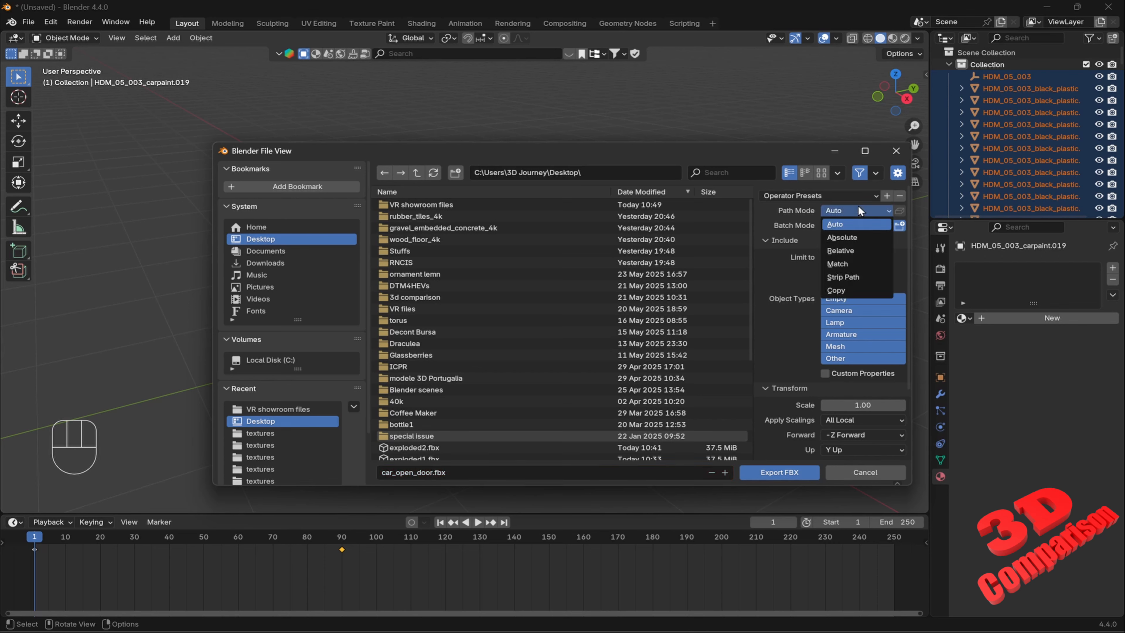
left_click(851, 290)
left_click(900, 211)
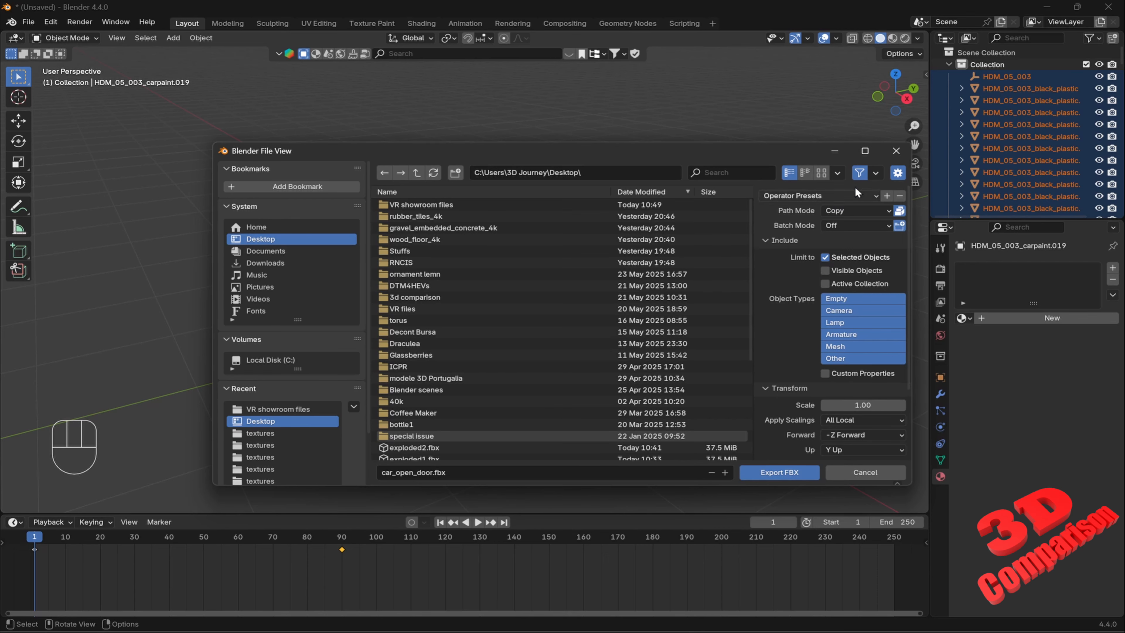
- Review the FBX transform and animation options and export the file into the VR showroom files folder
left_click_drag(723, 152, 647, 82)
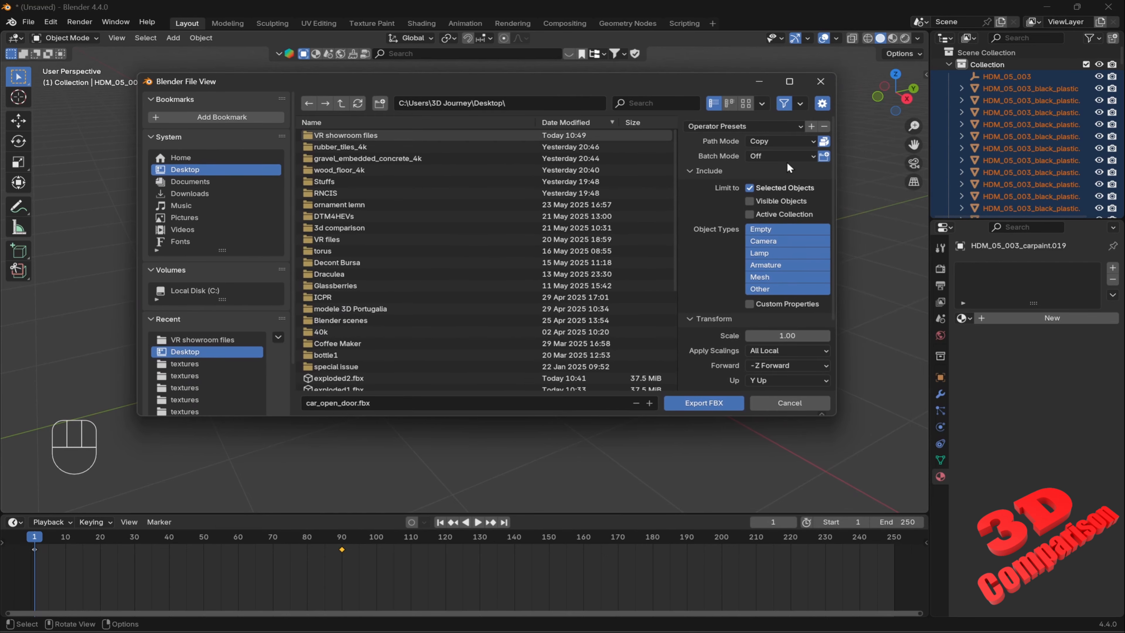
scroll(720, 197, "down", 4)
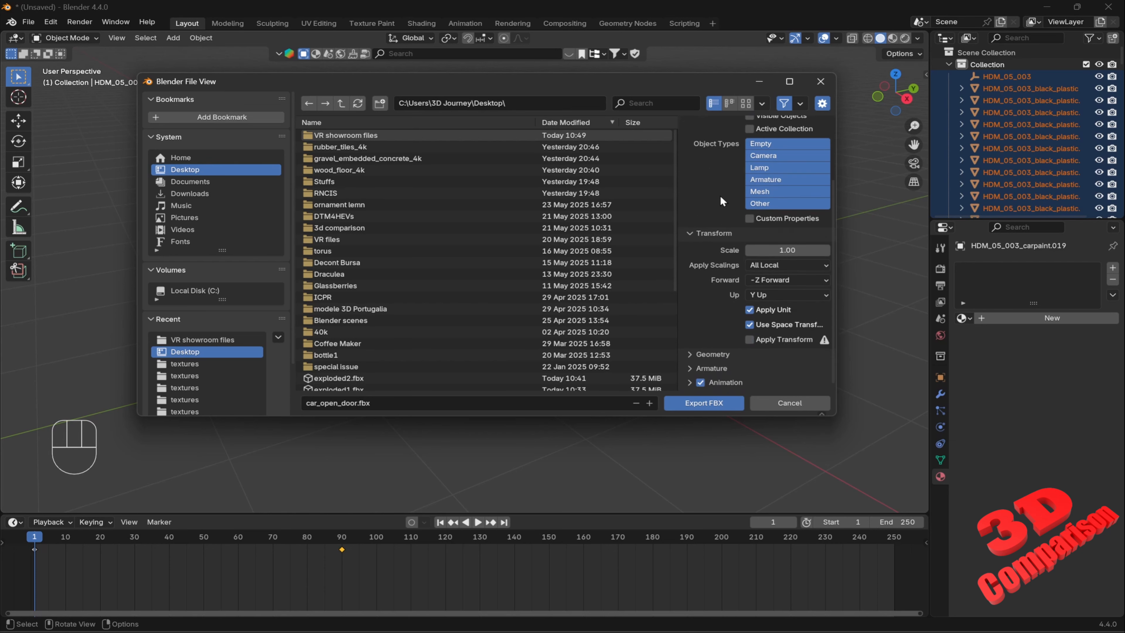
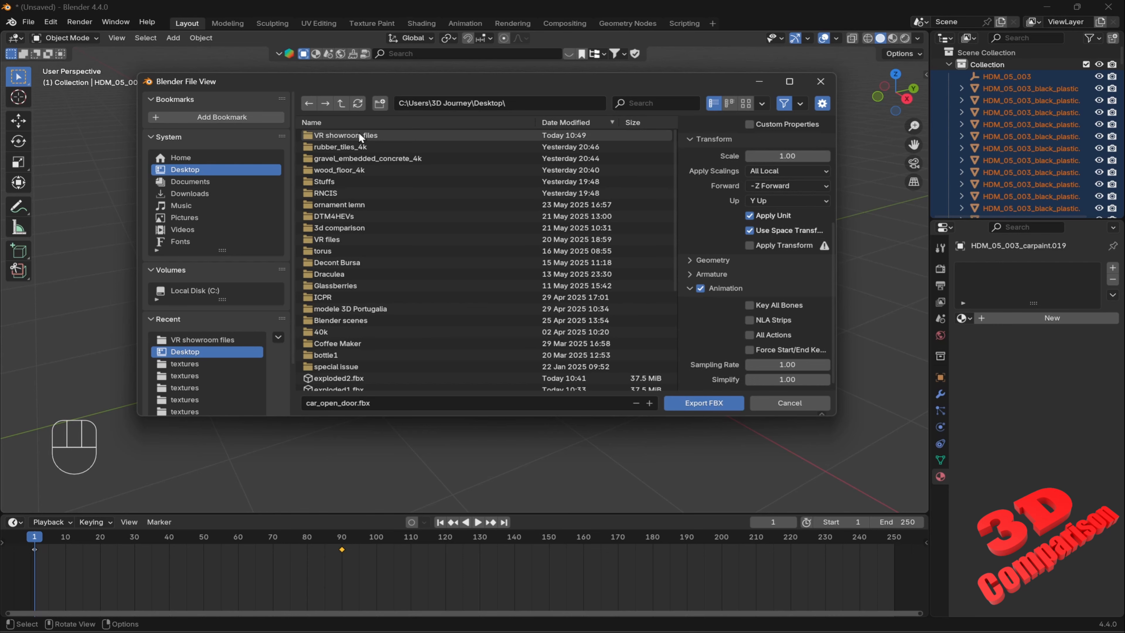
double_click(359, 135)
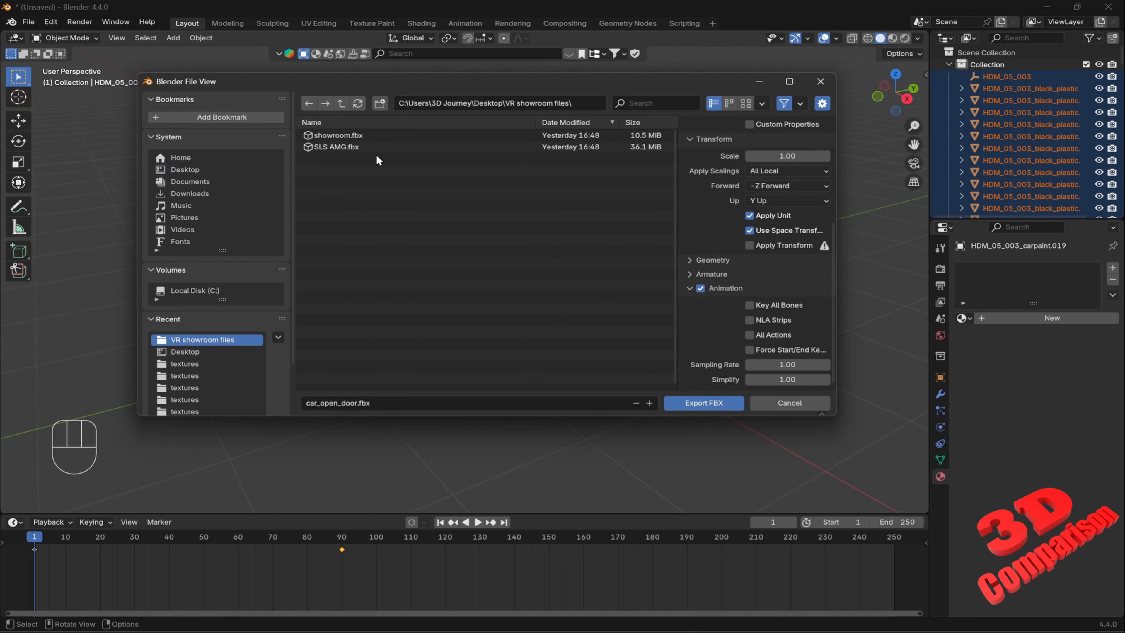
left_click(710, 403)
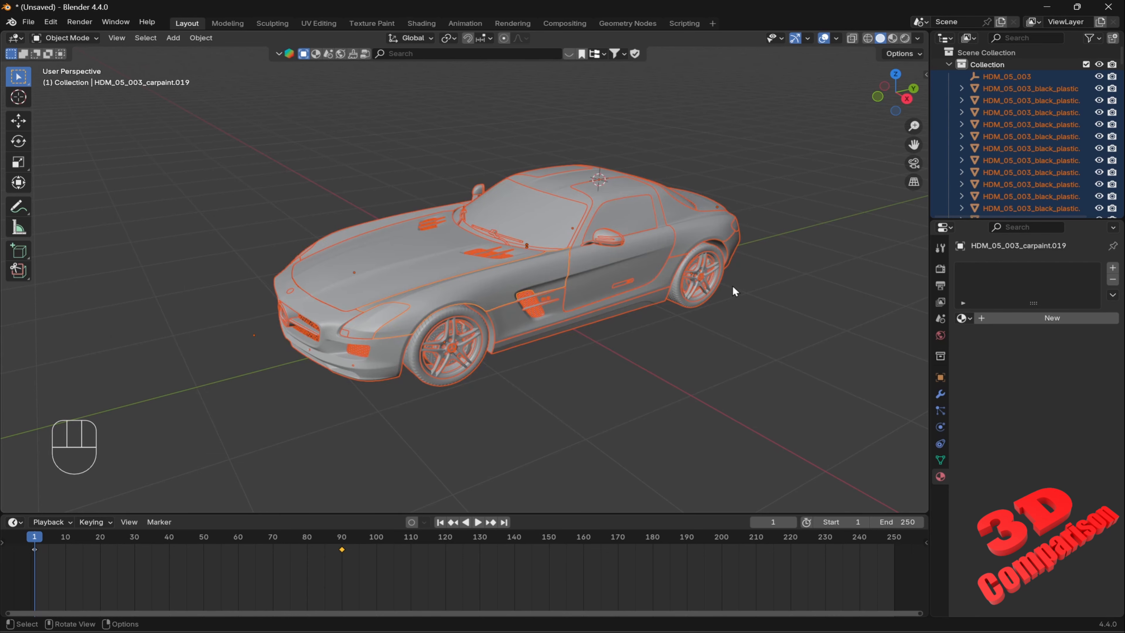
- Switch to the Unity showroom project, clear the cube off the round platform, and deselect everything
left_click(538, 136)
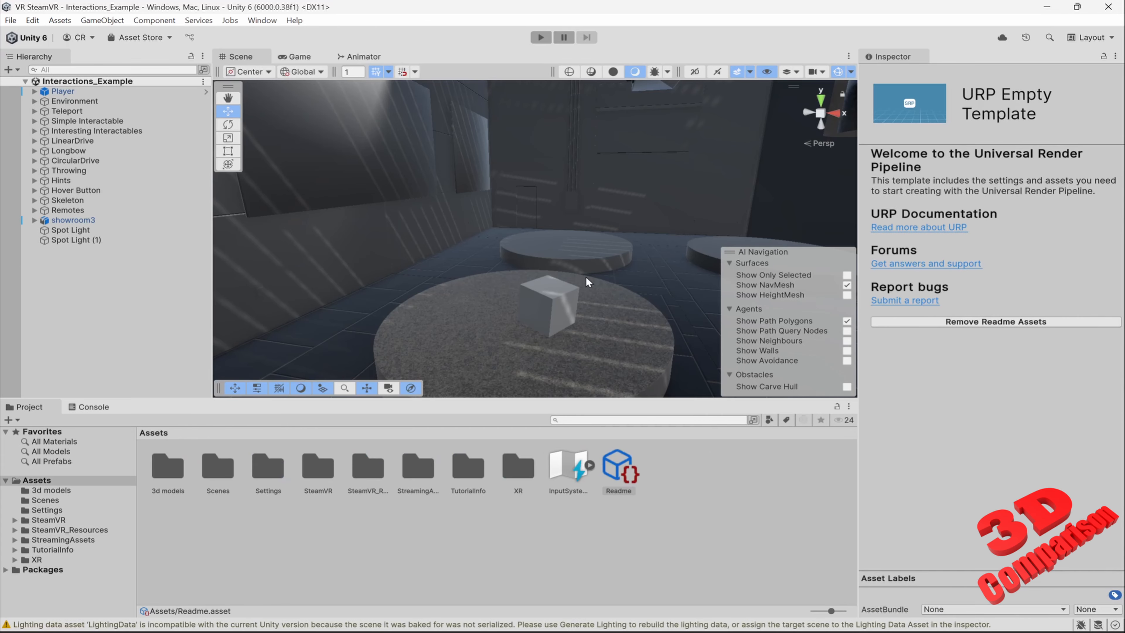
right_click_drag(632, 285, 596, 294)
left_click(560, 295)
right_click(561, 293)
left_click(535, 286)
left_click_drag(490, 270, 660, 301)
right_click_drag(552, 274, 463, 276)
left_click(682, 508)
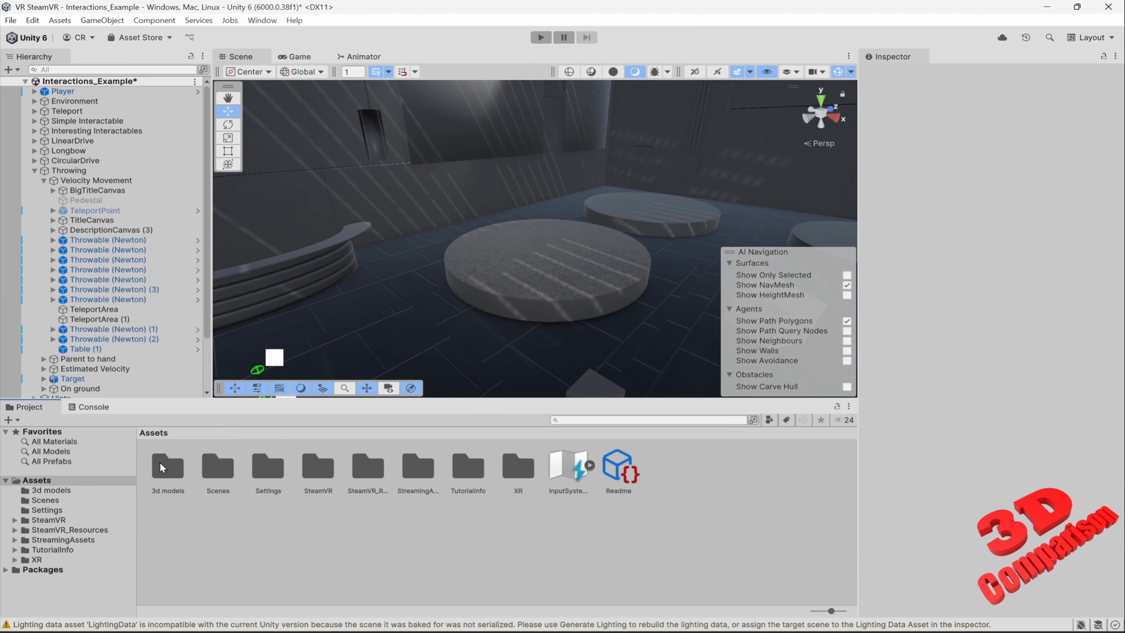
- Open the project's 3d models folder and start importing a new asset into it
double_click(167, 466)
left_click(381, 532)
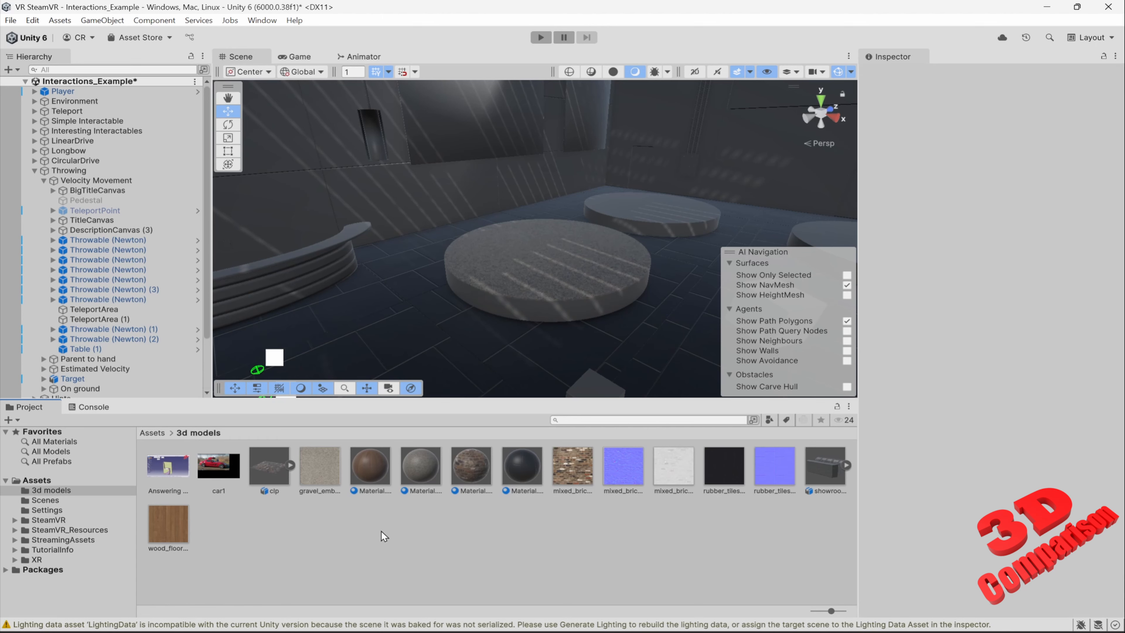
right_click(359, 533)
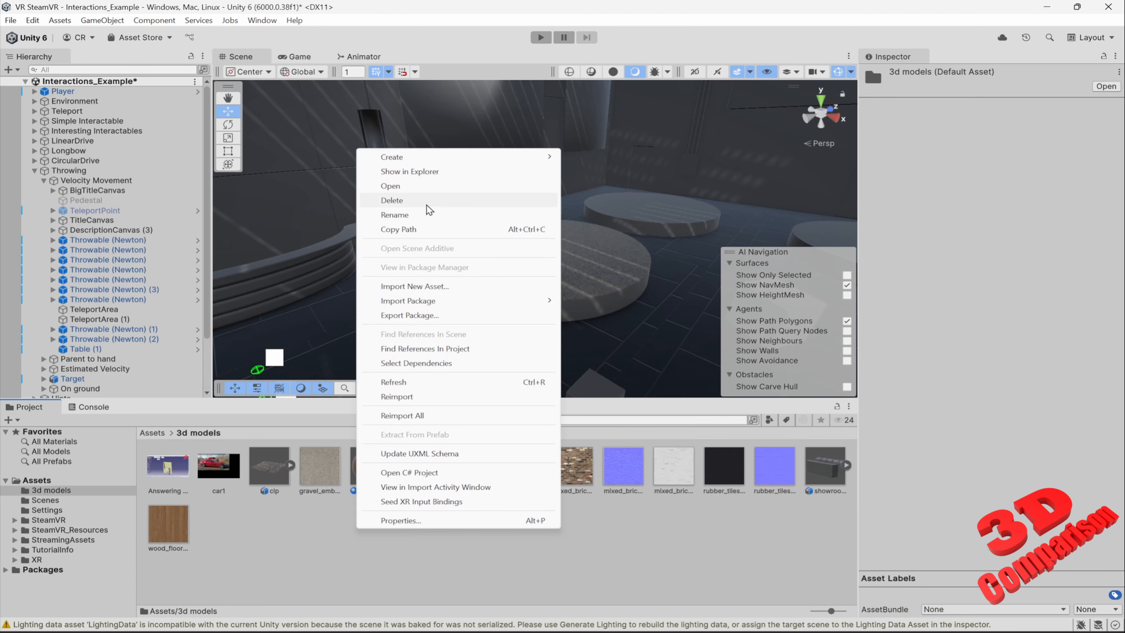
left_click(471, 290)
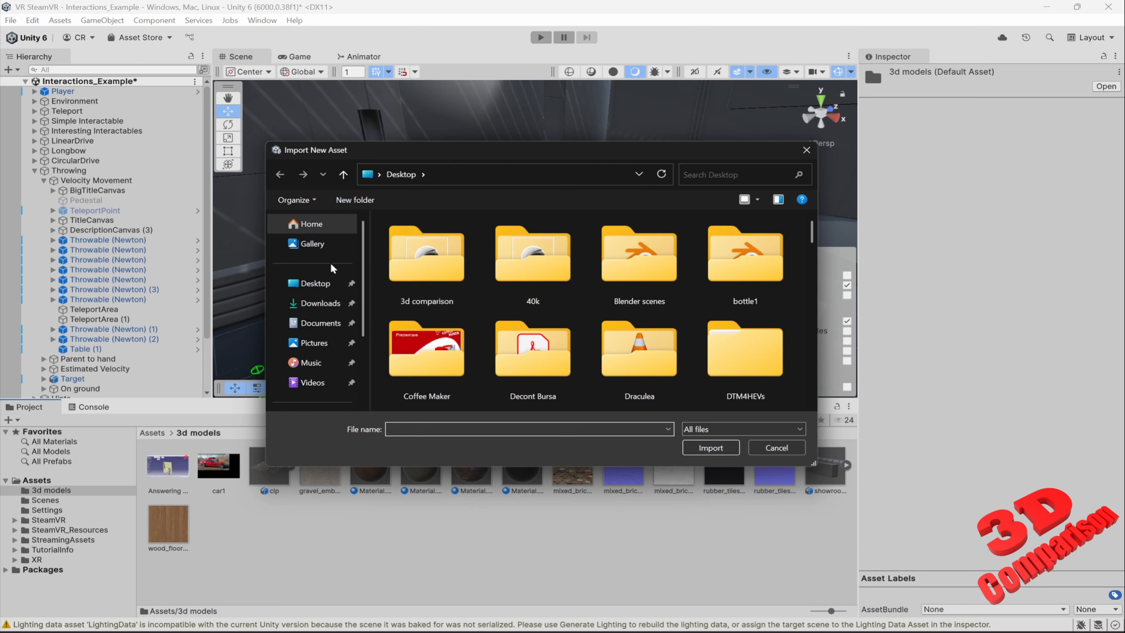
- Browse to the VR showroom files folder on the Desktop as the import source
key("s")
key("s")
key("s")
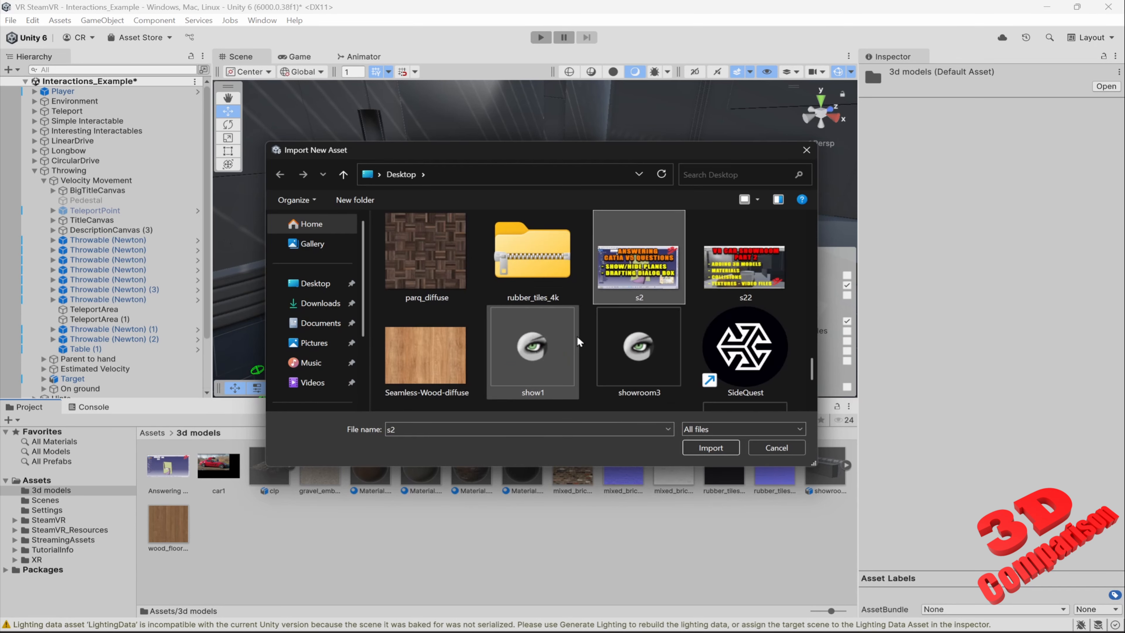
key("s")
key("s")
key("s")
key("s")
key("s")
key("s")
key("s")
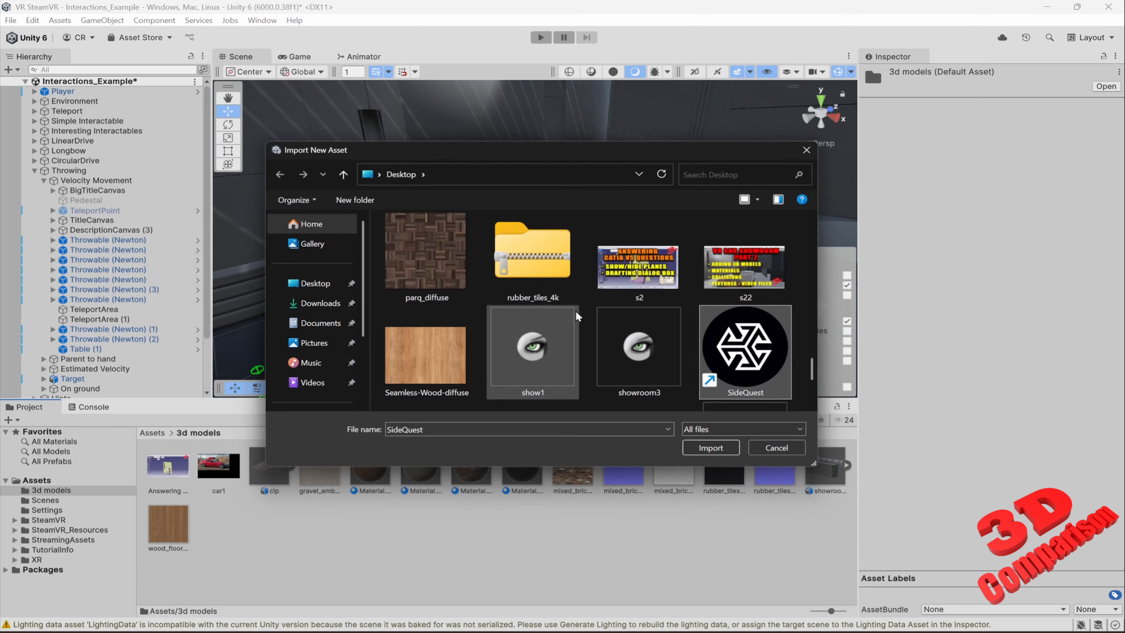
key("s")
key("s")
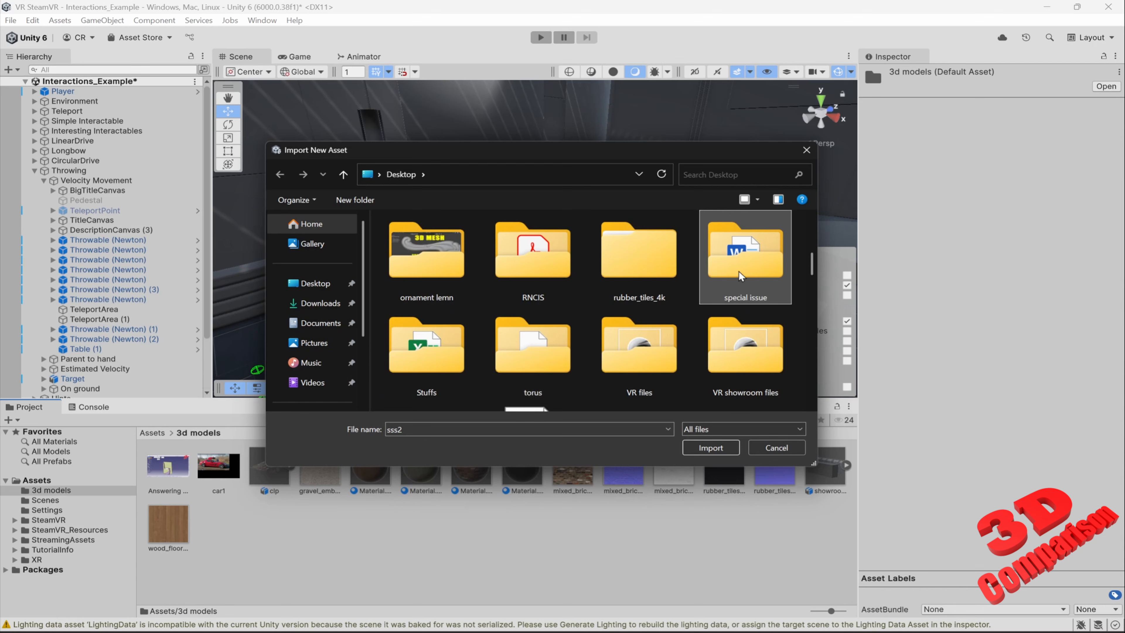
left_click(535, 317)
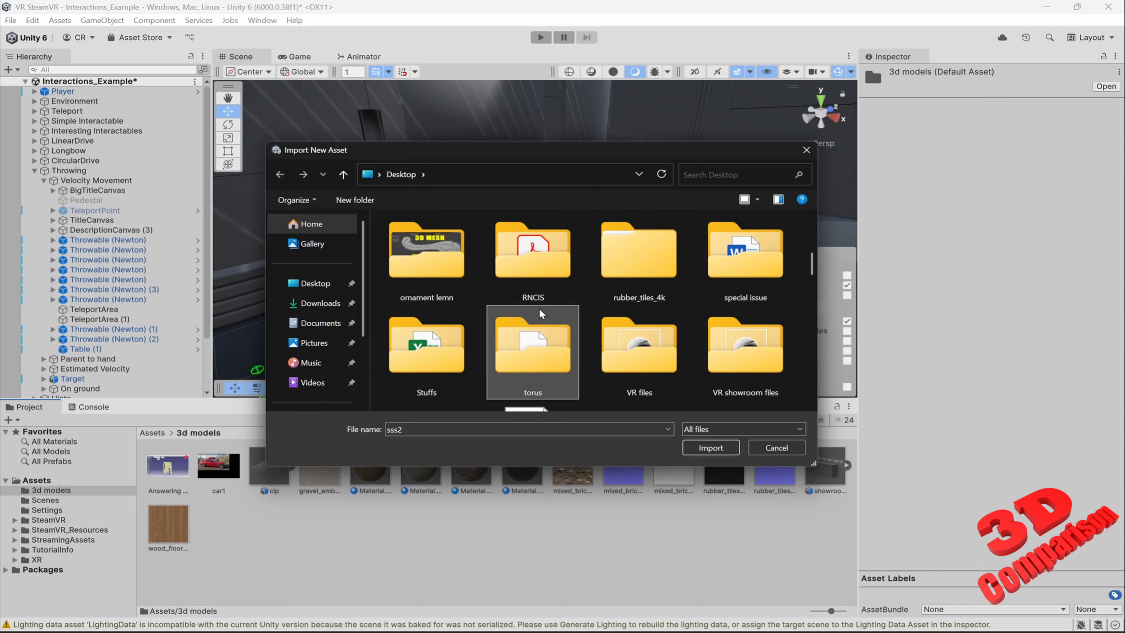
scroll(549, 302, "down", 1)
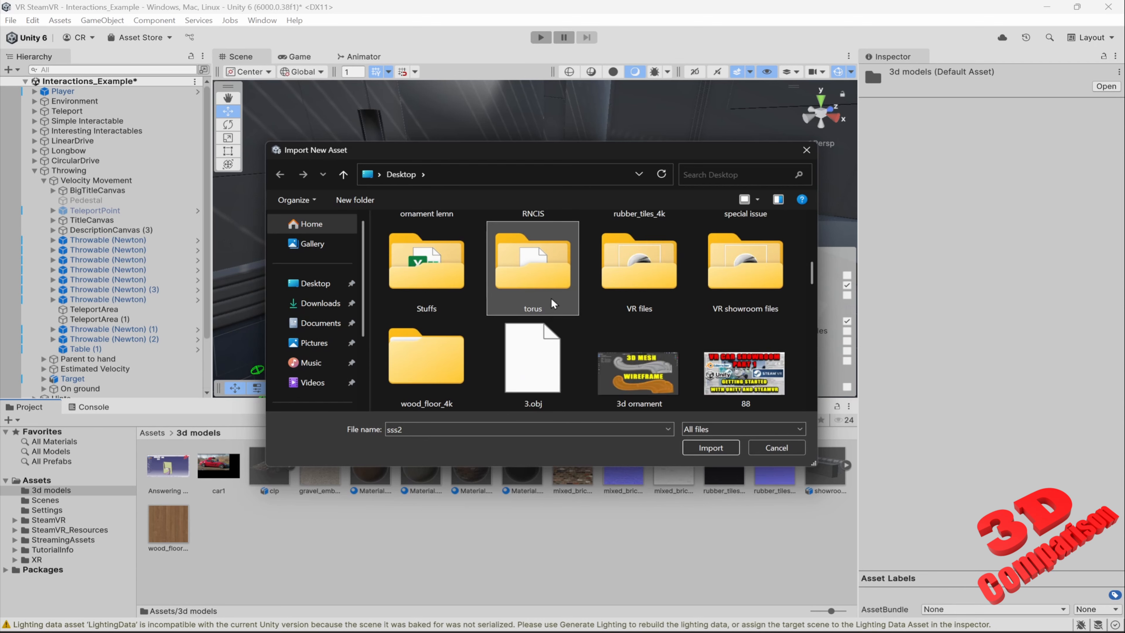
double_click(730, 273)
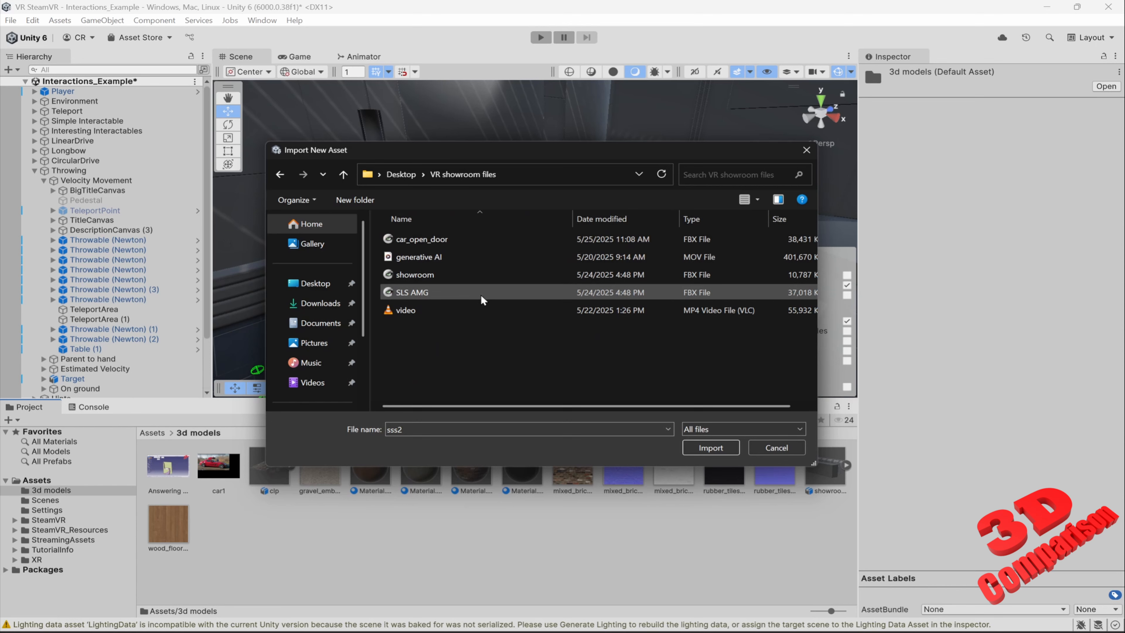
- Import the car_open_door FBX file into the 3d models folder
left_click(456, 242)
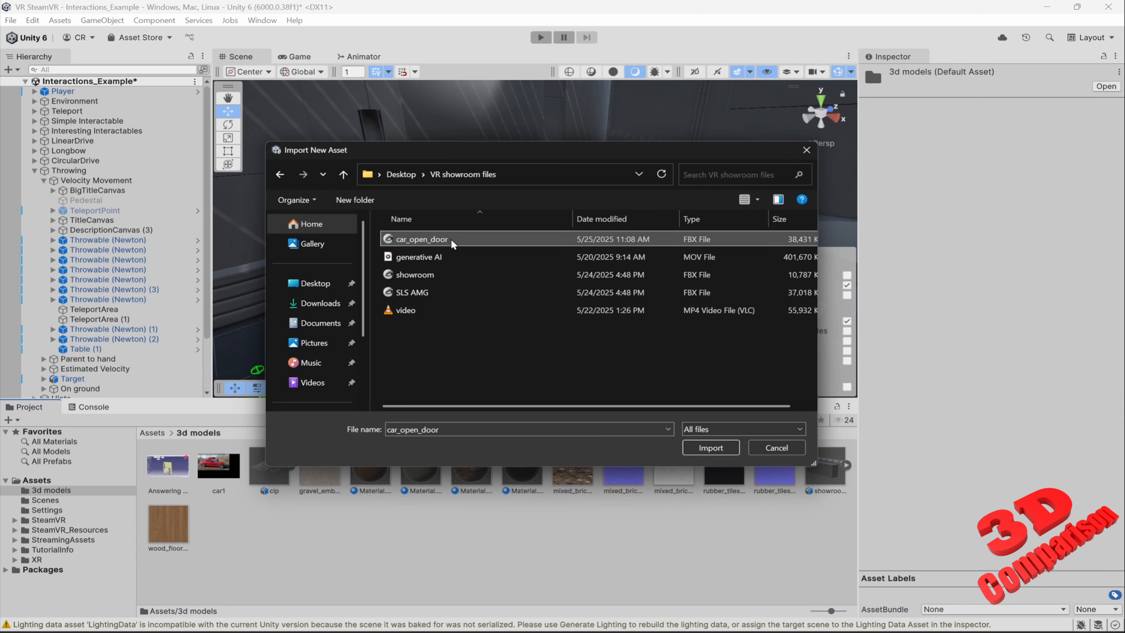
left_click_drag(821, 251, 857, 250)
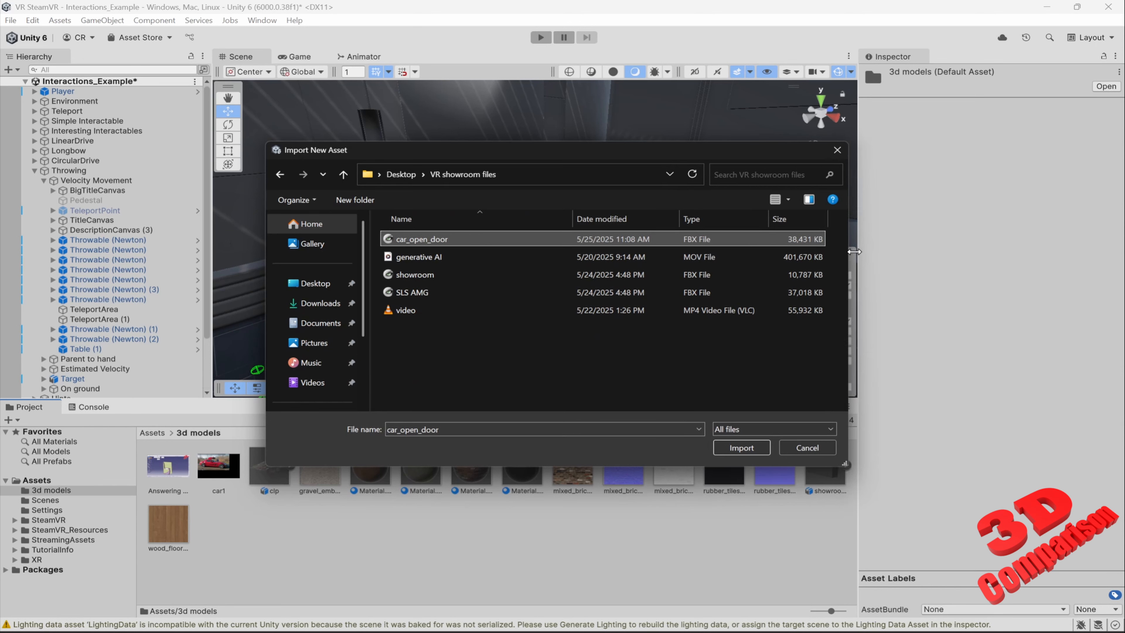
left_click(752, 447)
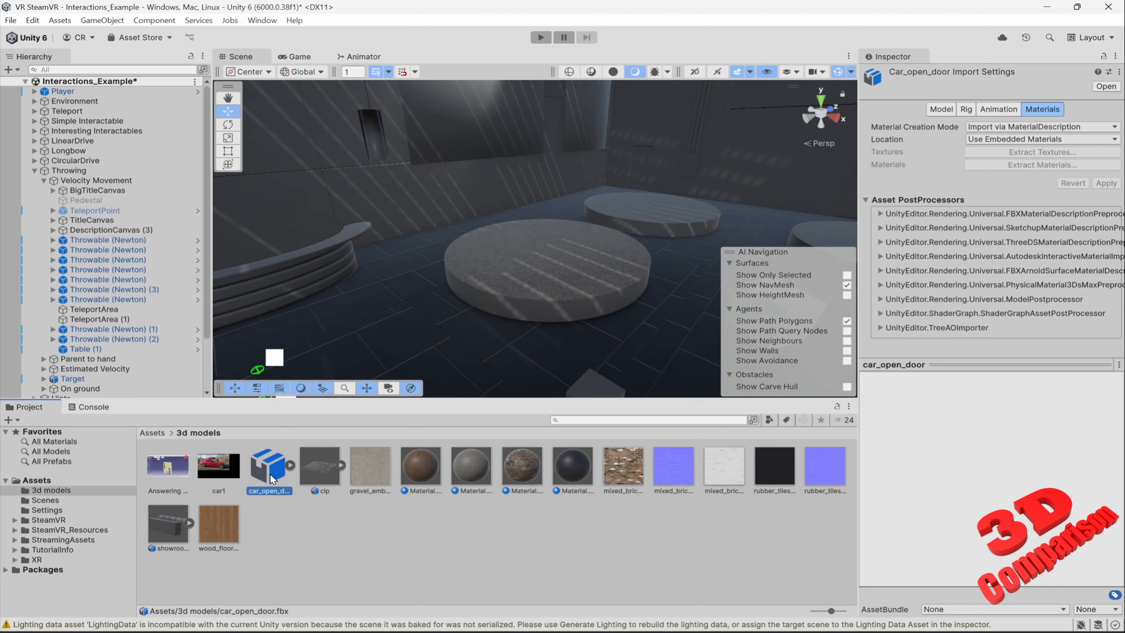
- Place the car_open_door model in the scene on top of the round stone platform
left_click_drag(269, 478, 557, 253)
key("d")
right_click_drag(680, 270, 570, 202)
right_click_drag(668, 195, 622, 306)
key("w")
key("s")
- Rotate the car about 87.3 degrees around Y and shift it along X to about -17.7, onto the platform
key("e")
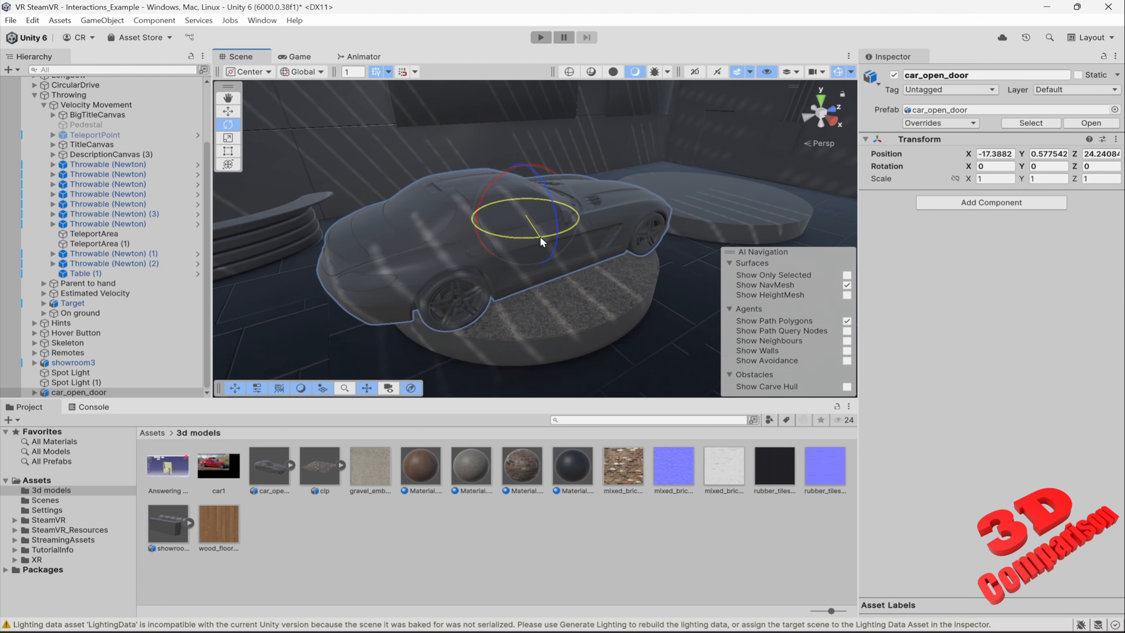
left_click_drag(539, 236, 460, 292)
key("w")
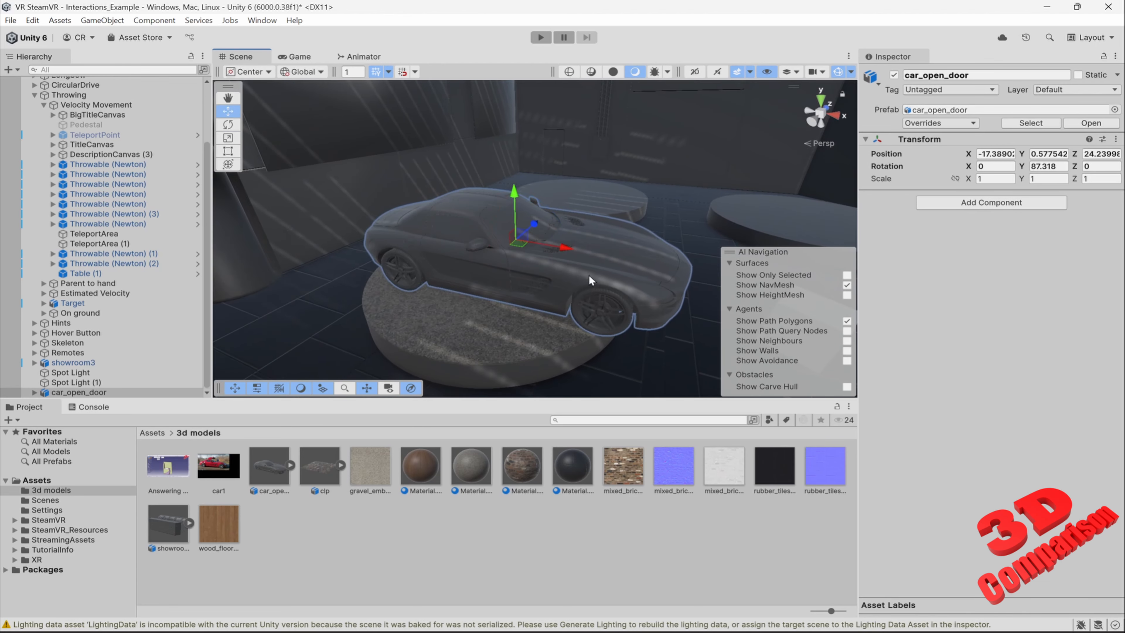
left_click_drag(561, 248, 544, 246)
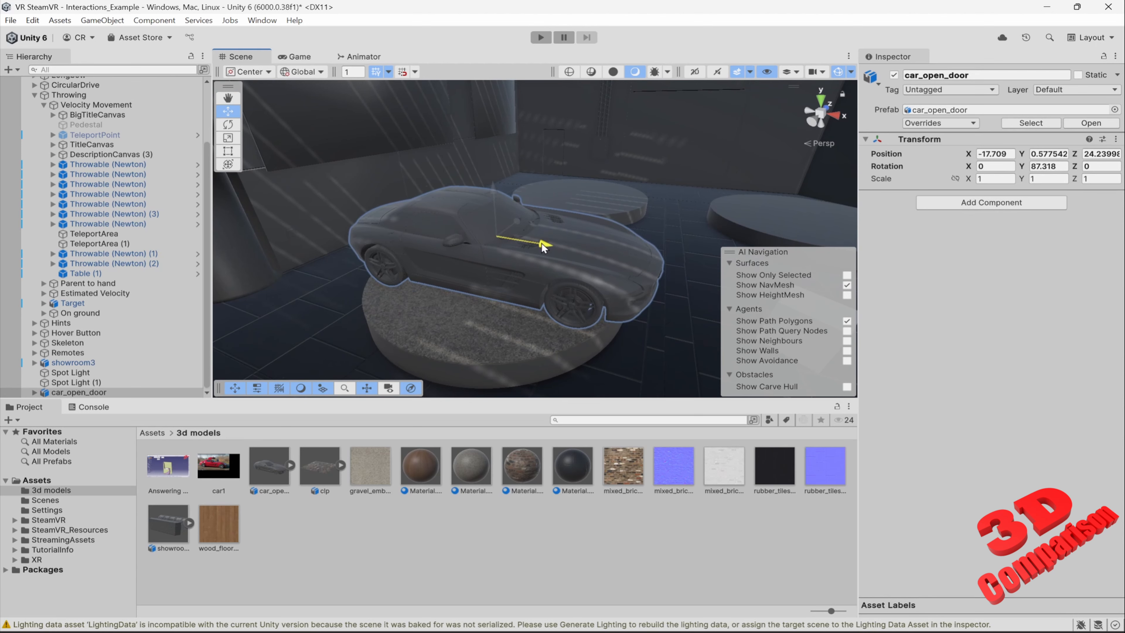
right_click_drag(640, 300, 613, 308)
key("d")
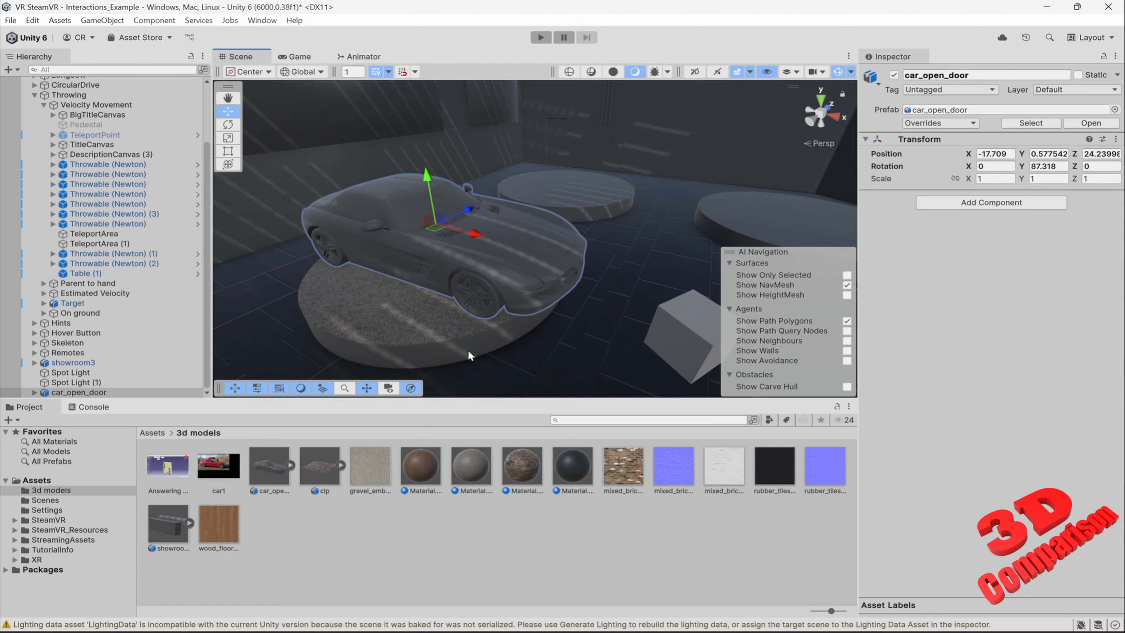
- Expand the car_open_door asset's contents and select its Scene animation clip
left_click(290, 465)
left_click(333, 476)
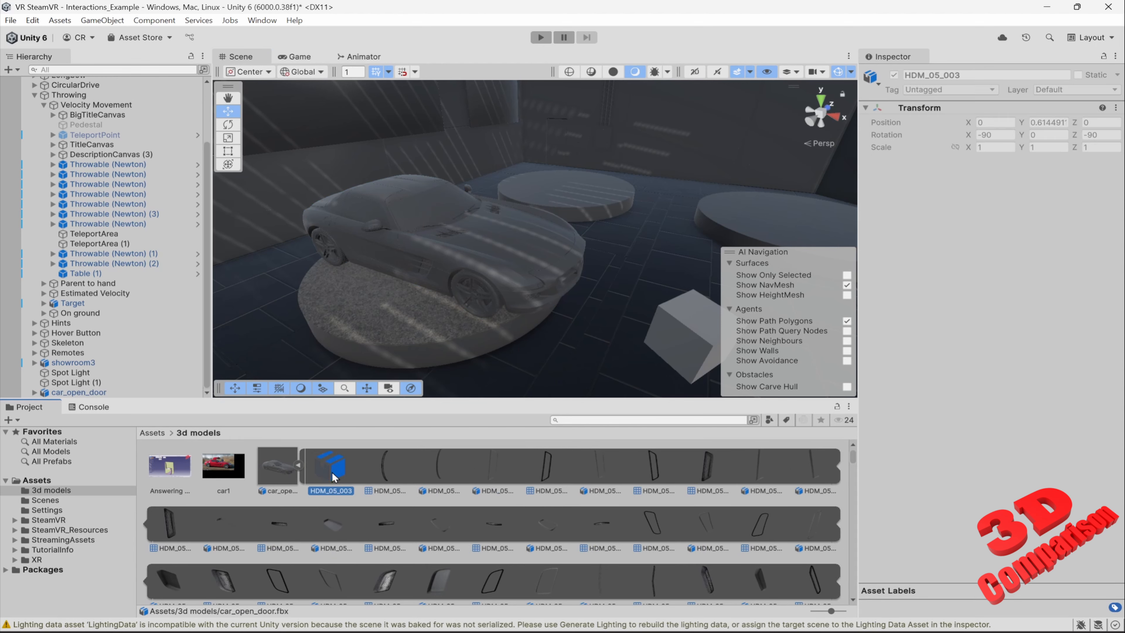
left_click_drag(851, 456, 852, 576)
scroll(632, 532, "down", 10)
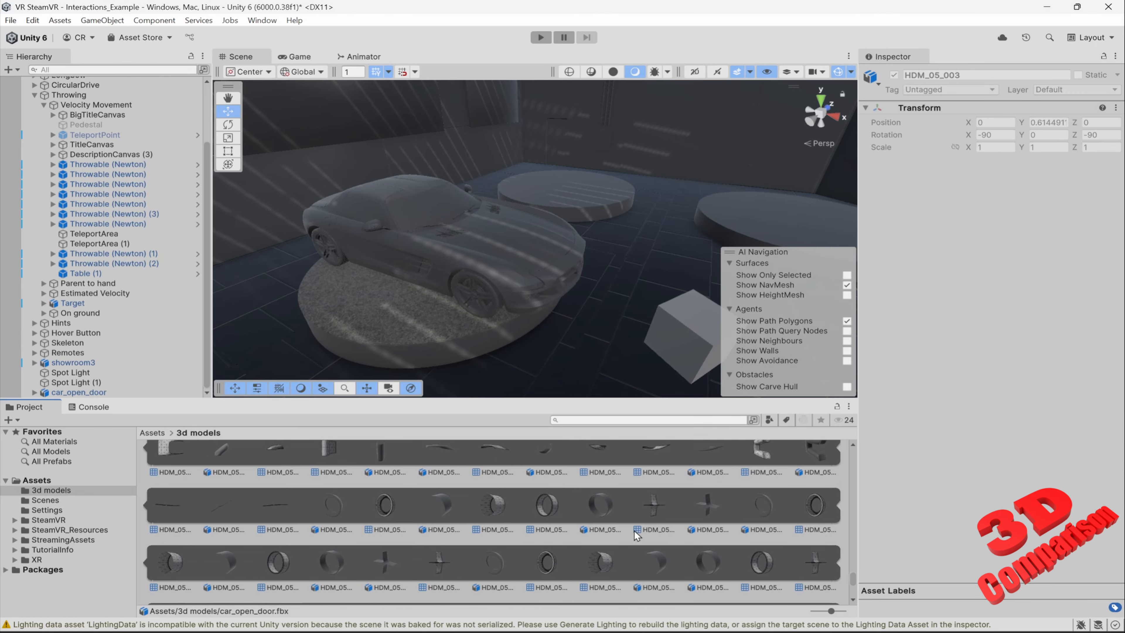
scroll(633, 530, "down", 5)
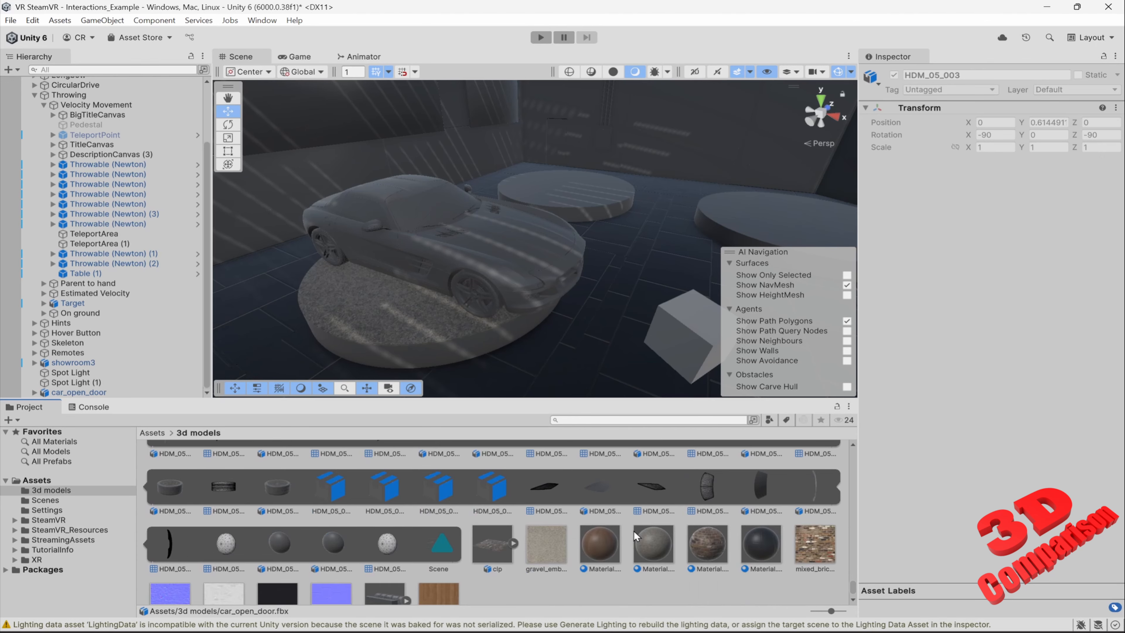
left_click(439, 550)
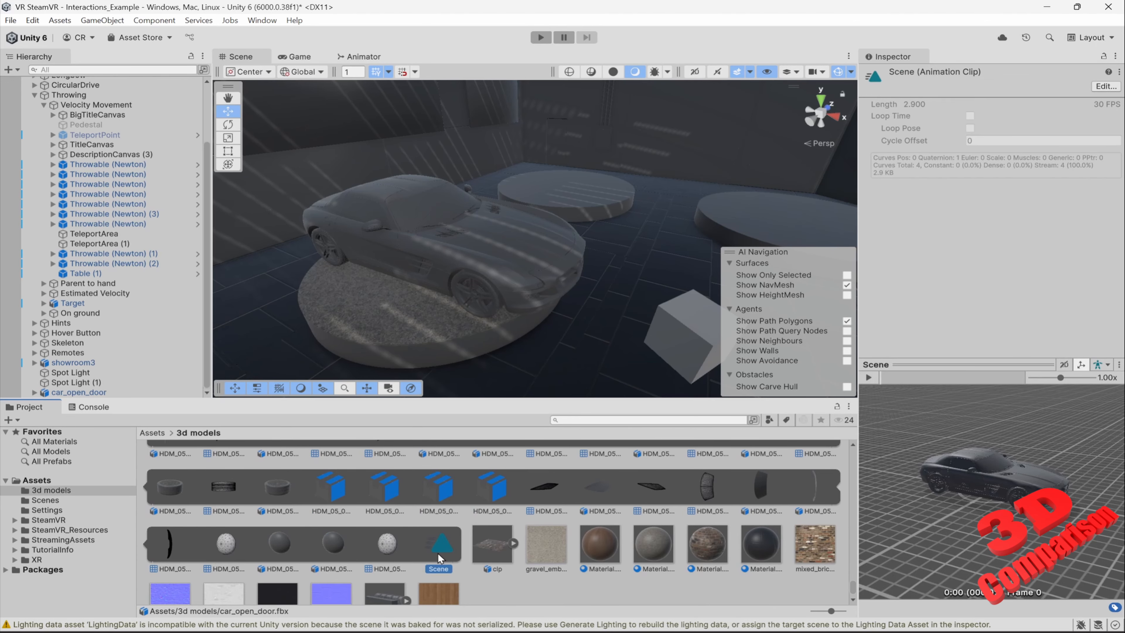
- Play the Scene clip's preview, examine the door motion from several angles, and pause it
right_click_drag(1056, 474, 911, 464)
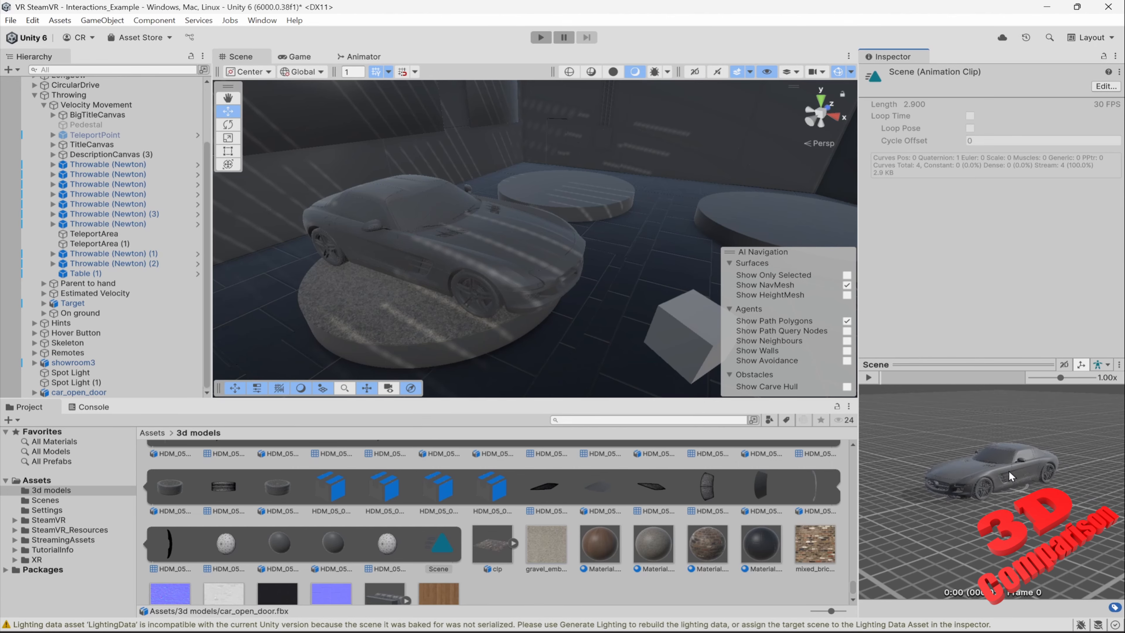
scroll(1009, 470, "up", 5)
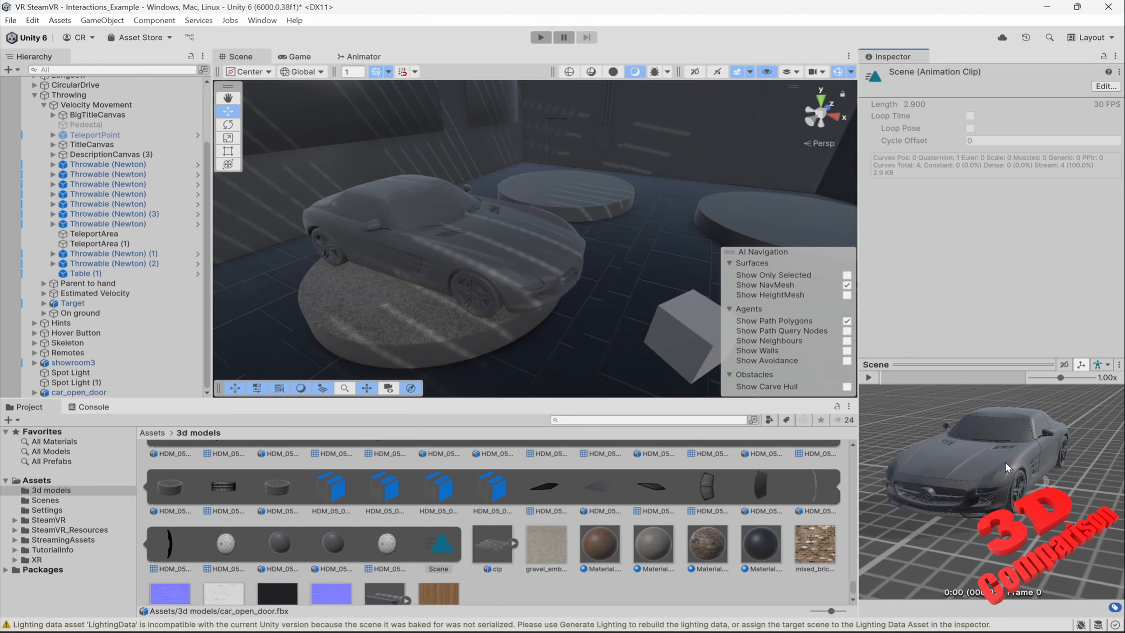
left_click(869, 378)
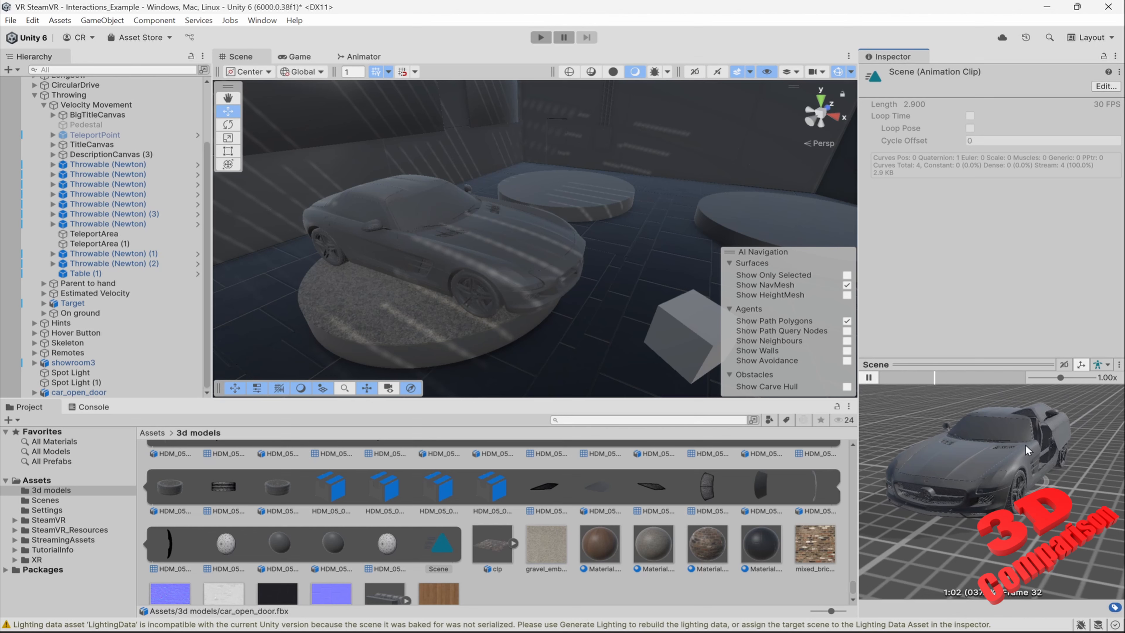
right_click_drag(1049, 476, 939, 472)
right_click_drag(1043, 470, 995, 475)
scroll(997, 447, "down", 2)
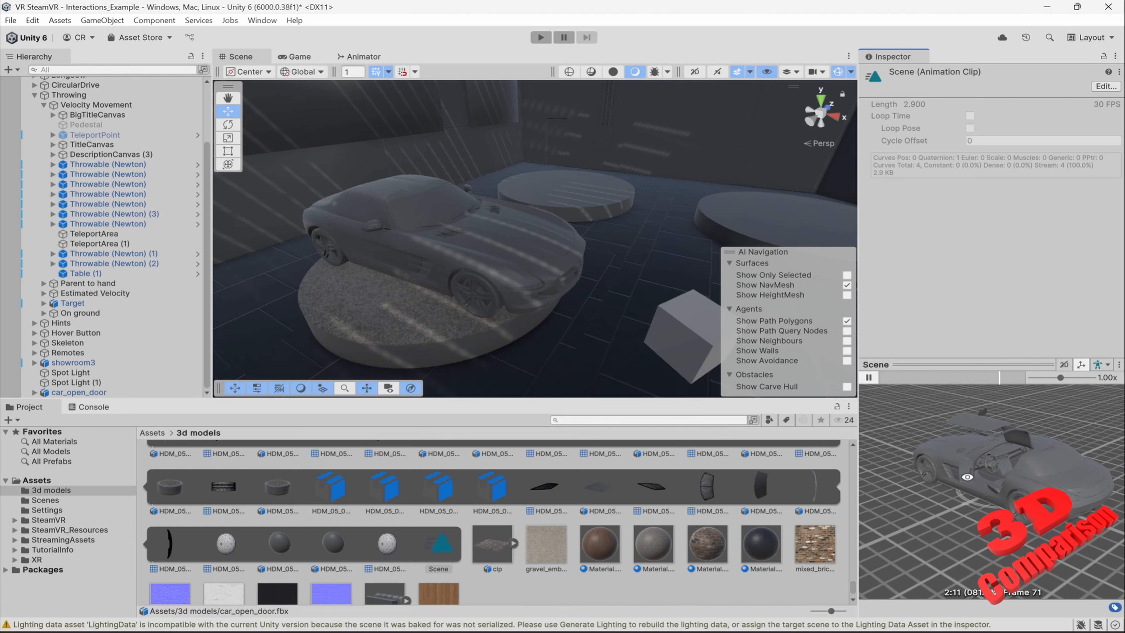
right_click_drag(968, 477, 1121, 395)
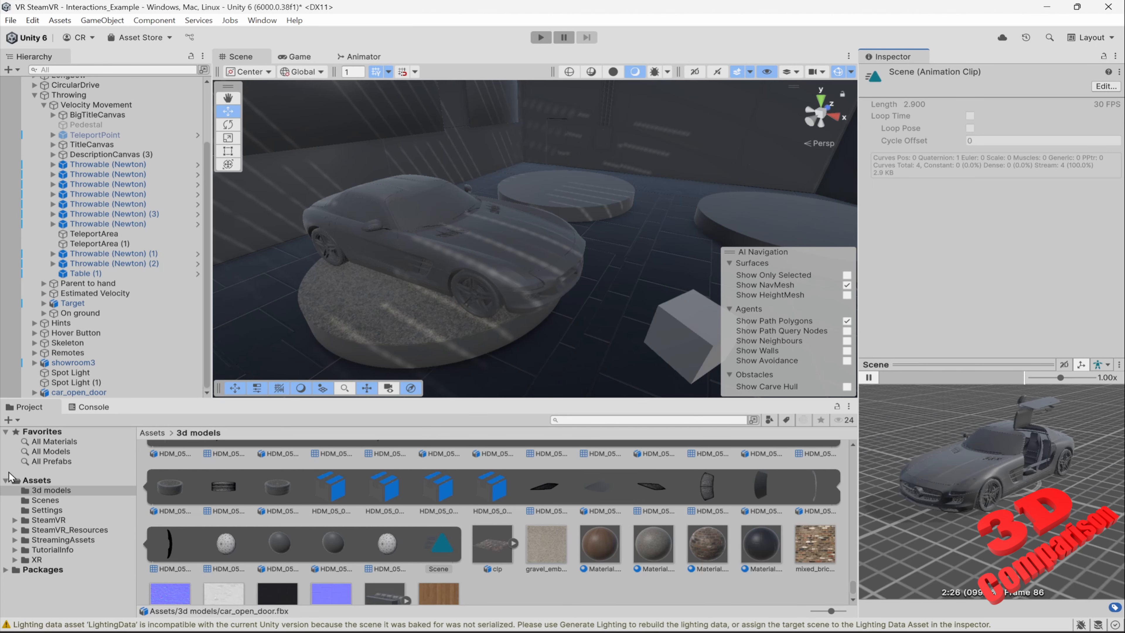
left_click(870, 377)
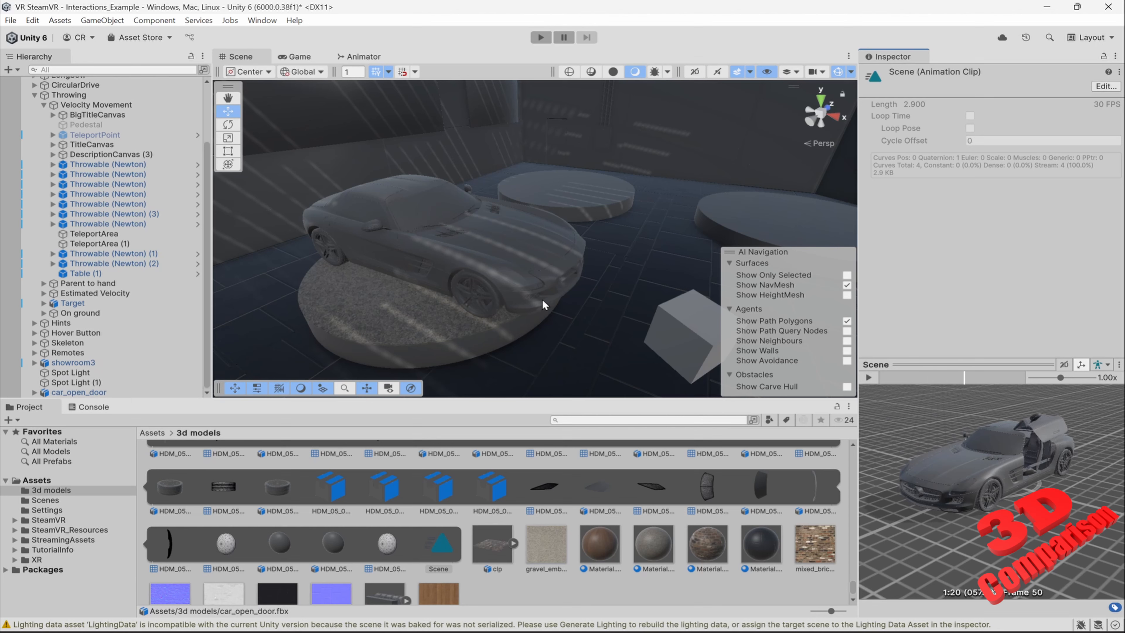
- Add an Animator component to the car_open_door object in the scene
scroll(543, 301, "down", 5)
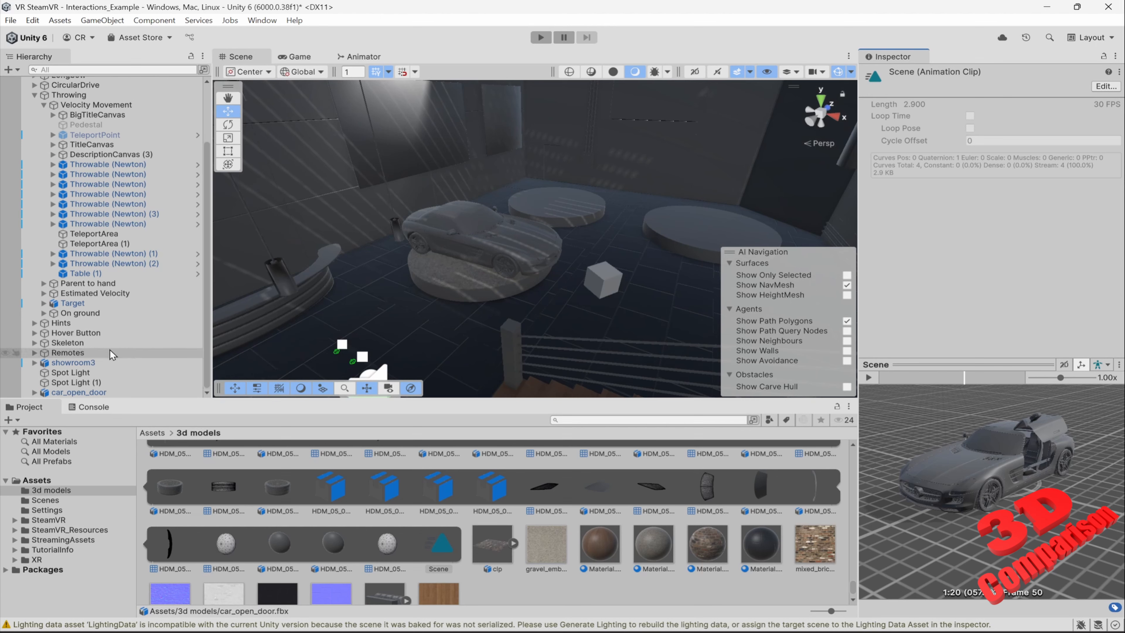
left_click(94, 391)
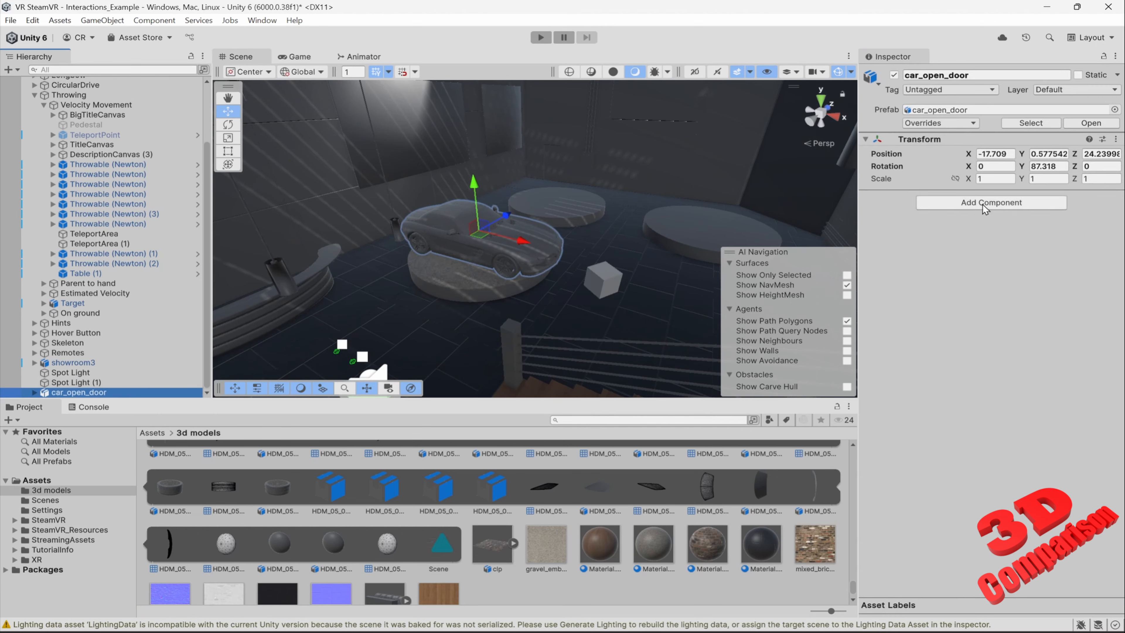
left_click(983, 204)
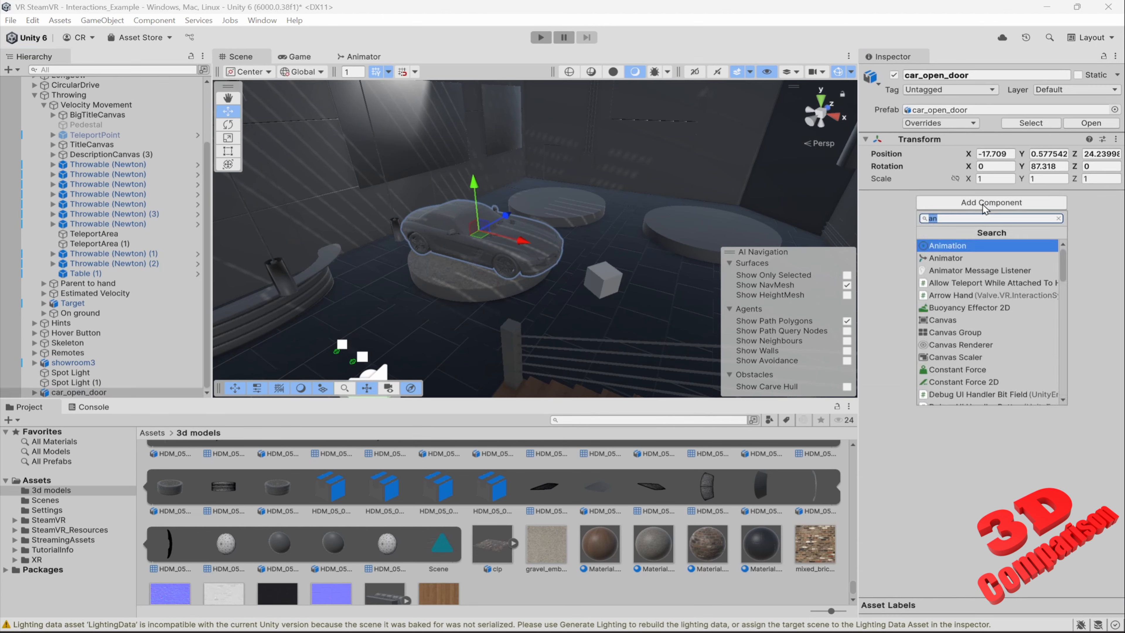
left_click(956, 259)
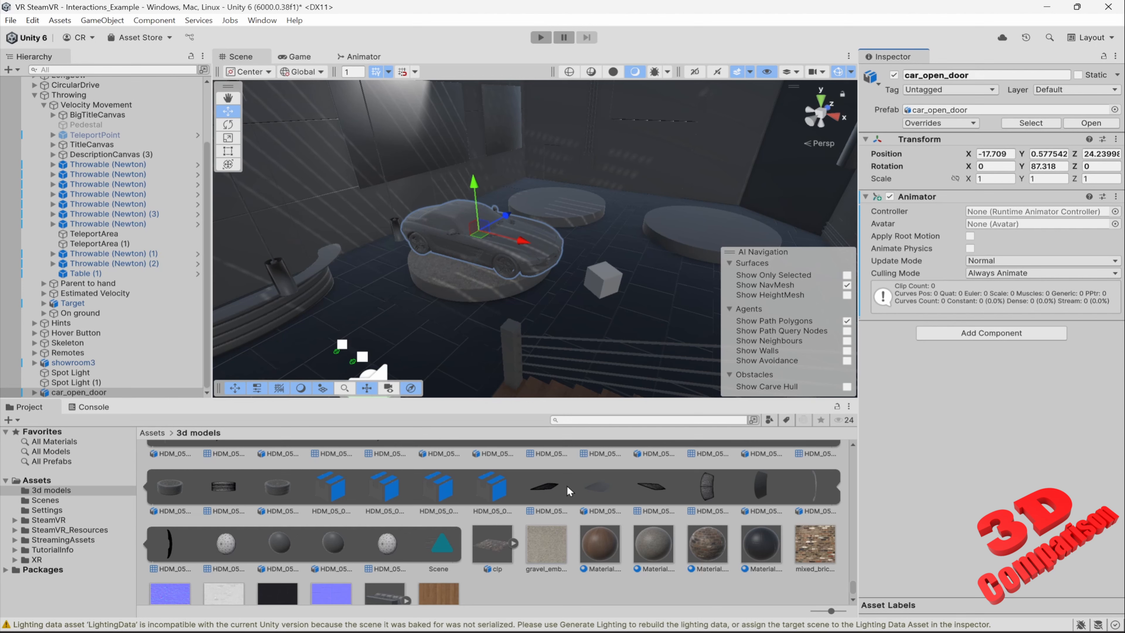
- Create an Animator Controller named "open door" in the 3d models folder
scroll(604, 503, "down", 2)
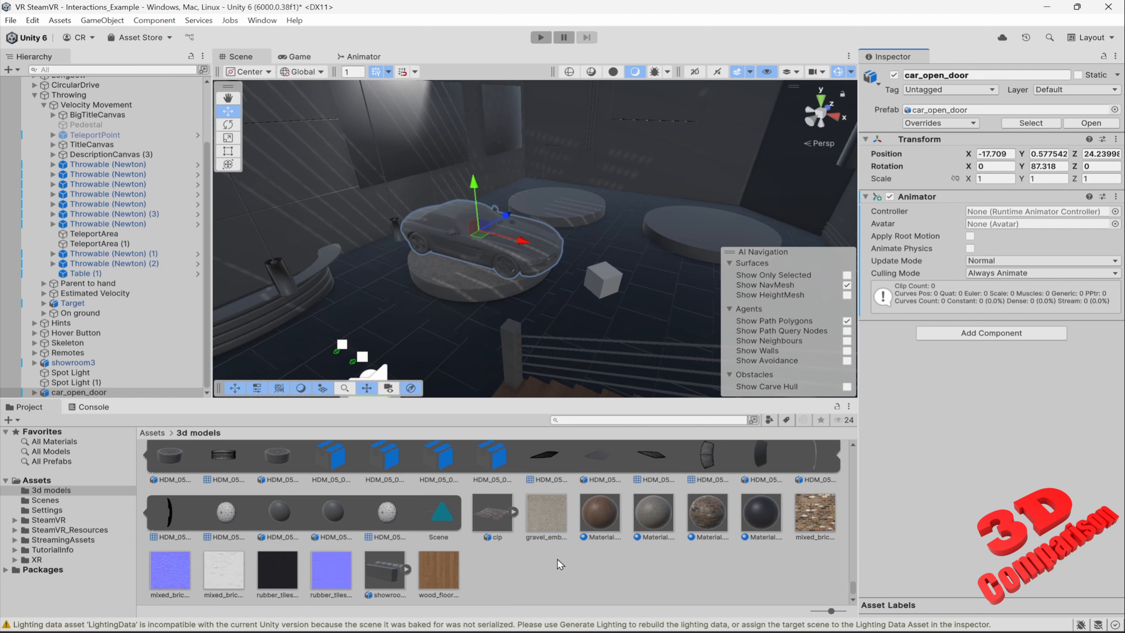
right_click(510, 574)
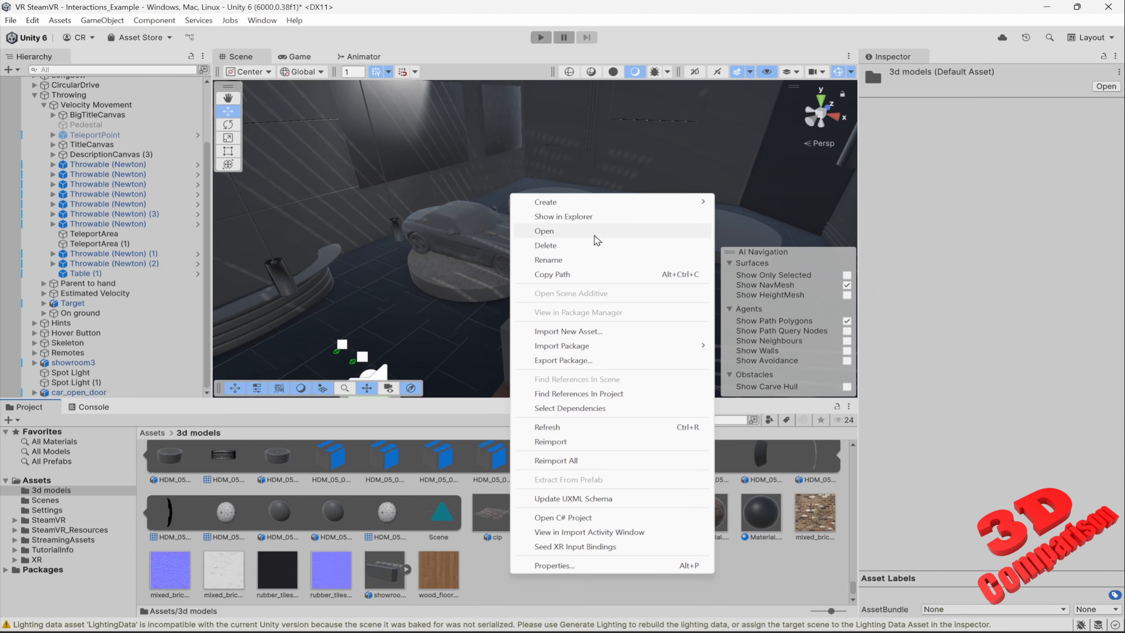
mouse_move(614, 202)
mouse_move(772, 280)
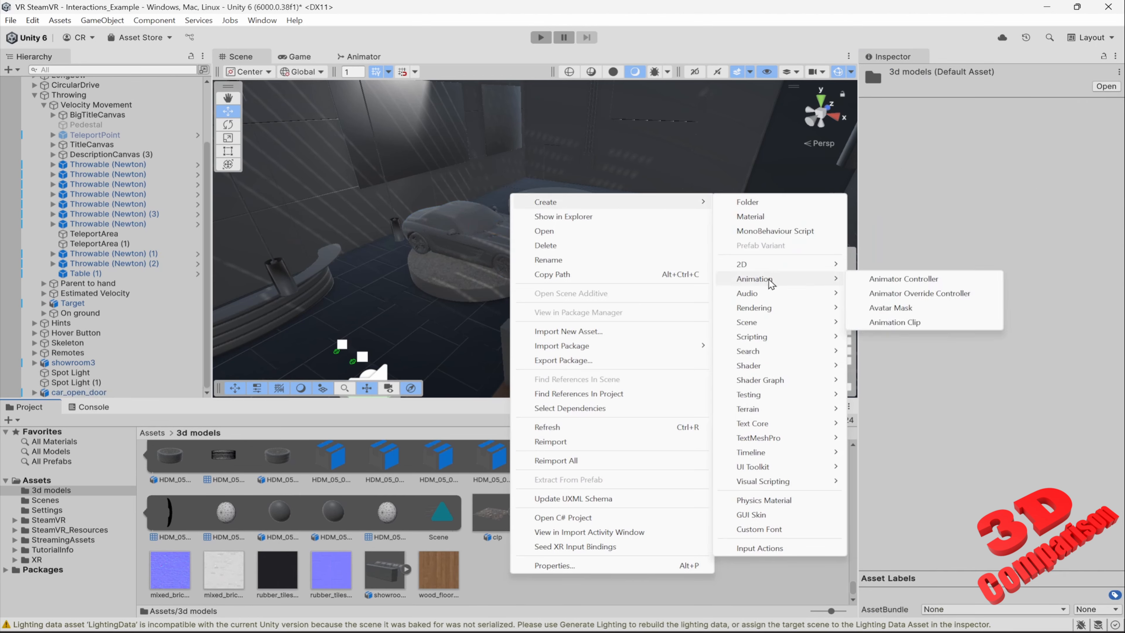
left_click(944, 280)
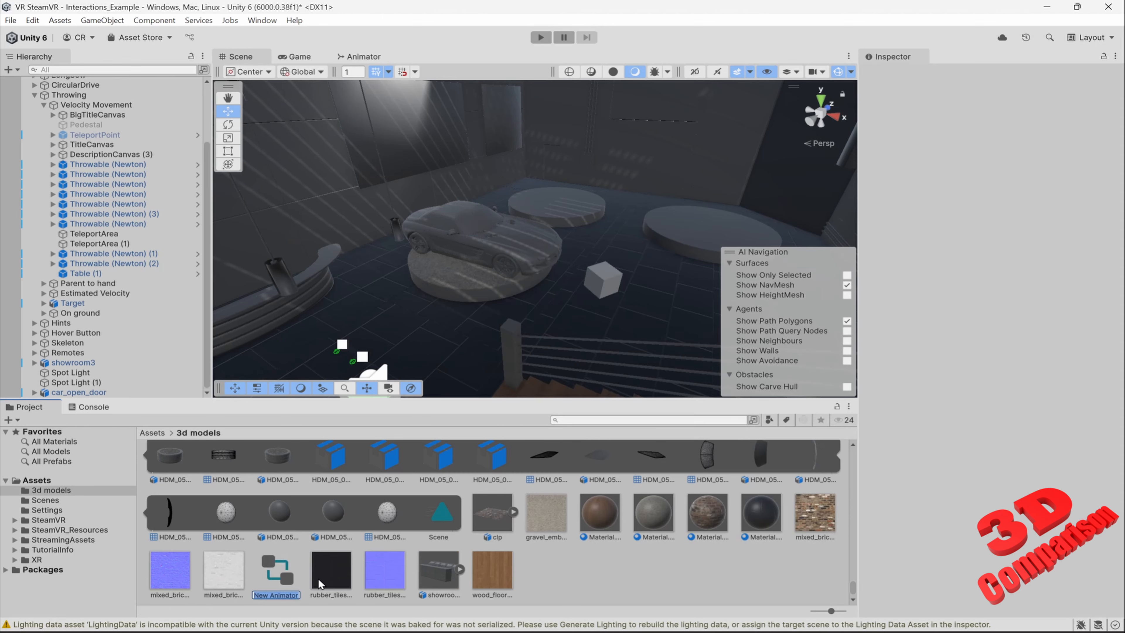
type("open door")
key("Return")
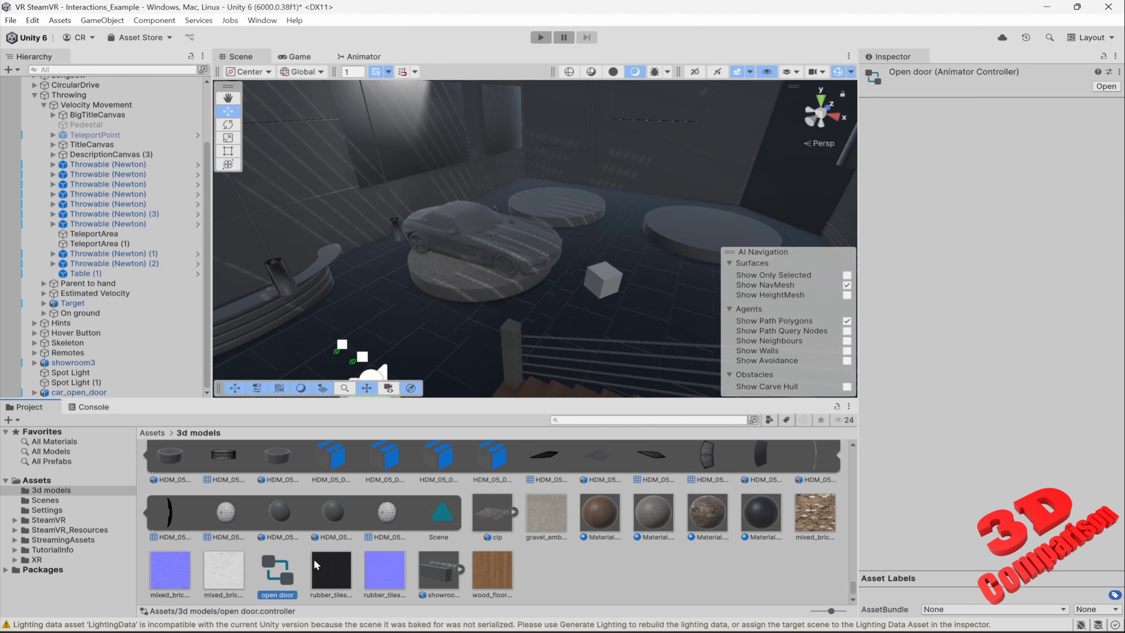
- Open the "open door" controller's Base Layer state graph for editing, checking the scene and game views along the way
double_click(276, 569)
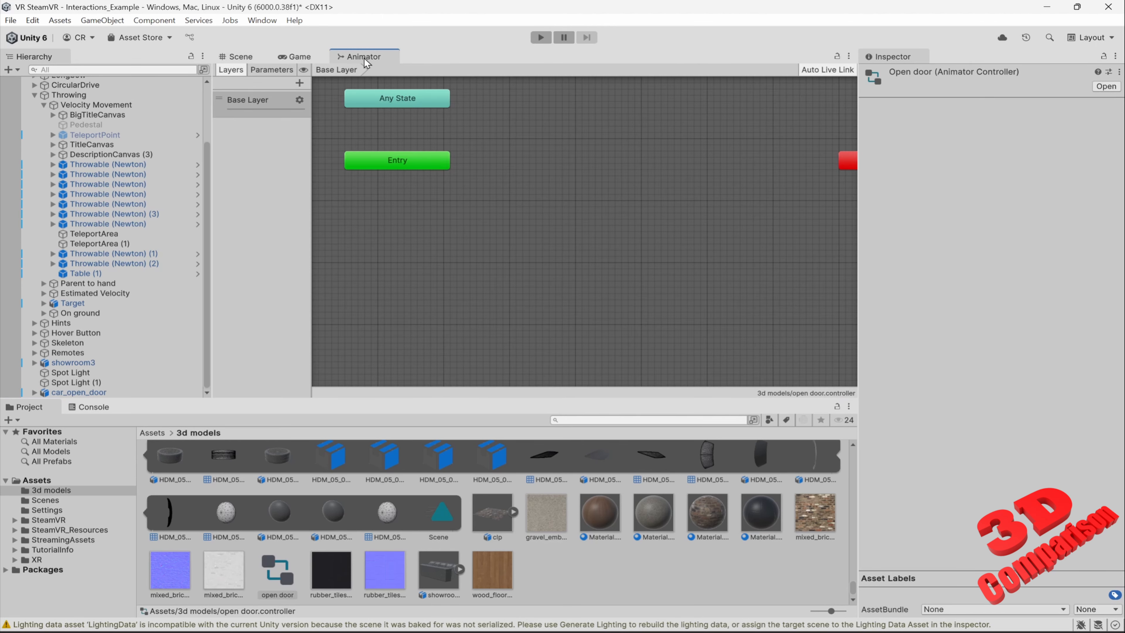
left_click(249, 56)
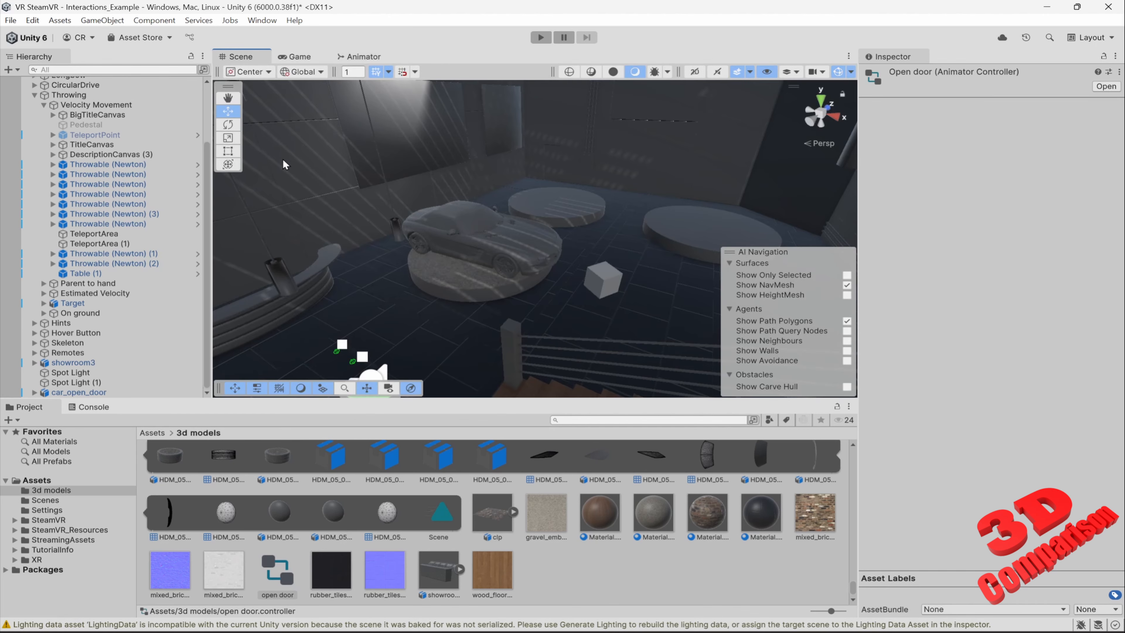
left_click(301, 59)
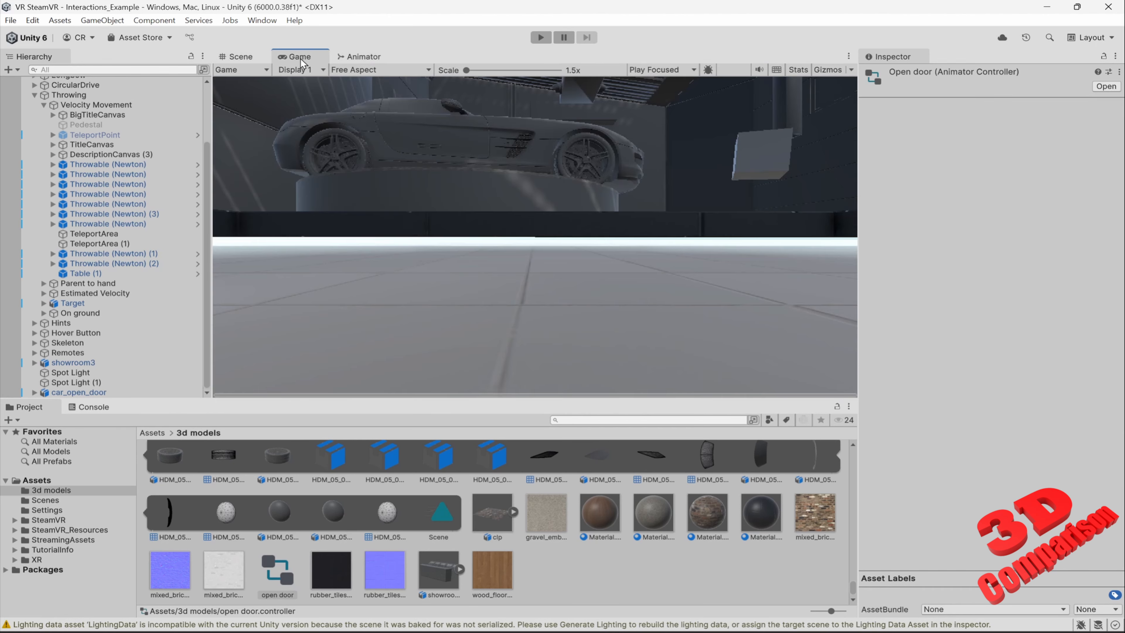
left_click(364, 57)
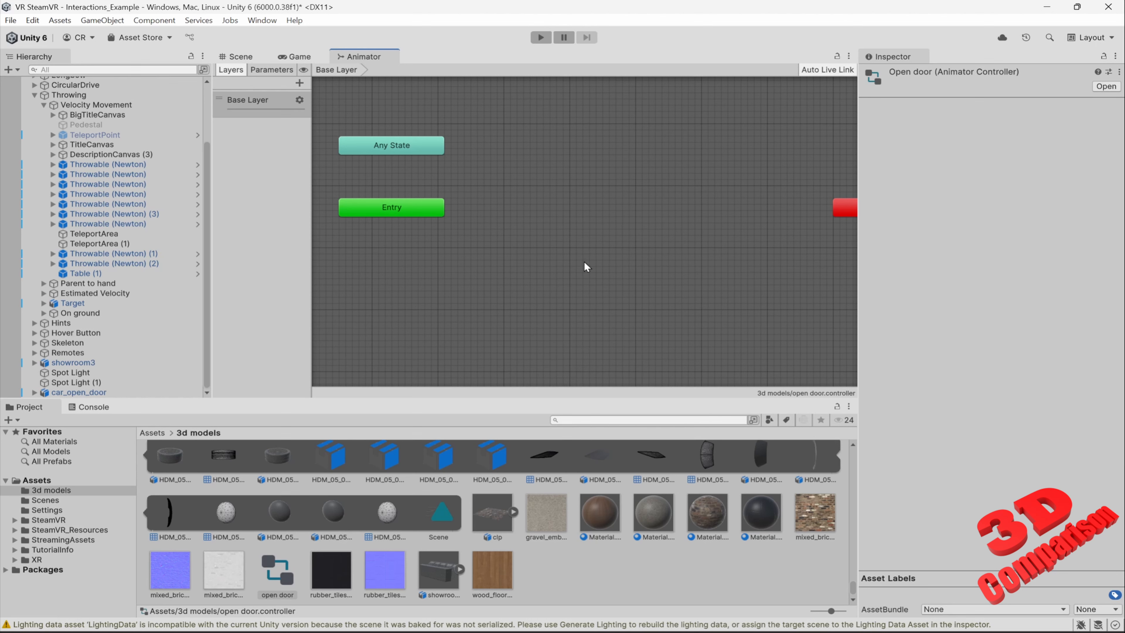
- Try adding the car's Scene animation clip as a state in the Base Layer, and delete that state again
left_click_drag(446, 524, 574, 226)
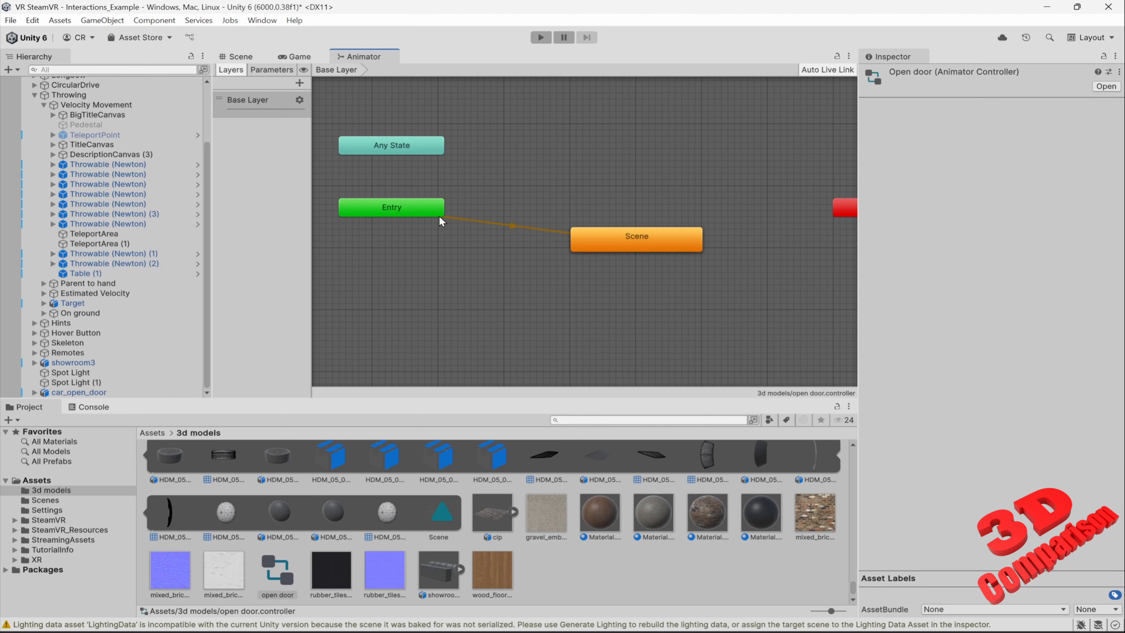
left_click(404, 209)
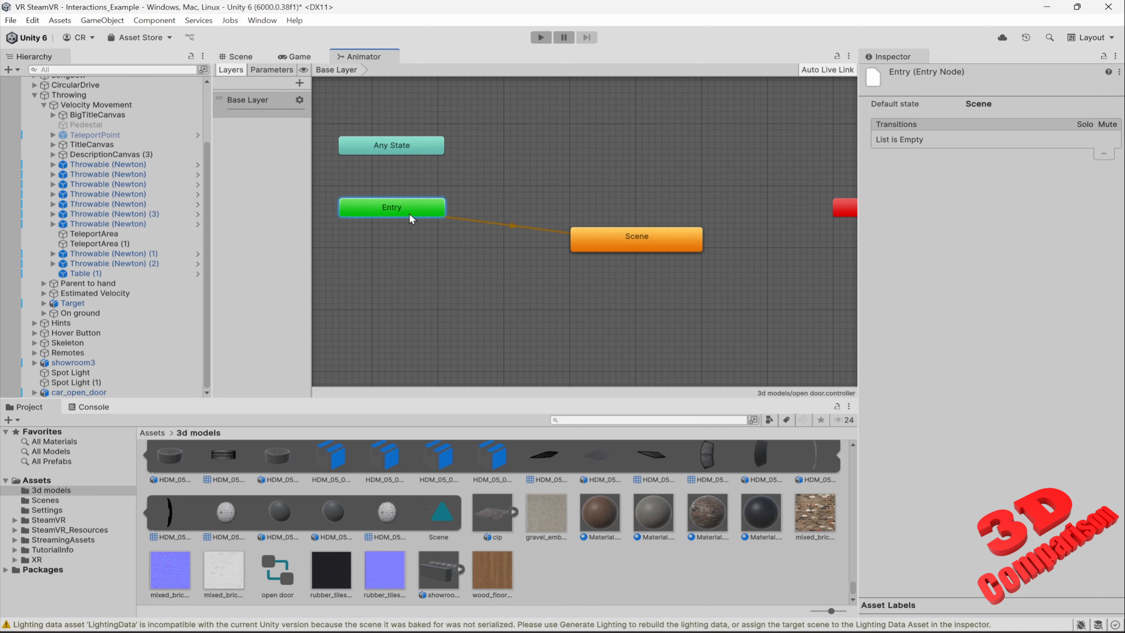
left_click(619, 238)
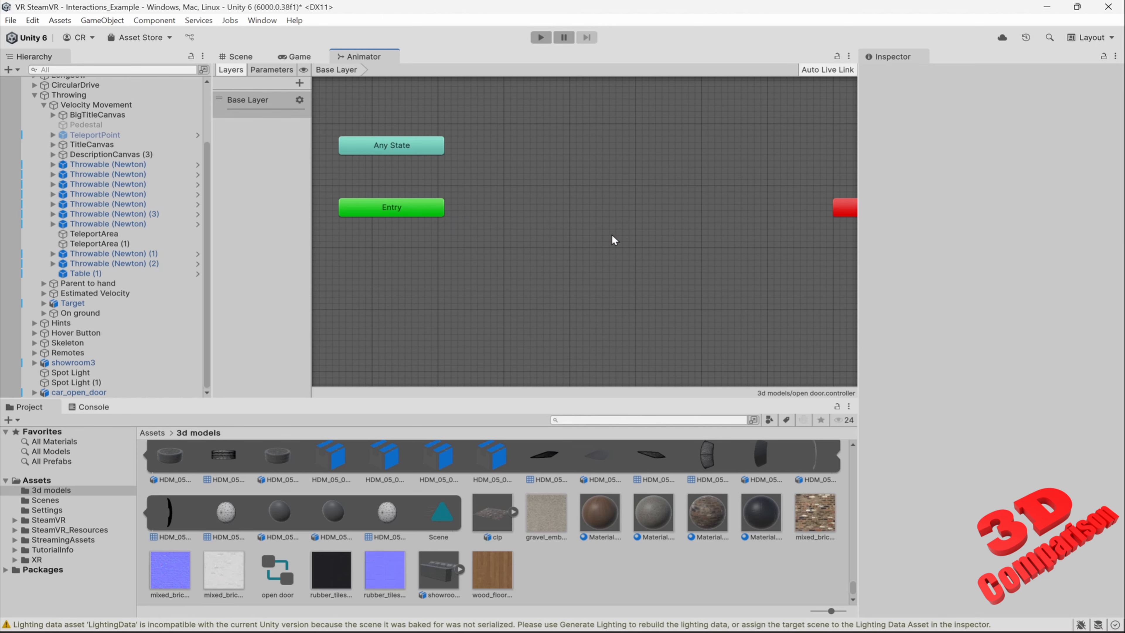
- Create an empty animation state beside the Entry node and open its name for editing
left_click(398, 204)
right_click(477, 213)
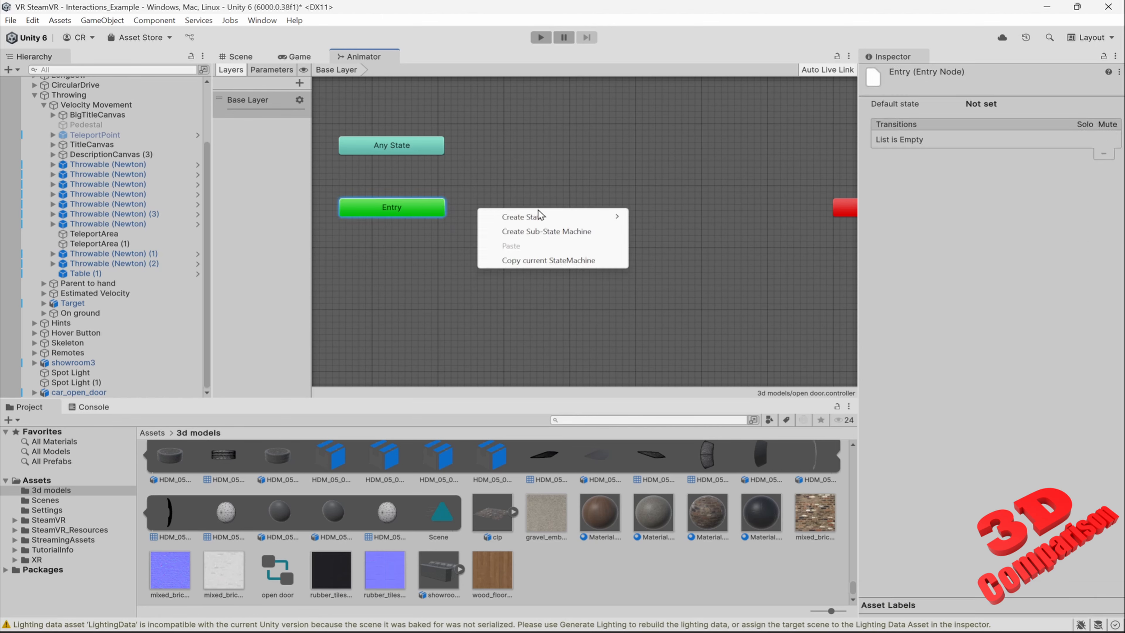
mouse_move(539, 216)
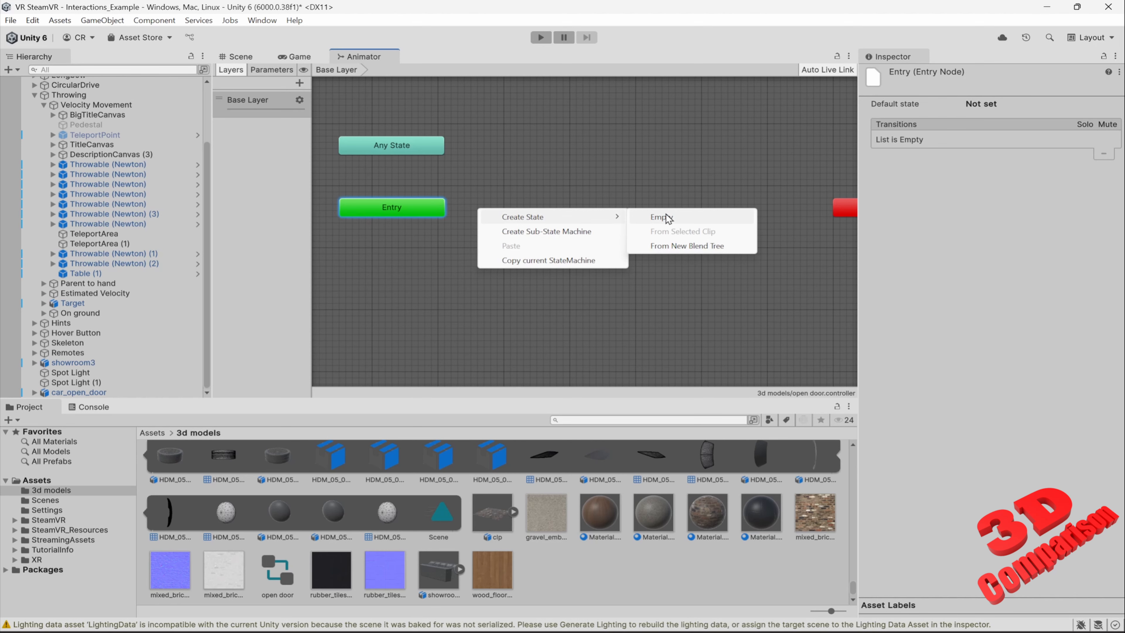
left_click(668, 218)
left_click_drag(576, 219, 645, 212)
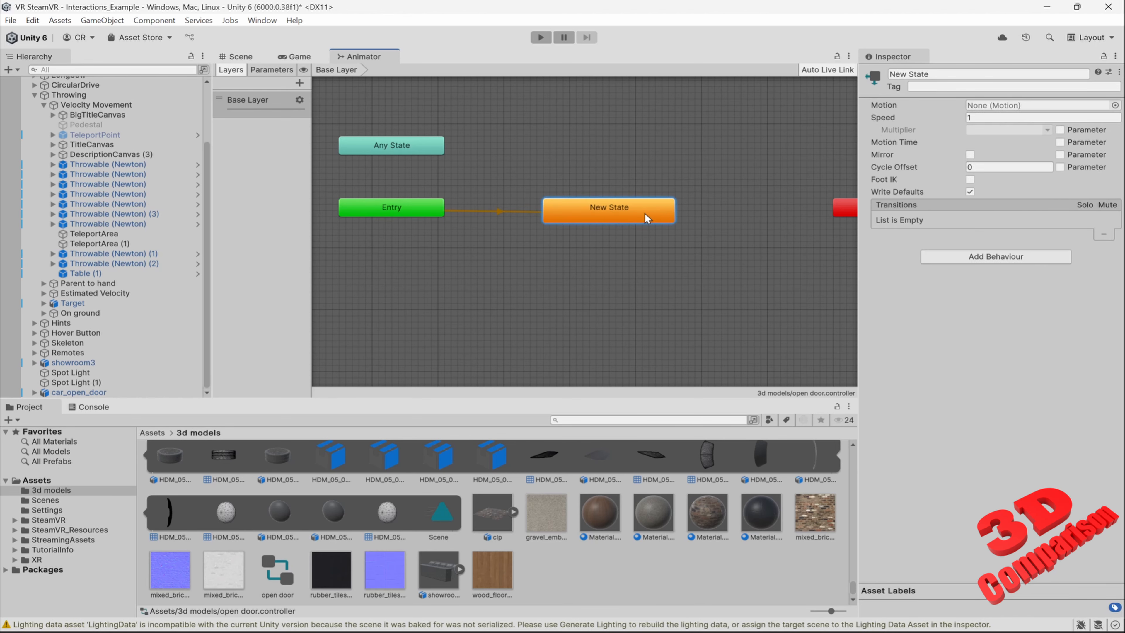
left_click(974, 74)
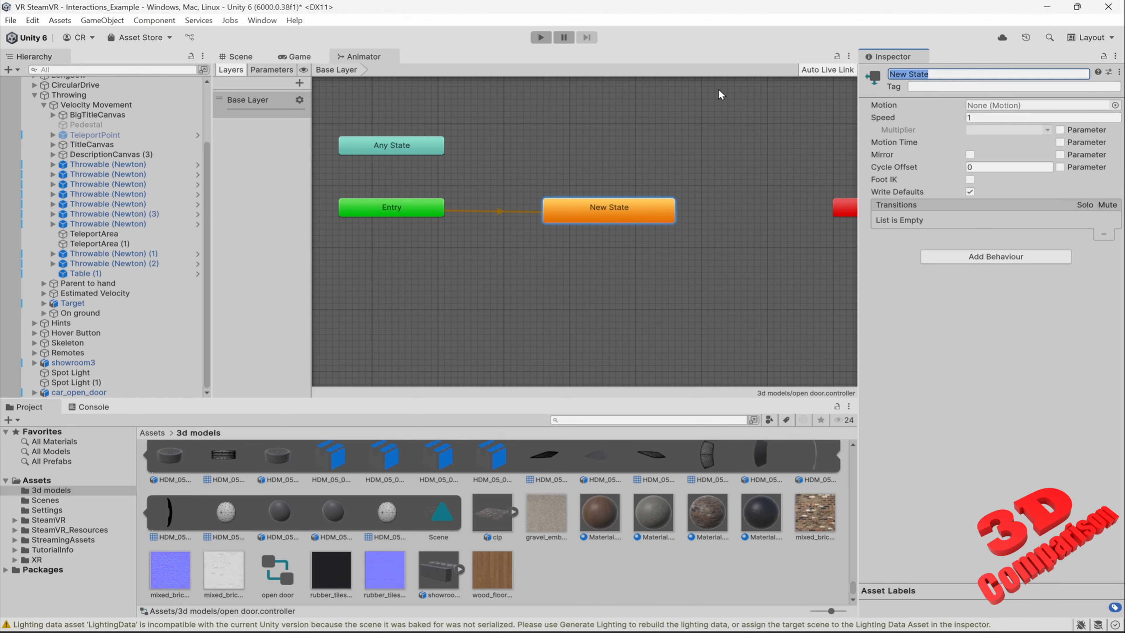
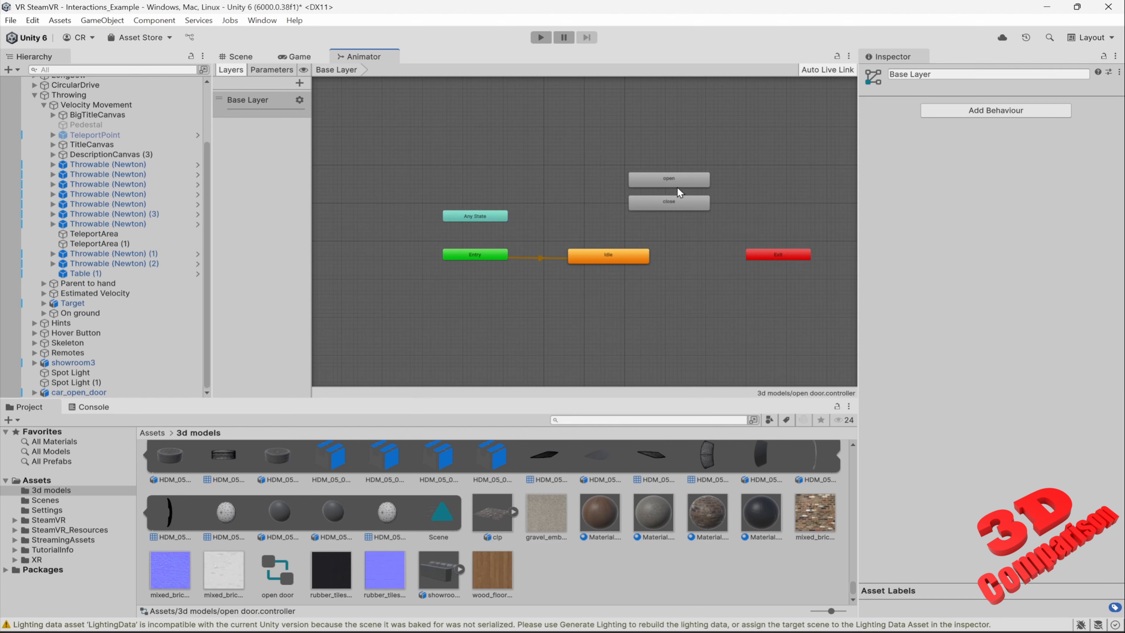
- Examine the motion and speed settings of the open and close animation states
left_click(674, 185)
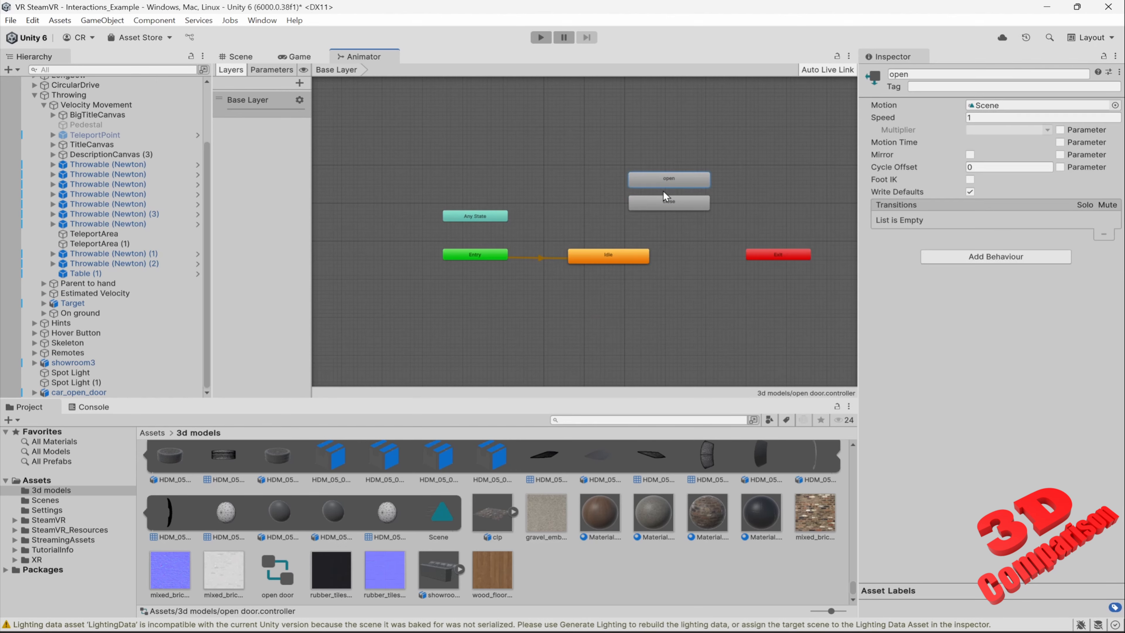
left_click(677, 175)
scroll(693, 207, "up", 2)
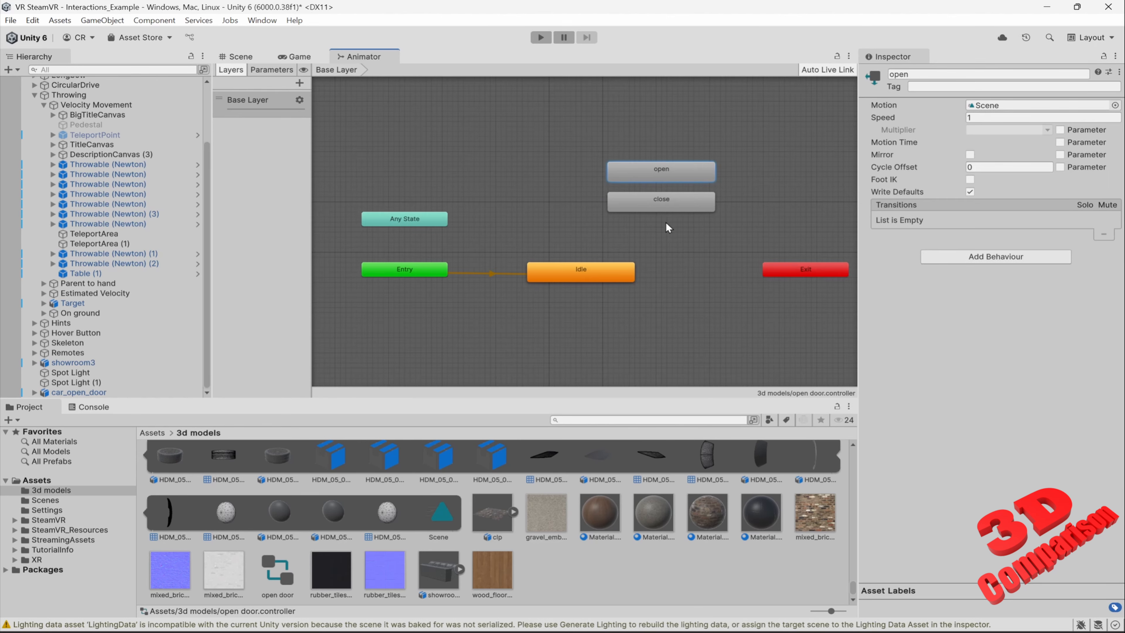
scroll(665, 222, "down", 1)
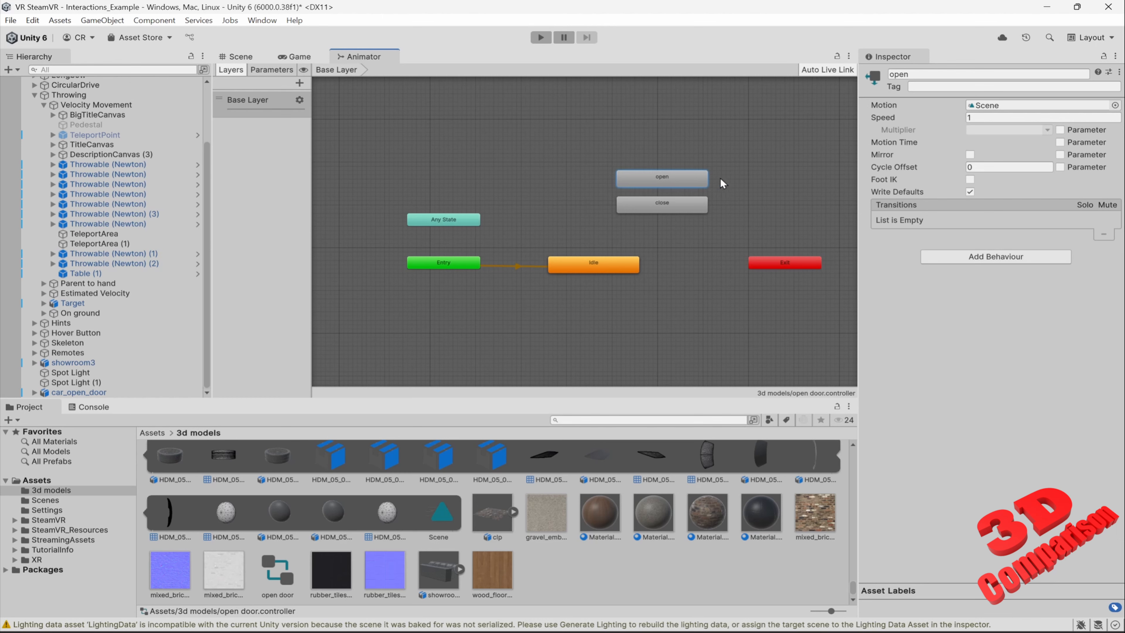
left_click(684, 208)
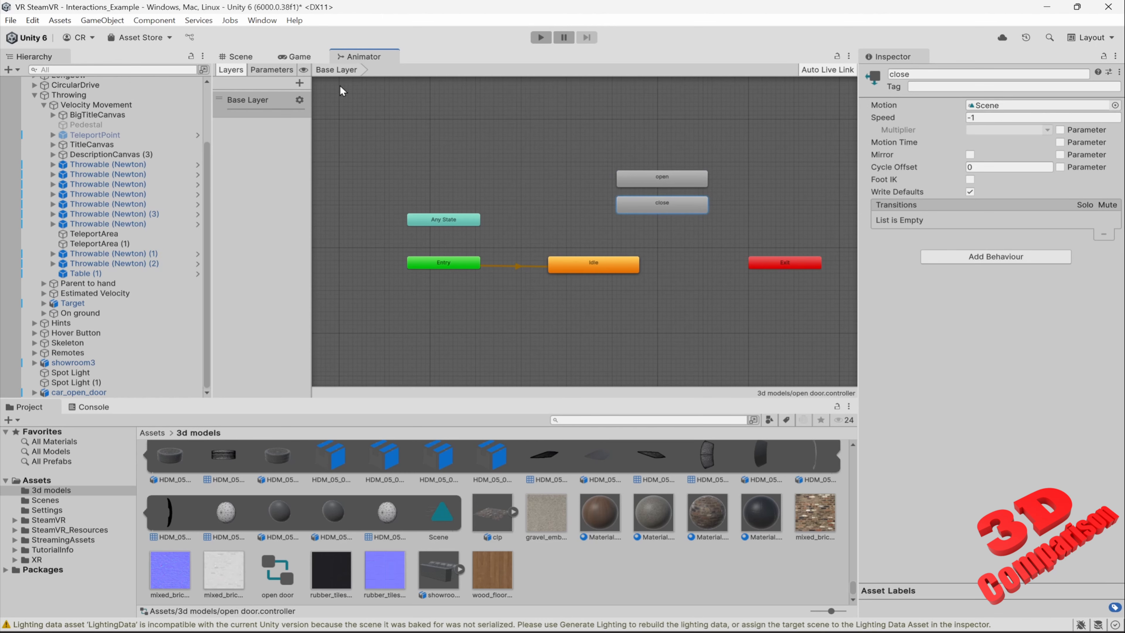
- Duplicate Spot Light (1) in the showroom, move the copy to about X -15.66, Y 3.85, and tilt it near the car
left_click(241, 57)
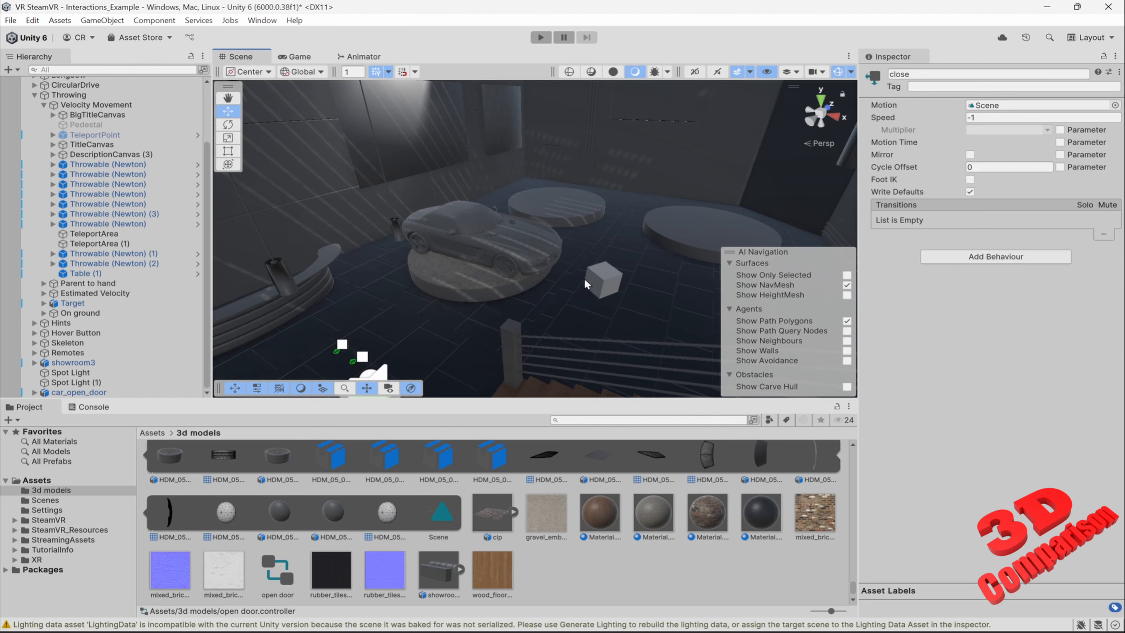
right_click_drag(585, 284, 554, 195)
left_click(564, 199)
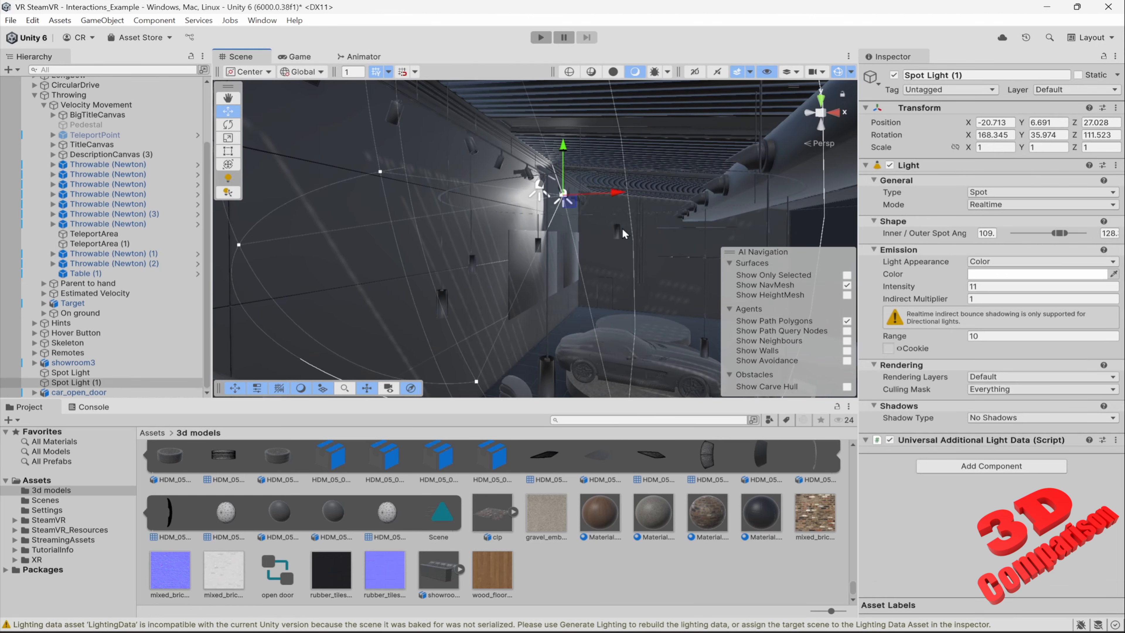
right_click_drag(622, 229, 668, 230)
key("ctrl+d")
left_click_drag(577, 195, 620, 187)
right_click(652, 224)
key("Escape")
key("e")
right_click_drag(591, 277, 620, 298)
key("w")
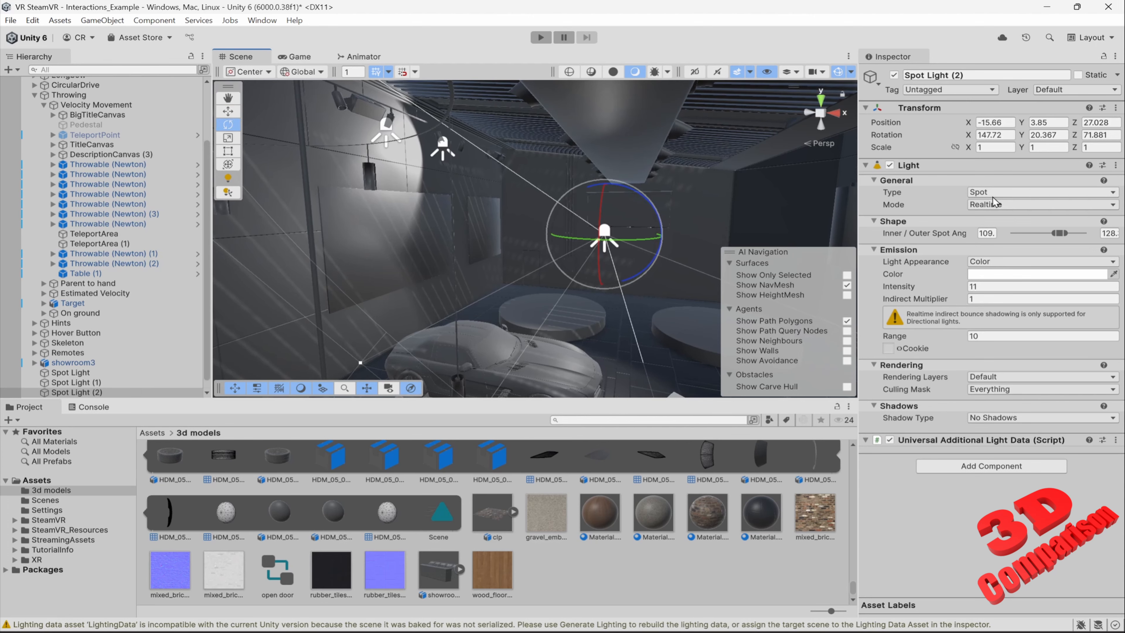
- Change the duplicated light's type from Spot to Point
left_click(995, 196)
left_click(1003, 239)
key("s")
right_click_drag(640, 248, 542, 317)
key("w")
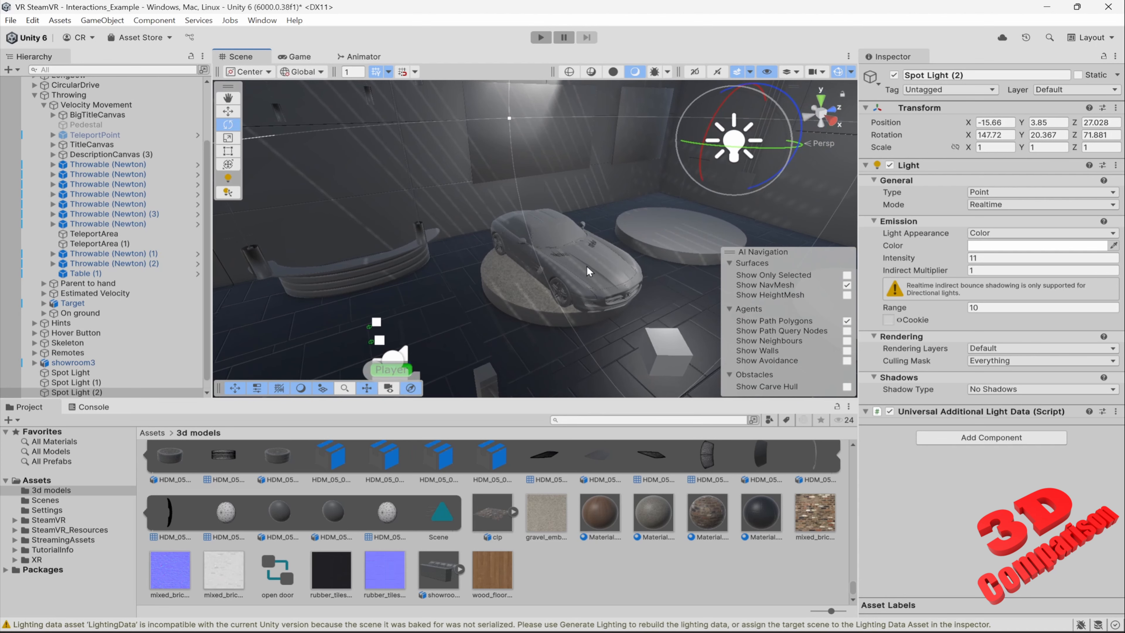
- Assign the open door animator controller to the Animator of the car_open_door object
left_click(595, 273)
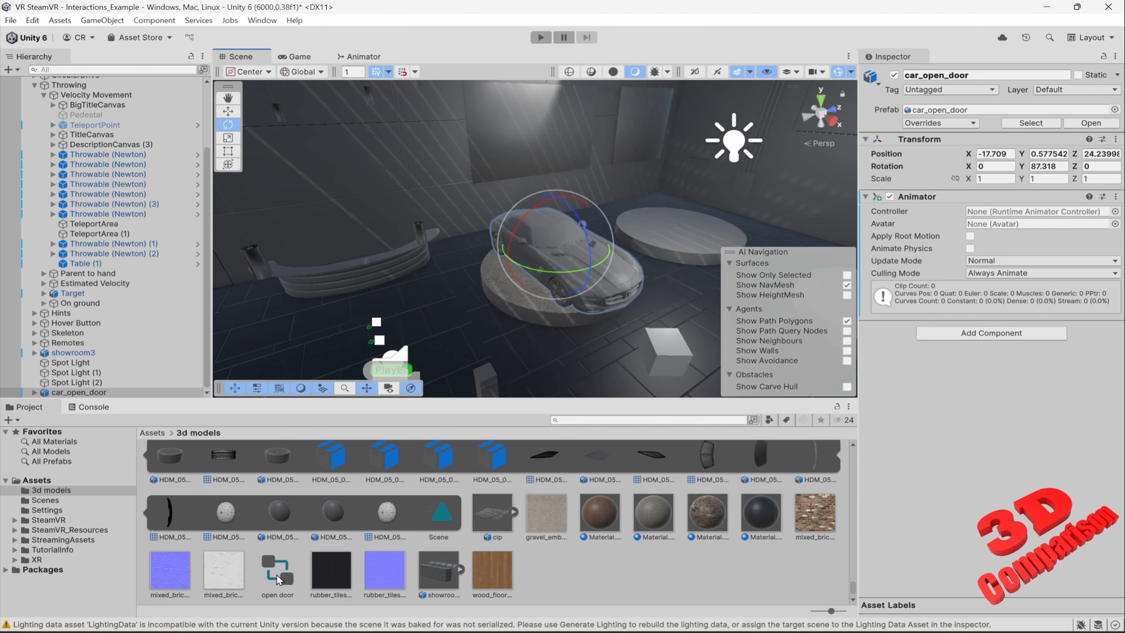
left_click_drag(277, 575, 996, 215)
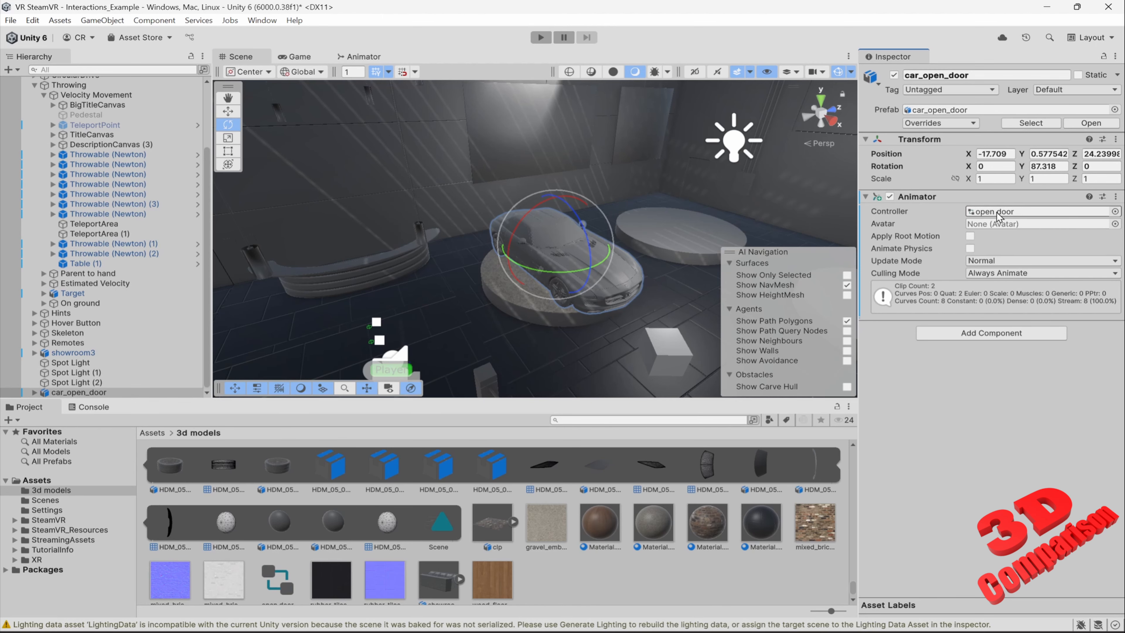
left_click_drag(655, 258, 502, 293, "alt")
left_click_drag(607, 290, 593, 249, "alt")
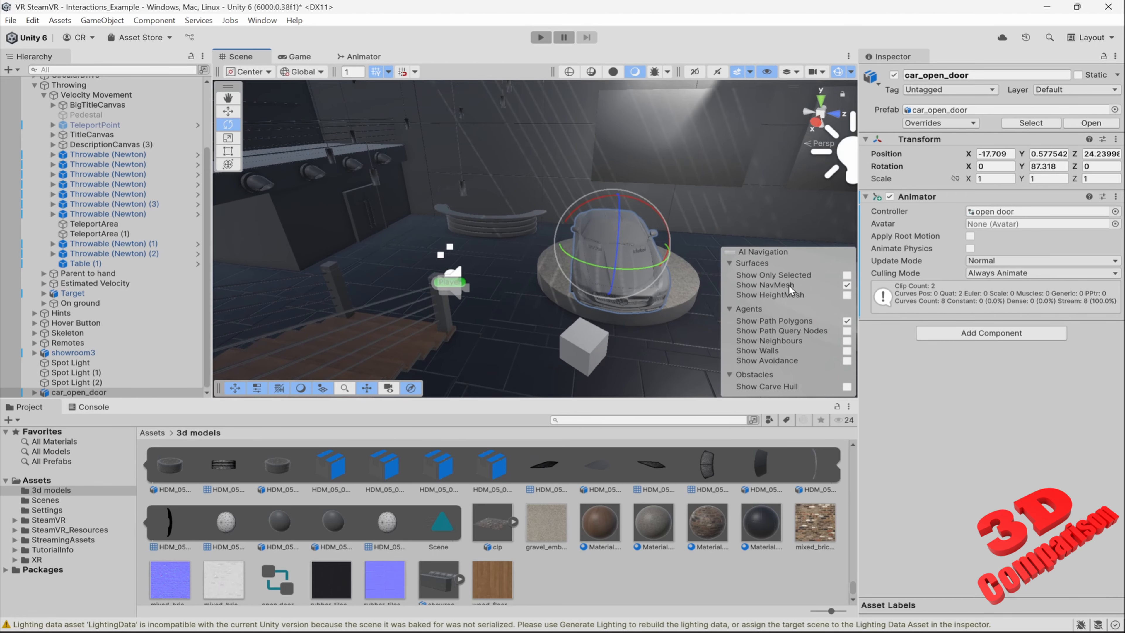
- Find the Hover Button object at the Buttons station, search the hierarchy for "hover", select it and clear the search
right_click_drag(633, 246, 466, 205)
key("s")
left_click(467, 205)
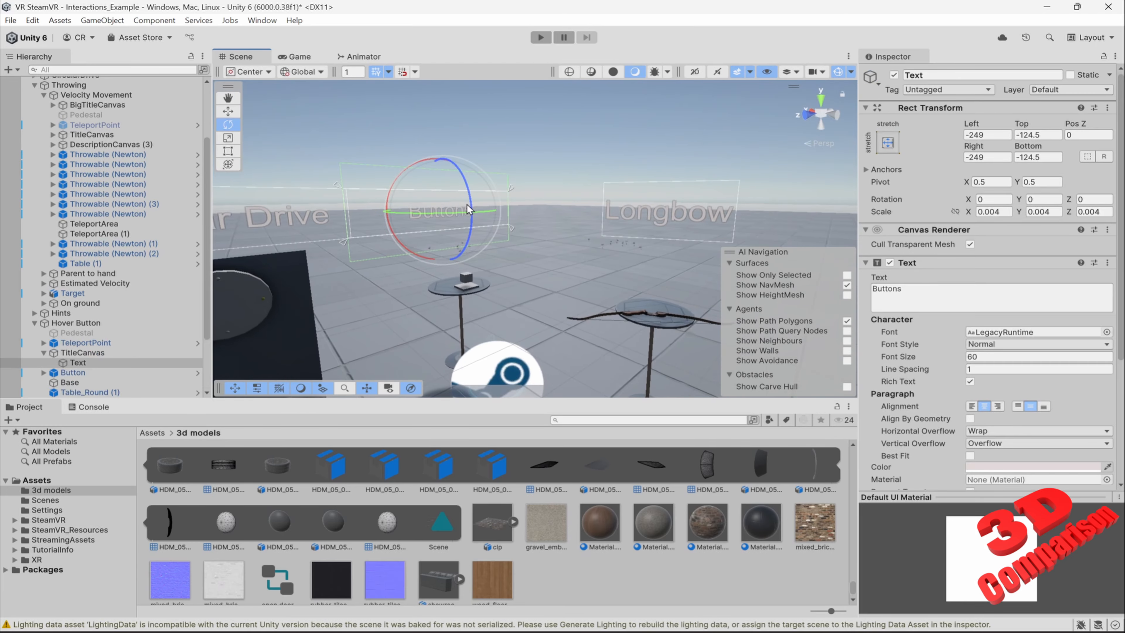
left_click(95, 325)
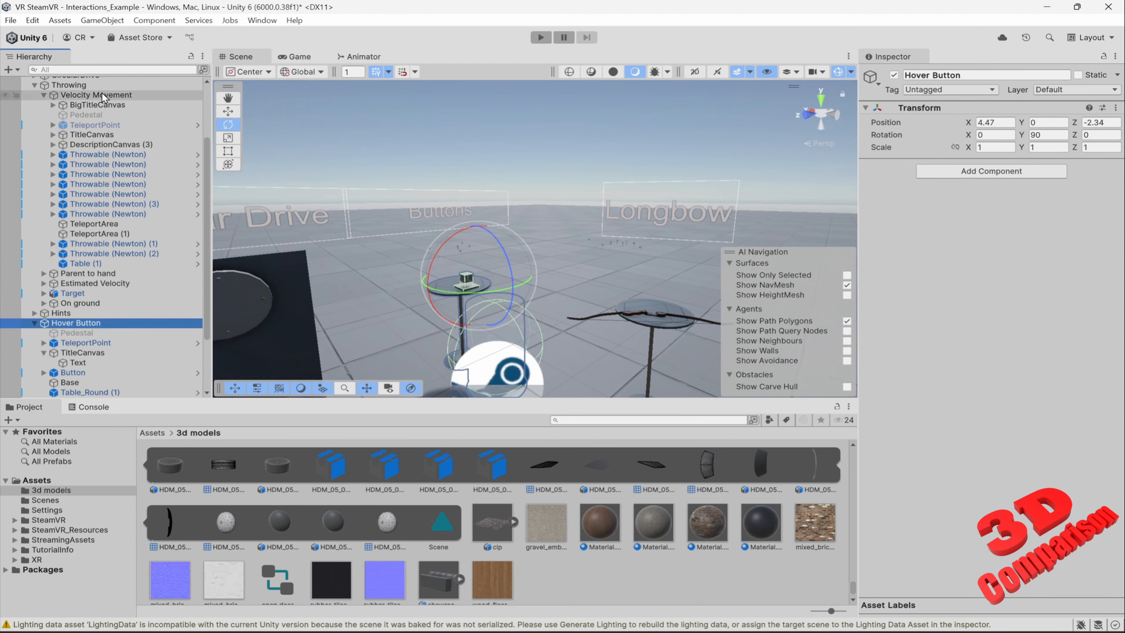
left_click(129, 69)
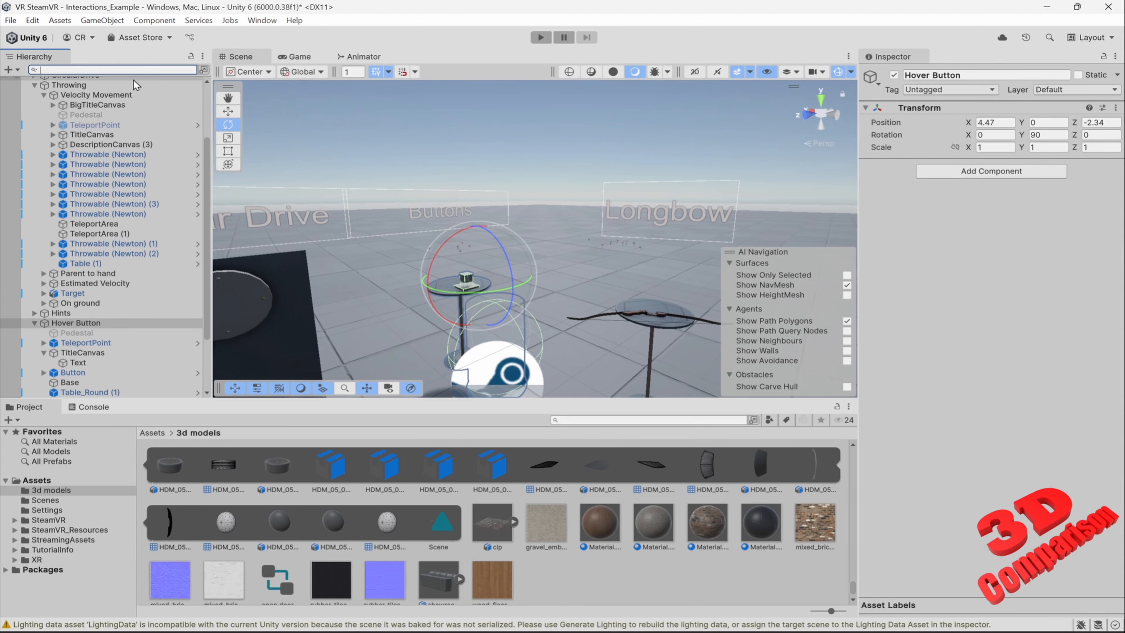
scroll(574, 225, "down", 10)
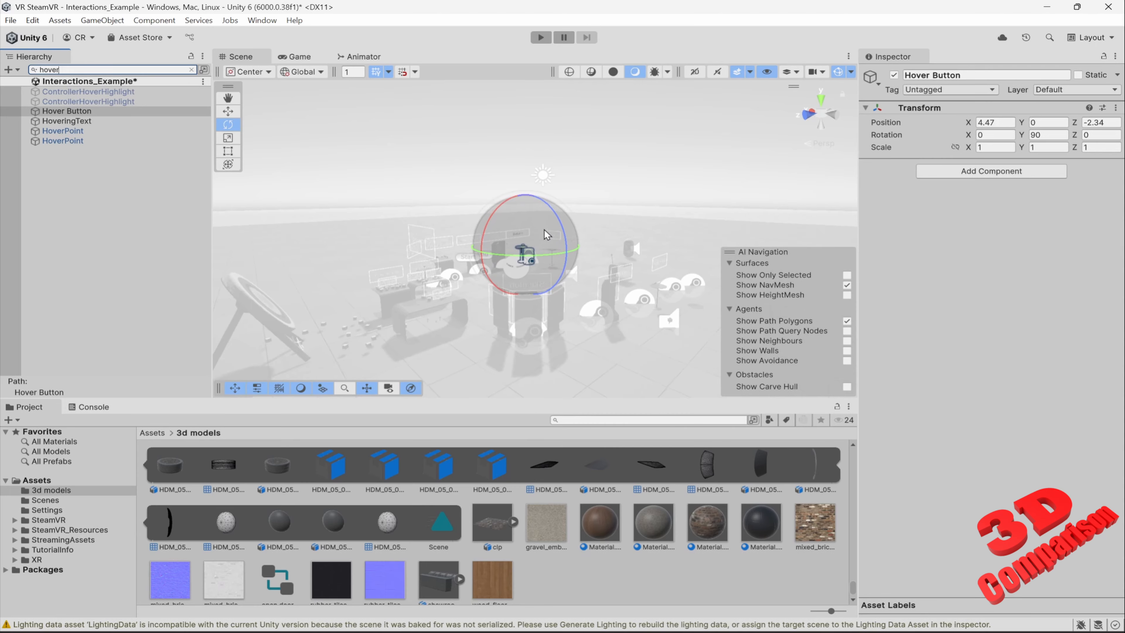
scroll(536, 247, "up", 5)
left_click(66, 112)
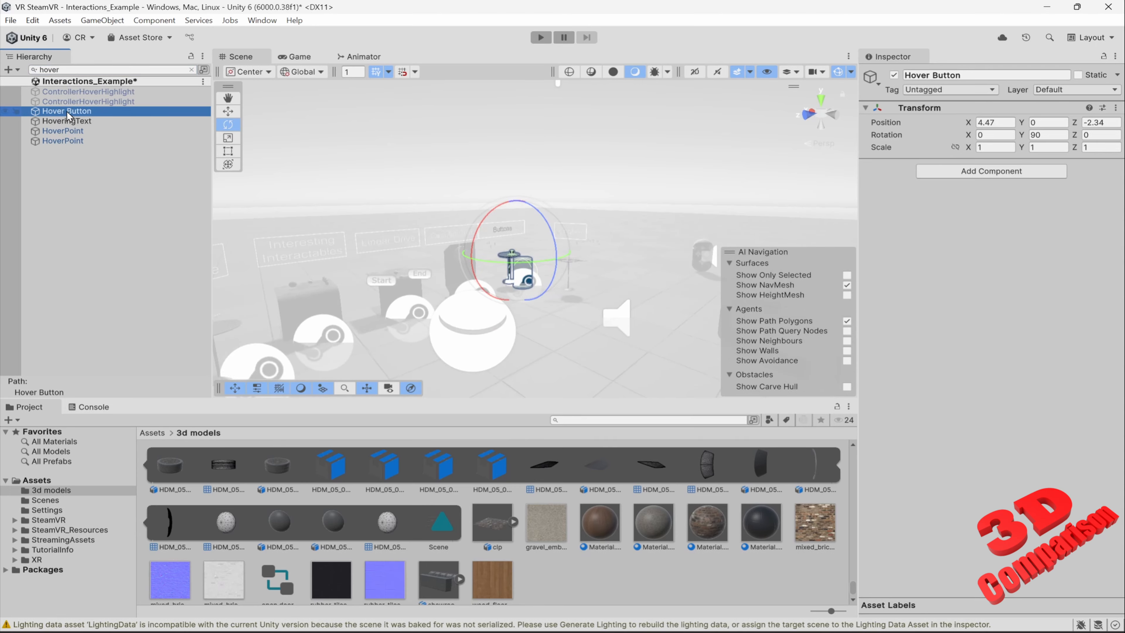
left_click(192, 70)
- Duplicate the Hover Button object at the Buttons station
right_click_drag(452, 225, 428, 241)
key("w")
key("d")
key("d")
right_click_drag(658, 286, 612, 269)
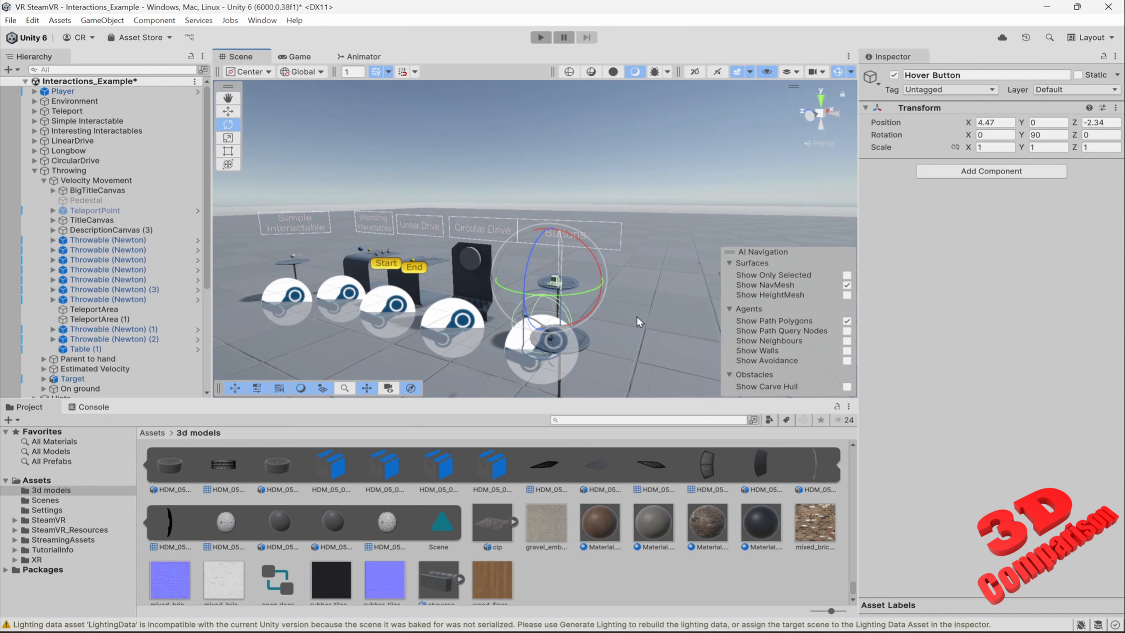
key("ctrl+d")
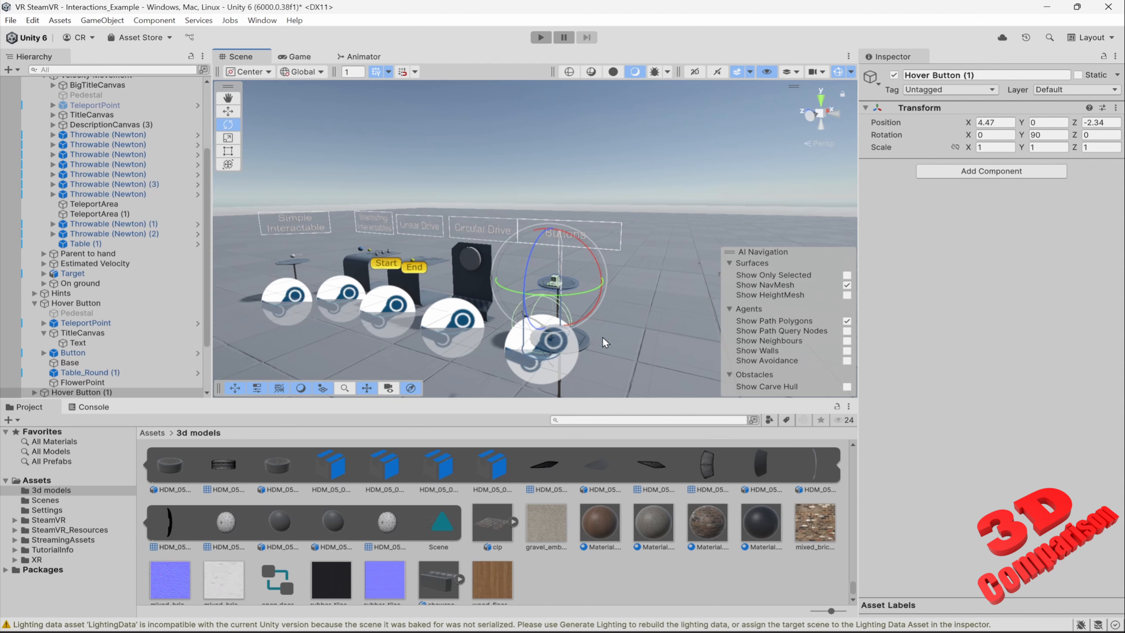
- Move the duplicated hover button toward the showroom building, to about X -9.16 and Z 10.87
key("w")
right_click_drag(654, 307, 571, 319)
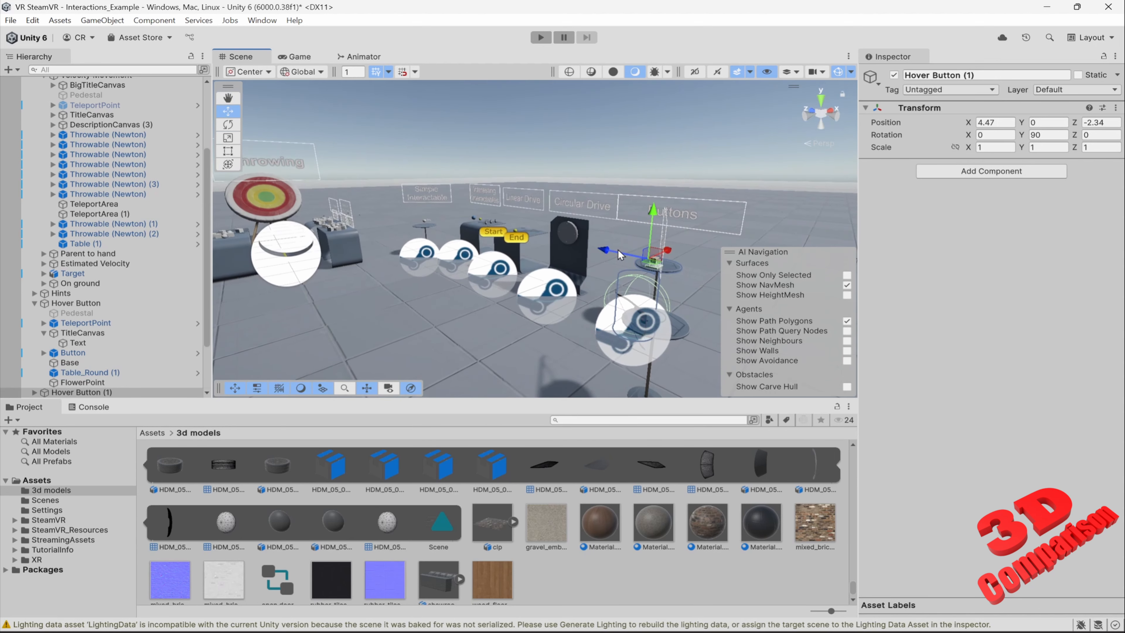
left_click_drag(632, 265, 305, 215)
left_click_drag(304, 210, 244, 215)
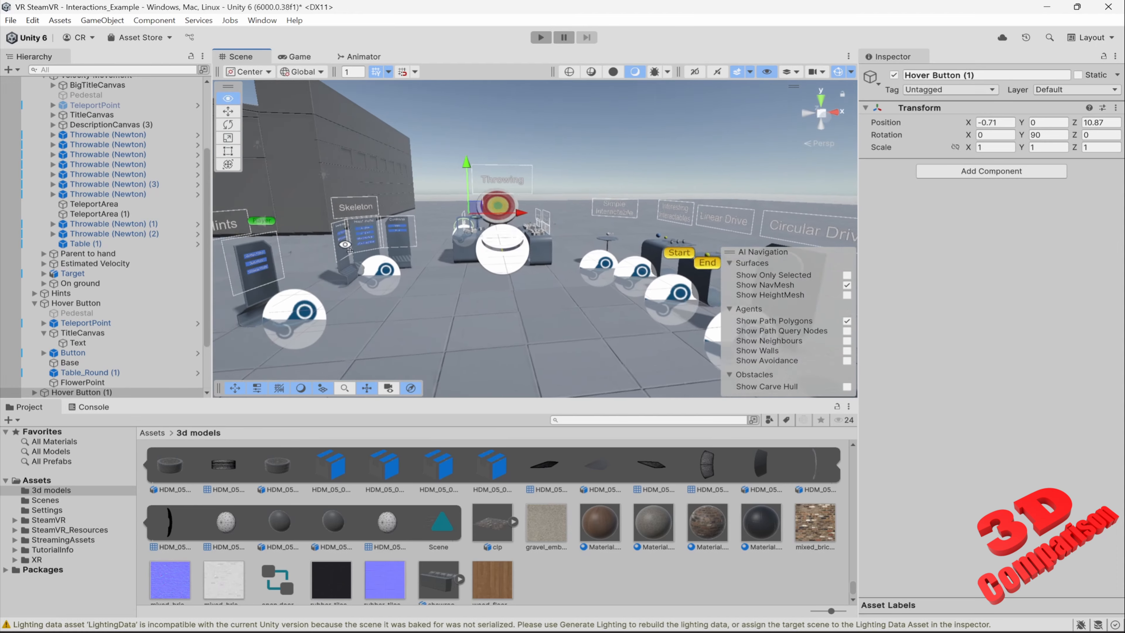
right_click_drag(534, 234, 514, 233)
left_click_drag(549, 216, 430, 216)
left_click_drag(429, 217, 359, 217)
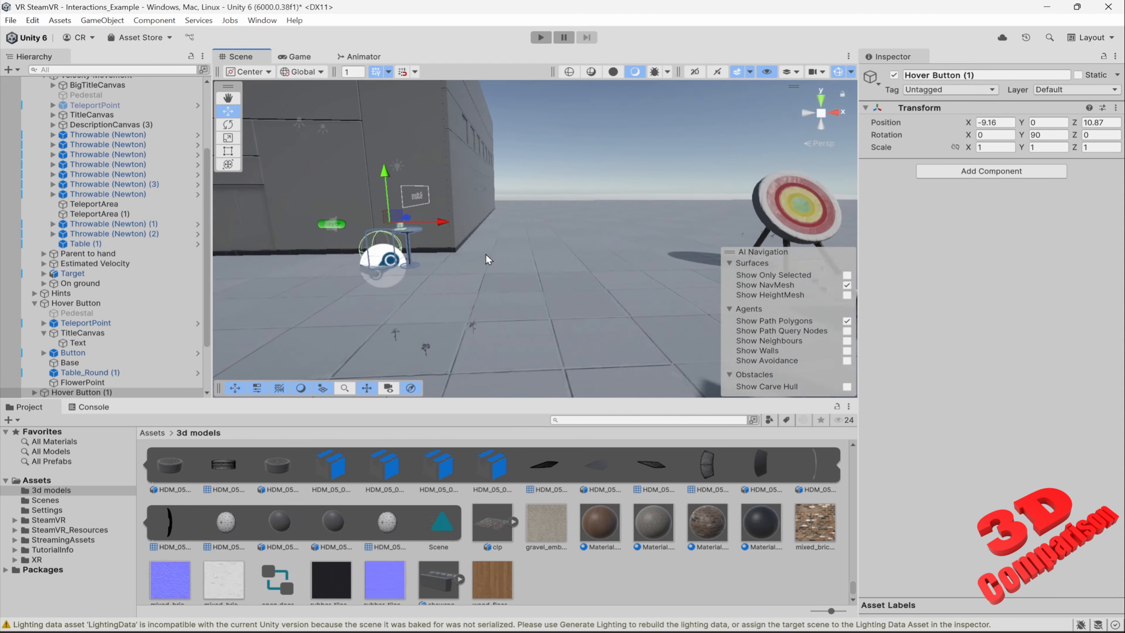
- Move the duplicated hover button inside the showroom, to about X -10.65 and Z 25.16
key("f")
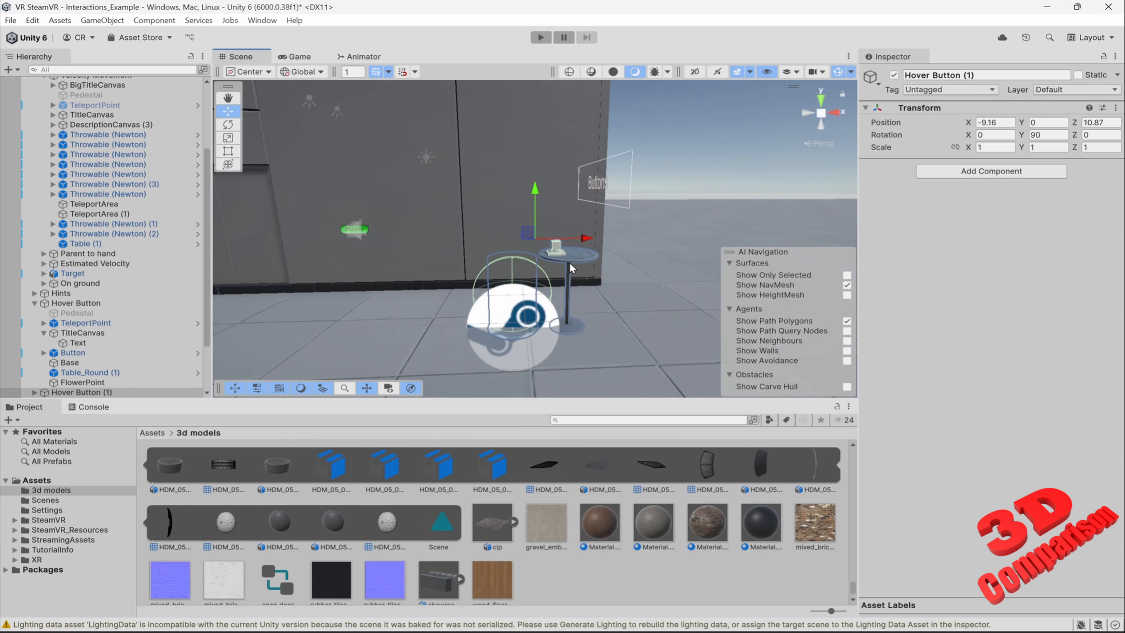
left_click_drag(513, 294, 635, 305, "alt")
scroll(634, 305, "down", 3)
middle_click_drag(481, 226, 626, 215)
left_click_drag(629, 220, 425, 217)
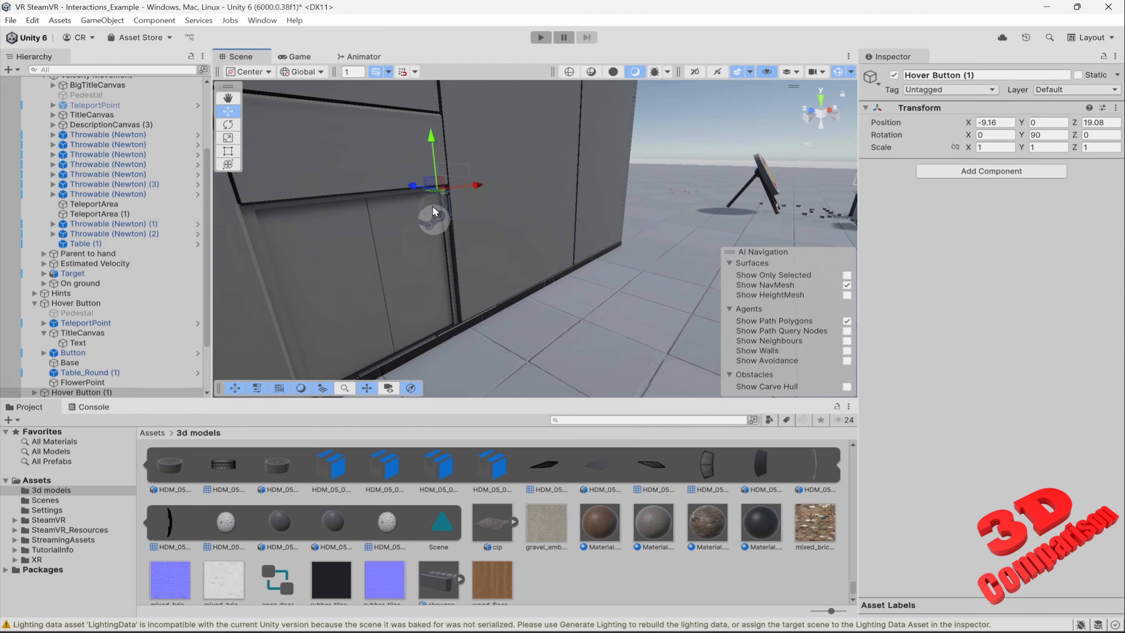
key("f")
left_click_drag(523, 240, 226, 197)
key("f")
left_click_drag(572, 256, 364, 274, "alt")
scroll(364, 274, "down", 3)
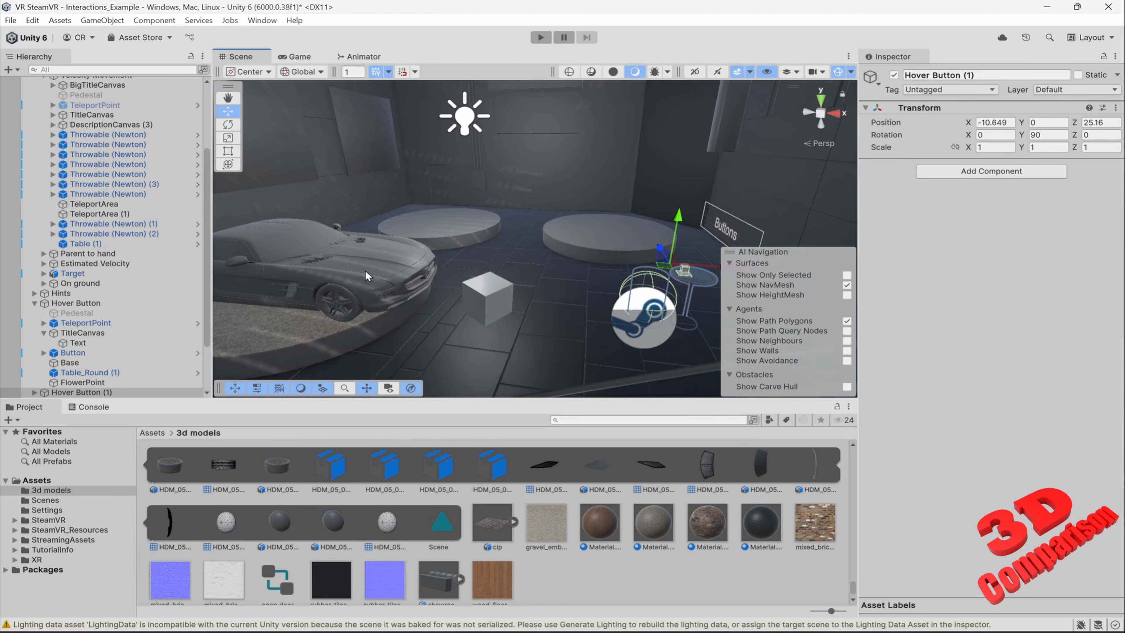
- Shift the duplicated hover button along the X axis to about -13.05, in front of the car platform
left_click_drag(701, 271, 635, 322)
scroll(635, 323, "down", 4)
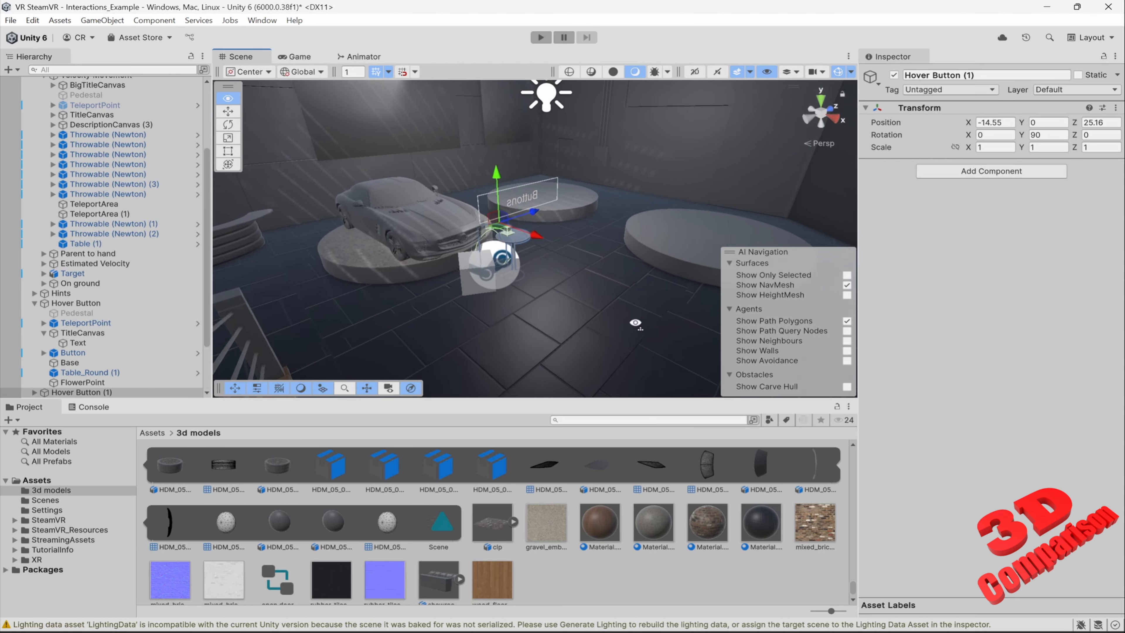
left_click_drag(545, 239, 490, 307)
- Turn the duplicated hover button around and set its Y rotation to -90
key("e")
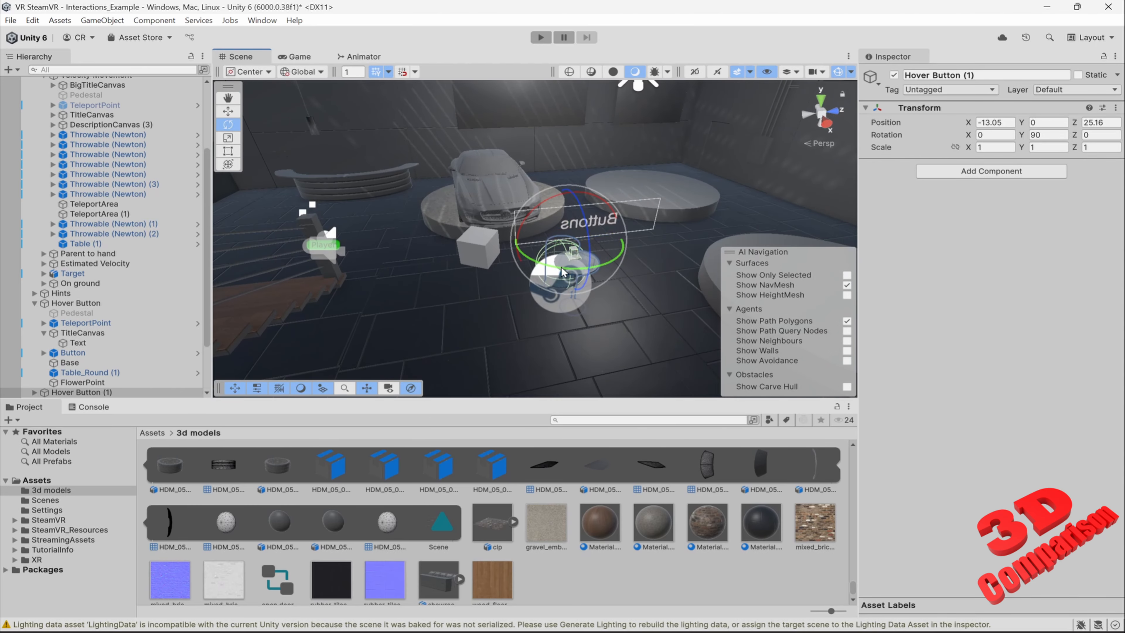
left_click_drag(562, 266, 740, 133)
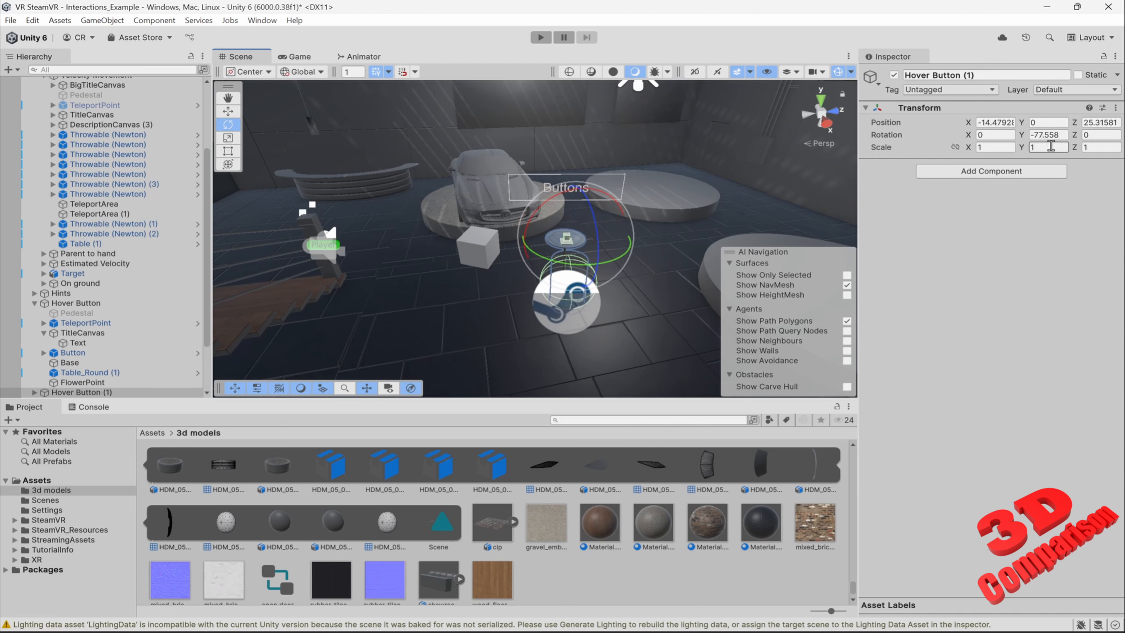
left_click(1062, 137)
type("-90")
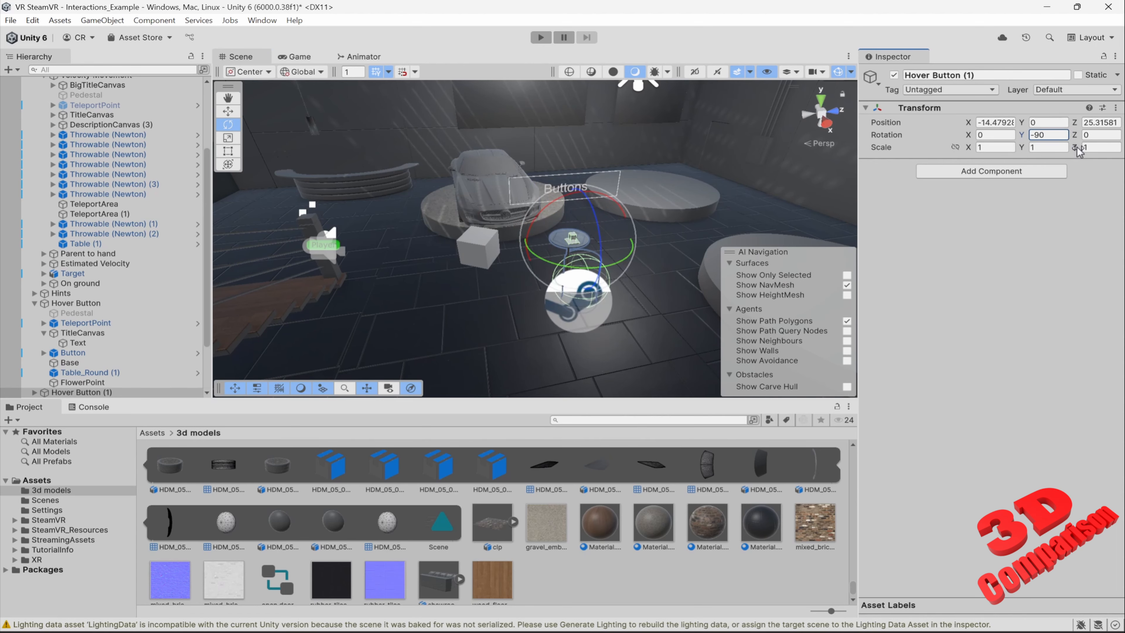
- Move the duplicated hover button to about Z 22.6 near the car platform, and select the car_open_door object
type("w")
left_click_drag(623, 240, 447, 256)
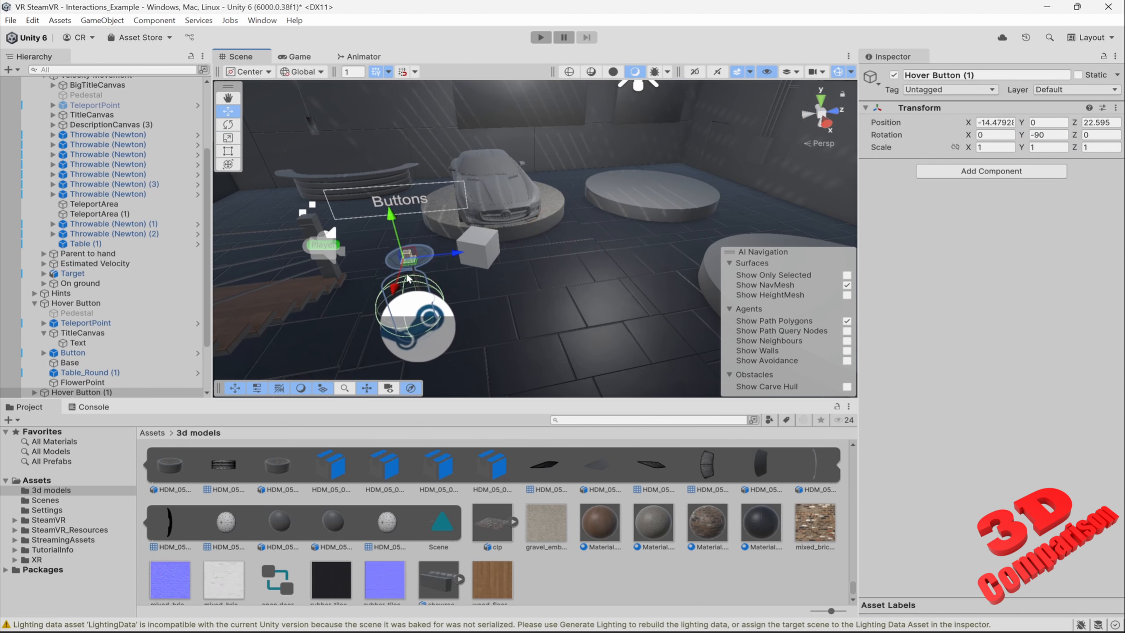
right_click_drag(558, 301, 617, 297)
left_click_drag(646, 279, 555, 213)
left_click(609, 187)
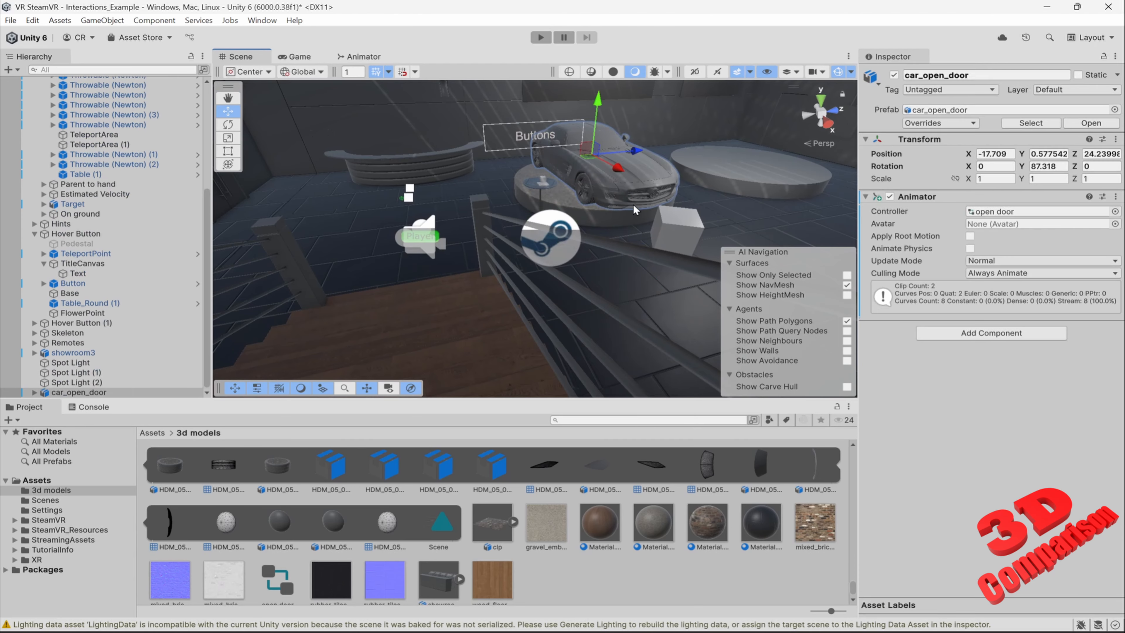
- Find Hover Button (1) by filtering the scene objects for "hove", move it to about Z 22.02, and clear the filter
key("w")
right_click_drag(632, 204, 480, 213)
key("a")
key("s")
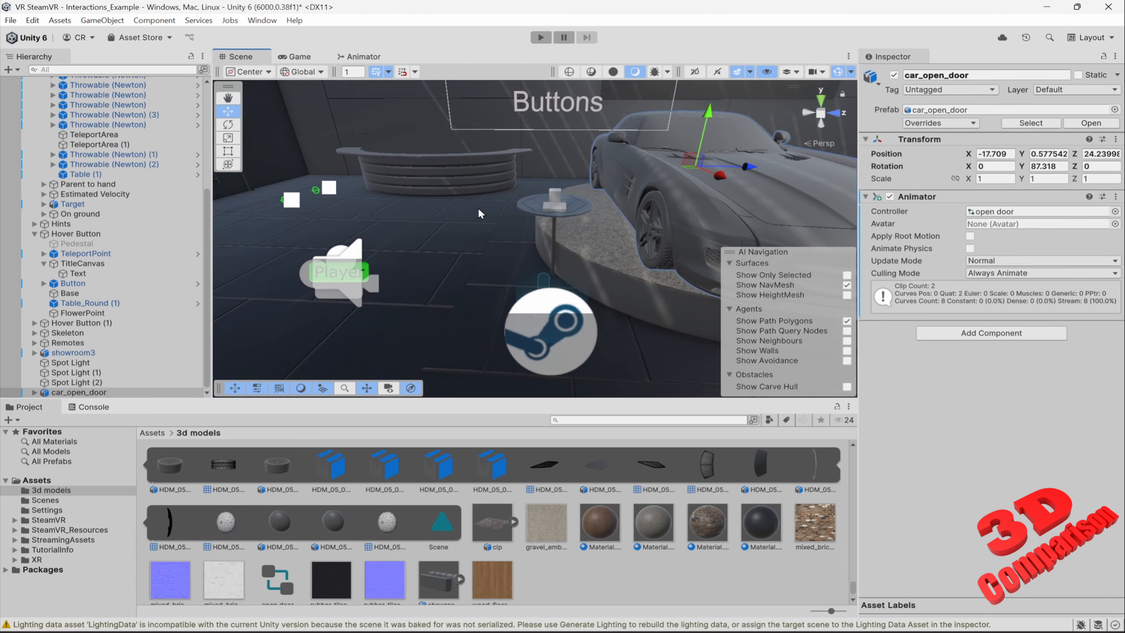
left_click(82, 70)
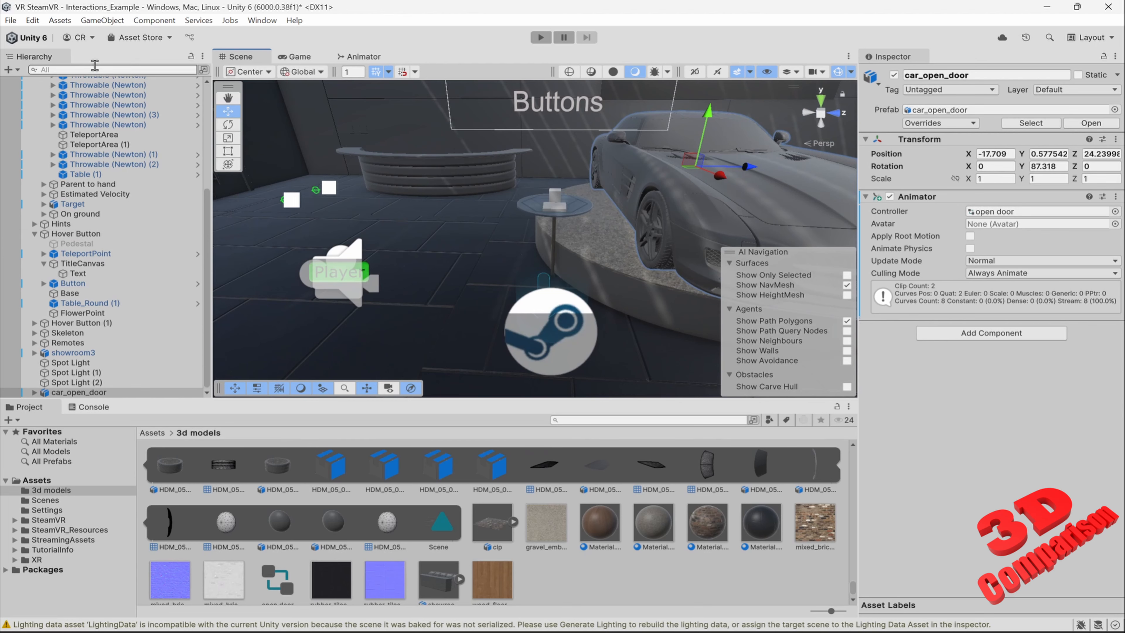
type("hove")
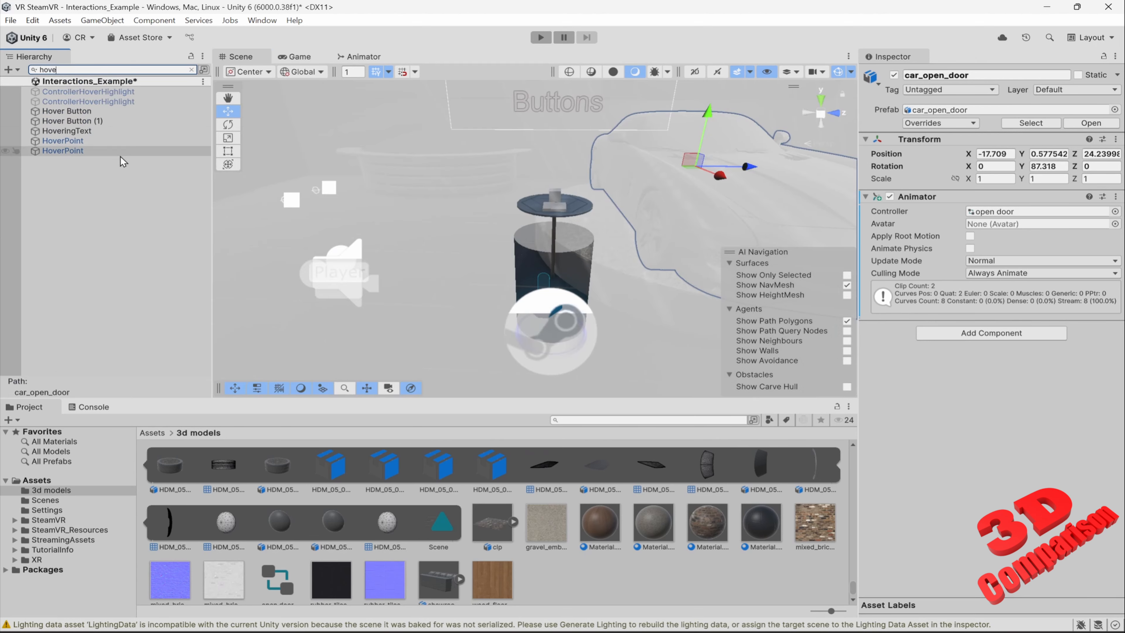
left_click(72, 120)
right_click_drag(578, 219, 587, 218)
key("s")
left_click_drag(595, 216, 554, 214)
left_click(192, 70)
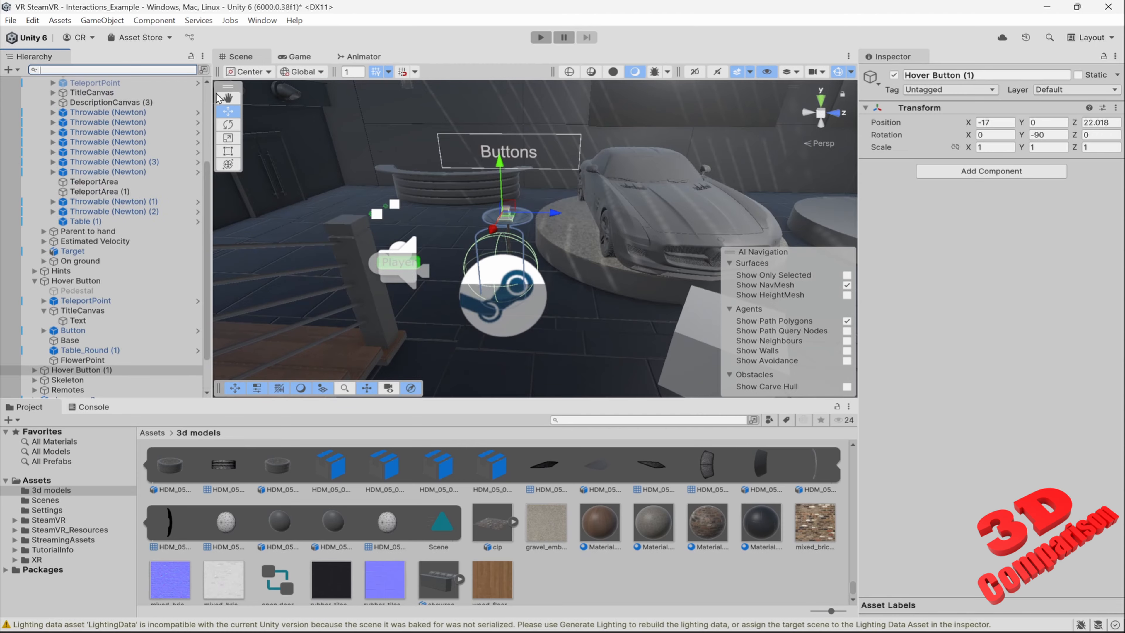
- Raise Hover Button (1) to about Y 0.151 and shift it along the Z axis to about 21.7
key("w")
right_click_drag(556, 261, 597, 234)
left_click_drag(588, 145, 587, 140)
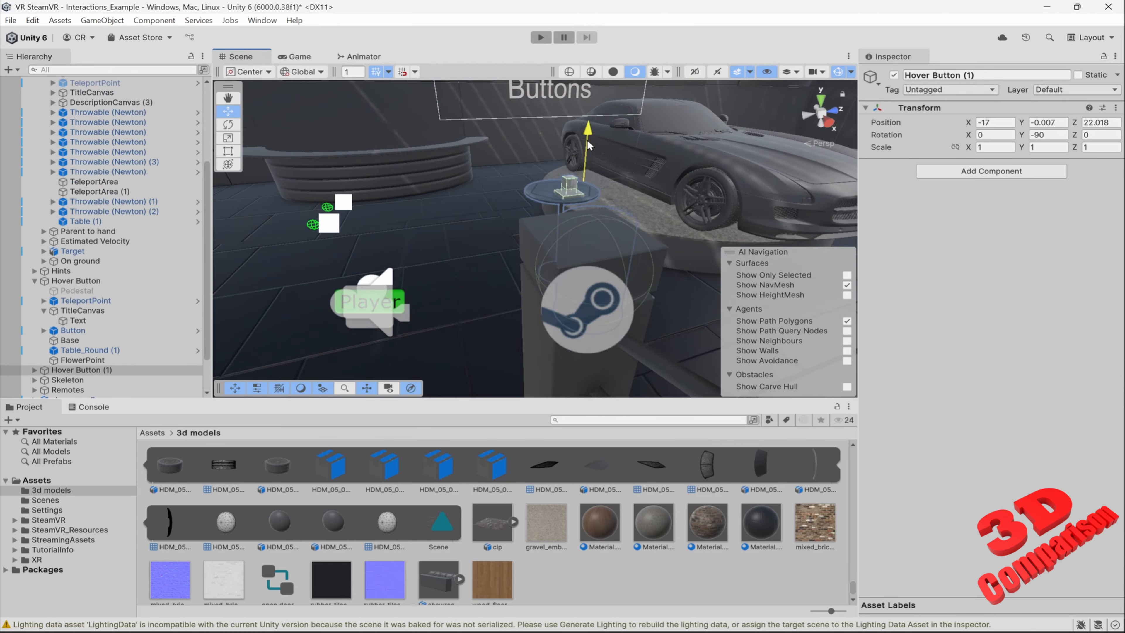
right_click_drag(551, 195, 622, 213)
mouse_move(590, 148)
left_mouse_down()
mouse_move(599, 122)
mouse_move(599, 133)
left_mouse_up()
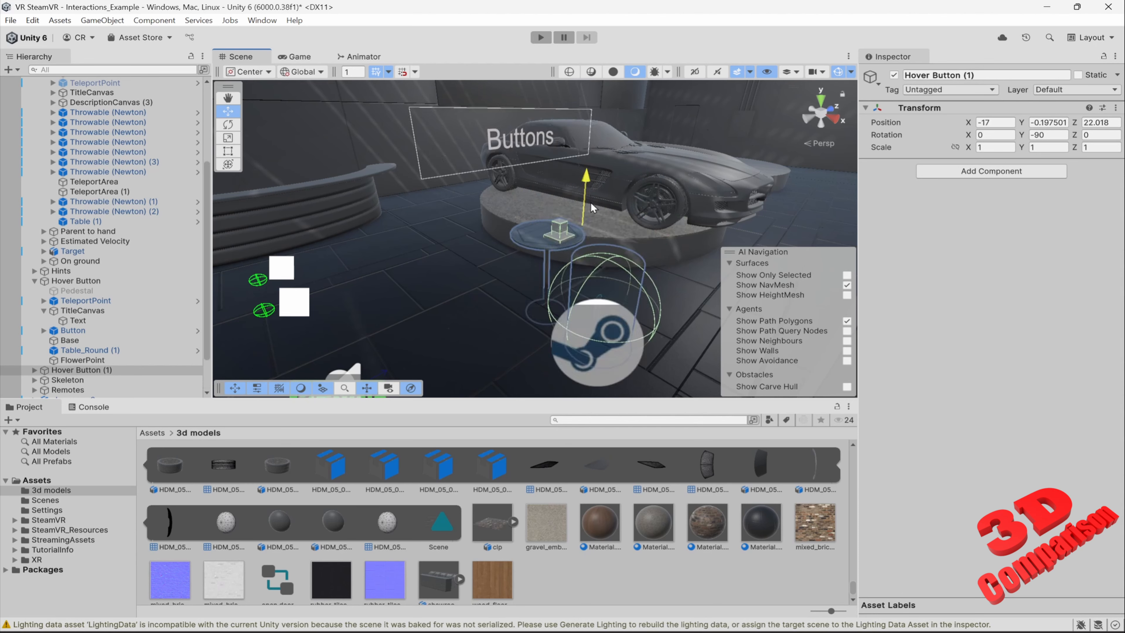
left_click_drag(591, 201, 601, 142)
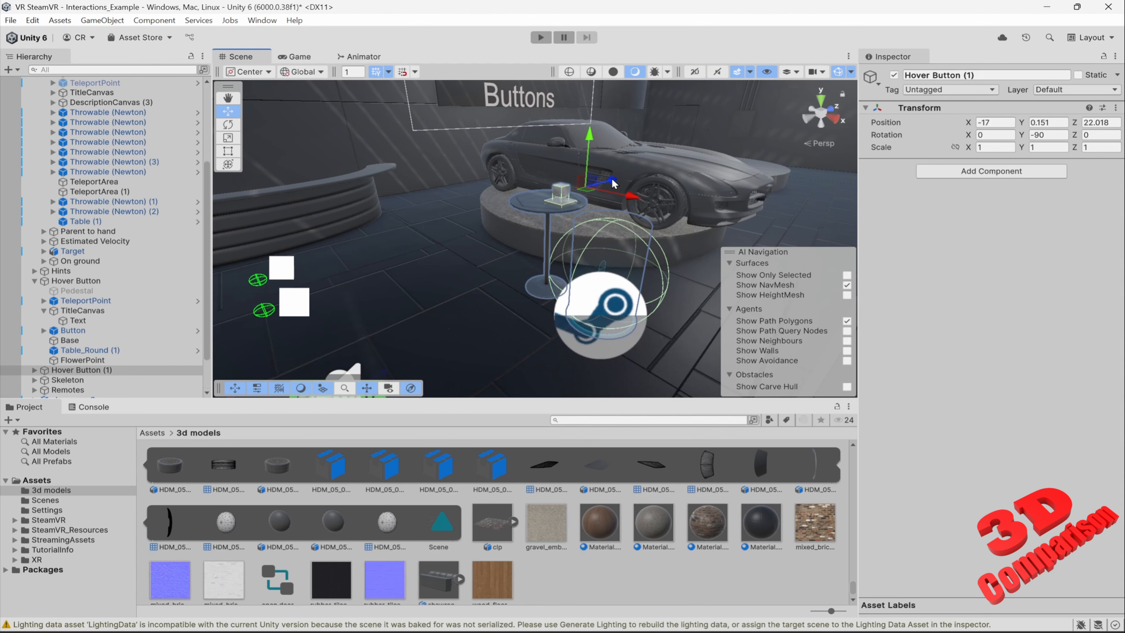
left_click_drag(613, 183, 583, 190)
- Duplicate Hover Button (1) and move the copy along the Z axis to about 26.47, on the other side of the car
key("d")
right_click_drag(651, 241, 524, 261)
key("s")
key("d")
key("s")
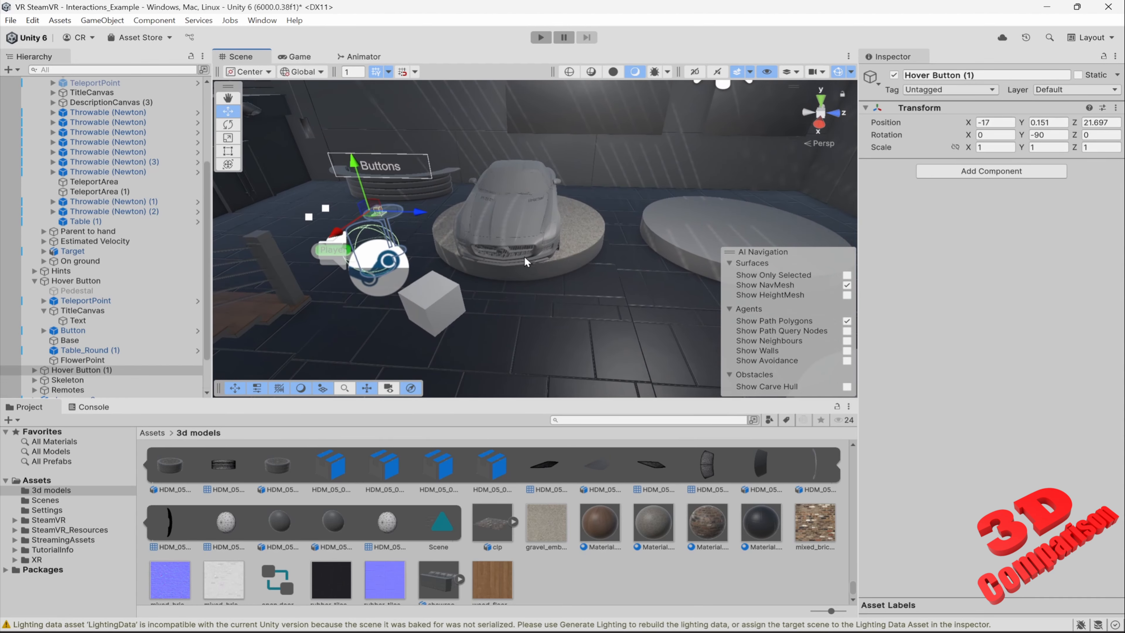
key("ctrl+d")
left_click_drag(414, 212, 685, 256)
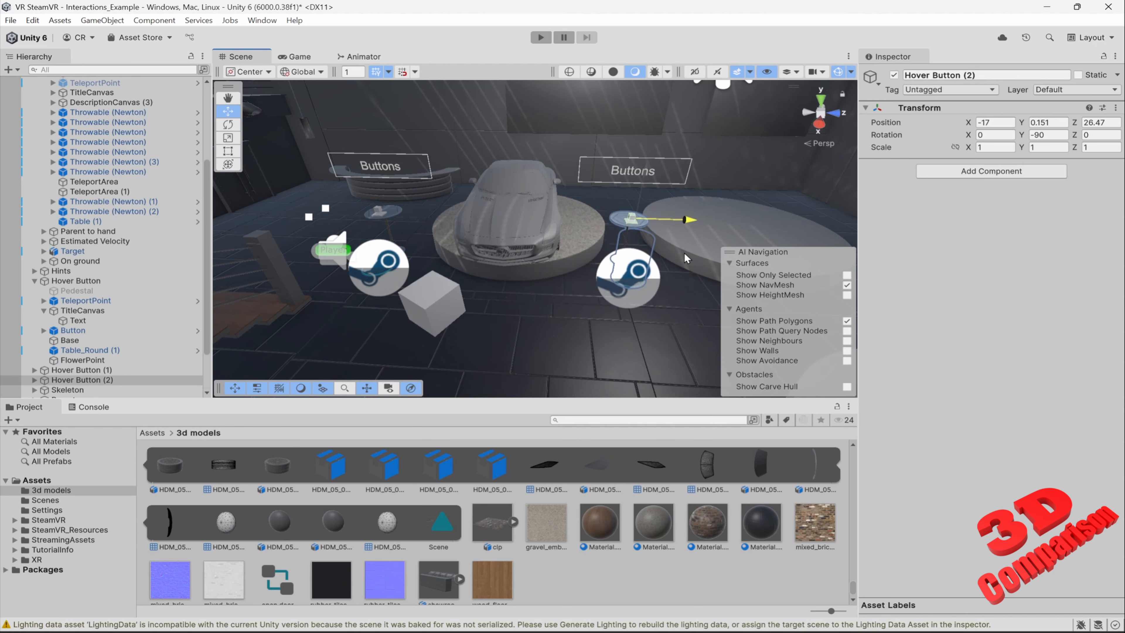
- Change the title text above the duplicated Hover Button (2) to "Close door"
left_click(628, 171)
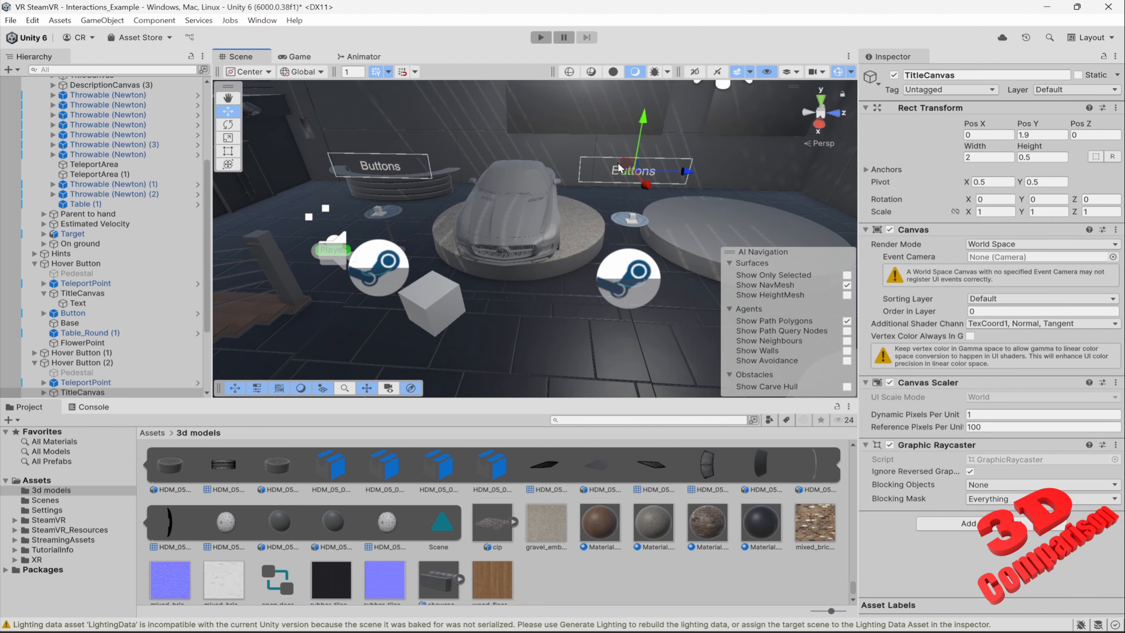
key("w")
right_click_drag(638, 184, 658, 254)
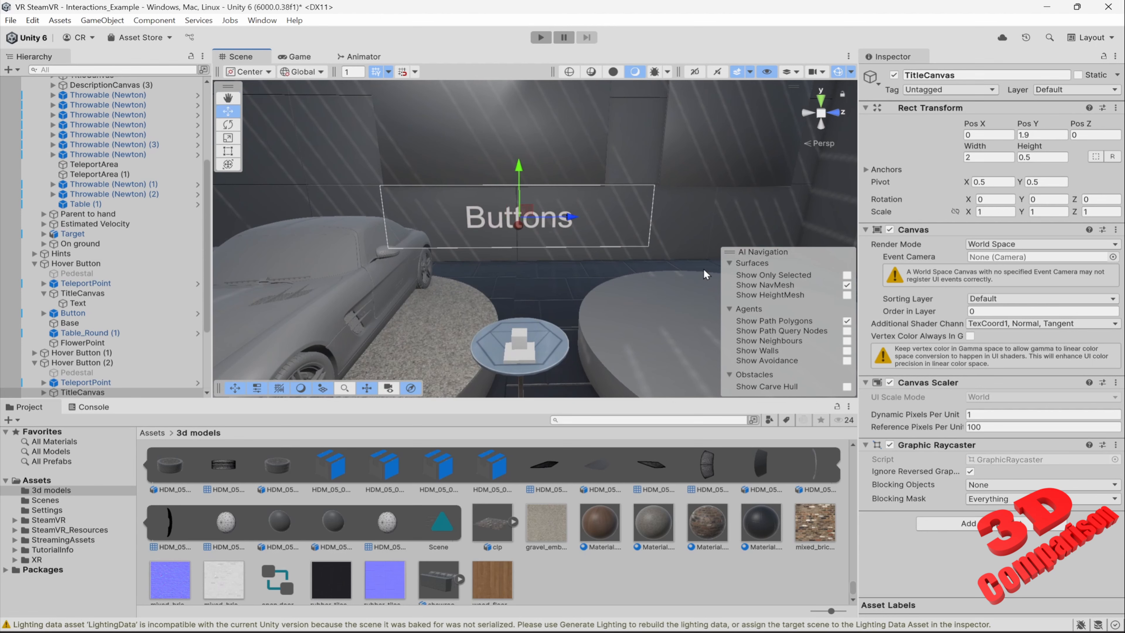
left_click(549, 219)
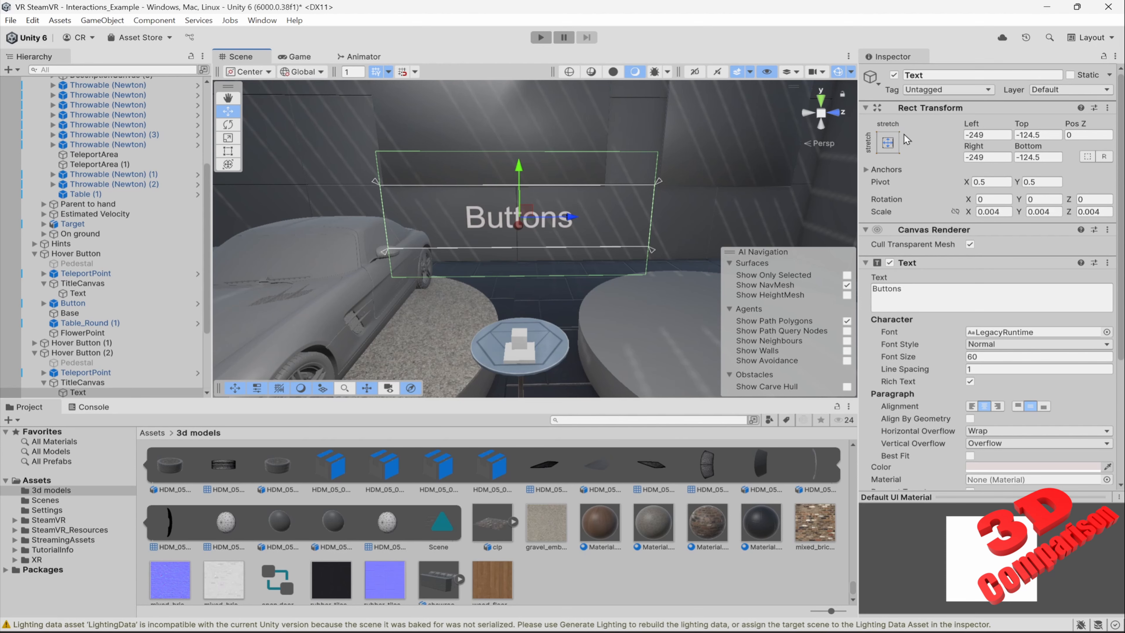
left_click(924, 292)
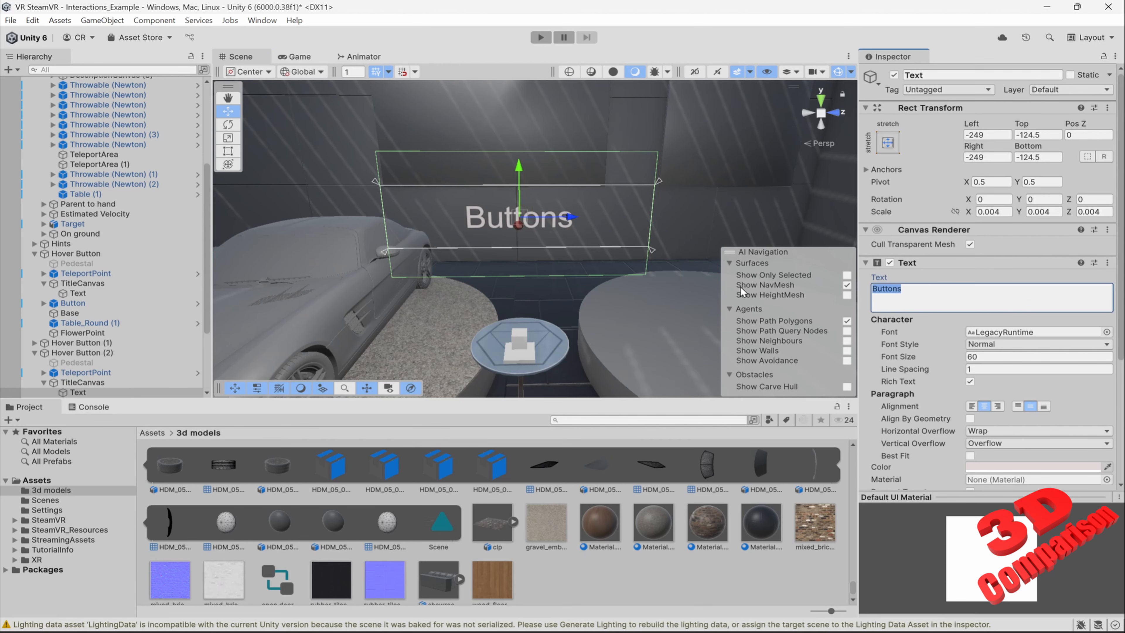
type("Close door")
- Change the title text above Hover Button (1) to "Open door"
right_click_drag(527, 296, 526, 311)
left_click(356, 214)
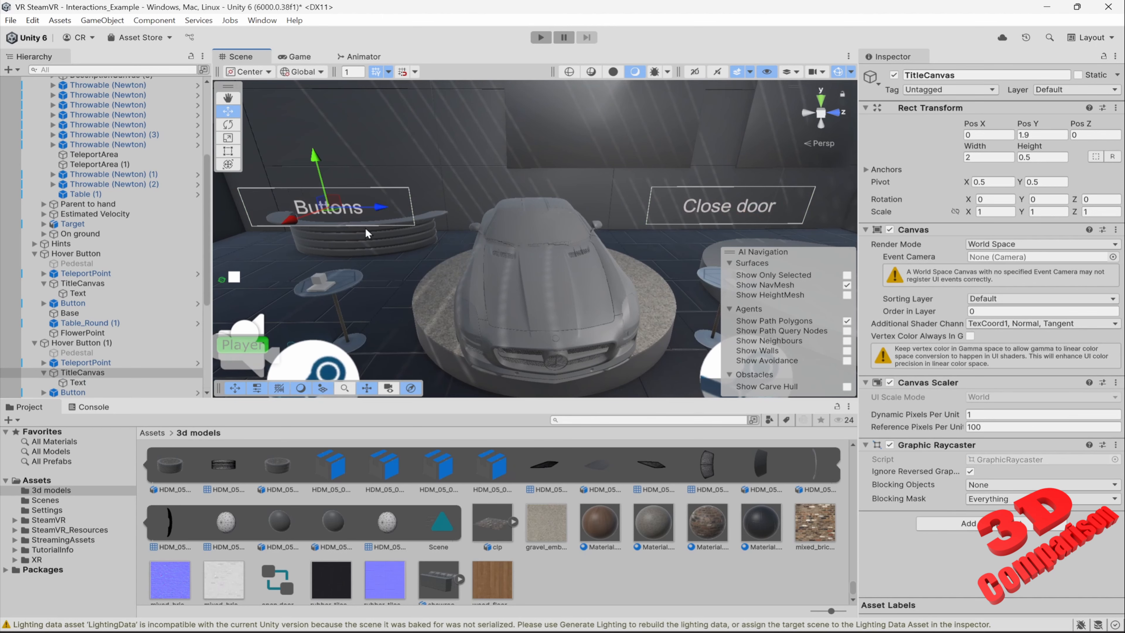
left_click(363, 214)
left_click(360, 209)
left_click(353, 209)
left_click(353, 209)
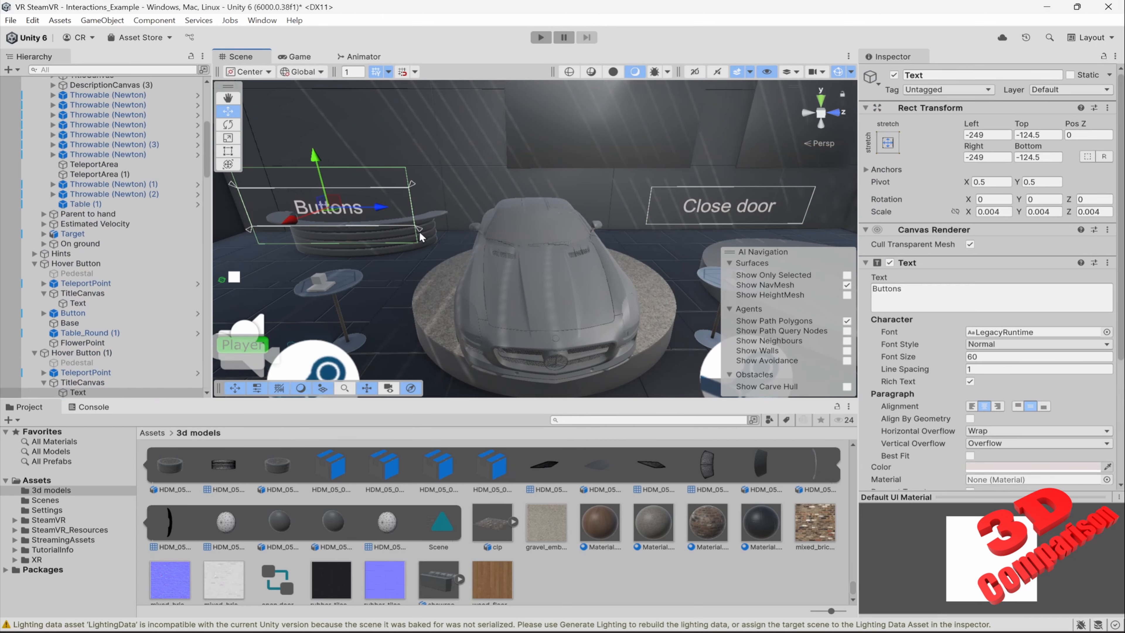
left_click(915, 295)
key("ctrl+a")
type("Open")
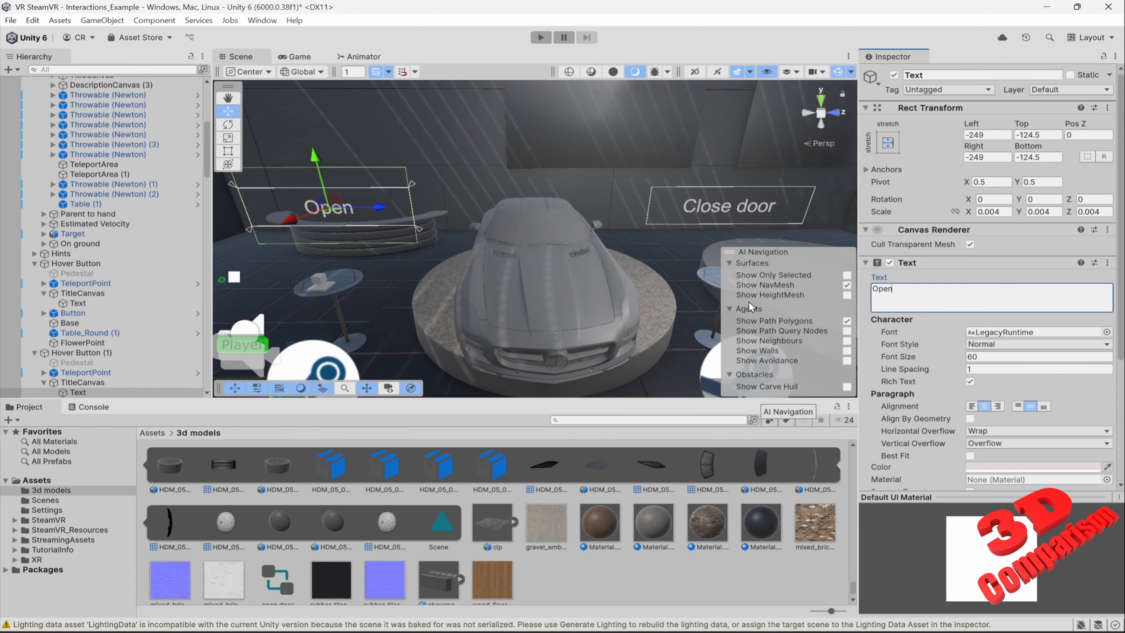
type(" door")
- Select the Button on the "Open door" table and assign car_open_door as the object of its On Button Down event
left_click_drag(536, 320, 551, 321, "alt")
left_click(287, 276)
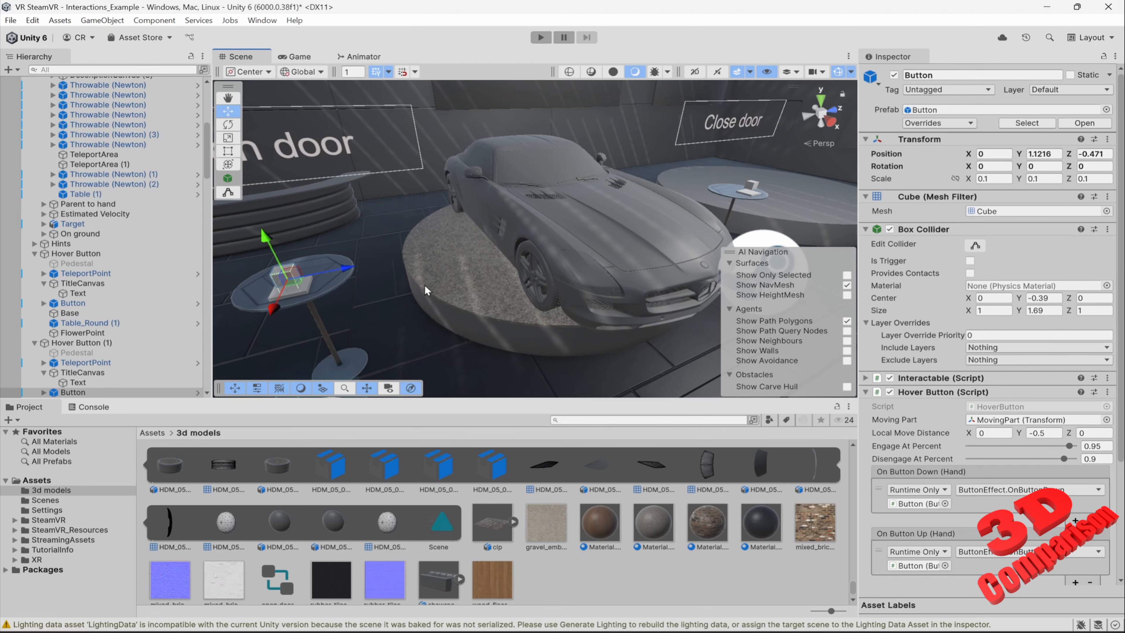
right_click_drag(414, 286, 605, 248)
key("w")
key("s")
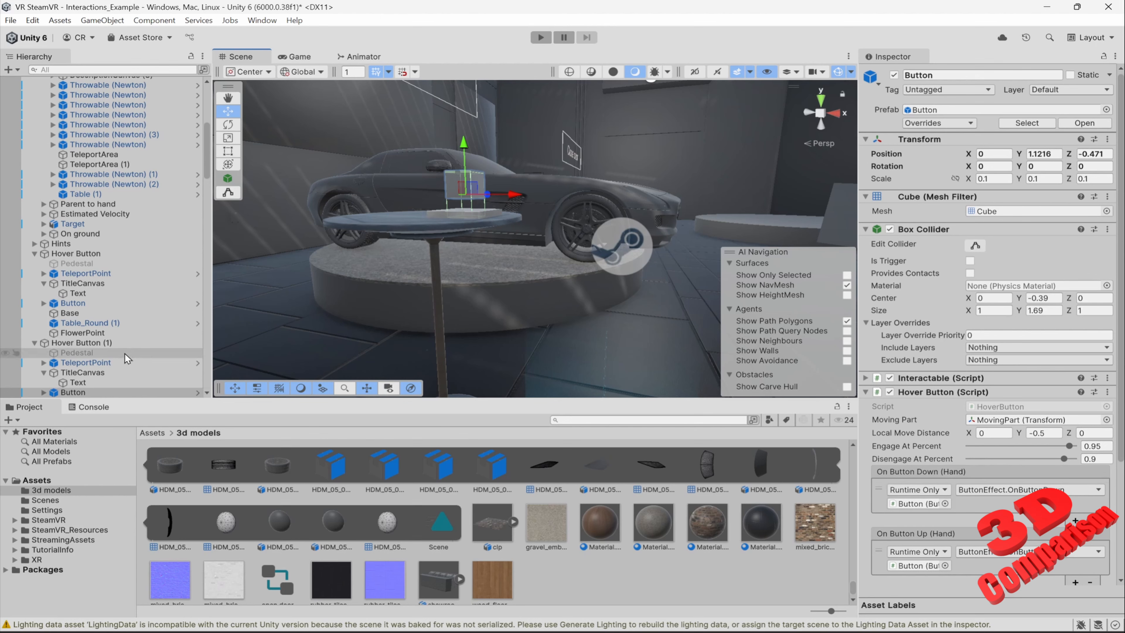
scroll(126, 352, "down", 5)
scroll(130, 345, "down", 10)
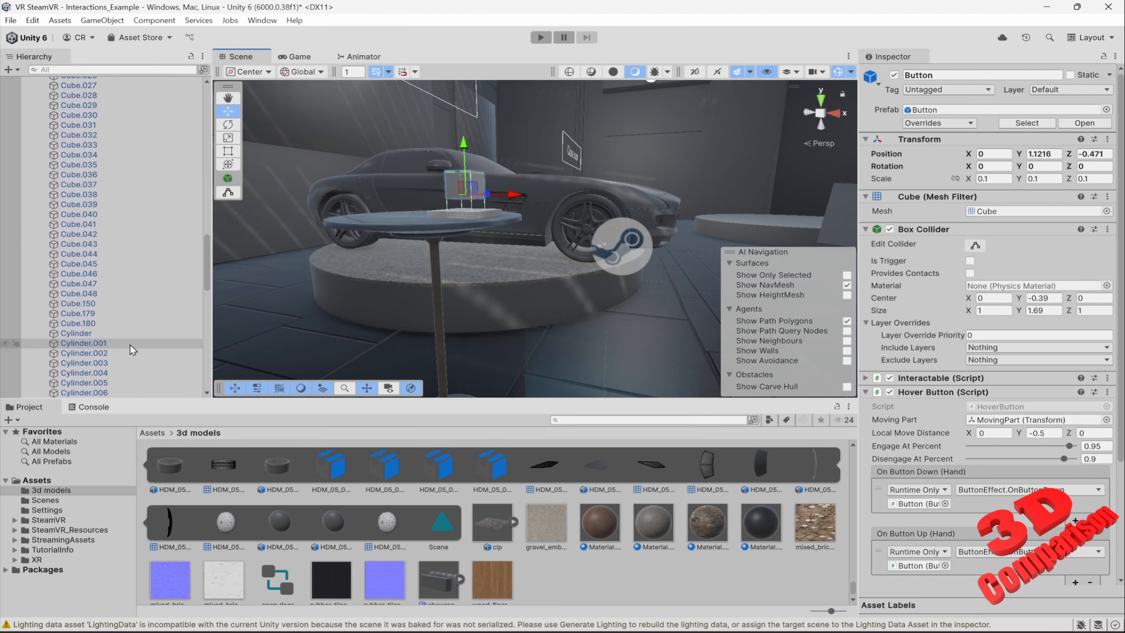
scroll(131, 345, "down", 3)
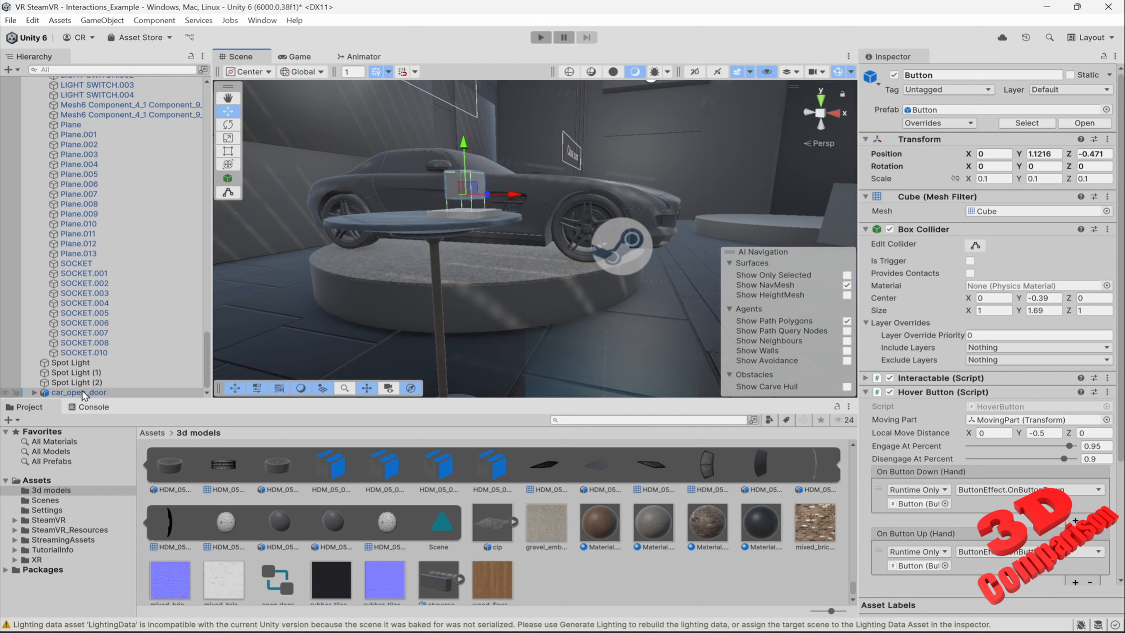
left_click_drag(85, 395, 959, 352)
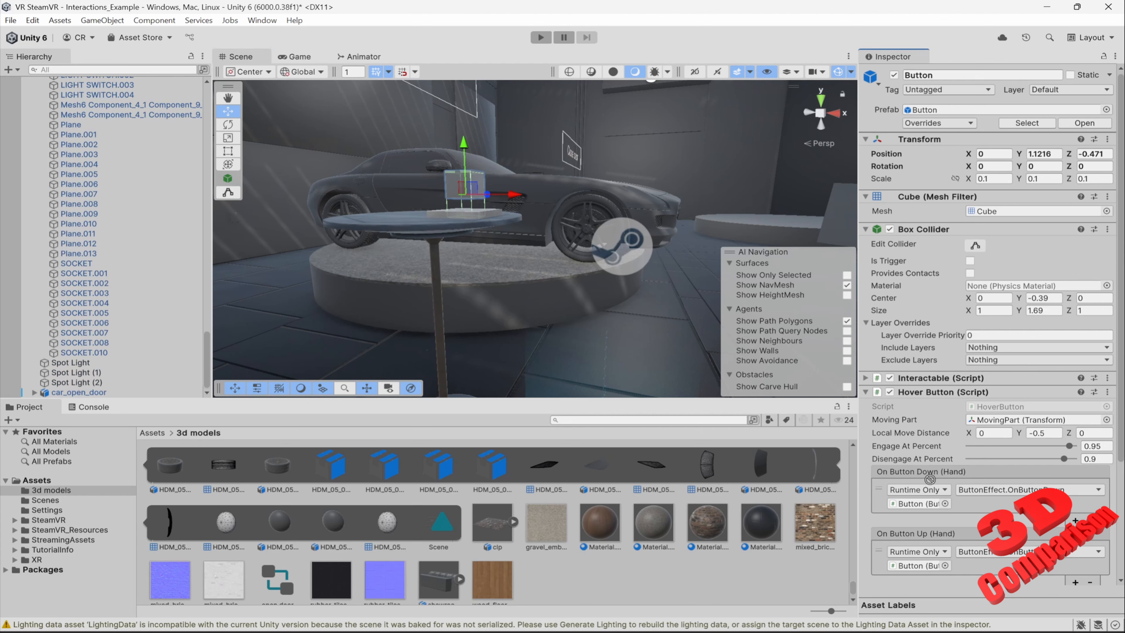
left_click_drag(929, 479, 912, 510)
- Set the "Open door" button's On Button Down function to Animator.Play (string) with the value "open"
left_click(1003, 490)
mouse_move(1022, 553)
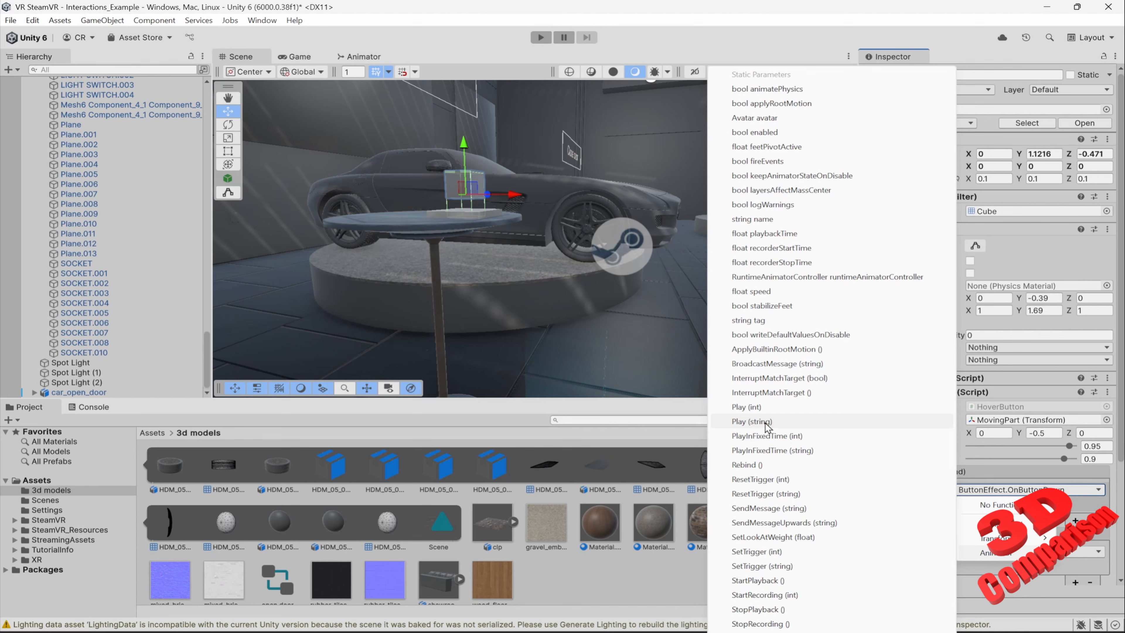
left_click(752, 421)
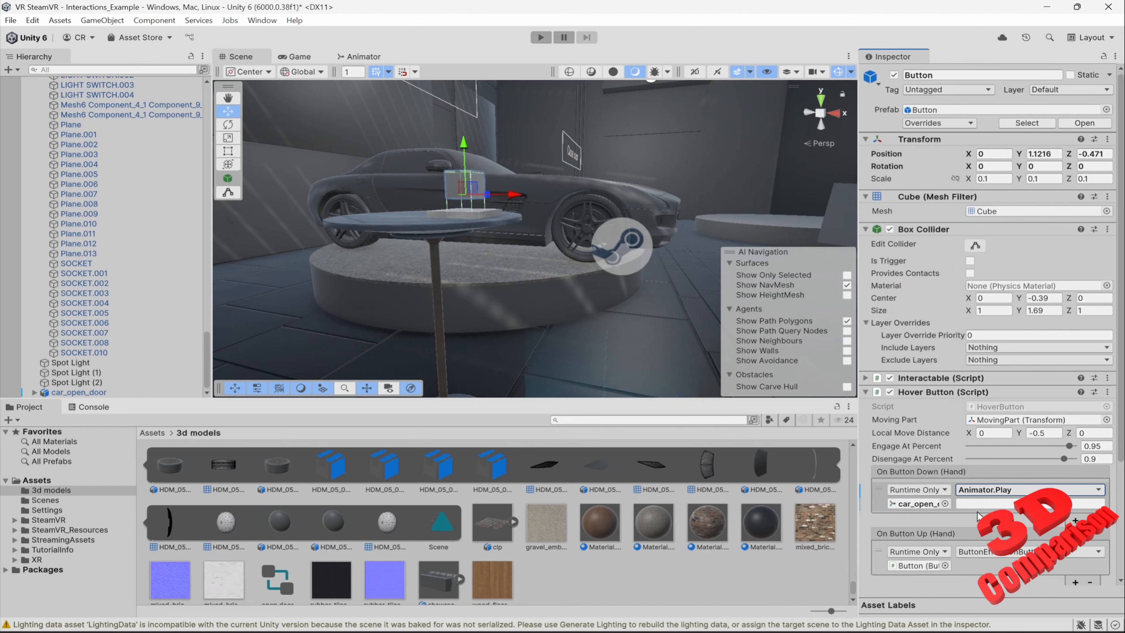
left_click(984, 505)
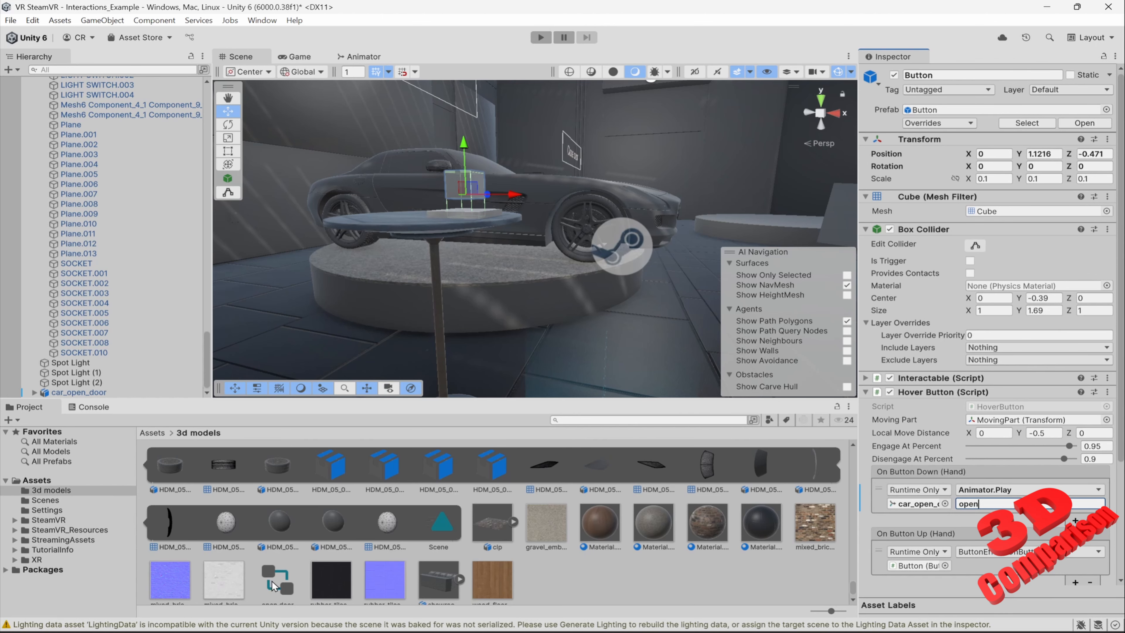
- Select the Button on the "Close door" table and assign car_open_door as the object of its On Button Down event
right_click_drag(607, 262, 516, 250)
left_click(524, 254)
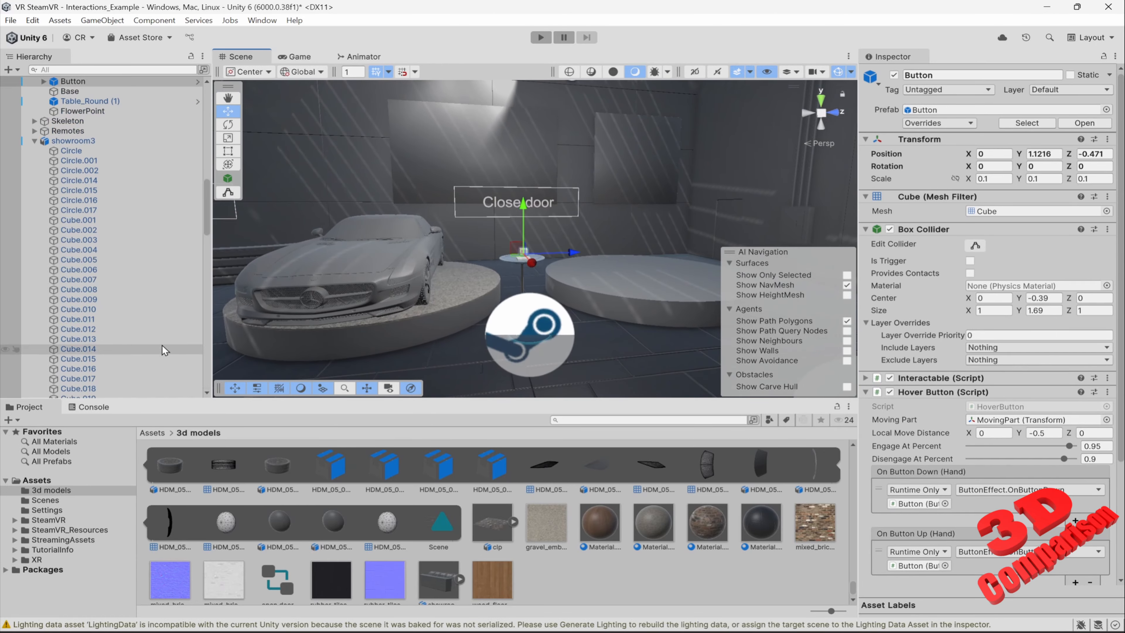
scroll(95, 339, "up", 5)
scroll(96, 342, "down", 15)
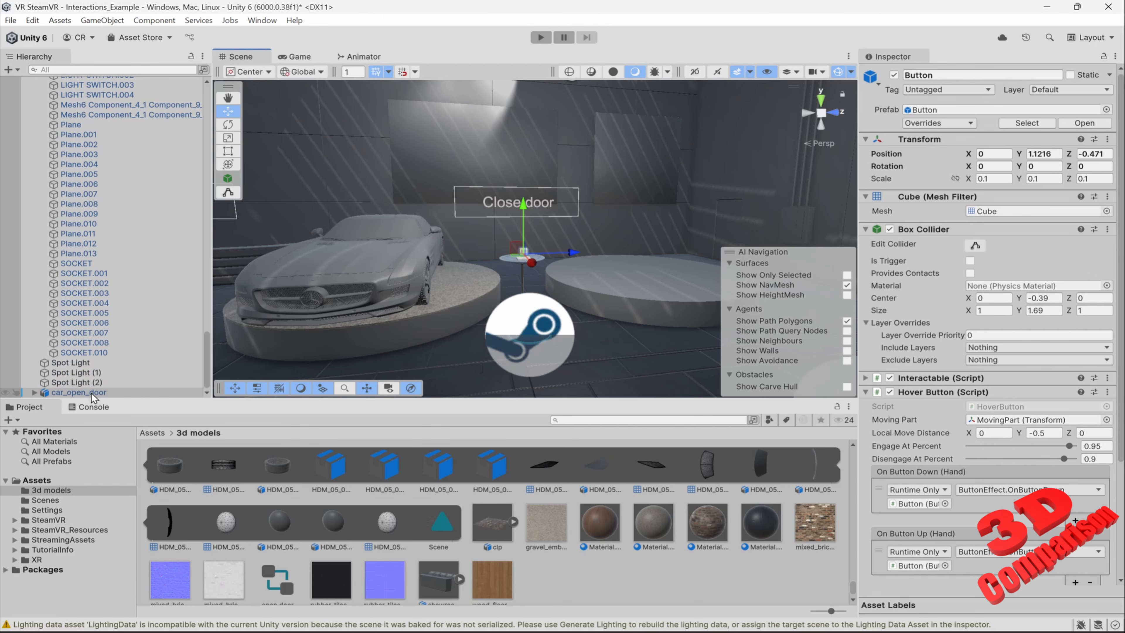
left_click_drag(91, 393, 916, 504)
- Set the "Close door" button's On Button Down function to Animator.Play (string) with the value "close"
left_click(1028, 489)
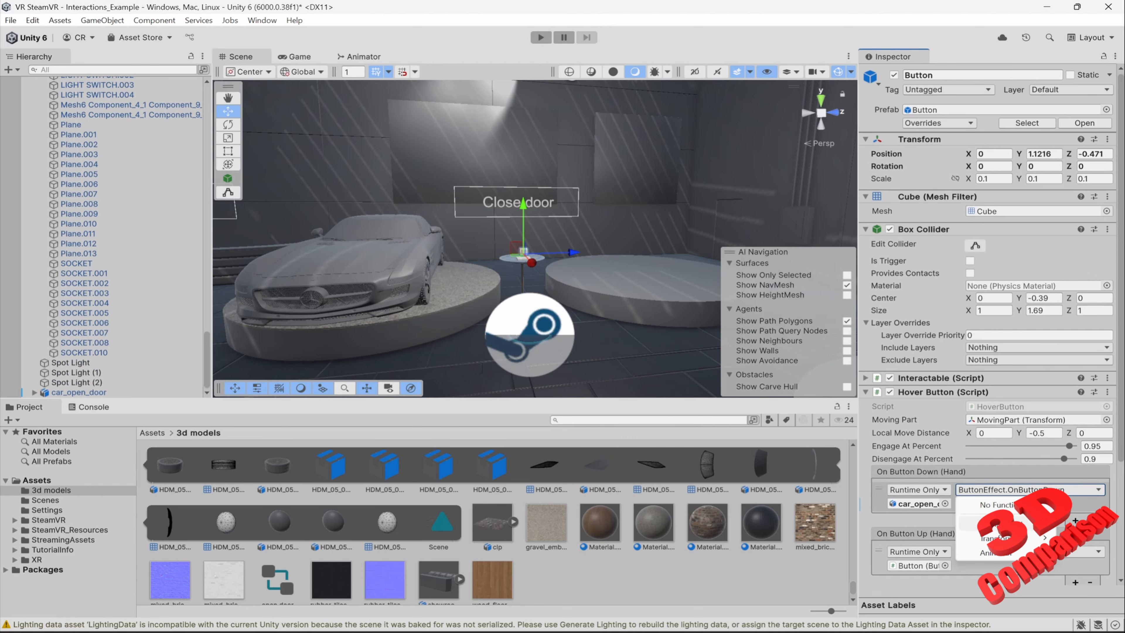
mouse_move(975, 552)
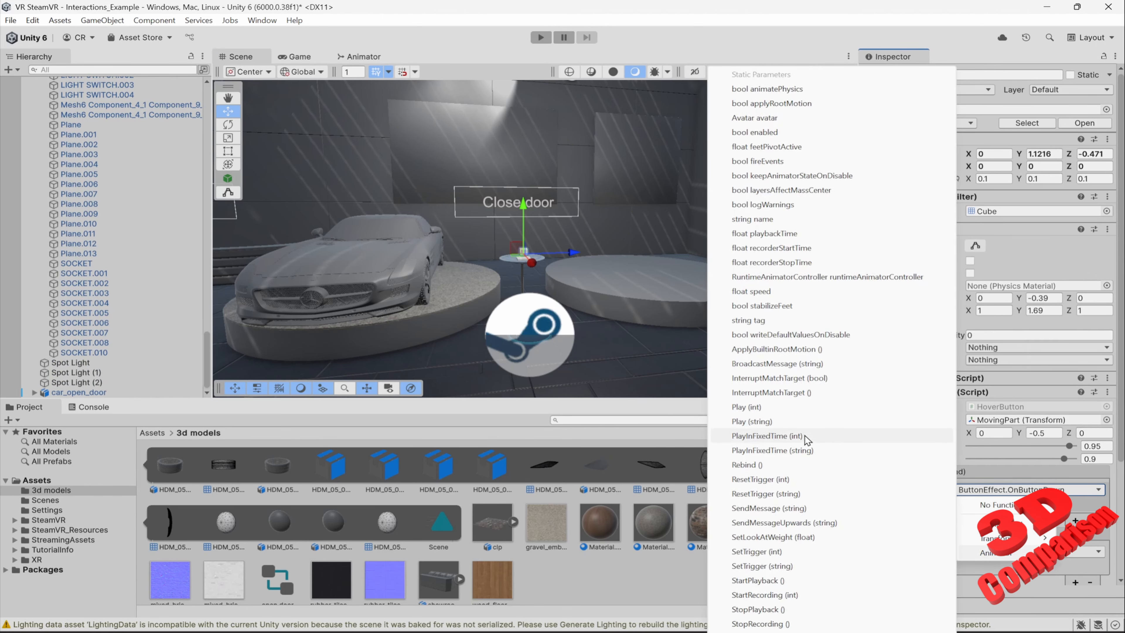
left_click(751, 421)
left_click(1003, 503)
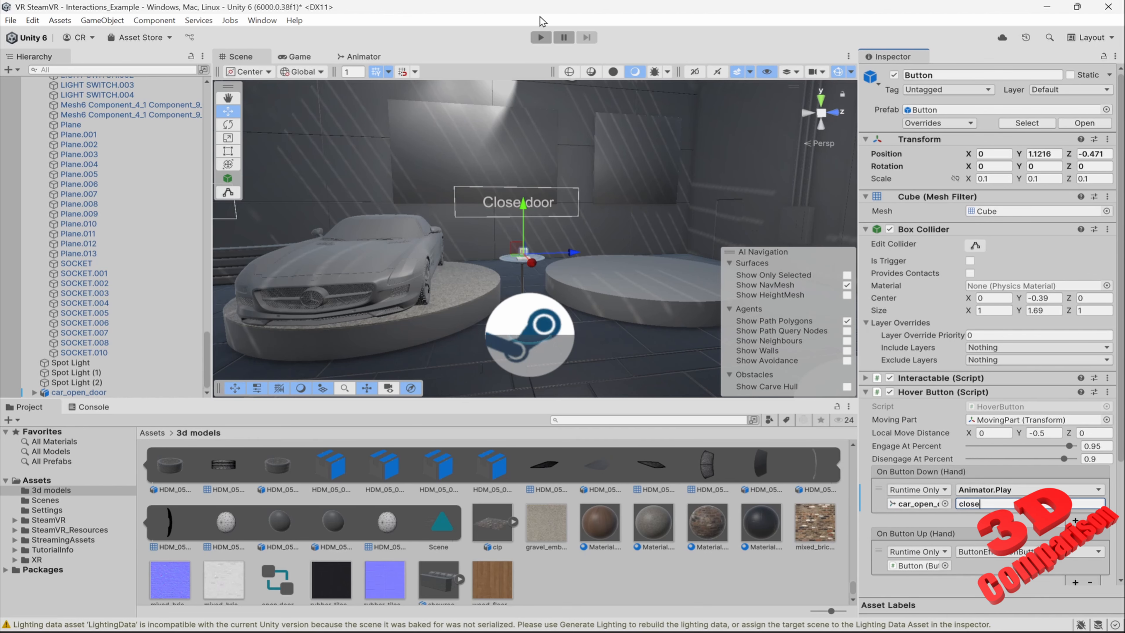
- Run the scene in Play mode, trigger the "Open door" button and check the car doors from the front
left_click(541, 37)
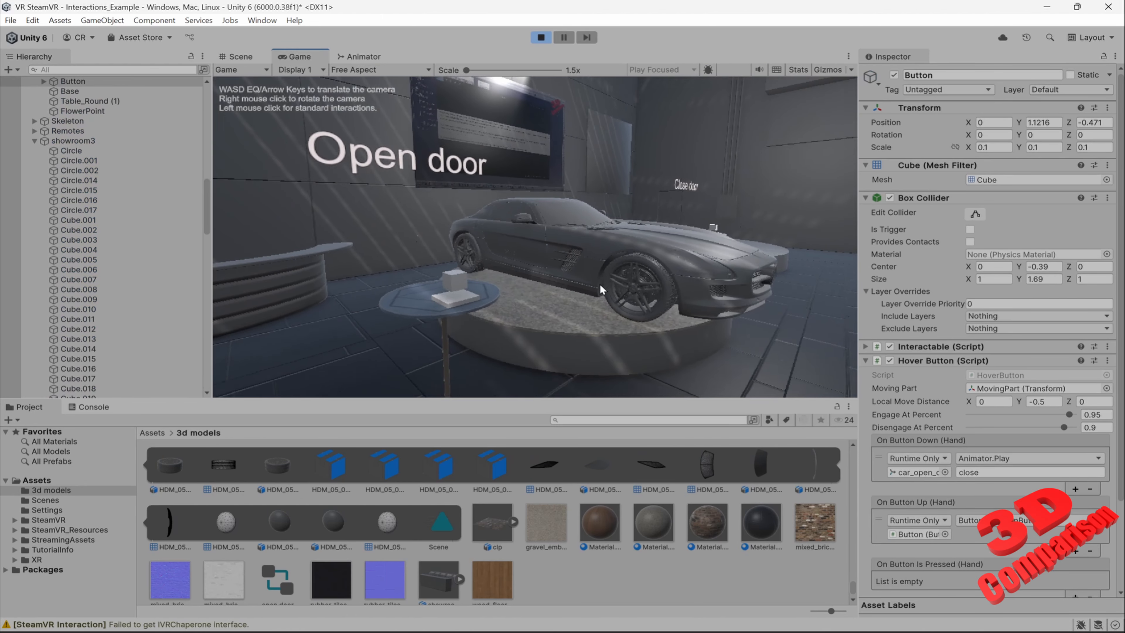
key("d")
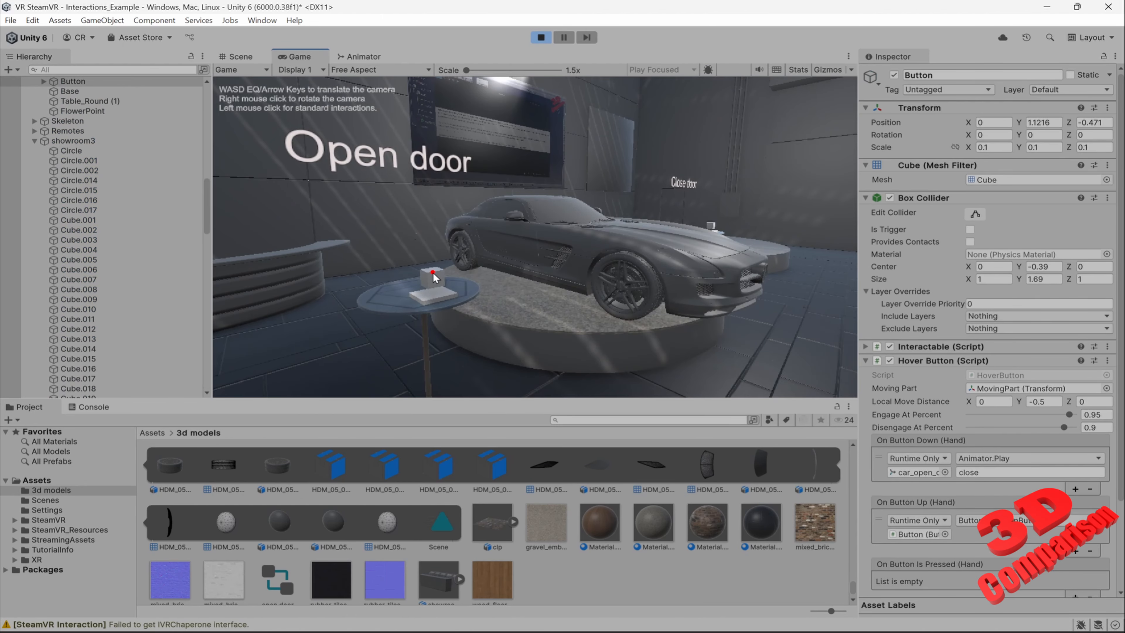
left_click(434, 277)
key("w")
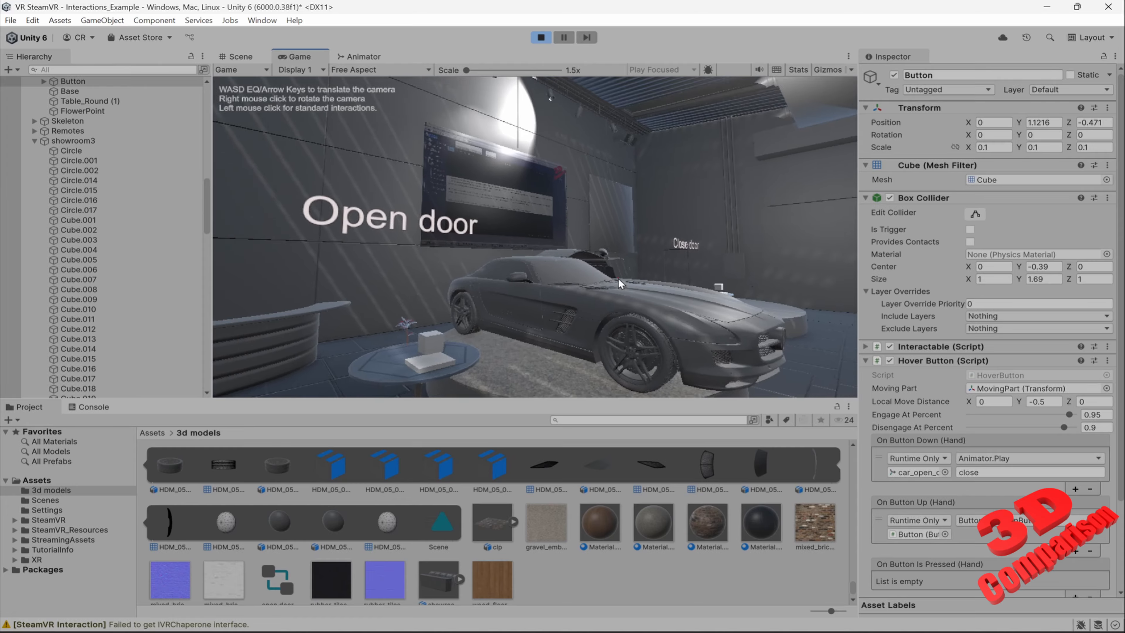
key("s")
key("d")
right_click_drag(559, 284, 451, 290)
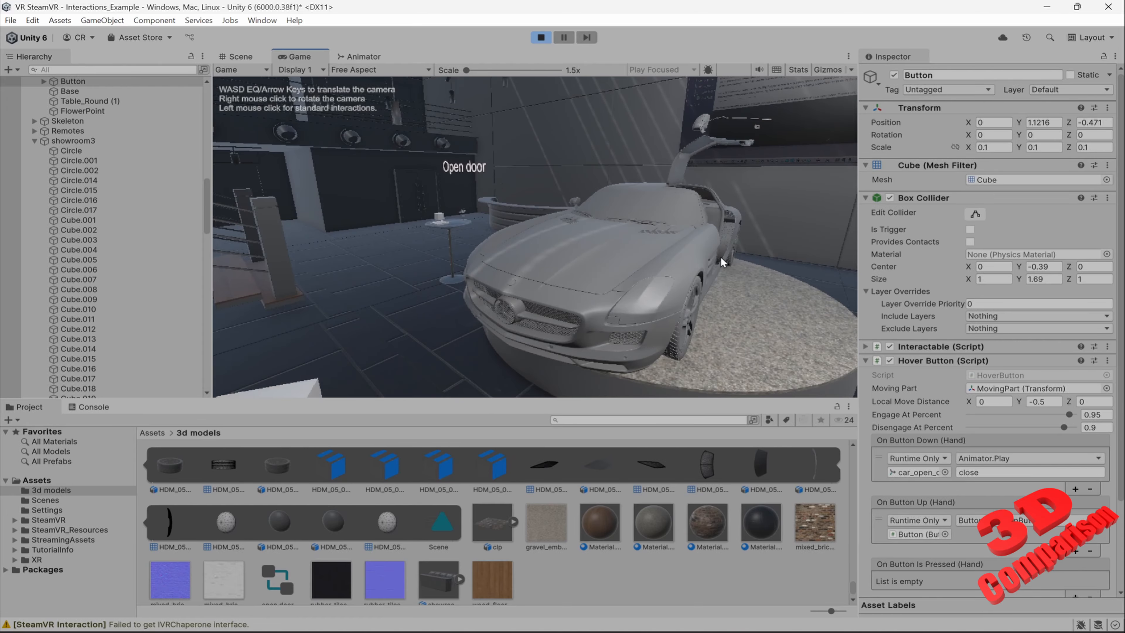
- Go around to the other side of the car, trigger the "Close door" button and check the doors from inside the car
key("d")
key("d")
right_click_drag(761, 260, 593, 272)
key("s")
key("a")
key("d")
key("s")
left_click(469, 287)
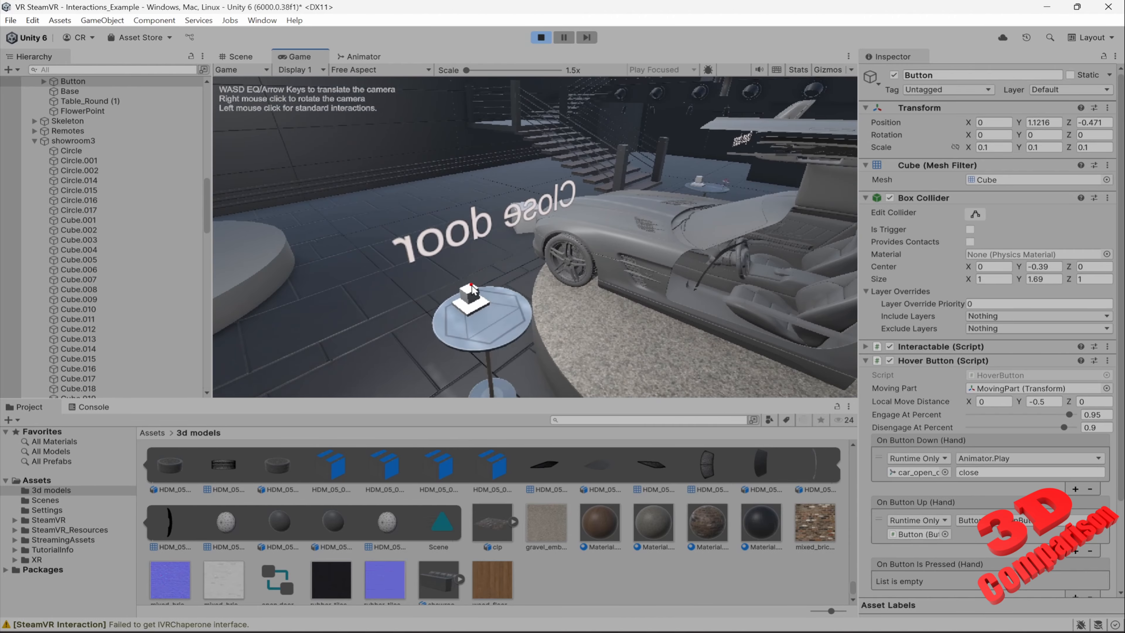
key("s")
right_click_drag(680, 318, 748, 286)
key("w")
key("s")
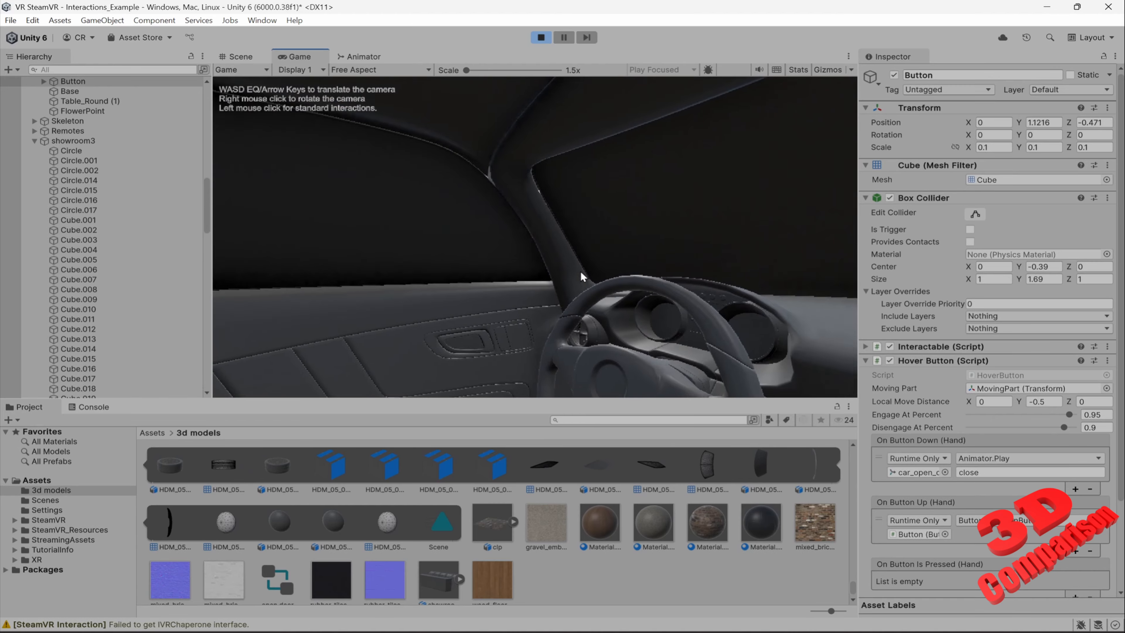
- Look around the car interior from the driver's seat and move back out to the showroom floor
right_click_drag(581, 274, 613, 200)
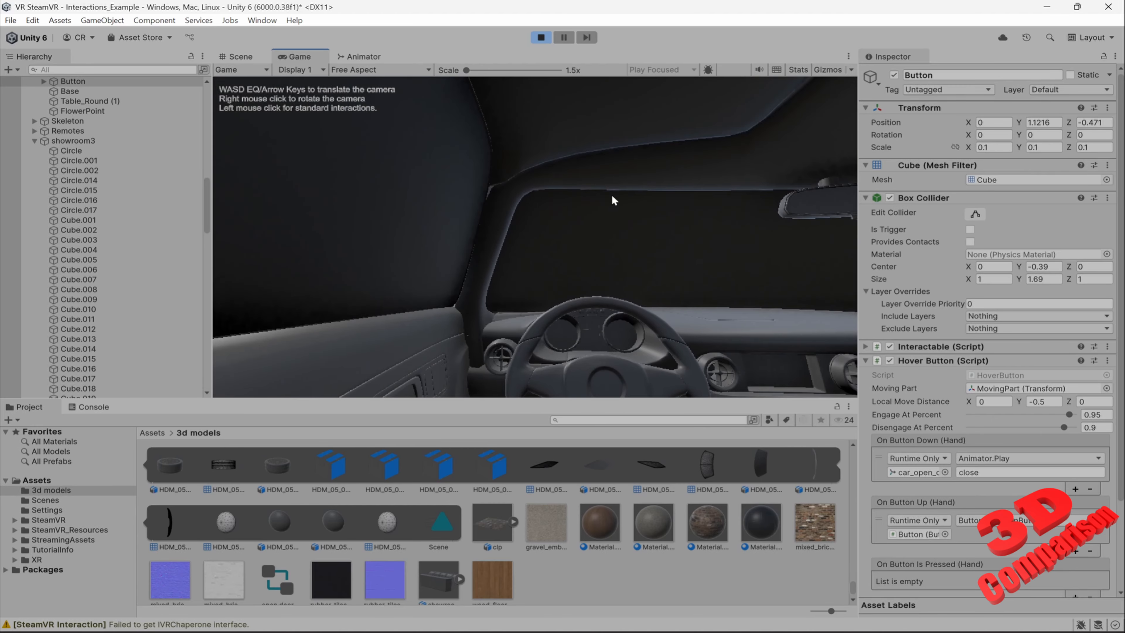
right_click_drag(543, 229, 648, 245)
key("s")
key("a")
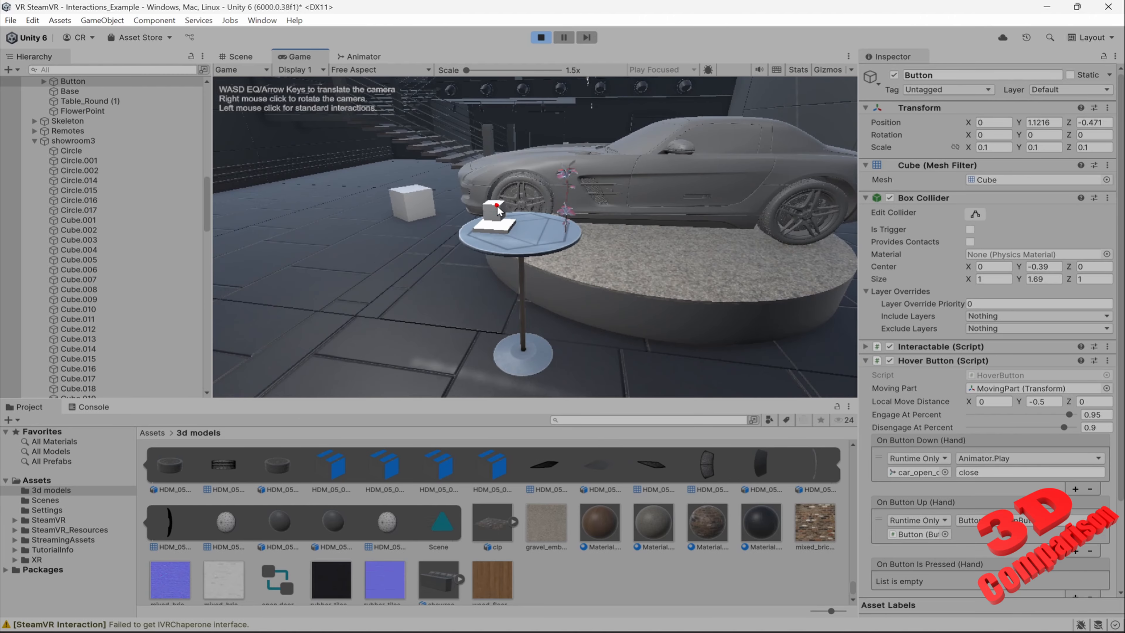
- Approach the "Close door" table, trigger its button and check the car doors from the side and the front
key("w")
right_click_drag(535, 231, 681, 232)
key("s")
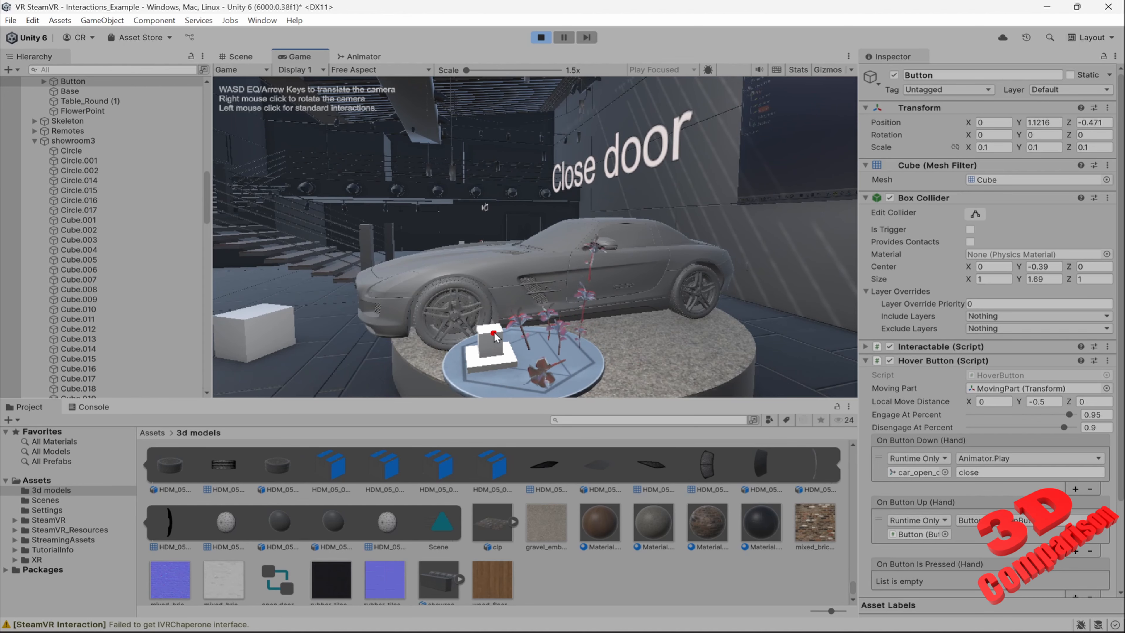
mouse_move(498, 331)
right_mouse_down()
mouse_move(632, 317)
mouse_move(490, 346)
right_mouse_up()
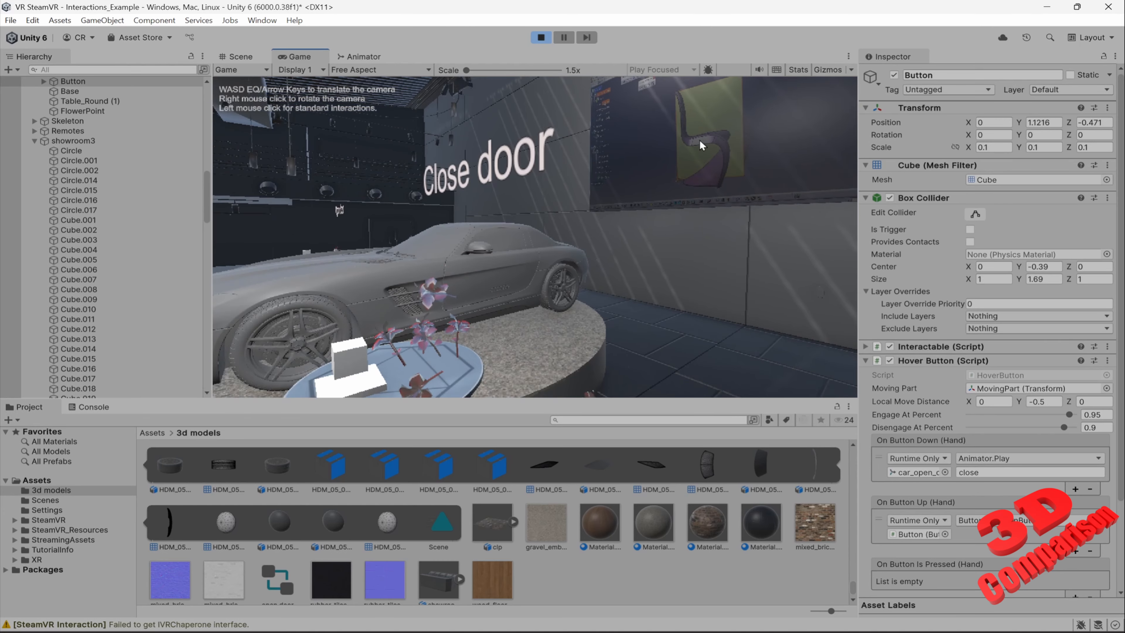
key("s")
right_click_drag(569, 284, 579, 293)
key("a")
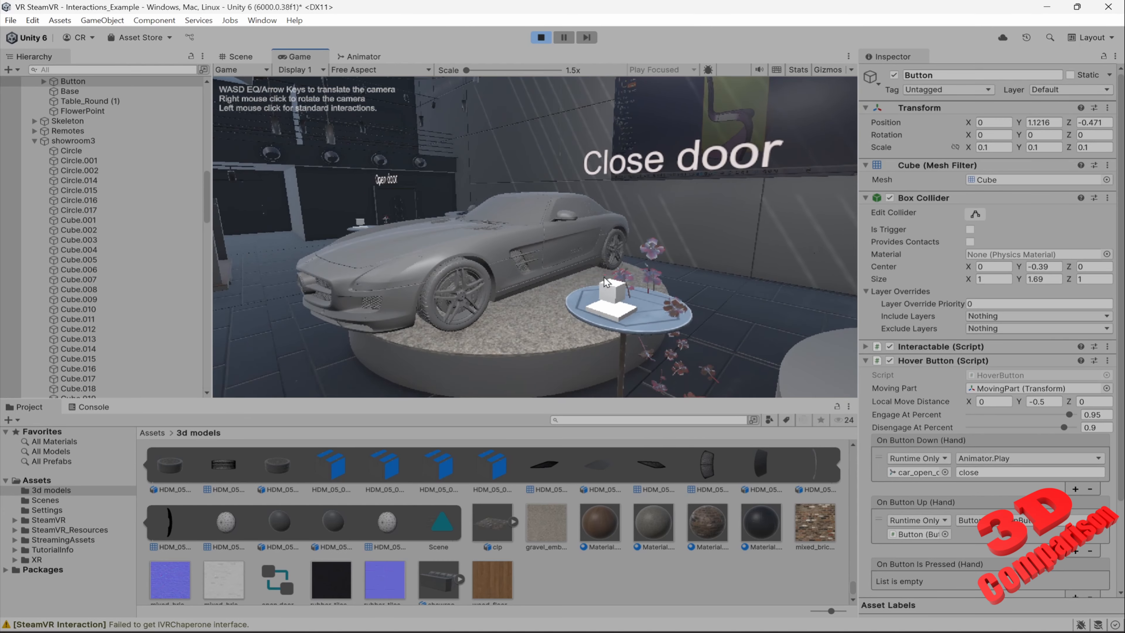
- Go to the "Open door" table, trigger its button to check the door and flower effect, and exit Play mode
key("w")
key("a")
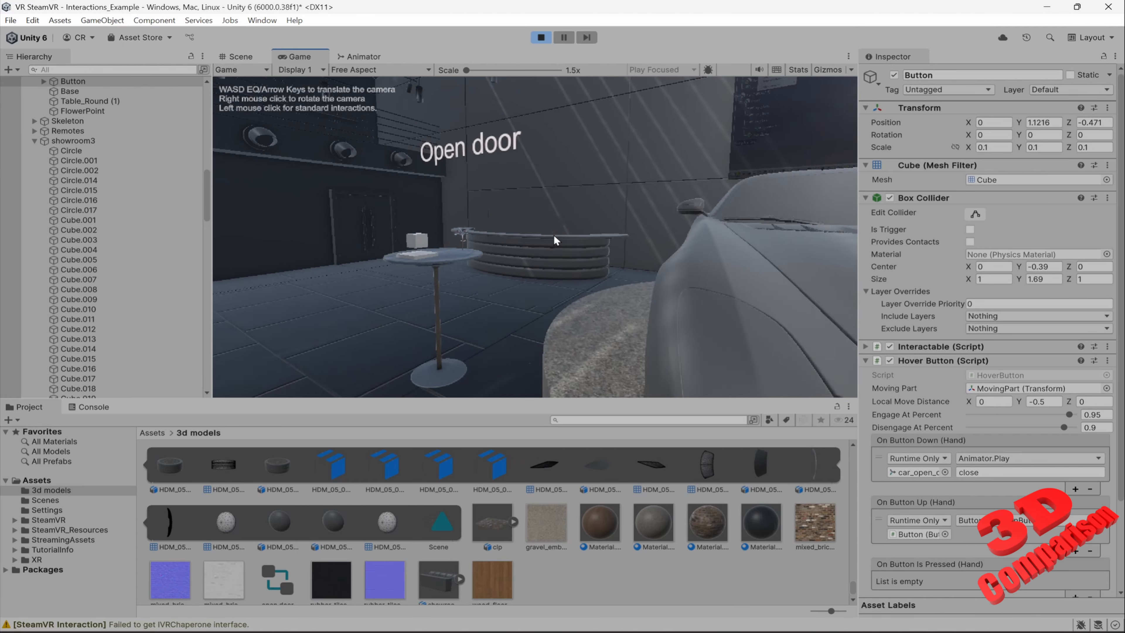
left_click(539, 246)
right_click_drag(542, 251, 731, 284)
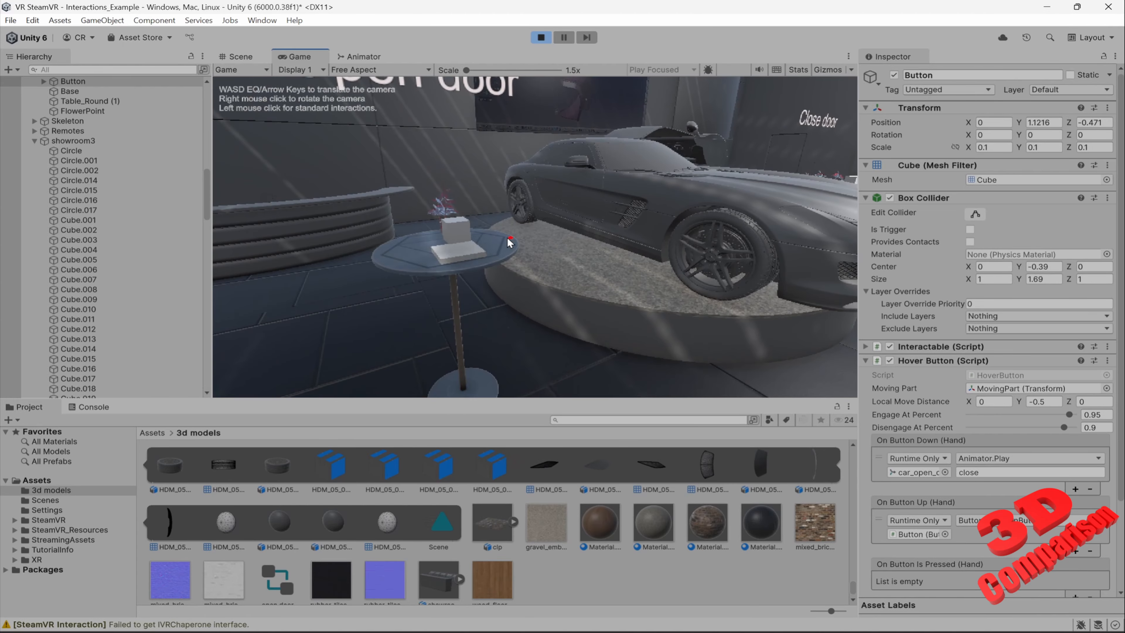
left_click(464, 220)
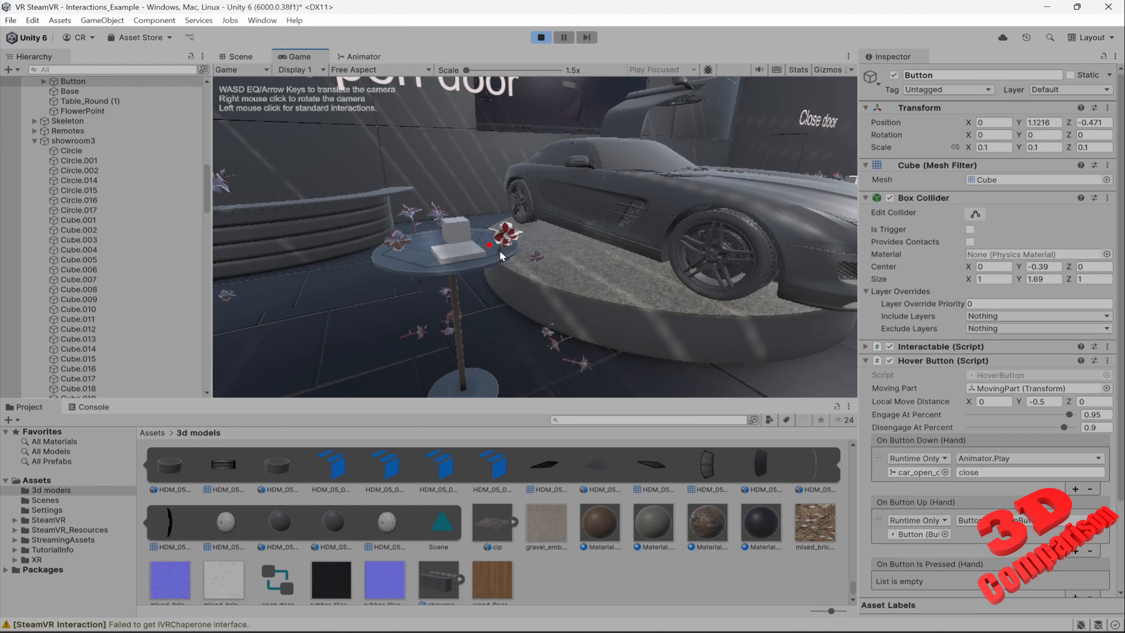
left_click(541, 38)
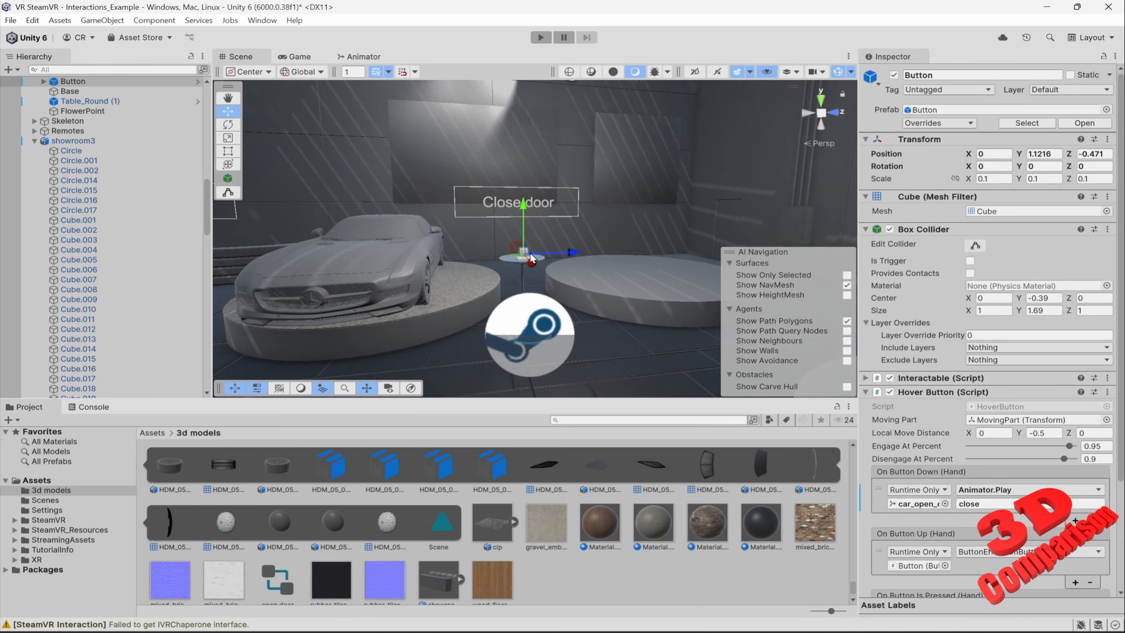
- Deactivate the FlowerPoint object under Hover Button (1), which belongs to the "Open door" table
right_click_drag(601, 285, 657, 320)
key("w")
key("s")
key("d")
left_click(496, 272)
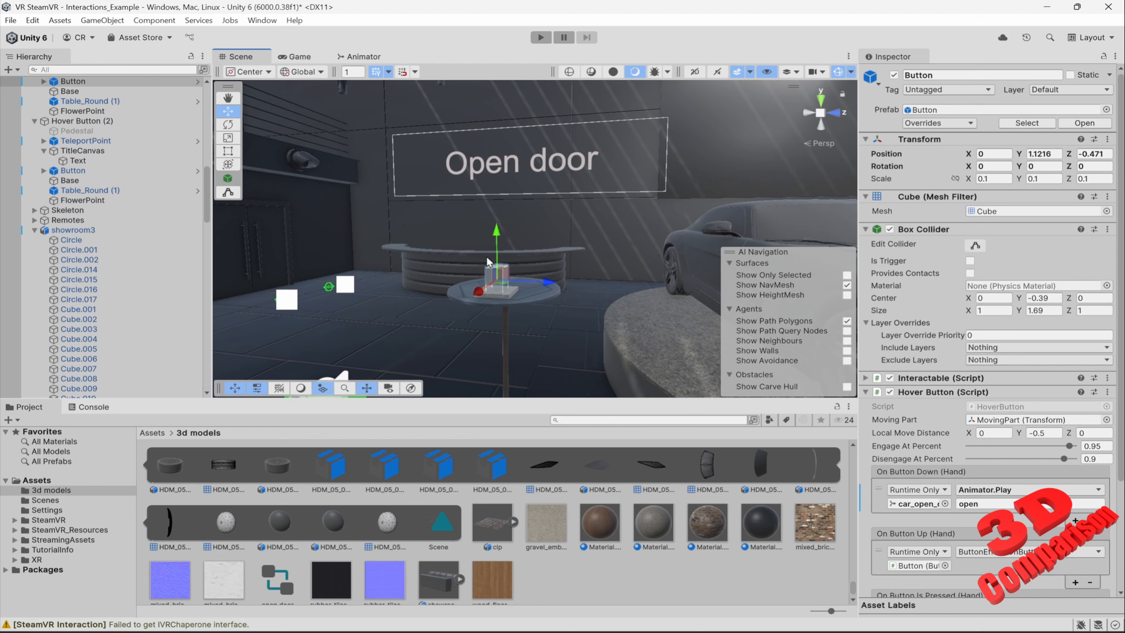
left_click(522, 140)
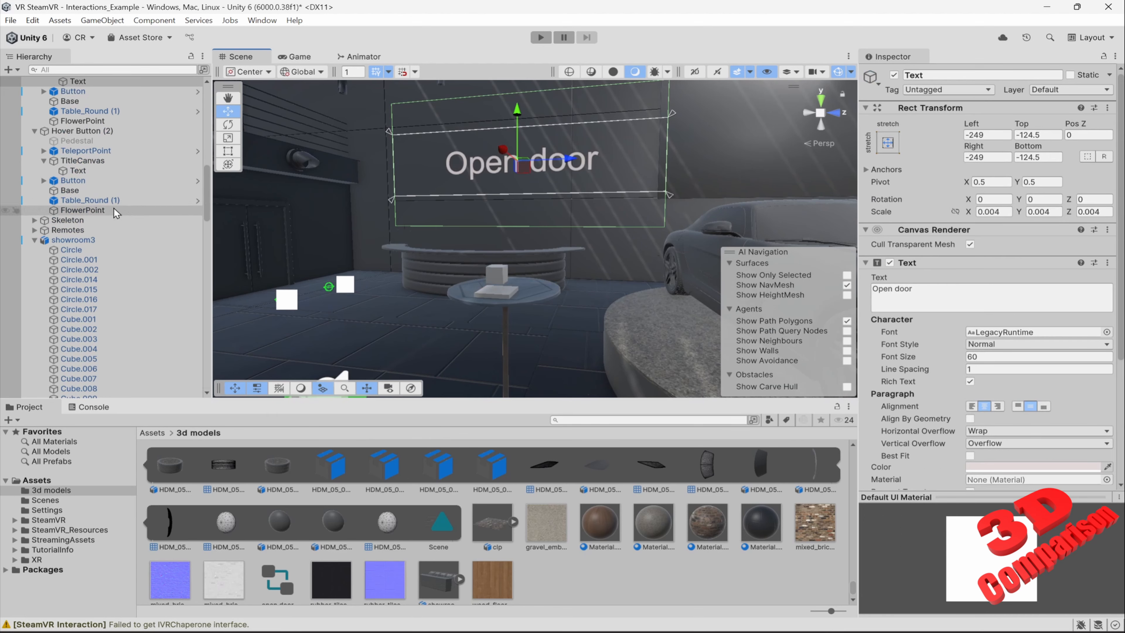
scroll(85, 211, "up", 3)
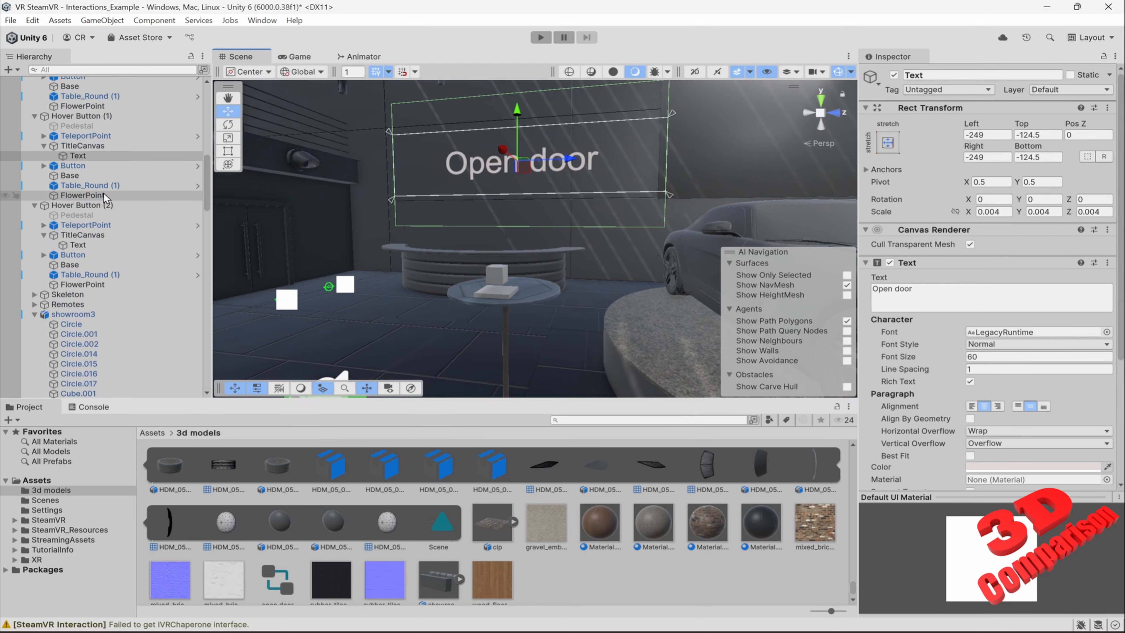
left_click(84, 195)
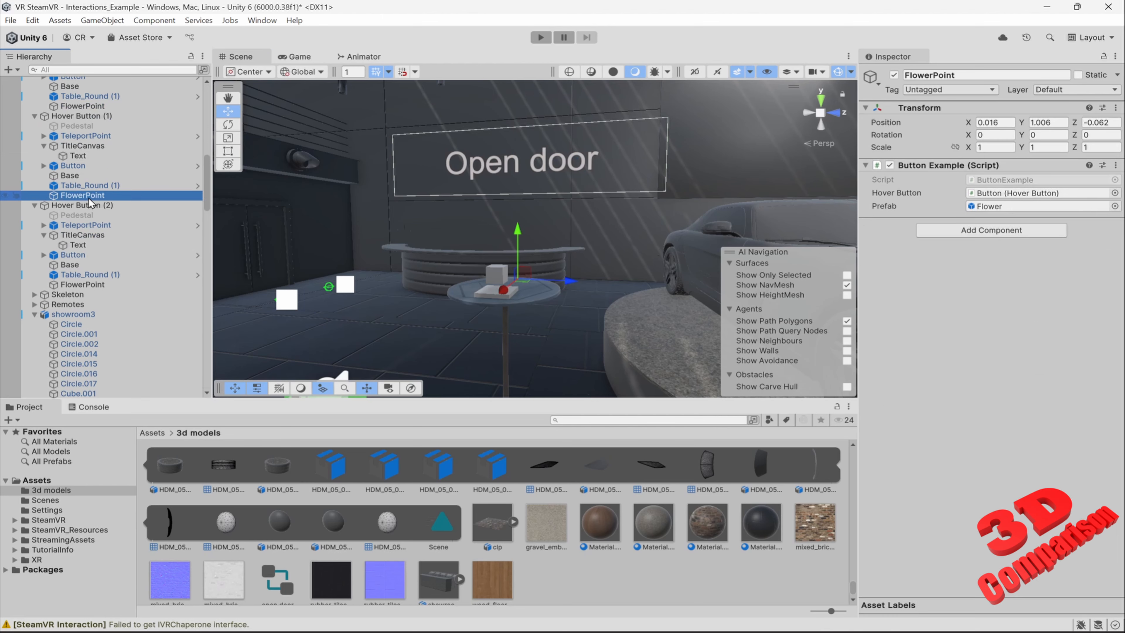
left_click(894, 75)
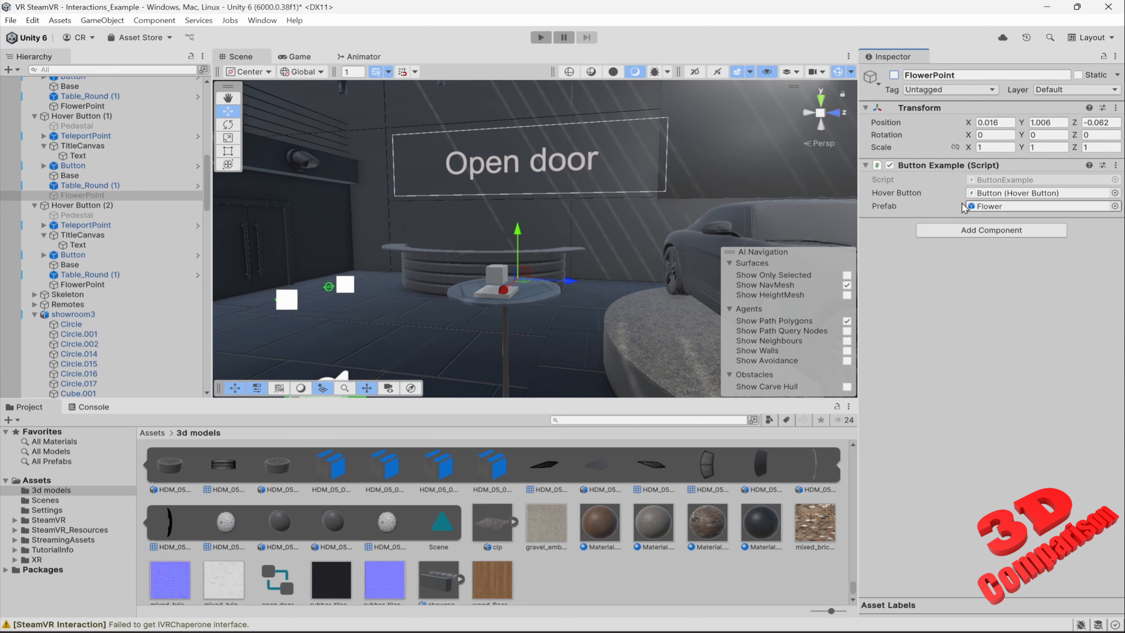
- Run the scene in Play mode and trigger the "Open door" button to test it without the flower effect
left_click(541, 37)
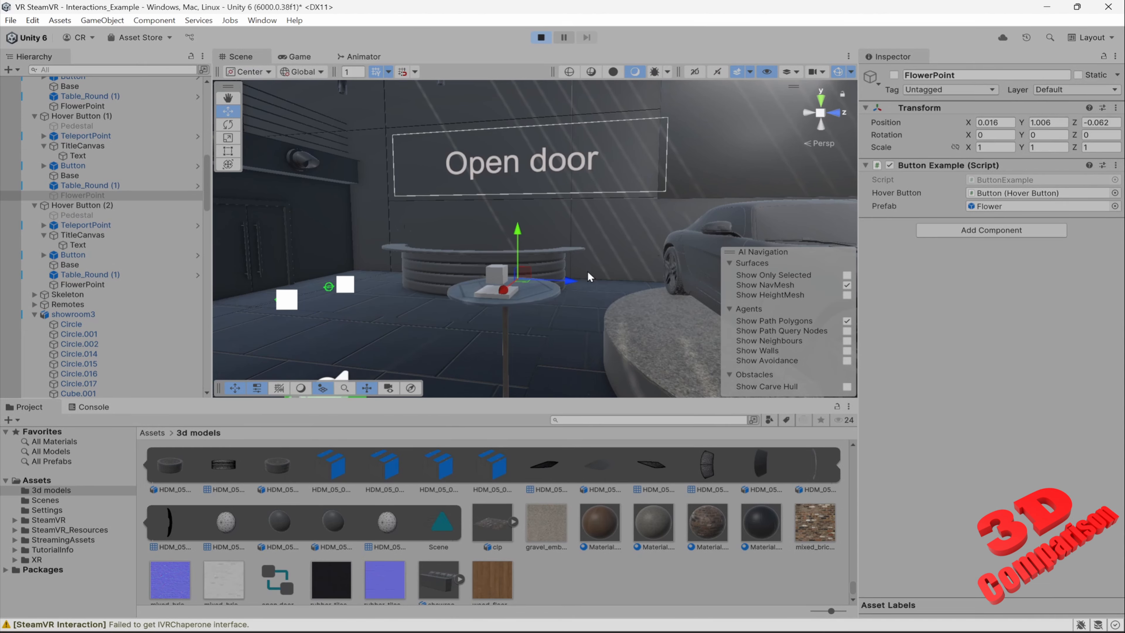
right_click_drag(570, 233, 545, 247)
key("d")
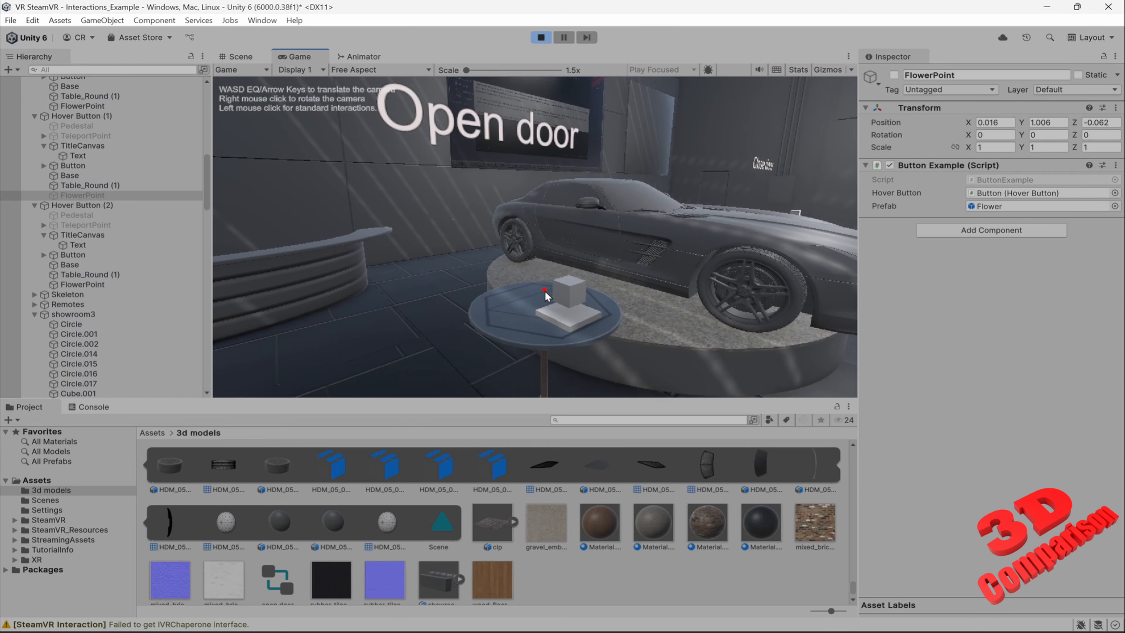
mouse_move(573, 292)
key("d")
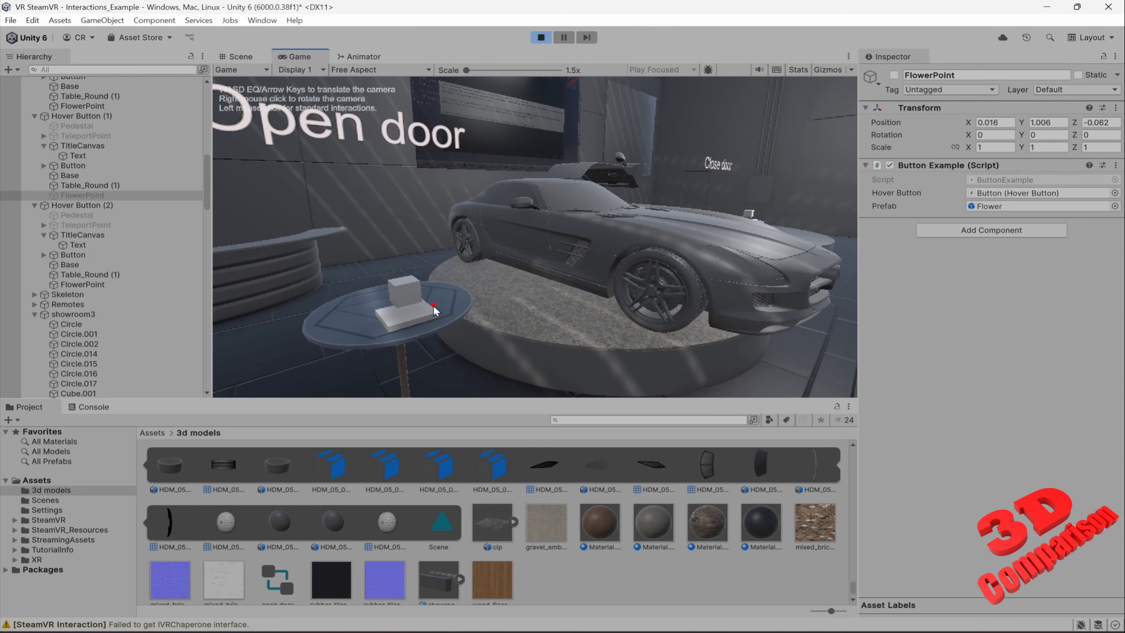
- Go to the "Close door" table, trigger its button for comparison and exit Play mode
key("d")
right_click_drag(603, 281, 516, 275)
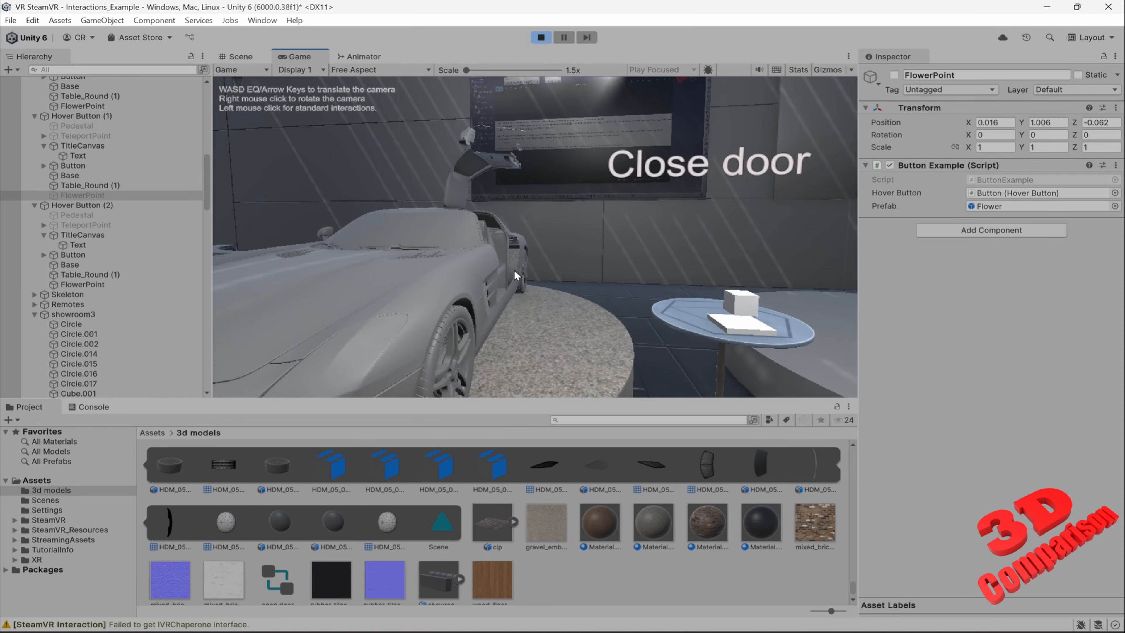
key("s")
mouse_move(549, 292)
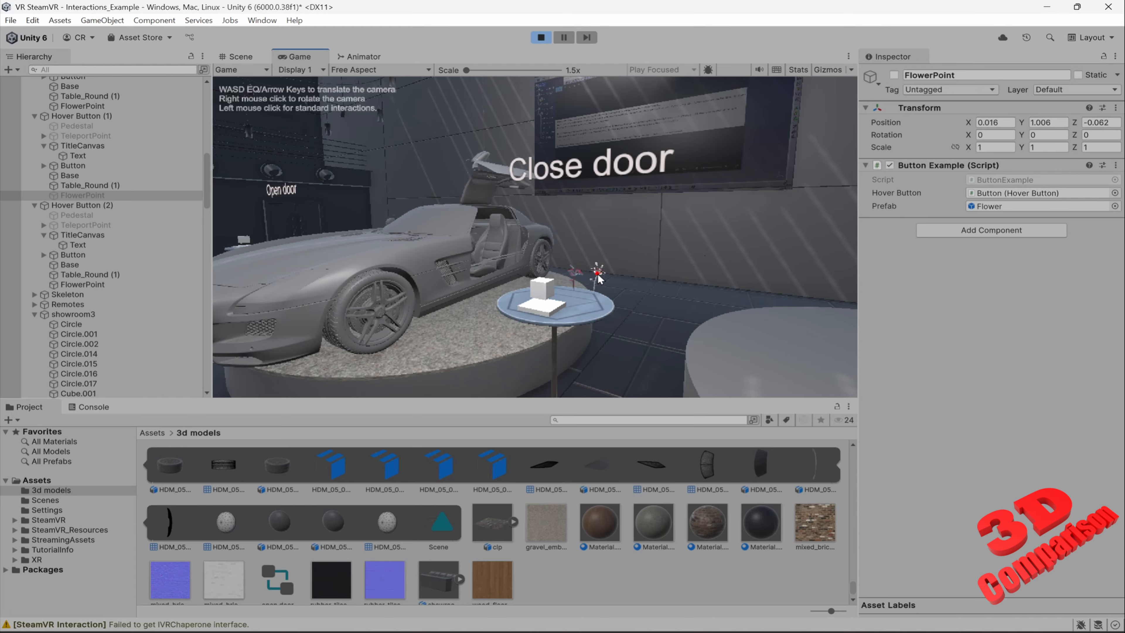
key("ctrl+p")
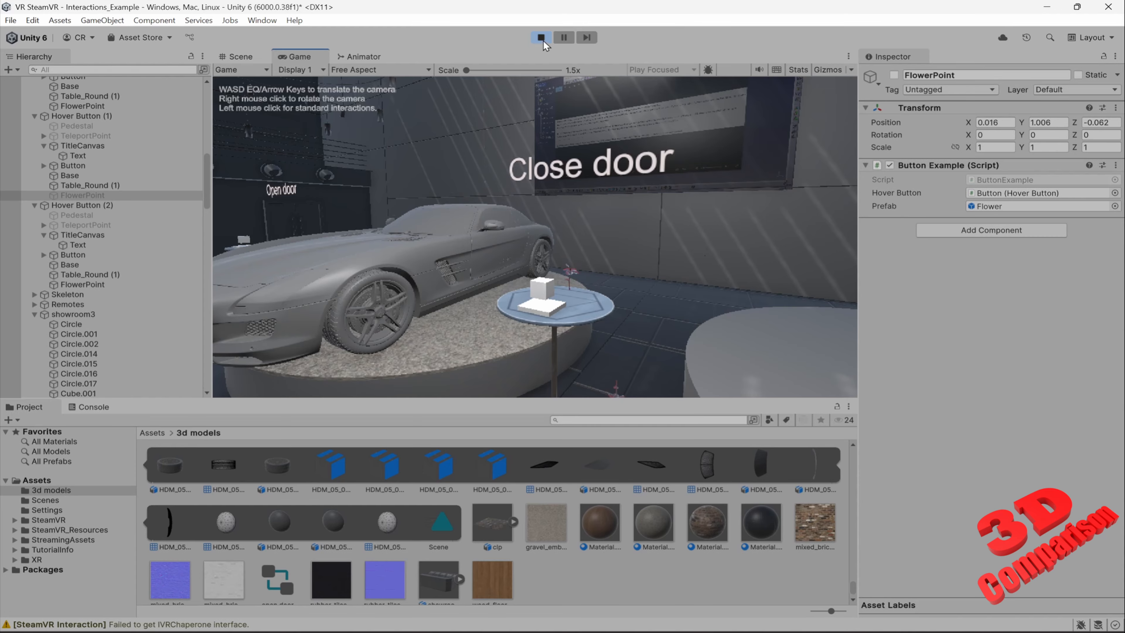
- Select the HDM_05_003_windows pane in the car's side door to check its assigned material
key("w")
right_click_drag(686, 311, 436, 291)
key("w")
left_click(541, 244)
key("s")
right_click_drag(540, 245, 483, 255)
left_click(573, 235)
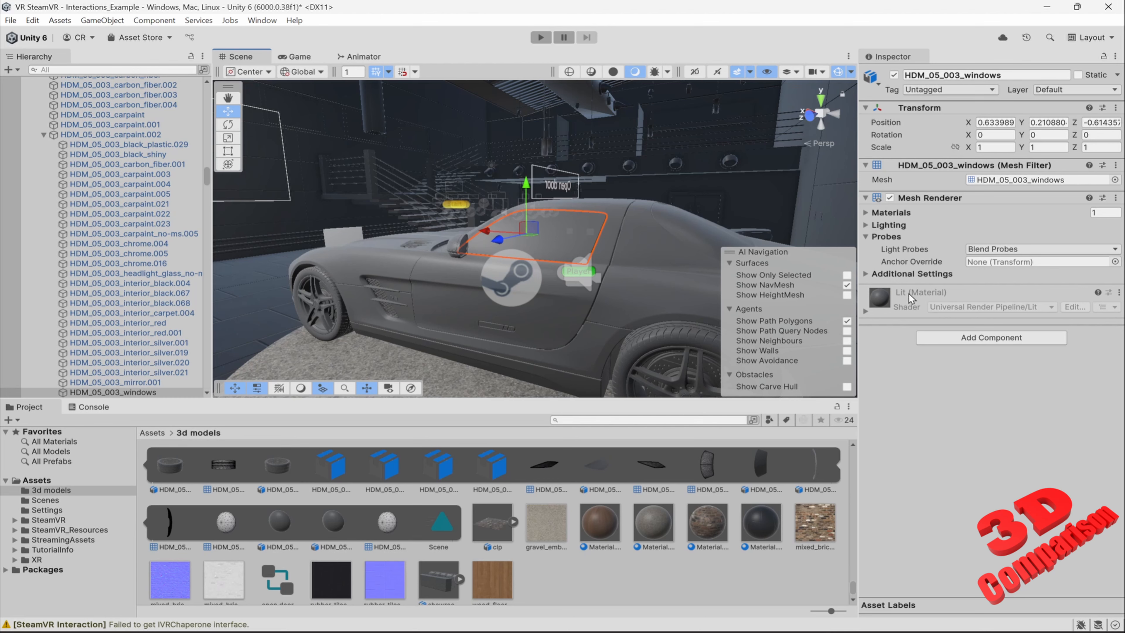
right_click_drag(658, 316, 629, 276)
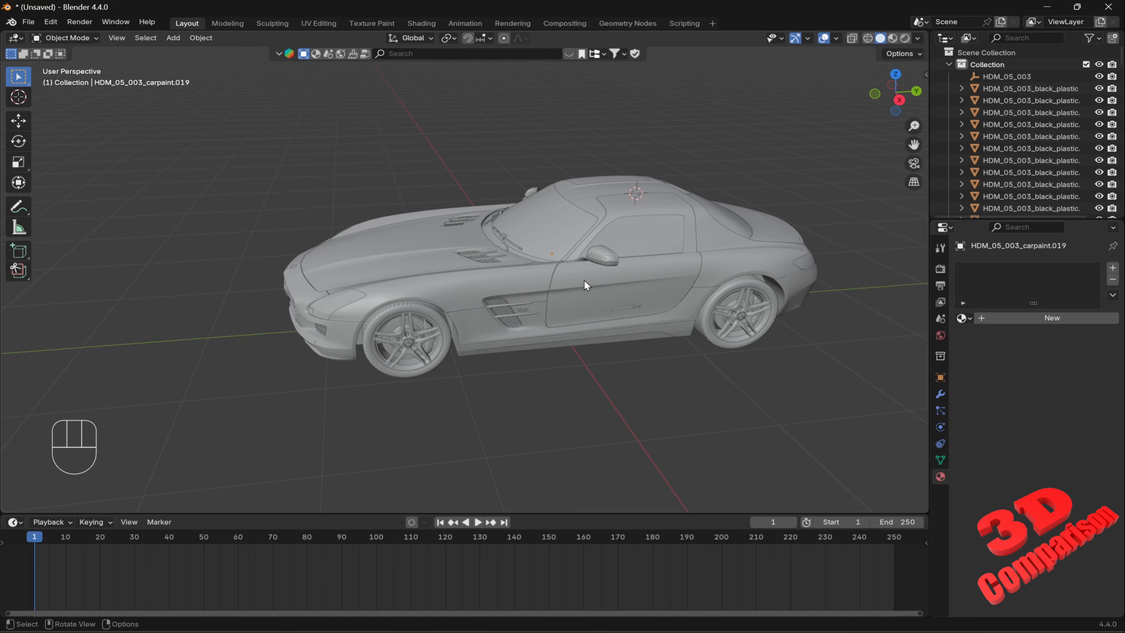
- Switch to Blender and select the car door HDM_05_003_carpaint.002 to check its material slots
left_click(589, 286)
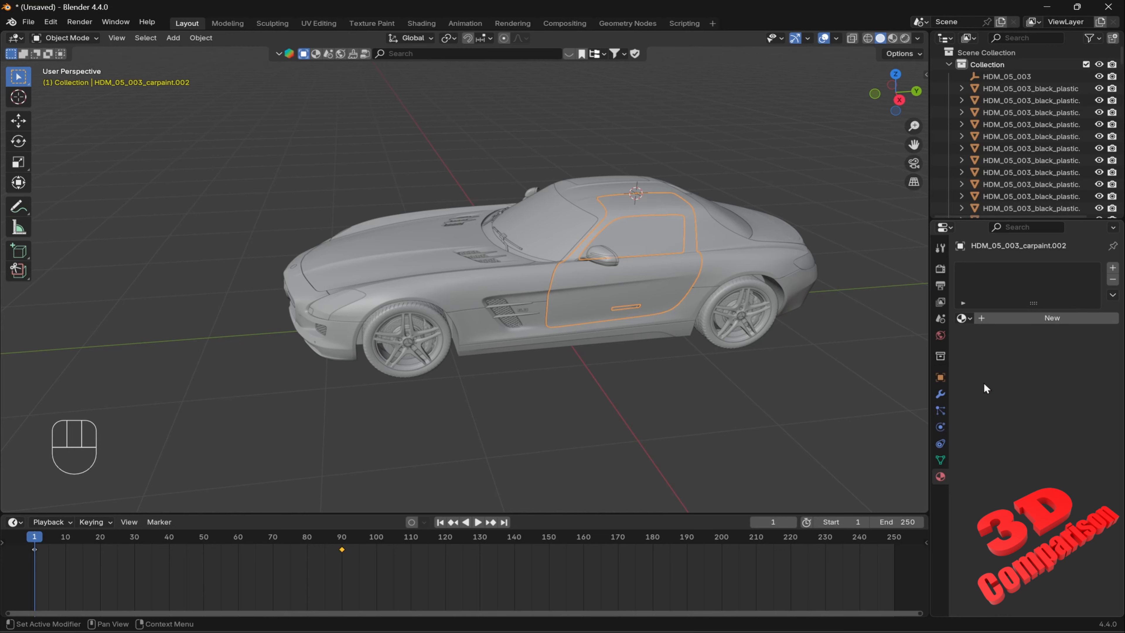
left_click_drag(241, 120, 805, 433)
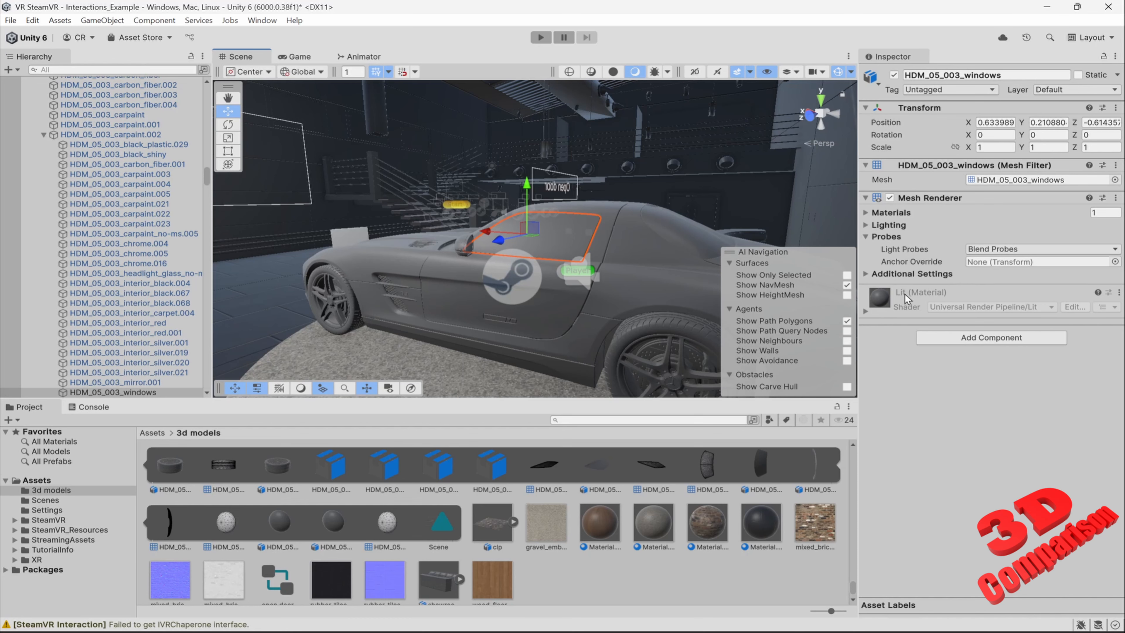
- Back in Unity, create a material named "glass" in the 3d models folder and apply it to the car's side door window
right_click(594, 573)
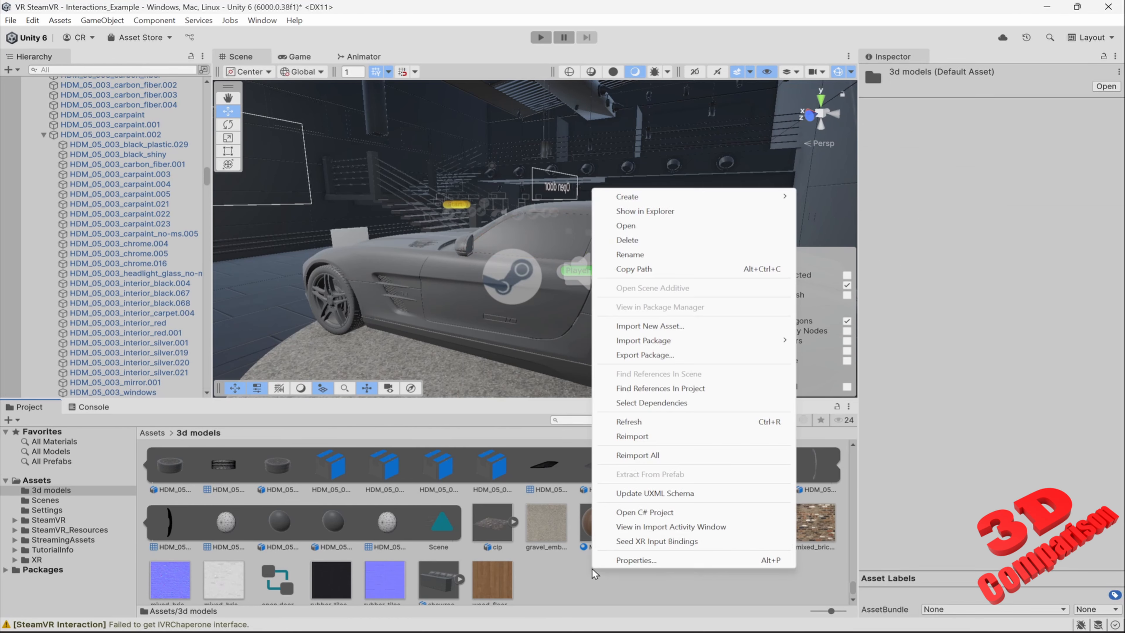
mouse_move(683, 199)
left_click(879, 215)
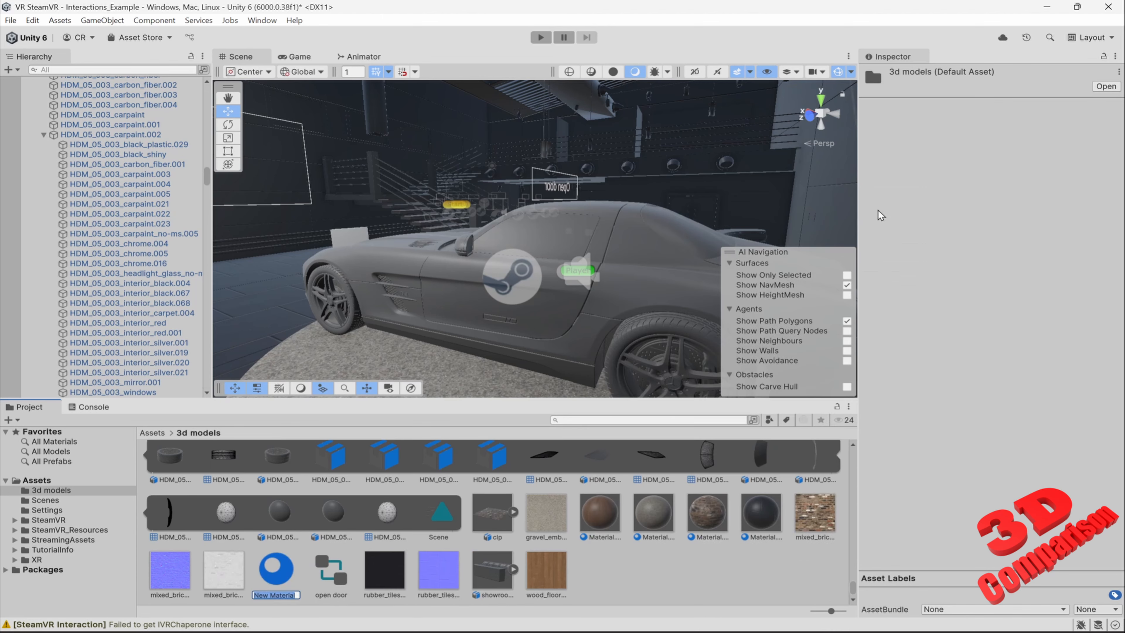
type("glass")
key("Return")
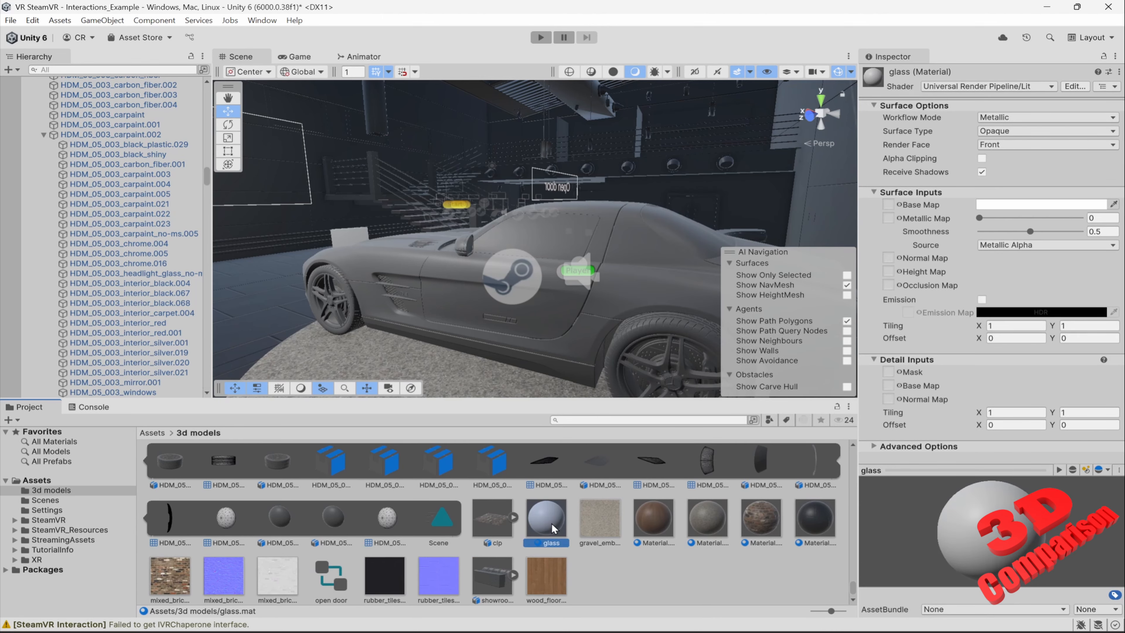
left_click_drag(553, 528, 546, 251)
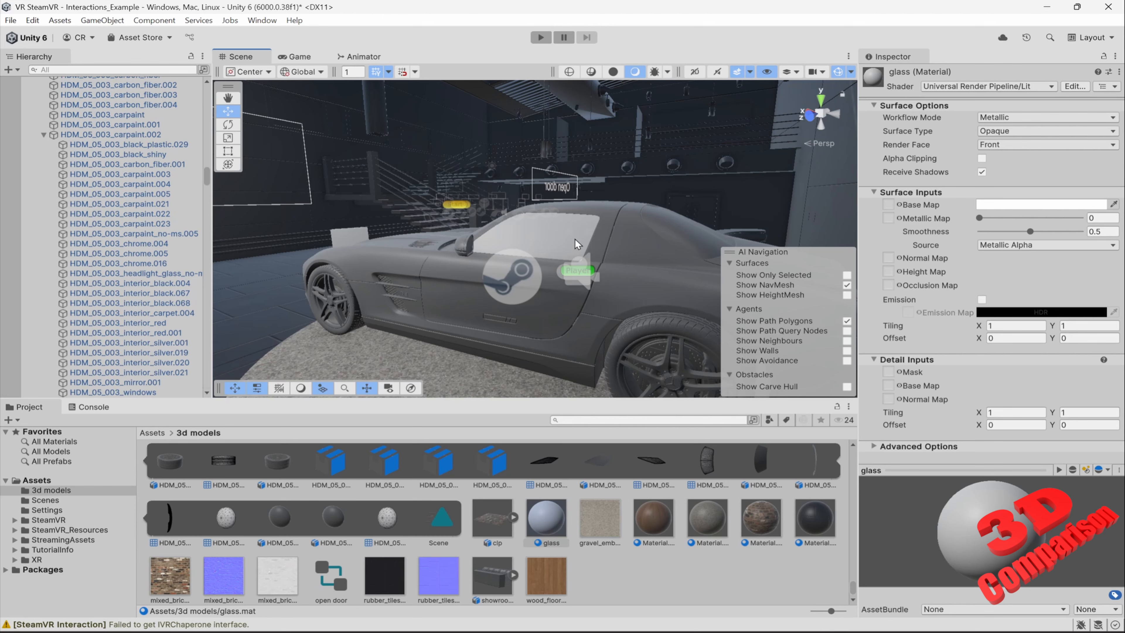
scroll(575, 239, "up", 6)
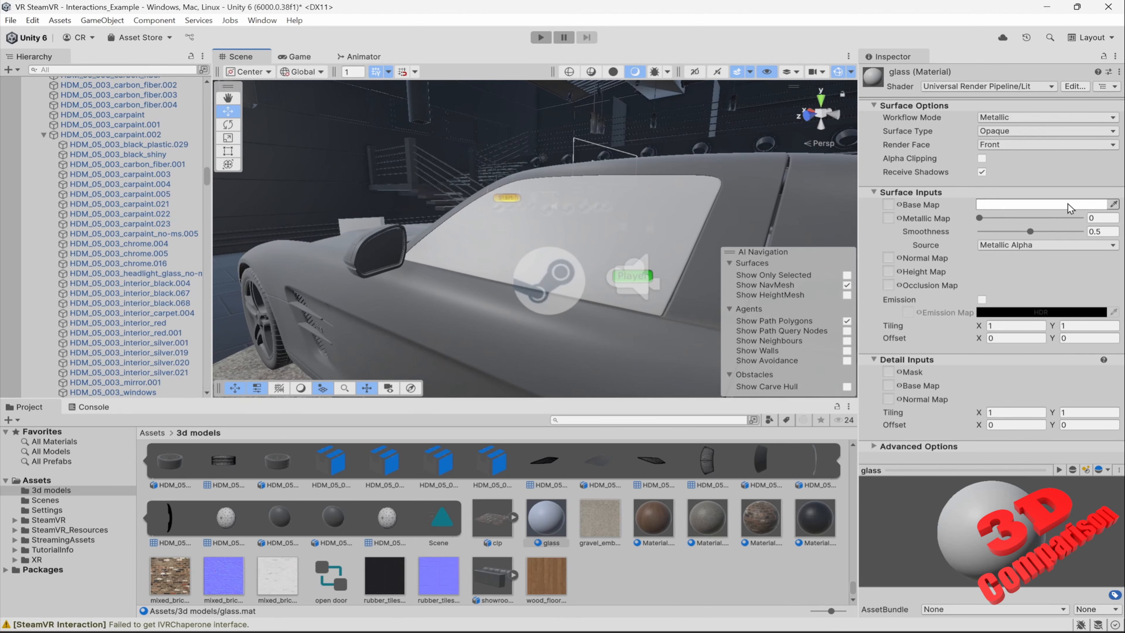
- Set the alpha of the glass material's Base Map color to 1 and check the window up close
left_click(1041, 205)
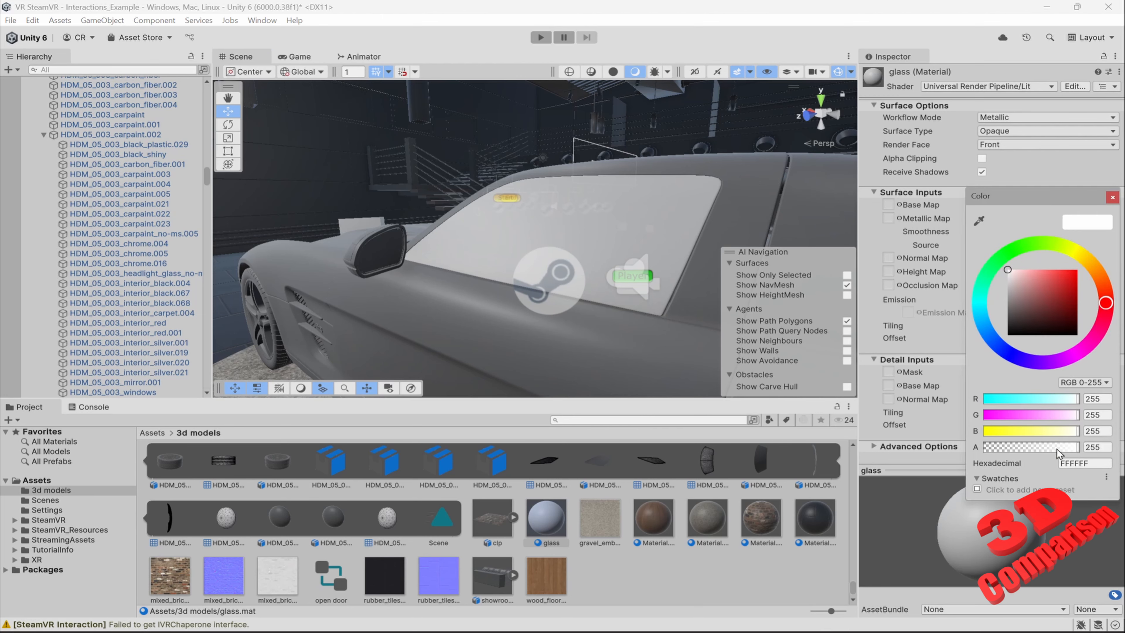
left_click_drag(1076, 448, 987, 447)
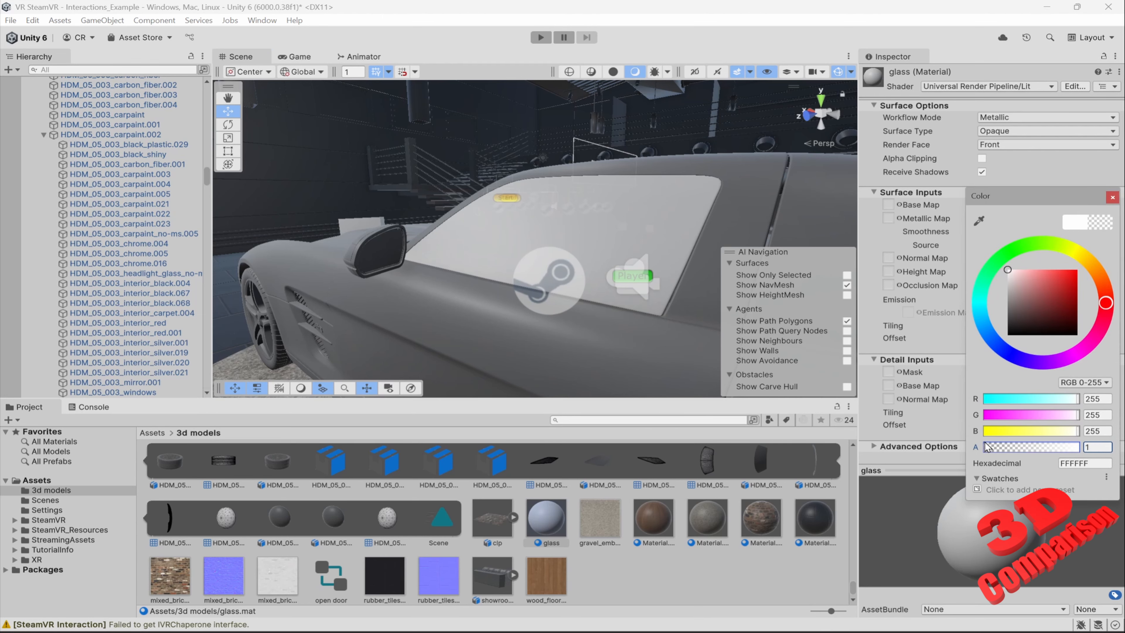
right_click_drag(571, 237, 607, 245)
key("w")
key("s")
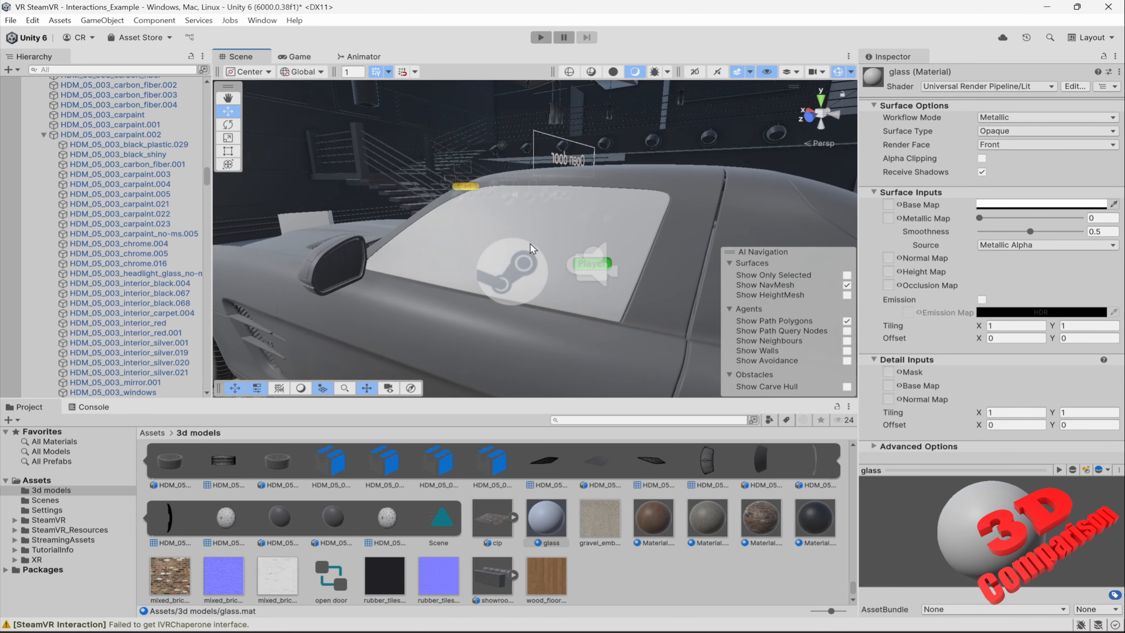
- Set the glass material's Surface Type to Transparent, keeping the Metallic workflow mode
left_click(1021, 116)
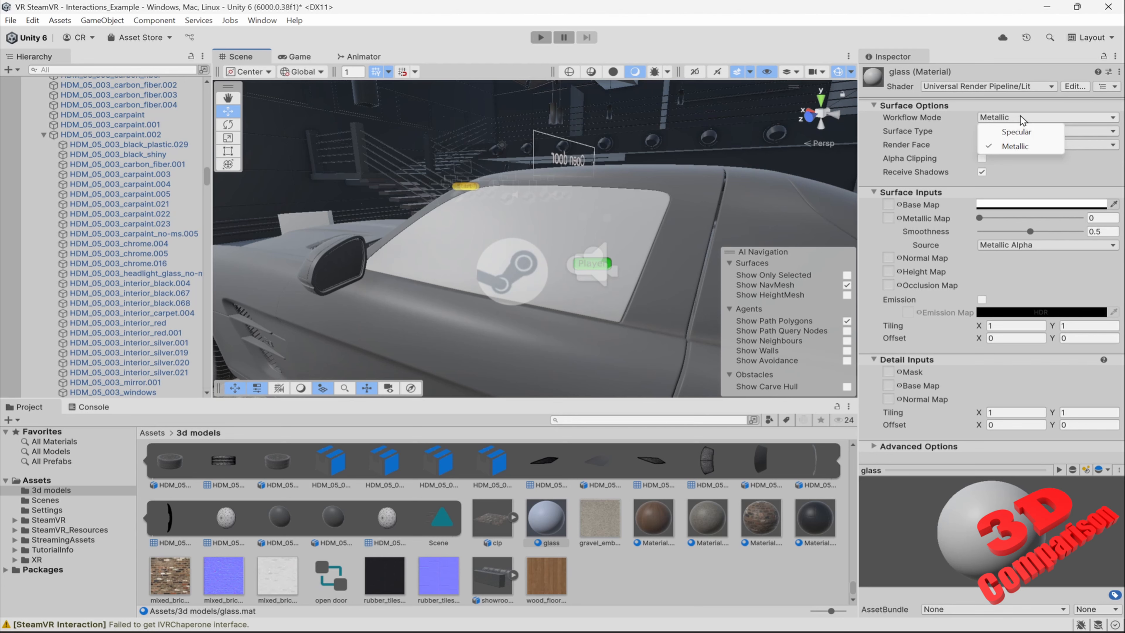
left_click(1074, 134)
left_click(1073, 133)
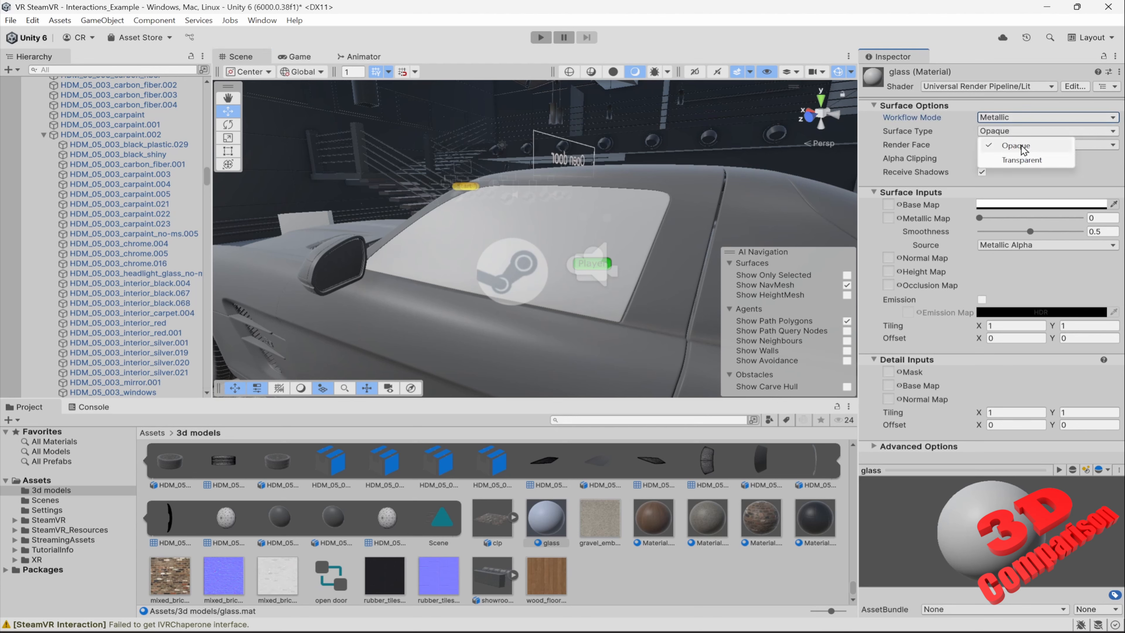
left_click(1022, 161)
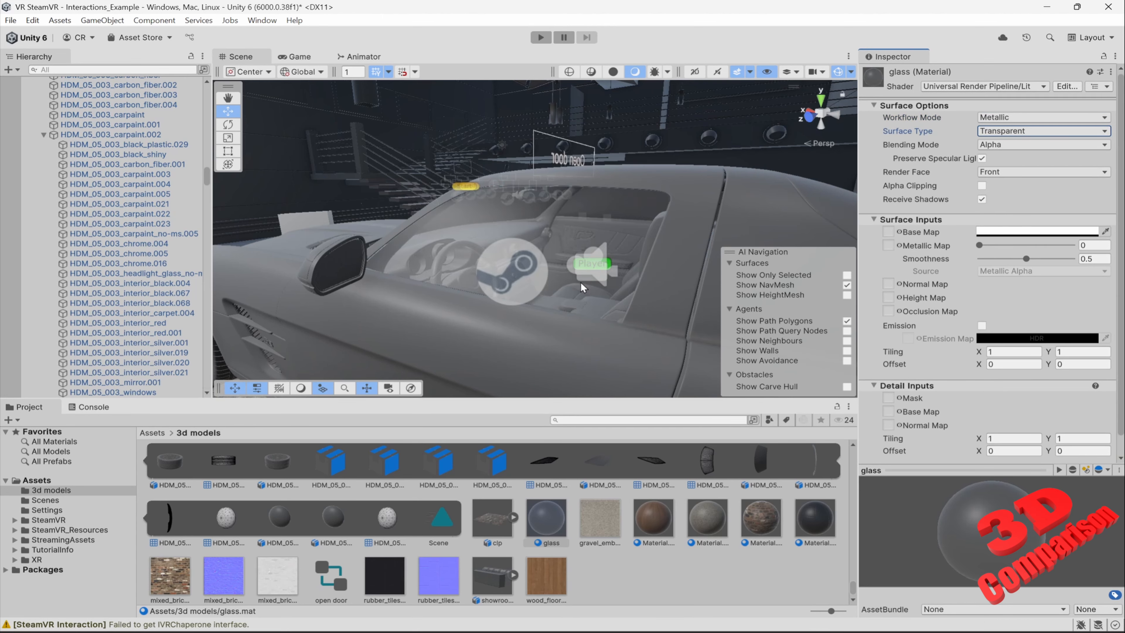
- Check the Blending Mode options of the glass material and keep Alpha
scroll(592, 311, "up", 3)
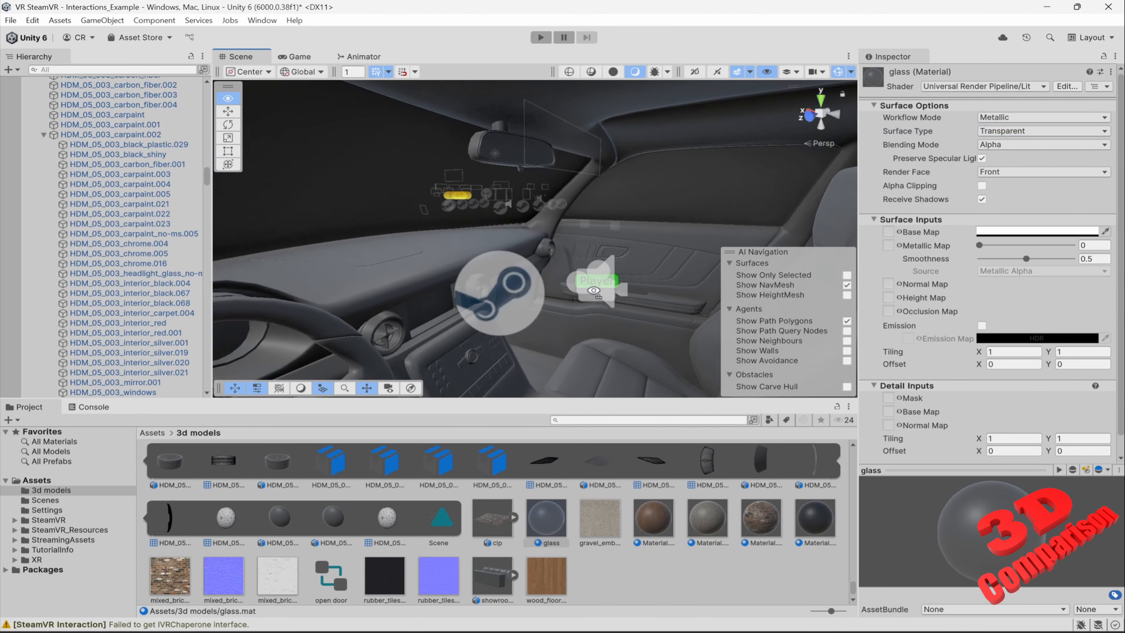
left_click(1008, 145)
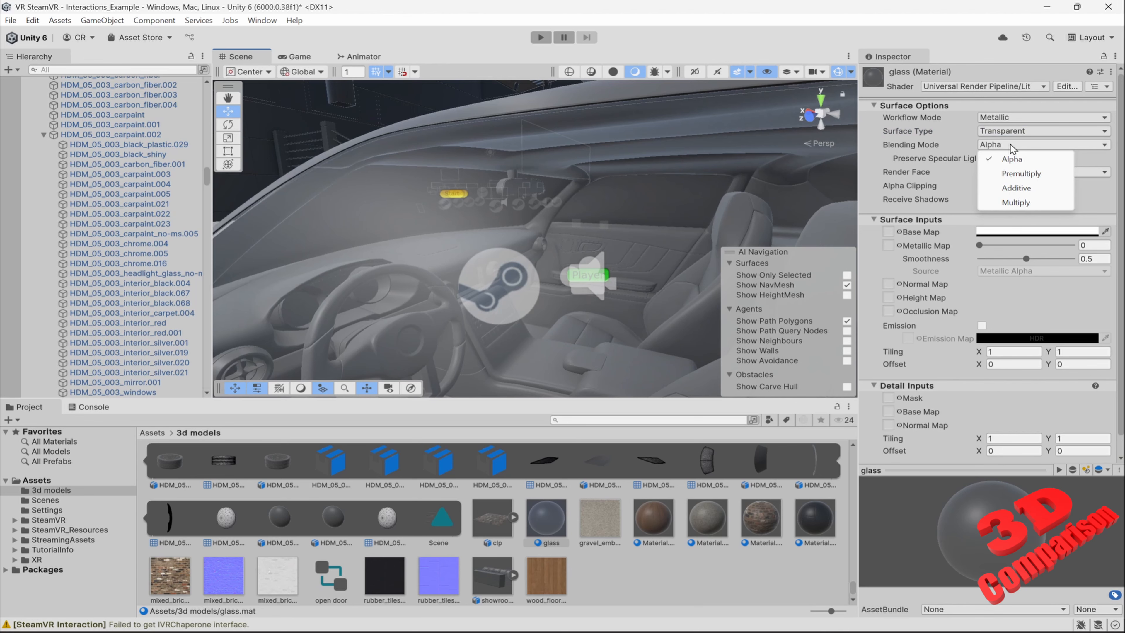
left_click(1010, 145)
- Apply the glass material to two more windows of the car and view them from the side
scroll(598, 277, "down", 4)
right_click_drag(603, 276, 673, 243)
key("a")
left_click_drag(538, 530, 559, 272)
key("a")
right_click_drag(559, 272, 749, 244)
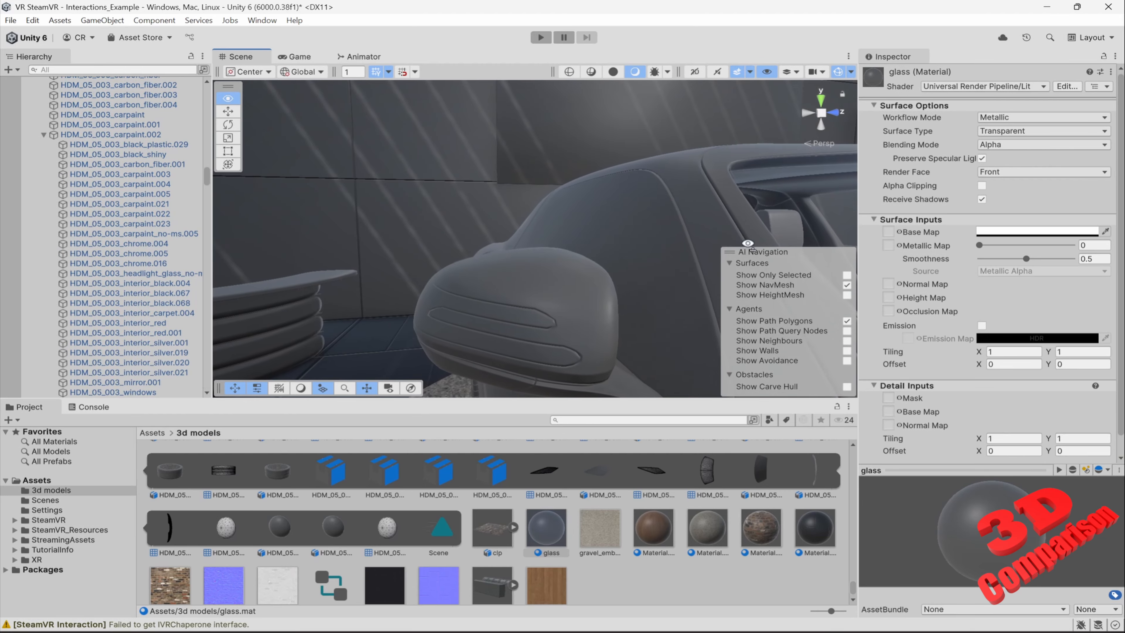
left_click_drag(555, 529, 649, 258)
key("d")
right_click_drag(663, 257, 454, 266)
key("a")
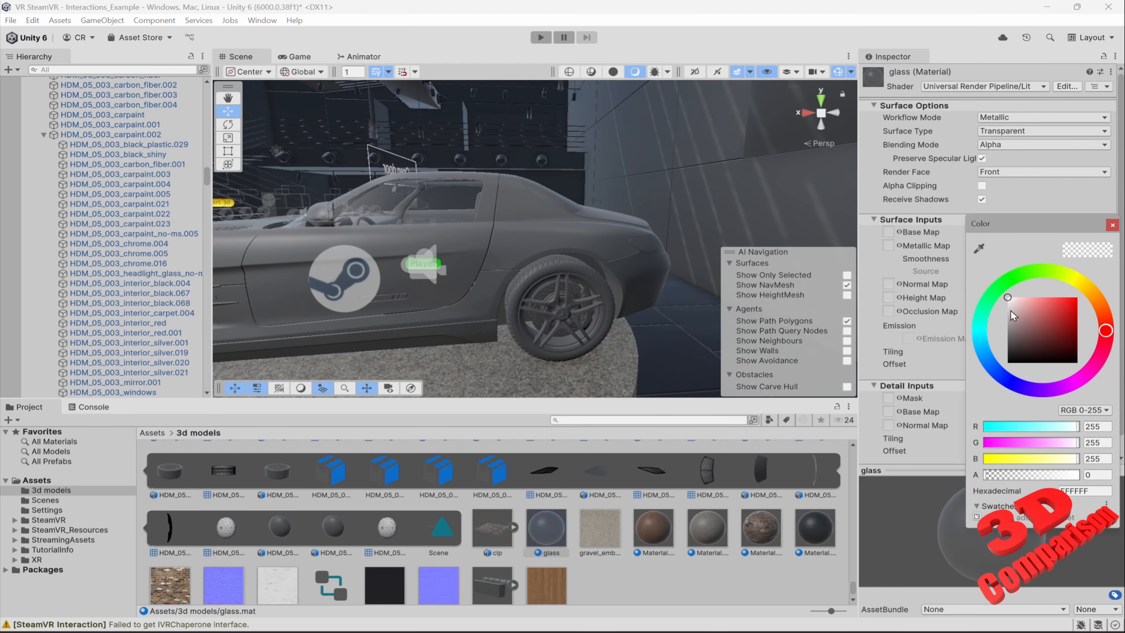
- Try a teal tint for the glass material's Base Map color and return it to white
left_click(984, 310)
left_click_drag(1031, 339, 1079, 312)
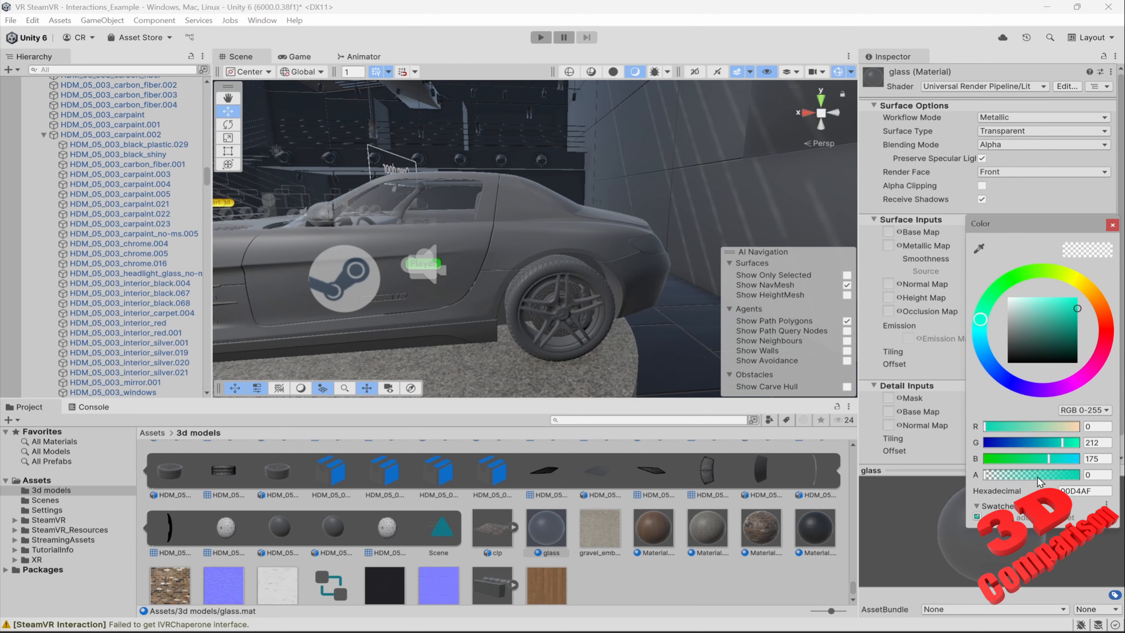
left_click_drag(1038, 477, 989, 480)
left_click_drag(1049, 338, 992, 290)
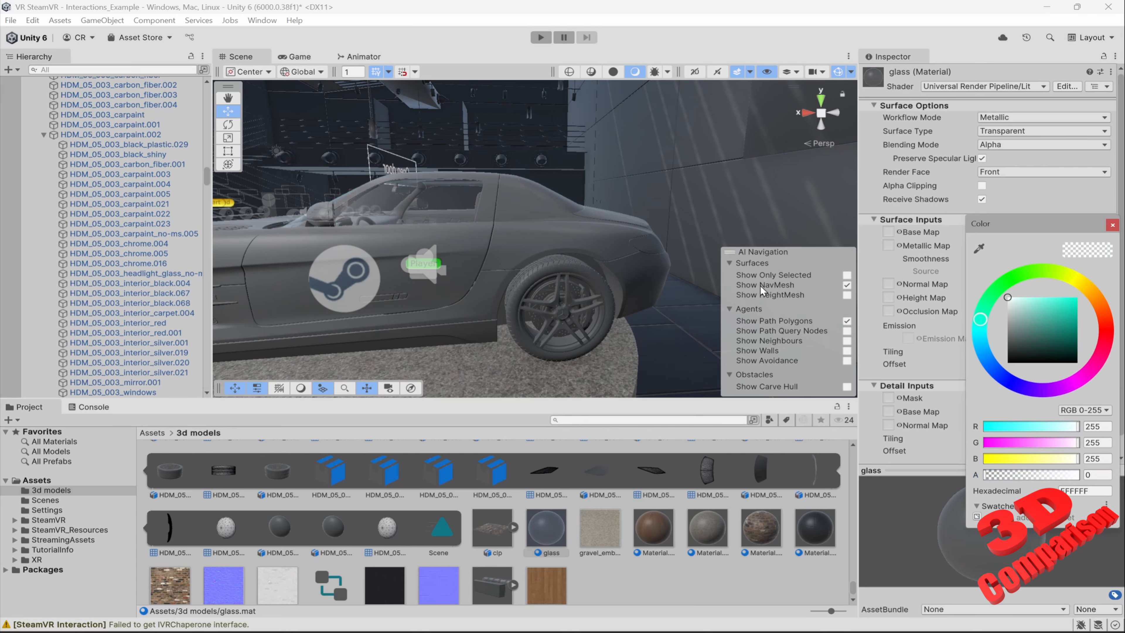
- Set the glass material's Base Map color to dark grey 6A6868 with a partly opaque alpha and check the car's windows
right_click_drag(620, 199, 592, 274)
key("a")
key("w")
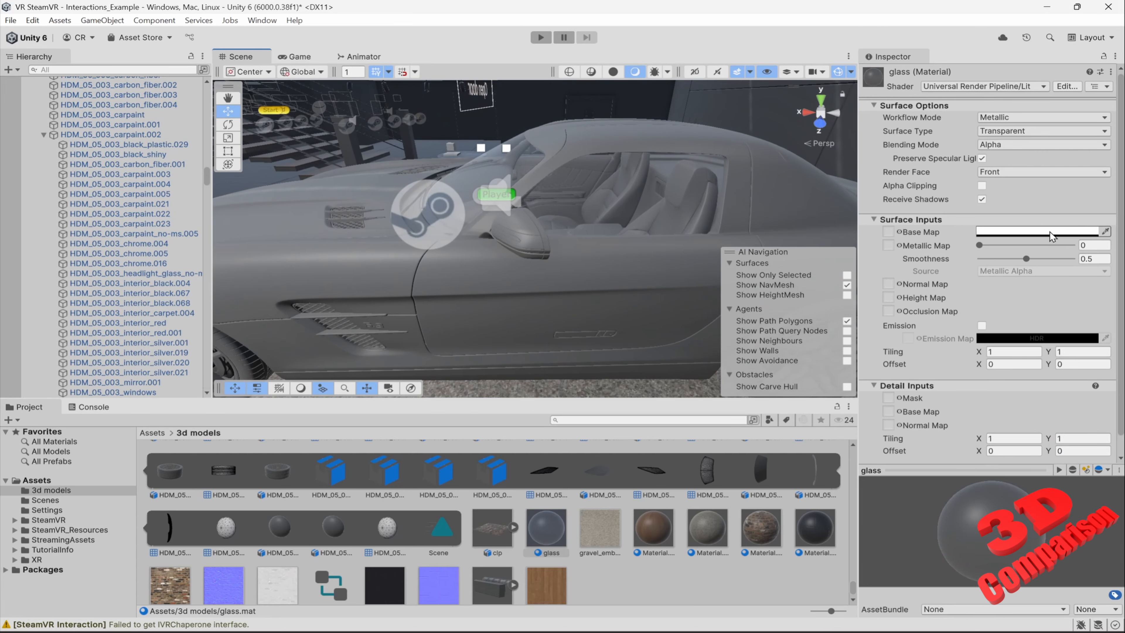
left_click(1052, 233)
left_click_drag(1019, 353, 1010, 336)
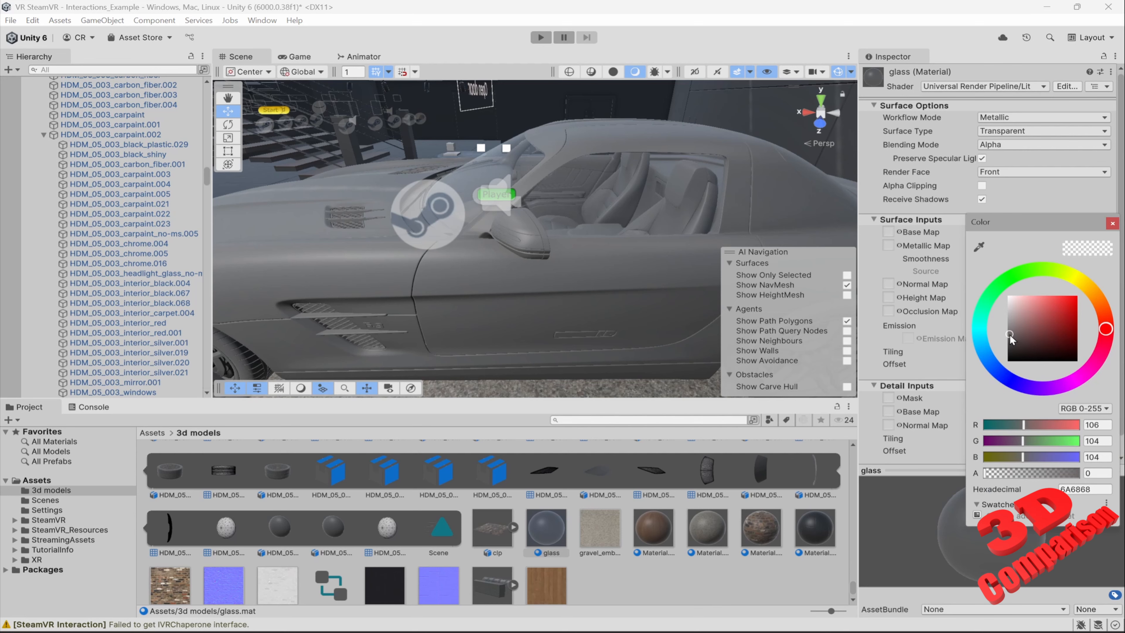
mouse_move(1032, 476)
left_mouse_down()
mouse_move(1061, 475)
mouse_move(1052, 471)
left_mouse_up()
key("d")
right_click_drag(670, 272, 557, 303)
key("s")
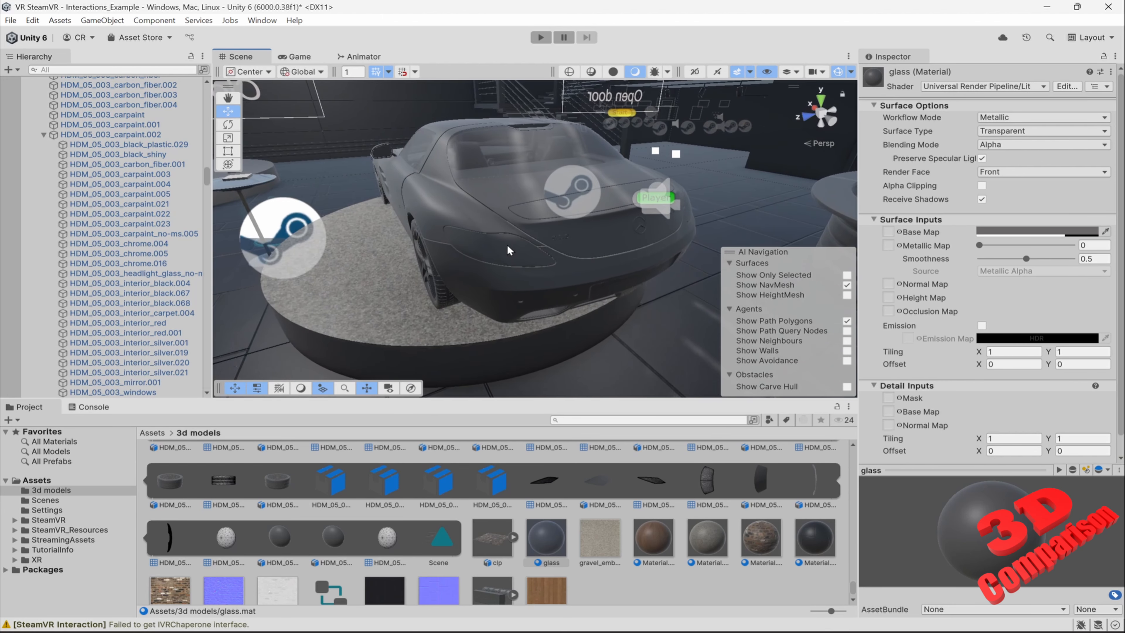
- Create a material named "stop lights" in the 3d models folder and apply it to the car's tail light
right_click(631, 595)
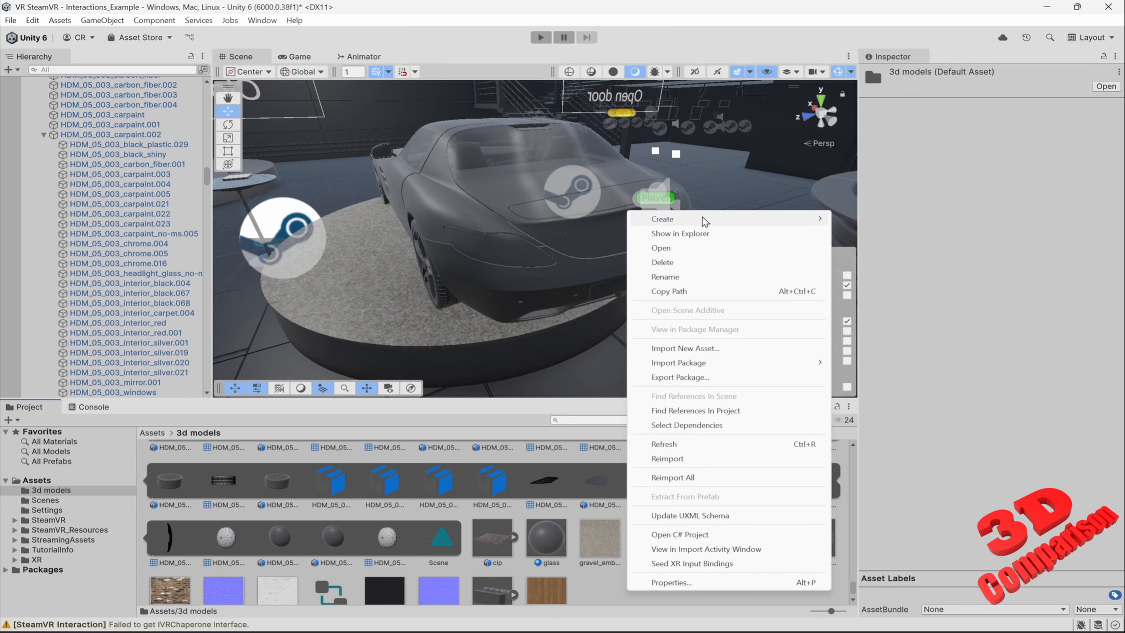
mouse_move(779, 221)
left_click(875, 233)
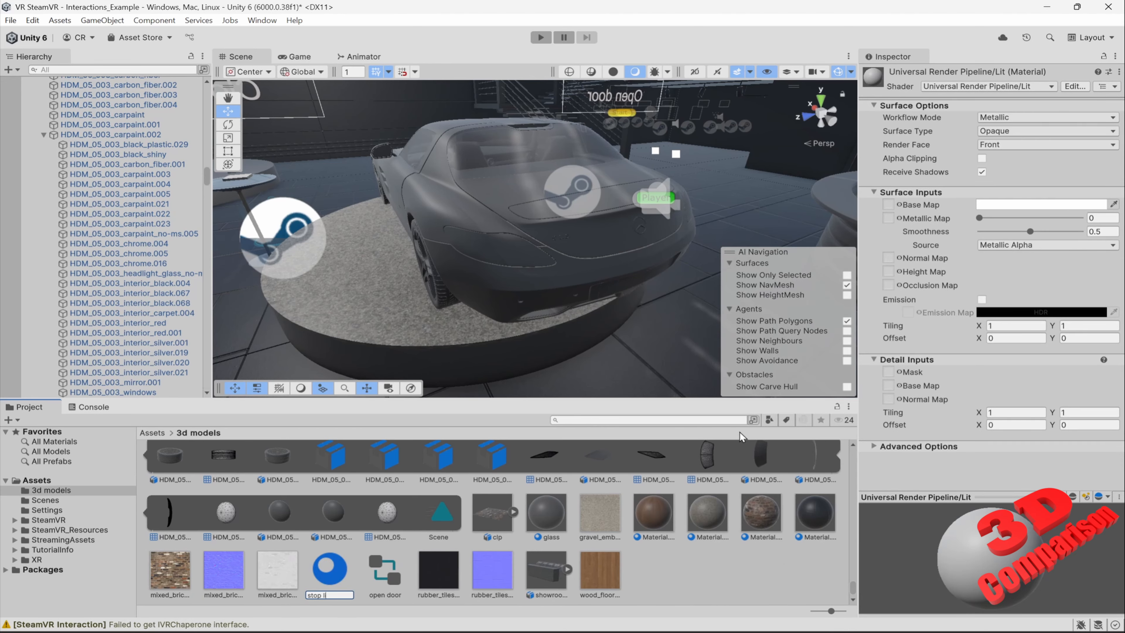
type("stop lights")
key("Return")
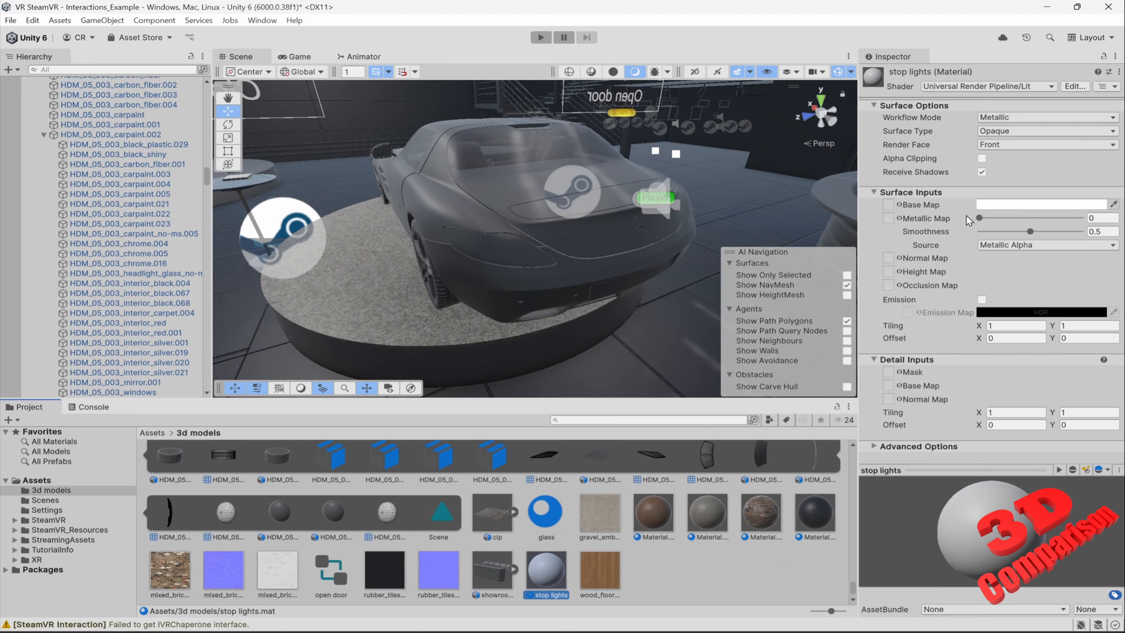
left_click_drag(557, 562, 507, 249)
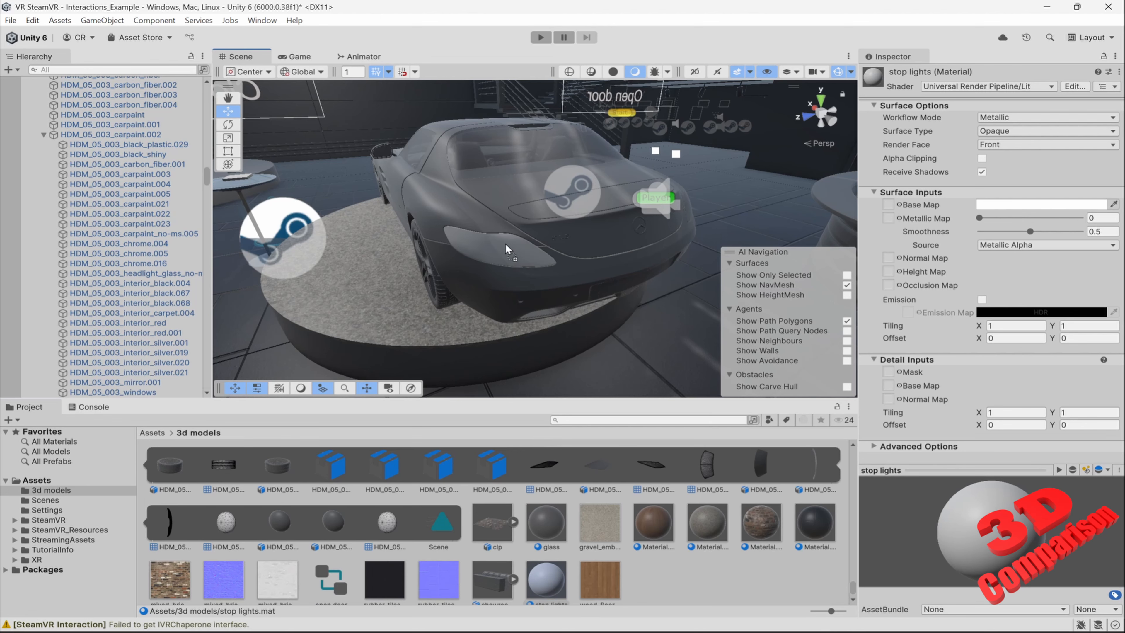
- Give the stop lights material the red Base Map color D93232, Surface Type Transparent and Blending Mode Additive
left_click(1007, 204)
left_click_drag(1059, 287, 1062, 277)
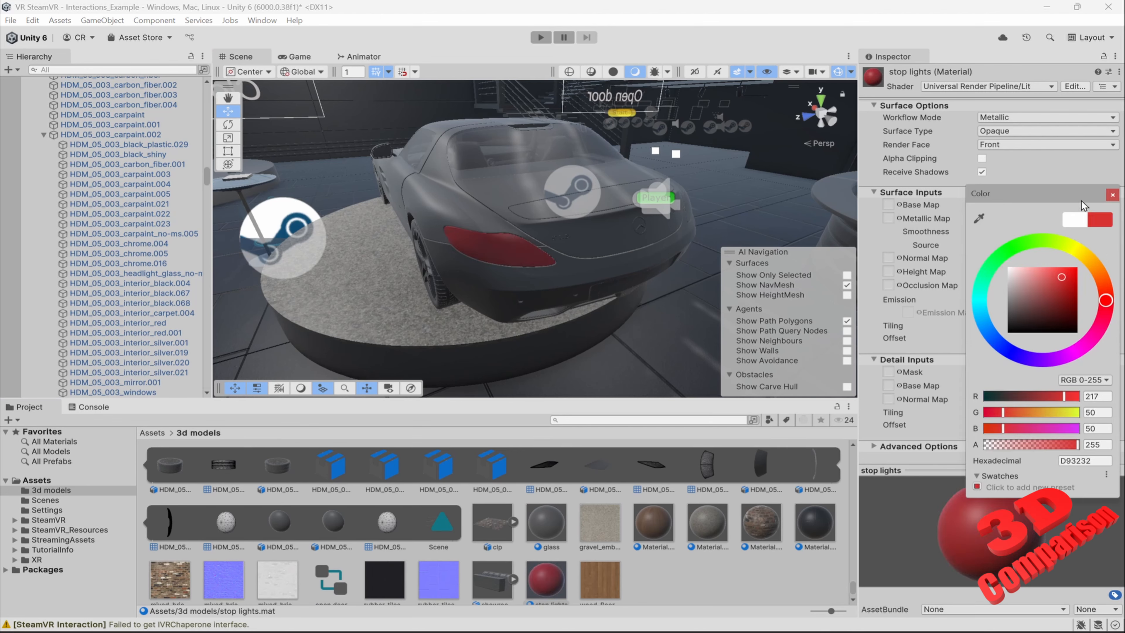
left_click(1019, 137)
left_click(1016, 154)
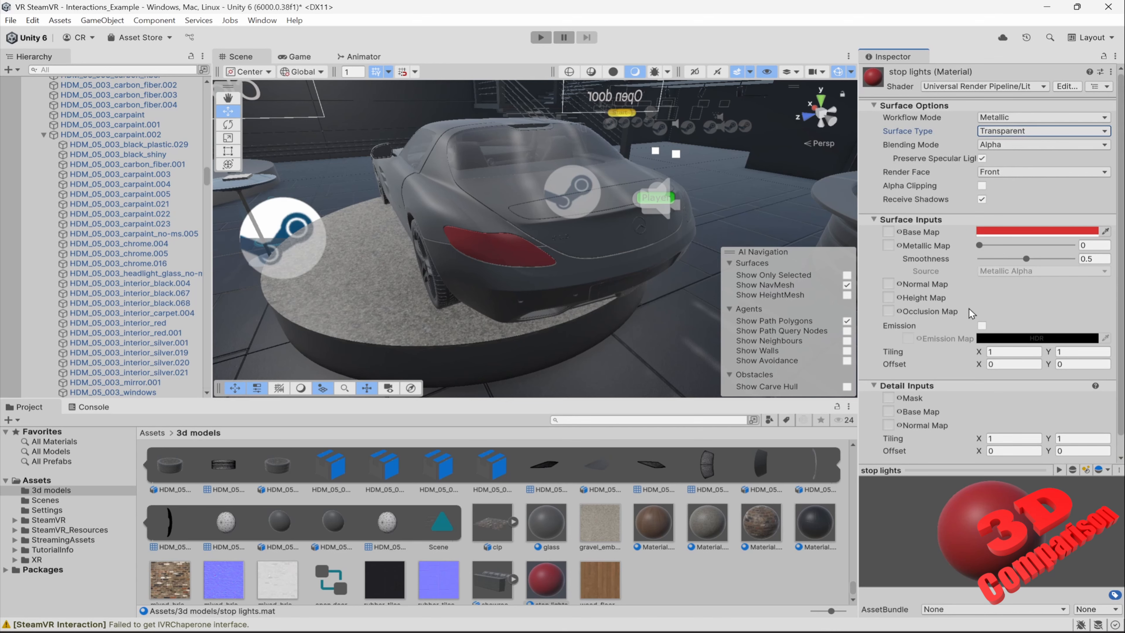
key("w")
mouse_move(634, 241)
right_mouse_down()
mouse_move(585, 254)
mouse_move(644, 235)
mouse_move(611, 243)
mouse_move(630, 246)
right_mouse_up()
left_click(1009, 149)
left_click(1014, 191)
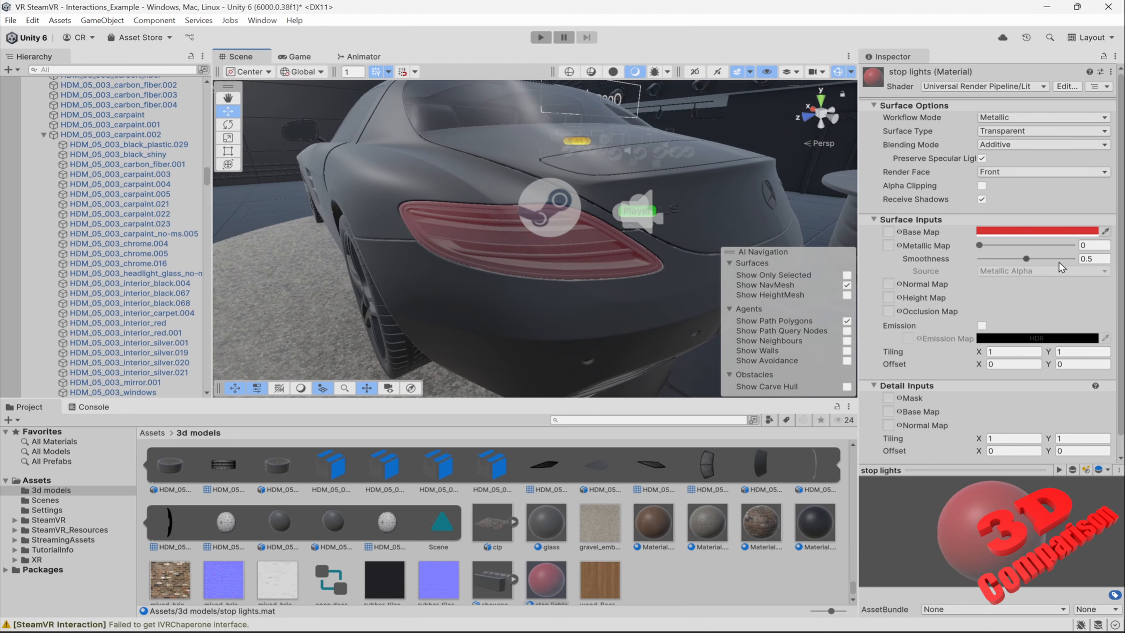
- Inspect the car's exterior in the scene from the tail light around to the front
key("a")
right_click_drag(650, 262, 737, 245)
key("s")
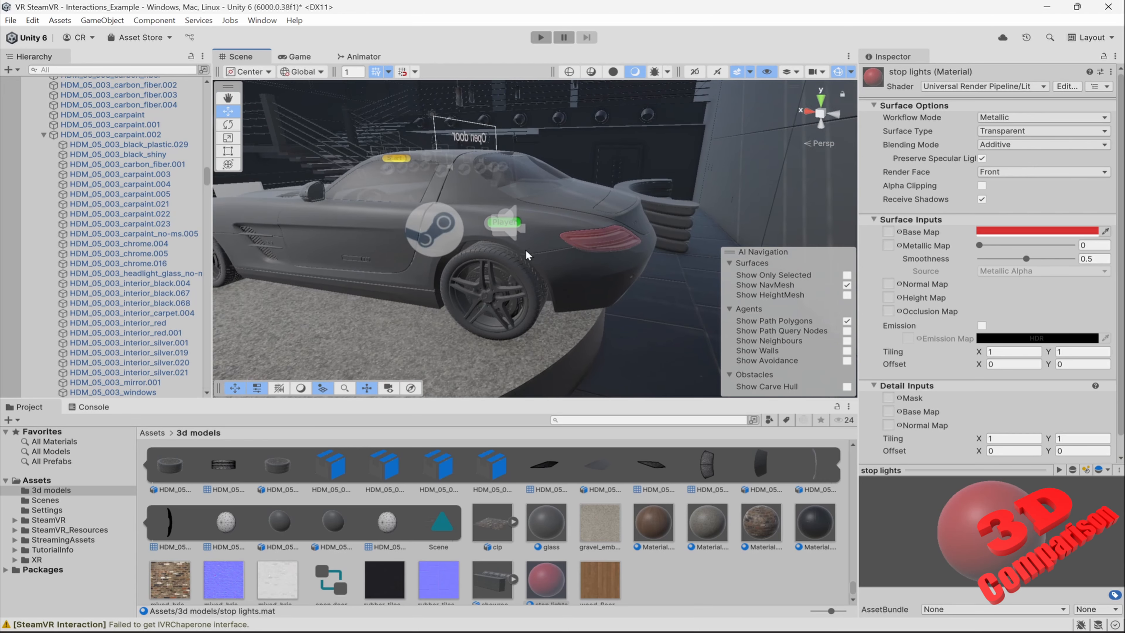
key("a")
right_click_drag(525, 252, 694, 271)
right_click_drag(611, 278, 721, 236)
scroll(548, 522, "up", 1)
key("a")
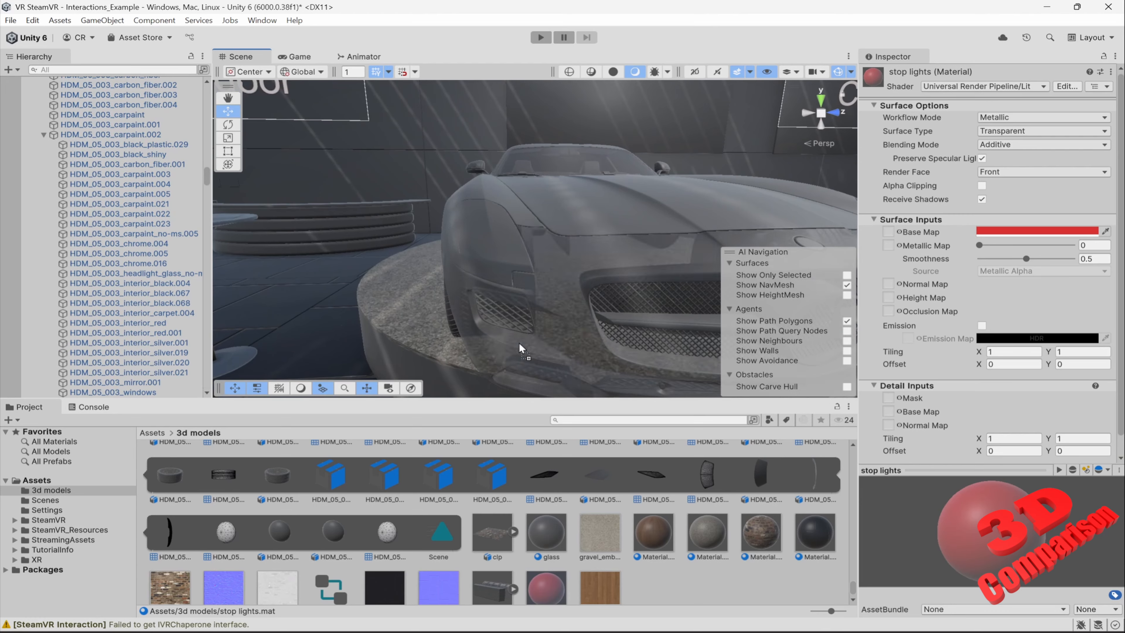
- Inspect the car's interior, selecting steering wheel and seat parts, and look back at the car beside the empty podium
key("w")
right_click_drag(515, 252, 475, 282)
key("w")
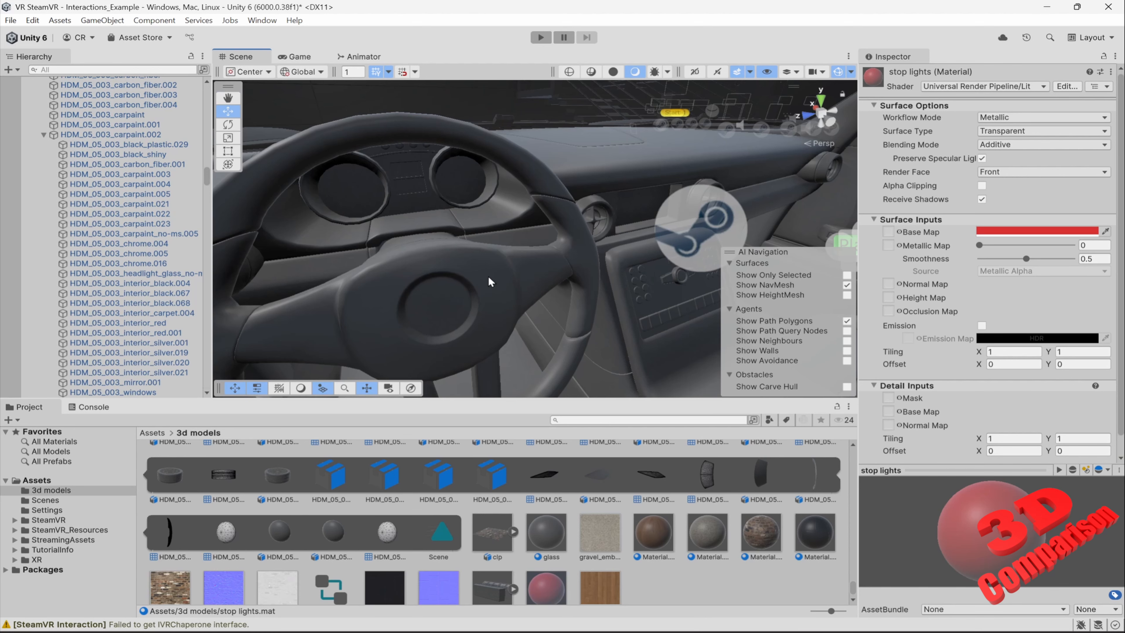
right_click_drag(486, 291, 546, 293)
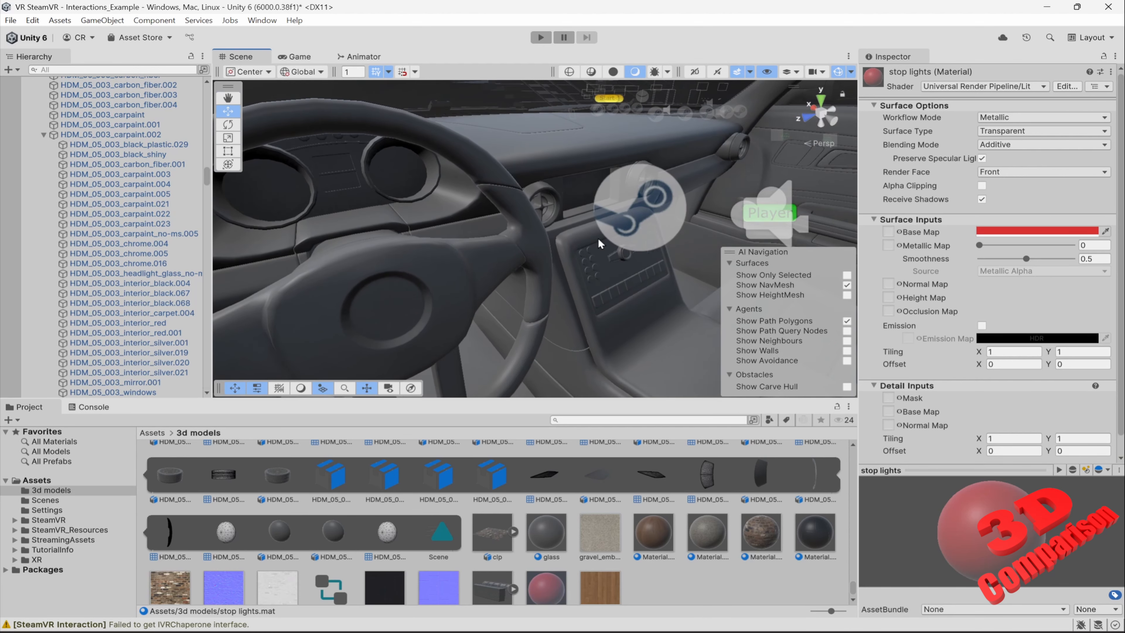
right_click_drag(598, 239, 476, 196)
left_click(470, 184)
right_click_drag(570, 250, 488, 186)
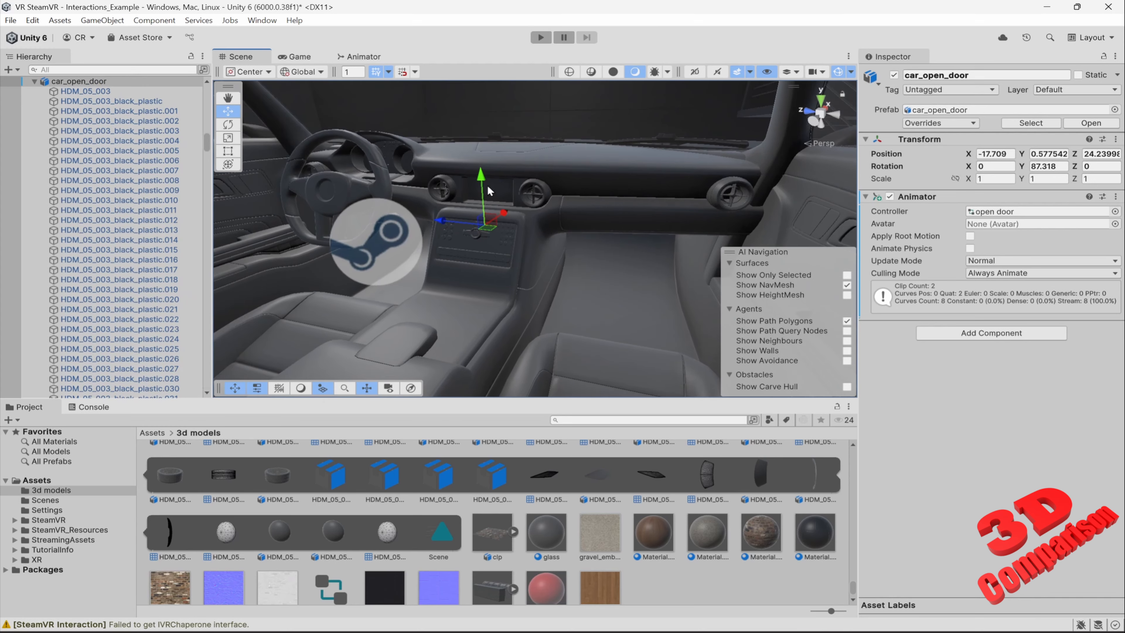
right_click_drag(489, 231, 372, 277)
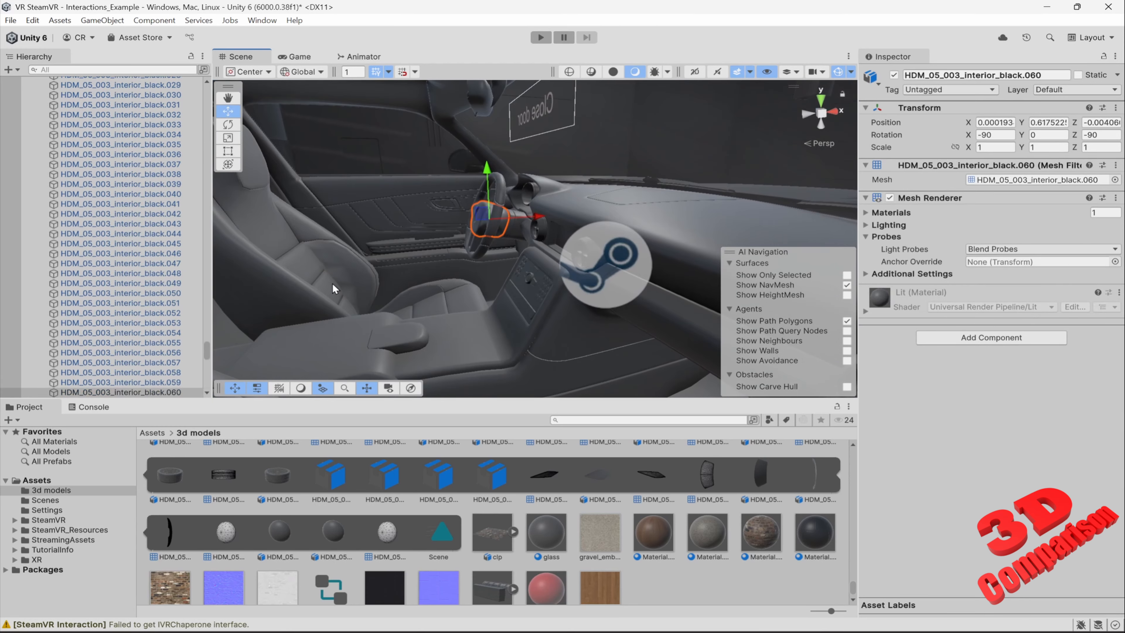
left_click(347, 274)
right_click_drag(468, 294, 797, 275)
right_click_drag(556, 275, 722, 261)
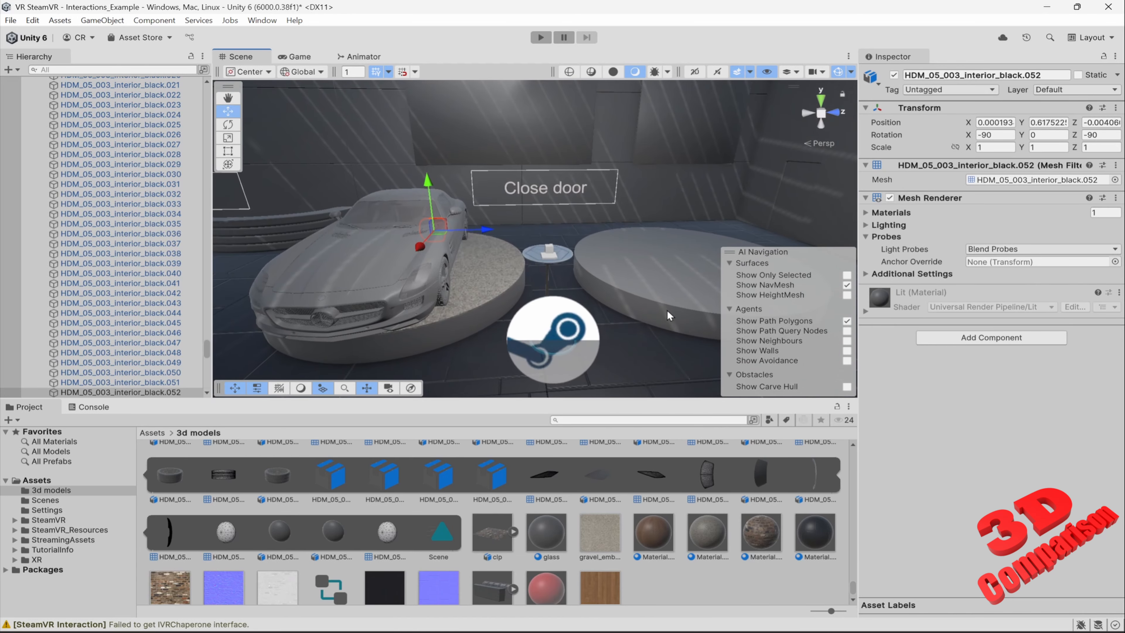
right_click_drag(603, 322, 611, 312)
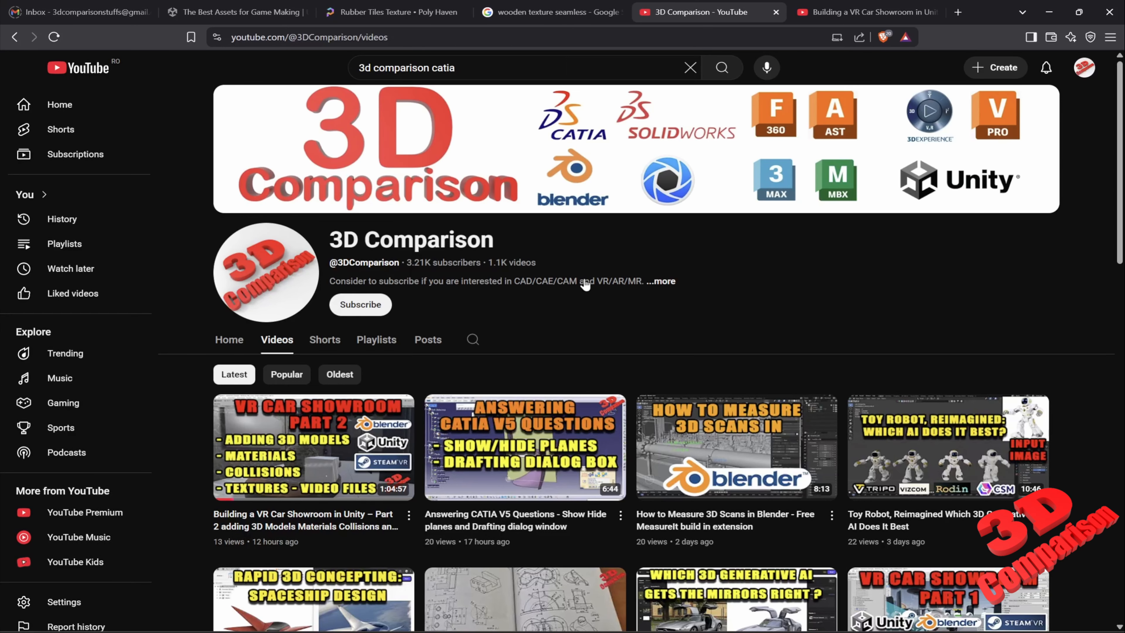
- Look through the 3D Comparison channel's videos on YouTube for the Blender exploded view animation
scroll(527, 358, "down", 10)
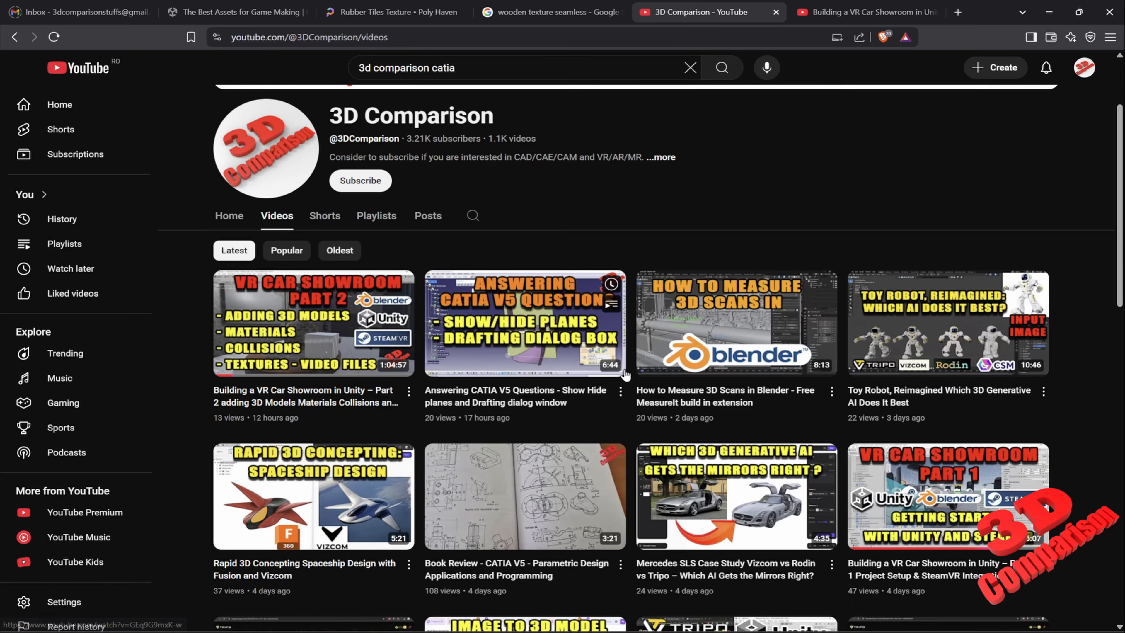
scroll(626, 374, "down", 8)
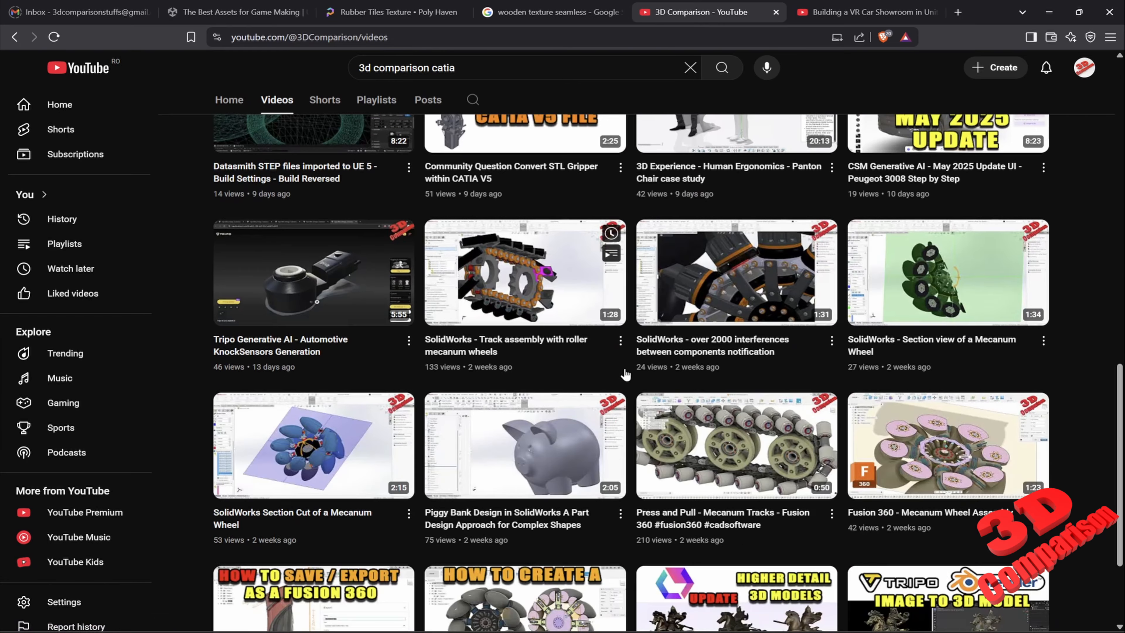
scroll(626, 368, "down", 6)
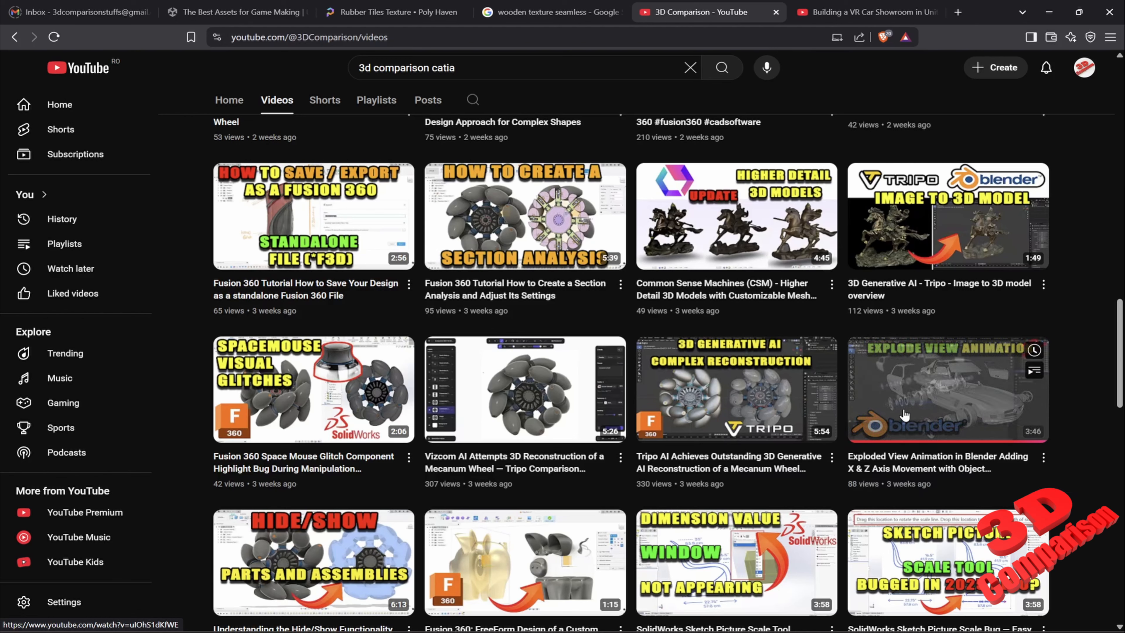
- Switch to Blender, select the rear tire HDM_05_003_tire_rl and auto-key its unmoved position at frame 1
key("alt+Tab")
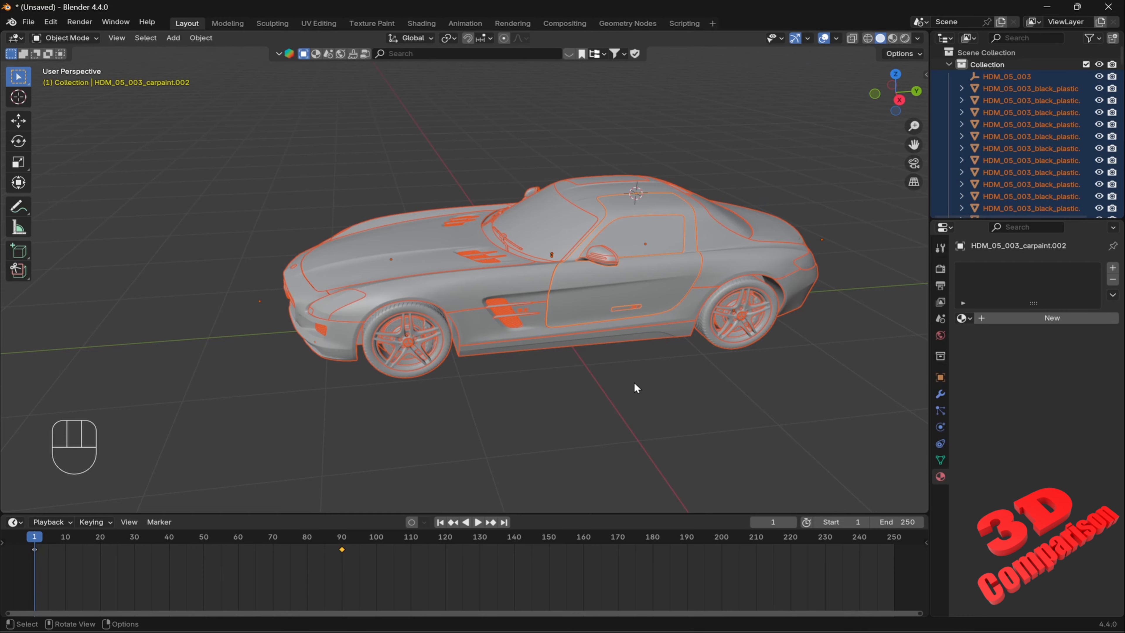
left_click(633, 382)
middle_click_drag(689, 380, 517, 301)
left_click(519, 293)
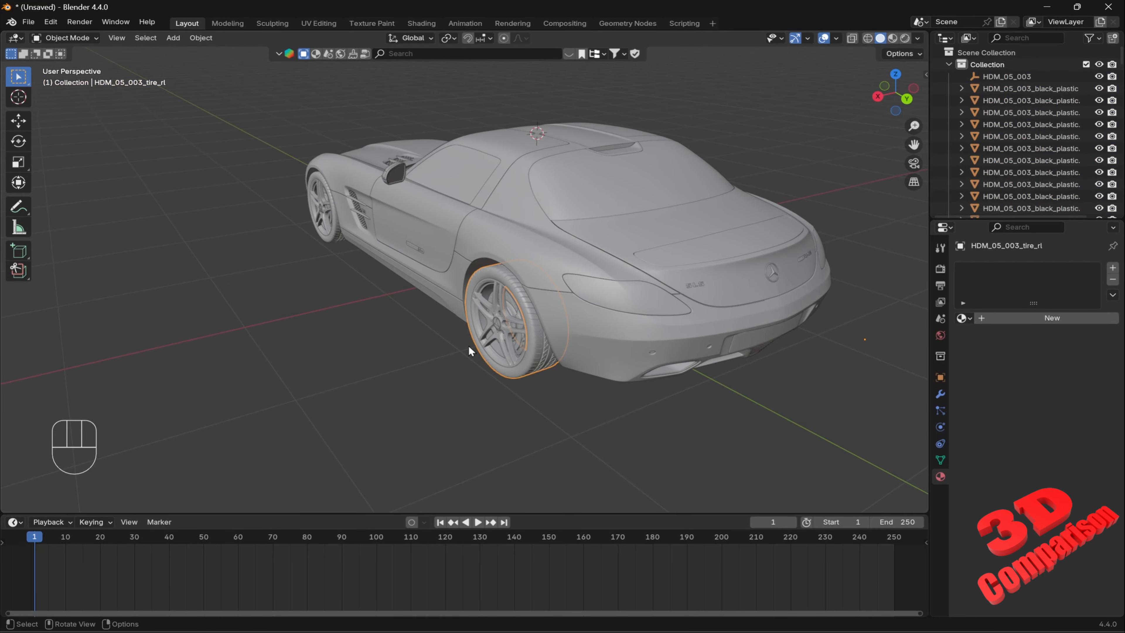
scroll(515, 369, "down", 1)
middle_click_drag(515, 368, 562, 358, "shift")
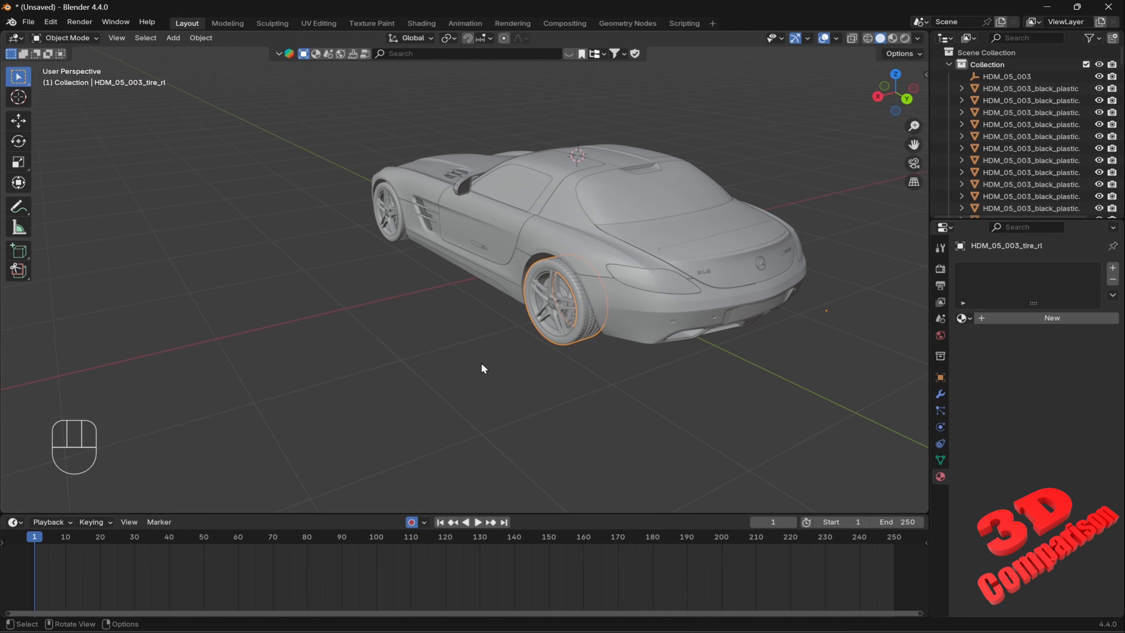
key("g")
key("KP_Enter")
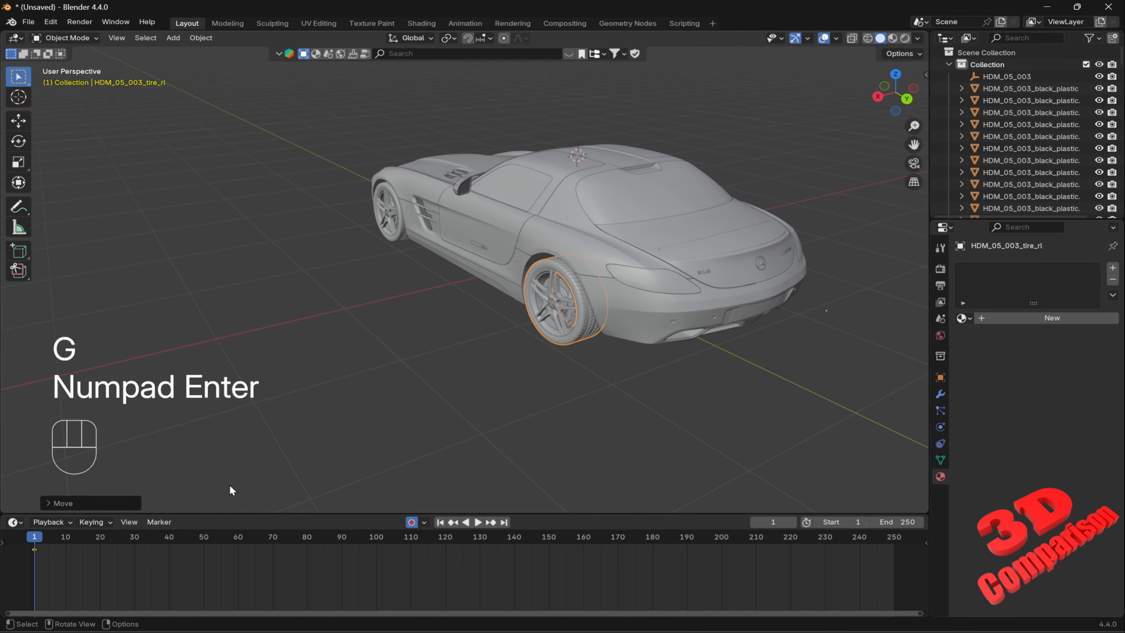
- Move the rear tire HDM_05_003_tire_rl 0.5 m along the global X axis at frame 120 to auto-key its exploded position
left_click_drag(42, 537, 443, 559)
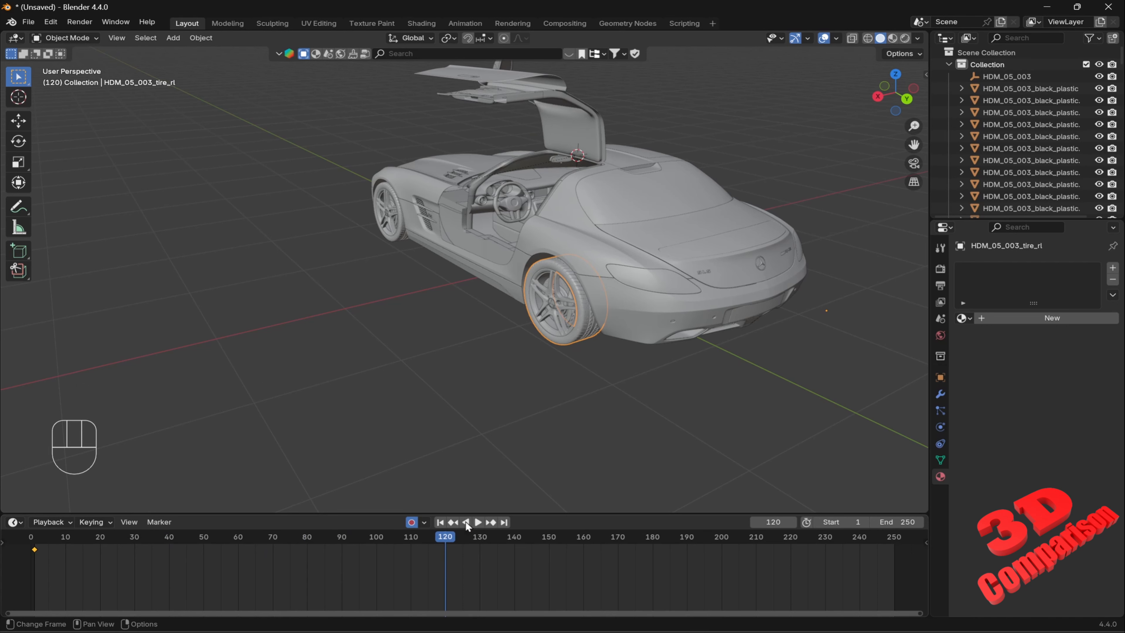
scroll(527, 332, "down", 2)
middle_click_drag(528, 339, 588, 336, "shift")
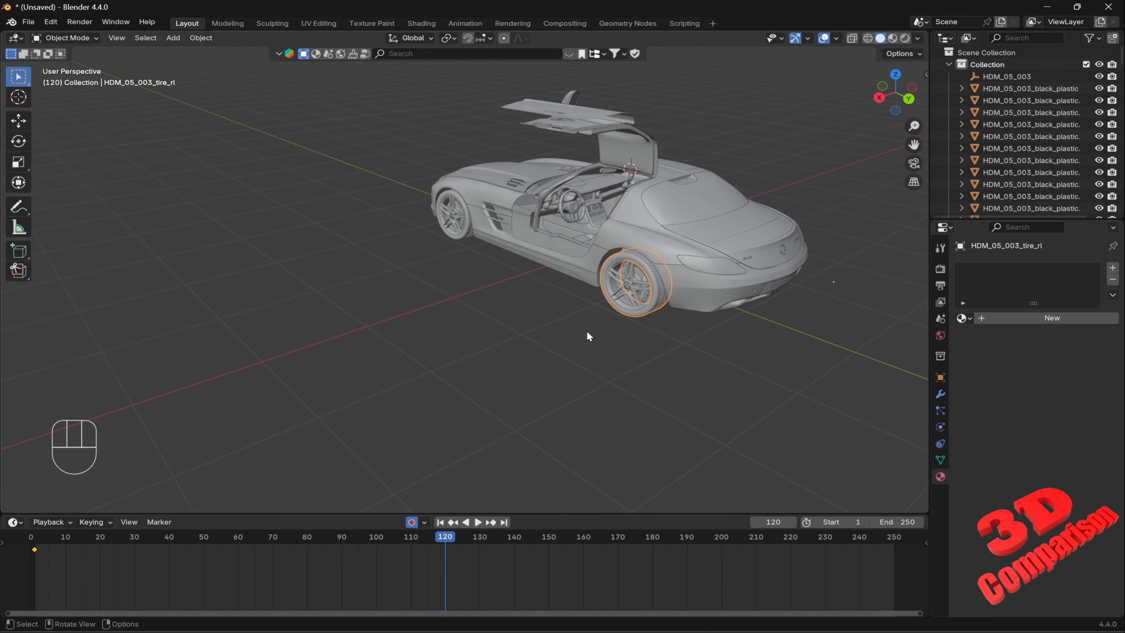
key("g")
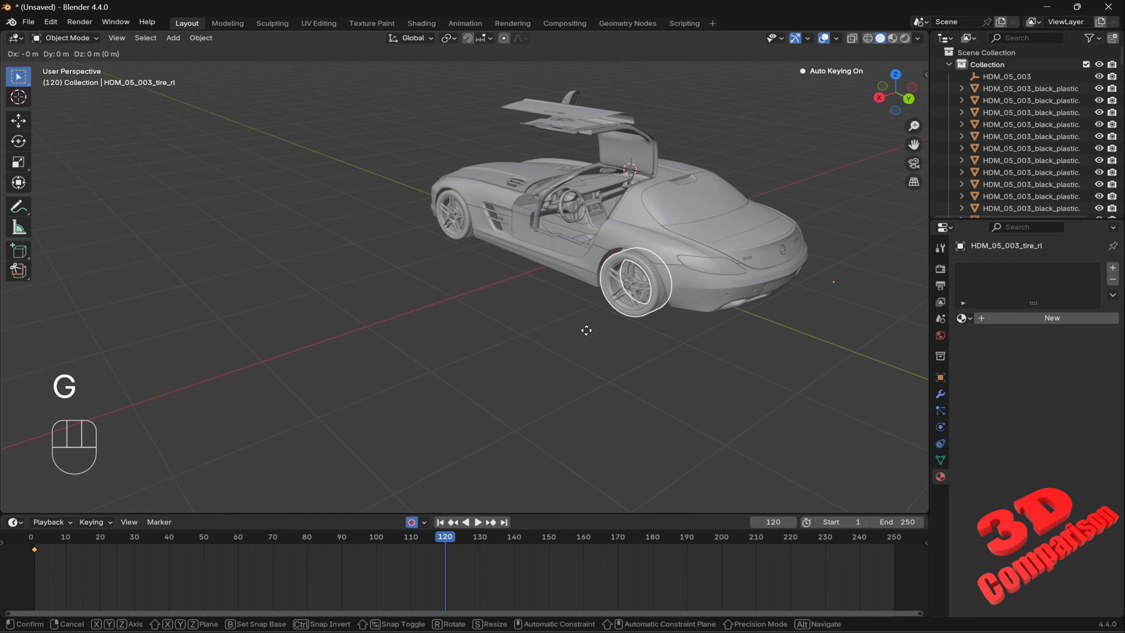
key("x")
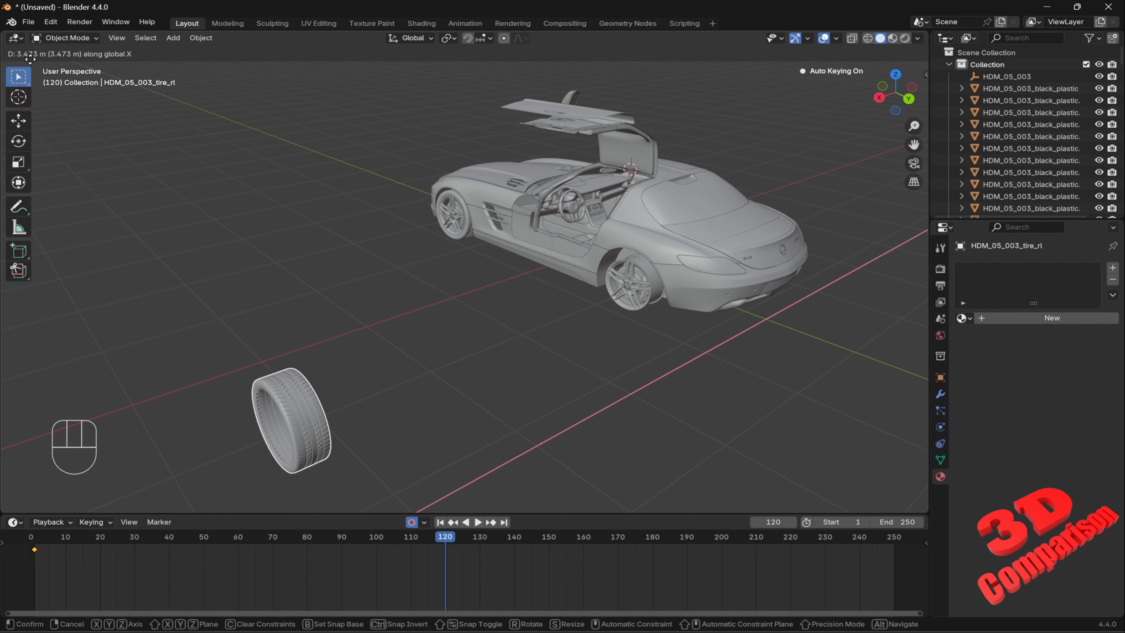
key("KP_0")
key("KP_Decimal")
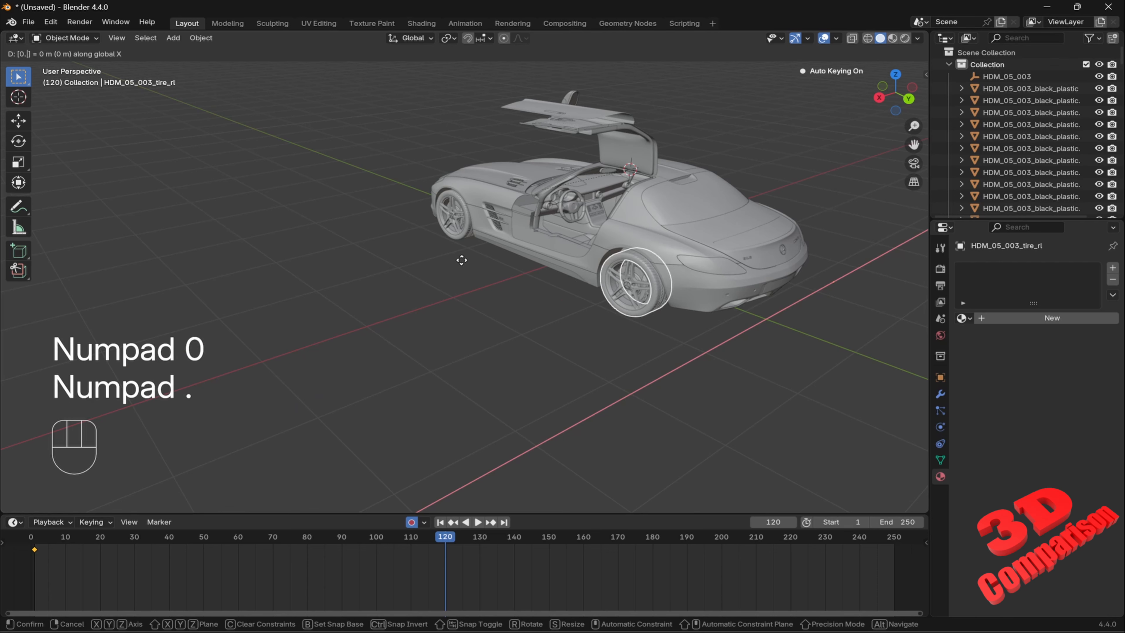
key("KP_5")
key("KP_Enter")
- Select the rear wheel's rim barrel HDM_05_003_rim_rl.002 and auto-key its unmoved position at frame 1
left_click(655, 278)
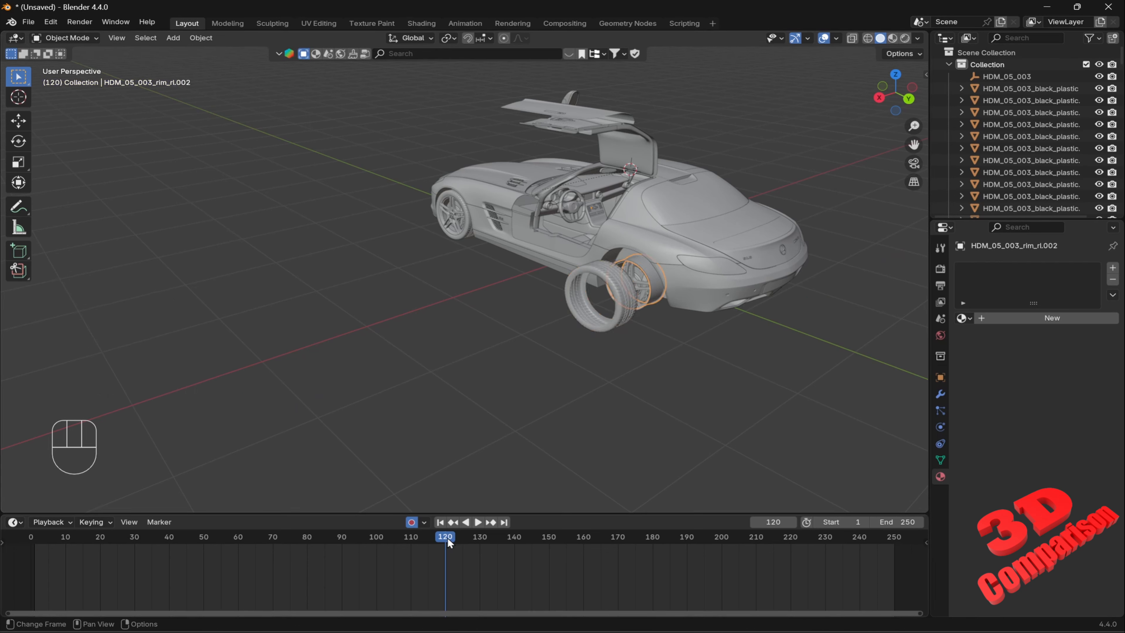
left_click_drag(448, 538, 34, 569)
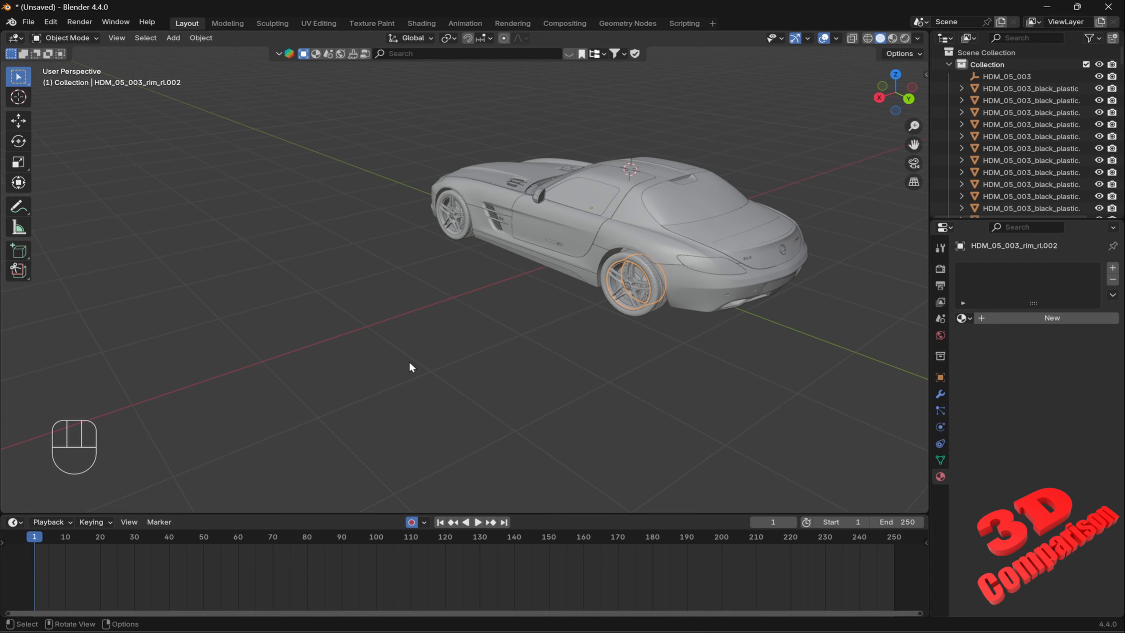
key("g")
key("KP_Enter")
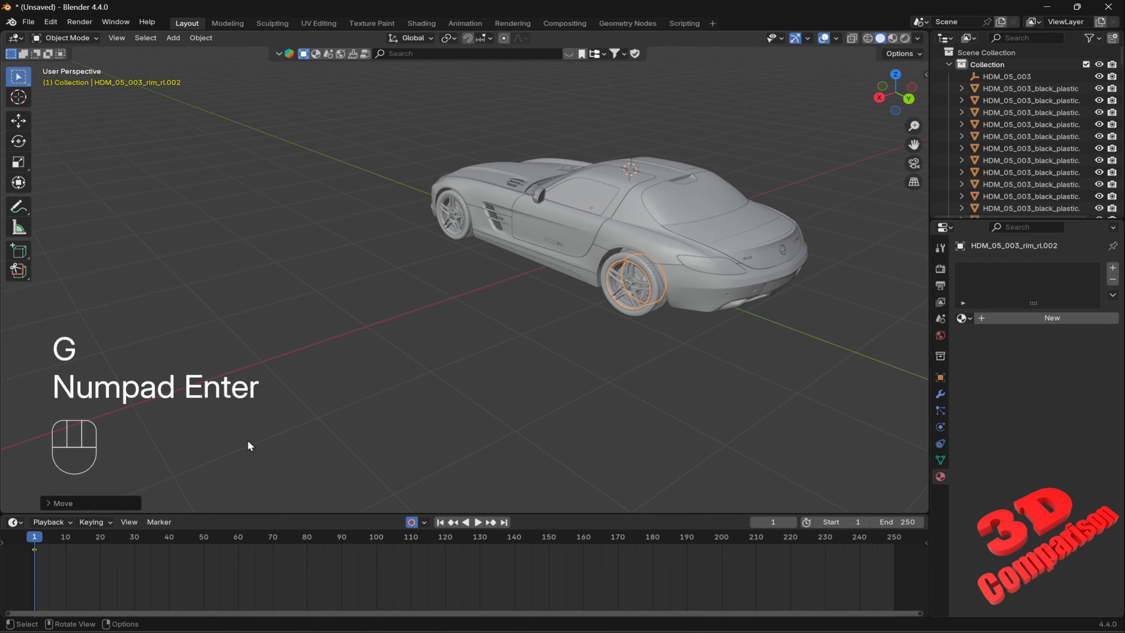
- Move the rim barrel 1 m along the global X axis at frame 120, auto-keying its exploded position
left_click_drag(35, 539, 445, 567)
key("g")
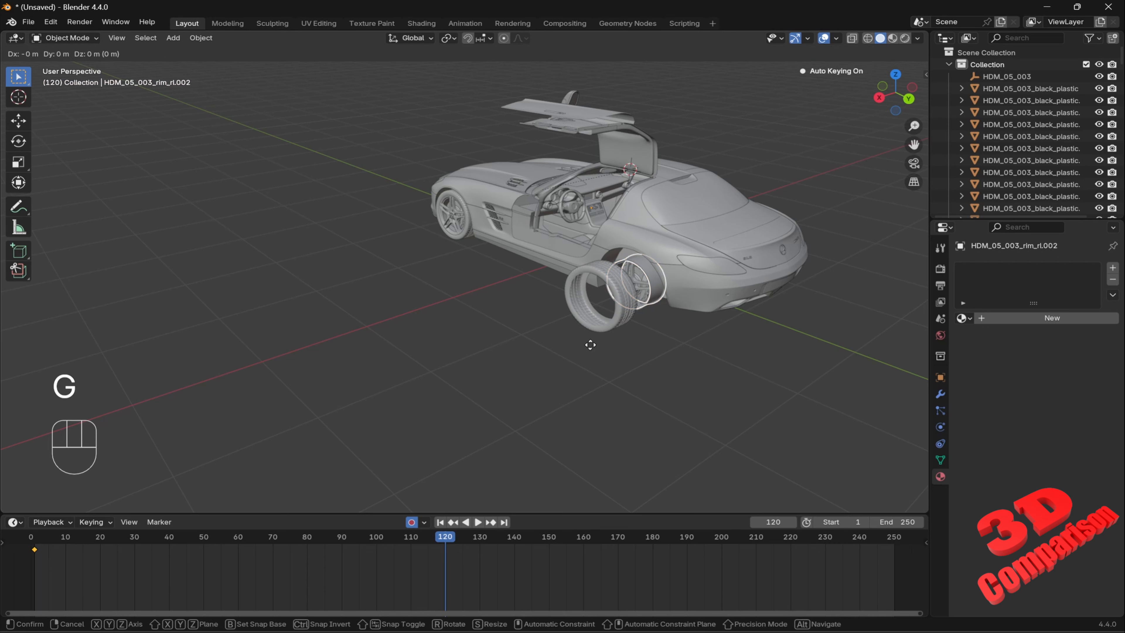
key("x")
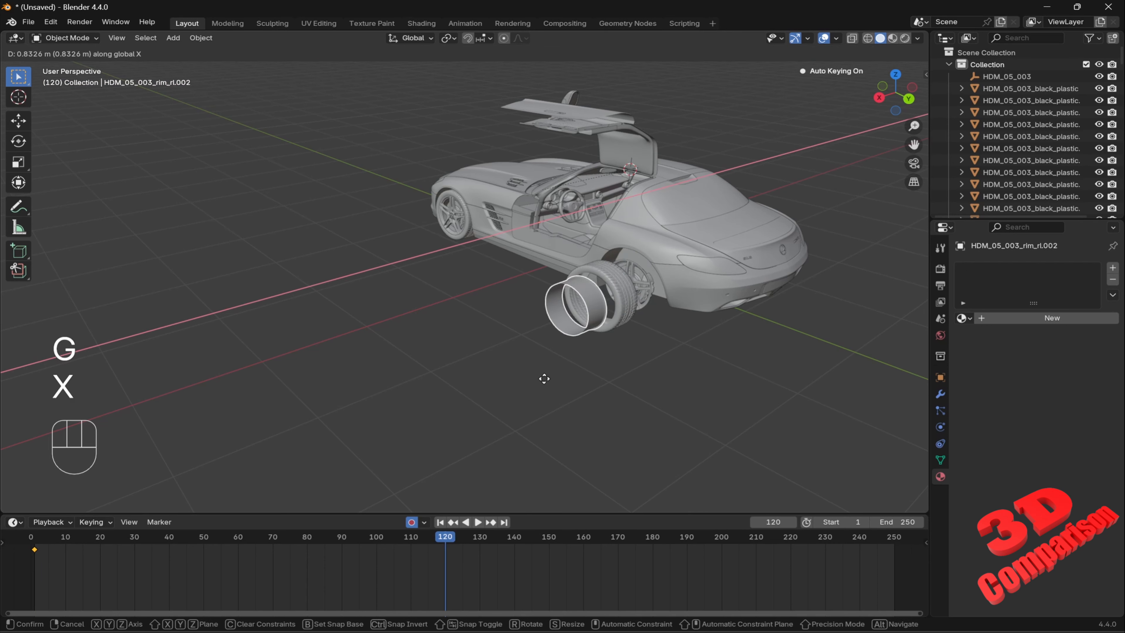
key("KP_1")
key("KP_Enter")
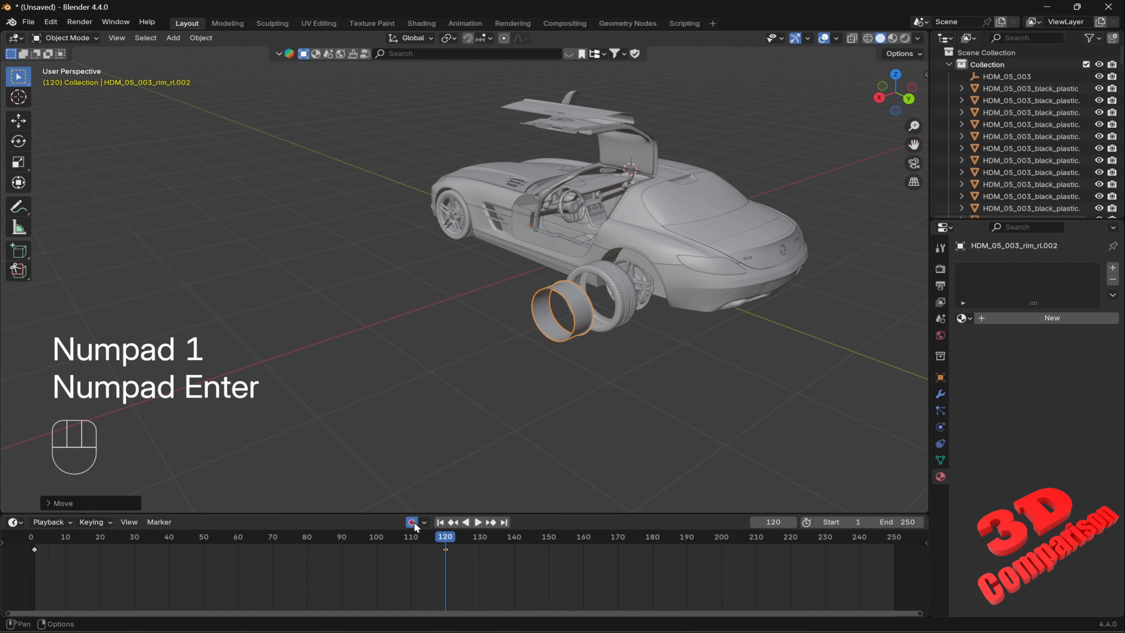
- Auto-key the spoked rim HDM_05_003_rim_rl.001 unmoved at frame 1 and moved 1.2 m along global X at frame 120
left_click(648, 292)
left_click_drag(441, 535, 445, 564)
key("g")
key("KP_Enter")
key("g")
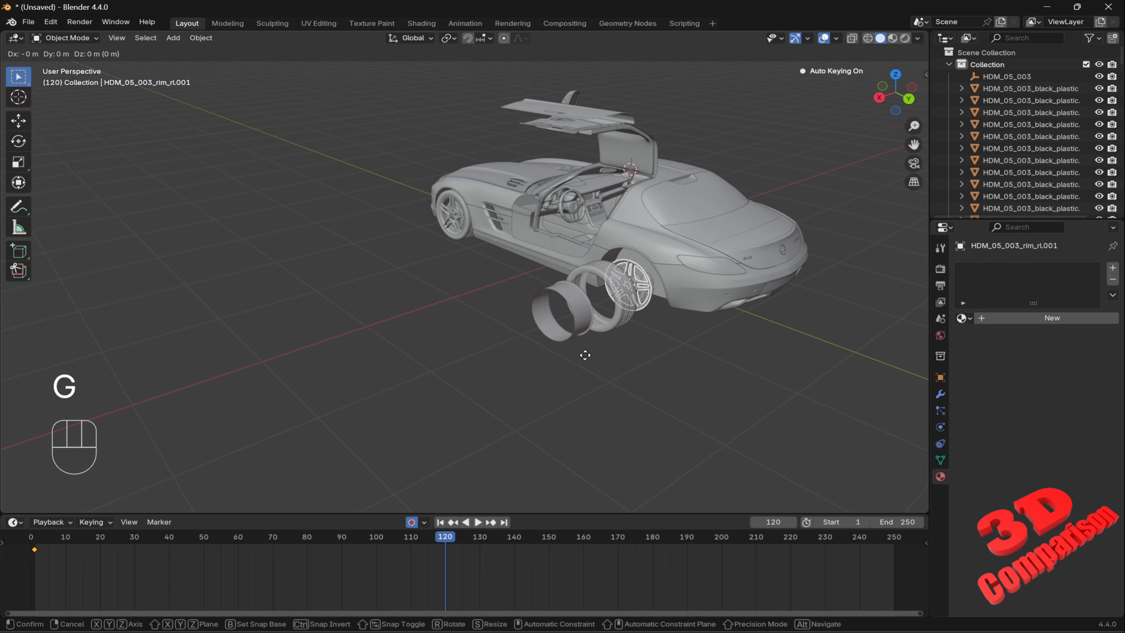
key("x")
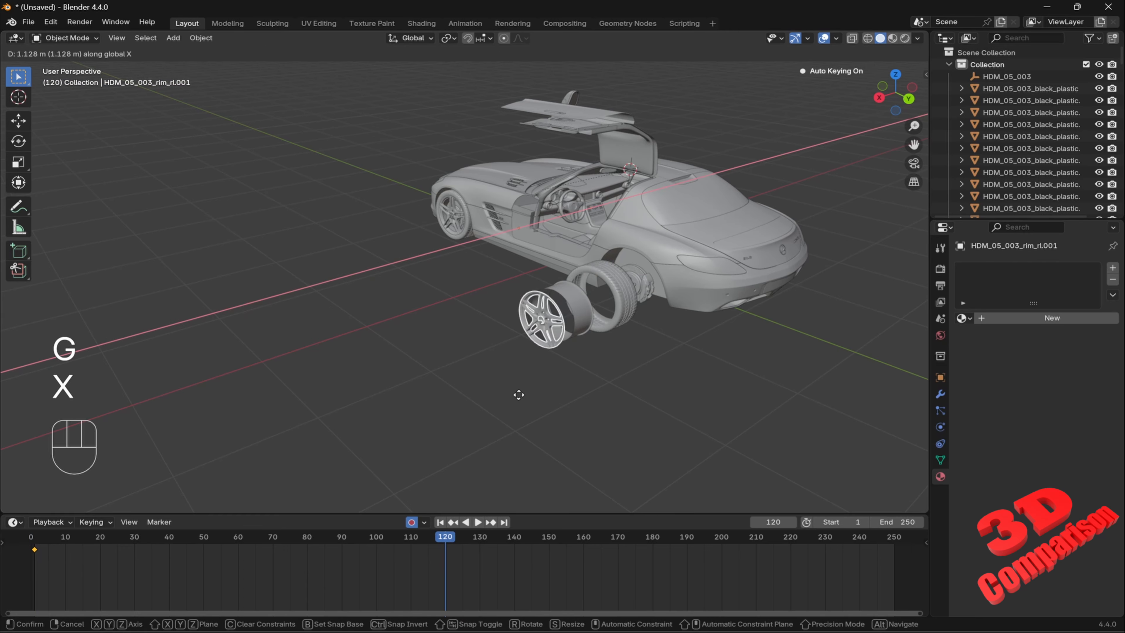
key("KP_1")
key("KP_Decimal")
key("KP_2")
key("KP_Enter")
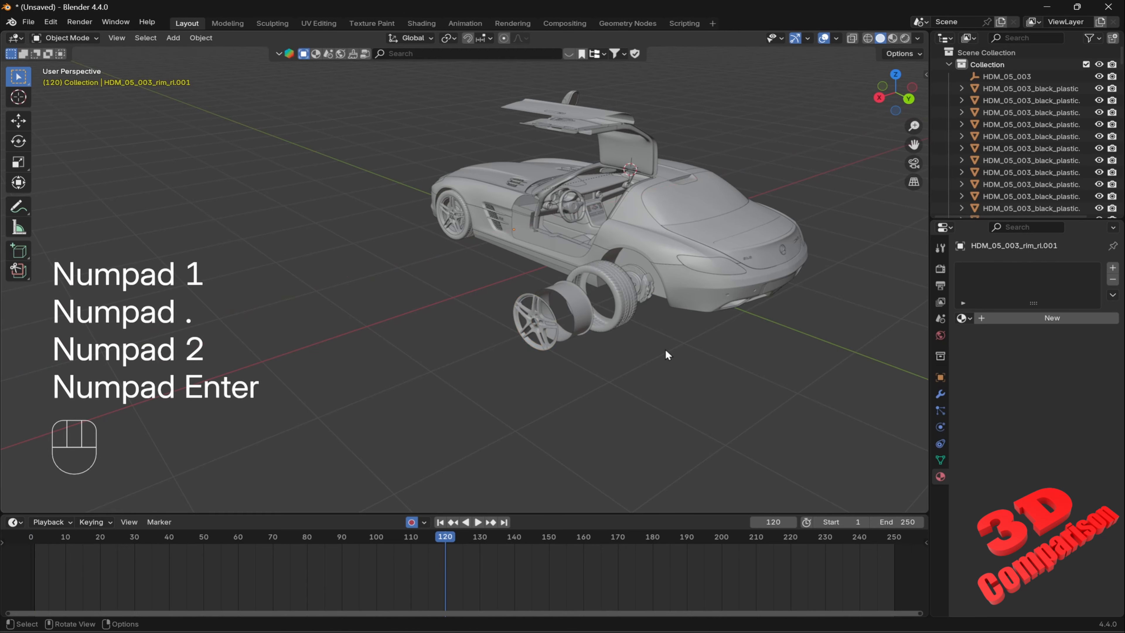
- Look at the separated wheel parts, switch to Unity and examine one of the car's wheels up close in Play mode
scroll(634, 348, "up", 5)
middle_click_drag(655, 351, 439, 295, "shift")
left_click(404, 251)
left_click(596, 116)
scroll(559, 156, "down", 4)
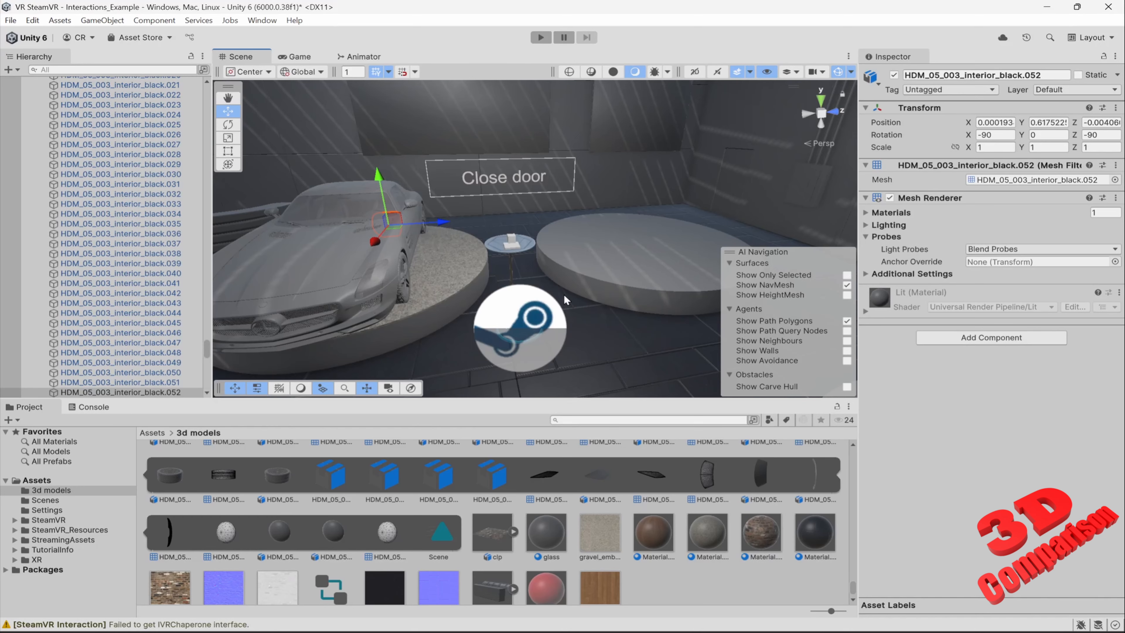
left_click(538, 37)
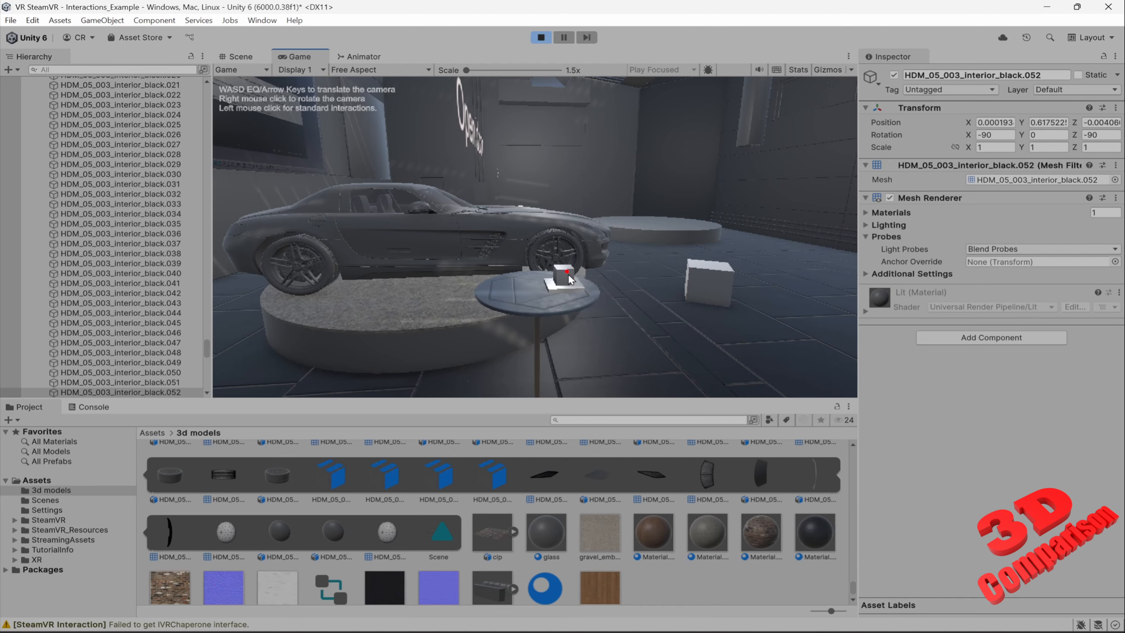
key("w")
right_click_drag(535, 252, 597, 180)
key("w")
key("s")
key("w")
key("s")
key("w")
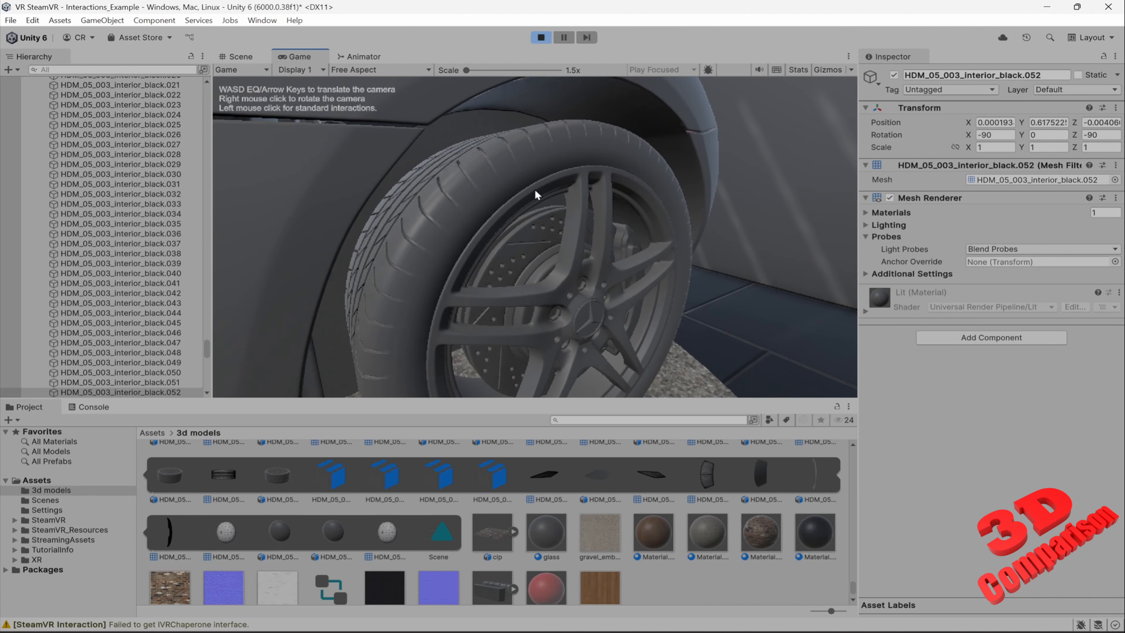
left_click(540, 37)
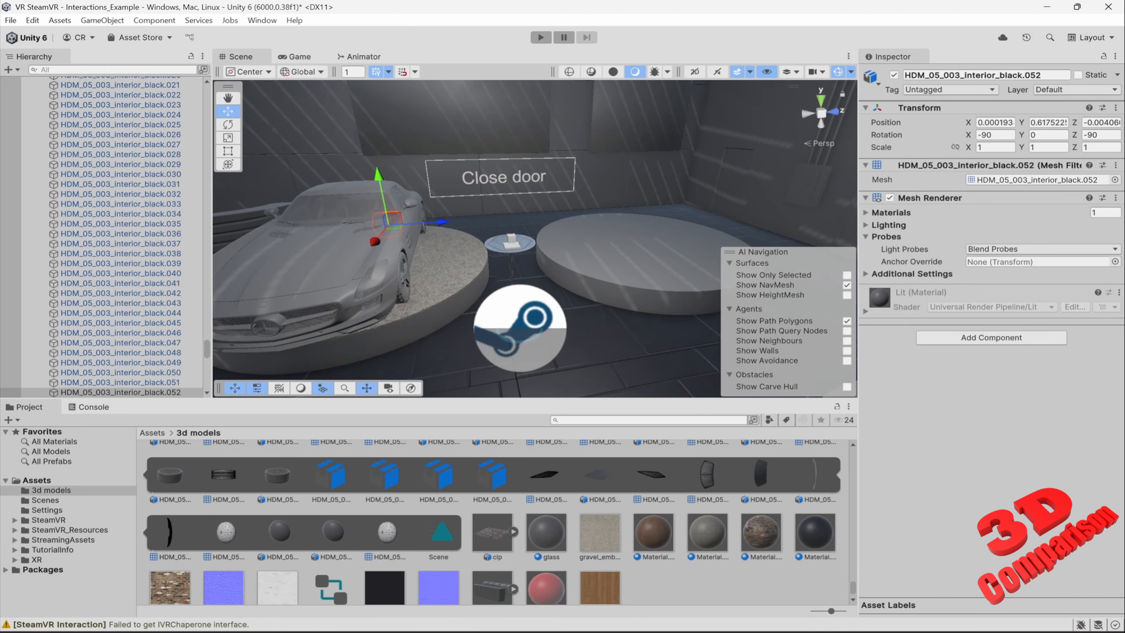
- Switch back to Blender and add a Solidify modifier to the rim barrel HDM_05_003_rim_rl.002
mouse_move(782, 632)
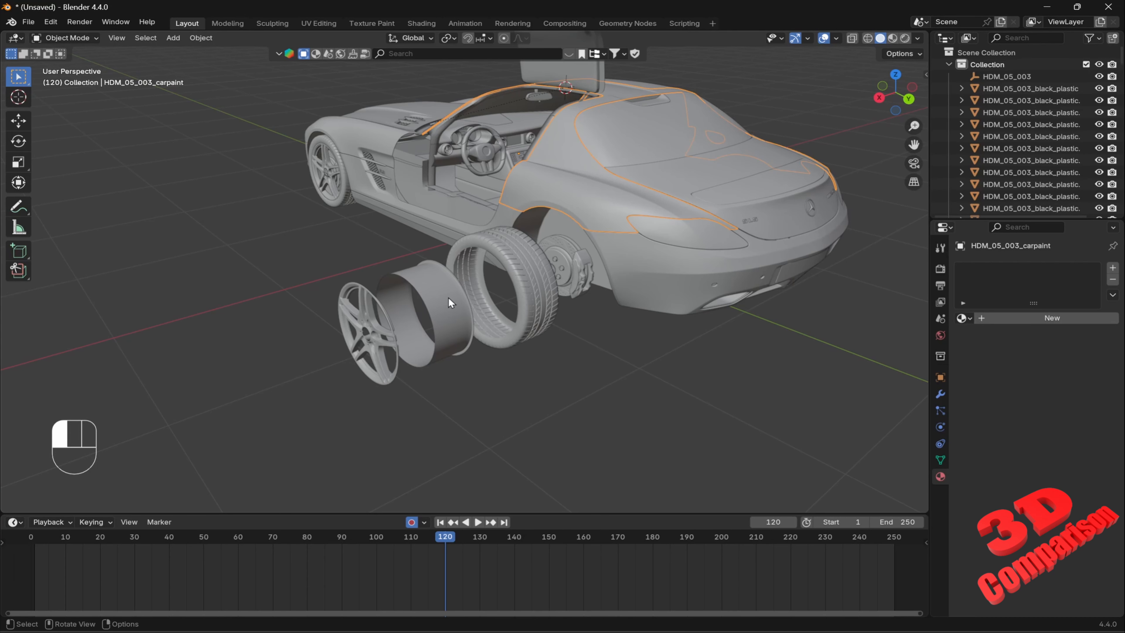
left_click(449, 298)
left_click(1028, 319)
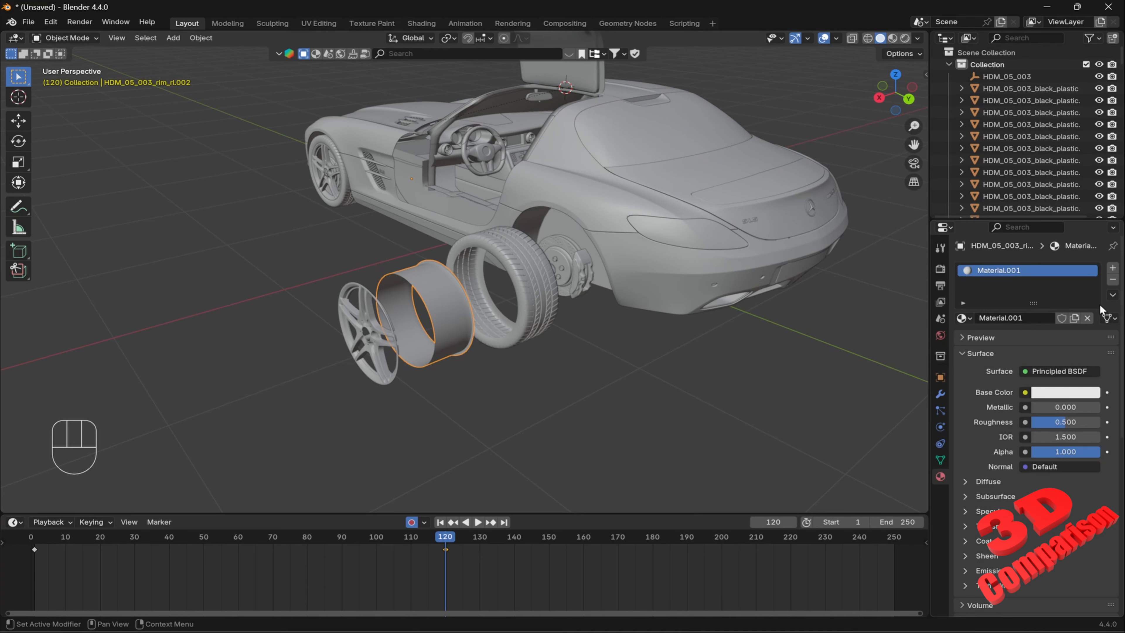
key("ctrl+z")
left_click(940, 394)
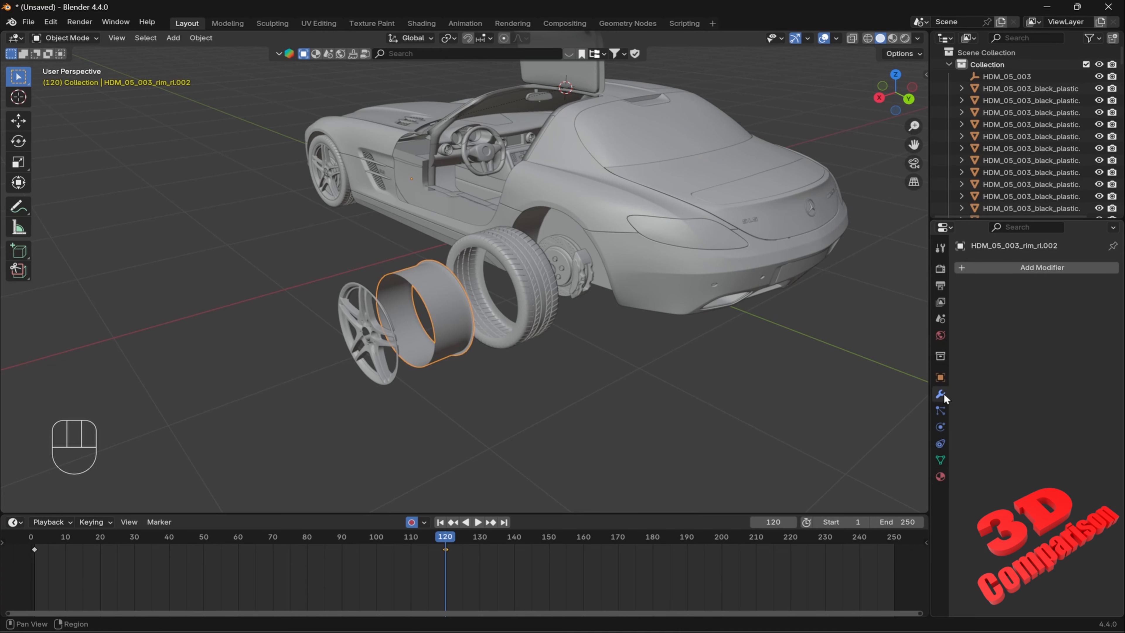
left_click(996, 267)
type("sol")
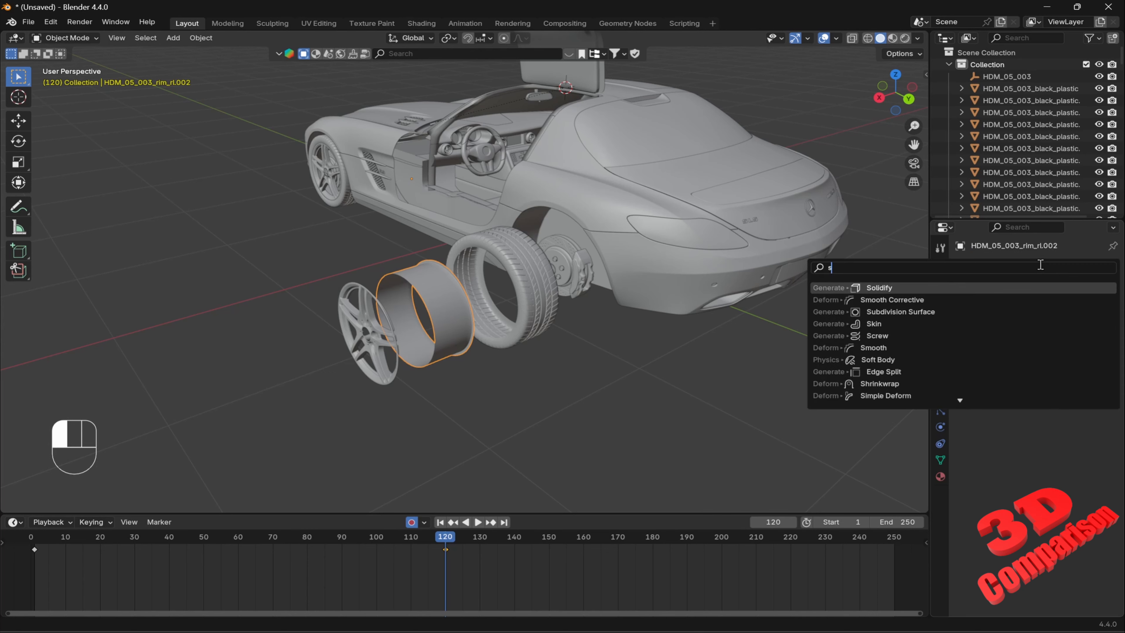
left_click(929, 287)
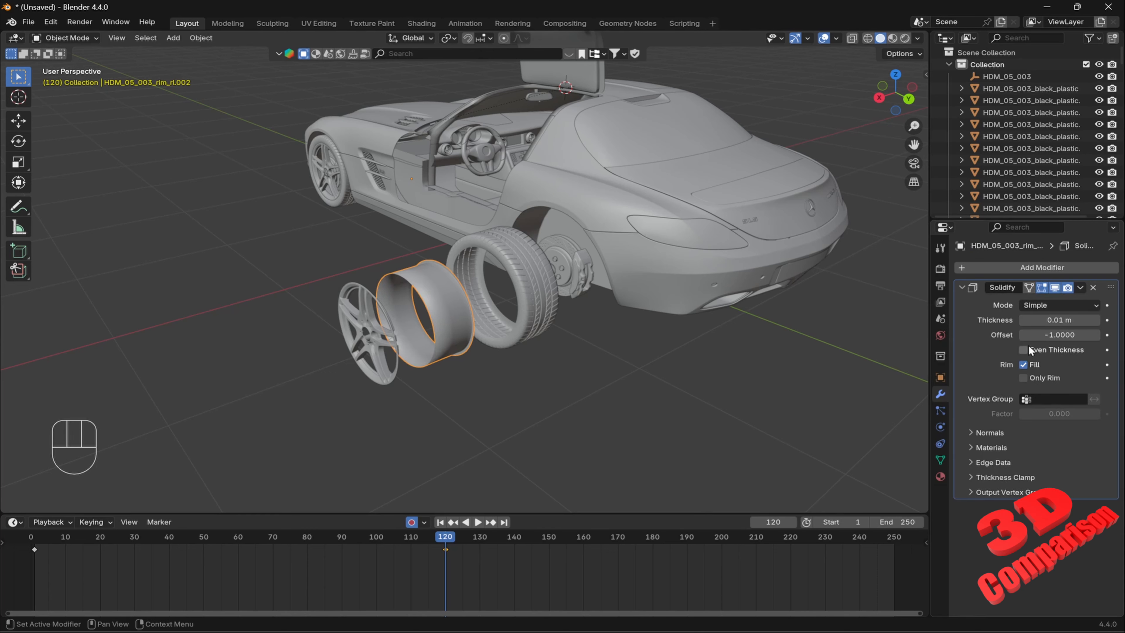
- Set the rim barrel's Solidify thickness to 0.03 m and apply the modifier
left_click(1064, 319)
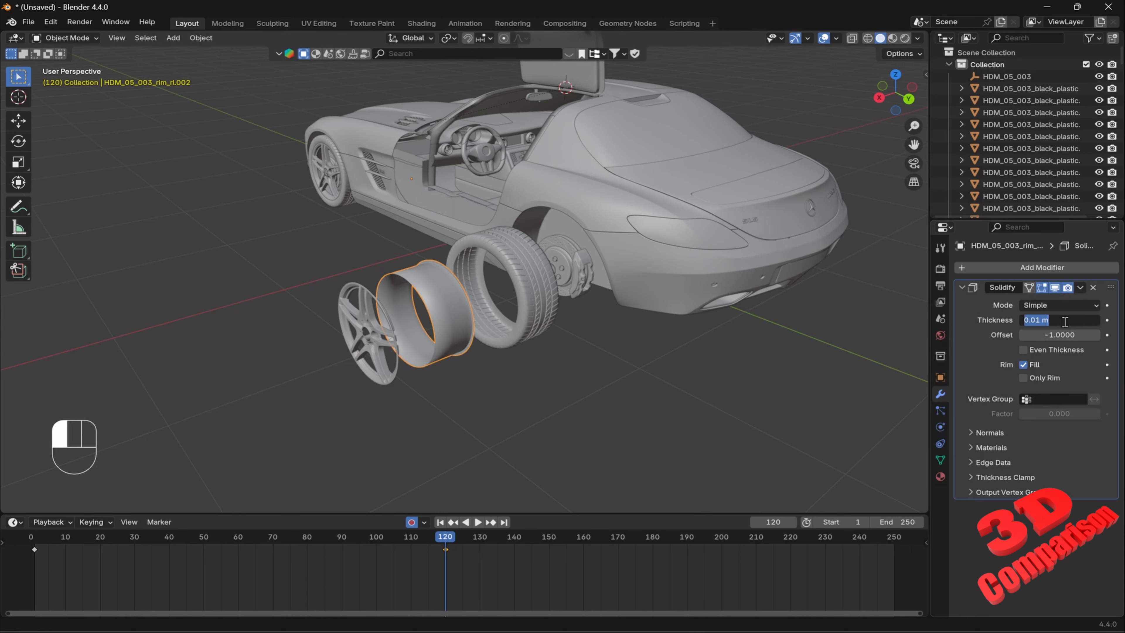
type("0.03")
left_click(570, 312)
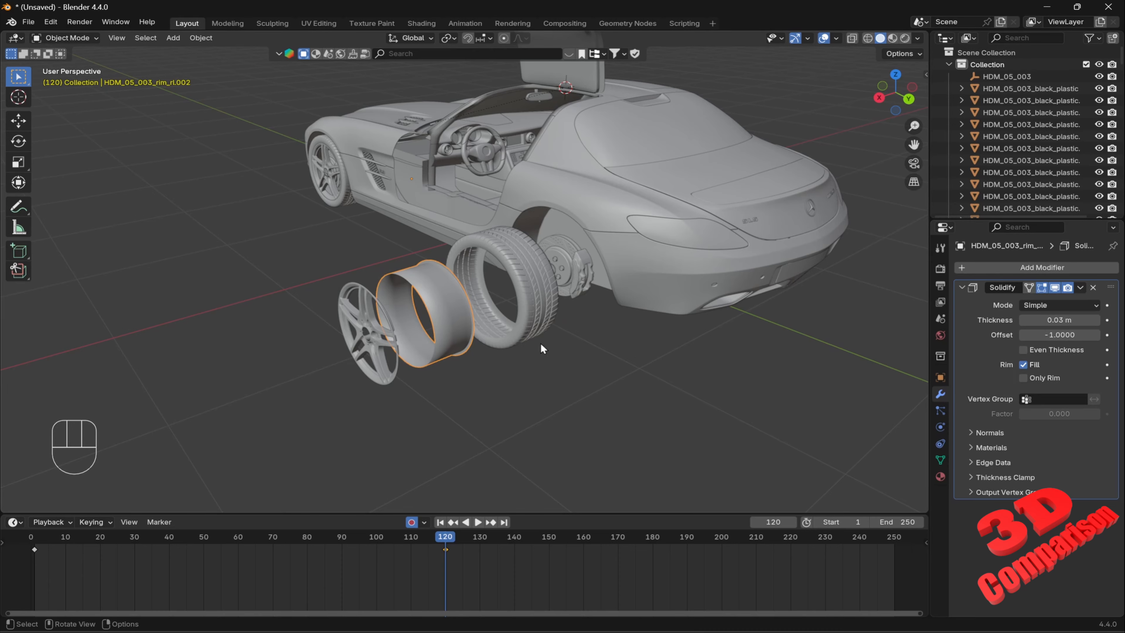
right_click(578, 361)
left_click(1081, 288)
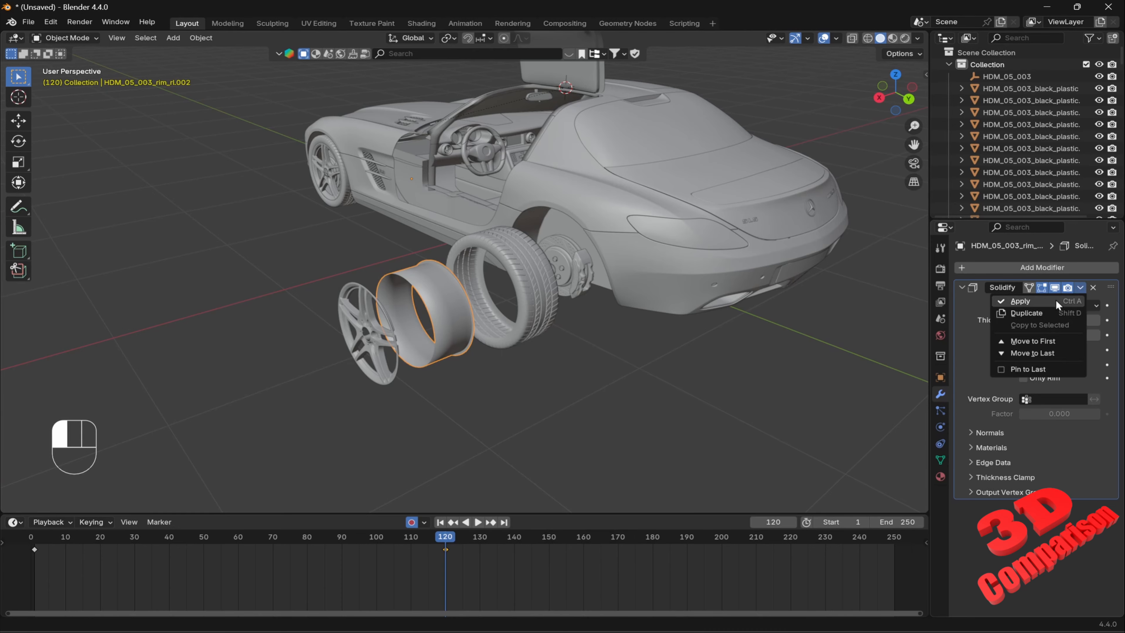
left_click(1019, 302)
middle_click_drag(554, 266, 632, 243)
scroll(632, 242, "up", 3)
key("s")
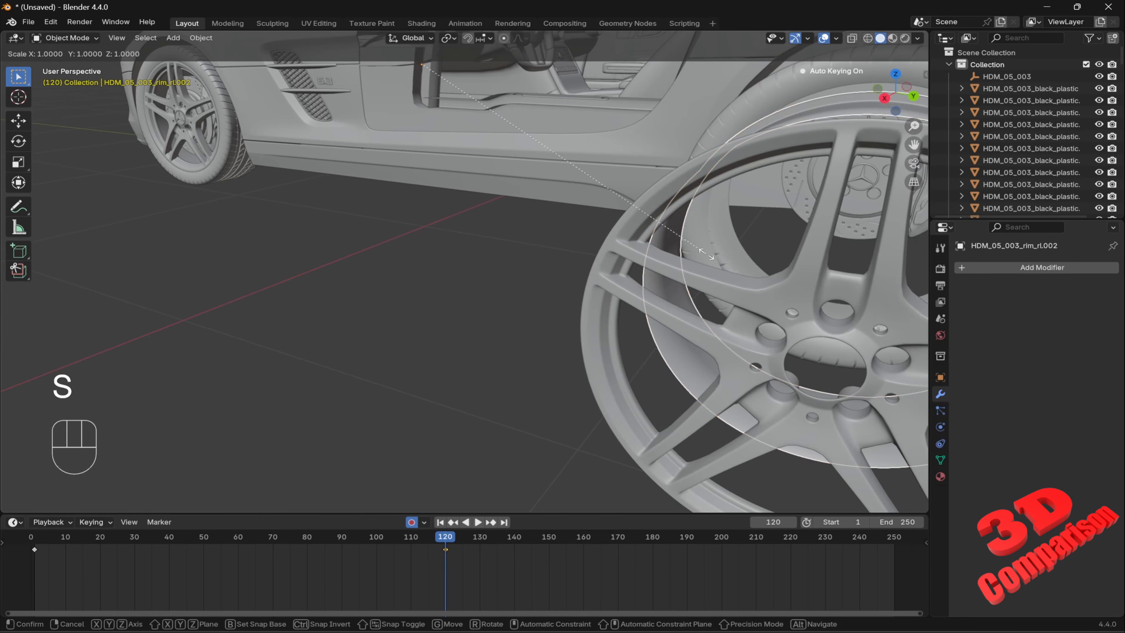
key("Escape")
middle_click_drag(752, 244, 609, 330)
key("Tab")
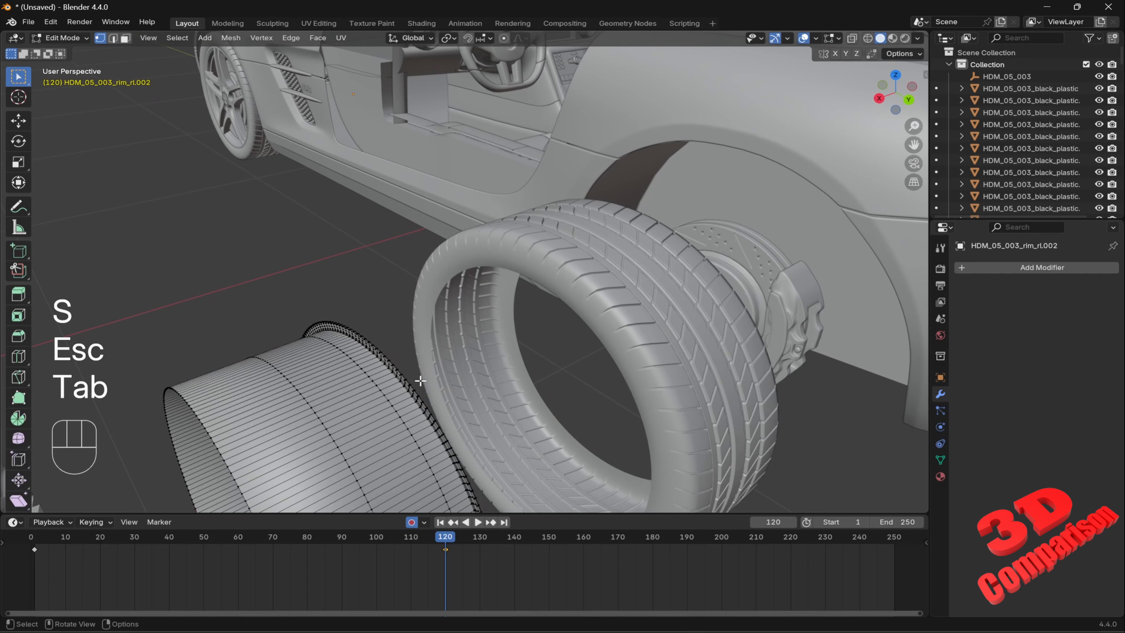
middle_click_drag(460, 379, 460, 339)
key("Tab")
scroll(588, 279, "down", 6)
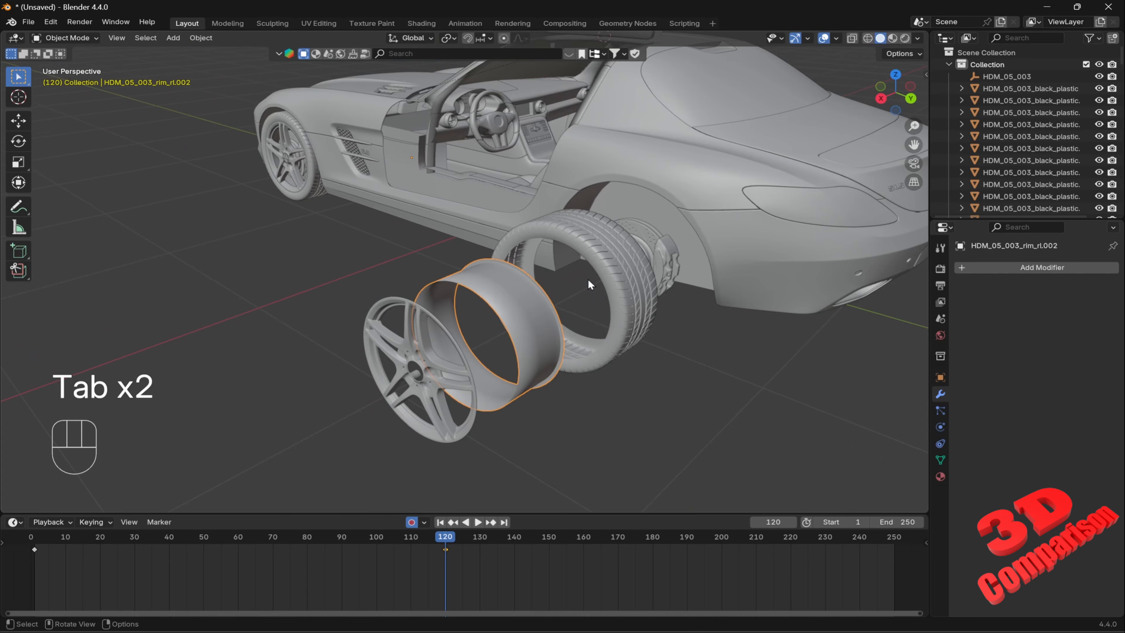
- Turn off auto keying, return the timeline to frame 1 and check the keyframes of the car's door
left_click(664, 356)
middle_click_drag(705, 345, 529, 285)
left_click(307, 107)
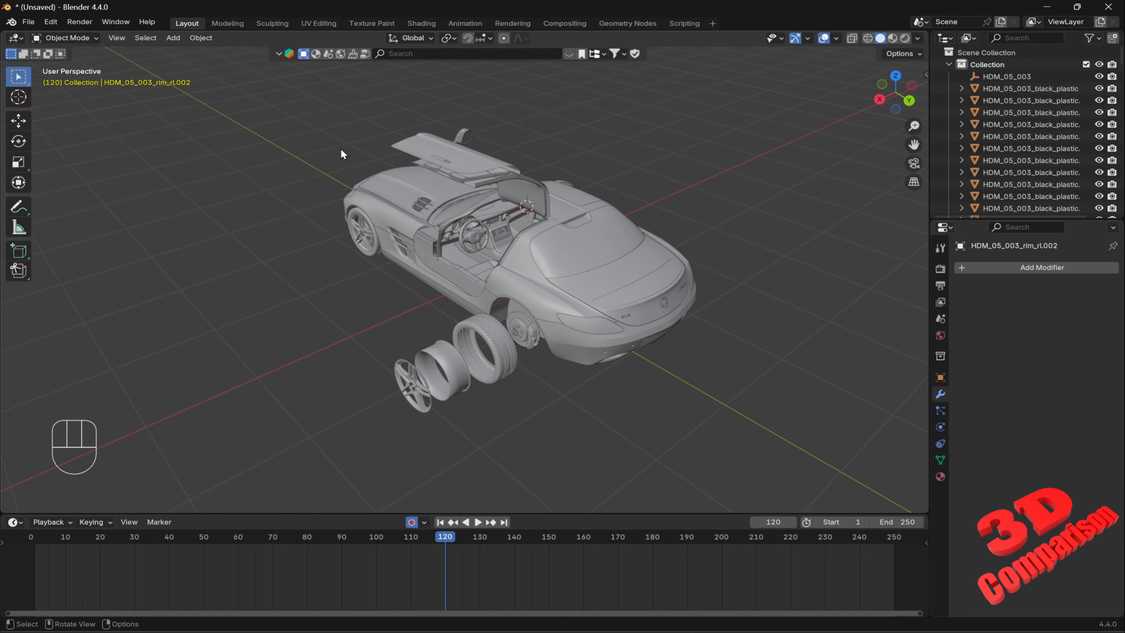
left_click(412, 522)
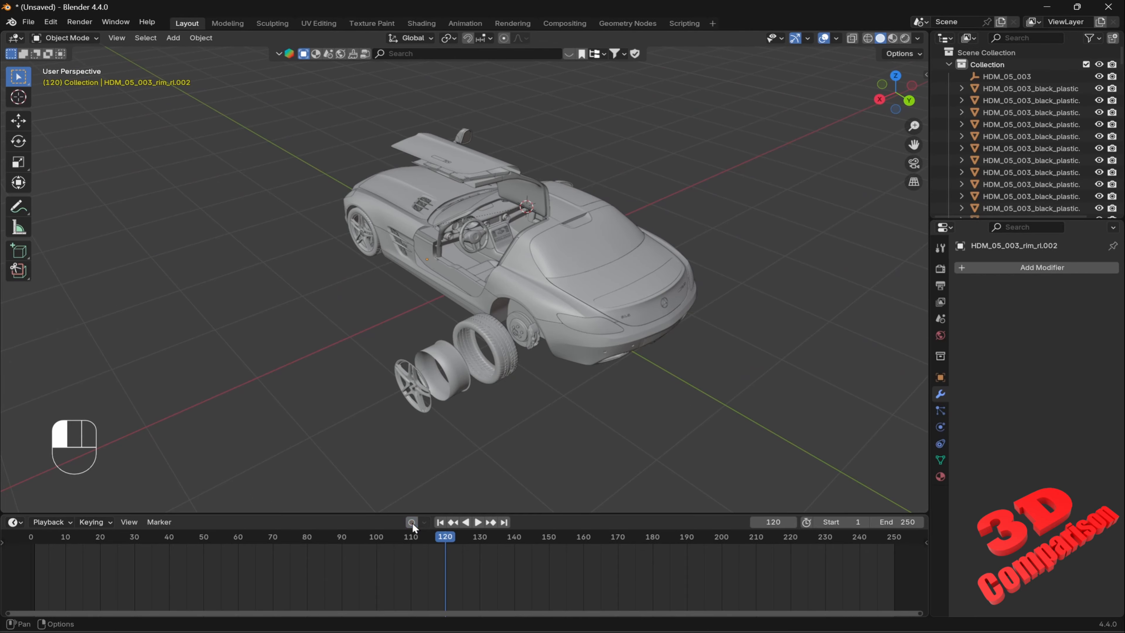
left_click_drag(444, 539, 34, 569)
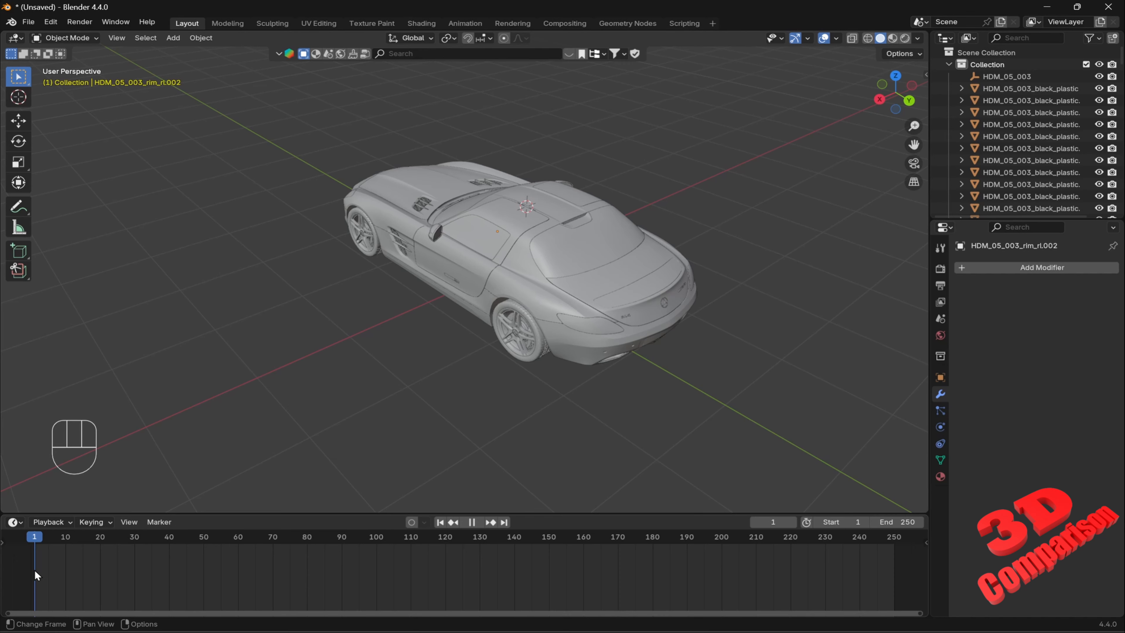
left_click(527, 332)
left_click(472, 259)
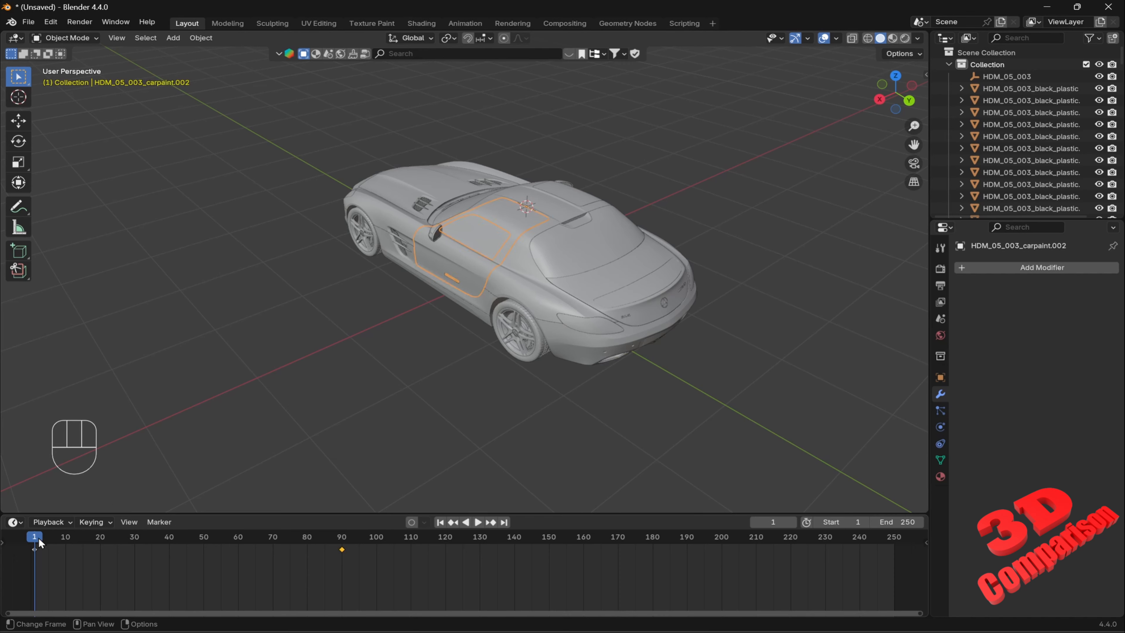
left_click_drag(32, 541, 34, 585)
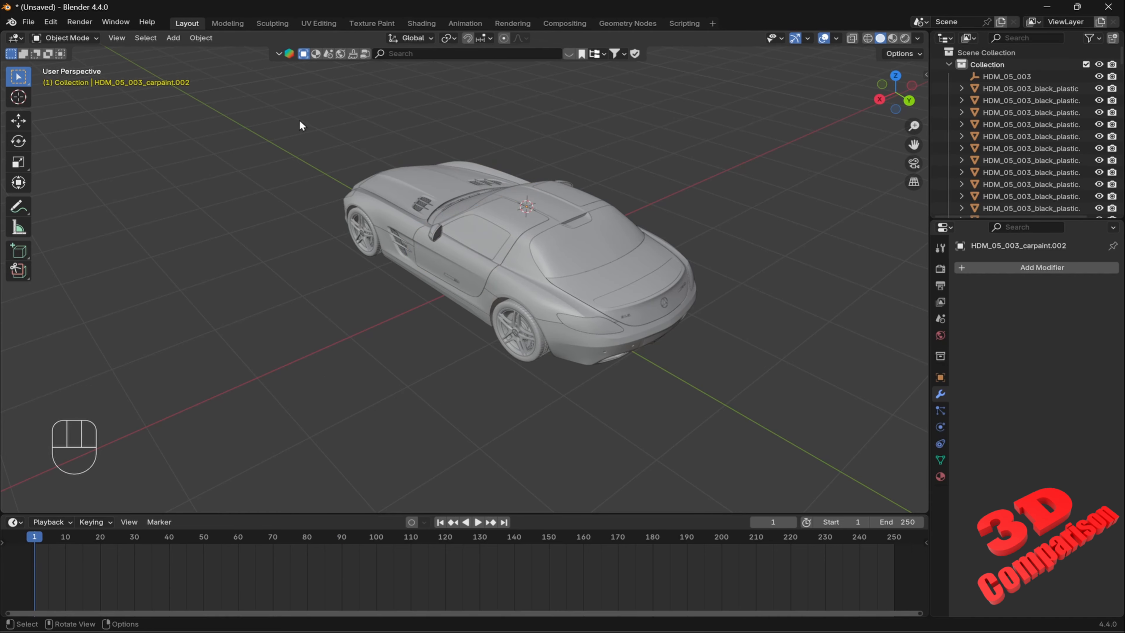
- Select every object in the scene and start an FBX export
key("a")
left_click(28, 22)
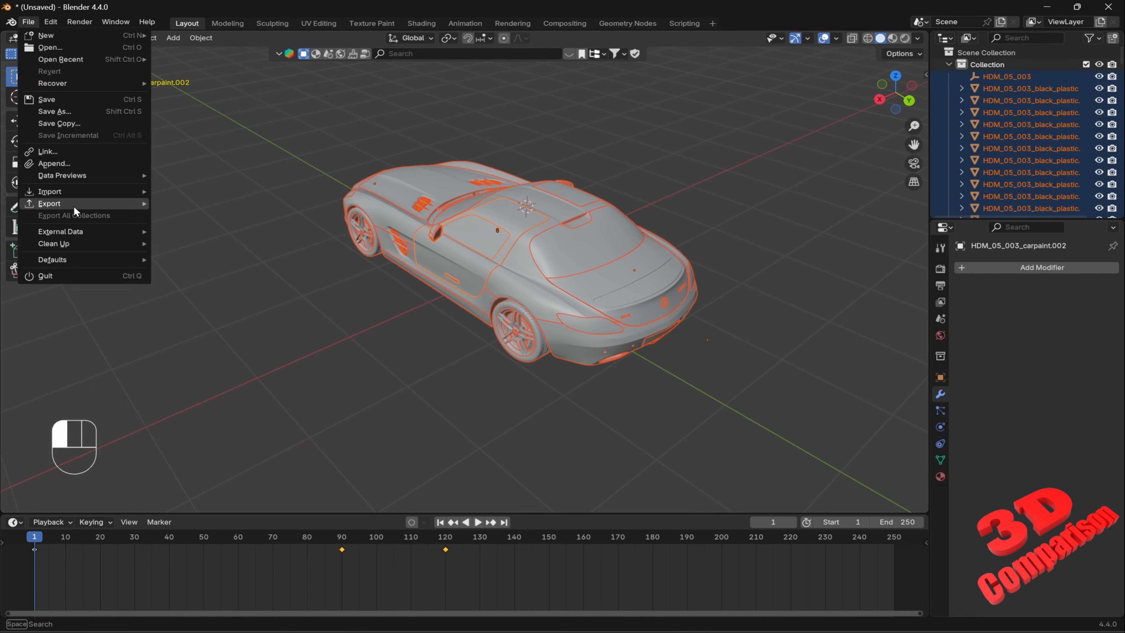
mouse_move(75, 205)
left_click(195, 311)
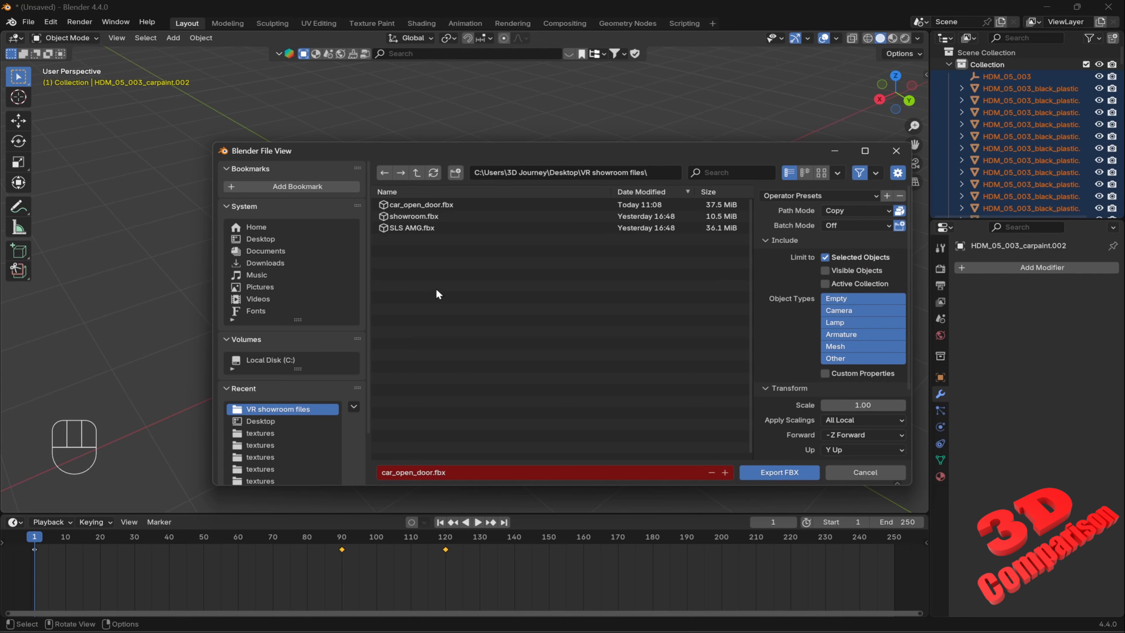
- Name the export file explodedview.fbx and expand the Animation export options
left_click(434, 477)
left_click(434, 476)
key("BackSpace")
key("BackSpace")
key("BackSpace")
key("BackSpace")
key("BackSpace")
key("BackSpace")
key("BackSpace")
key("BackSpace")
key("BackSpace")
key("BackSpace")
key("BackSpace")
key("BackSpace")
key("BackSpace")
type("explodedview")
key("Return")
scroll(780, 323, "down", 4)
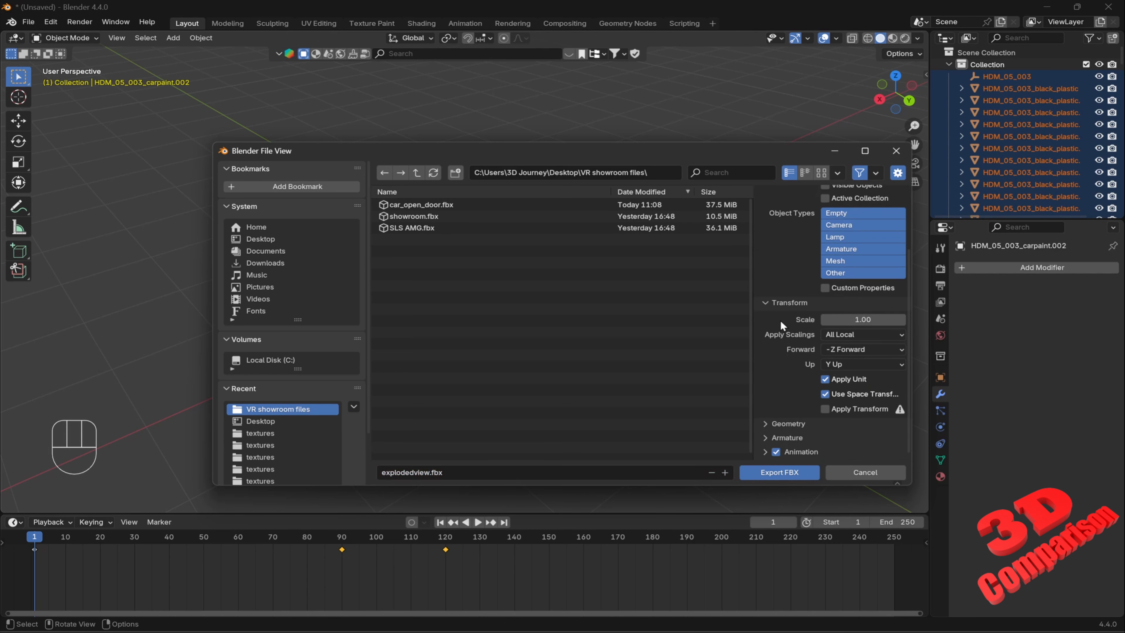
left_click(764, 452)
scroll(805, 337, "down", 4)
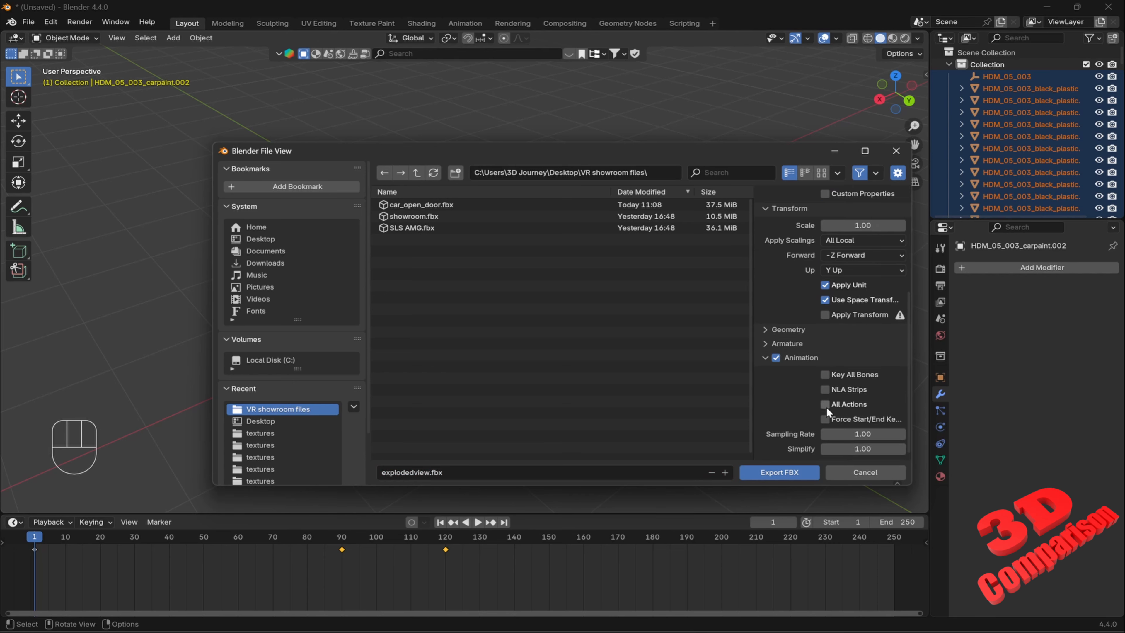
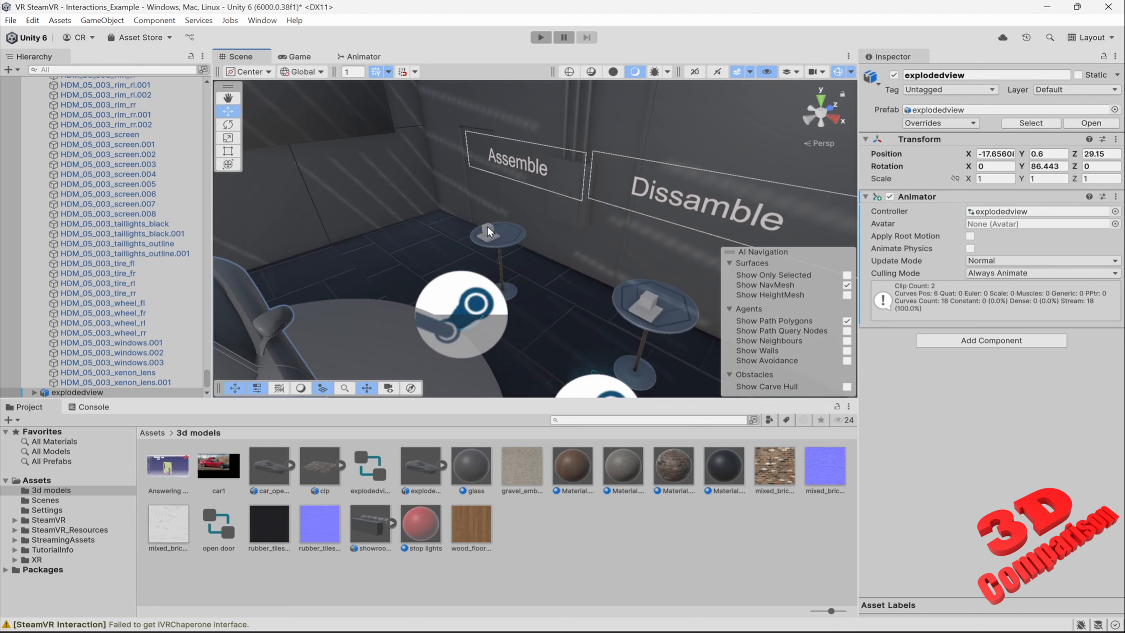
- In Unity, assign the explodedview object to the Assemble button's On Button Down event and set its parameter to A
left_click(486, 226)
key("f")
left_click(35, 141)
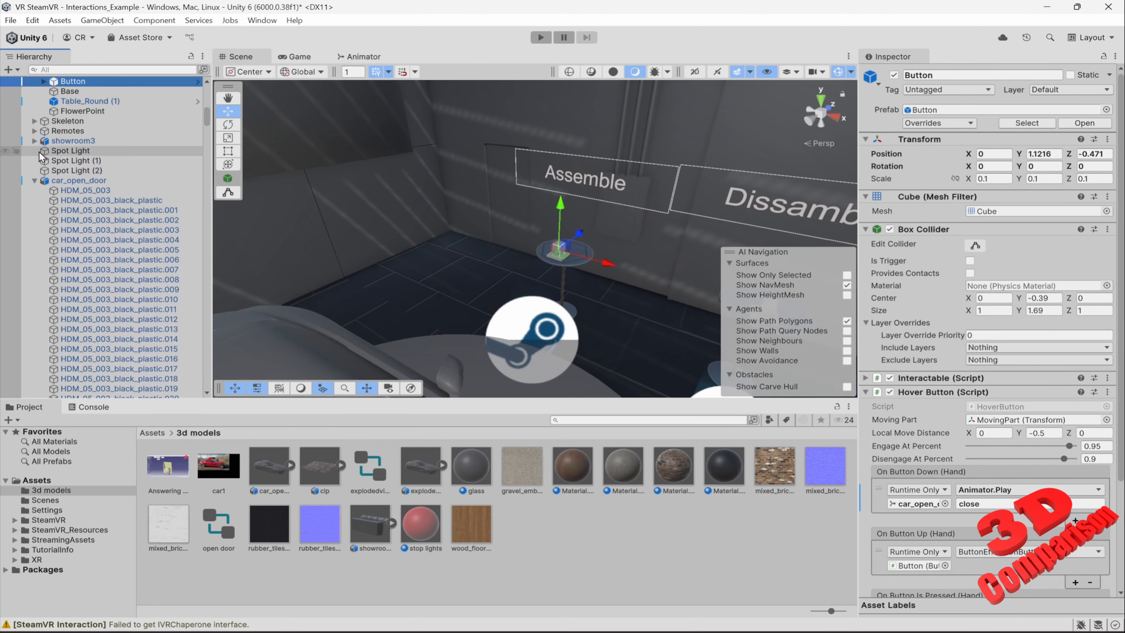
left_click(35, 181)
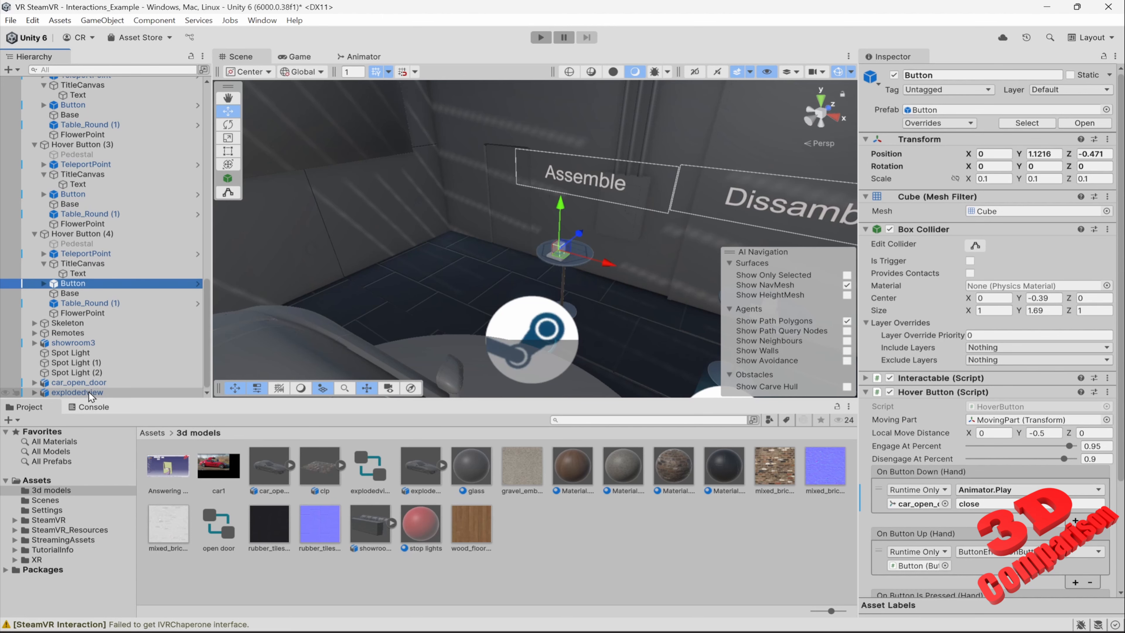
left_click_drag(89, 392, 919, 511)
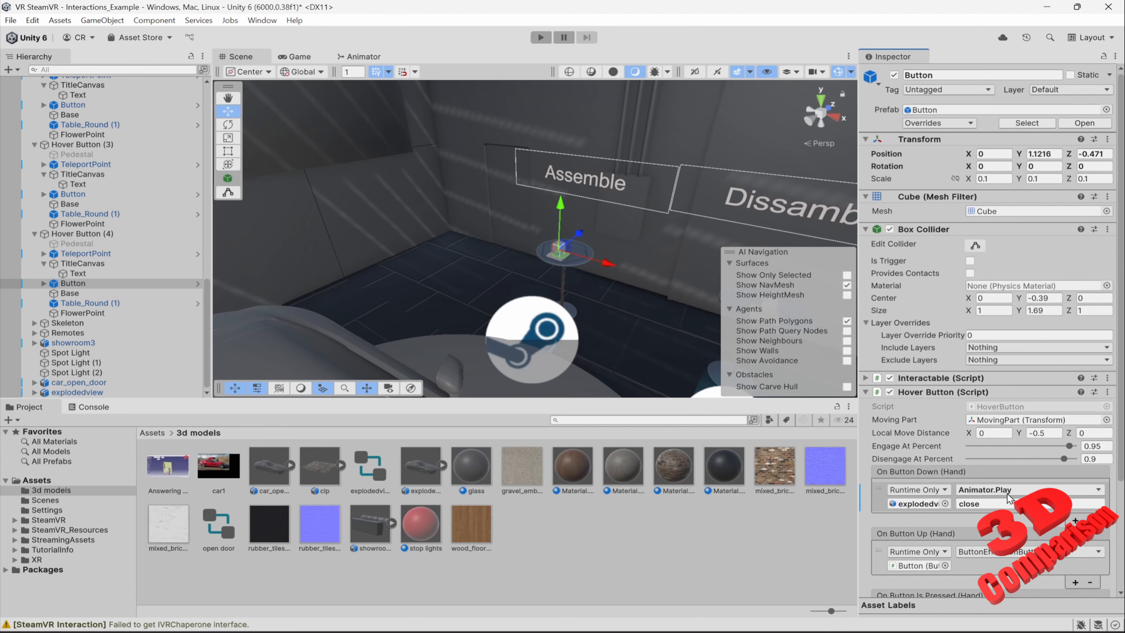
left_click(994, 502)
double_click(1001, 504)
type("A")
- Set the Assemble button's On Button Down function to Animator Play (string)
right_click_drag(628, 315, 744, 308)
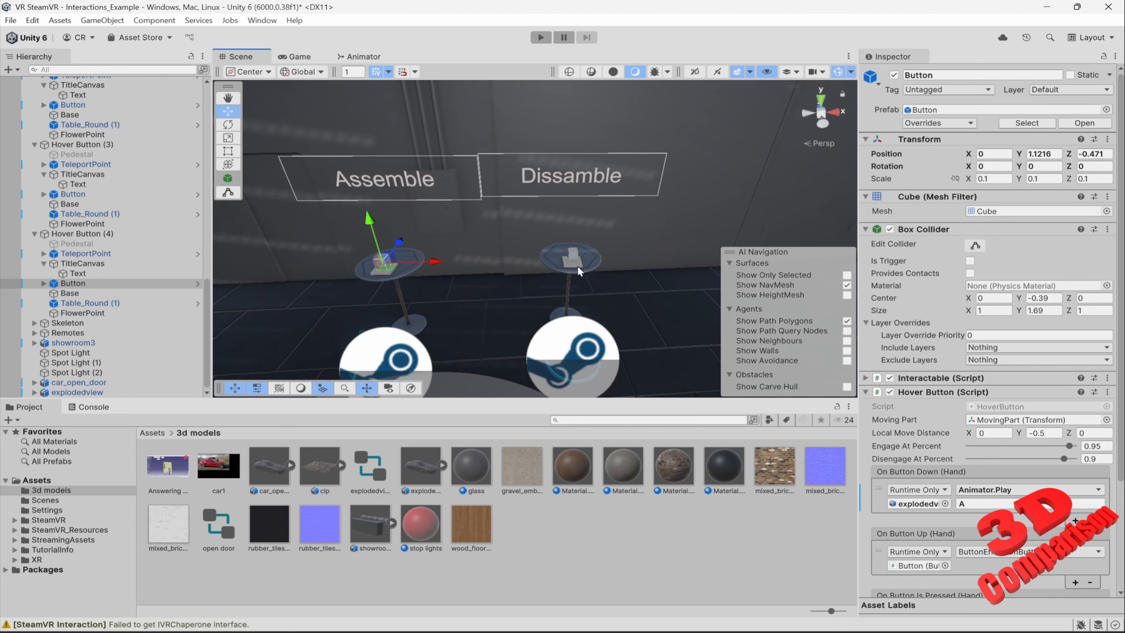
left_click(577, 265)
left_click(386, 257)
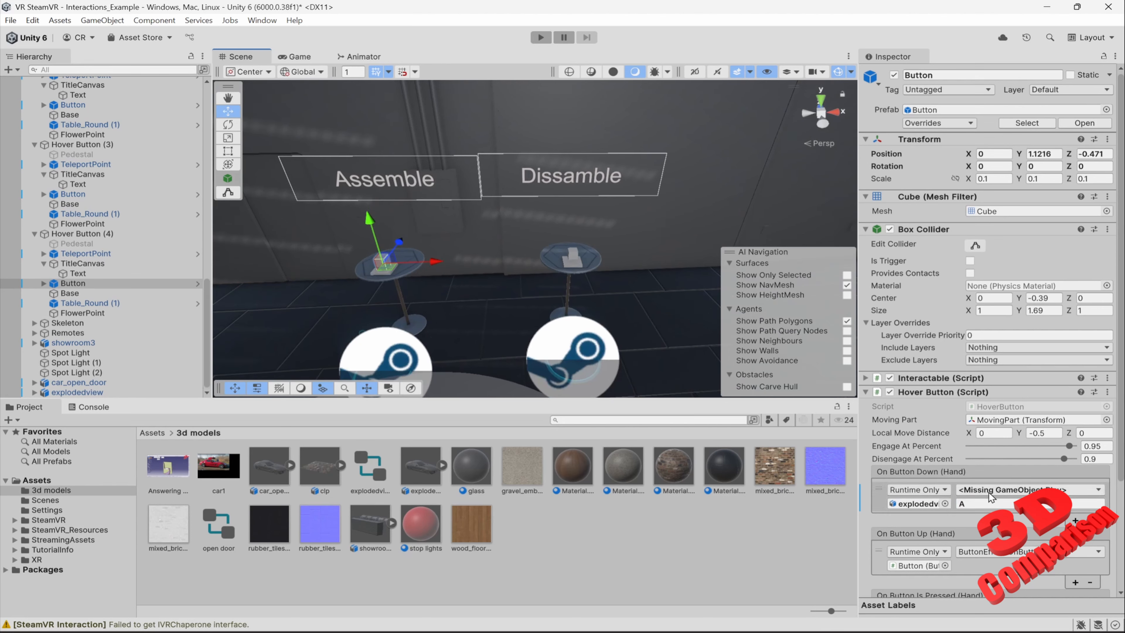
left_click(1011, 491)
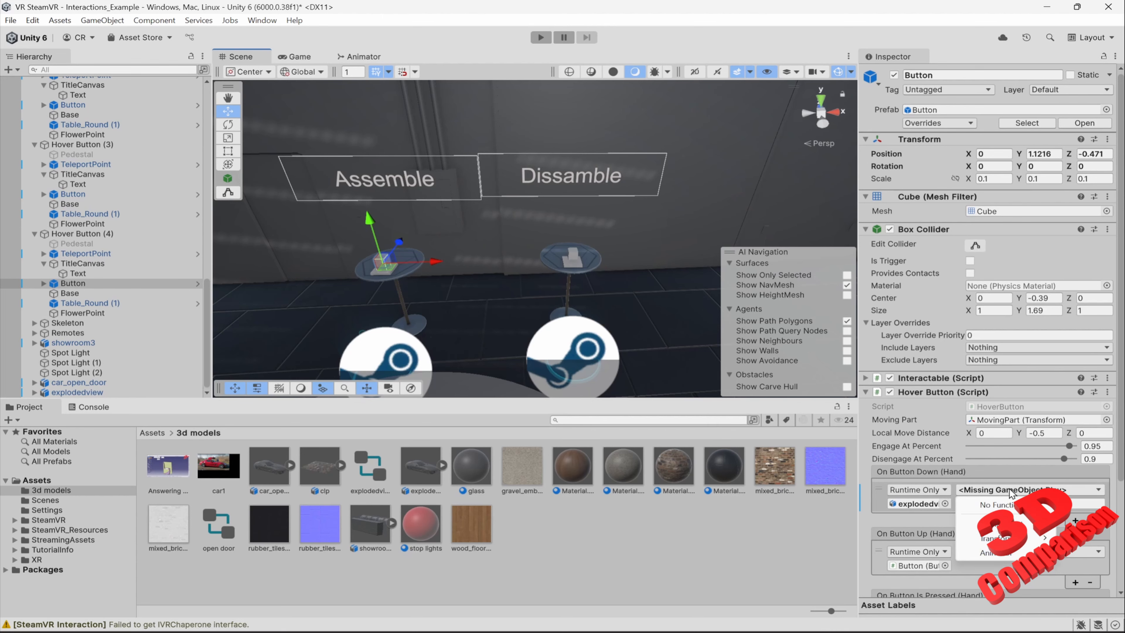
mouse_move(996, 553)
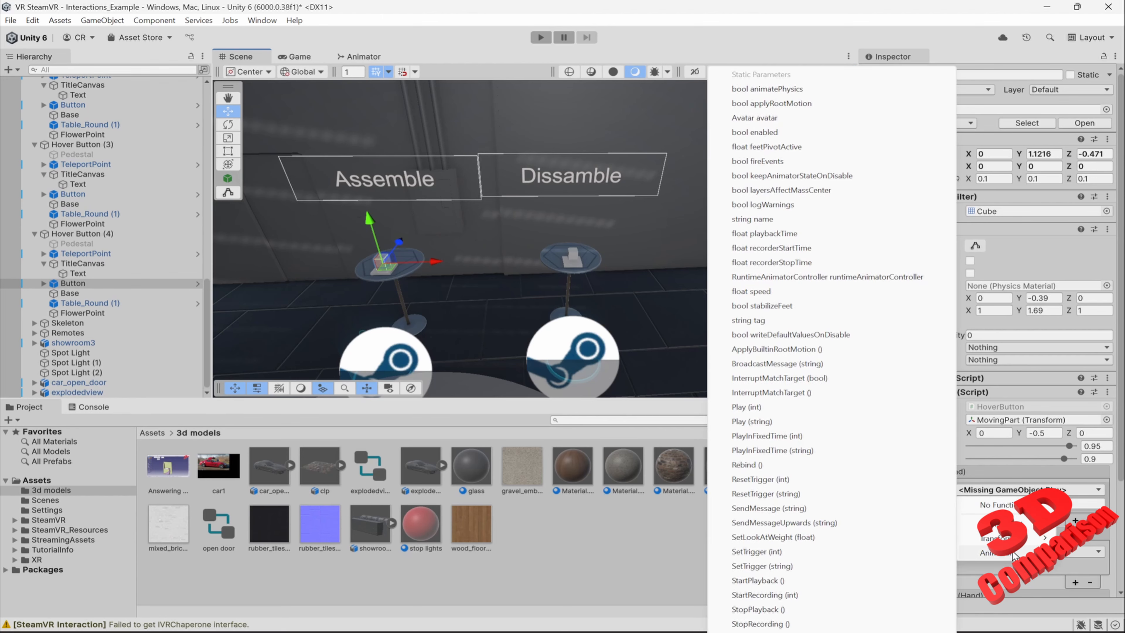
left_click(817, 422)
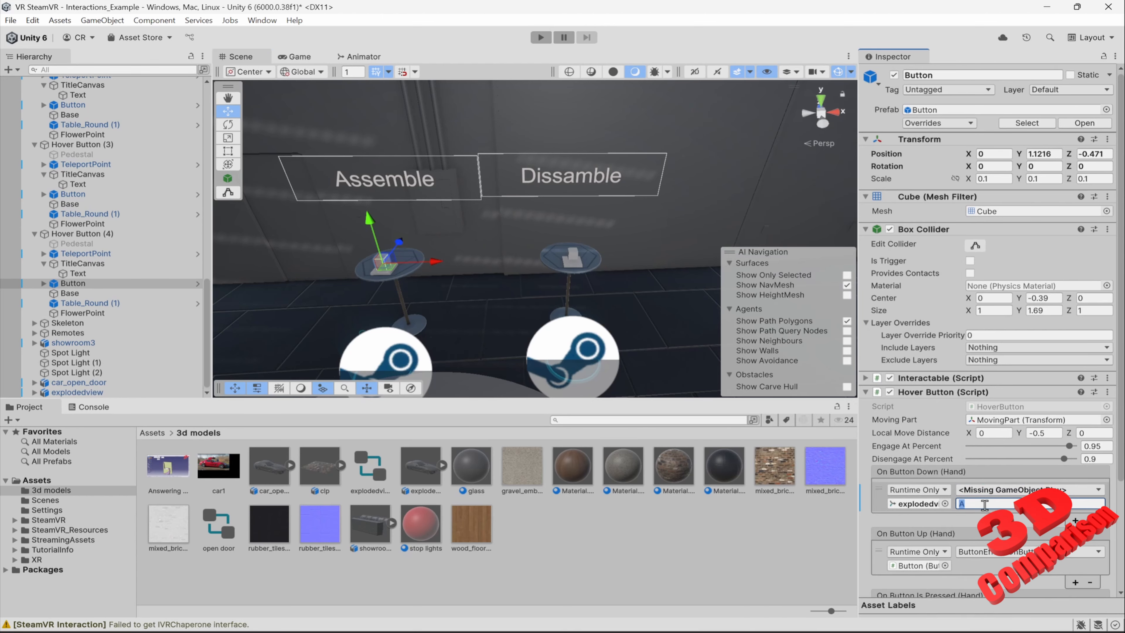
left_click(761, 534)
left_click(386, 263)
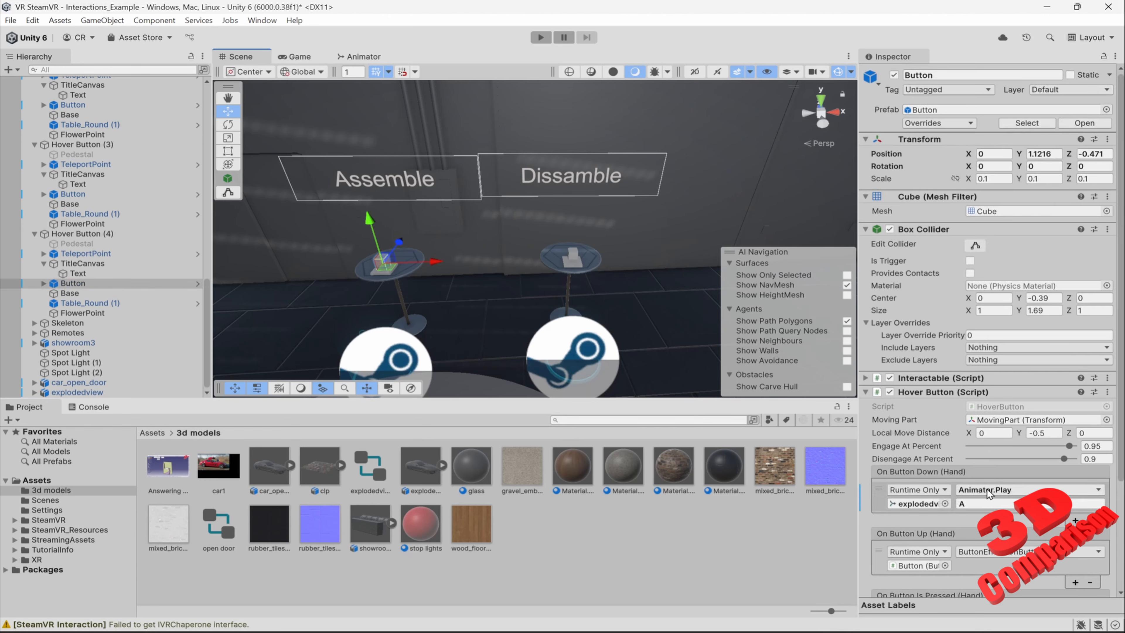
- Make the Dissamble button's On Button Down event call Animator Play (string) on explodedview with parameter D
left_click(574, 256)
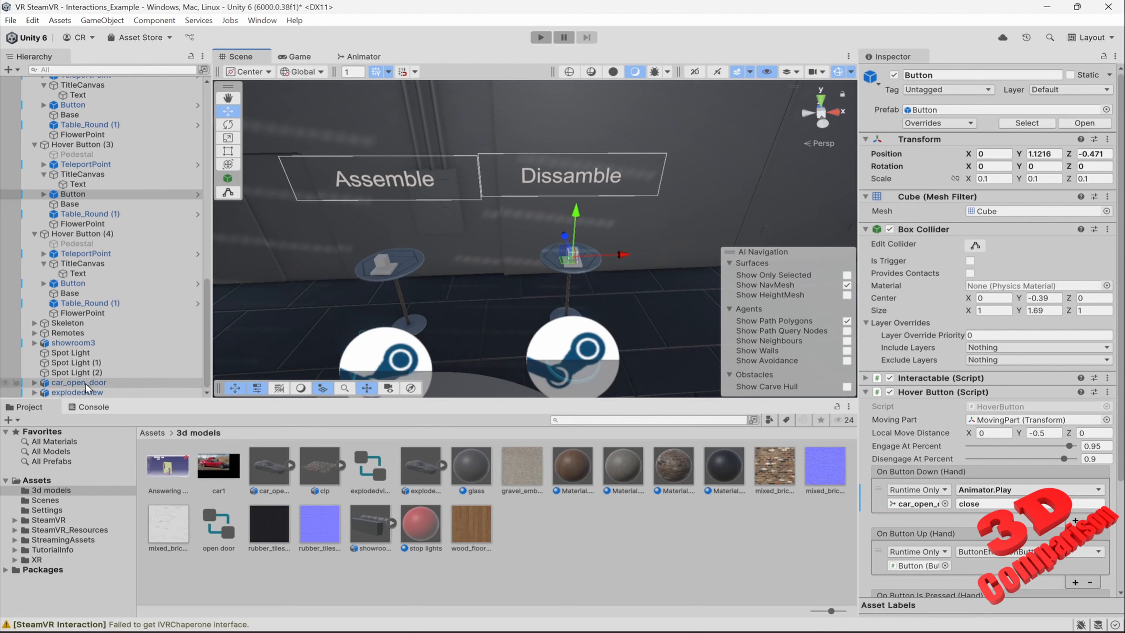
left_click_drag(93, 391, 928, 510)
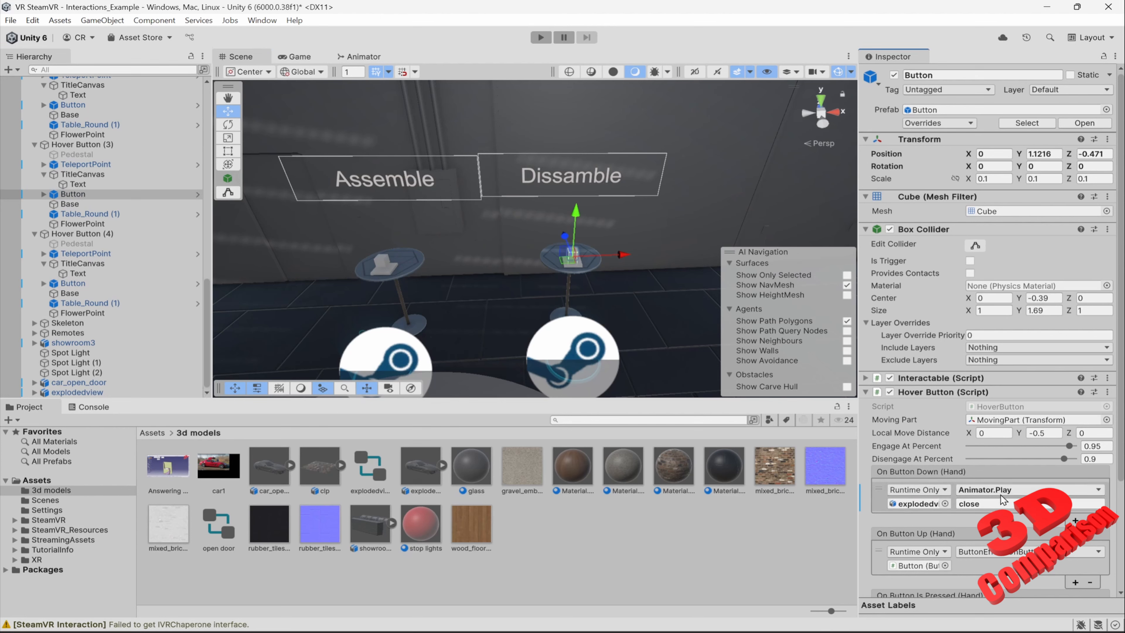
left_click(1005, 493)
mouse_move(1001, 552)
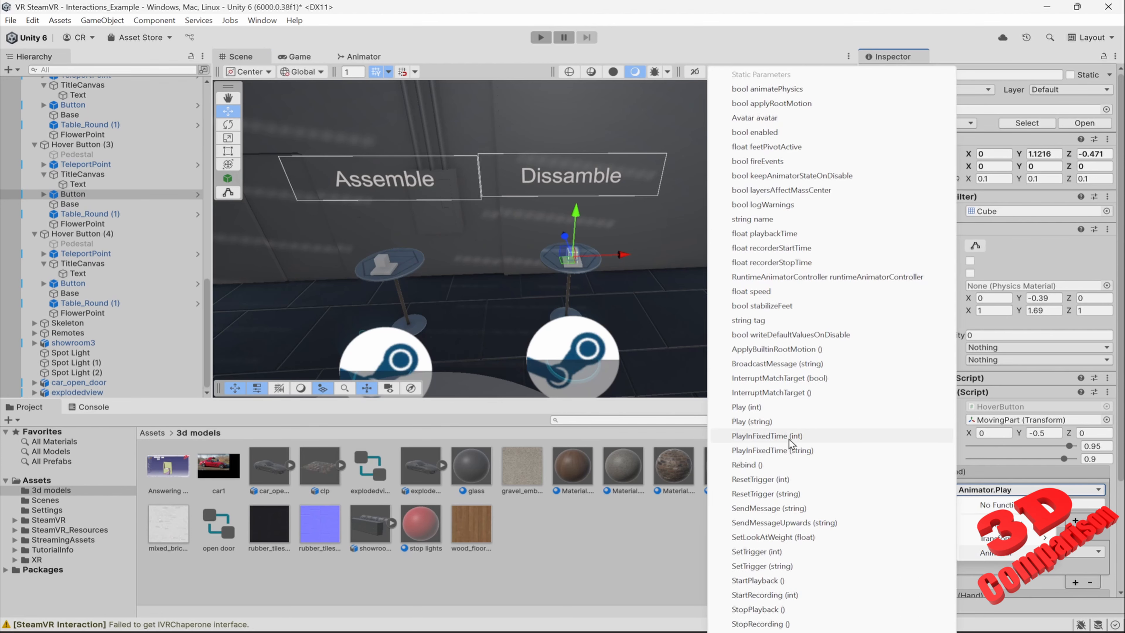
left_click(795, 426)
left_click(978, 502)
type("D")
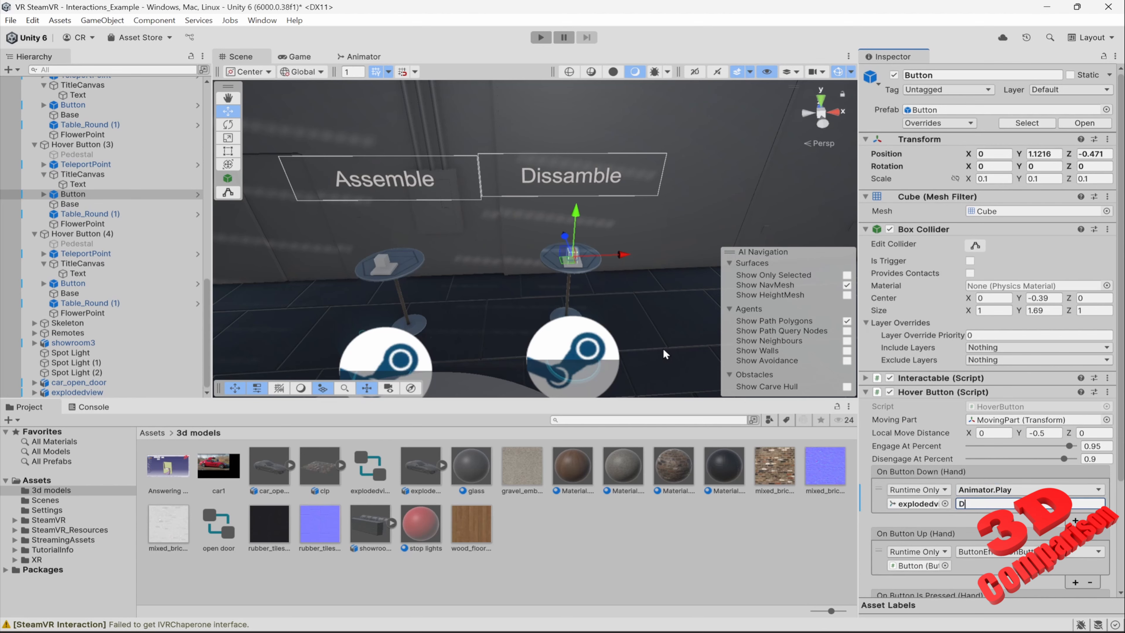
- Run the scene in Play mode, try the Dissamble and Assemble buttons while watching the car's wheel, and stop it
left_click_drag(623, 318, 541, 296, "alt")
scroll(503, 277, "down", 3)
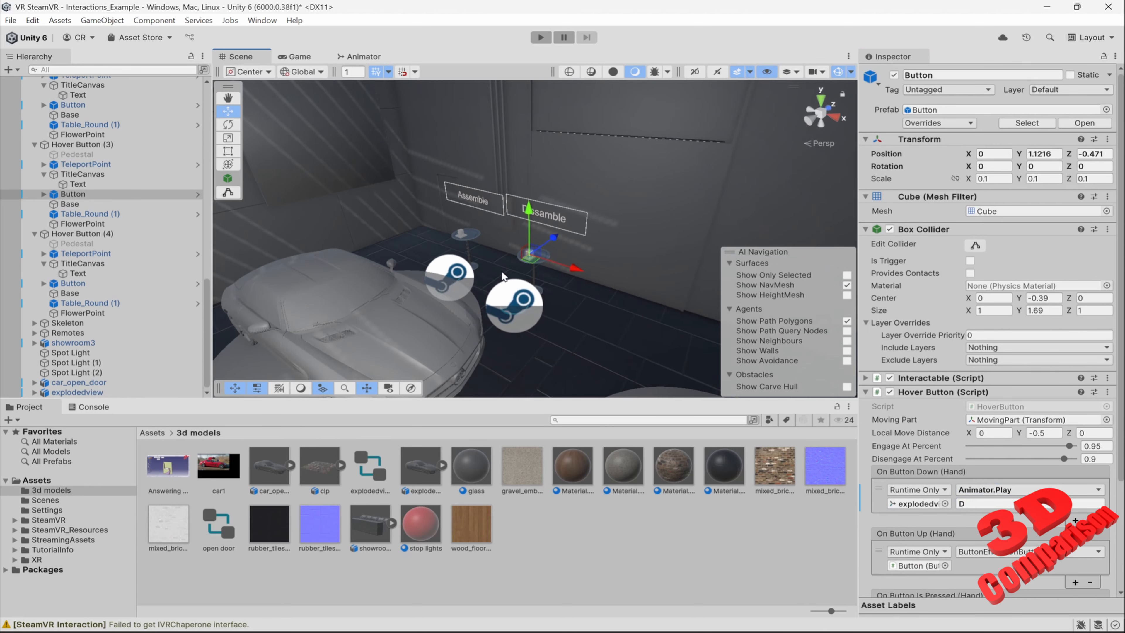
left_click(541, 37)
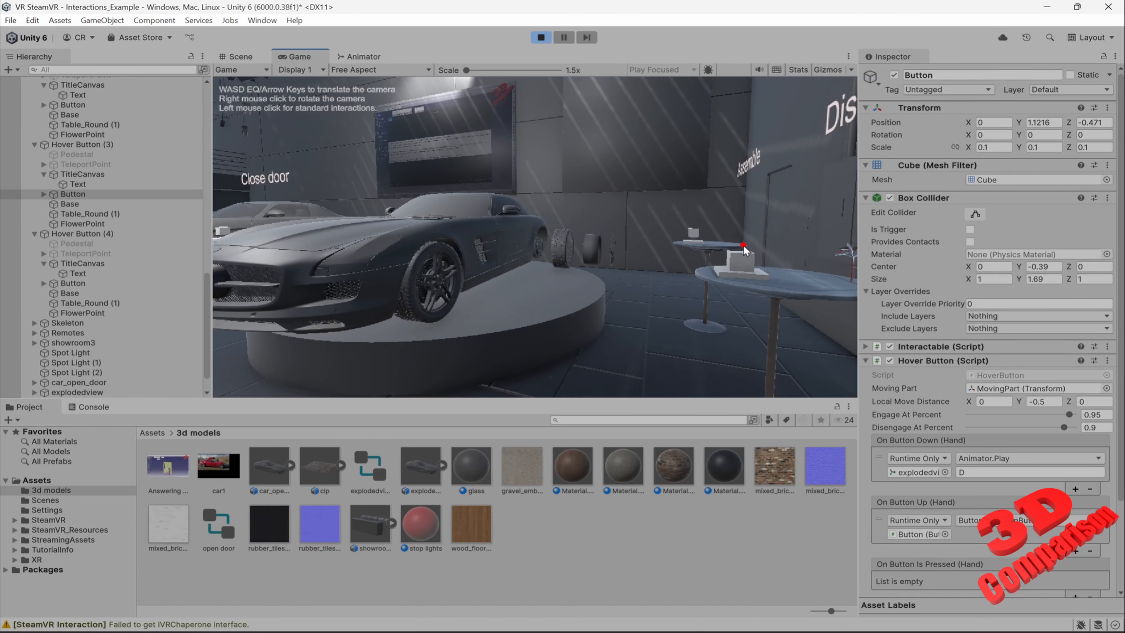
right_click_drag(648, 271, 655, 269)
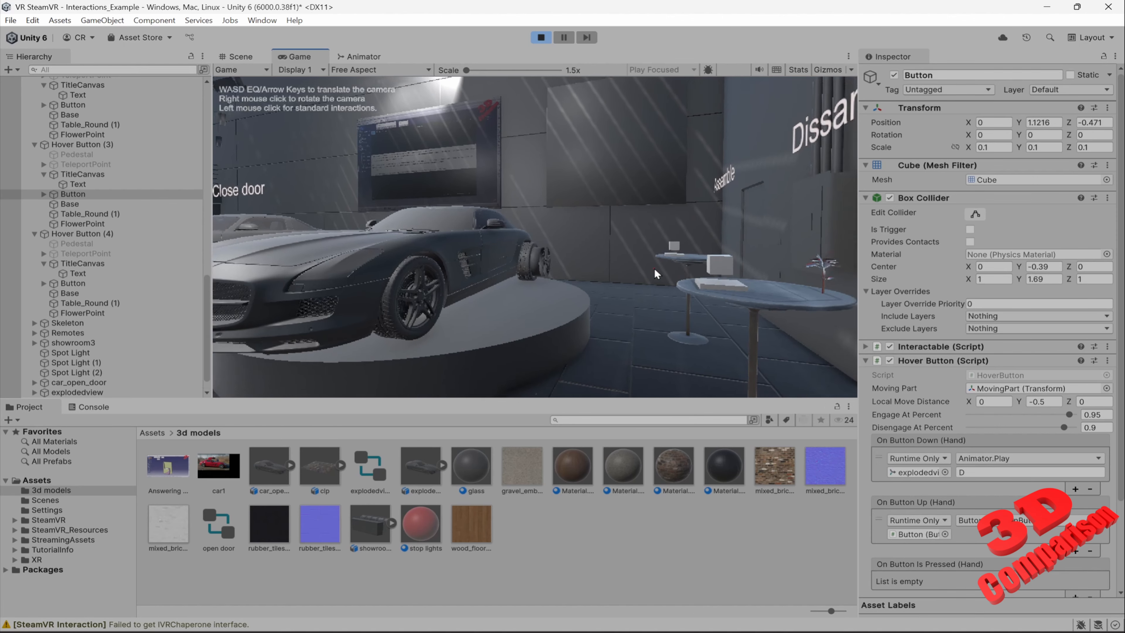
key("w")
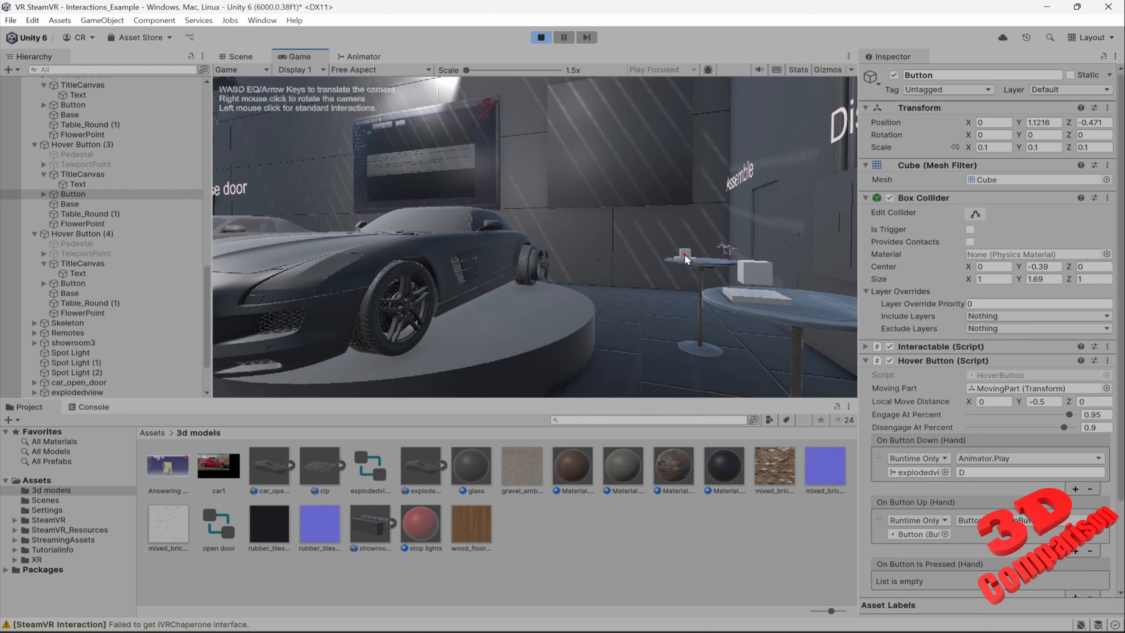
key("a")
right_click_drag(640, 278, 693, 274)
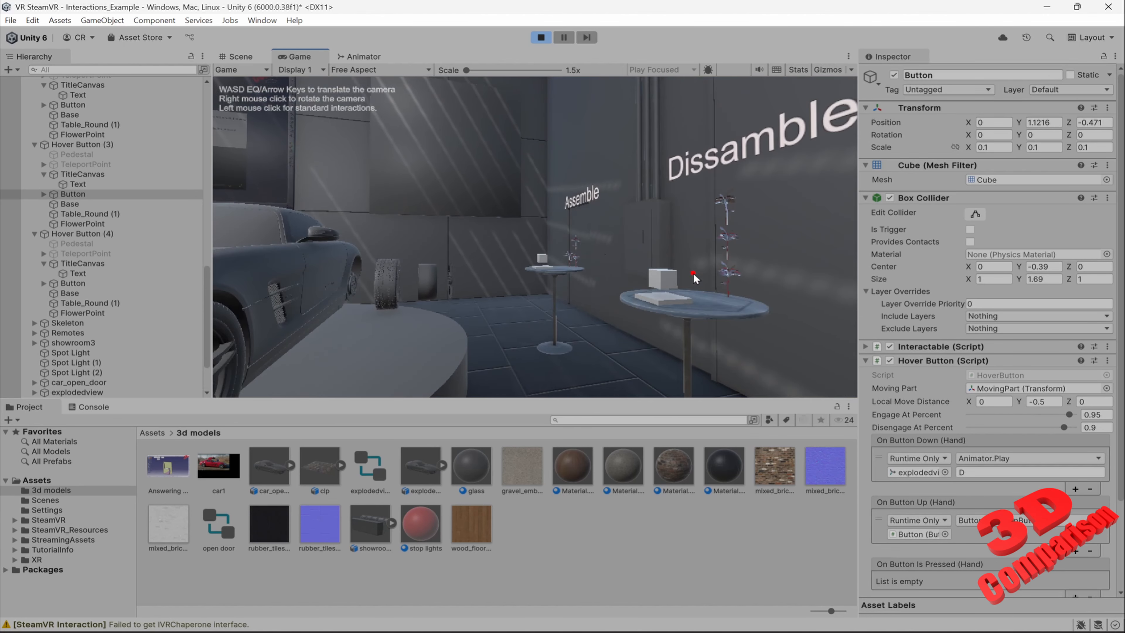
right_click_drag(574, 289, 583, 292)
key("s")
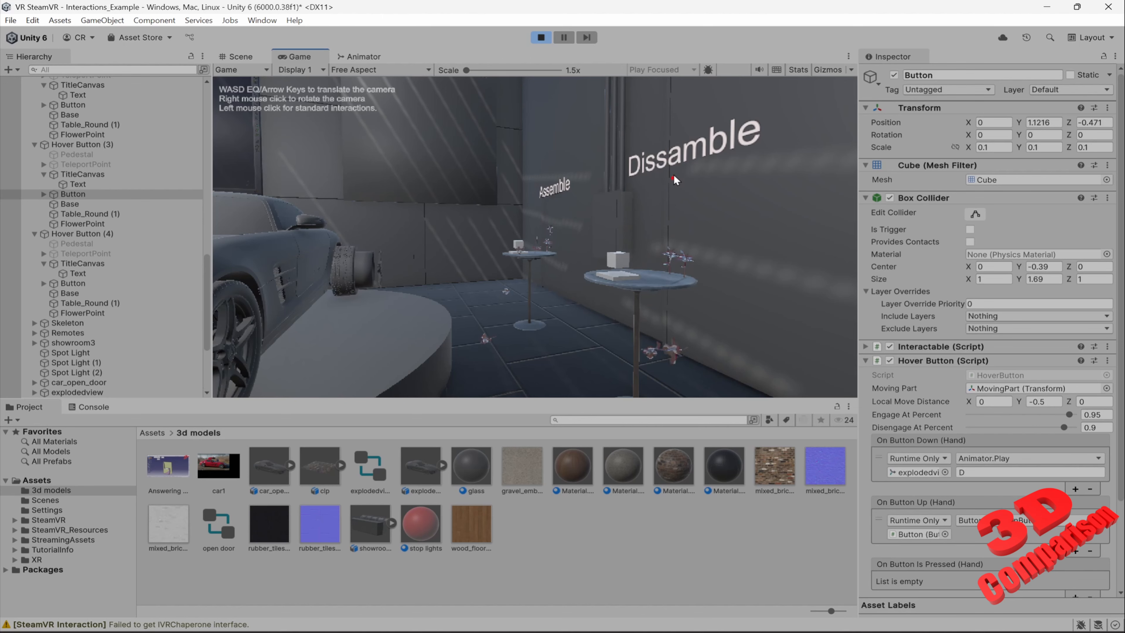
left_click(548, 44)
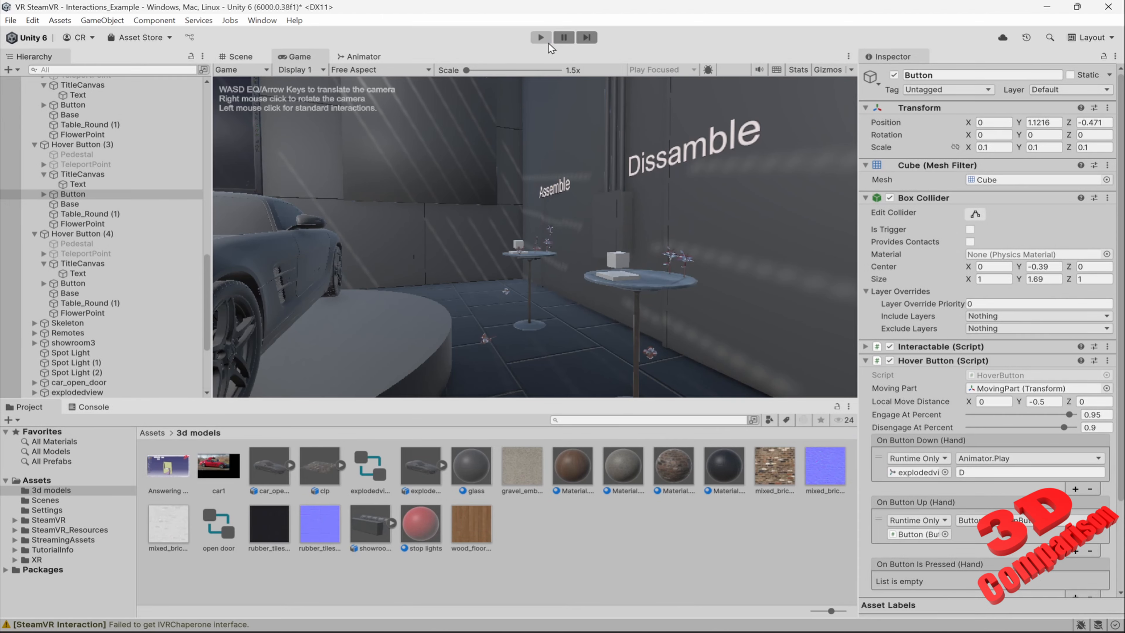
- In the explodedview animator controller, edit state D's speed and set state A's speed to -1
left_click(385, 470)
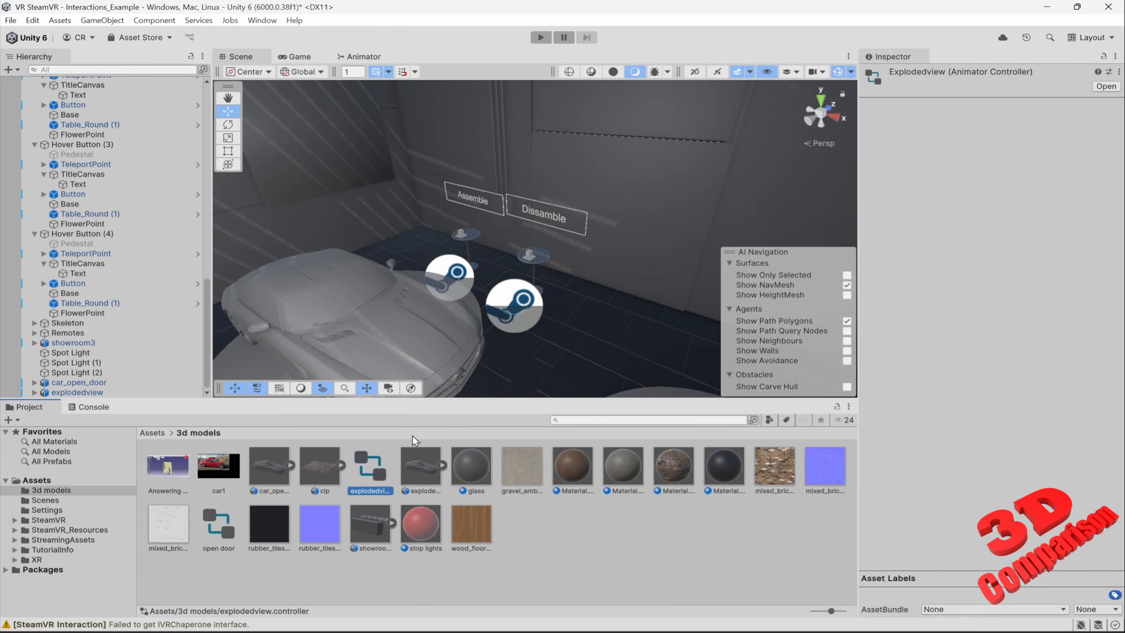
double_click(378, 468)
left_click(593, 229)
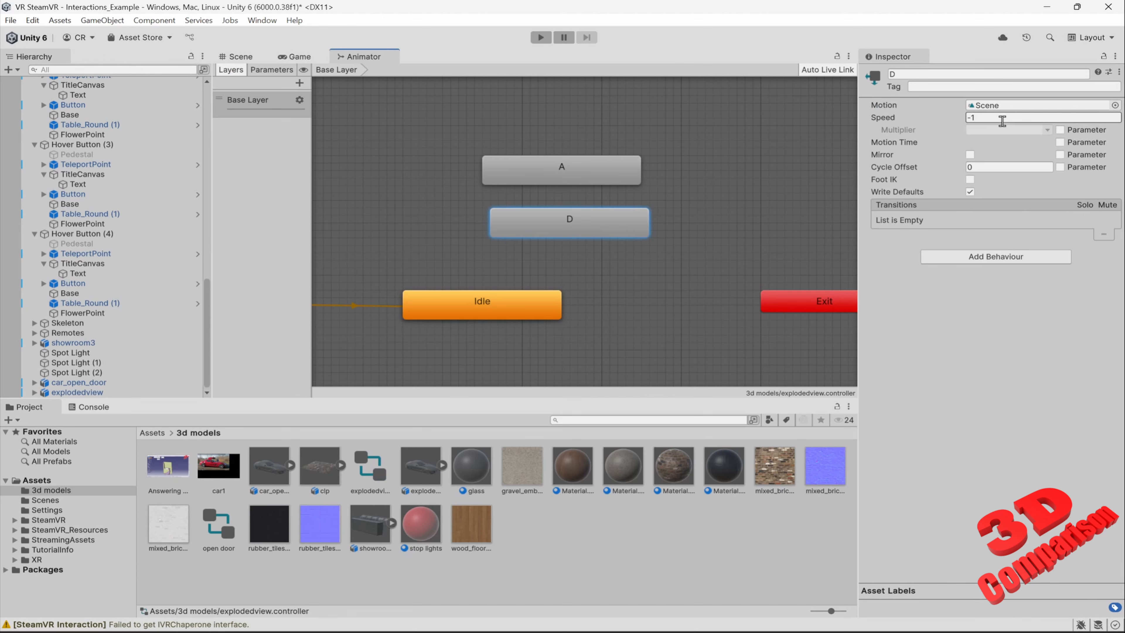
left_click(976, 119)
left_click(593, 176)
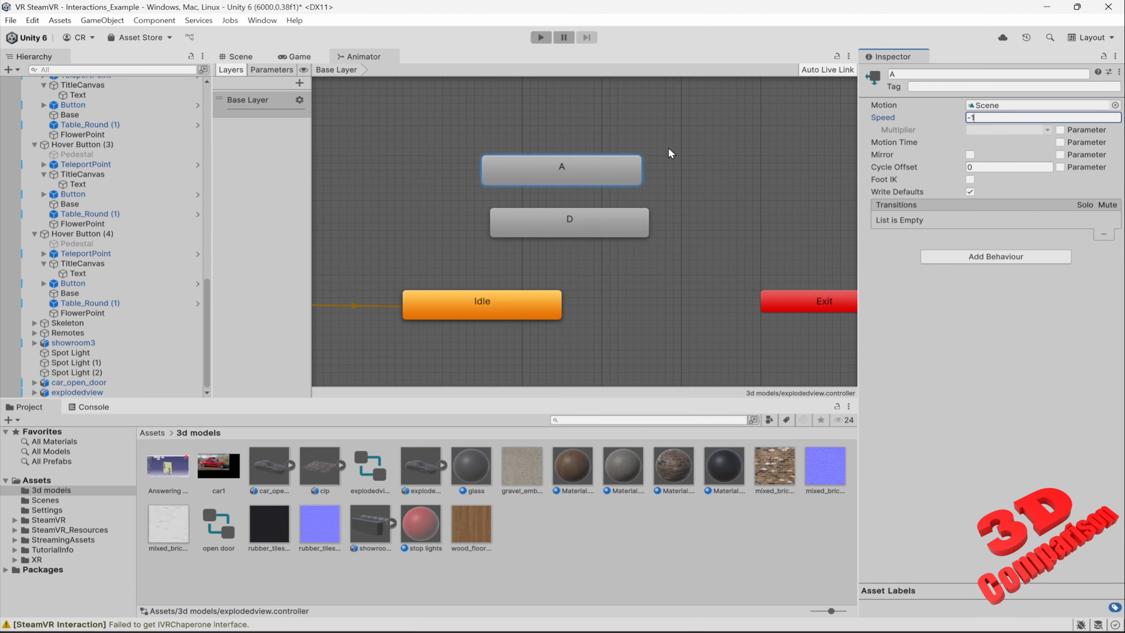
left_click(670, 153)
- Run the scene again and test the Dissamble button, examining the car's exploded wheel
left_click(540, 37)
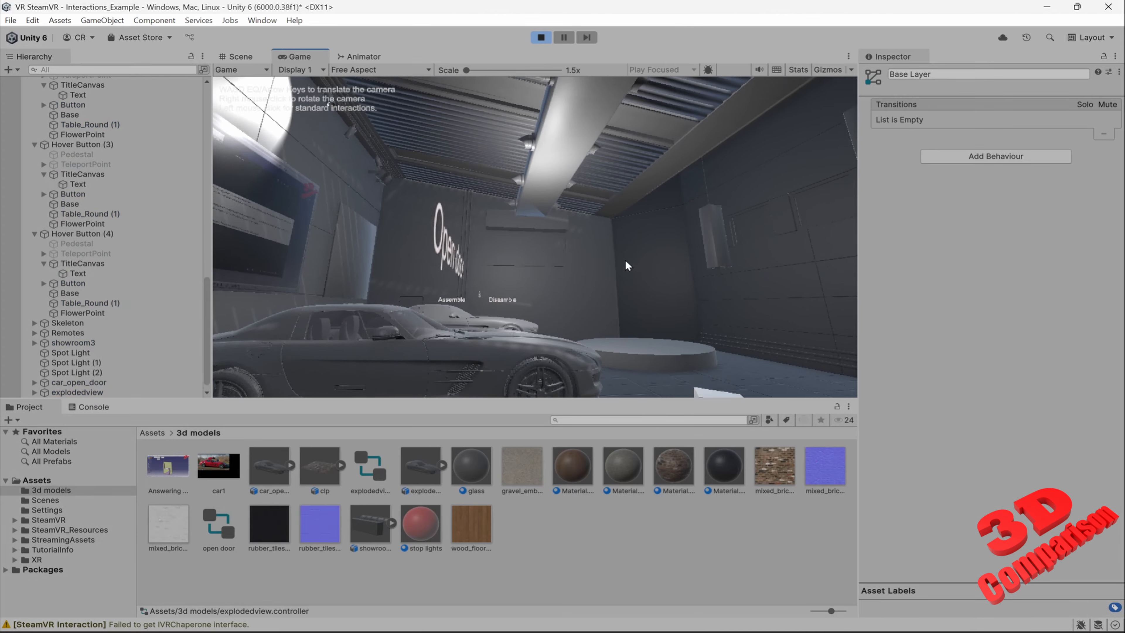
key("w")
right_click_drag(626, 262, 487, 280)
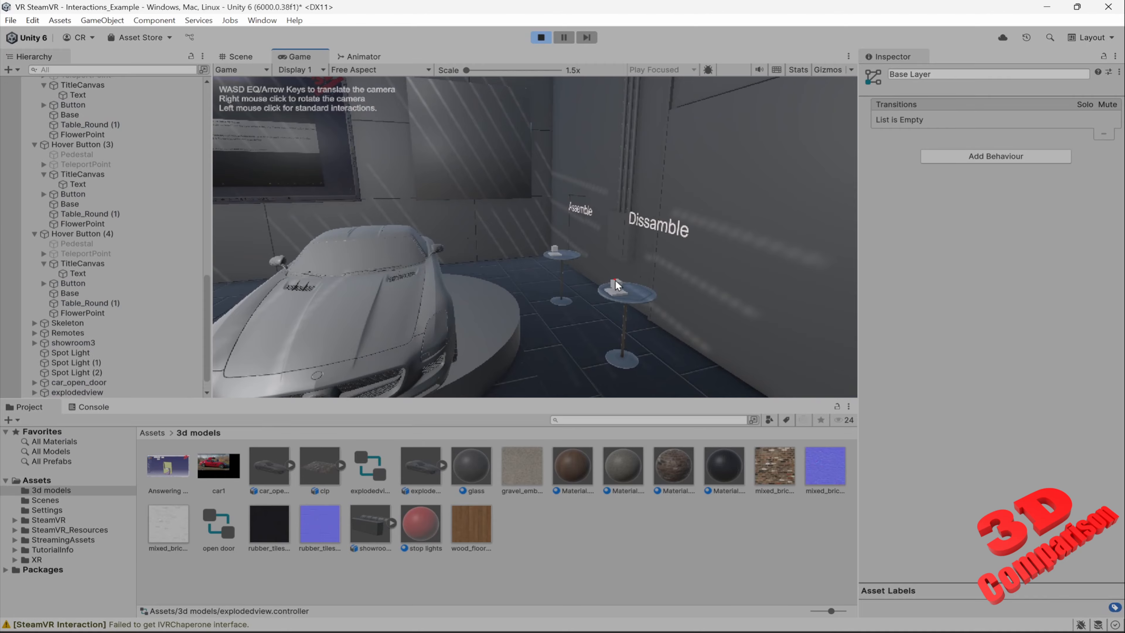
key("w")
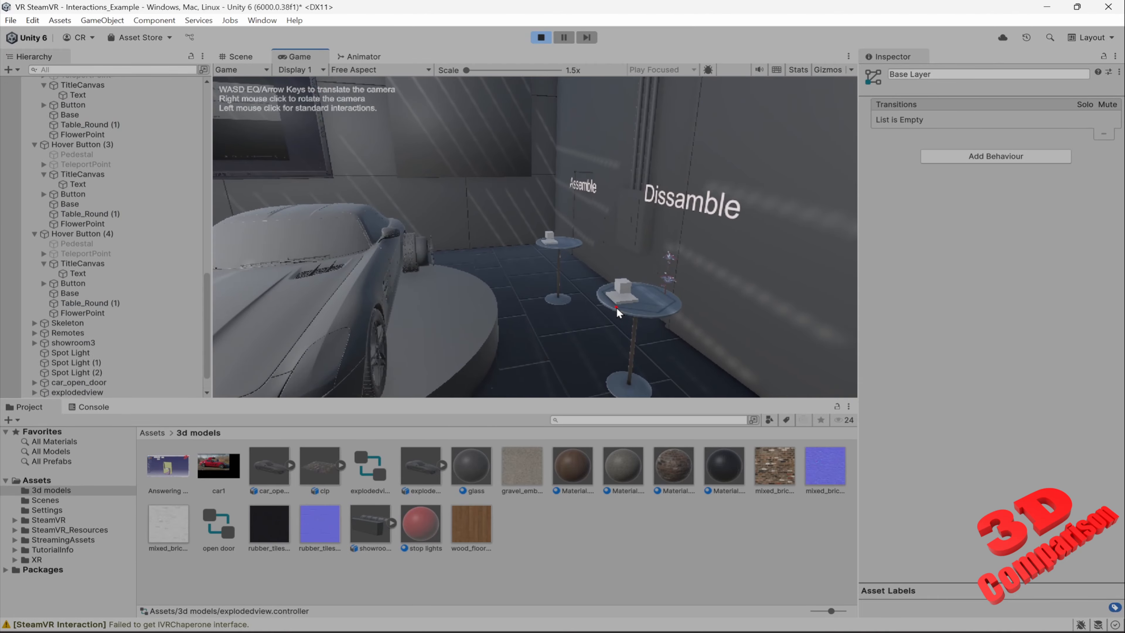
key("w")
right_click_drag(581, 290, 423, 293)
key("d")
key("a")
key("w")
key("s")
key("s")
- Move the Play mode camera into the car and examine its steering wheel, dashboard and seats
right_click_drag(475, 244, 639, 297)
key("w")
key("a")
key("w")
key("w")
key("s")
right_click_drag(646, 231, 621, 285)
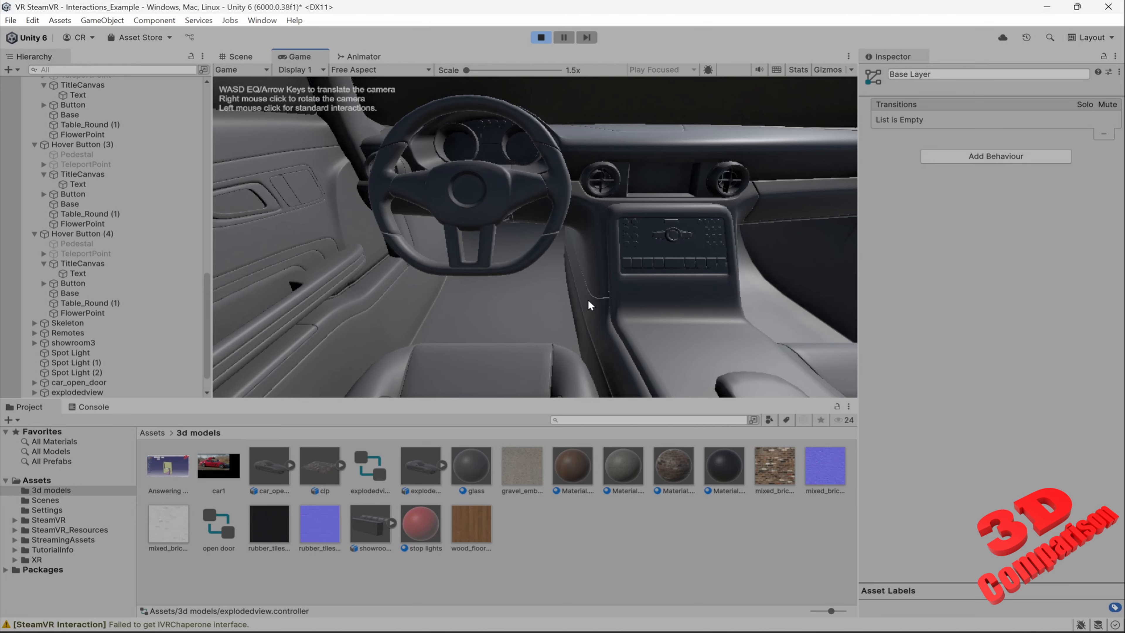
key("s")
right_click_drag(589, 299, 614, 300)
key("a")
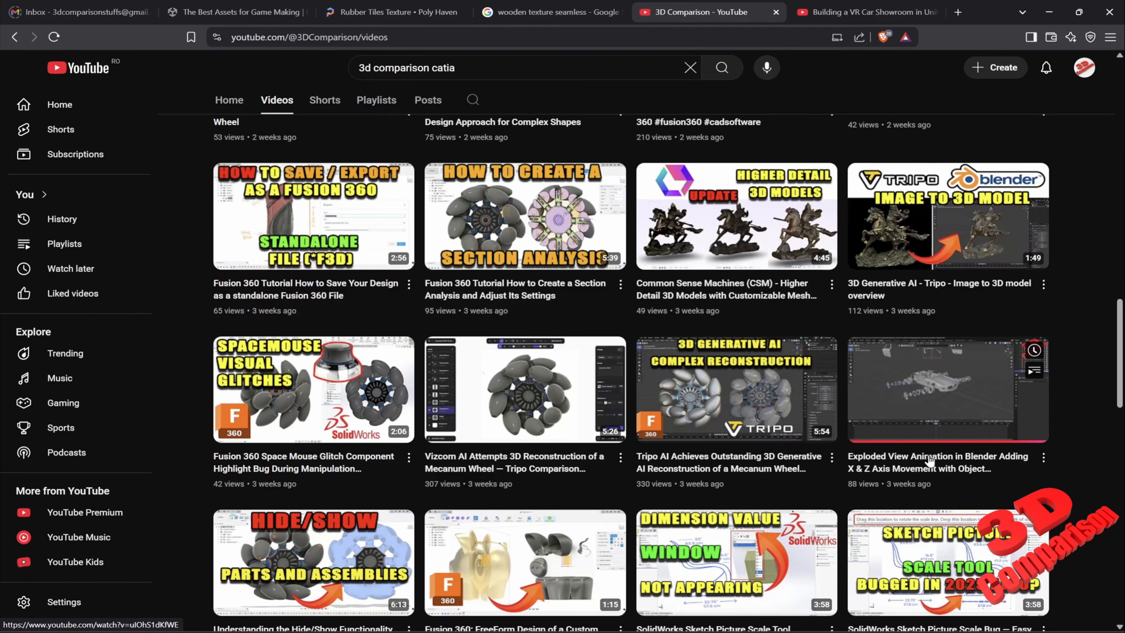
- Switch to YouTube, open the video on exploded view animation in Blender and skip ahead to about 0:12
left_click(929, 461)
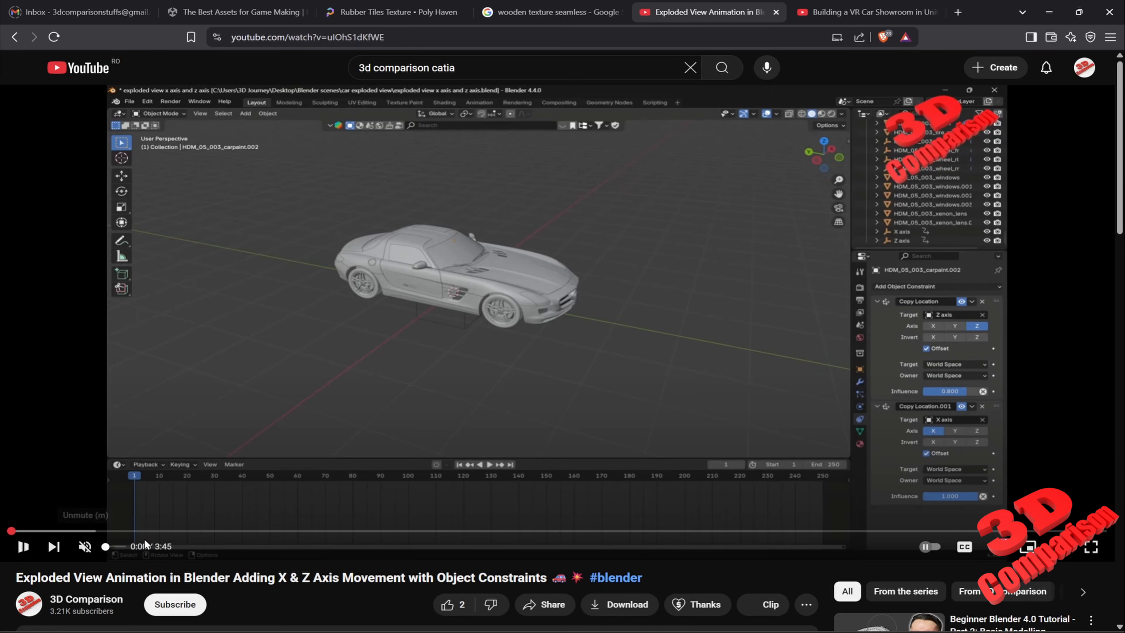
left_click(70, 531)
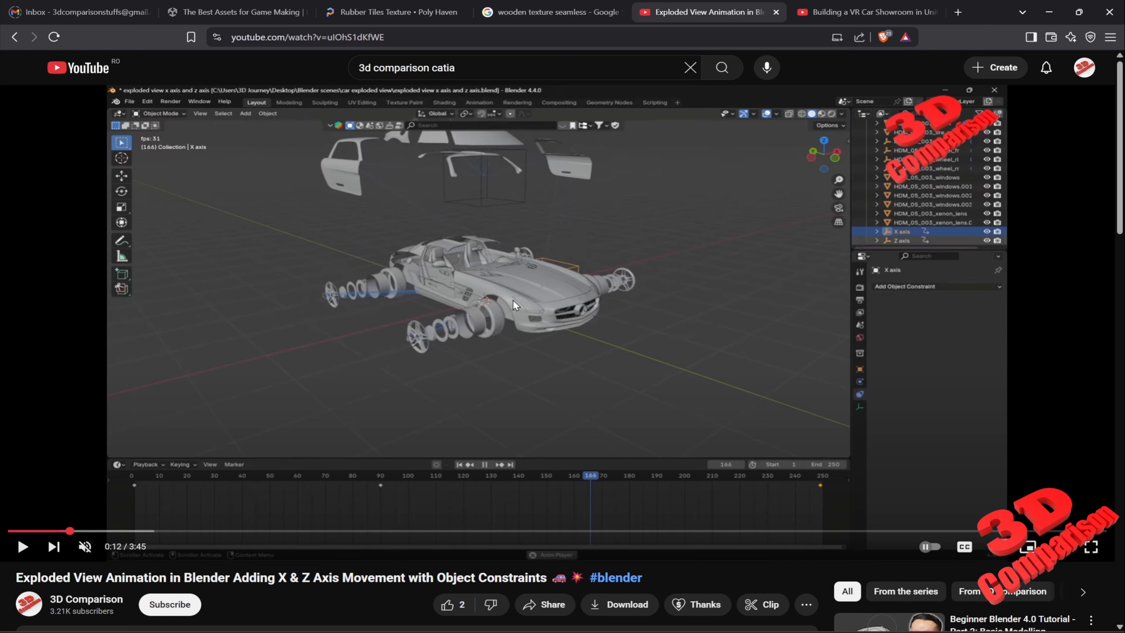
- Rewind the video to about 0:06, watch the exploded car animation until about 0:21 and skip further ahead
left_click(50, 531)
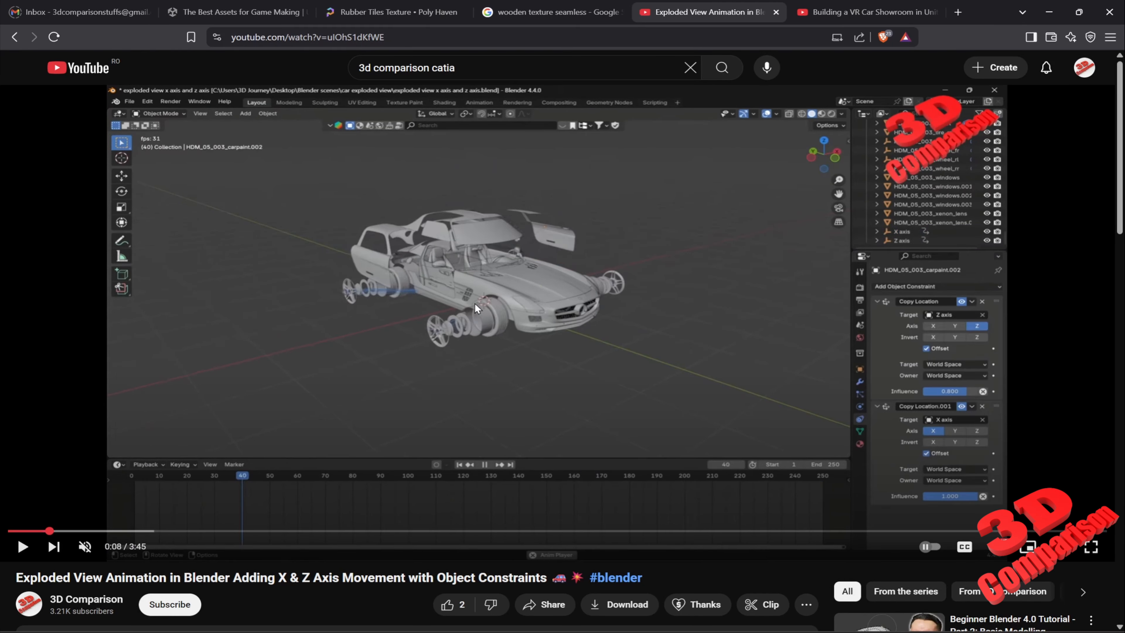
left_click(39, 530)
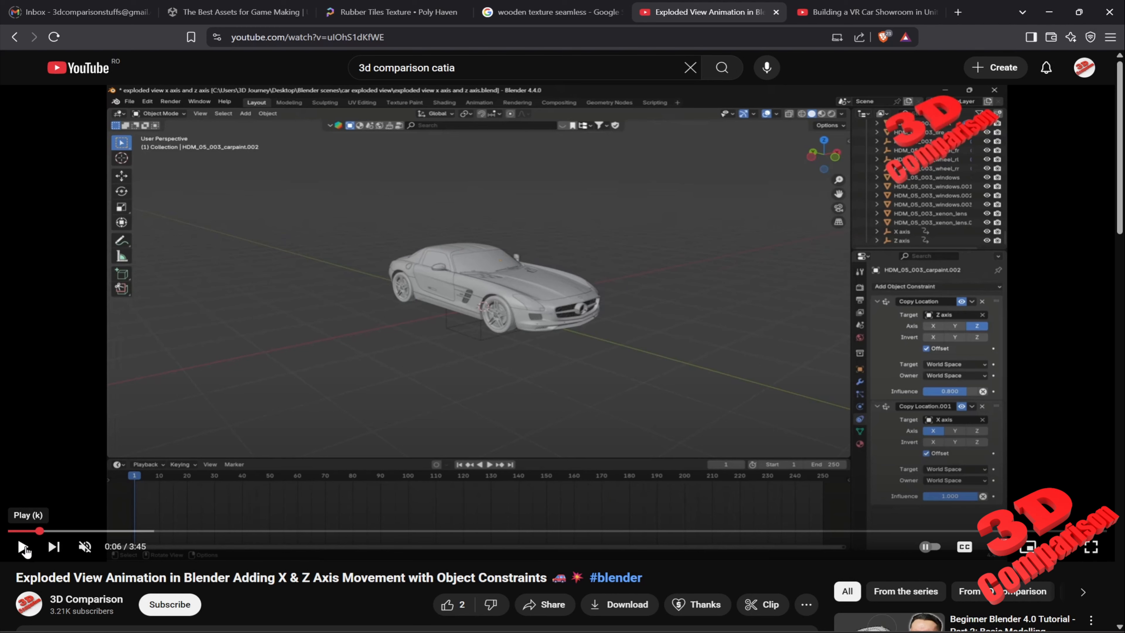
left_click(25, 547)
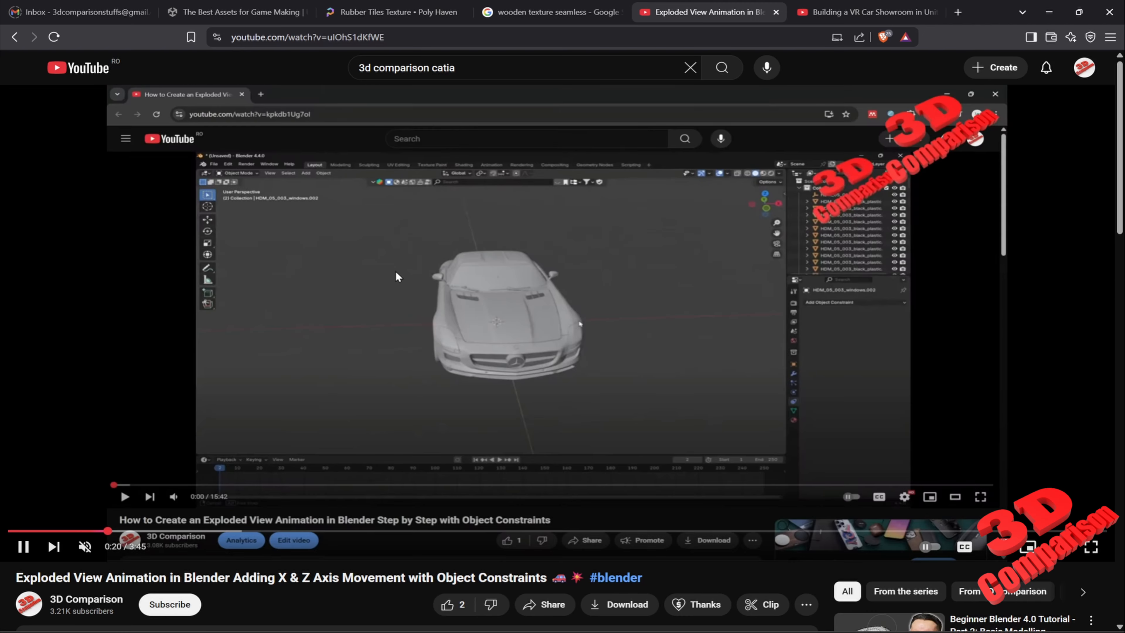
left_click(24, 547)
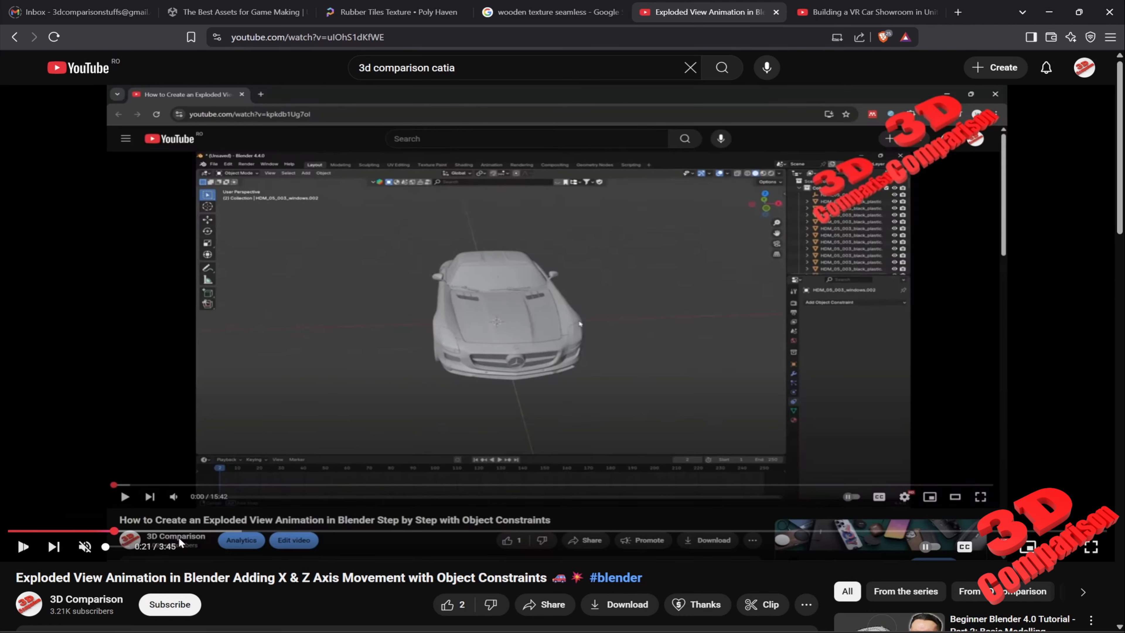
left_click_drag(178, 531, 246, 531)
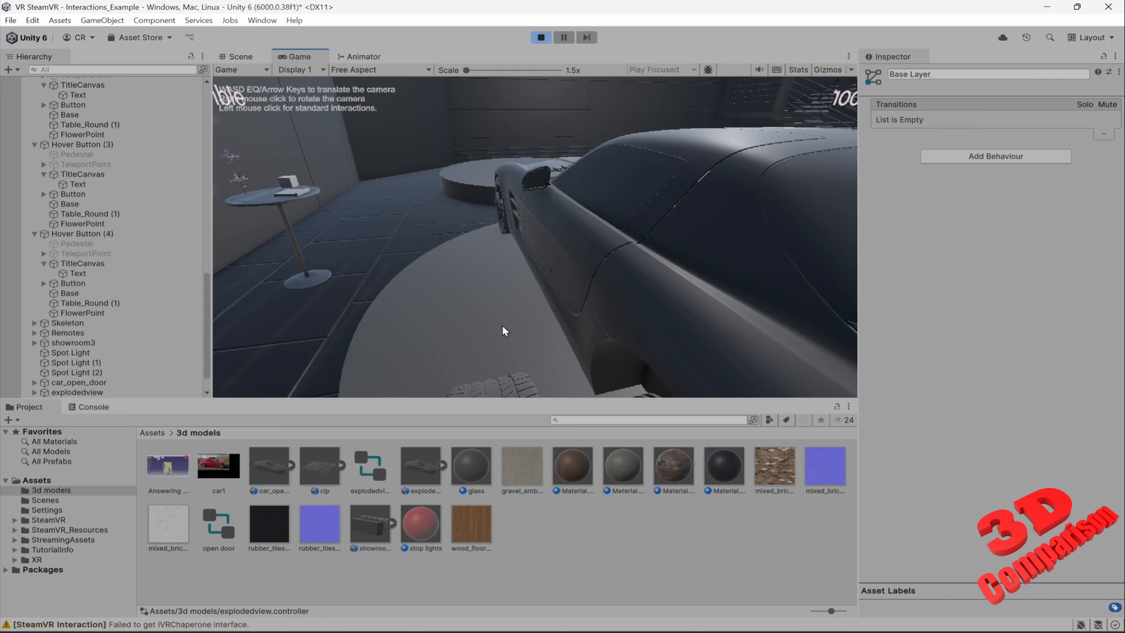
- Return to Unity and move the Play mode camera around the exploded-view car to examine its body and windows
right_click_drag(608, 278, 660, 272)
key("s")
right_click_drag(570, 268, 470, 274)
key("a")
key("d")
key("d")
key("s")
right_click_drag(708, 276, 718, 269)
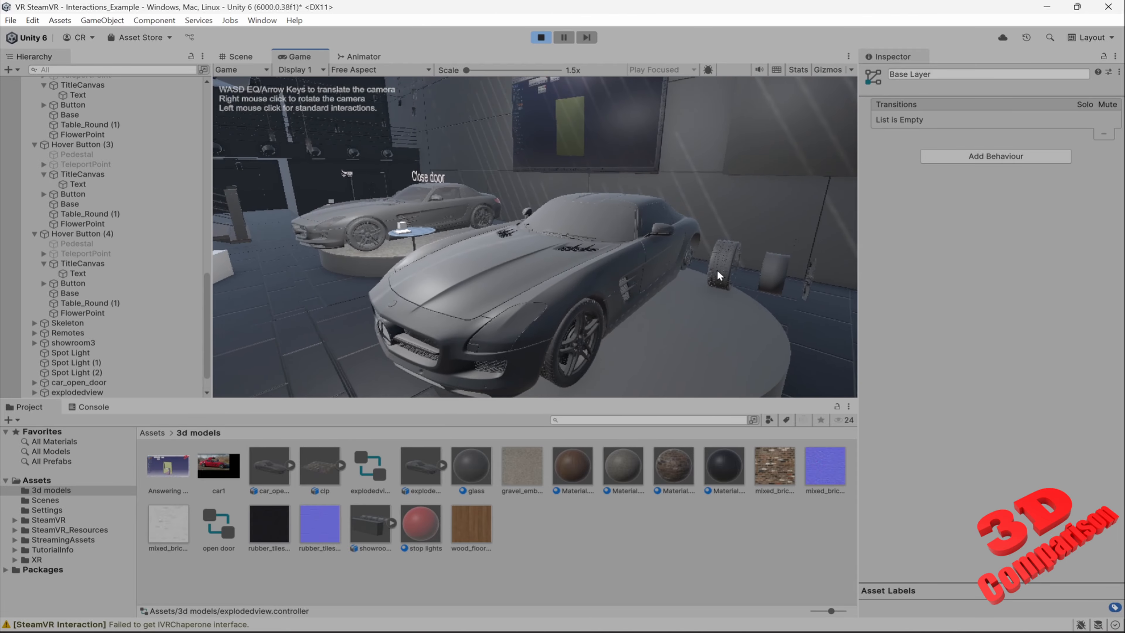
right_click_drag(602, 303, 520, 300)
key("w")
key("w")
key("s")
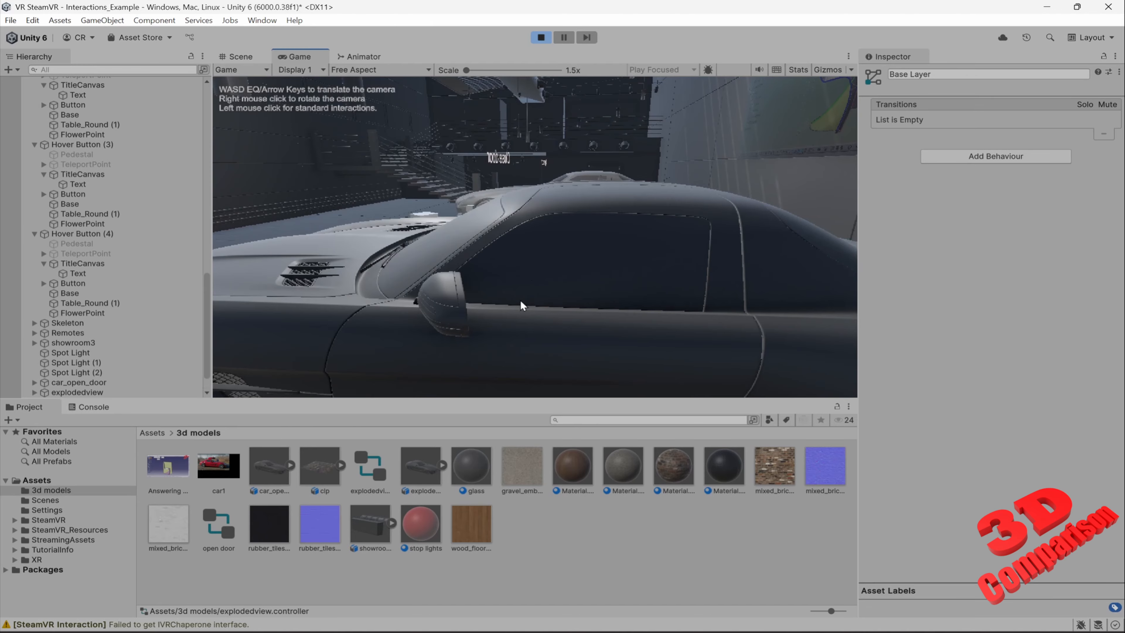
- Stop Play mode and apply the glass material to the exploded-view car's windows and windshield
left_click(545, 37)
key("w")
right_click_drag(540, 257, 568, 260)
key("s")
left_click_drag(471, 466, 572, 188)
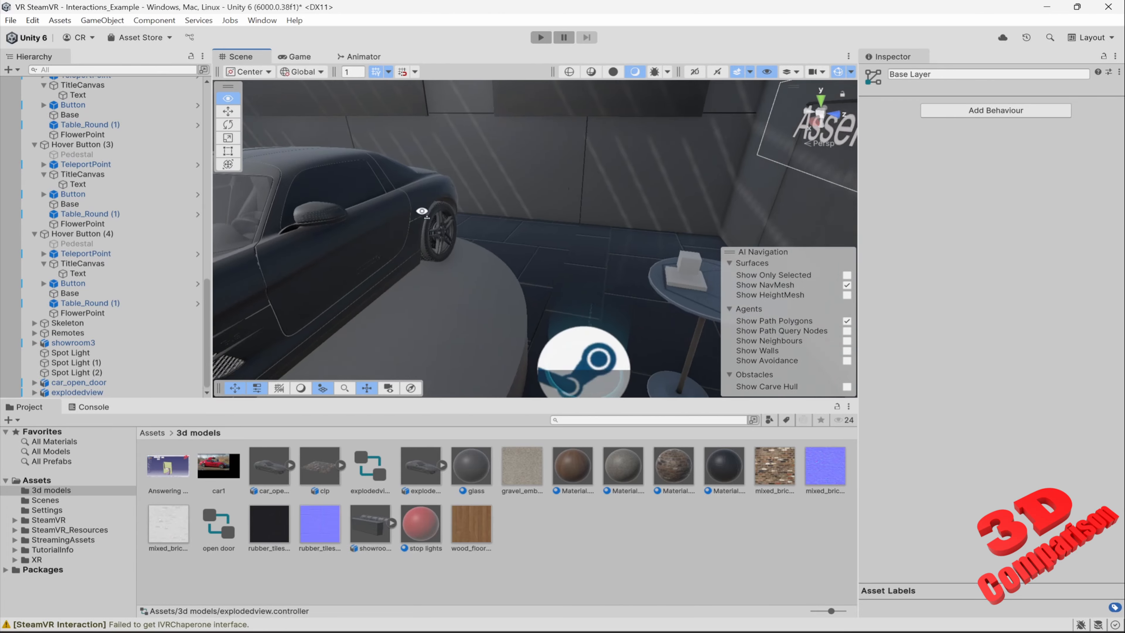
left_click_drag(481, 453, 447, 181)
key("w")
right_click_drag(583, 183, 302, 133)
left_click_drag(468, 459, 559, 241)
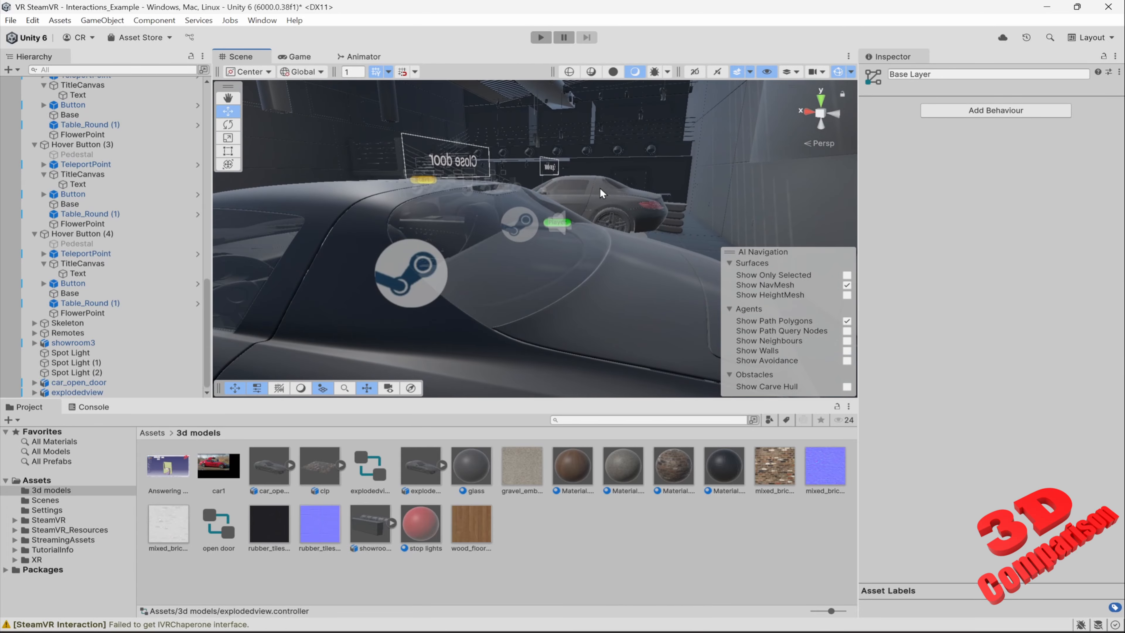
- Turn off Play On Awake in the Video Player of the large wall screen behind the cars
right_click_drag(542, 274, 665, 263)
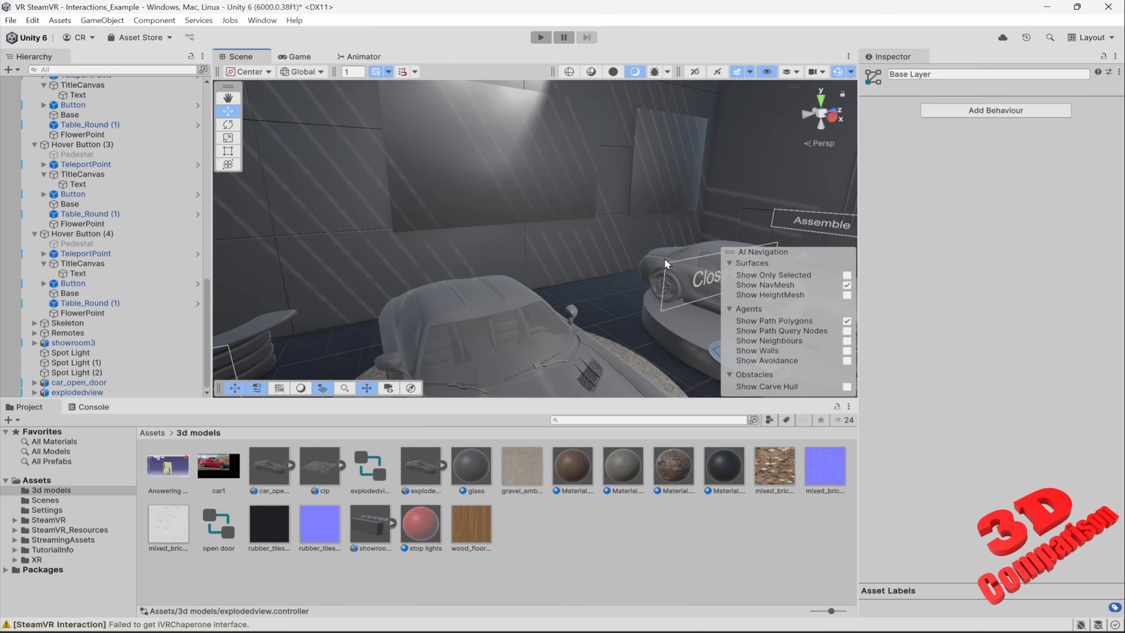
right_click_drag(610, 287, 689, 340)
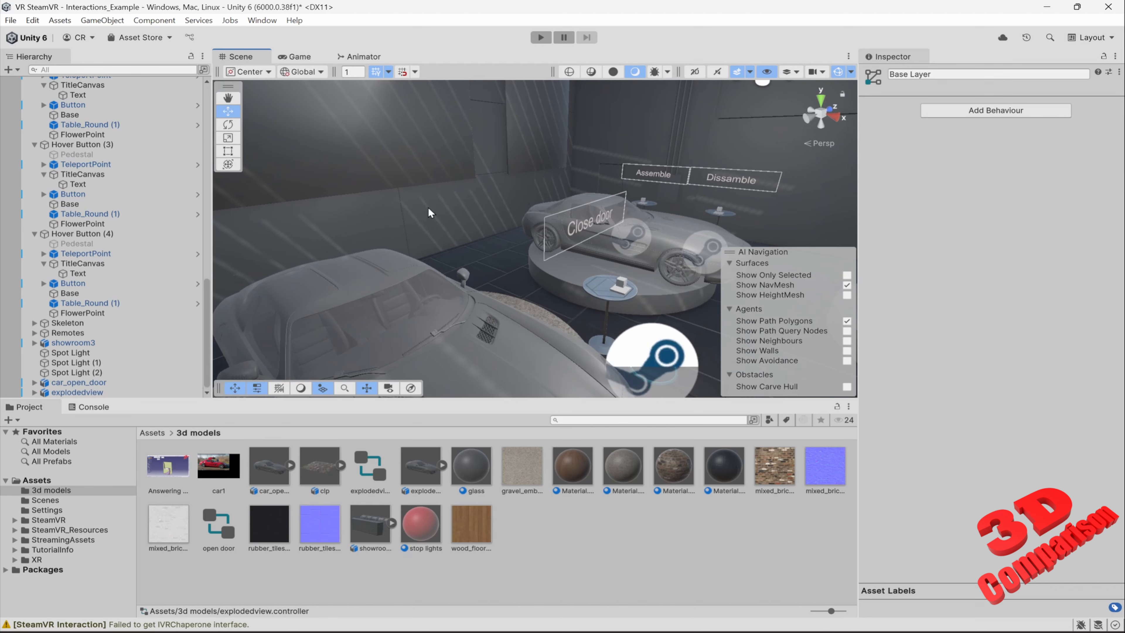
right_click_drag(526, 245, 504, 239)
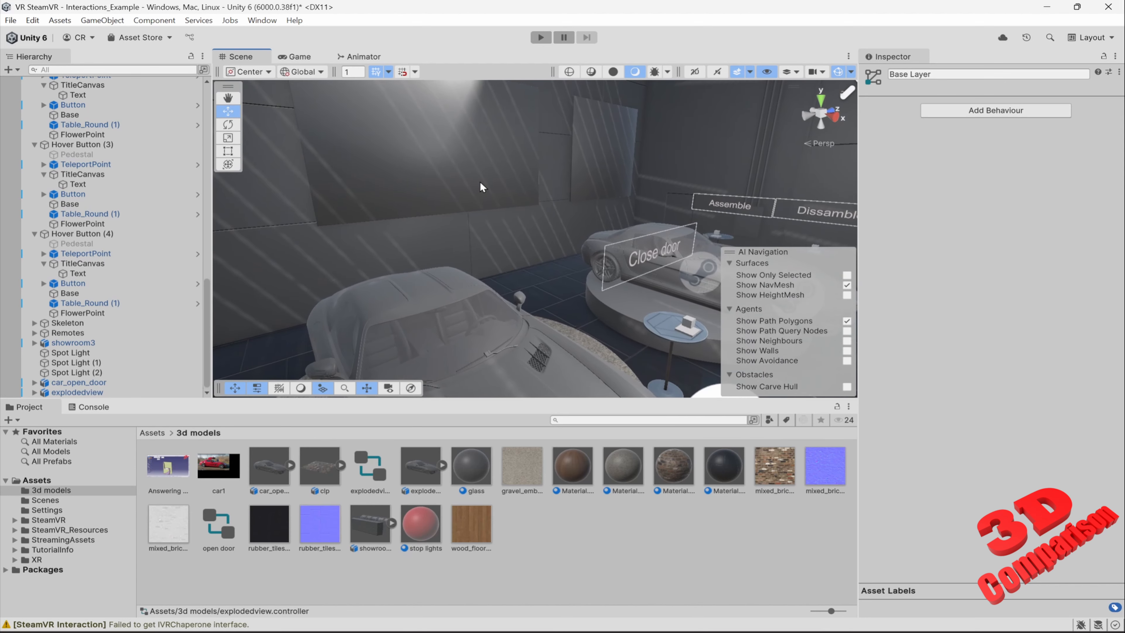
left_click(486, 156)
left_click(486, 154)
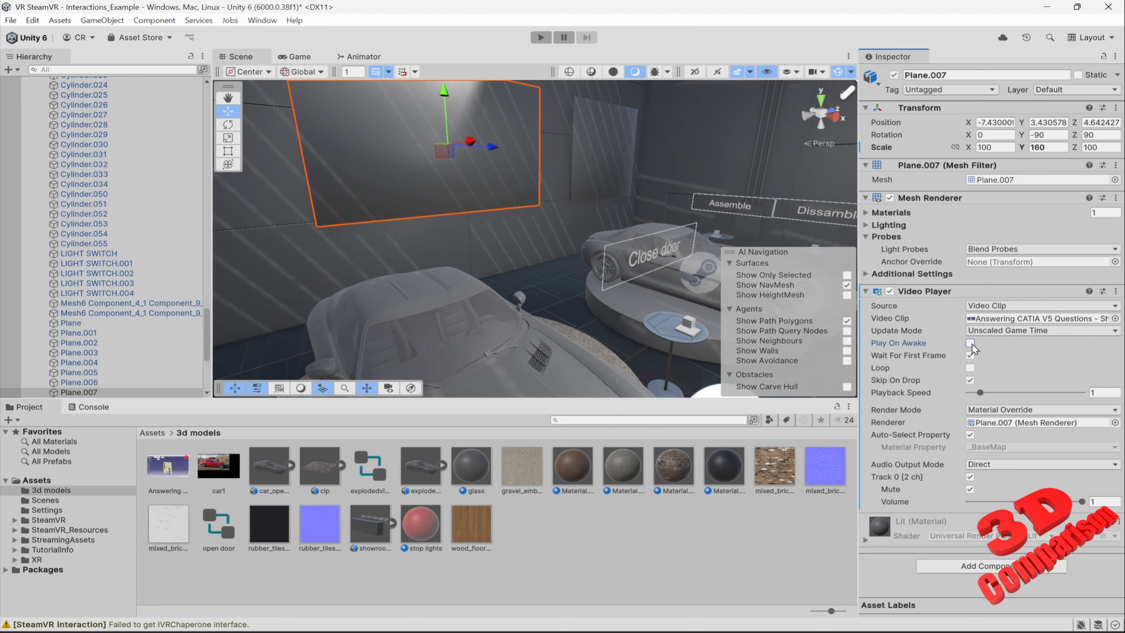
- Import the video MP4 from the VR showroom files folder and assign it as the wall screen's video clip
right_click(660, 522)
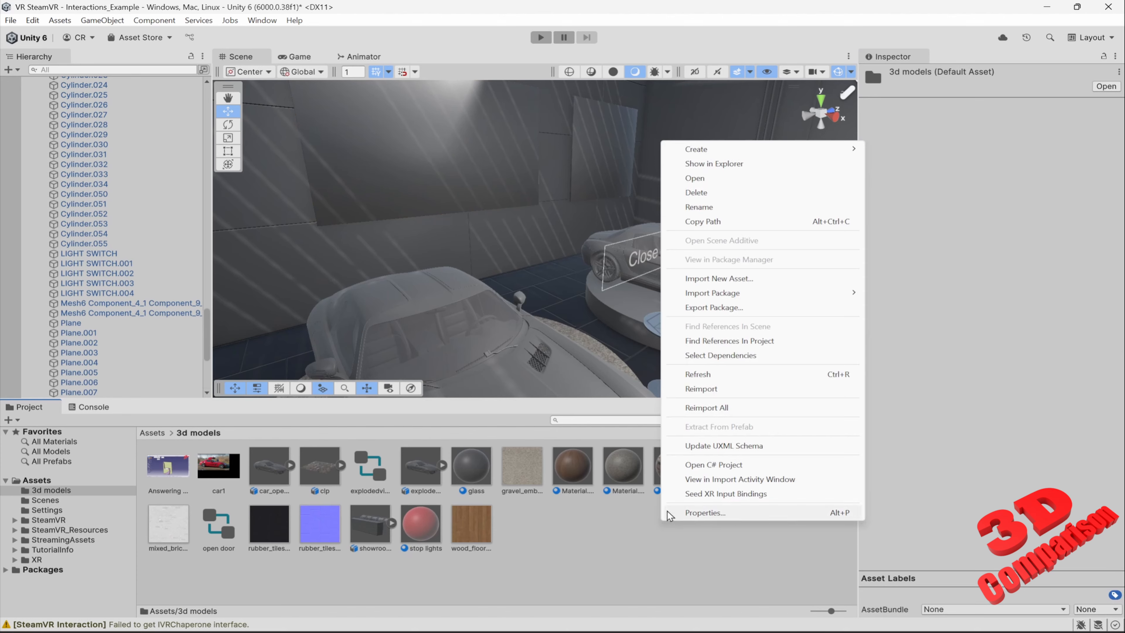
left_click(773, 282)
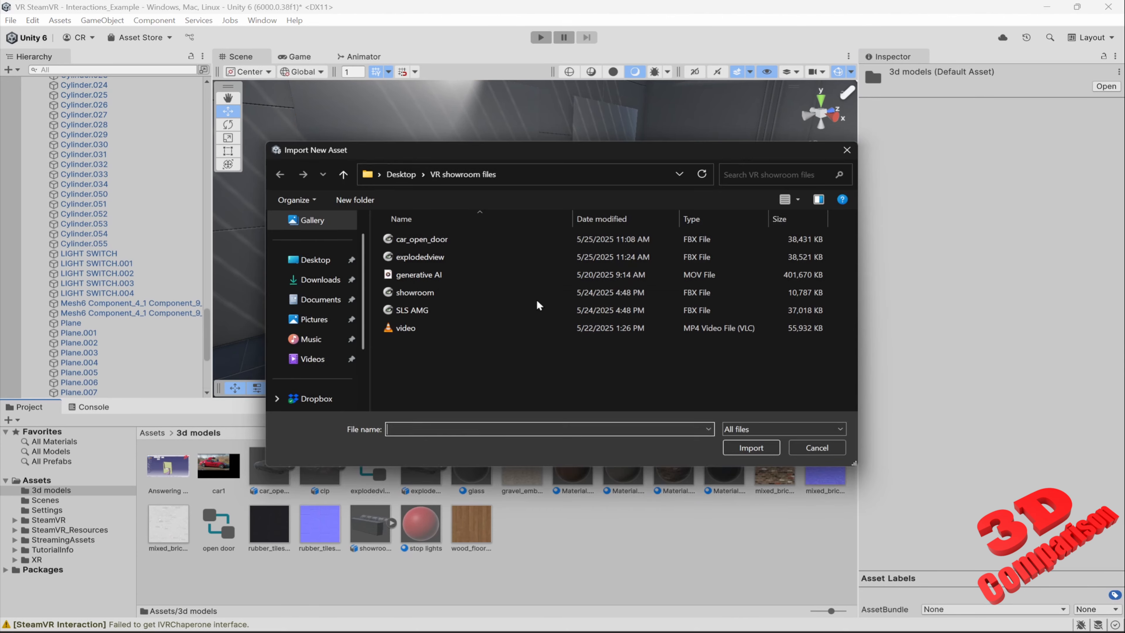
left_click(426, 327)
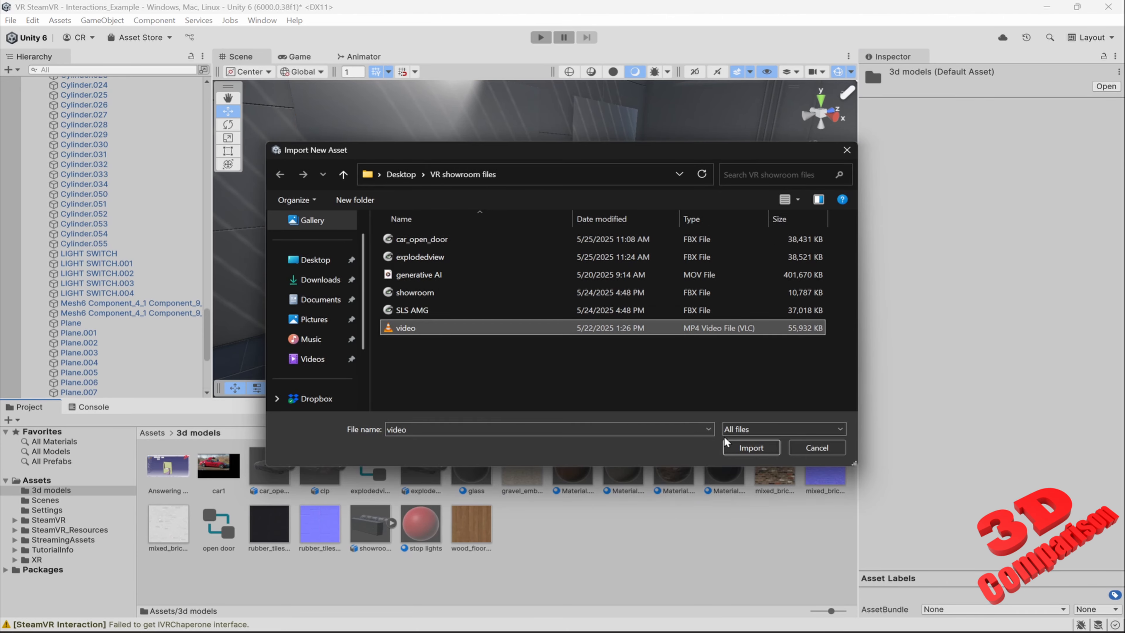
left_click(749, 448)
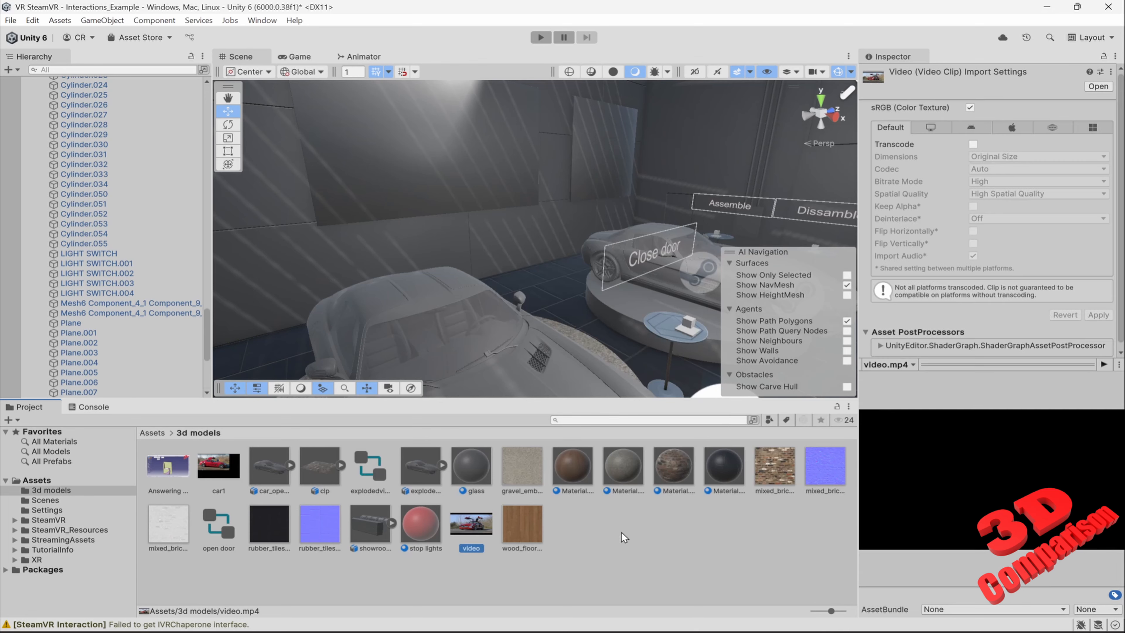
left_click(476, 169)
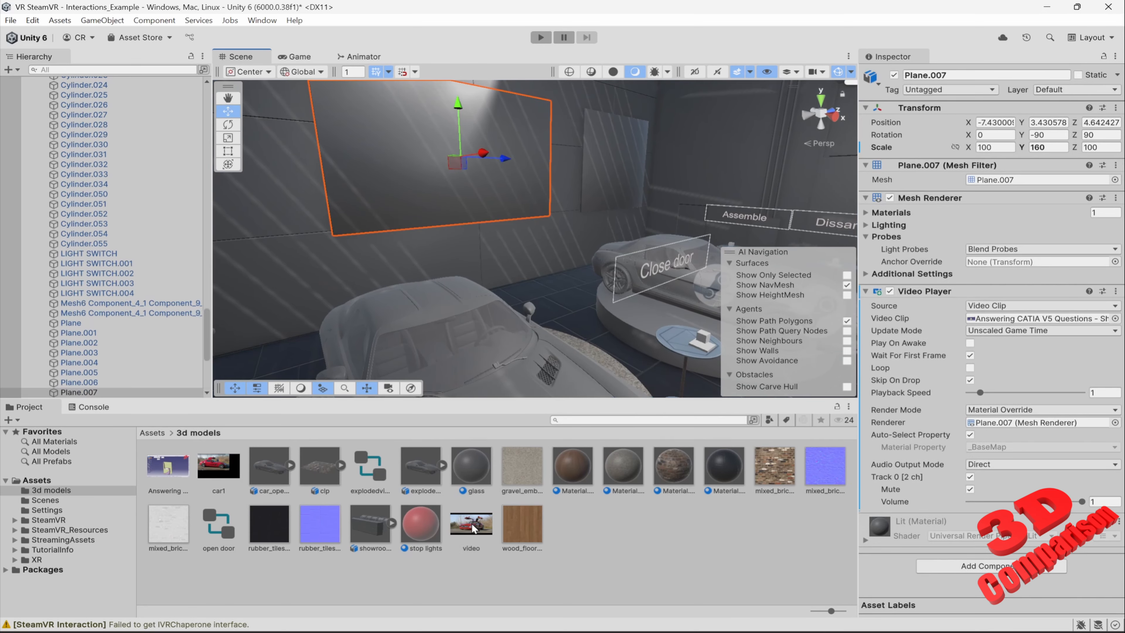
left_click_drag(471, 525, 1037, 318)
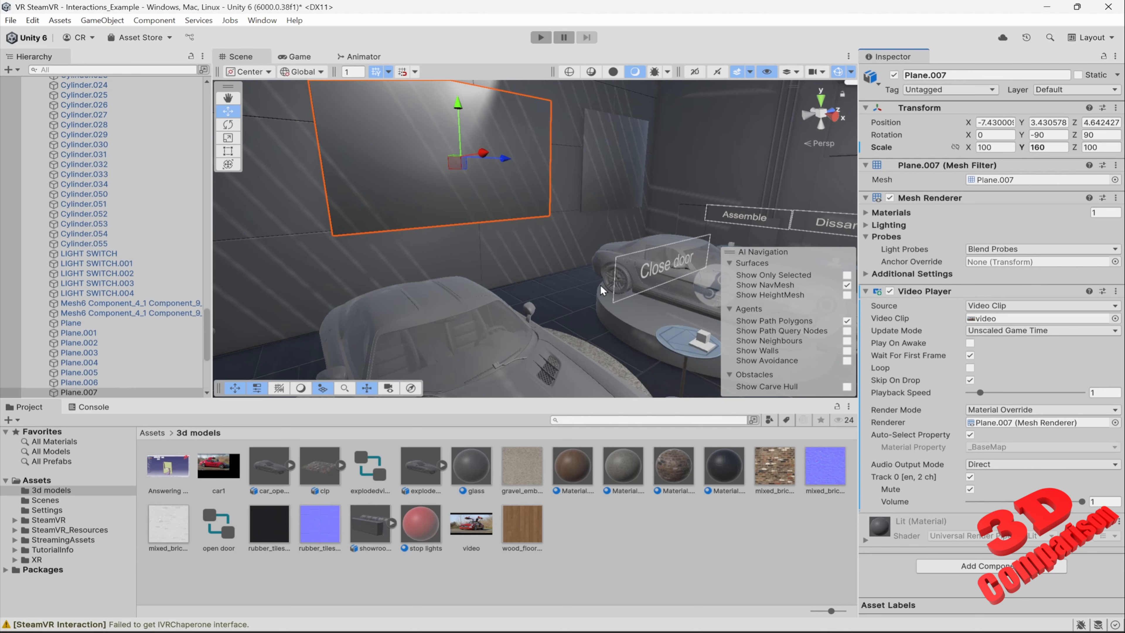
- Duplicate the Assemble hover button, Hover Button (4), and rotate the copy to -88.626 about Y
left_click_drag(608, 276, 686, 271, "alt")
left_click_drag(584, 272, 557, 275, "alt")
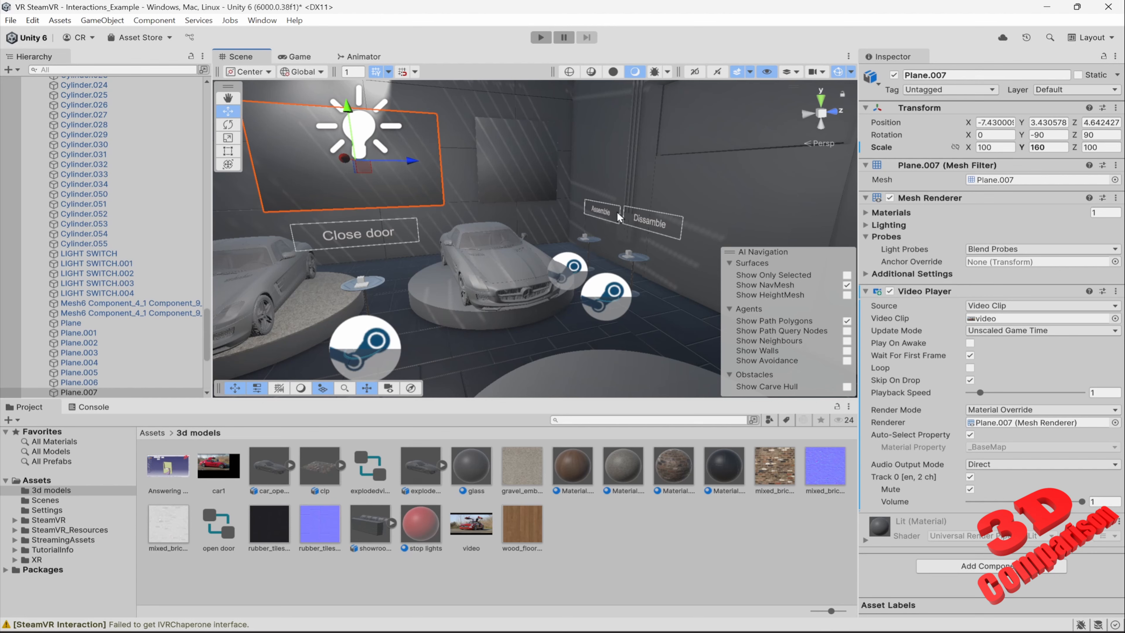
left_click(599, 211)
scroll(87, 121, "up", 3)
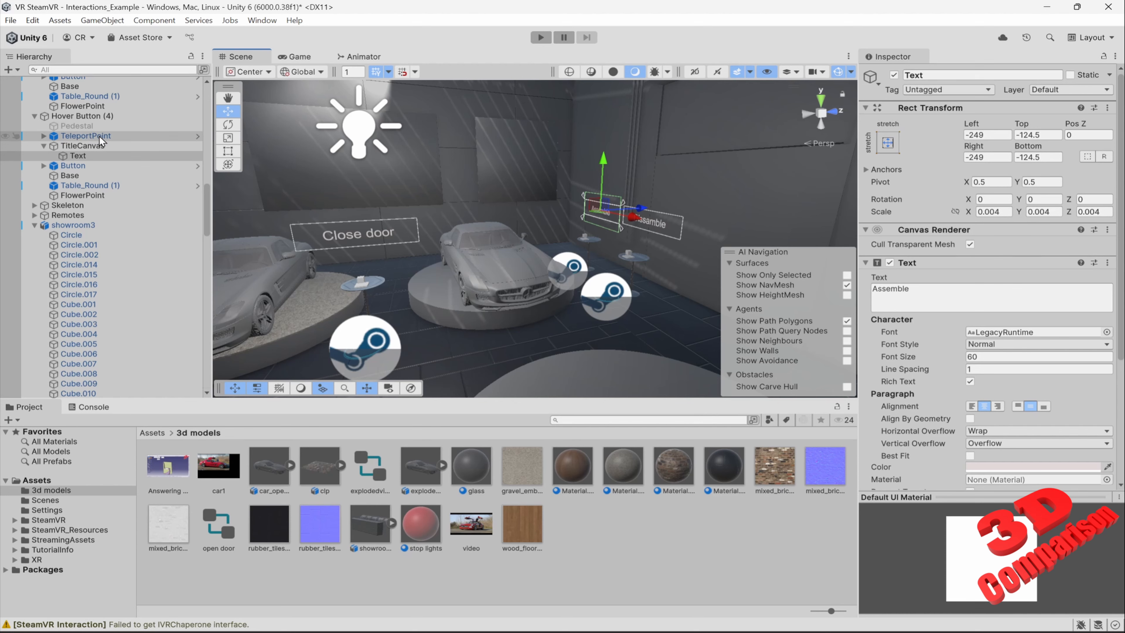
left_click(83, 116)
key("f")
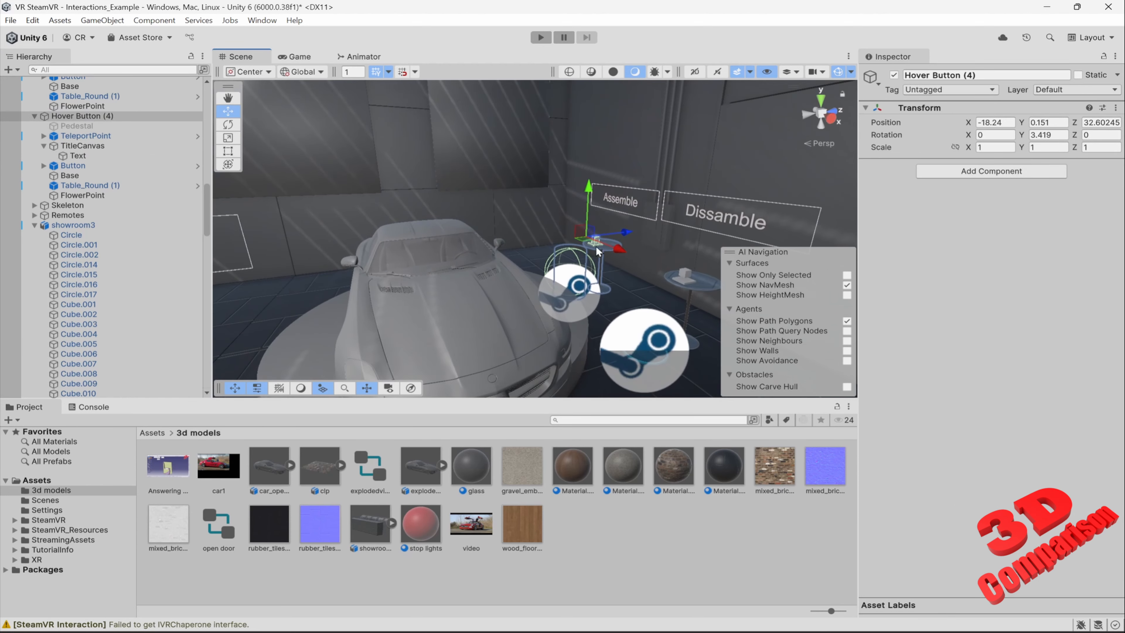
key("ctrl+d")
left_click_drag(622, 249, 746, 217)
key("e")
right_click_drag(615, 217, 608, 319)
- Move the copied hover button between the two cars near the wall at about X -21.29, Z 26.16, and place a duplicate beside it
key("w")
key("s")
key("w")
scroll(629, 210, "up", 5)
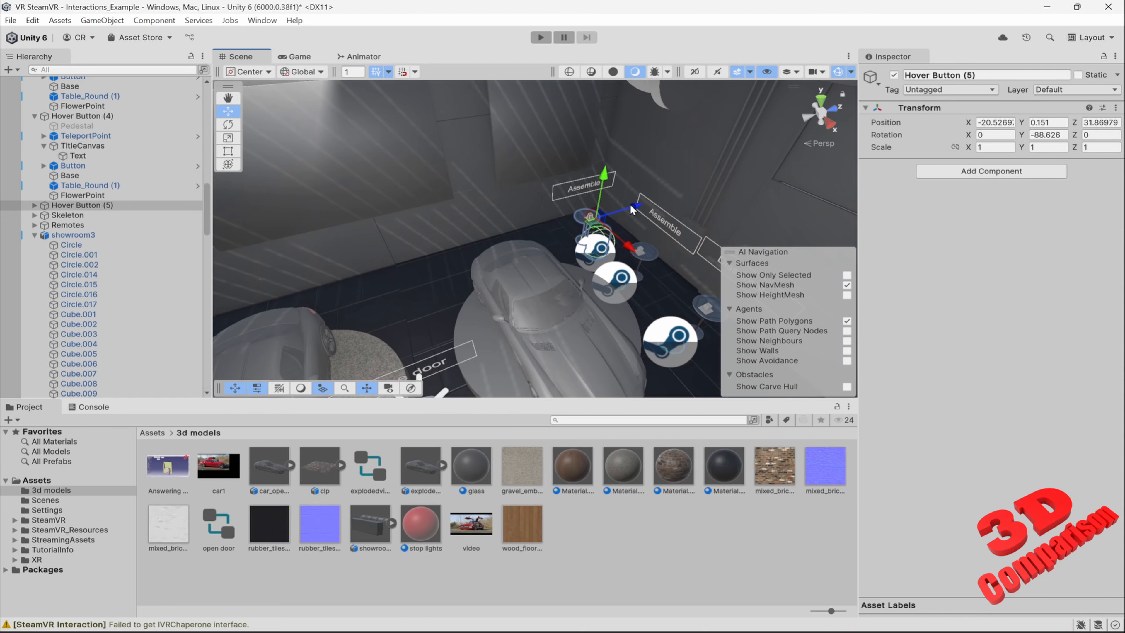
left_click_drag(632, 209, 381, 301)
right_click_drag(481, 280, 376, 279)
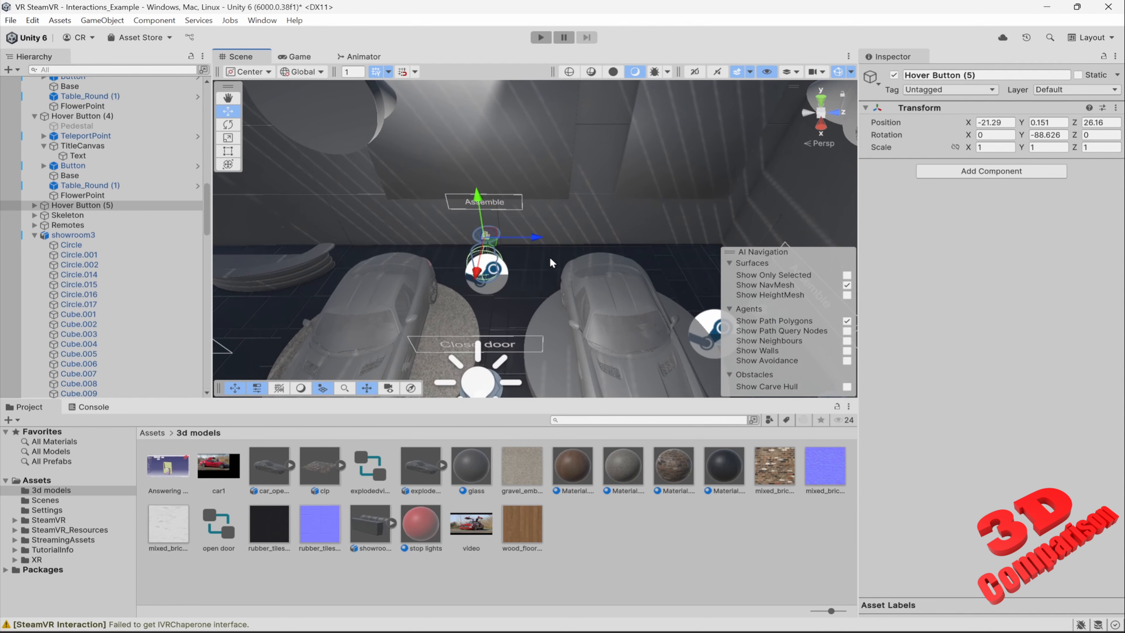
left_click_drag(530, 234, 563, 246)
key("ctrl+d")
- Change the title text of Hover Button (5) to "Play video"
left_click(425, 203)
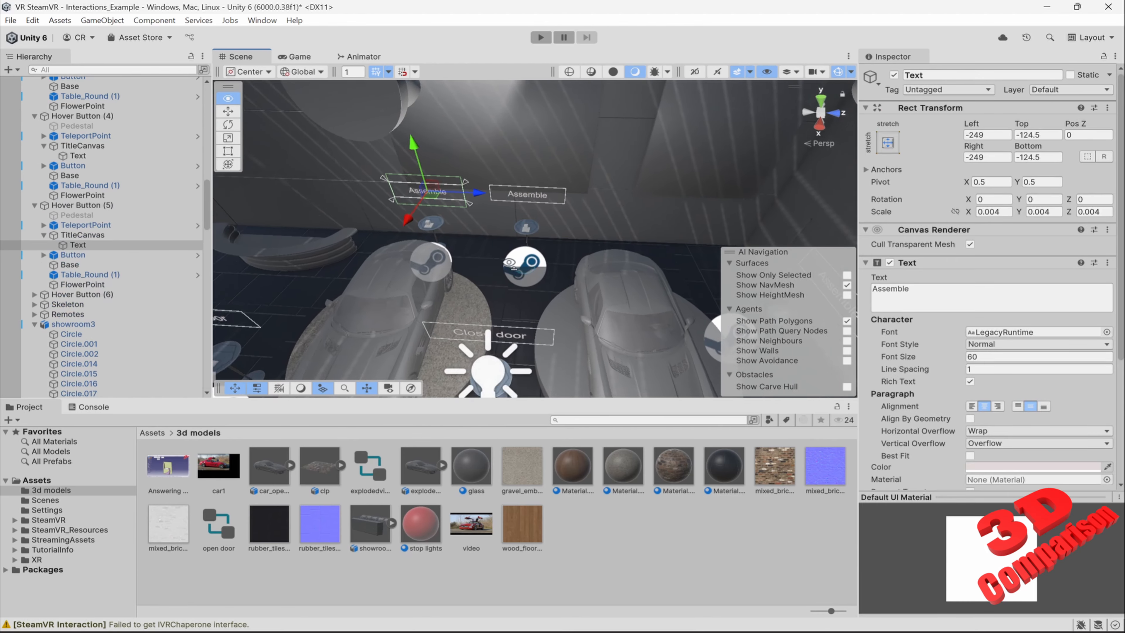
left_click(988, 292)
type("P")
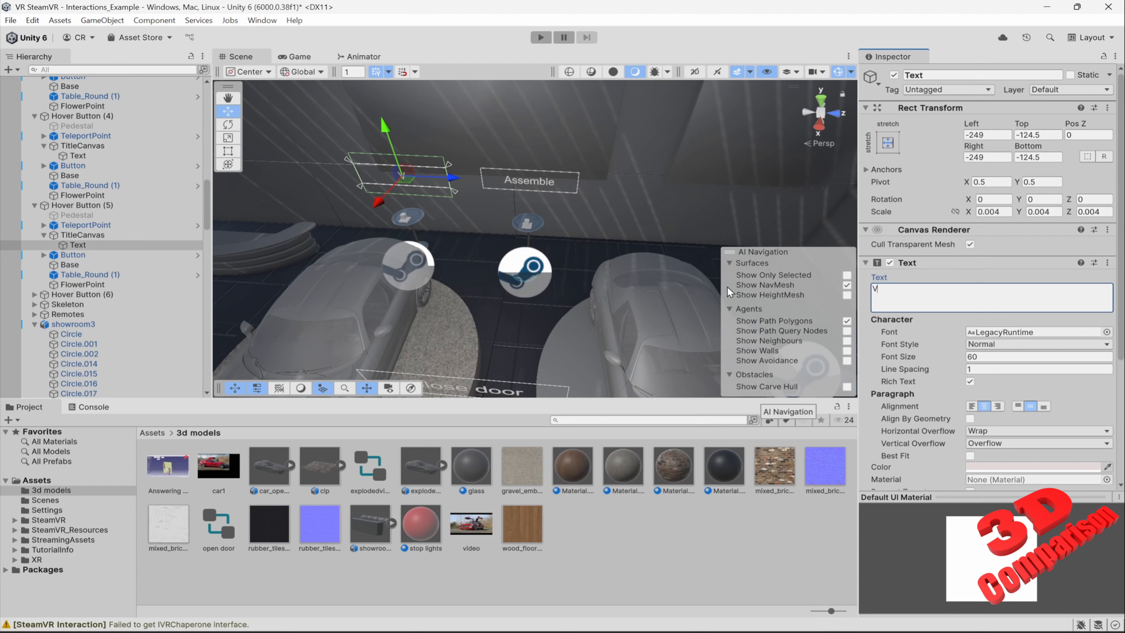
type("lay video")
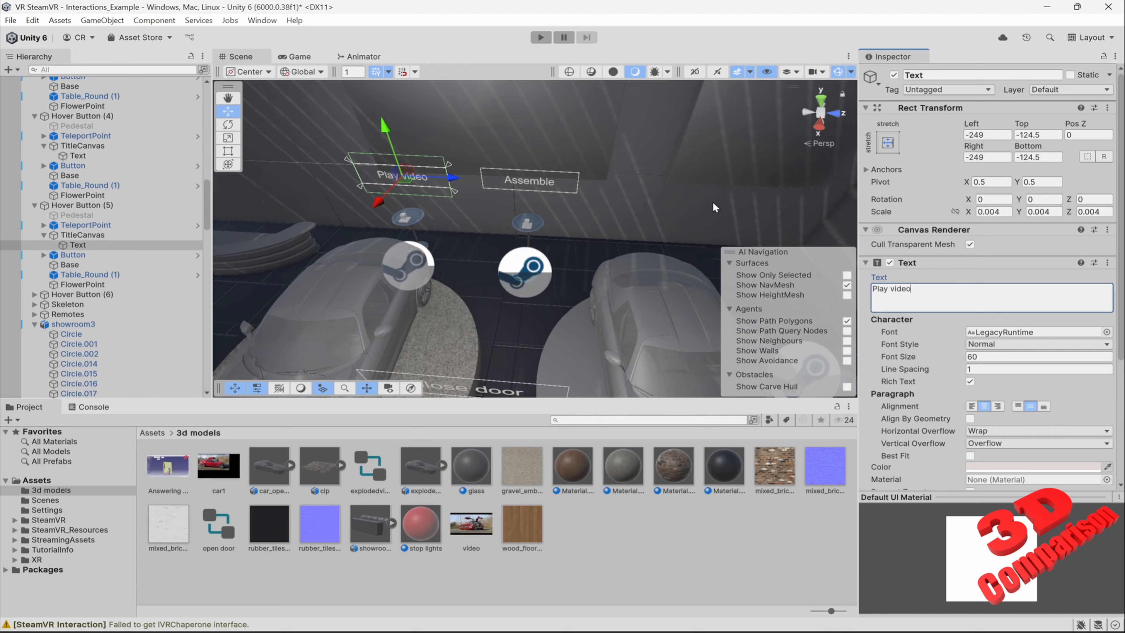
- Change the title text of Hover Button (6) to "Pause video"
left_click(549, 178)
left_click(951, 296)
type("P")
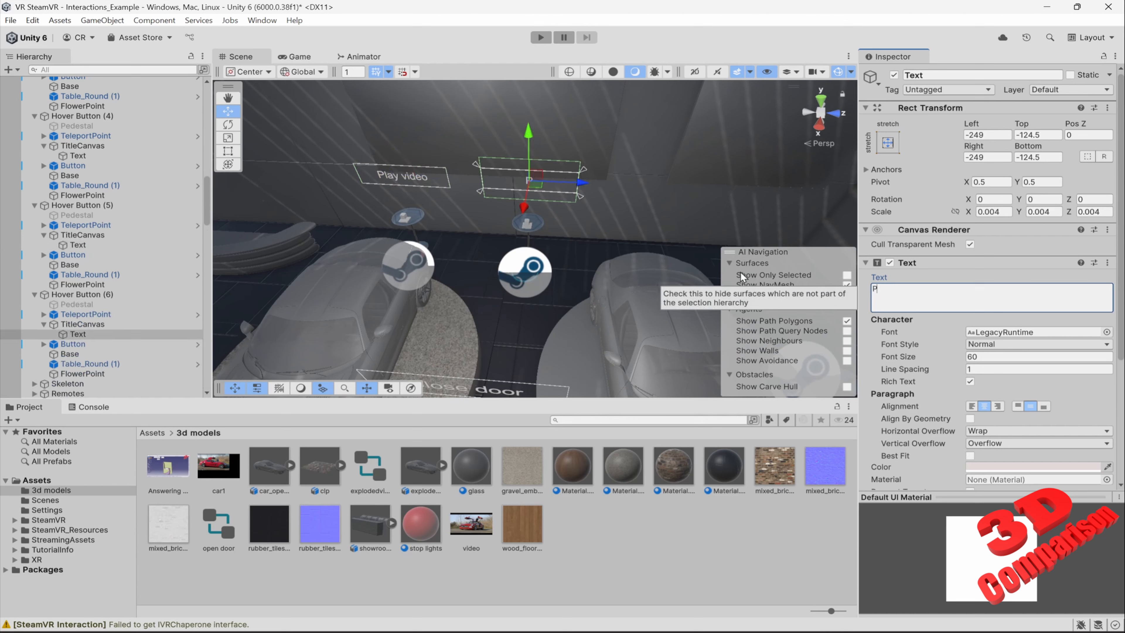
type("ause video")
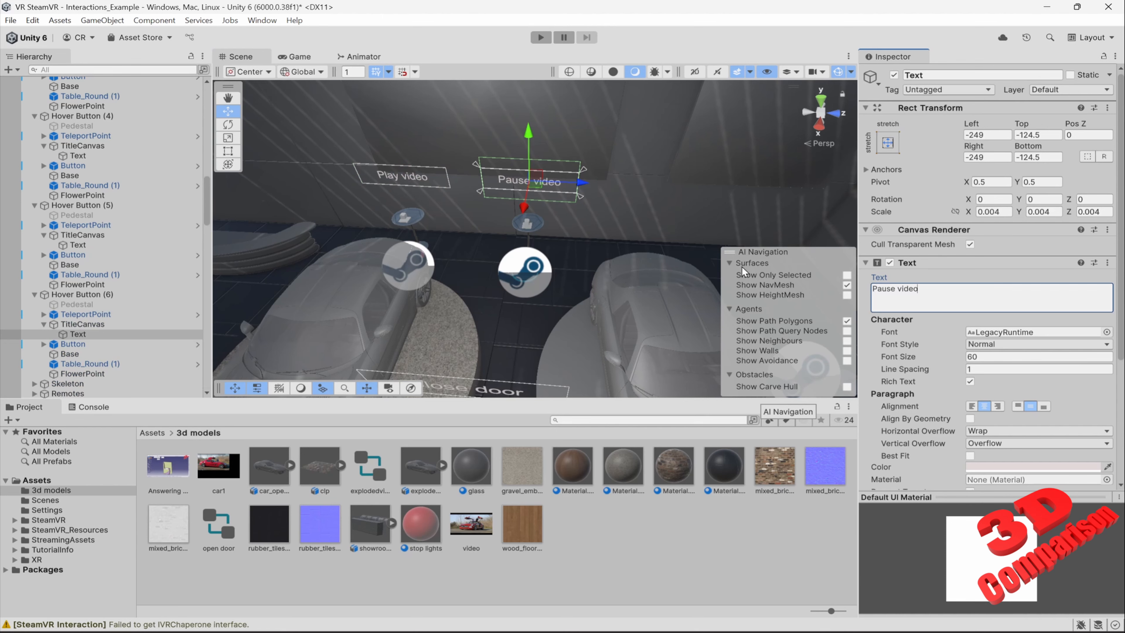
- Inspect the Play video button's On Button Down event and the wall screen plane that carries the Video Player component
right_click_drag(648, 319, 682, 268)
key("w")
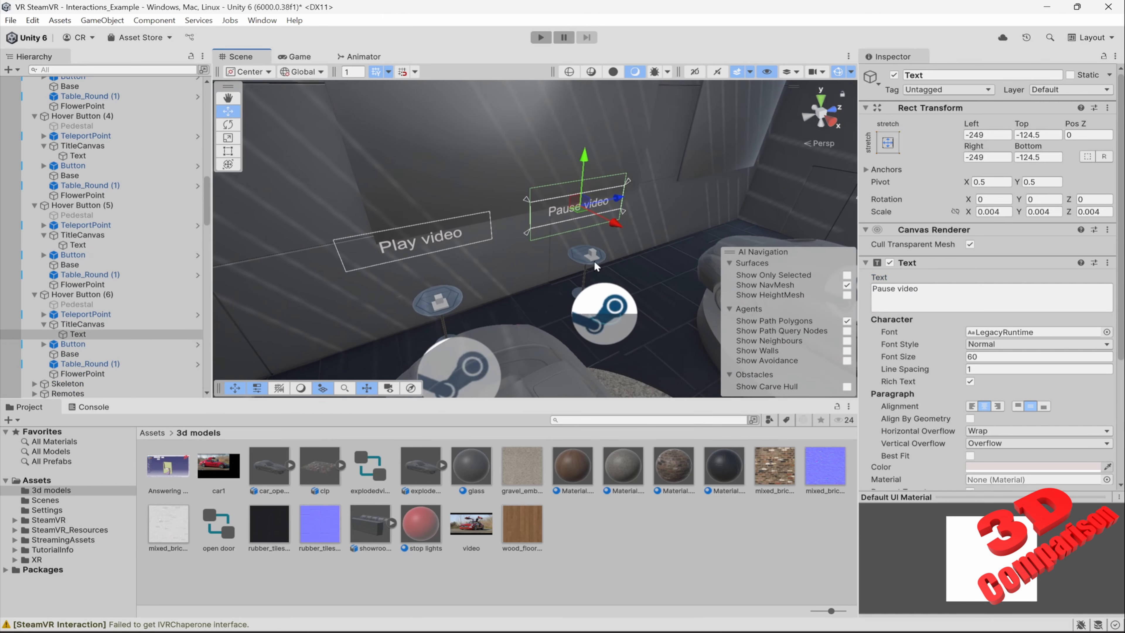
left_click(436, 298)
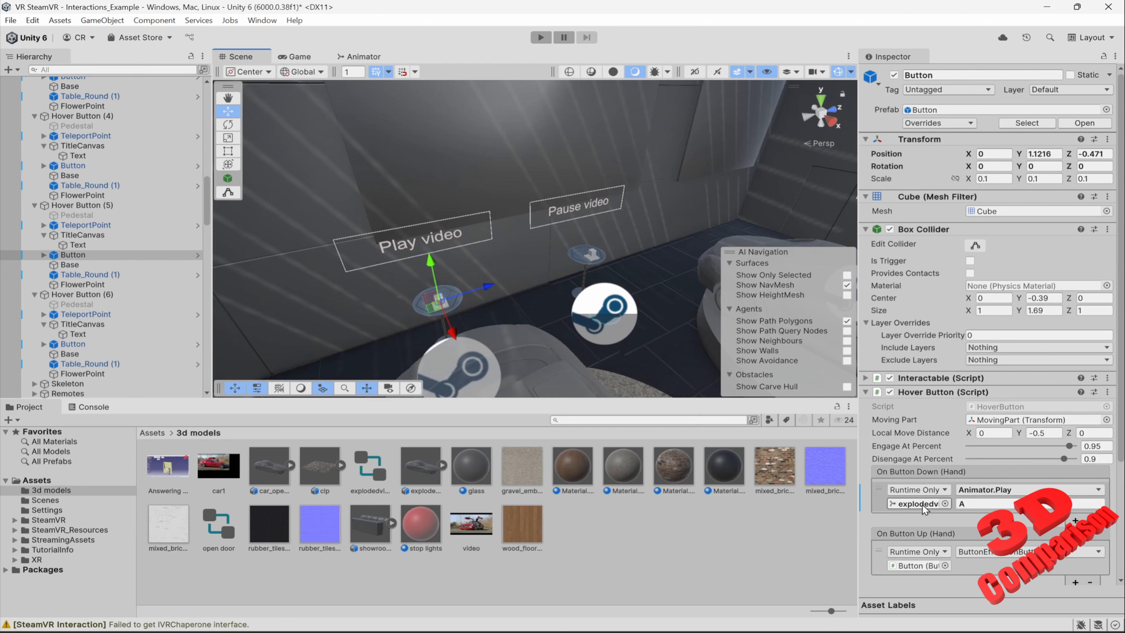
right_click_drag(572, 242, 401, 131)
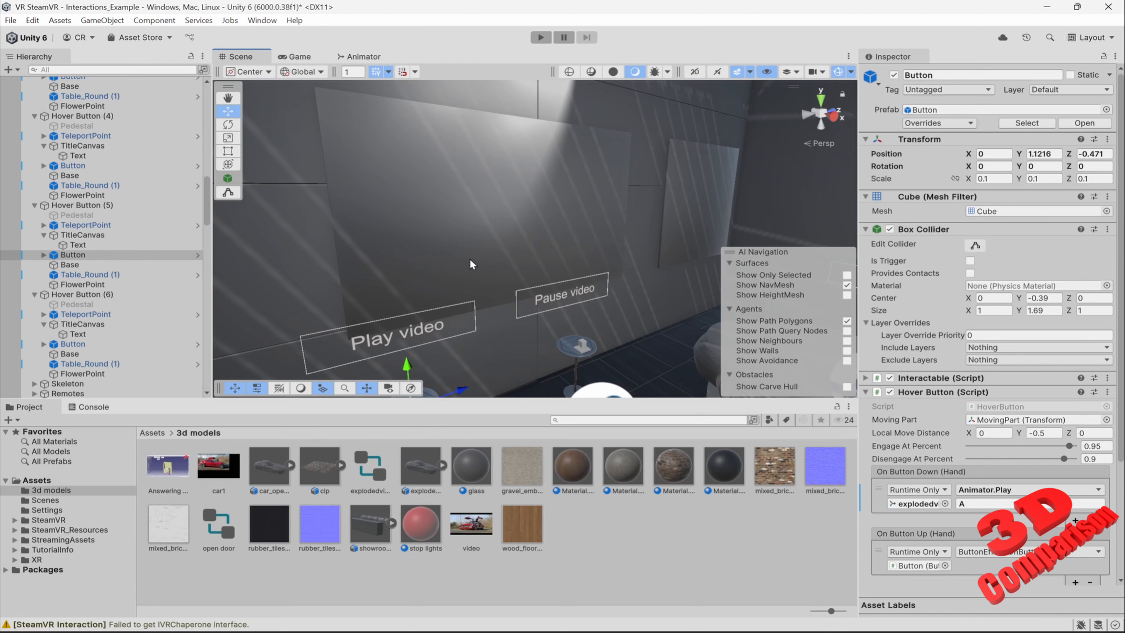
right_click_drag(571, 162, 587, 215)
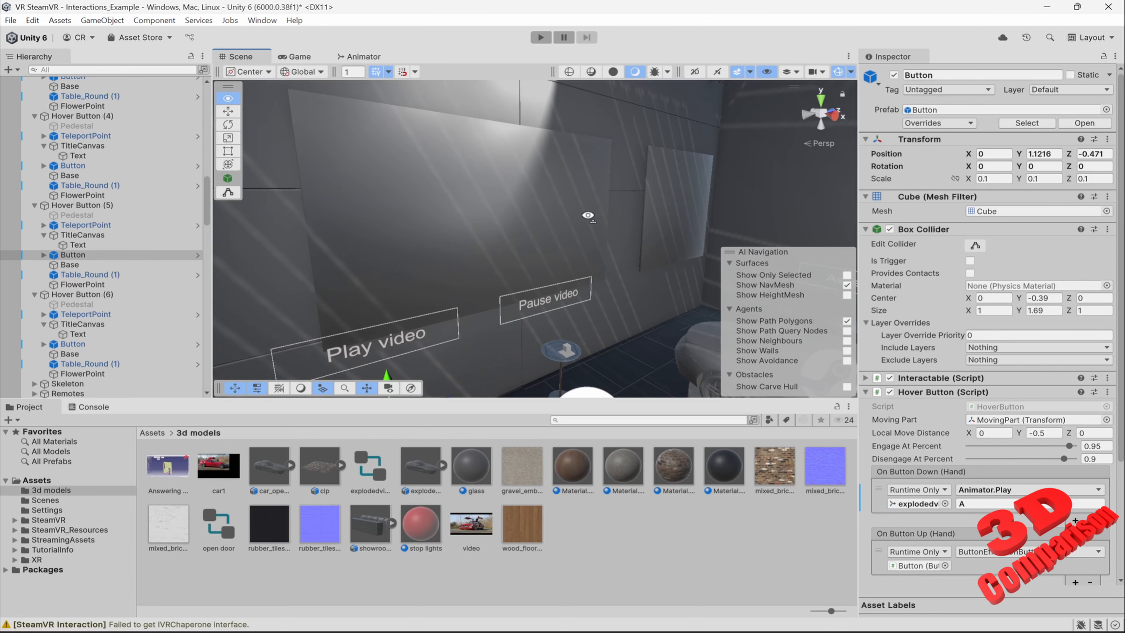
left_click(525, 174)
left_click(547, 175)
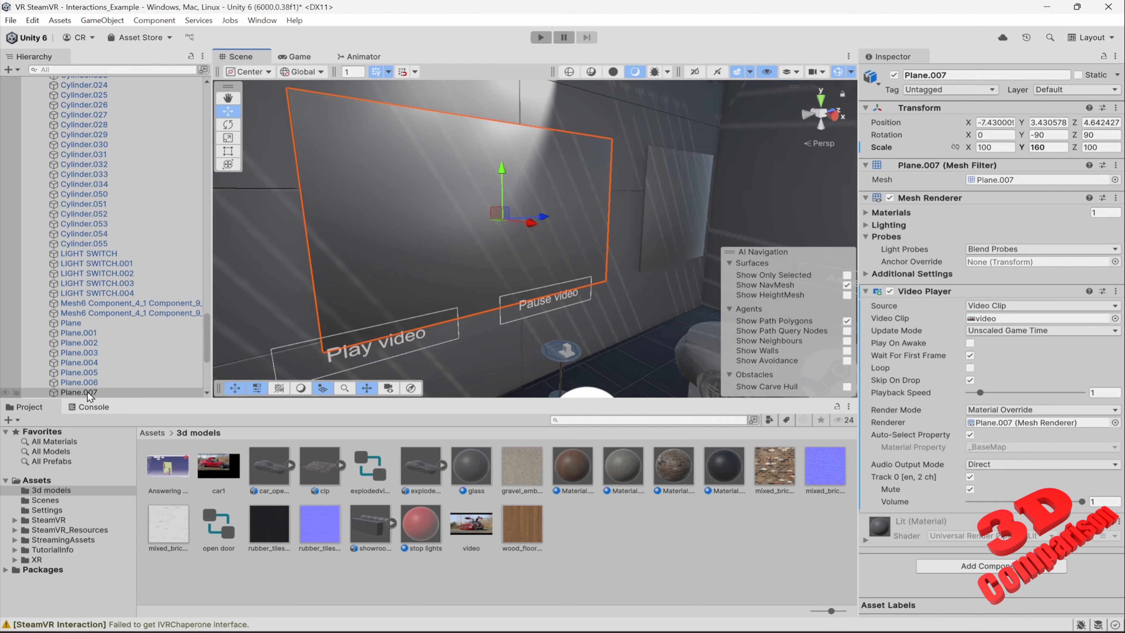
right_click_drag(597, 266, 586, 274)
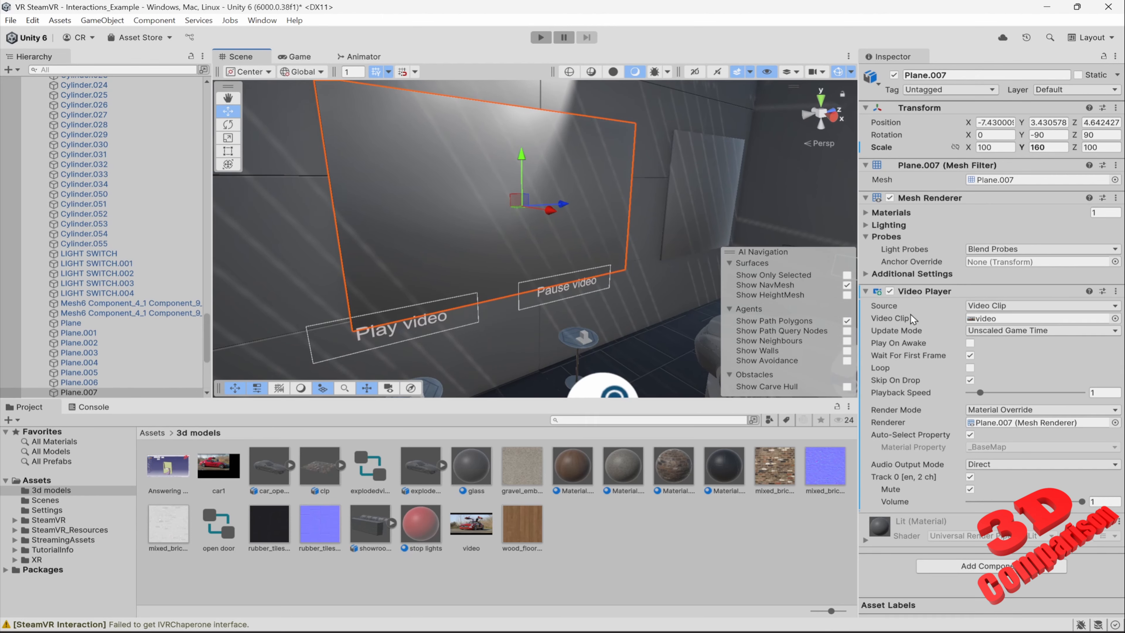
- Find Plane.007 by searching the hierarchy for "plane" and make the Play video button's On Button Down event call its VideoPlayer.Play
right_click_drag(485, 338, 468, 335)
left_click(465, 333)
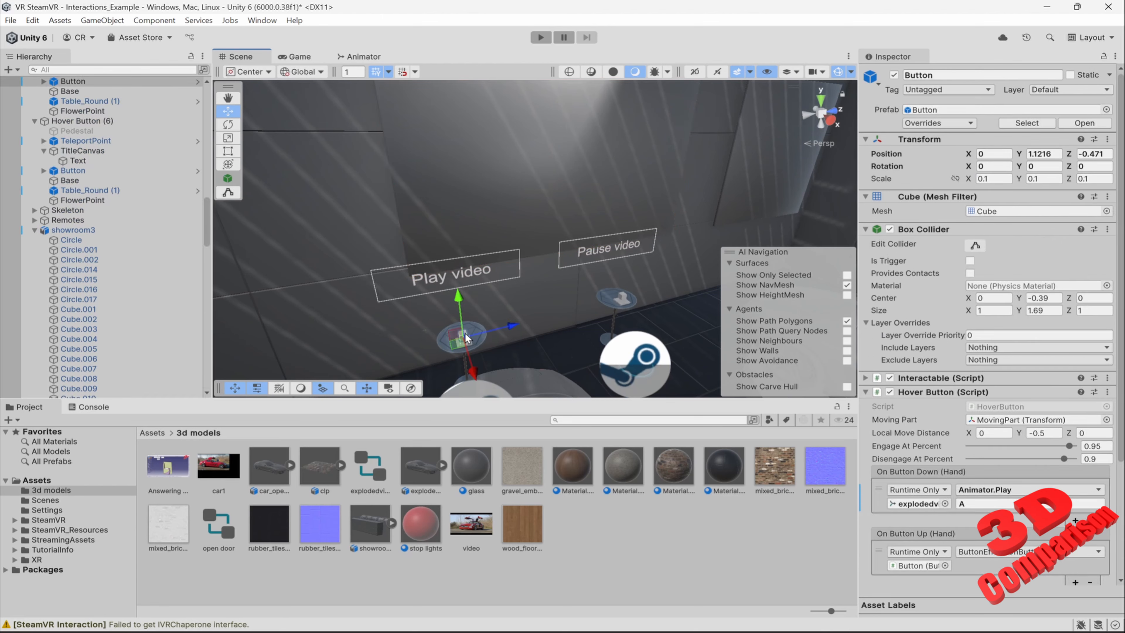
left_click(105, 71)
type("plane")
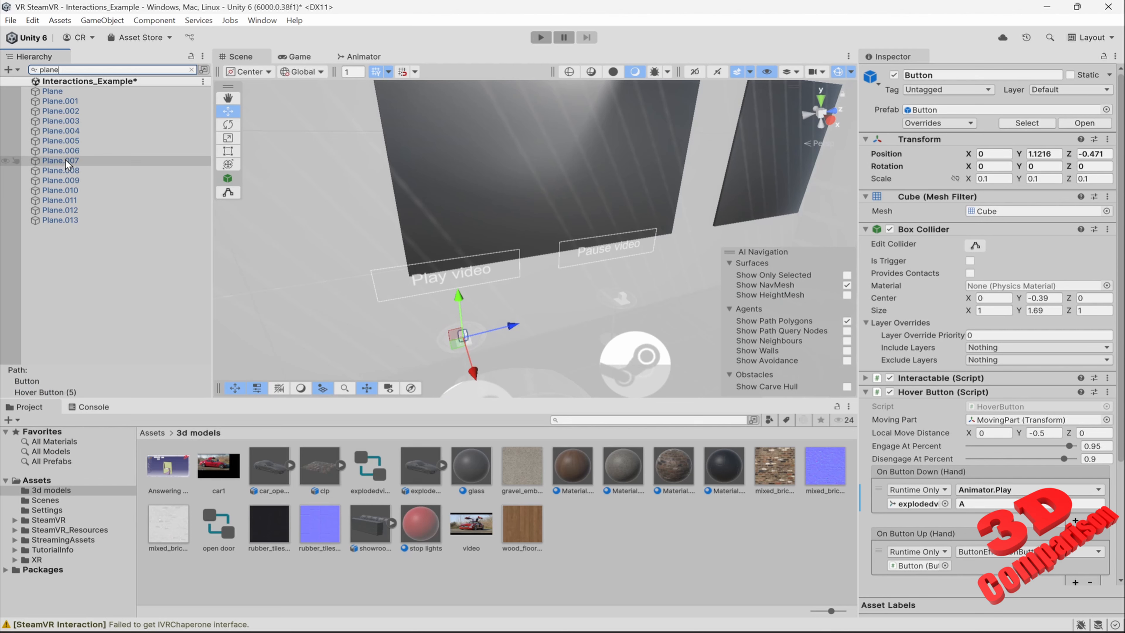
left_click_drag(66, 160, 913, 507)
left_click(999, 491)
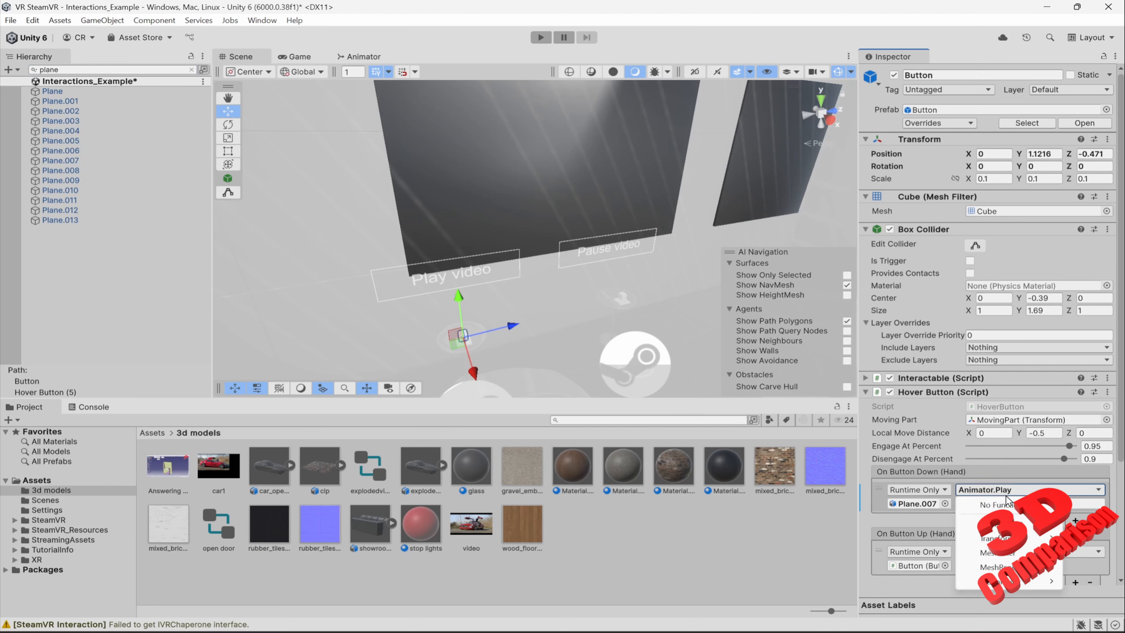
mouse_move(1032, 584)
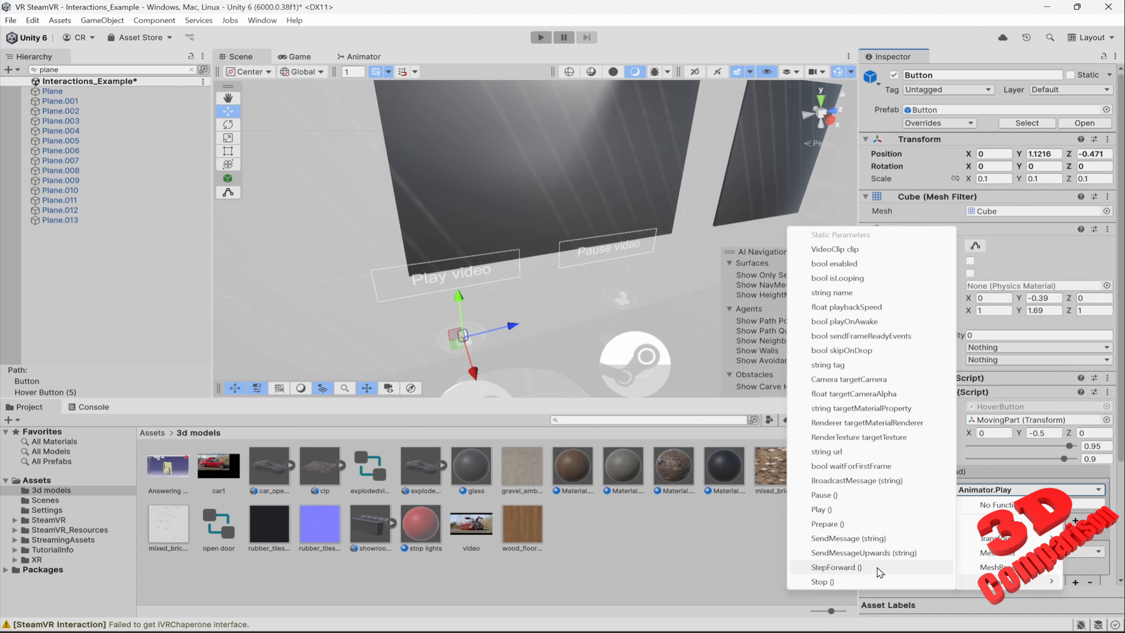
left_click(848, 508)
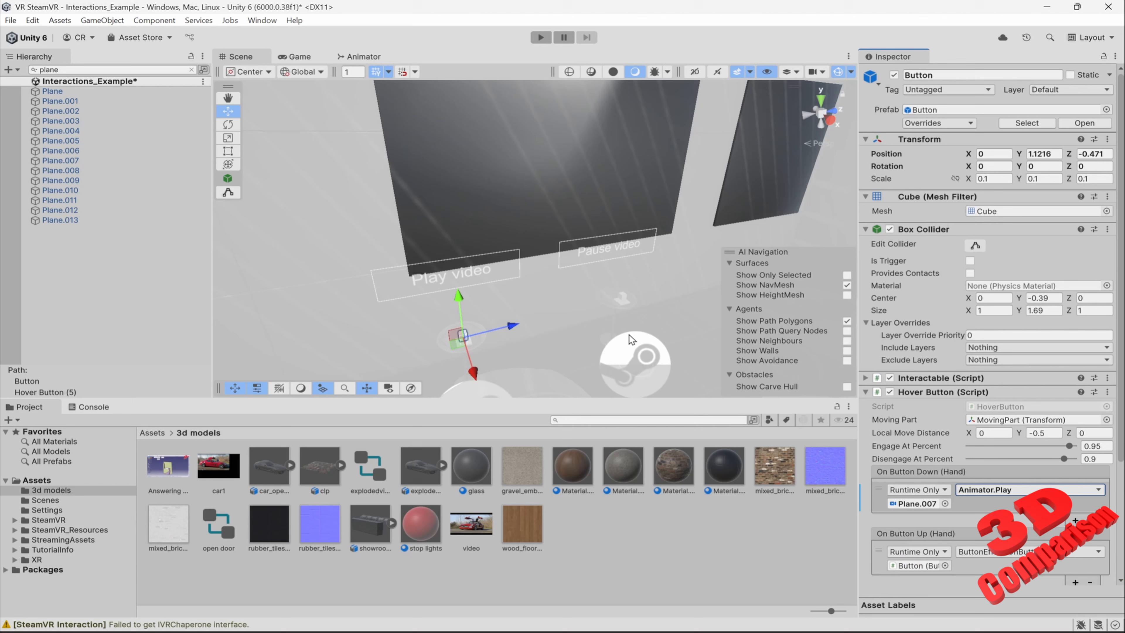
- Assign Plane.007 to the Pause video button's On Button Down event and set the function to VideoPlayer.Pause
left_click(624, 299)
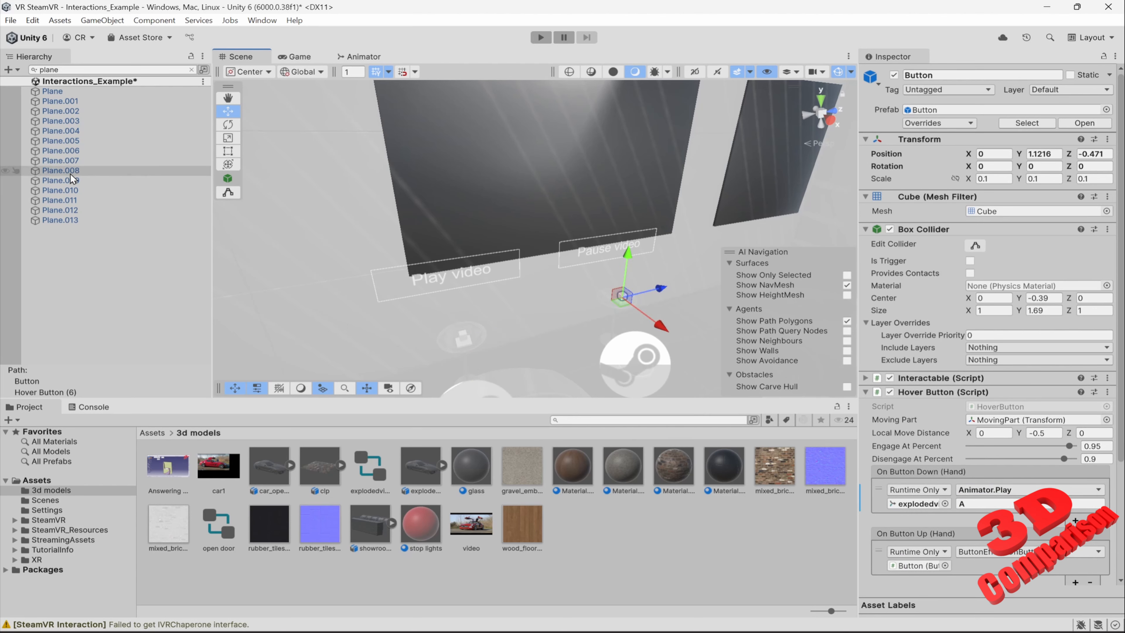
left_click_drag(71, 163, 919, 505)
left_click(1023, 490)
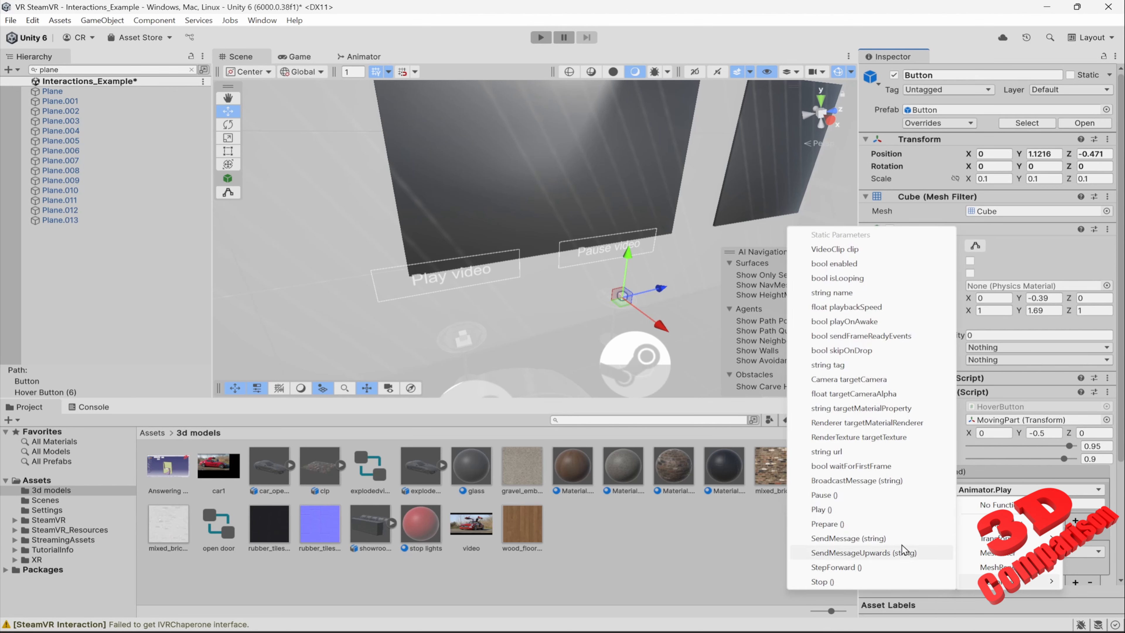
left_click(824, 495)
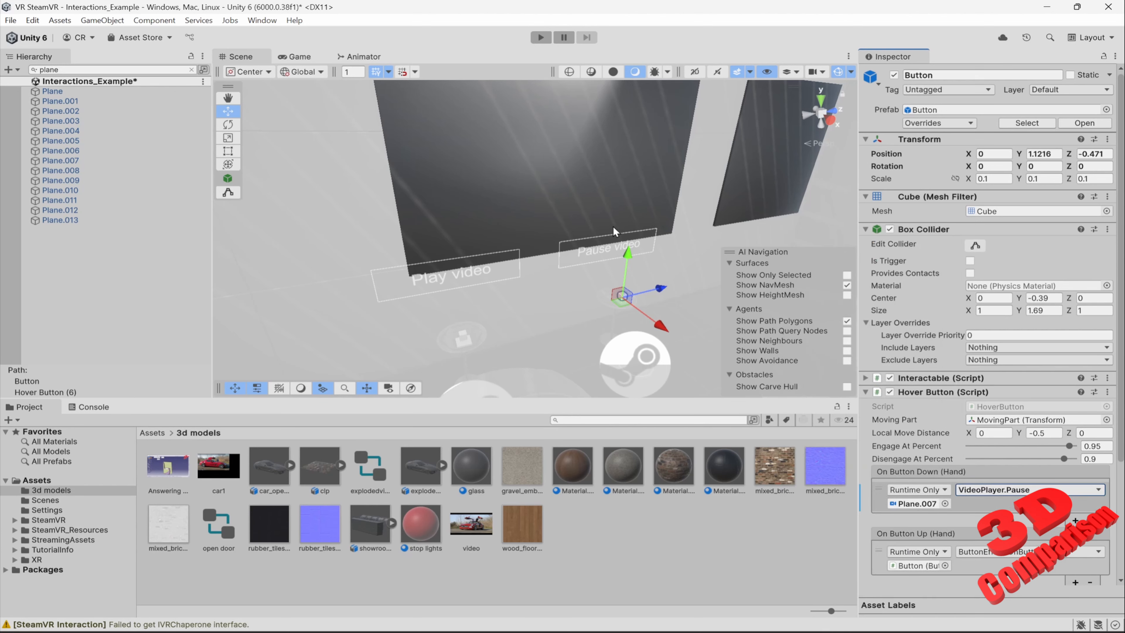
- Run the scene, trigger the Play video button, watch the wall screen, and stop play mode
left_click(539, 38)
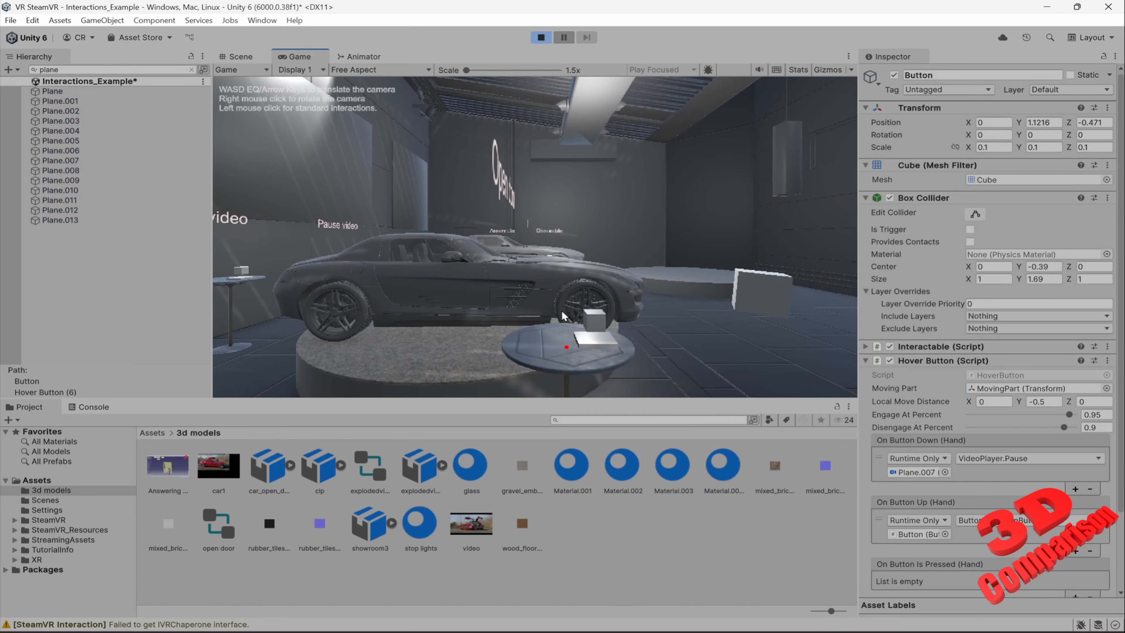
right_click_drag(642, 308, 540, 307)
key("s")
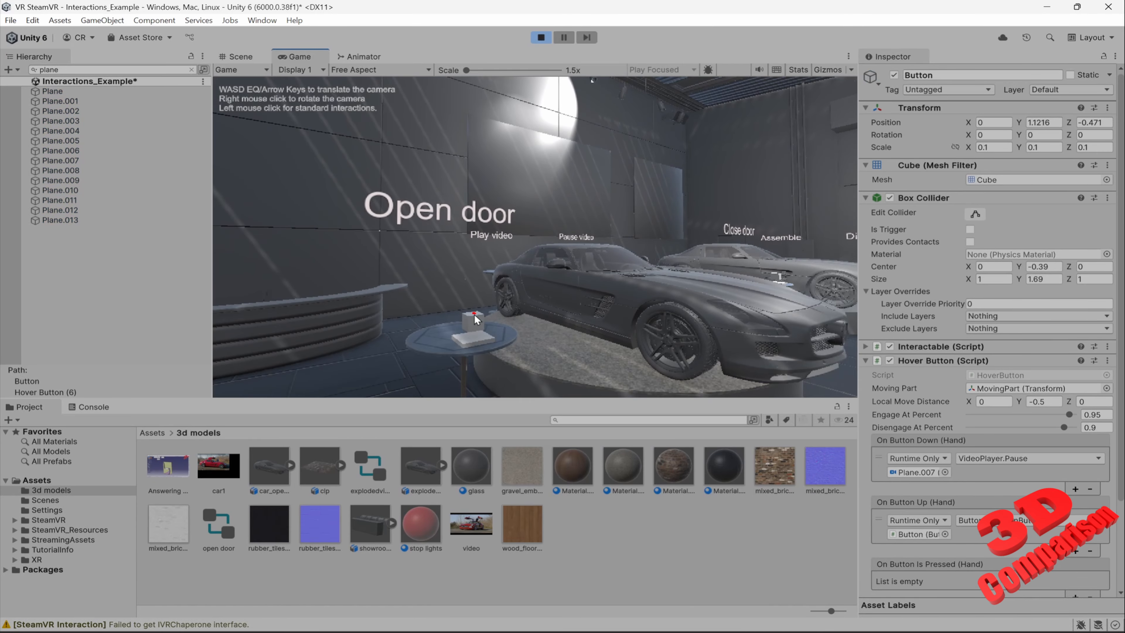
key("w")
key("w")
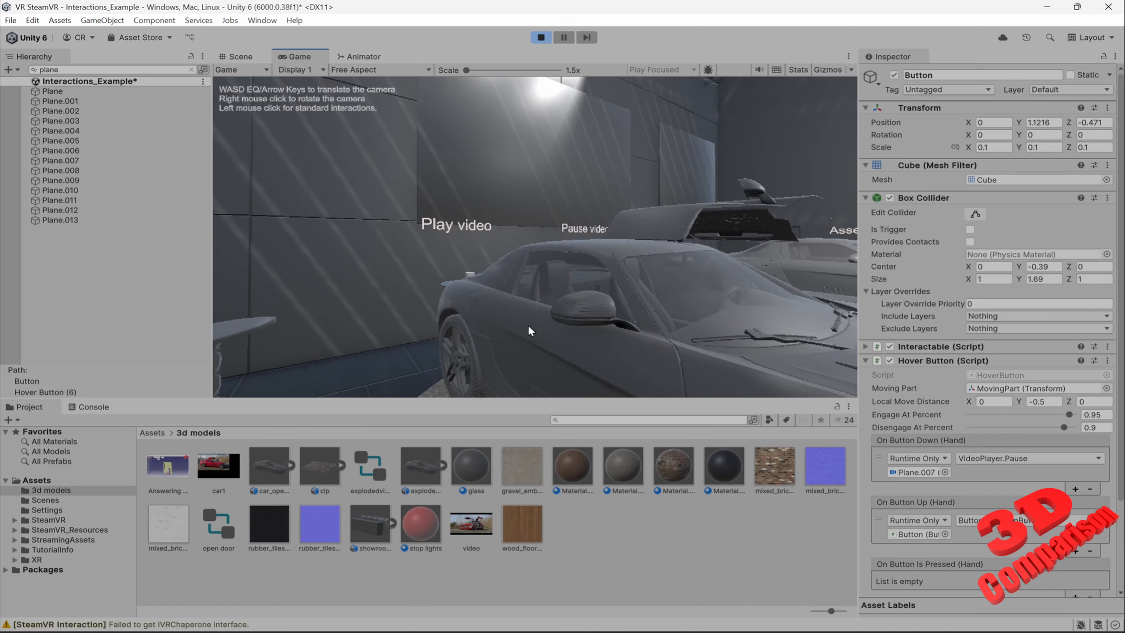
left_click(482, 306)
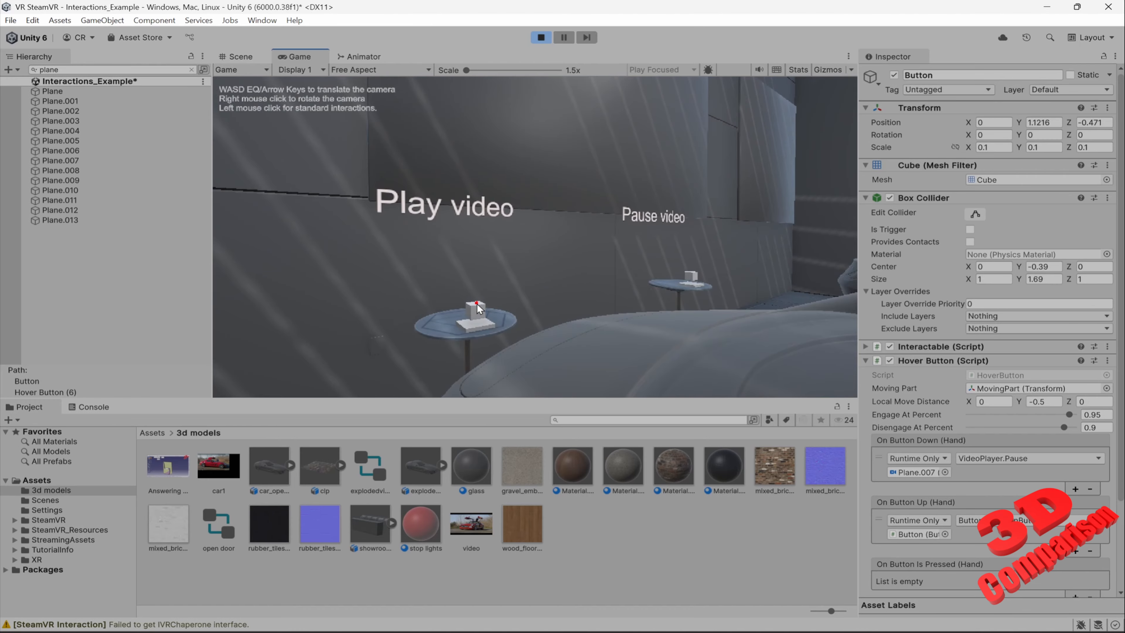
right_click_drag(568, 312, 529, 324)
key("w")
key("s")
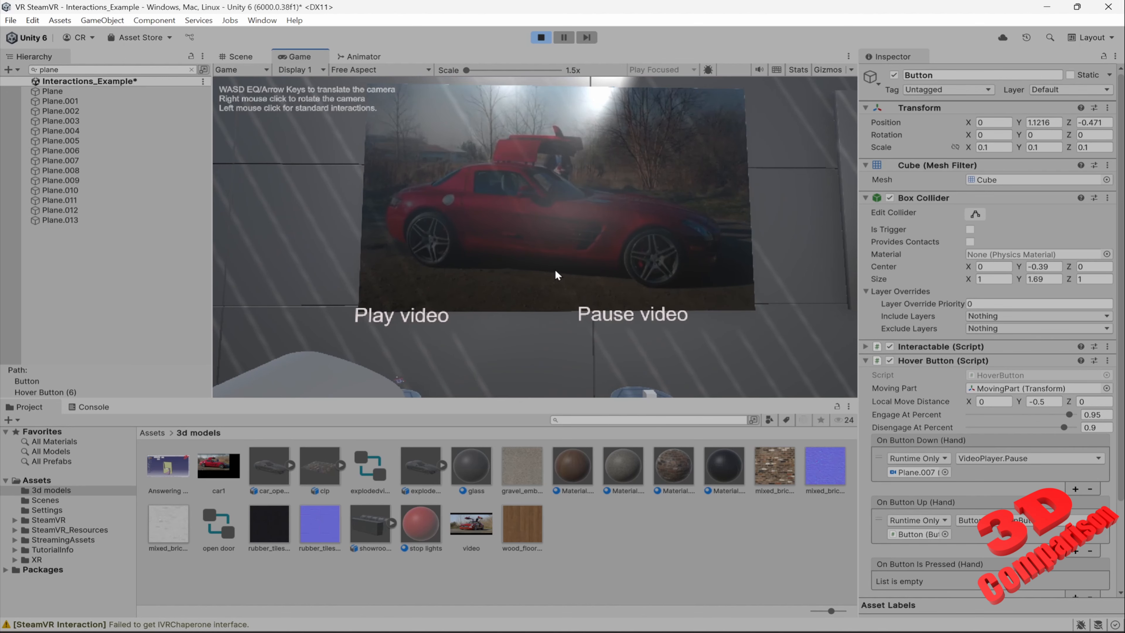
right_click_drag(555, 267, 565, 265)
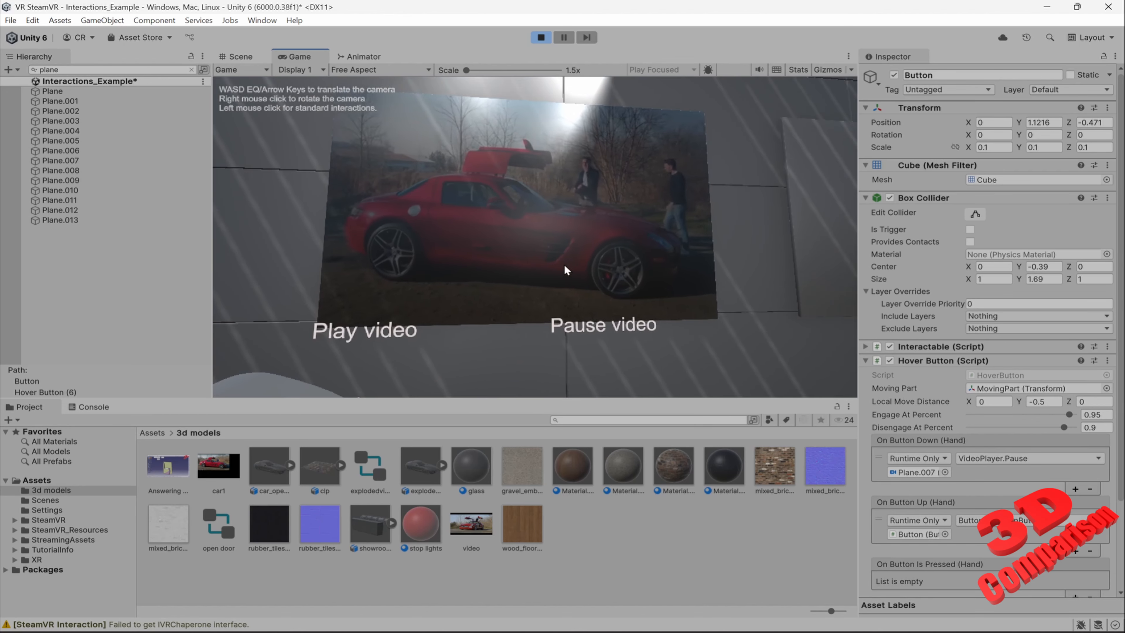
left_click(541, 37)
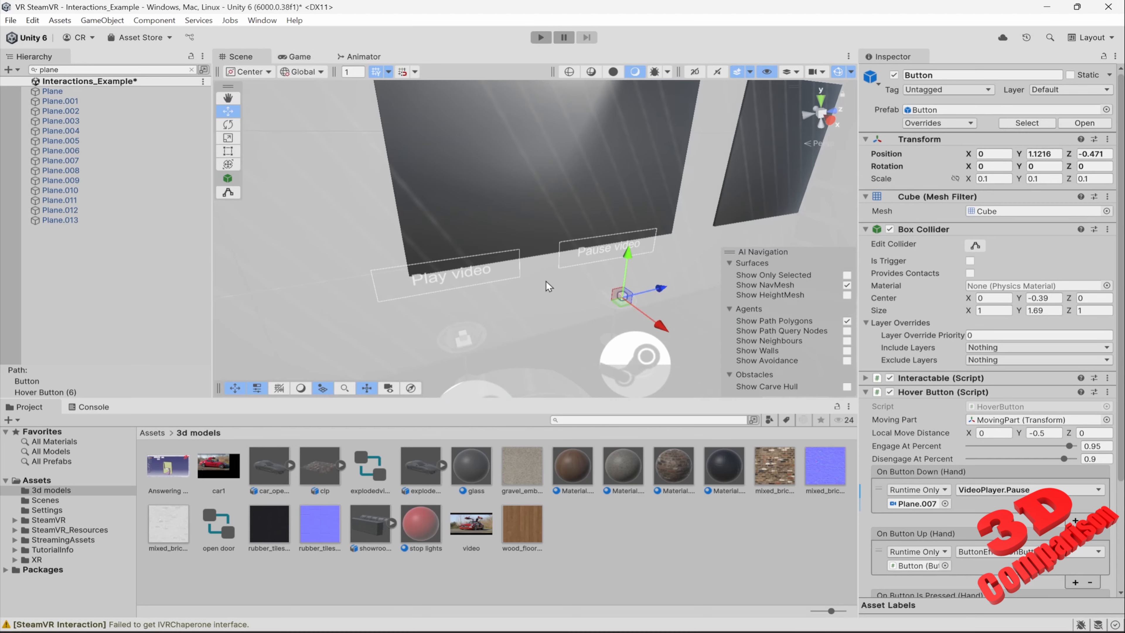
- Unmute audio track 0 of the Video Player on the wall screen, Plane.007
left_click(547, 192)
left_click(549, 191)
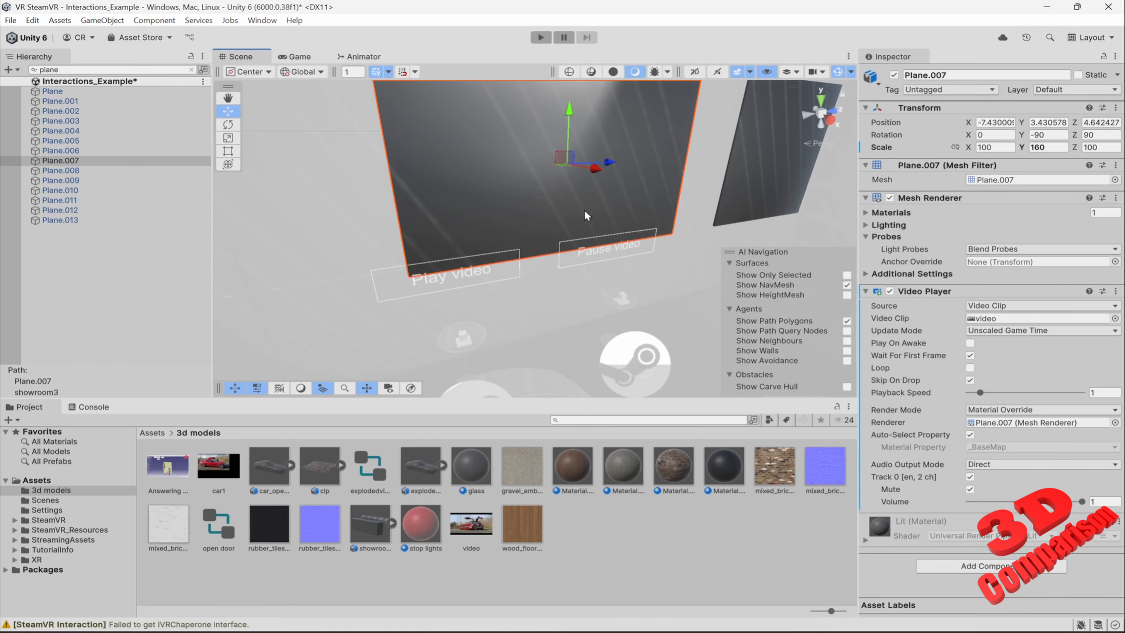
left_click(970, 490)
- Run the scene again and start the wall video with the Play video hover button
left_click(540, 38)
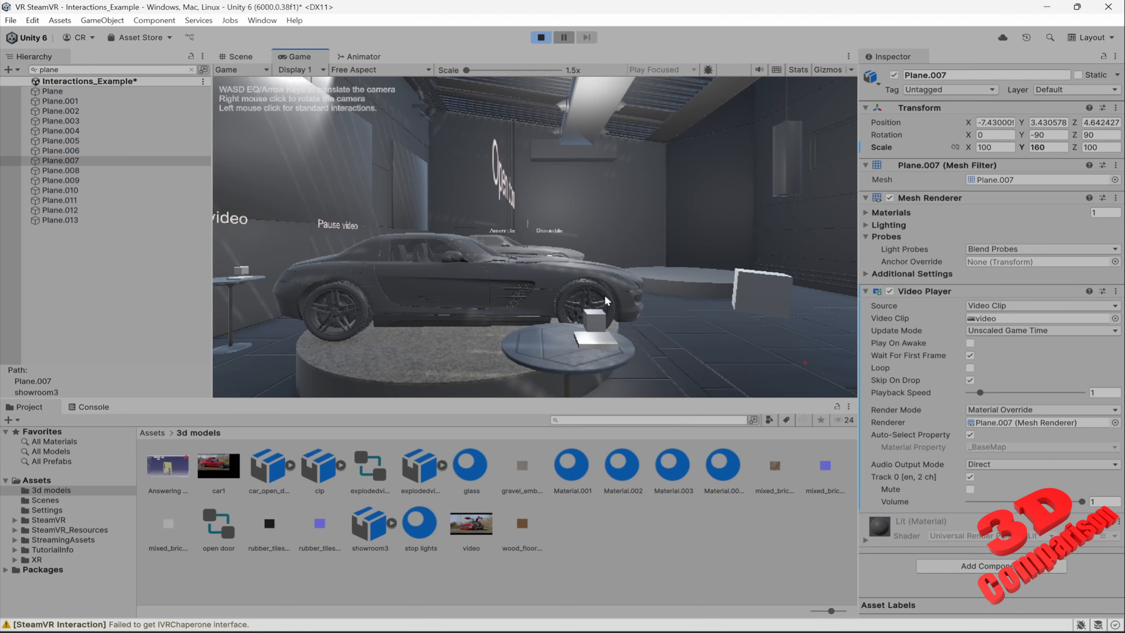
right_click_drag(531, 269, 485, 277)
key("w")
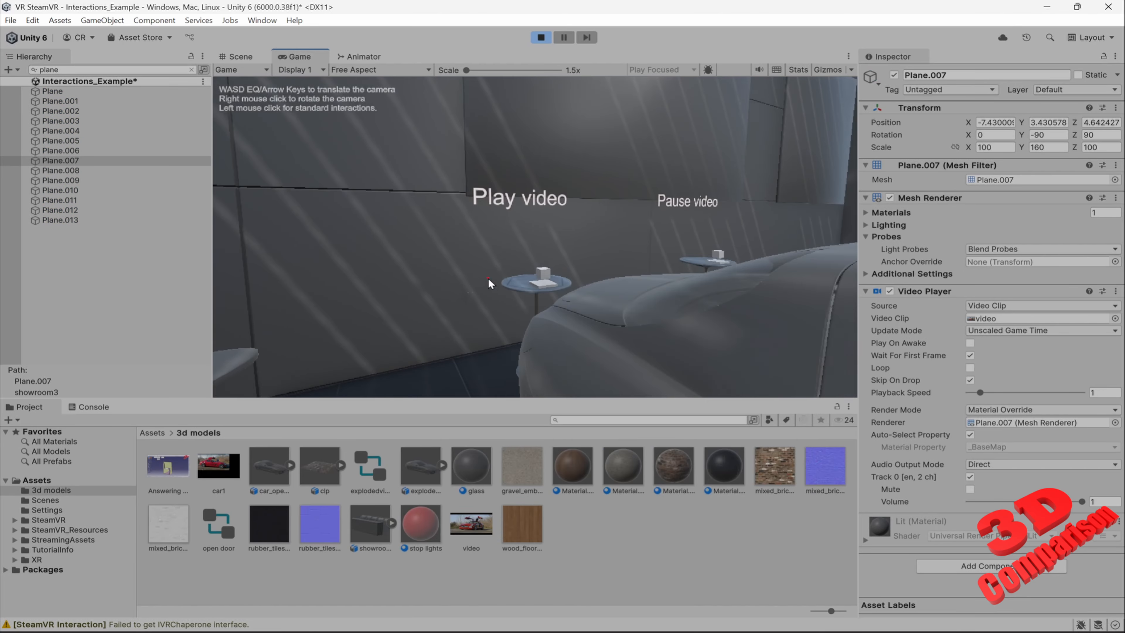
mouse_move(532, 279)
key("w")
right_click_drag(606, 276, 560, 258)
key("d")
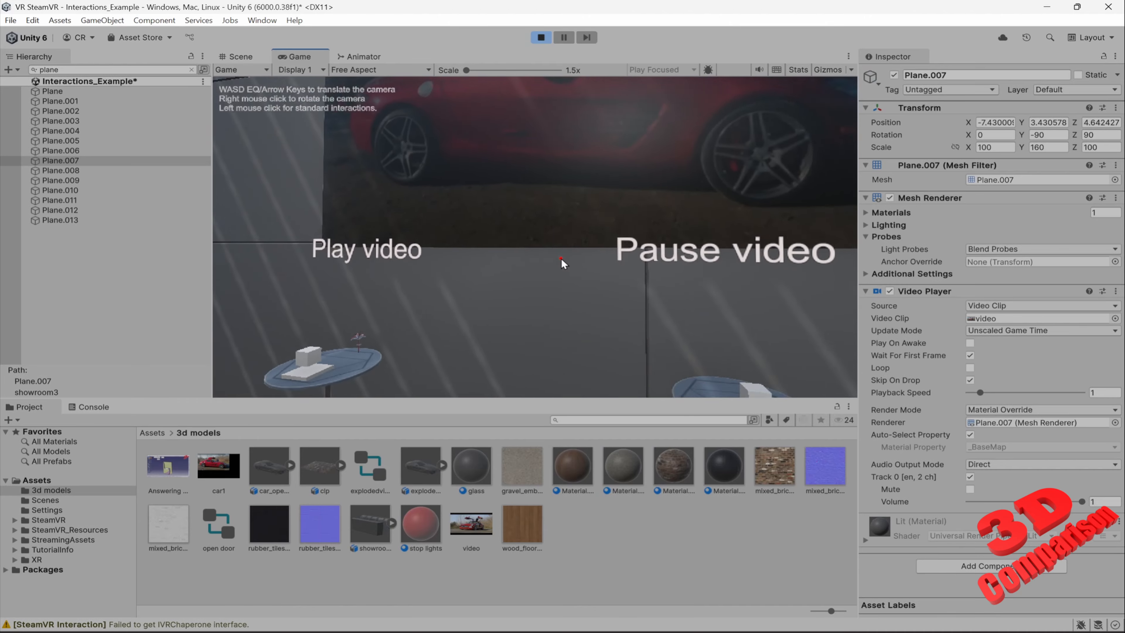
- Watch the wall video in play mode from farther back and pause it with the Pause video hover button
key("s")
mouse_move(532, 297)
right_mouse_down()
mouse_move(536, 287)
mouse_move(536, 304)
right_mouse_up()
key("s")
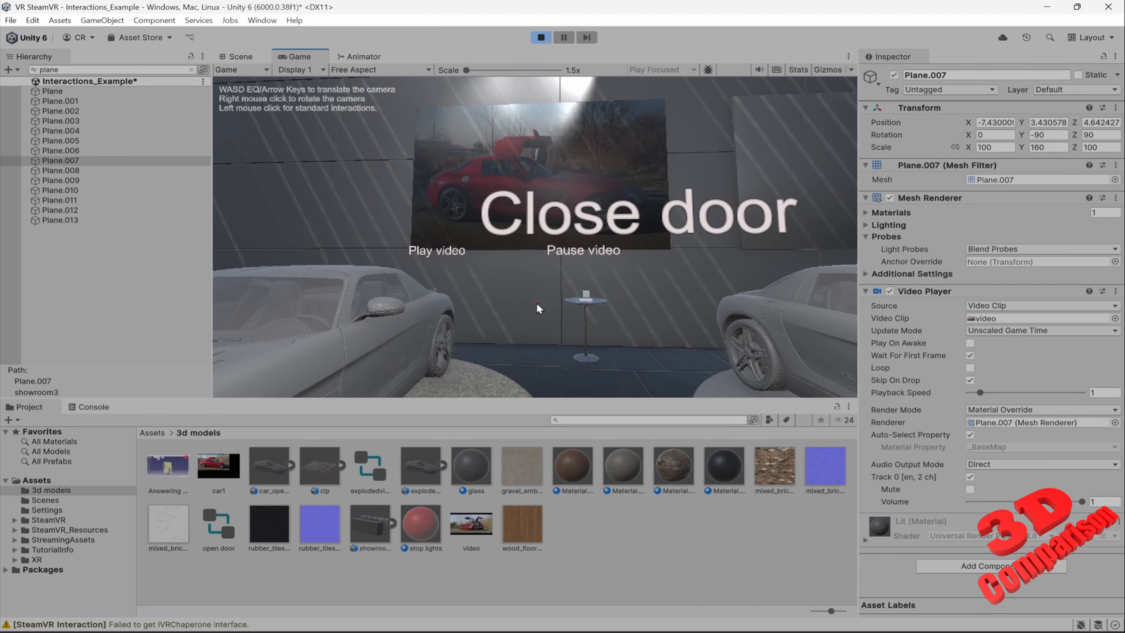
key("w")
mouse_move(535, 308)
right_mouse_down()
mouse_move(537, 269)
mouse_move(515, 283)
mouse_move(544, 302)
right_mouse_up()
key("w")
key("s")
key("s")
key("a")
key("a")
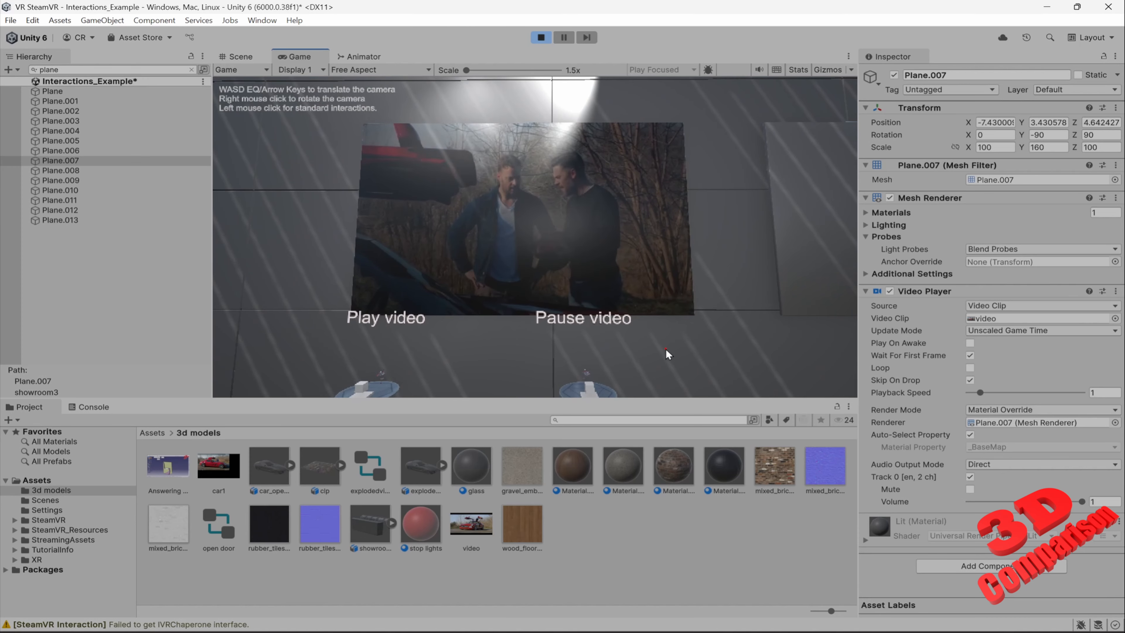
- Look over the paused wall screen, the cars and the surrounding showroom while the scene runs
right_click_drag(665, 348, 670, 361)
key("s")
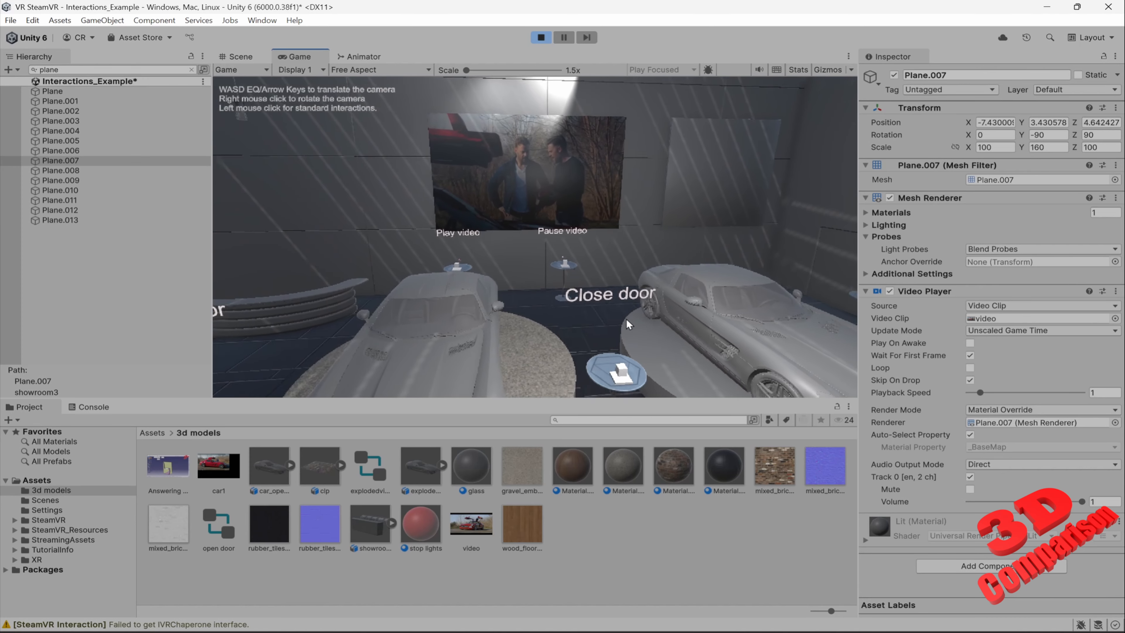
key("a")
key("d")
key("w")
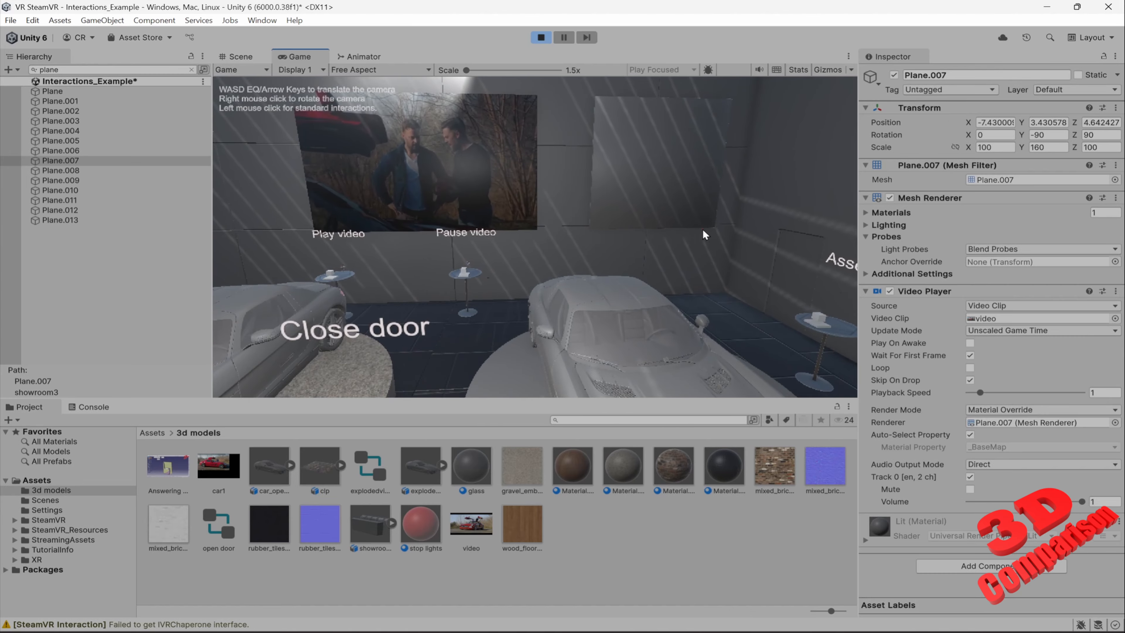
mouse_move(636, 211)
right_mouse_down()
mouse_move(541, 185)
mouse_move(619, 213)
right_mouse_up()
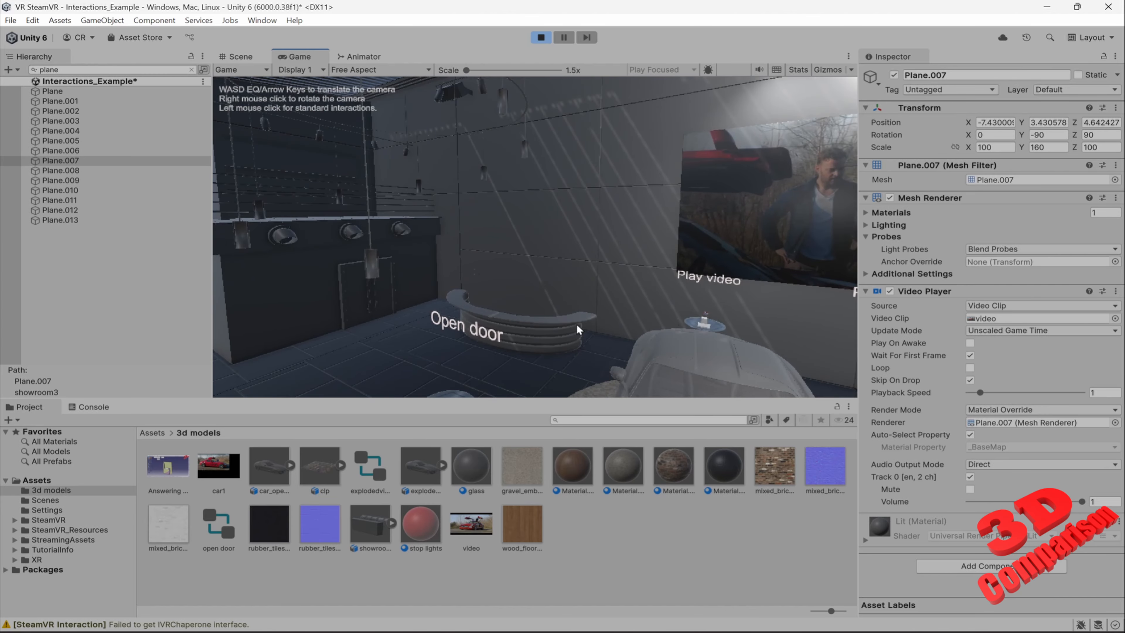
right_click_drag(577, 324, 842, 319)
key("w")
key("a")
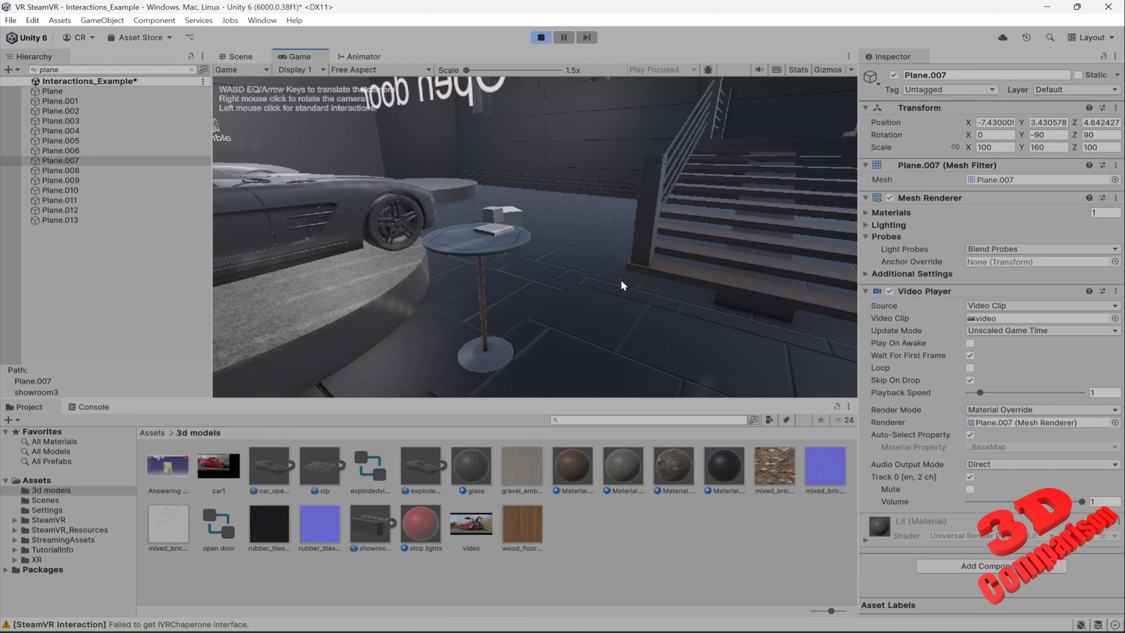
- Tour the showroom around both display cars and their hover buttons, and exit play mode
key("s")
right_click_drag(623, 283, 492, 287)
key("w")
key("s")
key("w")
key("d")
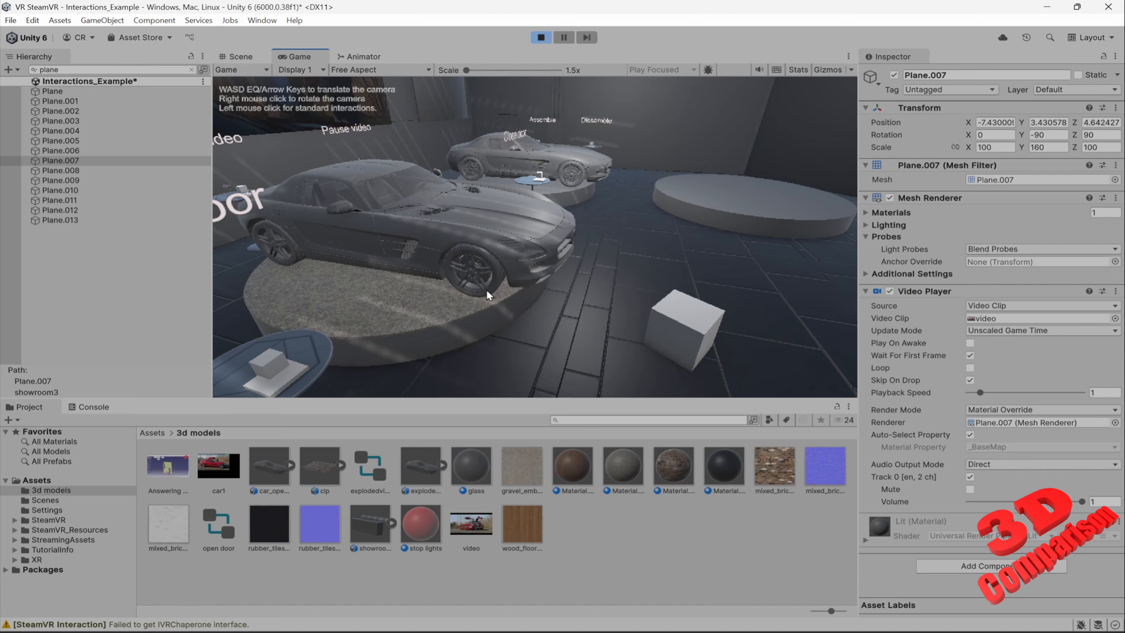
key("w")
right_click_drag(625, 276, 548, 290)
key("w")
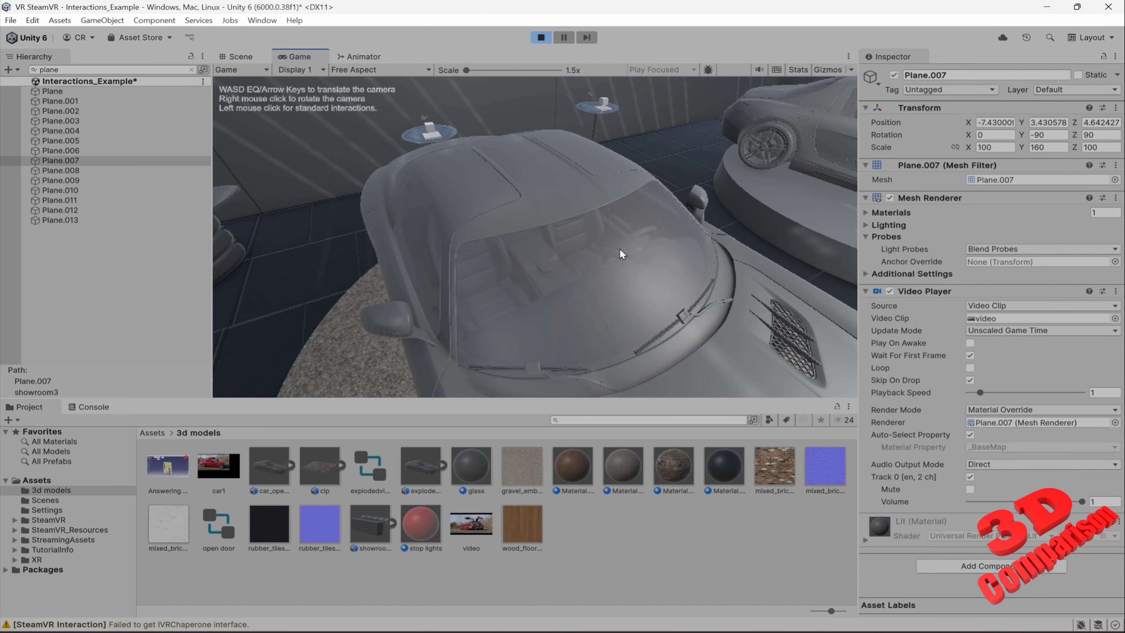
key("s")
mouse_move(619, 248)
right_mouse_down()
mouse_move(610, 215)
mouse_move(602, 223)
mouse_move(646, 225)
mouse_move(565, 232)
mouse_move(620, 229)
right_mouse_up()
key("w")
key("s")
key("w")
key("s")
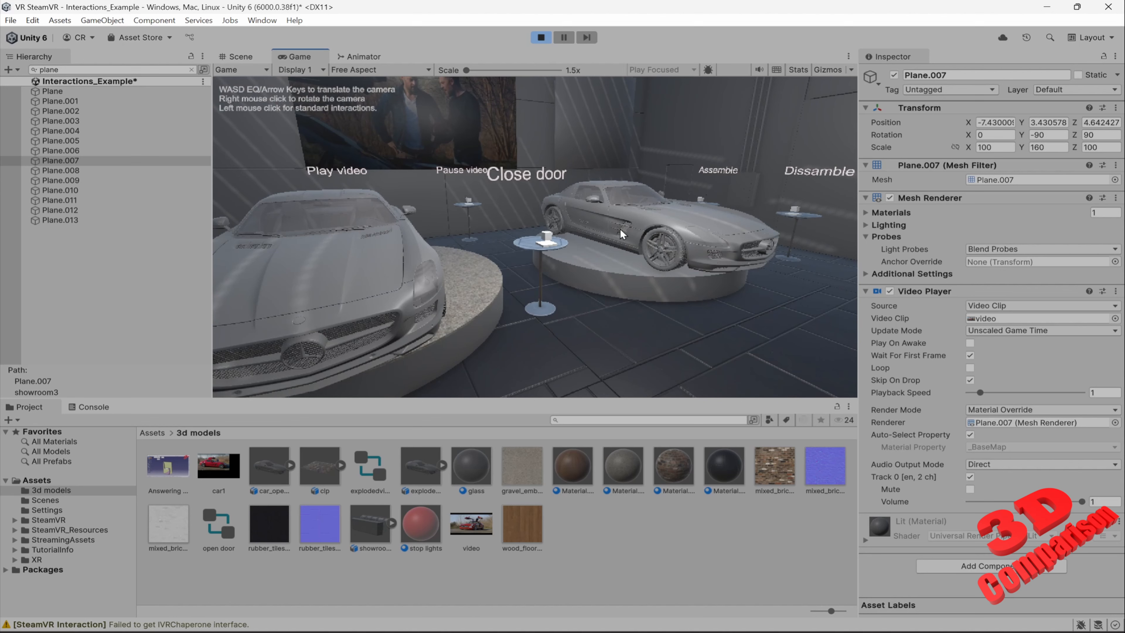
left_click(541, 38)
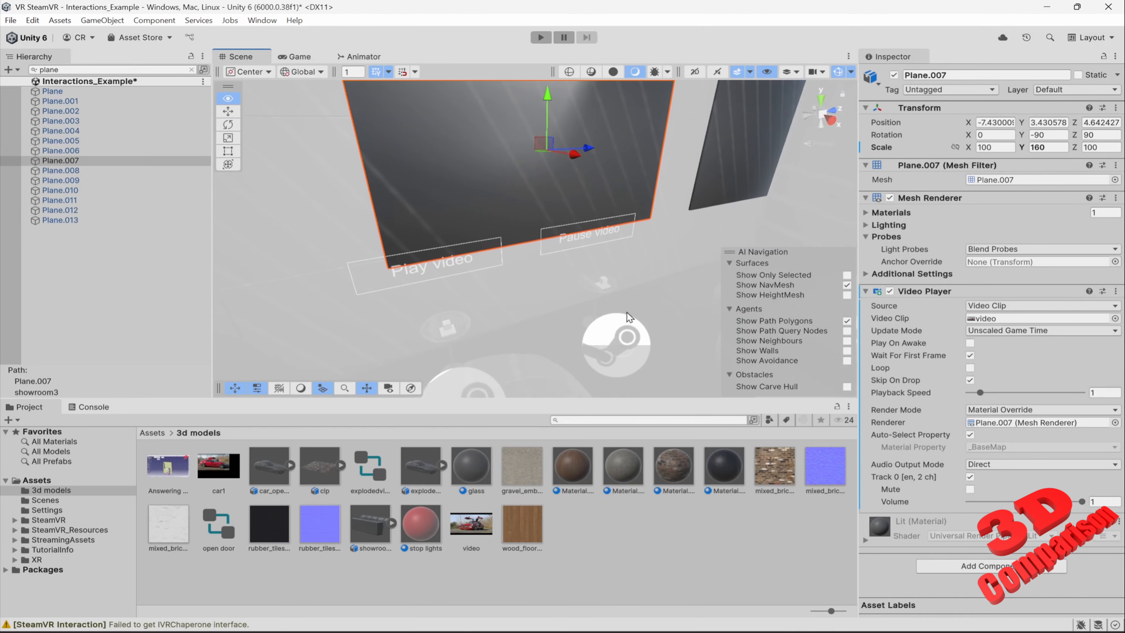
- Clear the hierarchy filter, select the Pause video station's button and locate its HoverButton script among the project assets
left_click(192, 70)
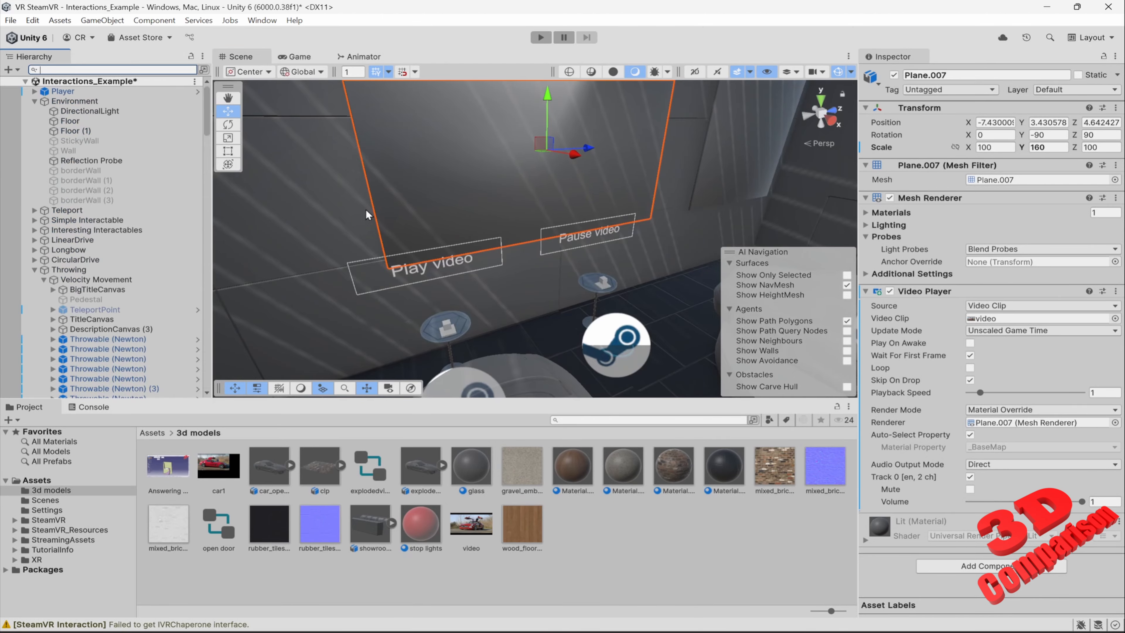
left_click(605, 281)
left_click(605, 280)
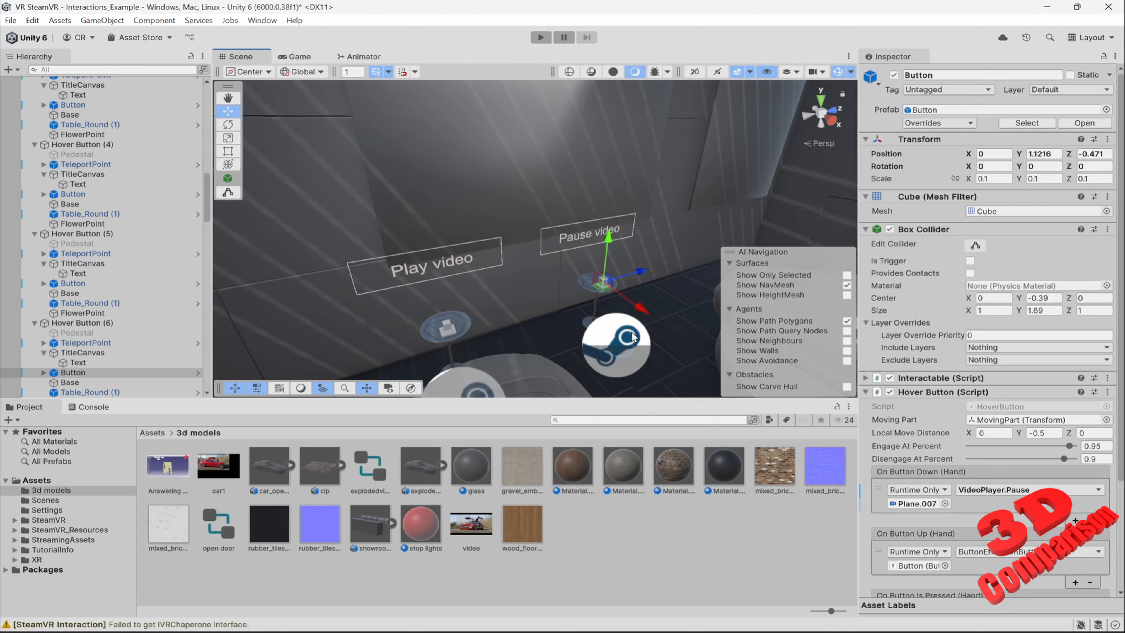
left_click(1007, 408)
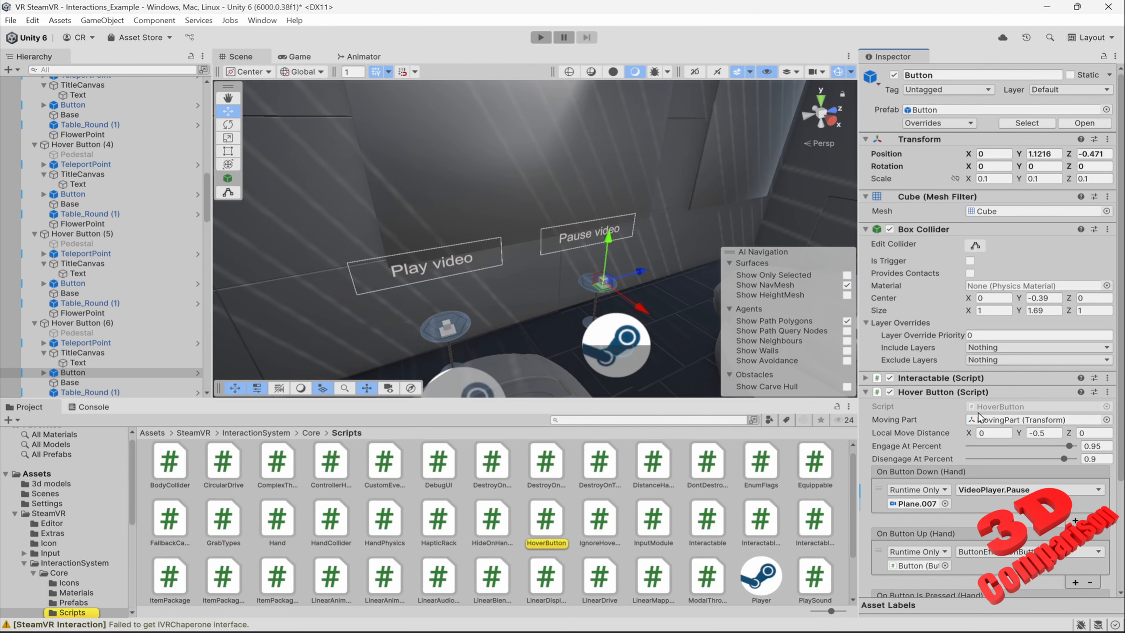
- Open the HoverButton script in Visual Studio, examine its engageAtPercent declaration and switch back to Unity
double_click(552, 517)
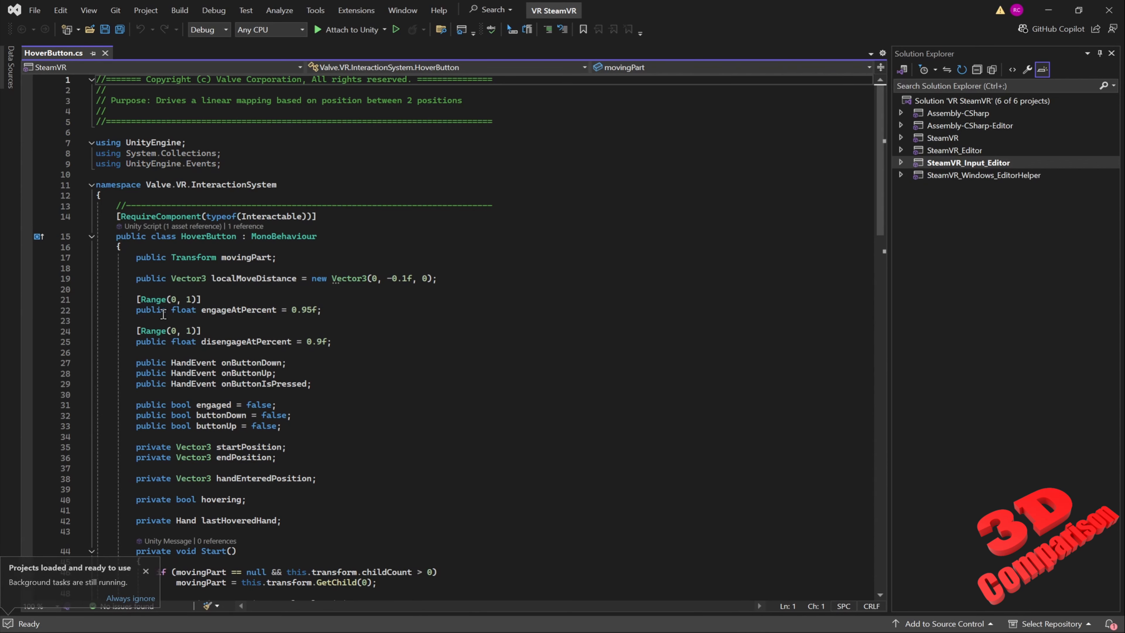
left_click_drag(152, 311, 247, 311)
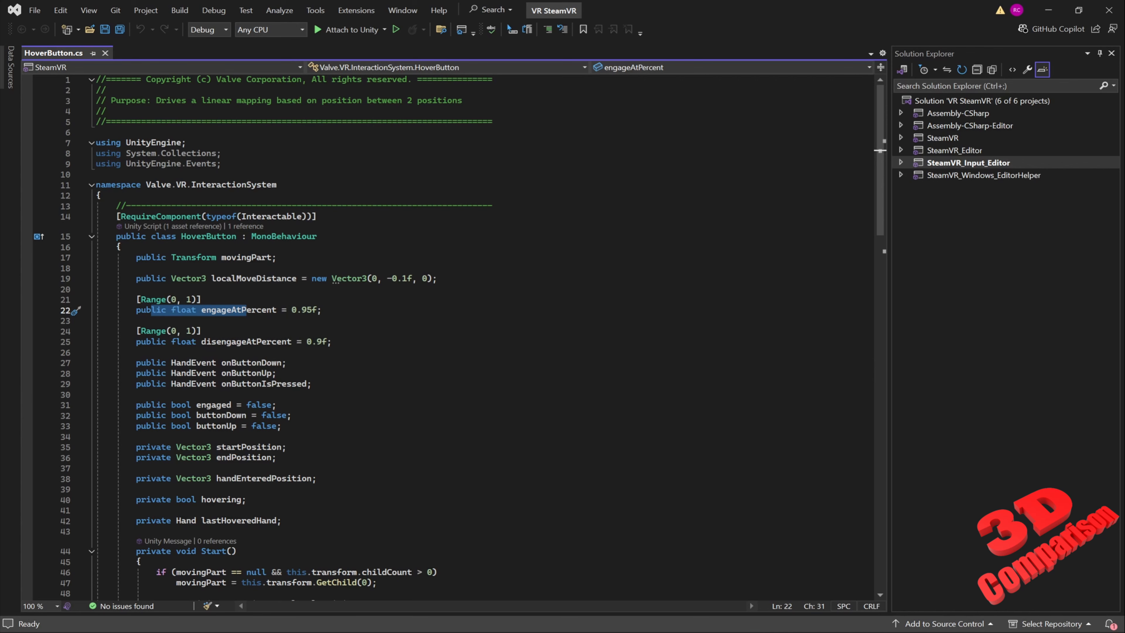
mouse_move(811, 631)
left_click(815, 582)
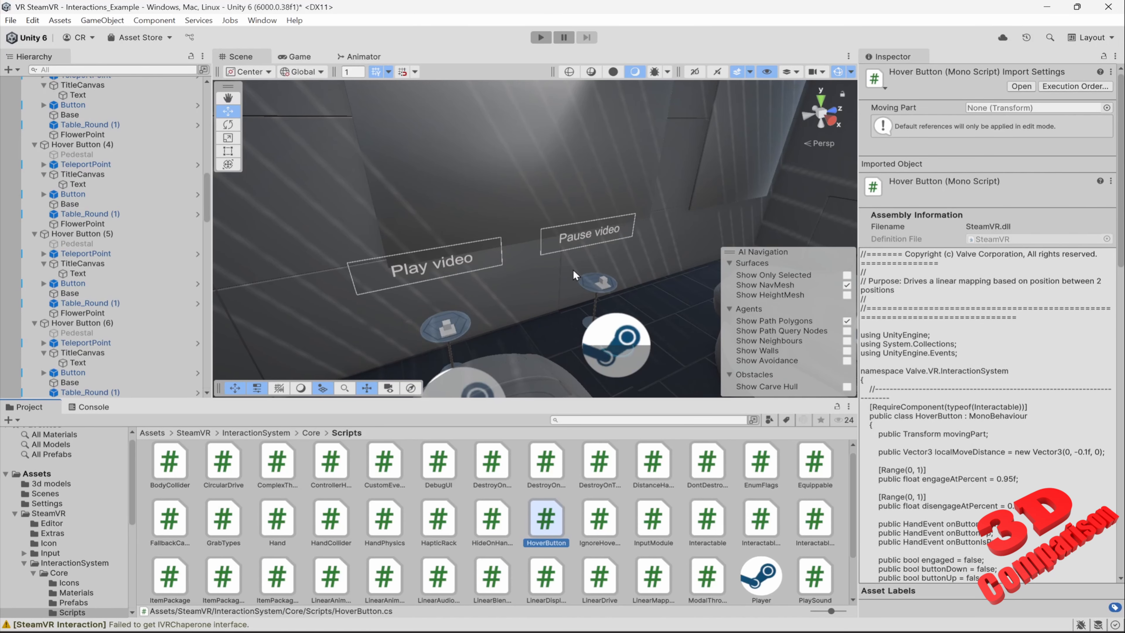
- Look over the finished showroom in the scene view, examining both display cars, the wall screen and the hover button stations
right_click_drag(573, 269, 547, 233)
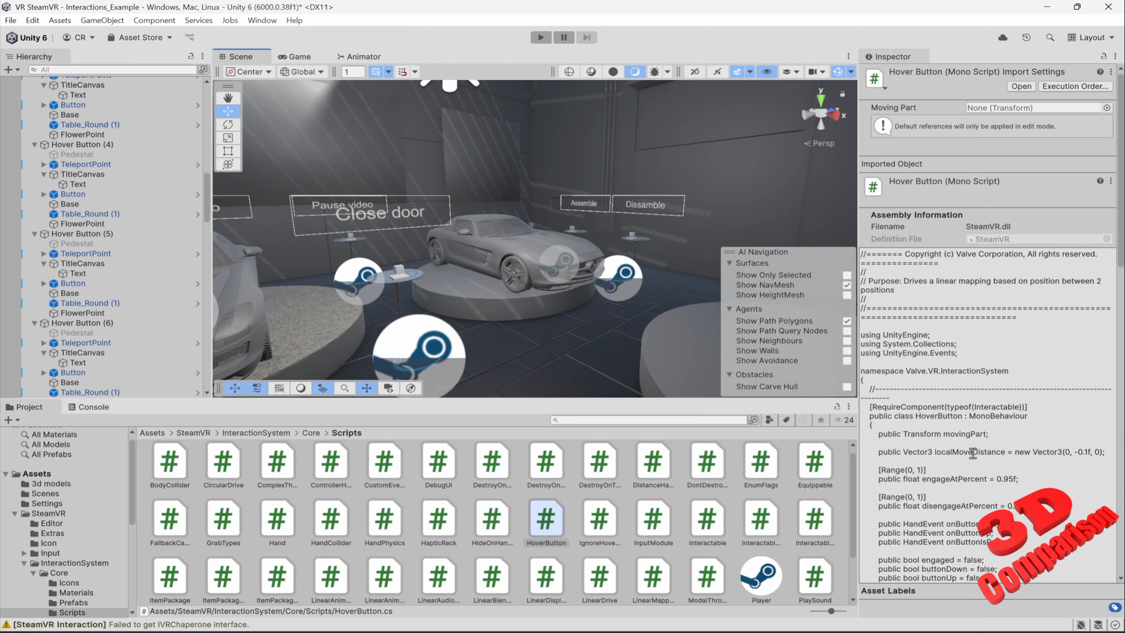
left_click_drag(615, 318, 554, 306, "alt")
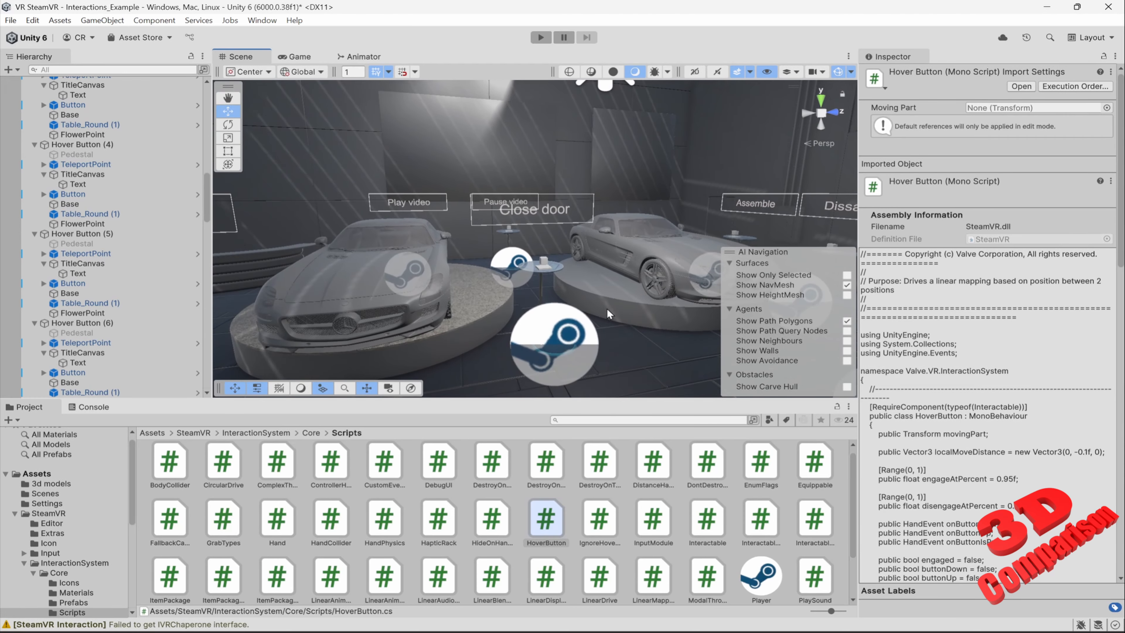
right_click_drag(617, 308, 627, 318)
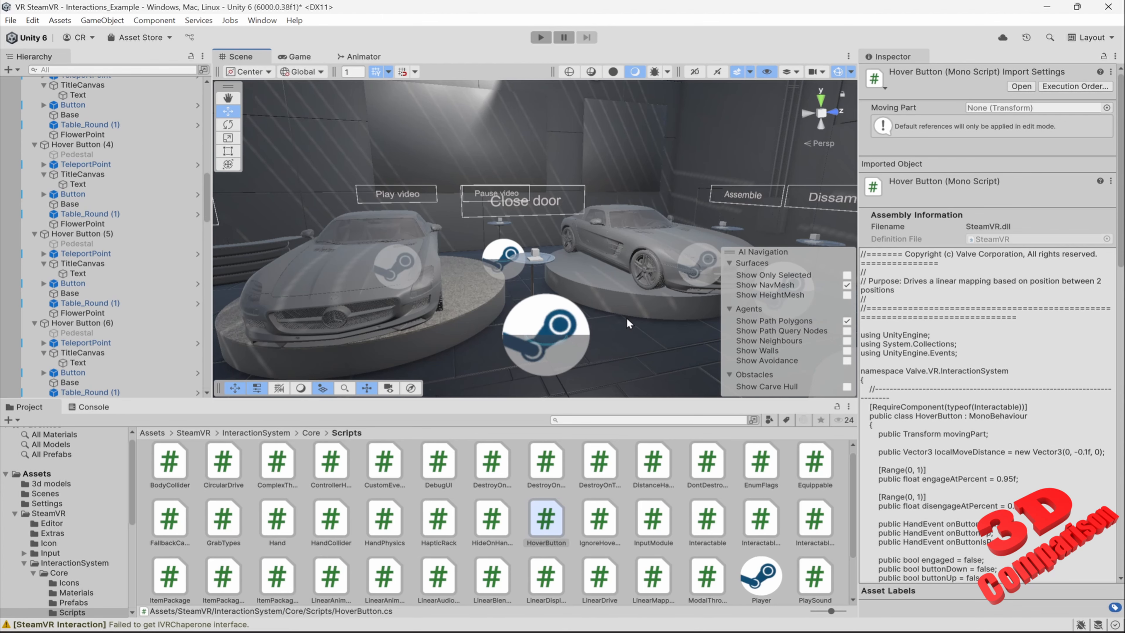
key("s")
right_click_drag(519, 296, 632, 301)
key("w")
key("s")
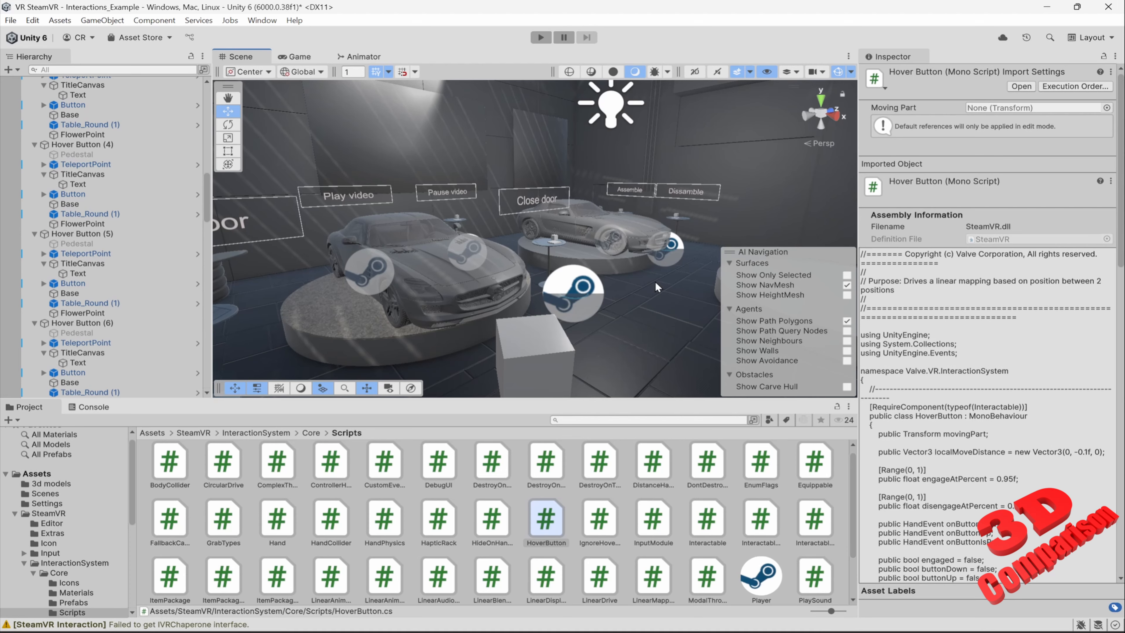
mouse_move(655, 282)
right_mouse_down()
mouse_move(478, 280)
mouse_move(649, 283)
right_mouse_up()
right_click_drag(475, 260, 604, 263)
scroll(598, 263, "up", 3)
scroll(598, 264, "up", 3)
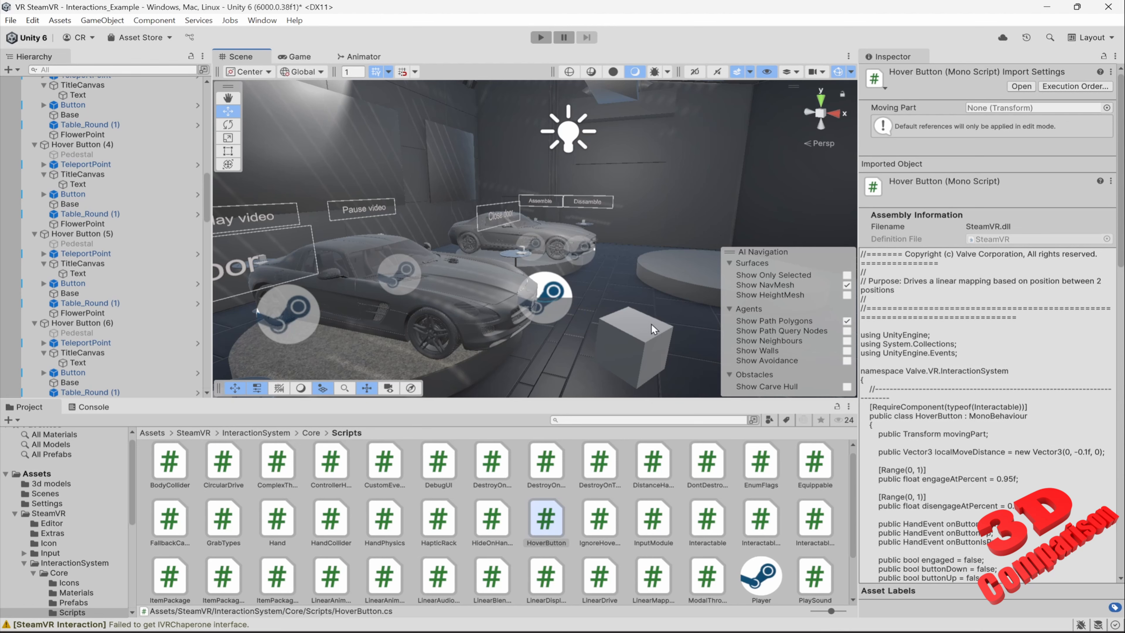
right_click_drag(654, 294, 648, 300)
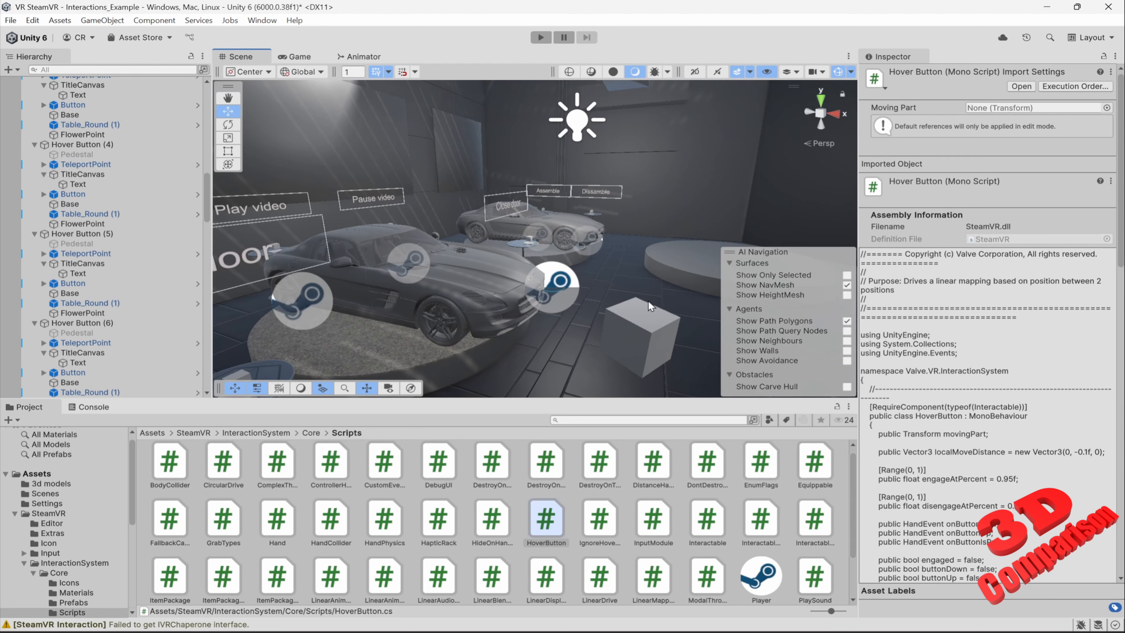